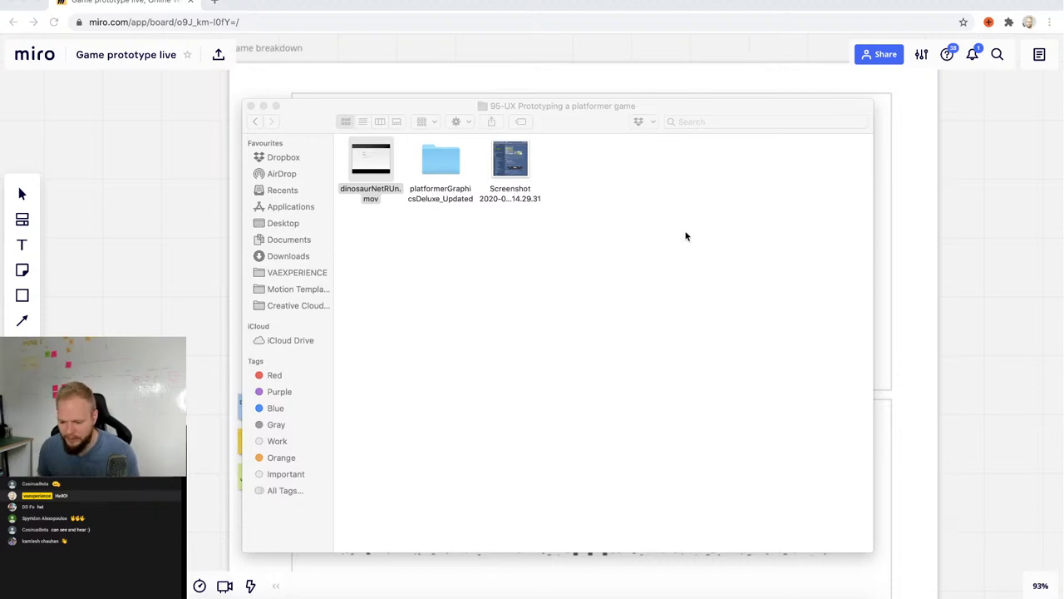
Preview the OpenGameArt page screenshot dated 2020-07-05 in the platformer game folder, and close the preview.
left_click(358, 258)
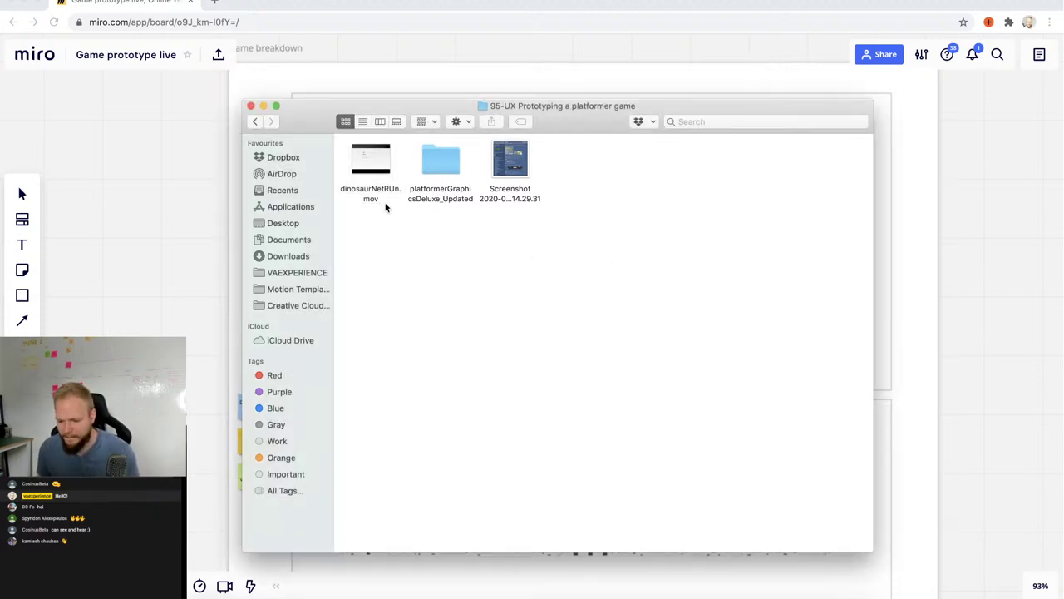
left_click(505, 176)
left_click(430, 261)
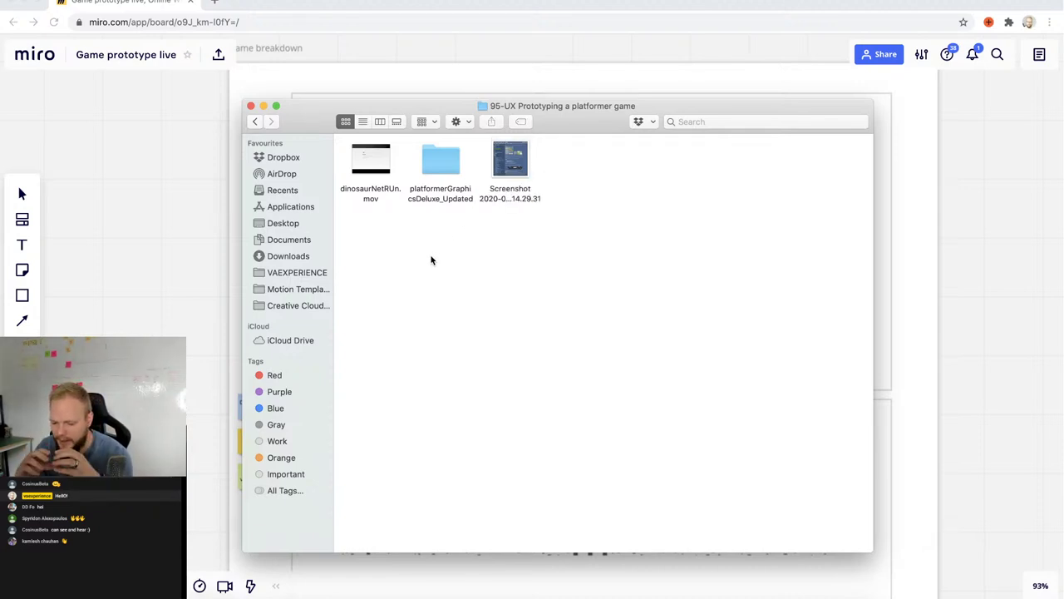
left_click(502, 173)
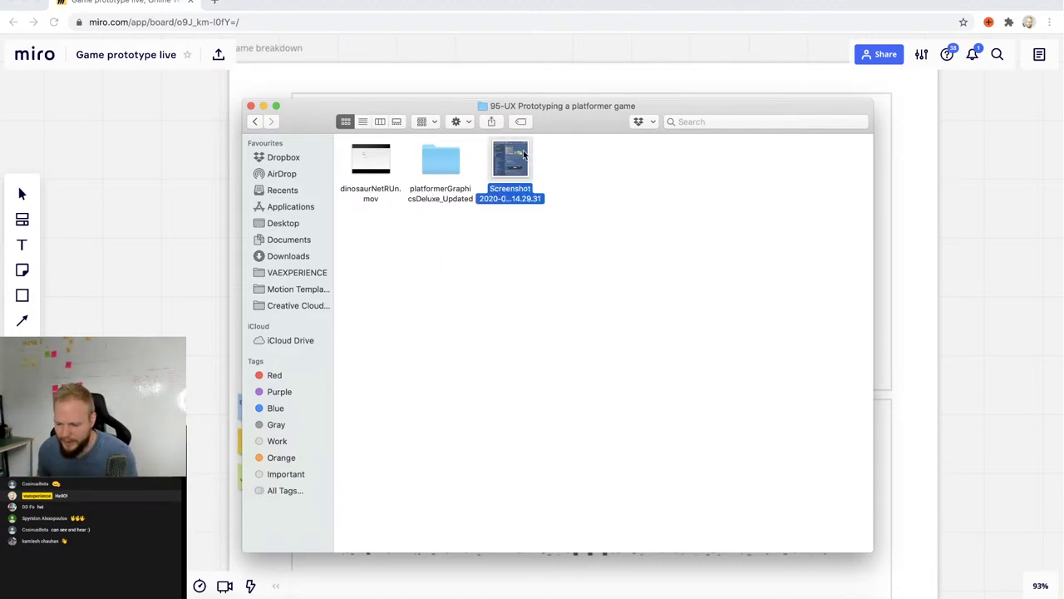
key("space")
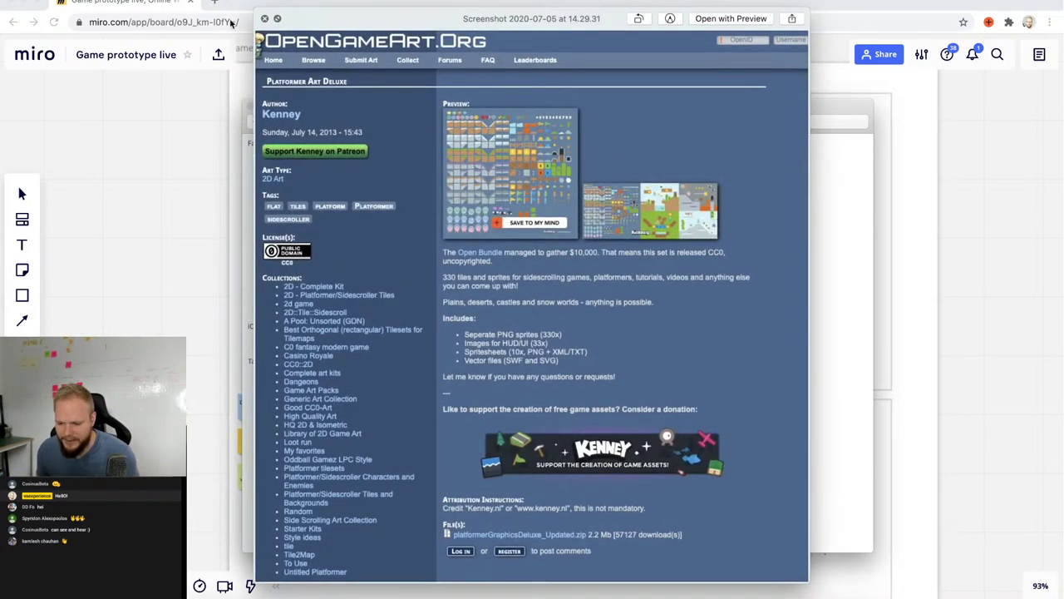
left_click_drag(255, 9, 164, 0)
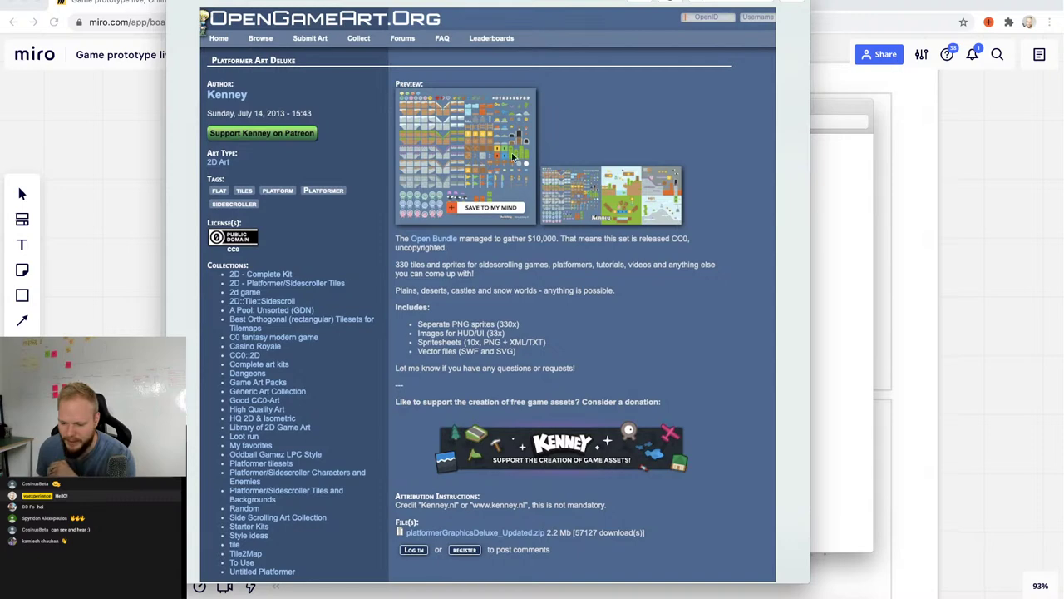
key("Up")
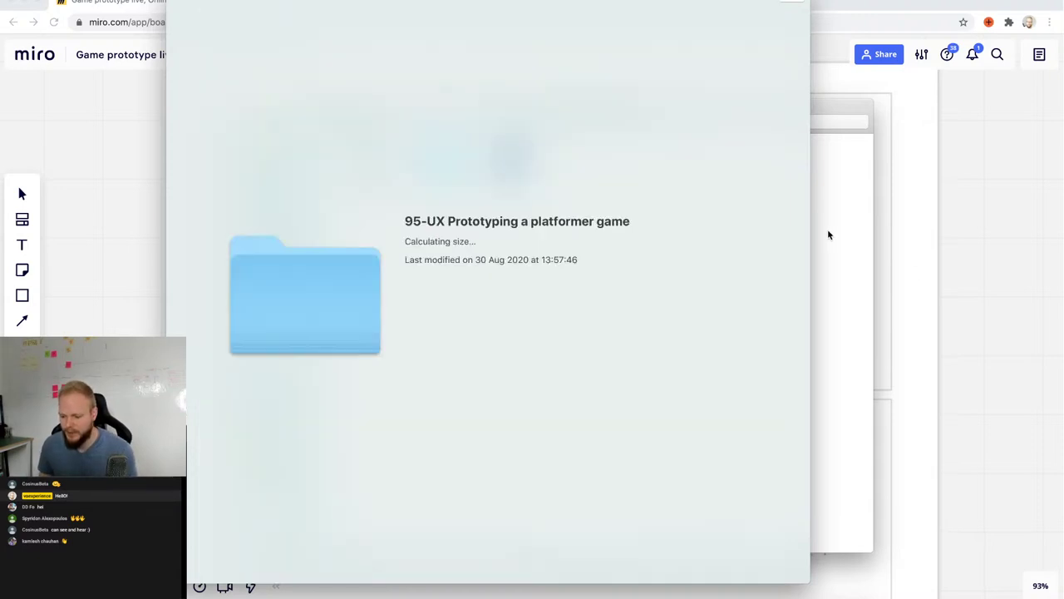
key("super+Down")
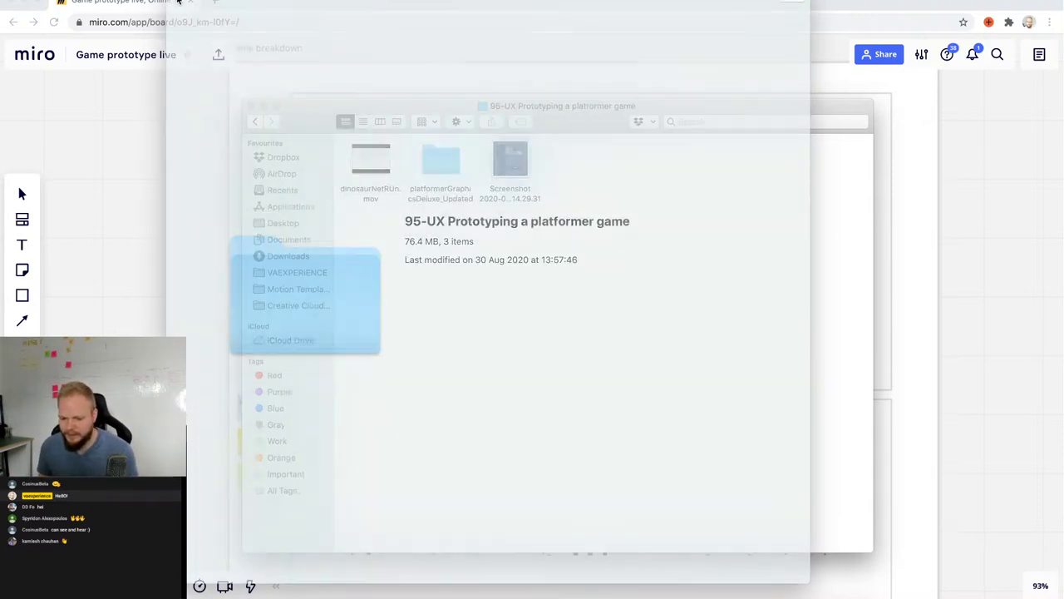
Look through the Enemies sprites in platformerGraphicsDeluxe_Updated, preview blockerSad.png, and return to the project folder.
left_click(447, 169)
double_click(447, 170)
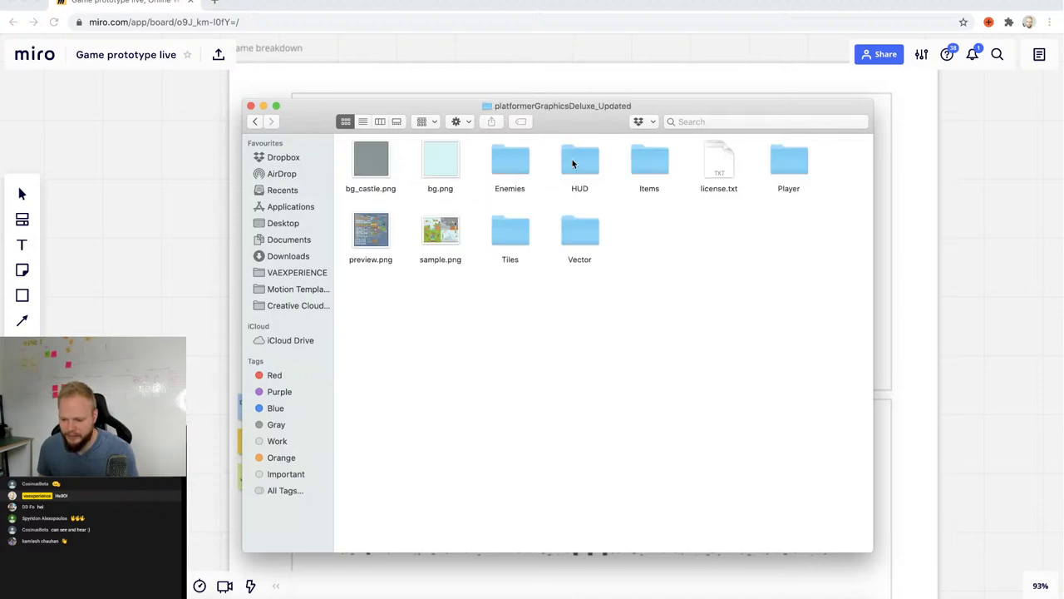
left_click(513, 160)
double_click(514, 162)
left_click(509, 160)
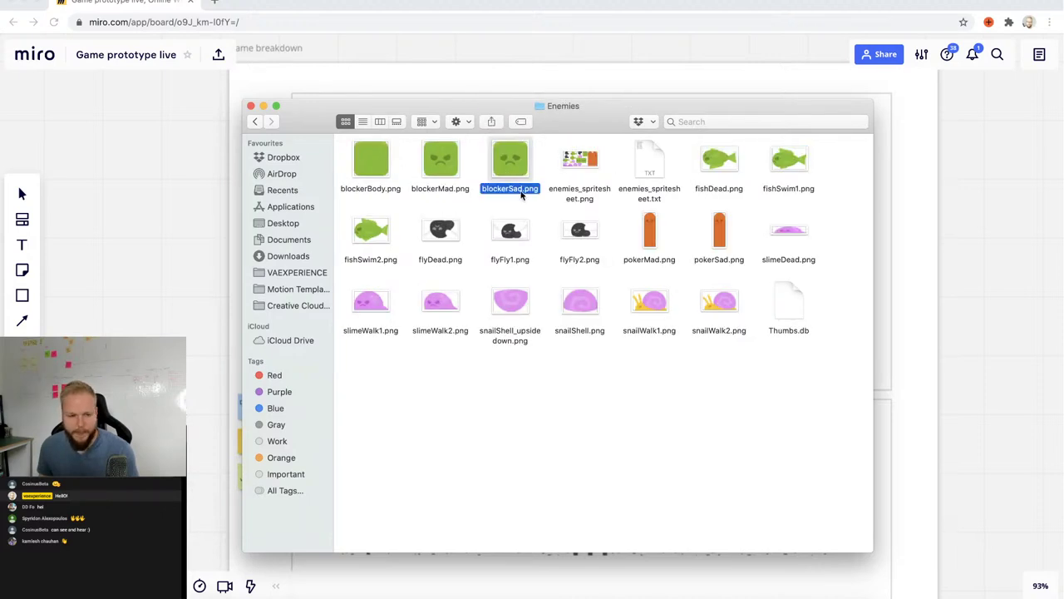
key("space")
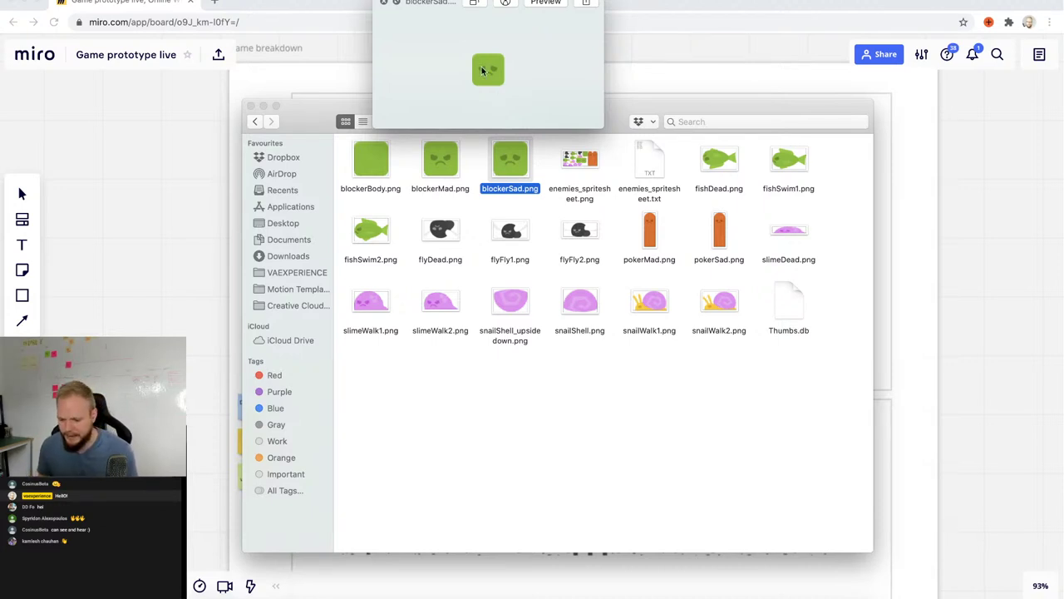
left_click(384, 3)
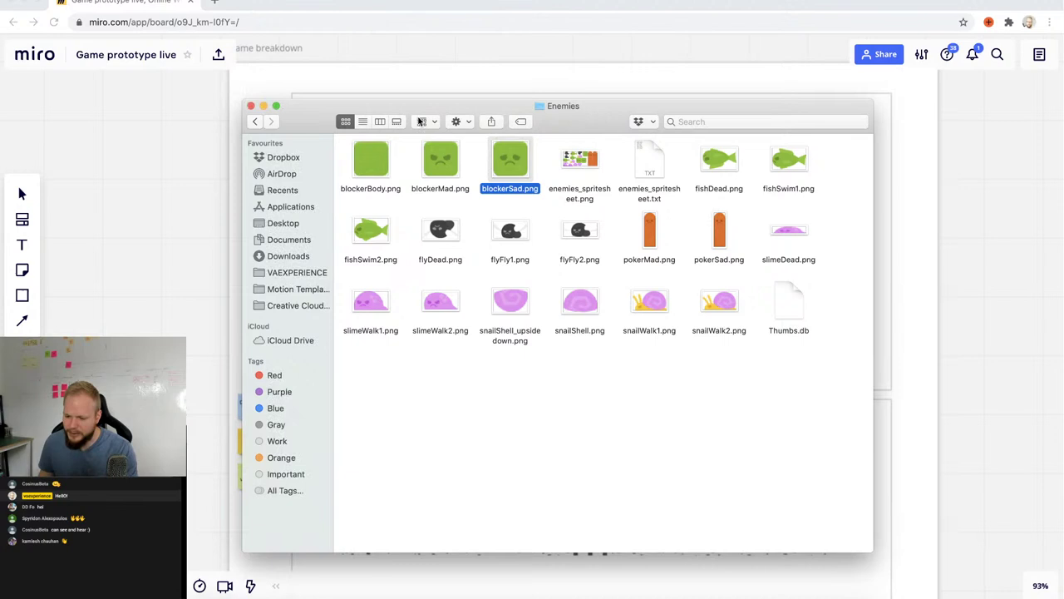
left_click(255, 122)
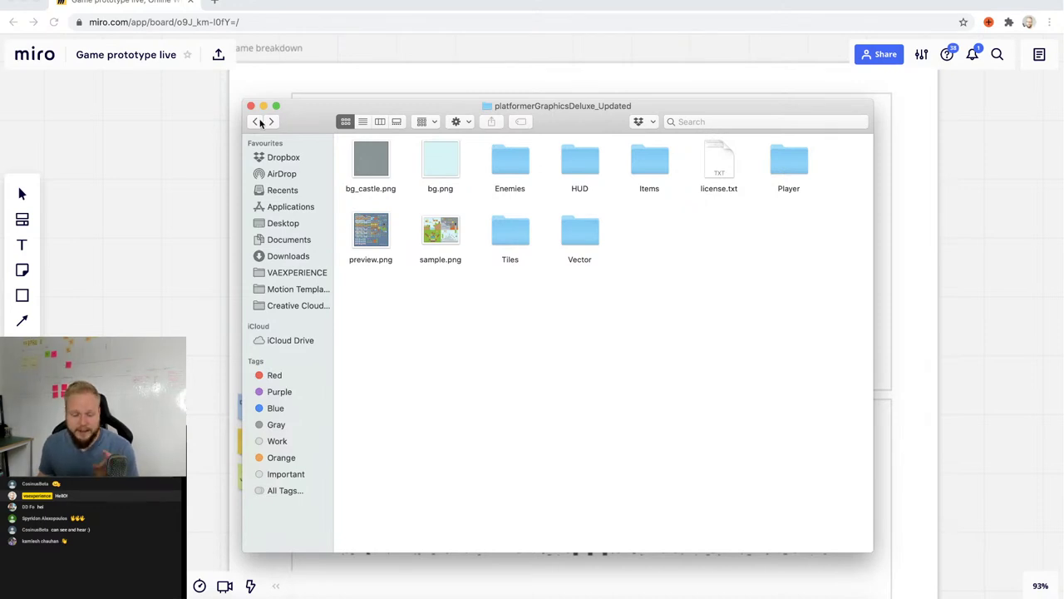
left_click(256, 122)
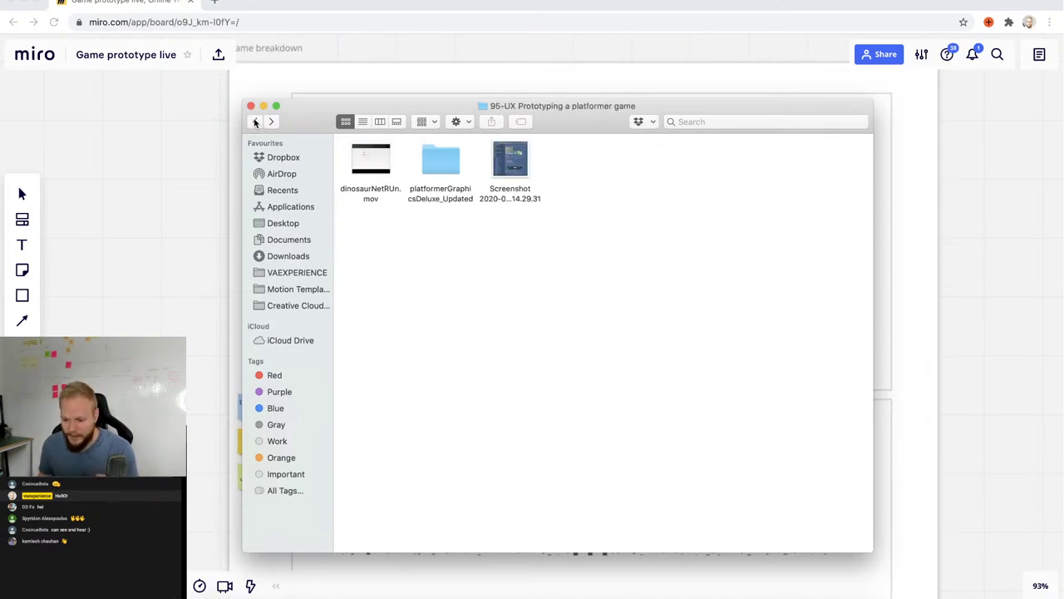
Play a preview of the dinosaurNetRUn.mov recording and close it.
left_click(385, 175)
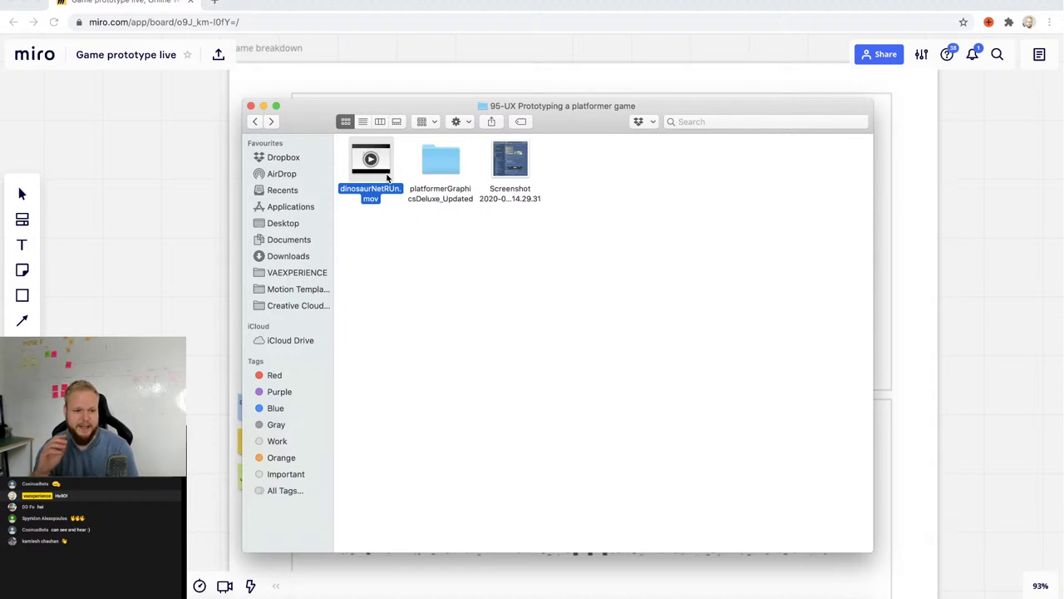
key("space")
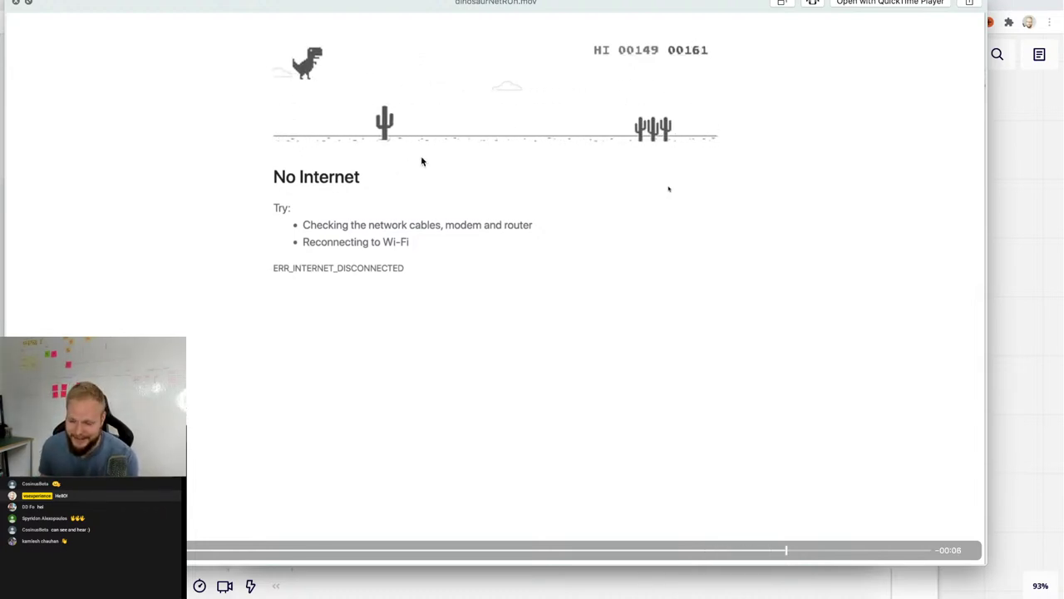
left_click(18, 5)
left_click(672, 254)
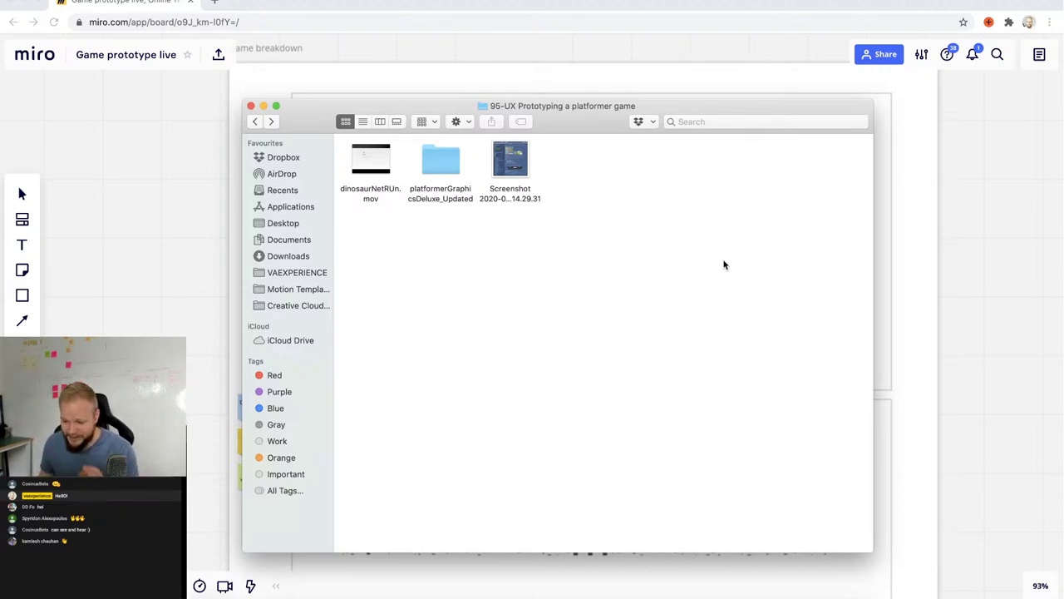
Switch to the Miro board and examine the start screen and gameplay frames of the dinosaur game breakdown.
left_click(973, 288)
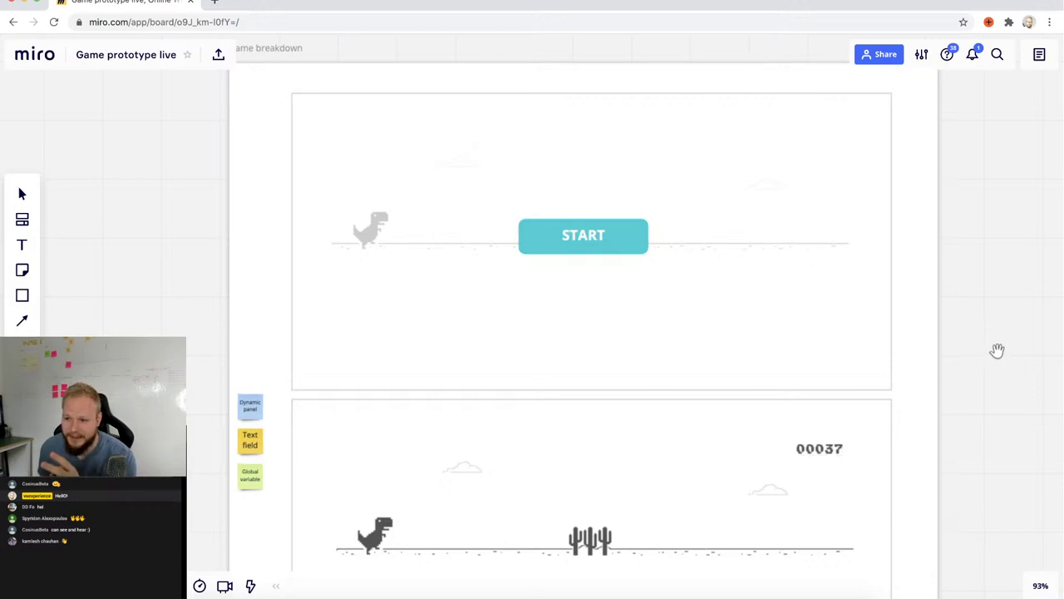
scroll(995, 346, "down", 2)
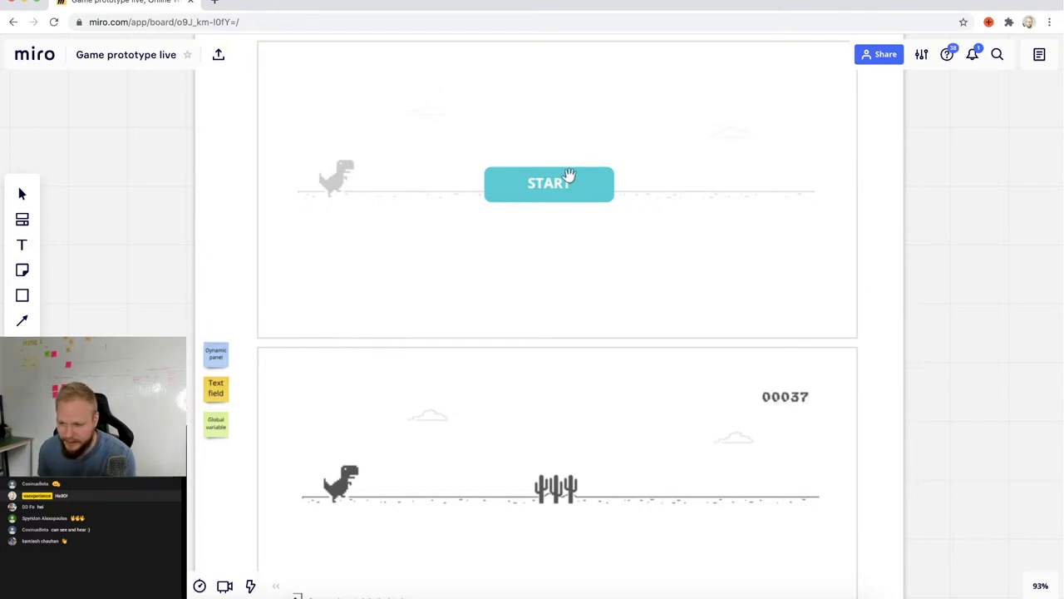
scroll(988, 295, "down", 3)
scroll(989, 295, "down", 3)
scroll(971, 269, "up", 2)
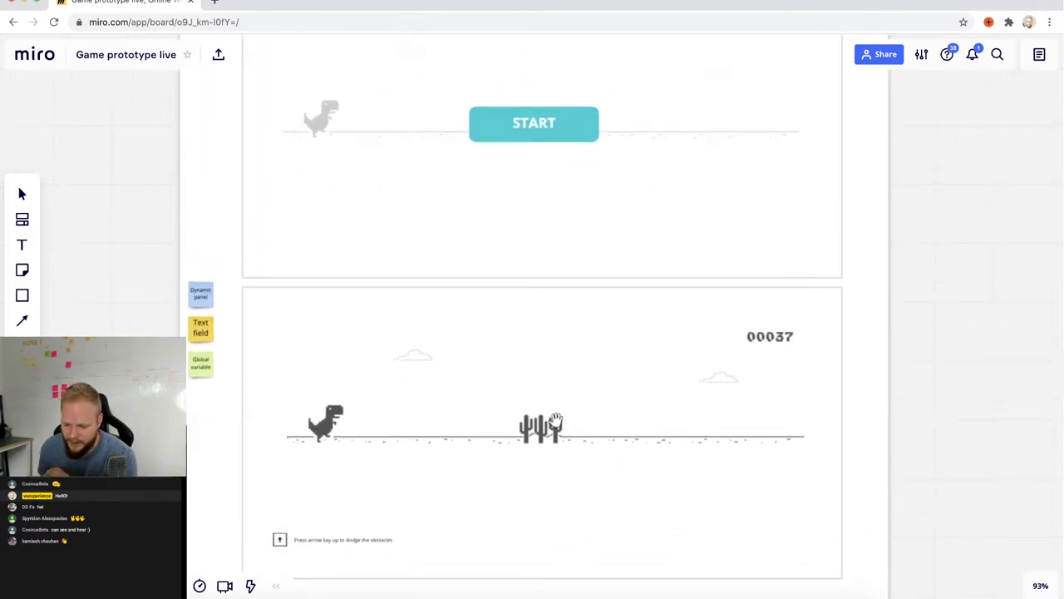
scroll(1003, 354, "down", 5)
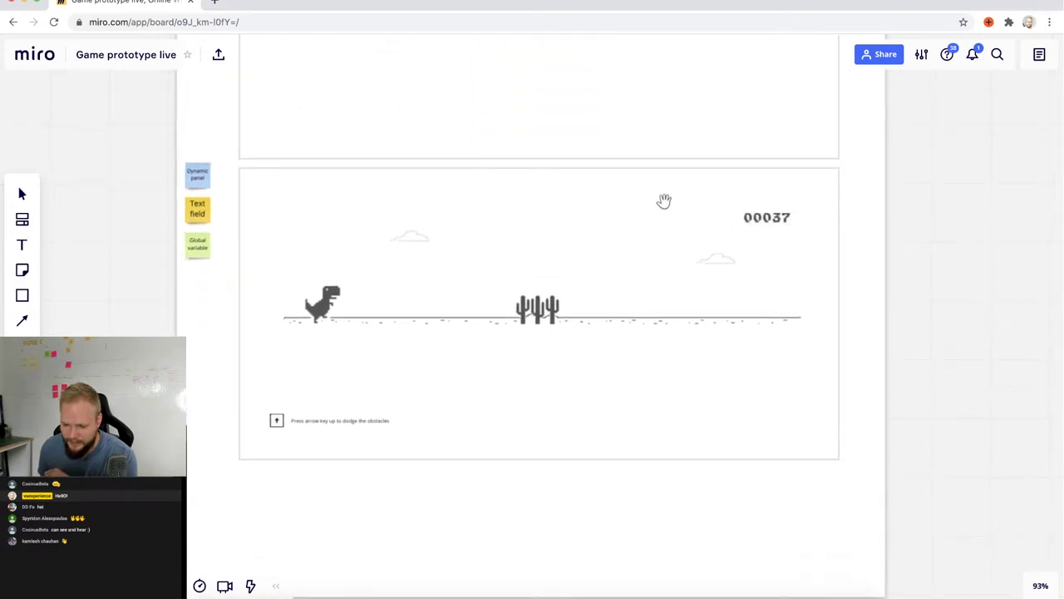
scroll(1052, 349, "down", 2)
scroll(1028, 321, "left", 2)
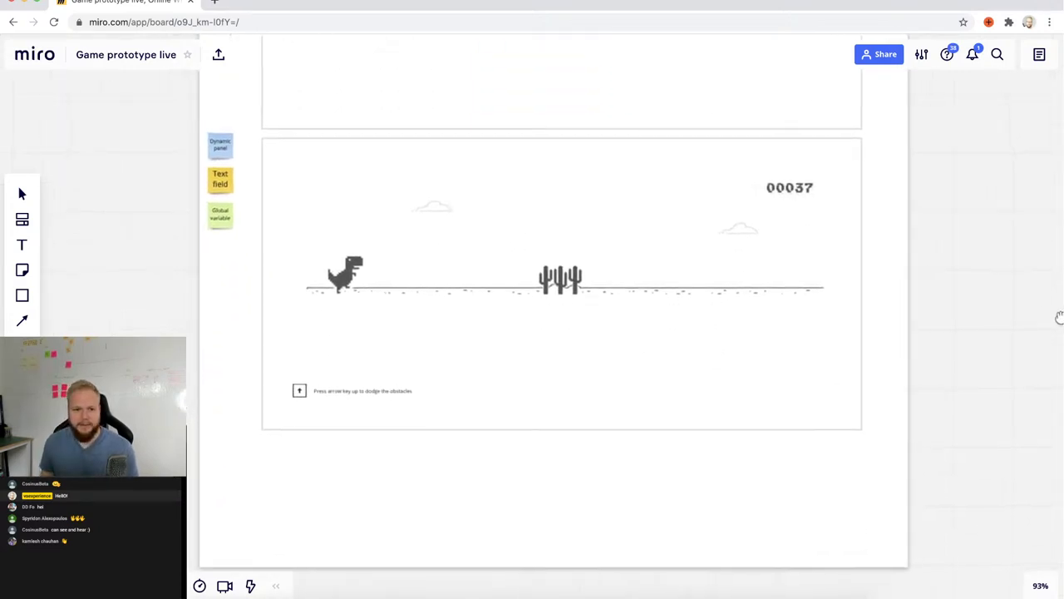
Place a copy of the blue Dynamic panel sticky note on the dinosaur in the gameplay frame.
scroll(519, 275, "up", 1)
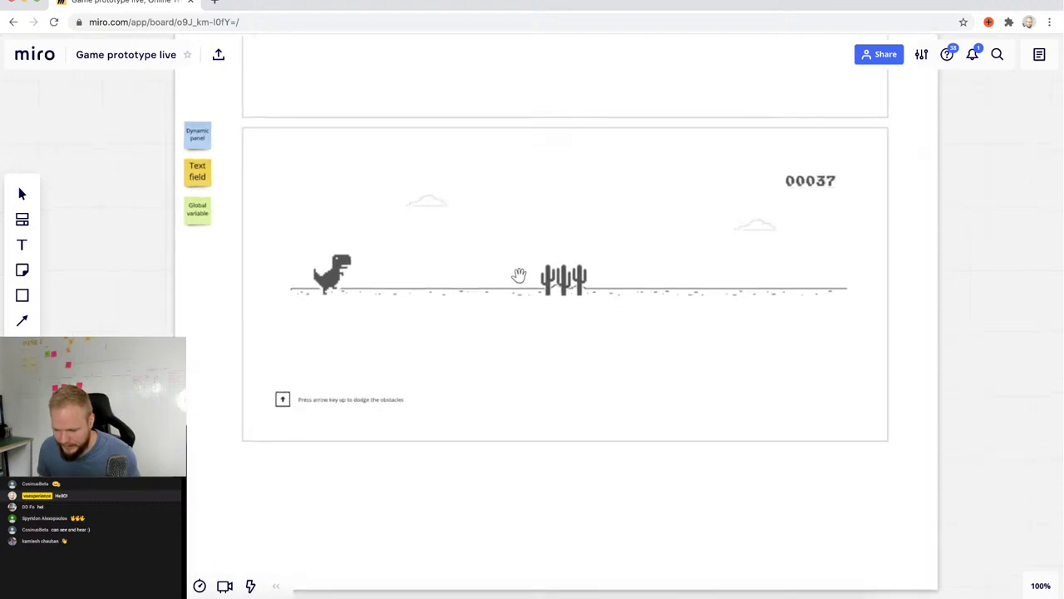
scroll(1011, 170, "up", 2)
scroll(957, 231, "up", 3)
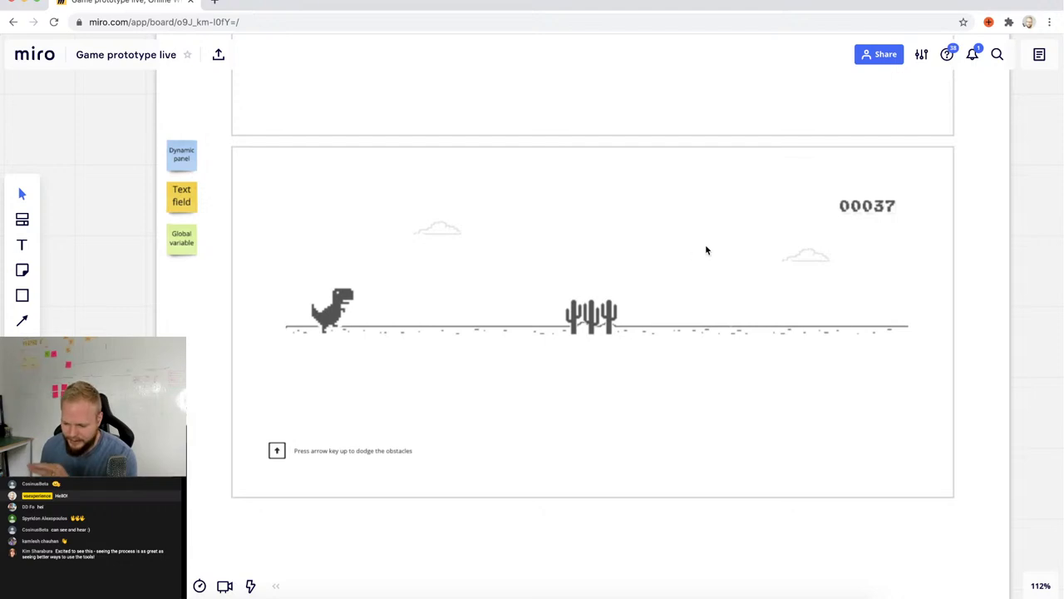
left_click(182, 160)
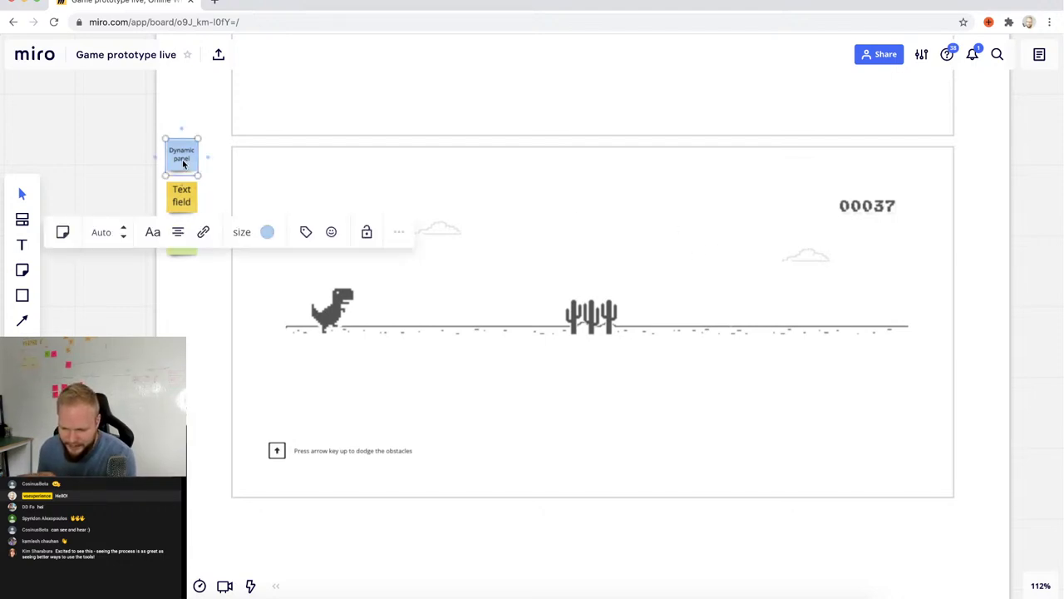
scroll(182, 159, "up", 2)
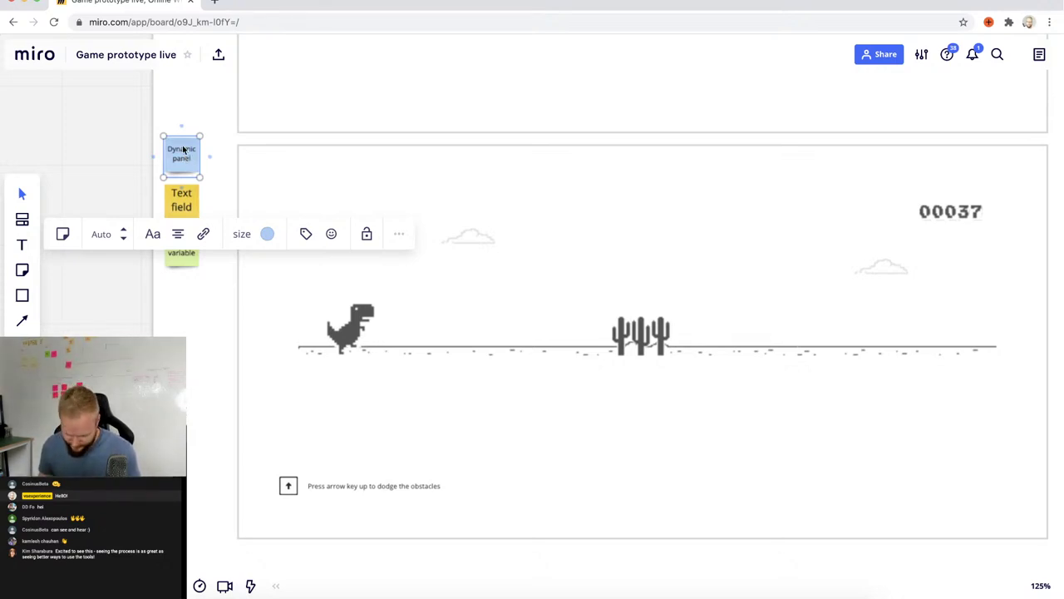
left_click_drag(182, 145, 340, 303)
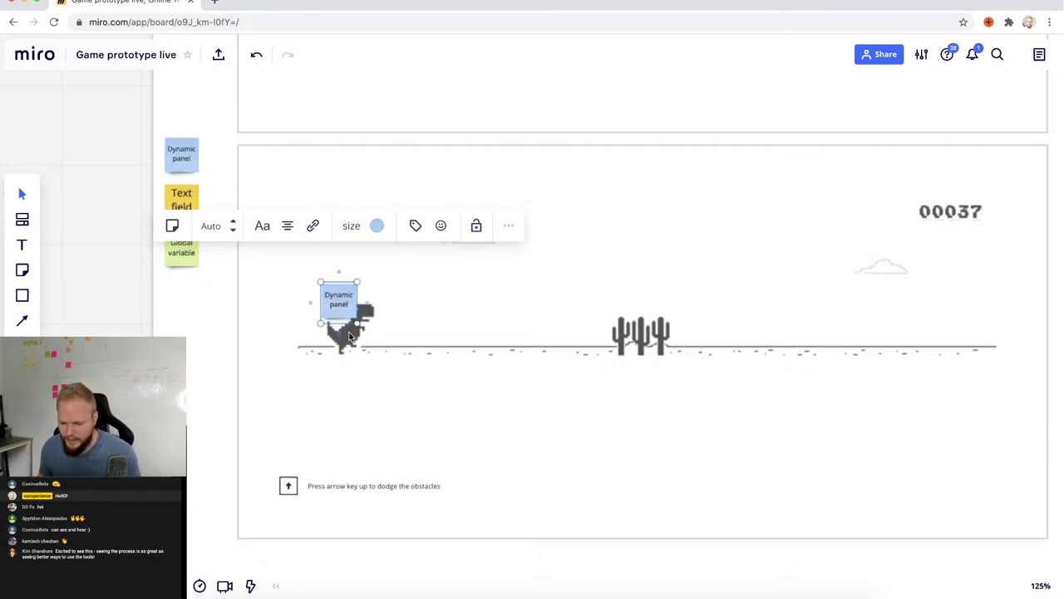
left_click(391, 318)
Copy the dinosaur's Dynamic panel sticky note onto the cacti in the gameplay frame.
left_click(339, 306)
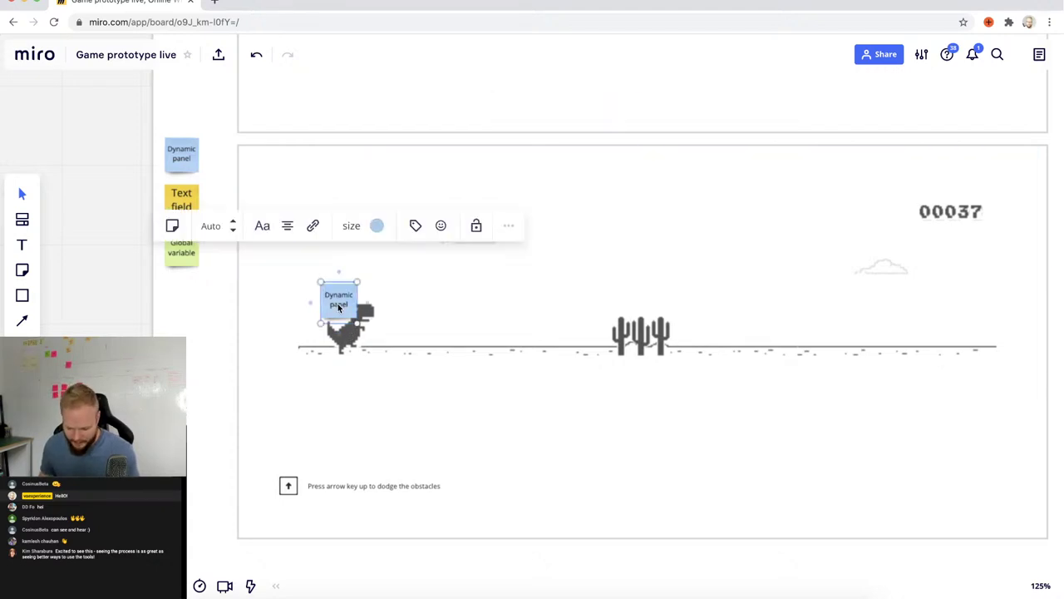
left_click_drag(338, 306, 616, 319)
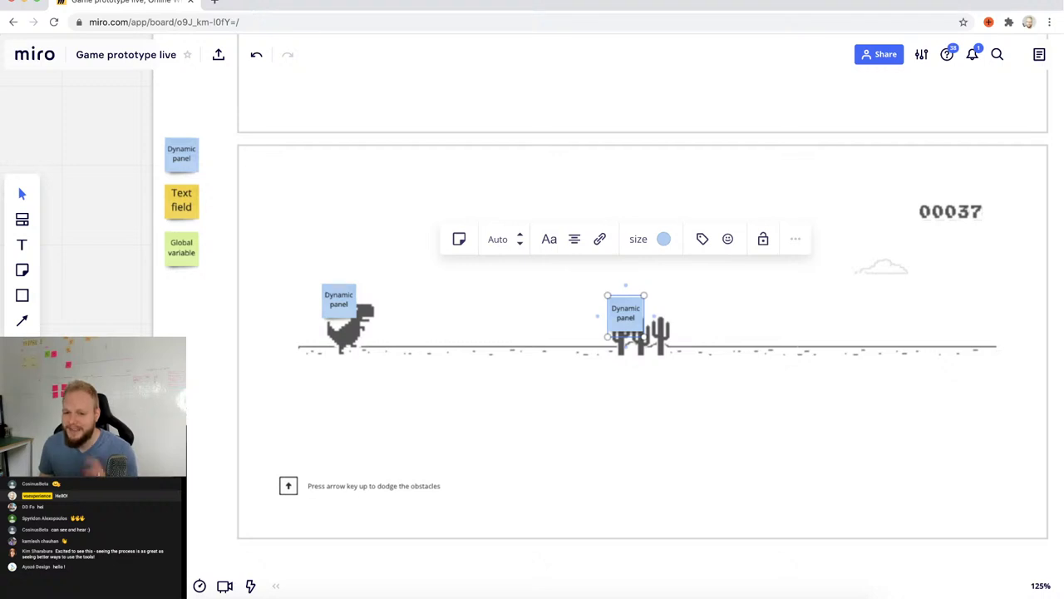
left_click(645, 359)
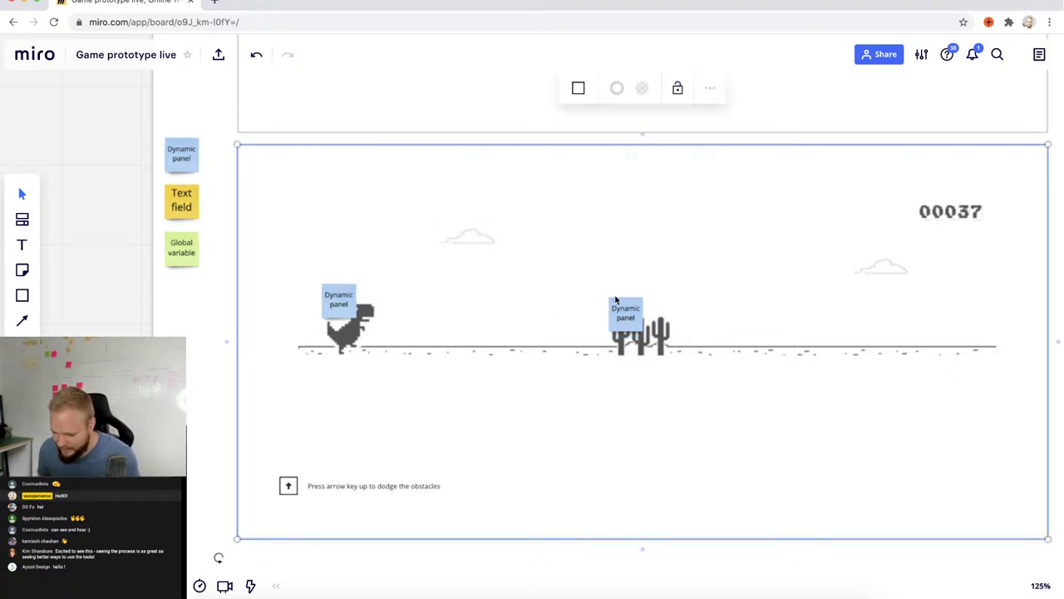
left_click(626, 310)
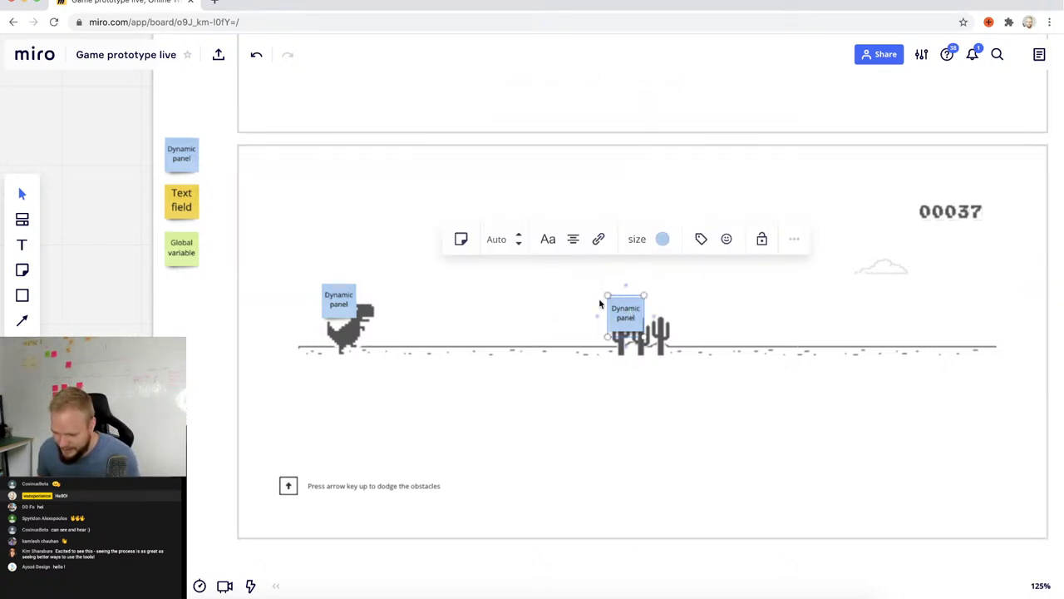
Place a copy of the yellow Text field sticky note on the score counter in the gameplay frame.
left_click(182, 196)
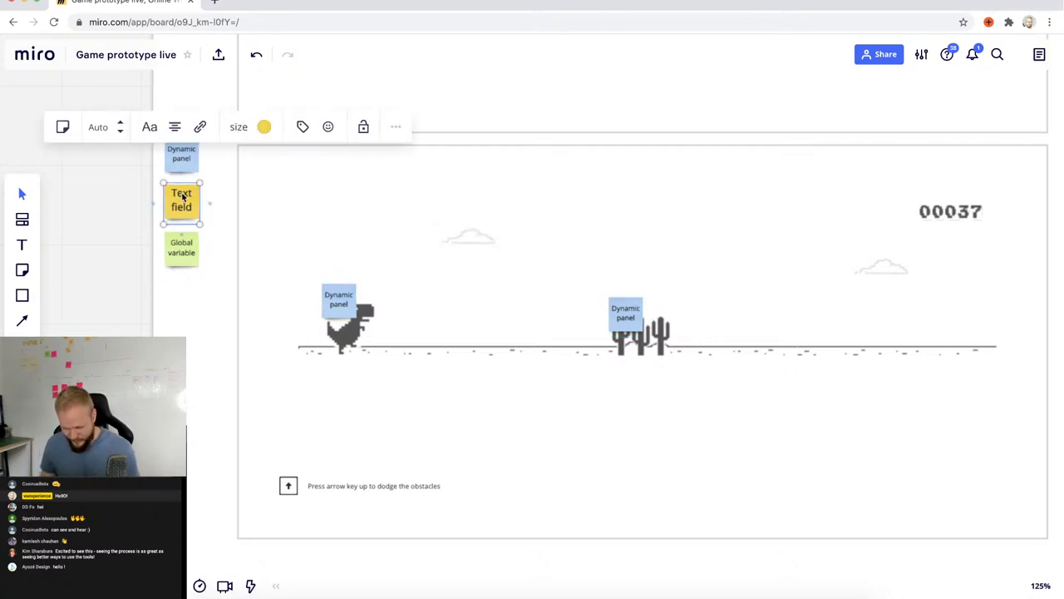
left_click_drag(182, 196, 981, 195)
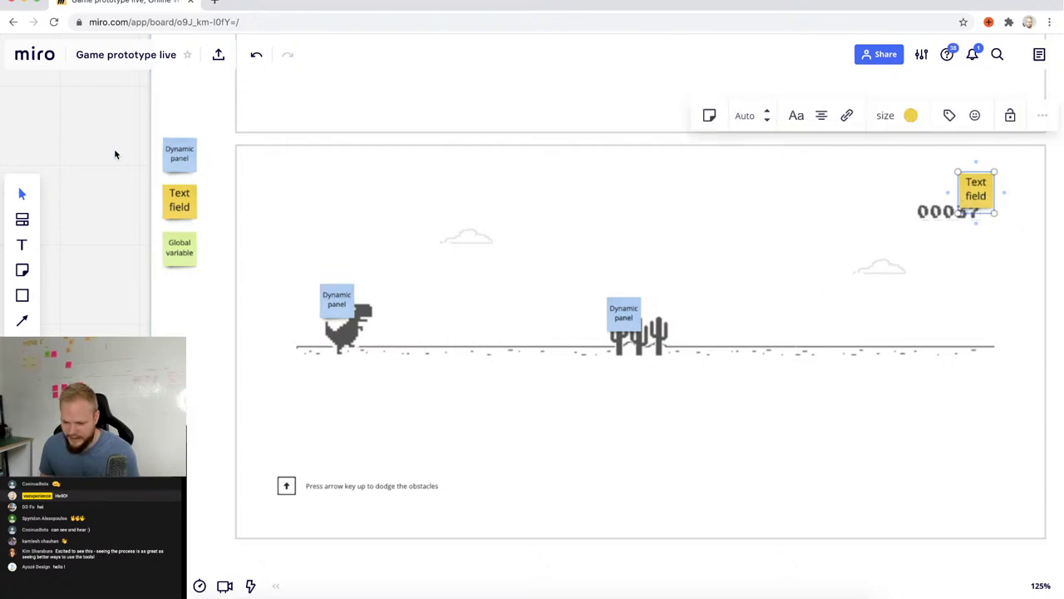
mouse_move(183, 163)
left_mouse_down()
mouse_move(238, 316)
mouse_move(377, 499)
mouse_move(276, 288)
mouse_move(164, 148)
mouse_move(180, 160)
left_mouse_up()
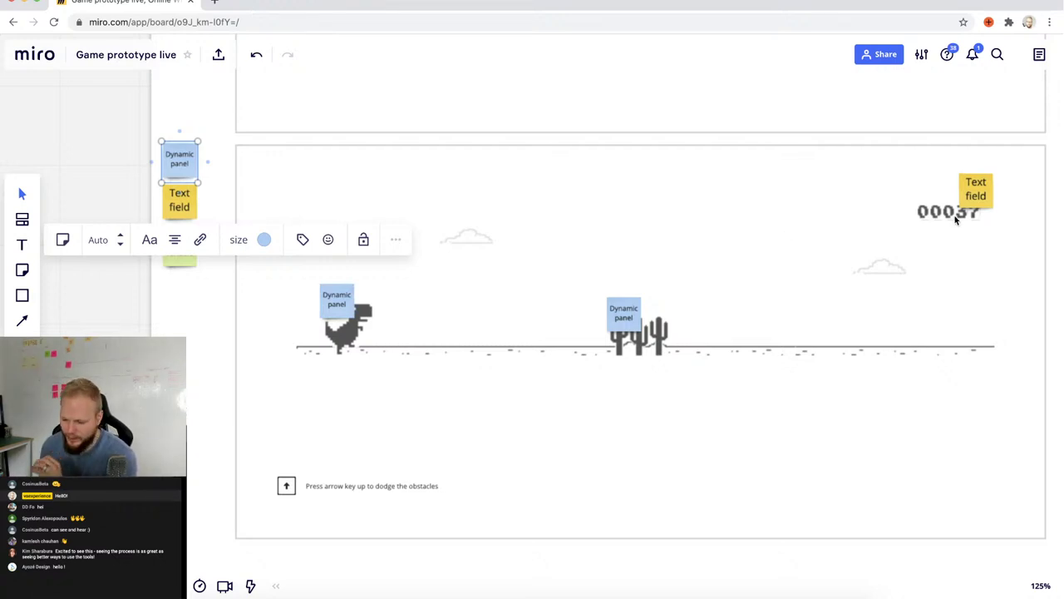
left_click(973, 196)
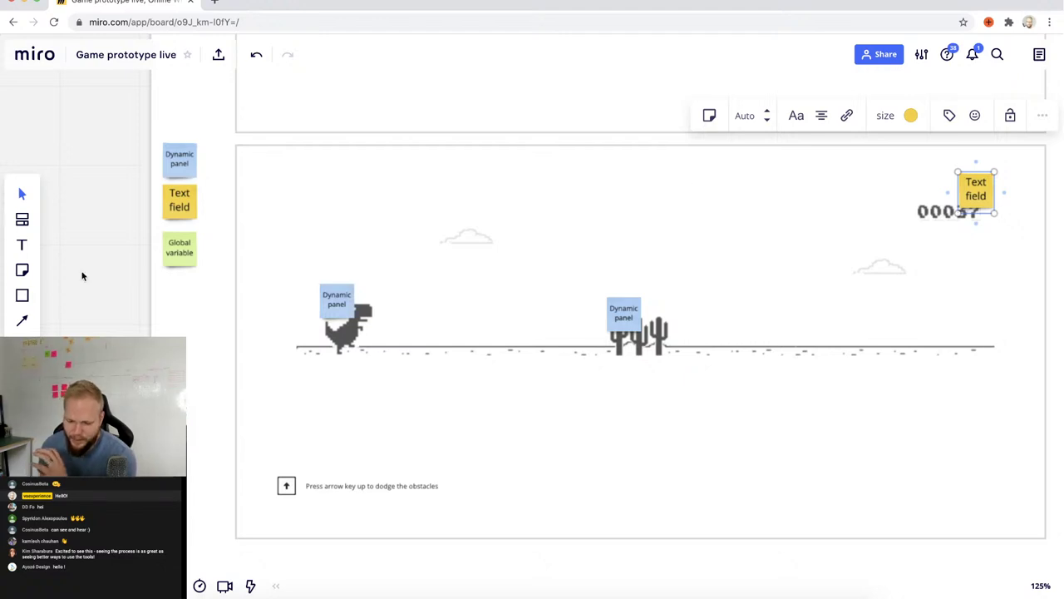
Place a copy of the green Global variable sticky note on the score counter in the gameplay frame.
left_click(171, 251)
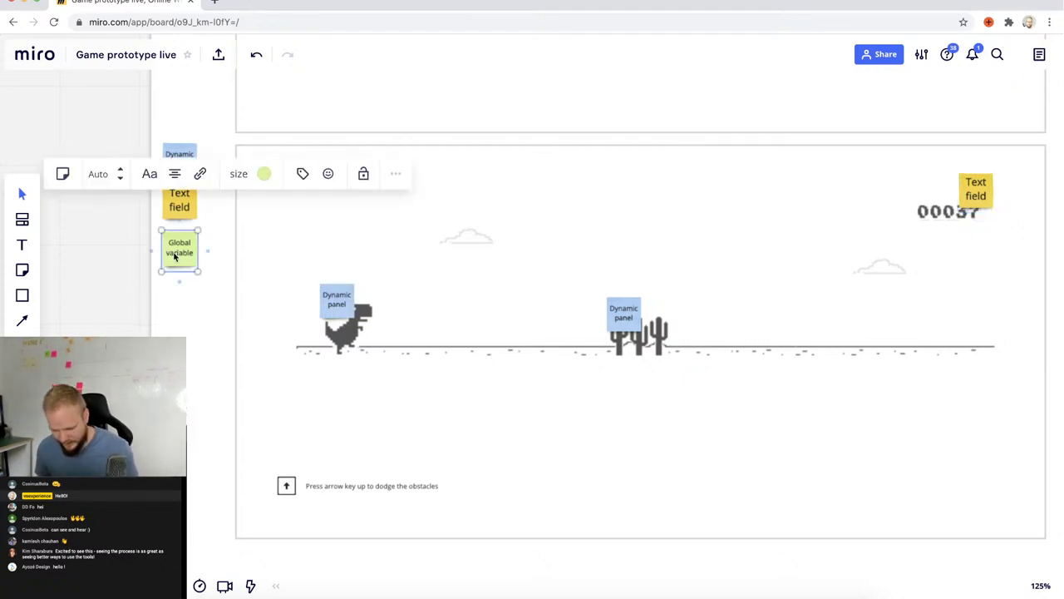
left_click_drag(174, 256, 1005, 223)
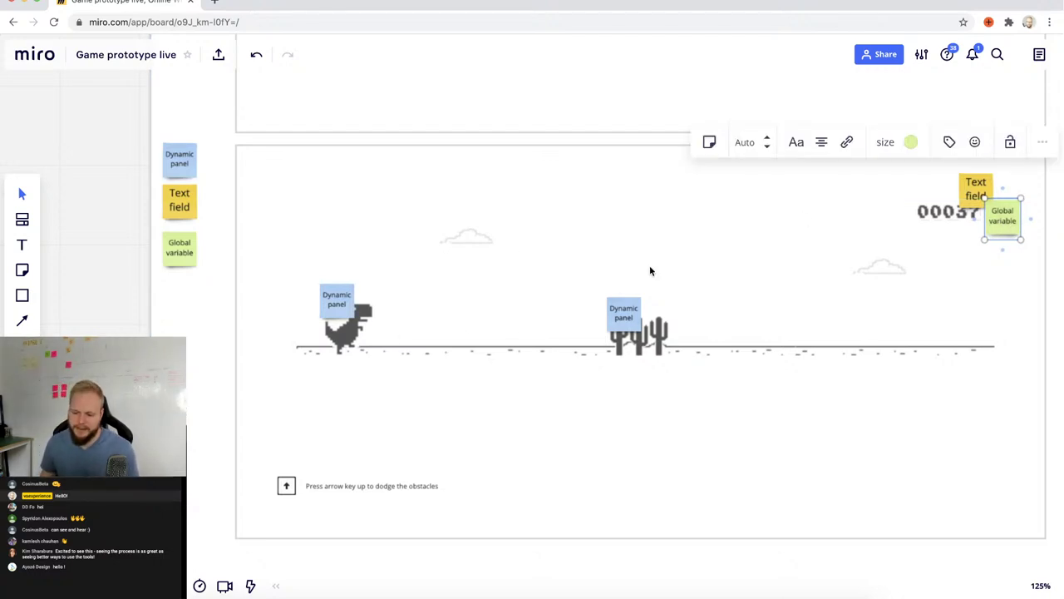
Place copies of the blue Dynamic panel sticky note on the cloud near the dinosaur and on the ground line past the cacti.
left_click(181, 158)
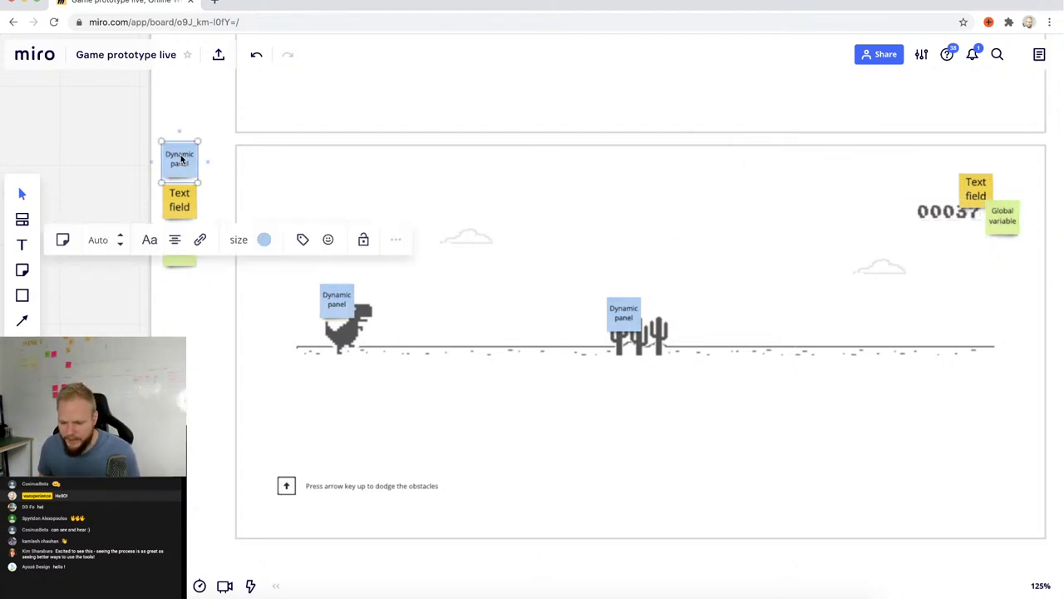
left_click_drag(175, 164, 478, 232)
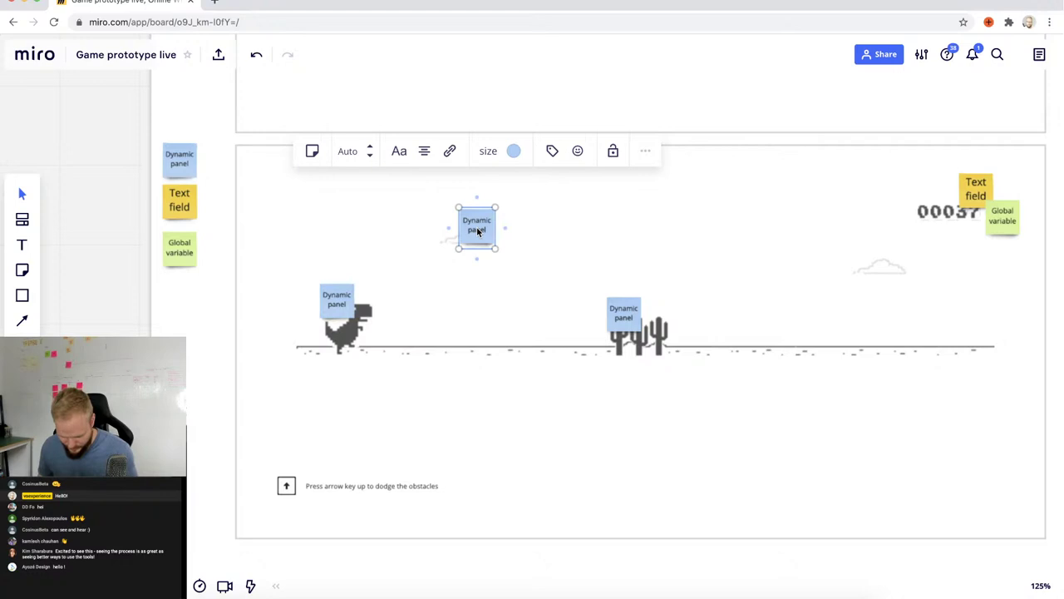
left_click_drag(477, 230, 822, 367)
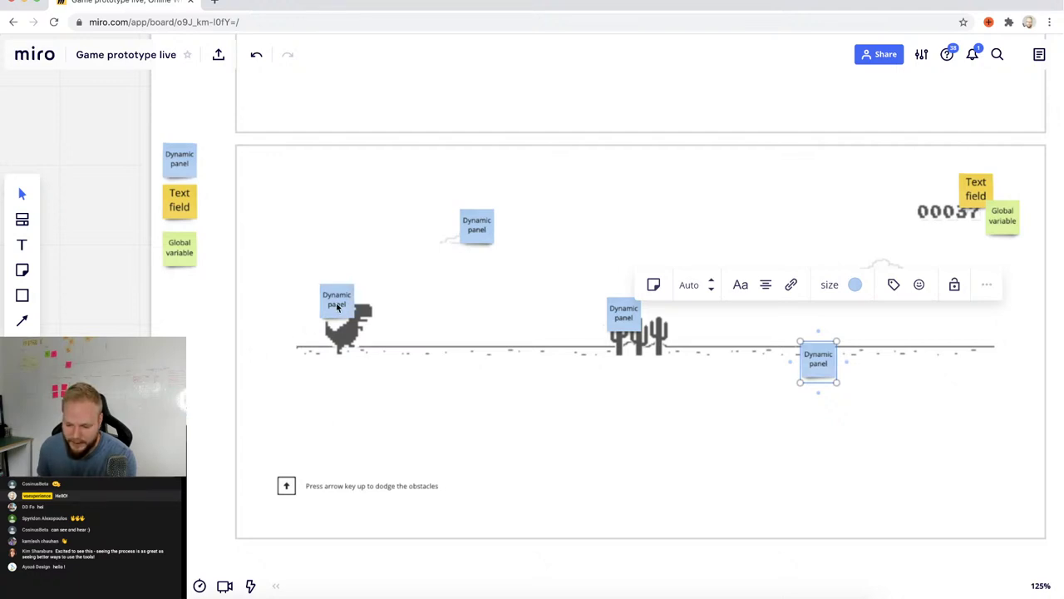
left_click(631, 322)
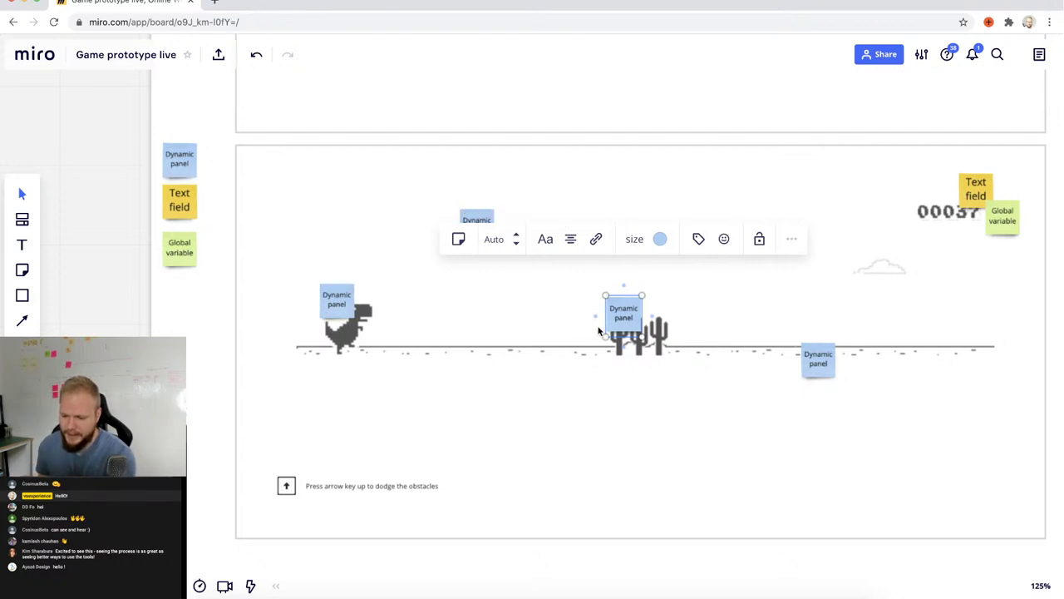
left_click(701, 285)
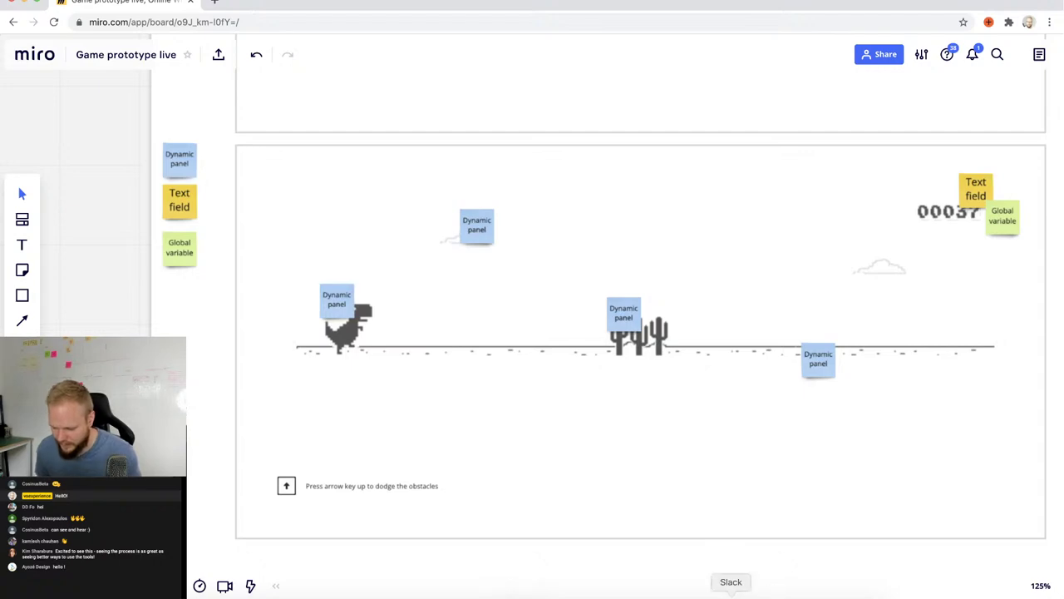
Switch to the empty Axure RP page and open the platformerGraphicsDeluxe_Updated folder in a Finder window over it.
key("ctrl+Up")
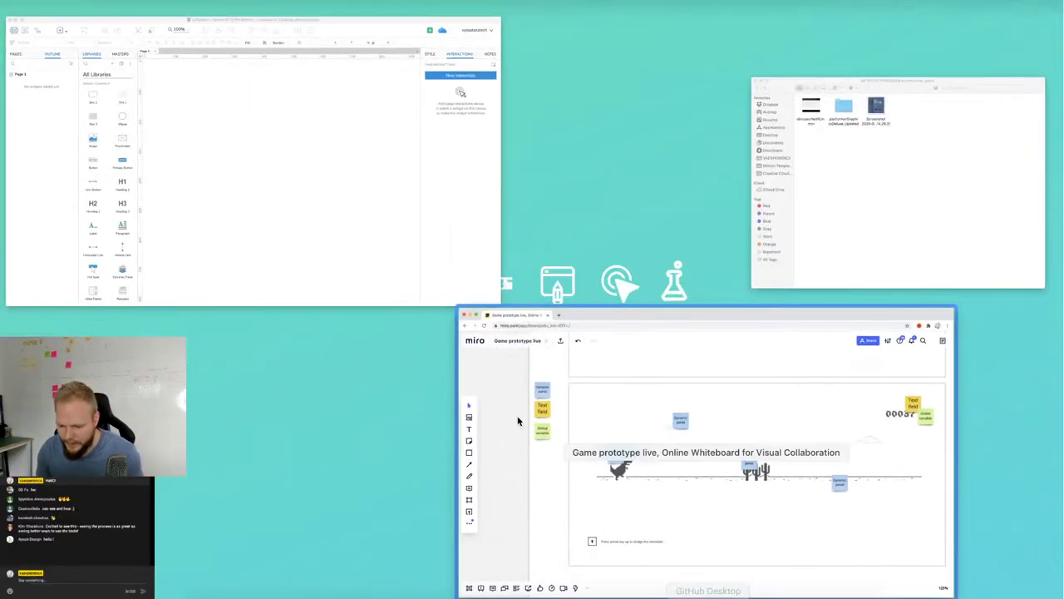
left_click(400, 247)
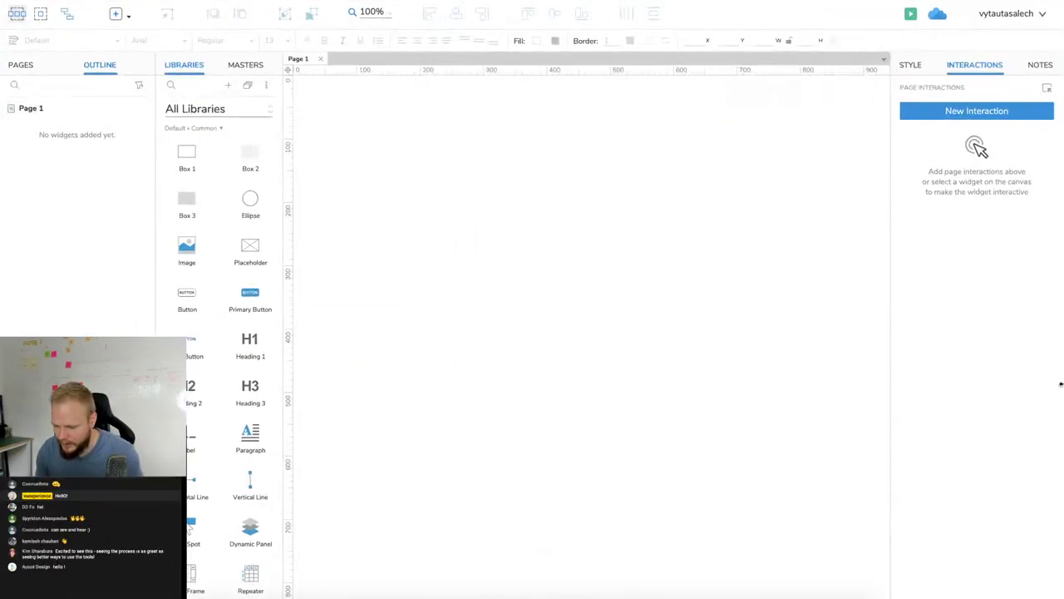
key("ctrl+Up")
left_click(969, 248)
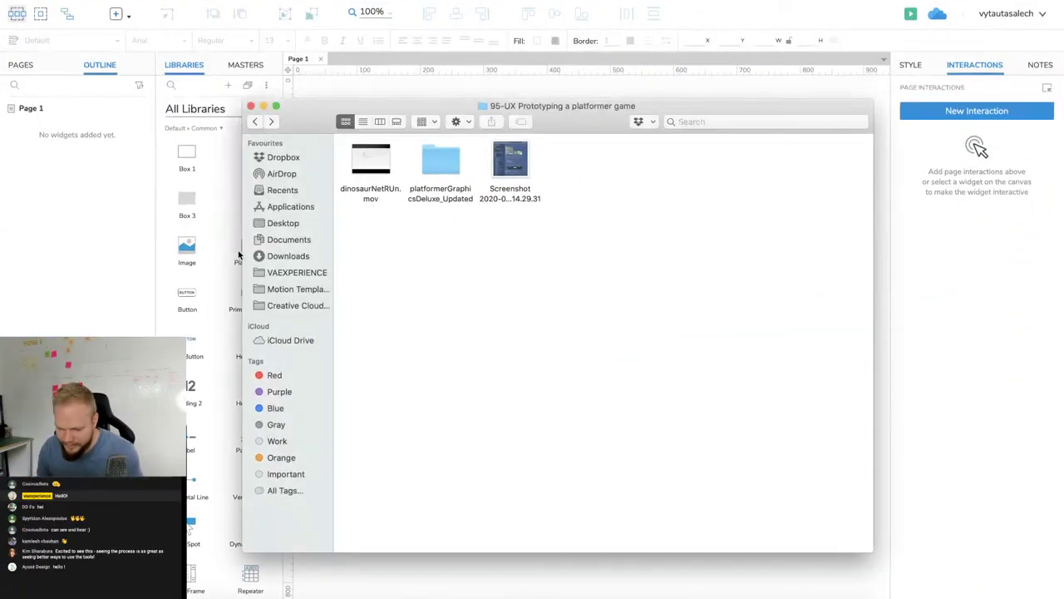
left_click_drag(485, 112, 672, 195)
left_click(635, 235)
double_click(635, 236)
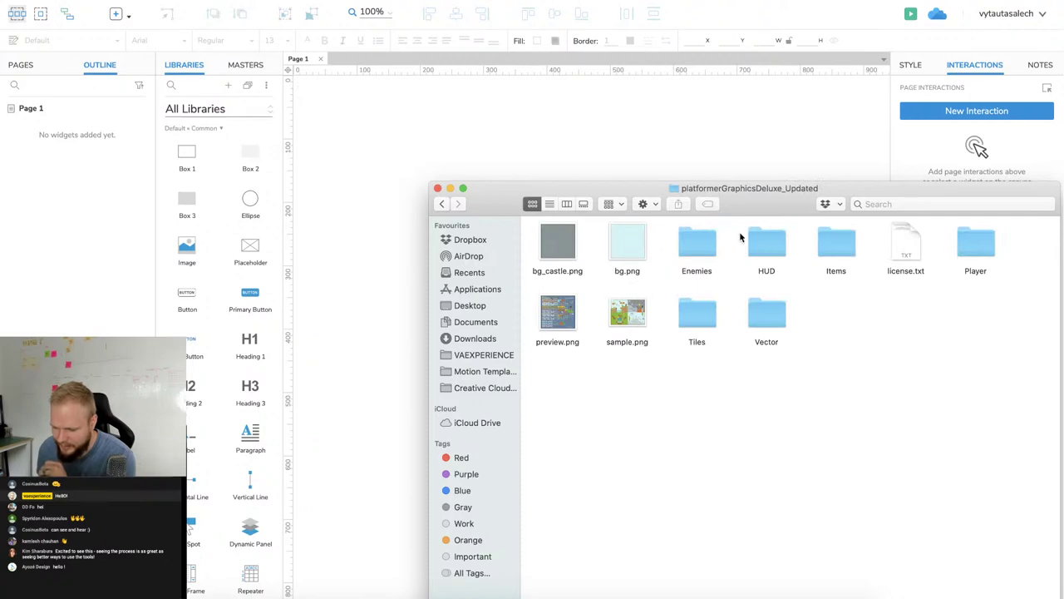
Preview the sprite overview in preview.png and close it again.
left_click(627, 314)
left_click(557, 314)
key("space")
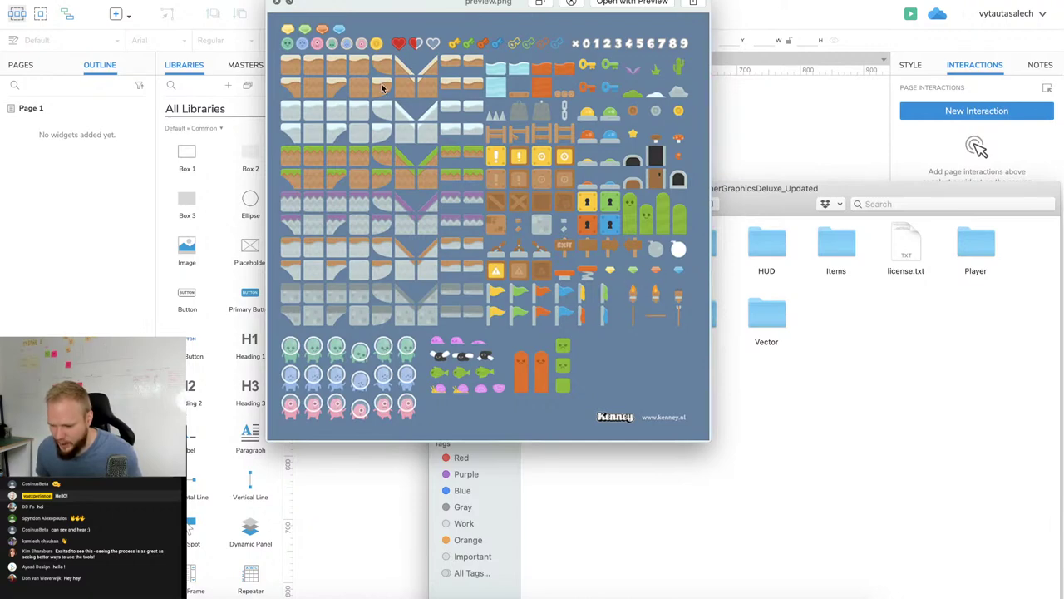
left_click(277, 3)
left_click(965, 396)
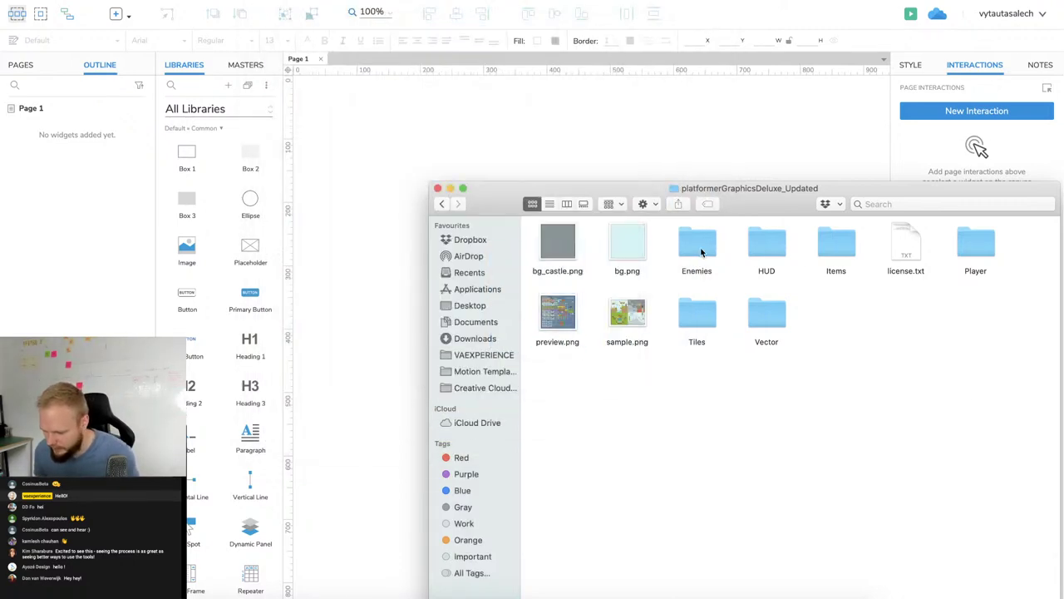
Open the Player folder and place p1_jump.png and p1_hurt.png side by side on the Axure canvas.
double_click(975, 248)
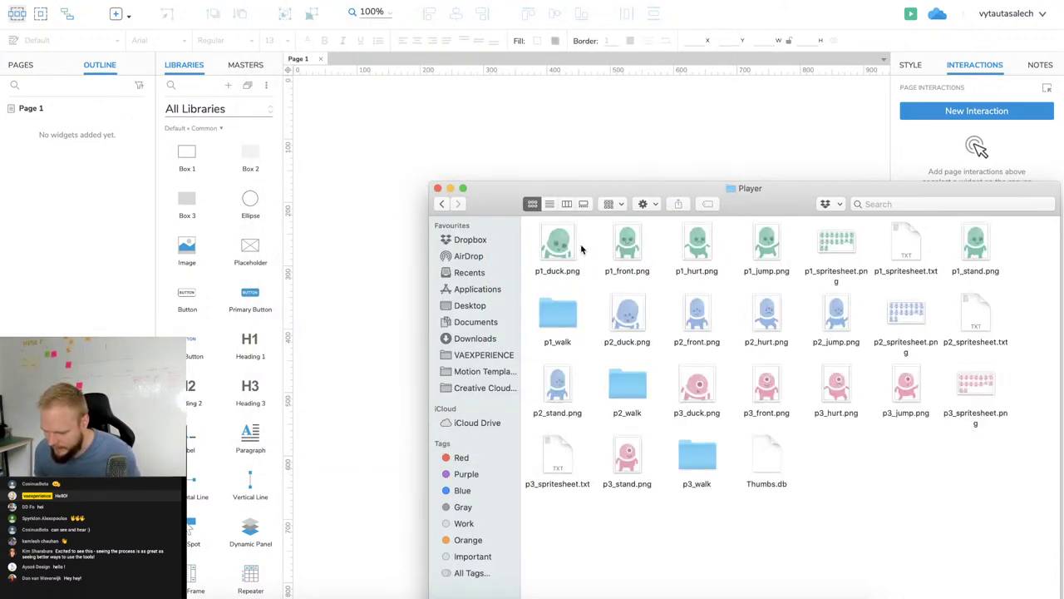
left_click(769, 252)
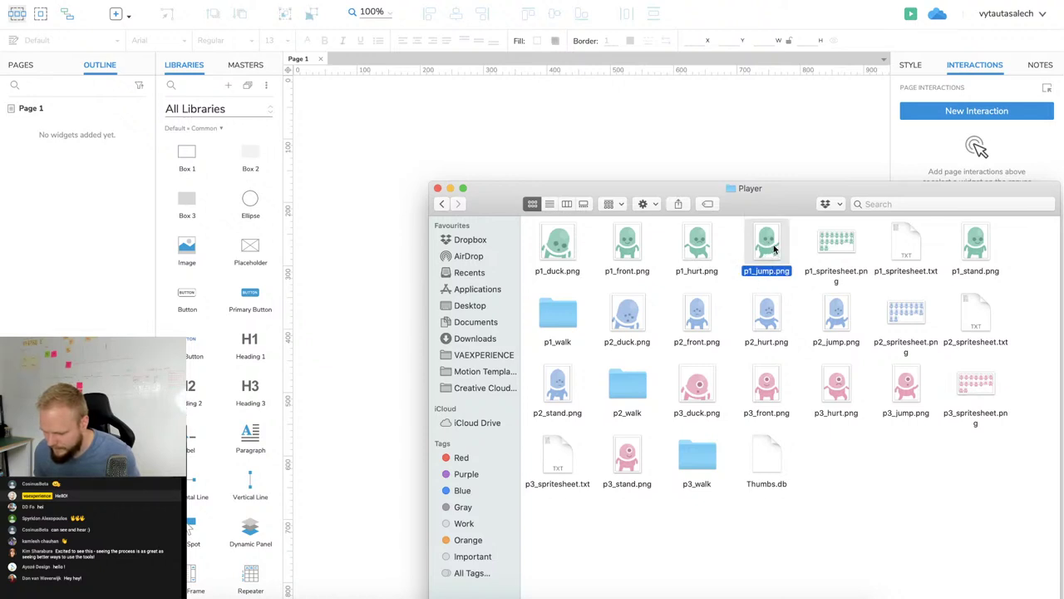
left_click_drag(766, 249, 627, 150)
left_click(703, 246)
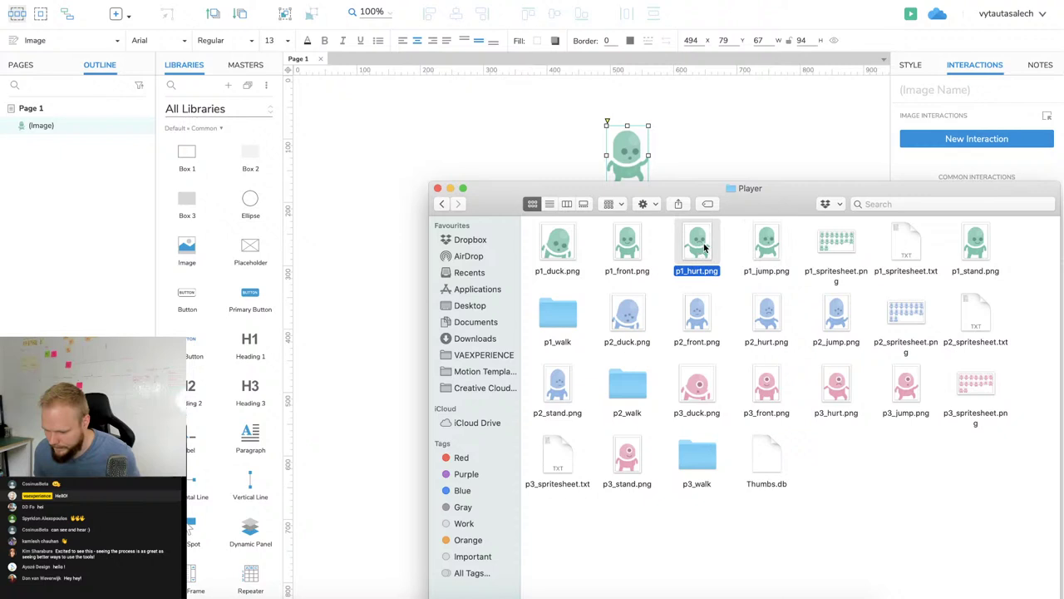
left_click_drag(697, 253, 706, 162)
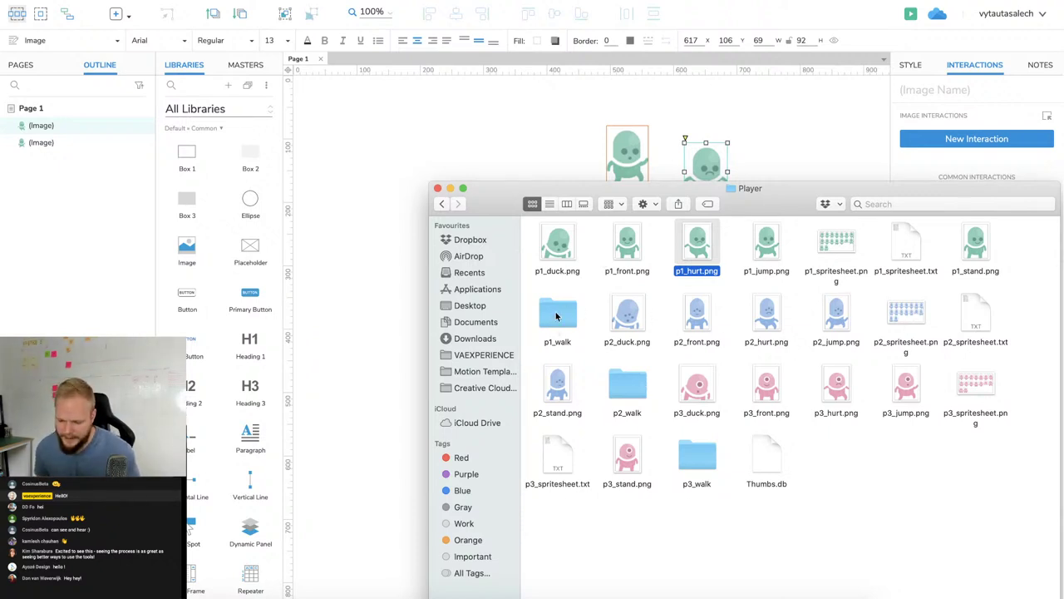
Place p1_stand.png from the Player folder on the canvas to the right of the hurt character.
left_click(630, 243)
left_click(559, 241)
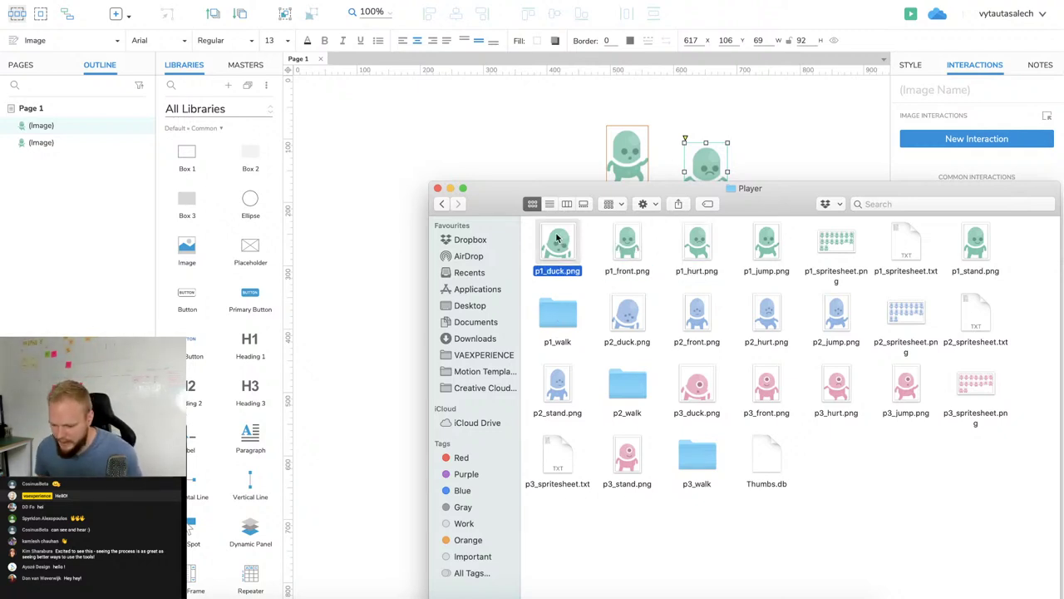
left_click(771, 239)
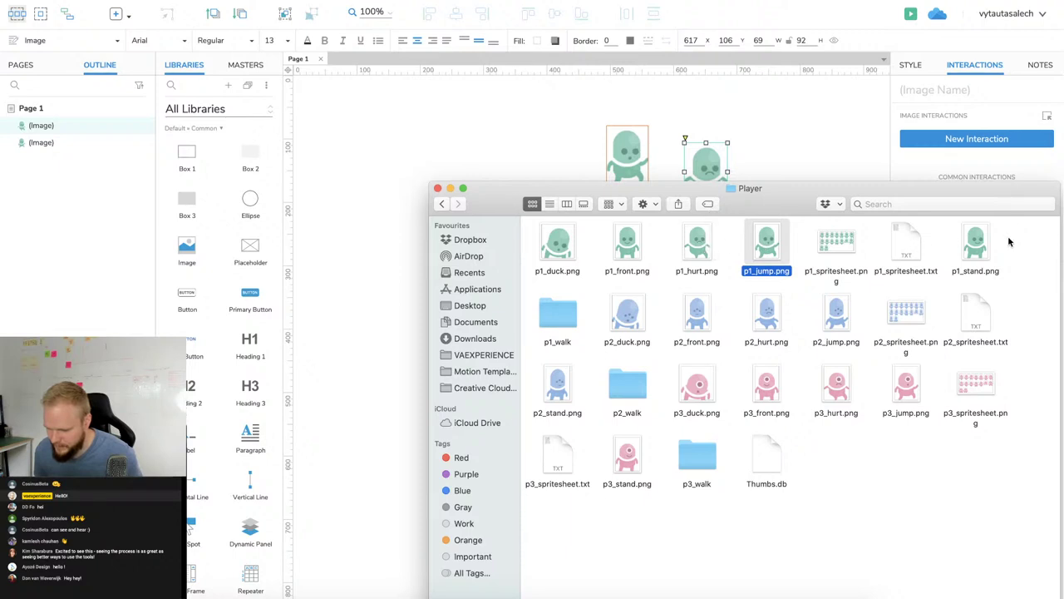
left_click(969, 251)
left_click_drag(973, 246, 804, 154)
Name the leftmost character image "running".
left_click(637, 155)
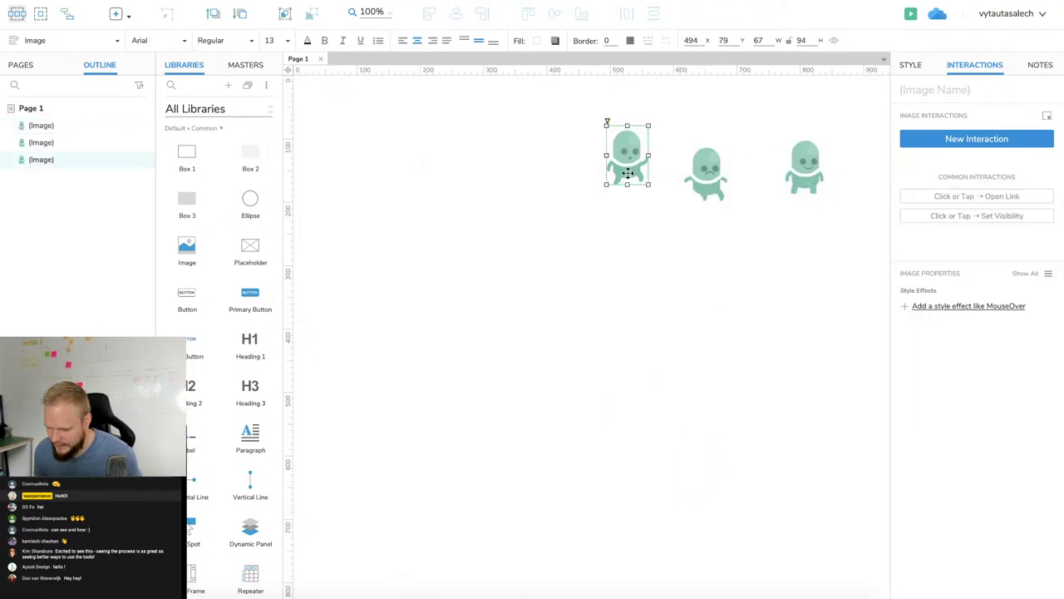
left_click(947, 83)
type("running")
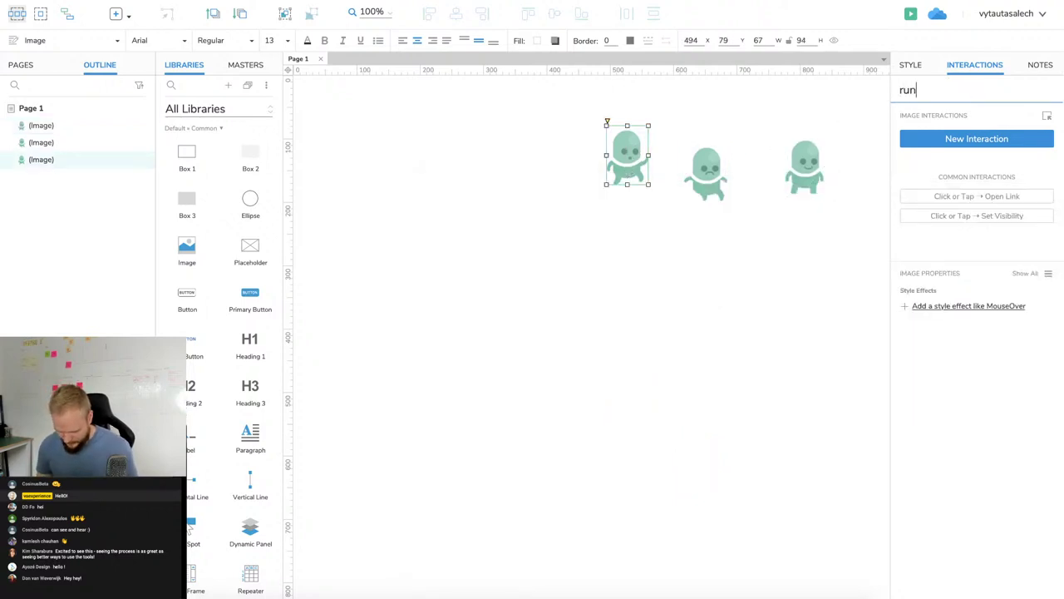
key("BackSpace")
key("BackSpace")
key("BackSpace")
key("BackSpace")
type("ning")
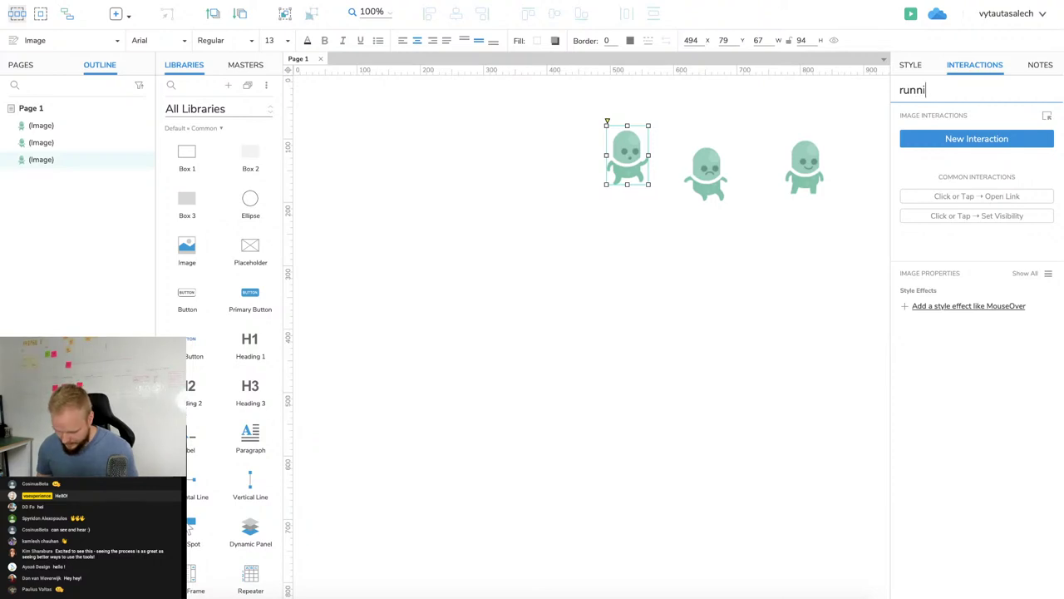
Name the sad character image "hurt" and the smiling standing character image "jump".
left_click(724, 190)
left_click(929, 89)
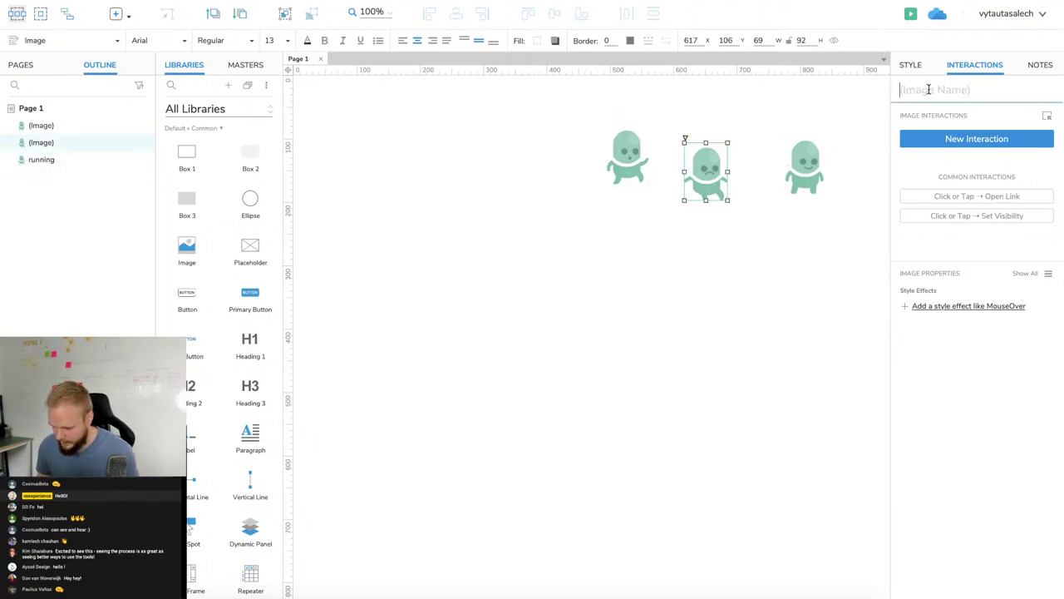
type("hurt")
left_click(808, 152)
left_click(948, 93)
type("jump")
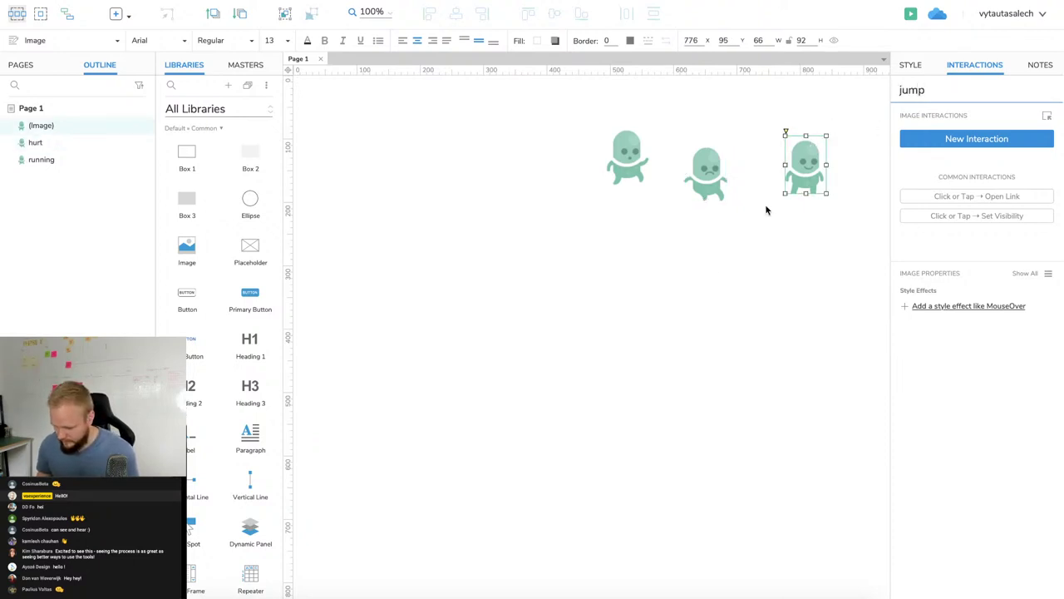
left_click(769, 236)
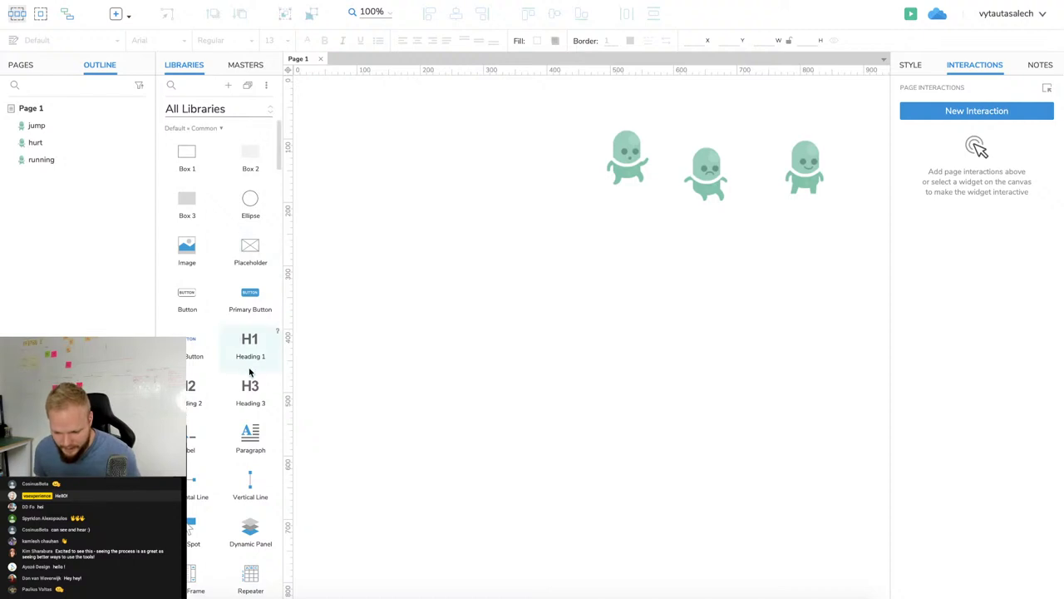
Convert the running image into a dynamic panel and move it to x 94, y 141 near the page's left edge.
left_click(637, 134)
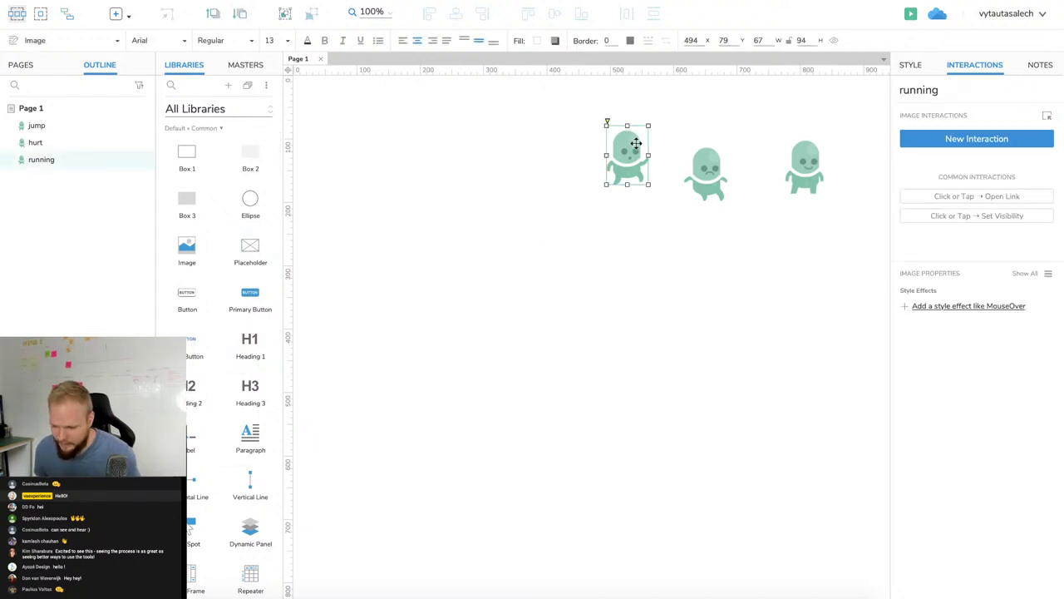
left_click(714, 173)
left_click(627, 155)
right_click(633, 148)
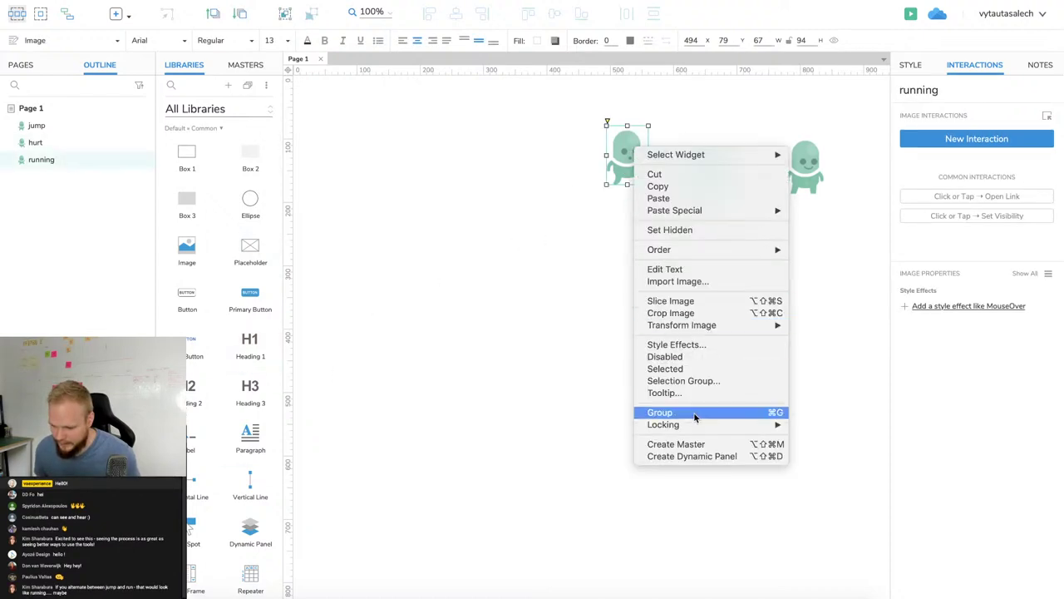
left_click(699, 455)
left_click_drag(622, 139, 366, 178)
Name the dynamic panel containing the running character "++hero".
left_click(929, 90)
type("++hero")
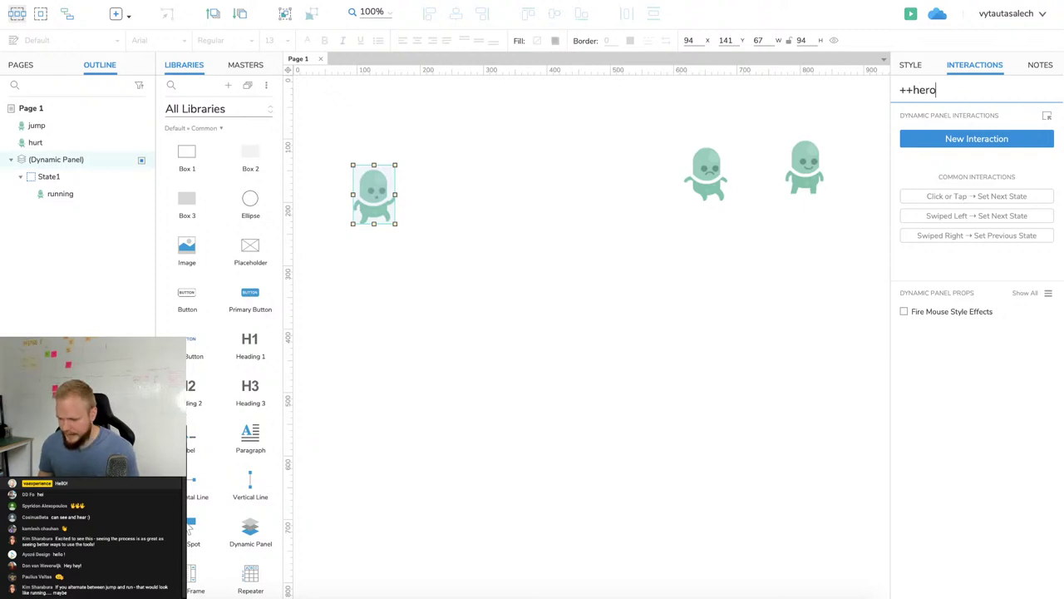
left_click(560, 250)
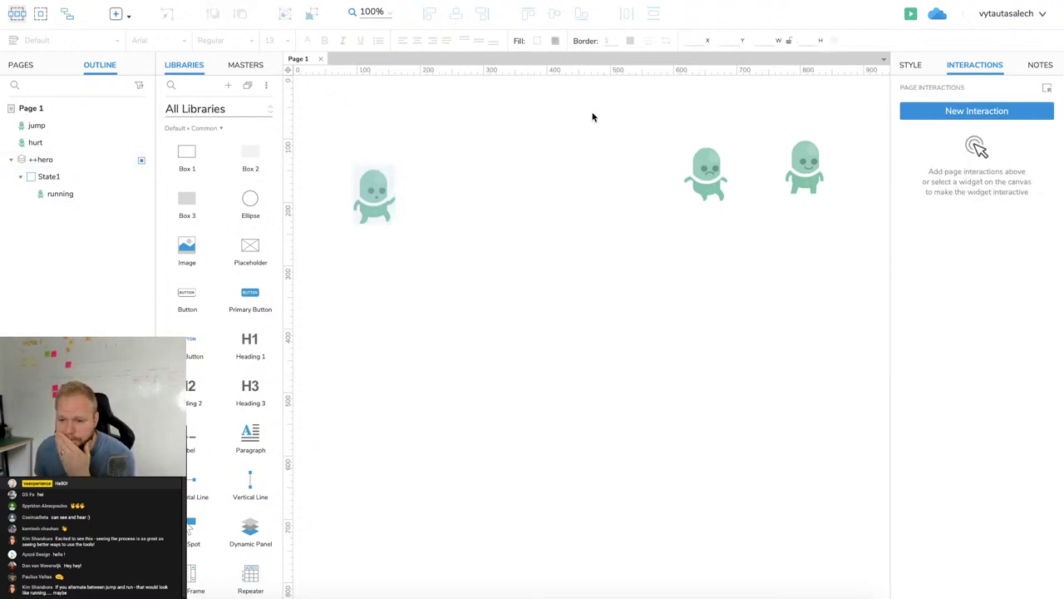
Line up the hurt and jump images in a row with the hero panel, with jump between them at x 380, y 141.
left_click_drag(698, 171, 712, 192)
left_click(807, 166)
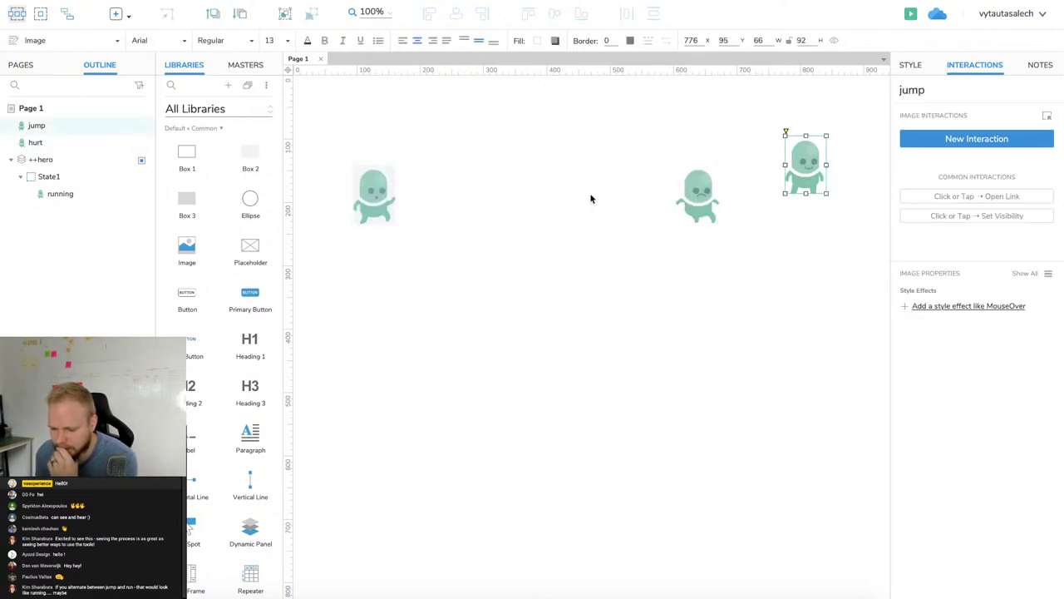
left_click_drag(806, 162, 426, 193)
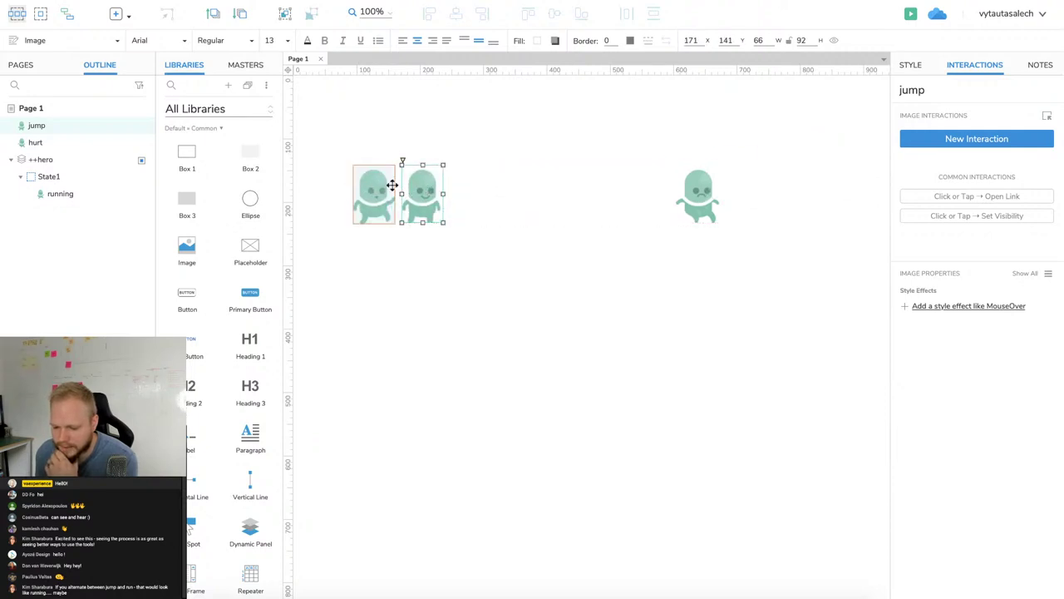
left_click_drag(438, 189, 555, 188)
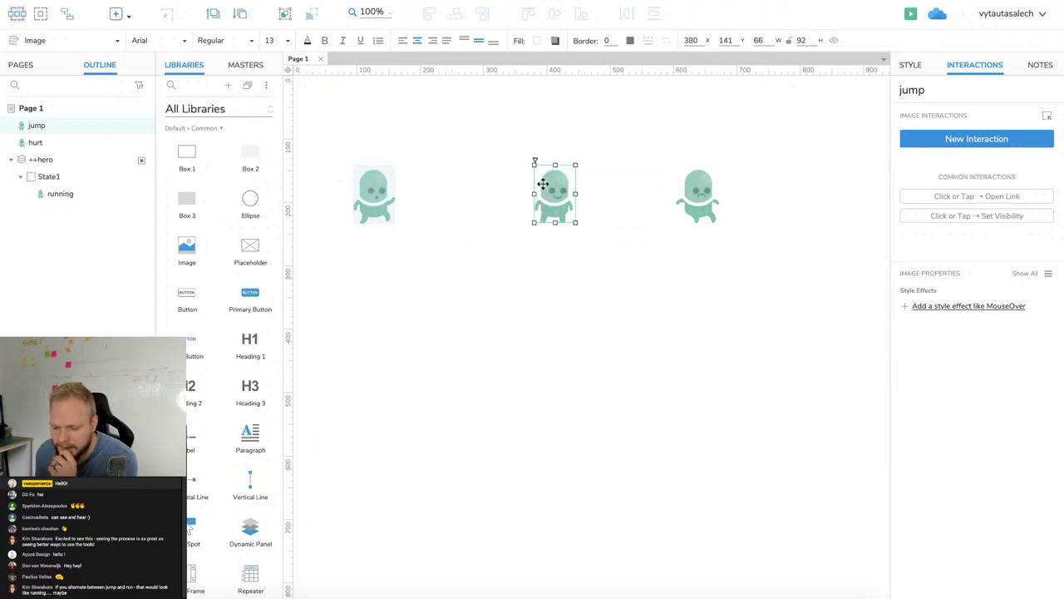
left_click(367, 204)
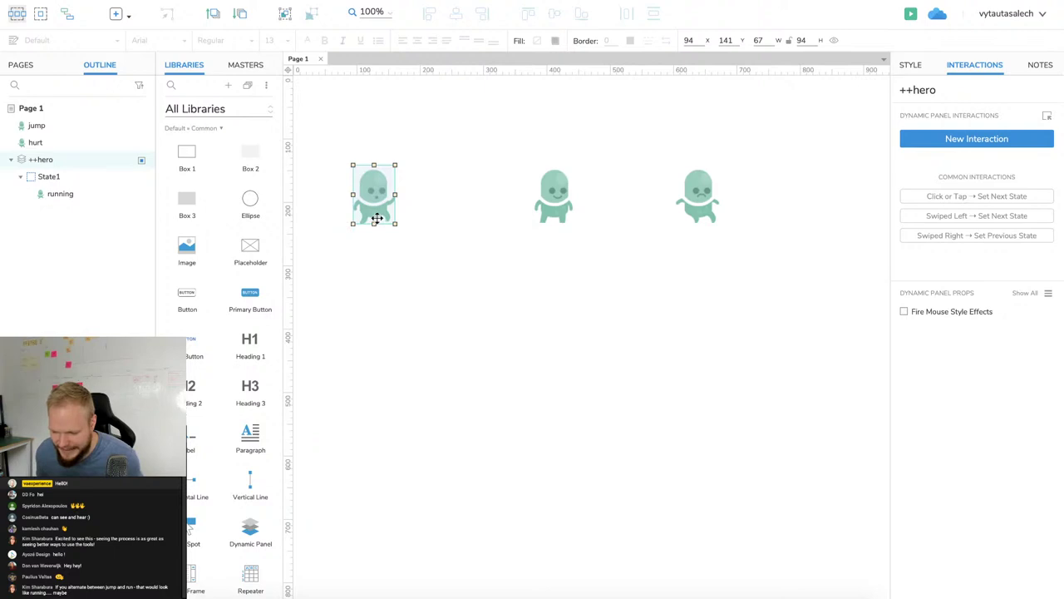
left_click(428, 228)
left_click(371, 193)
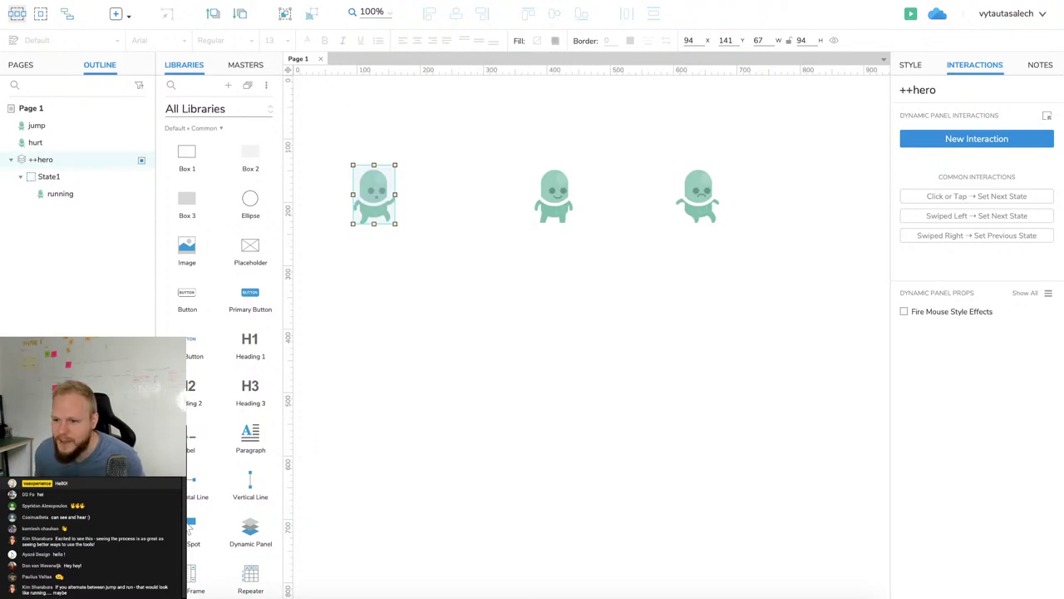
left_click(471, 312)
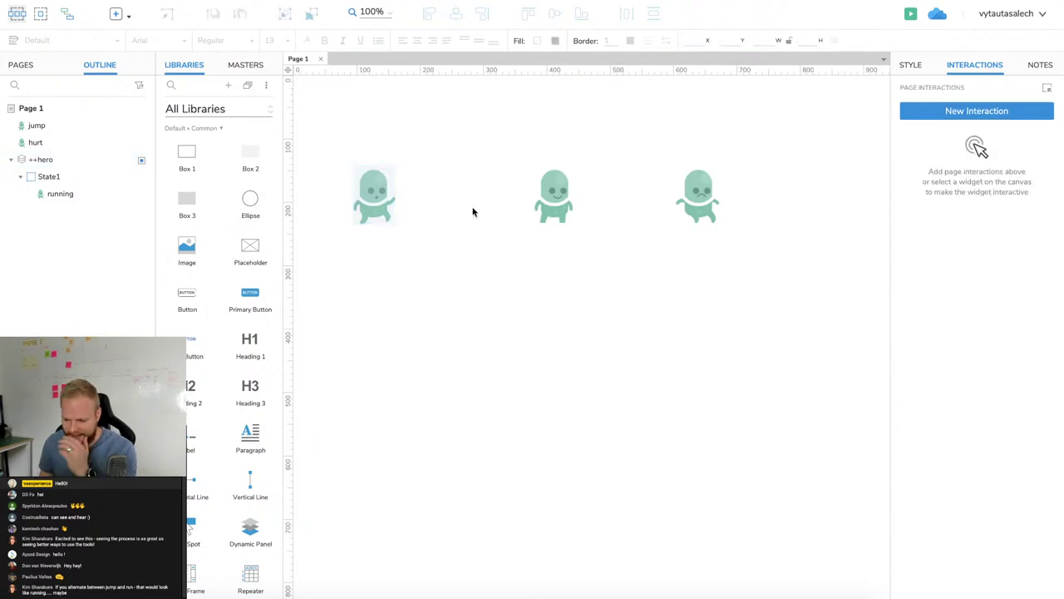
Move the ++hero dynamic panel to x 87, y 141.
mouse_move(380, 205)
left_mouse_down()
mouse_move(414, 204)
mouse_move(377, 197)
left_mouse_up()
left_click(419, 221)
left_click(388, 191)
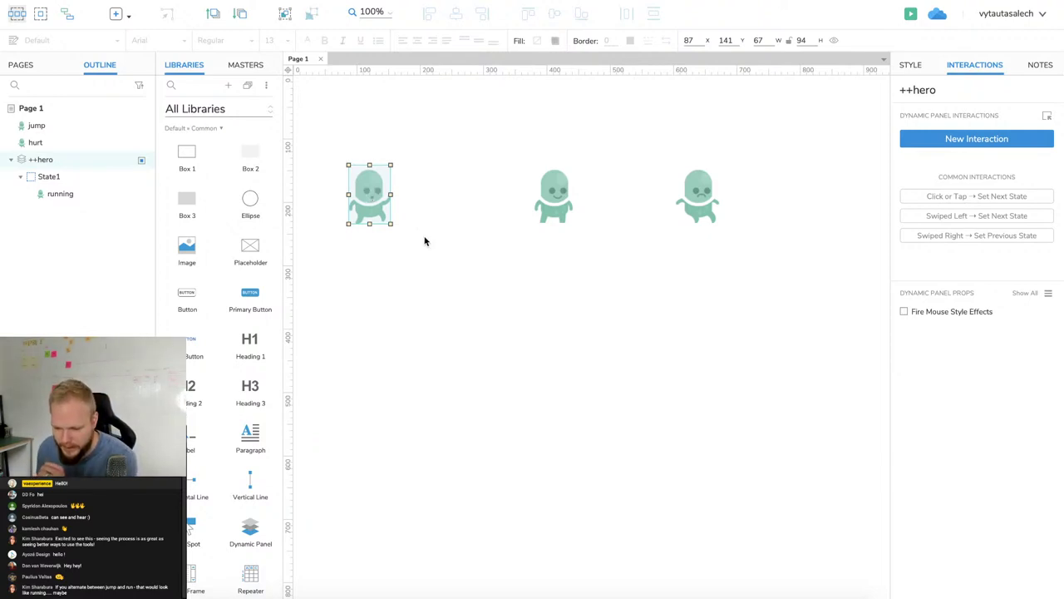
Open the ++hero panel for editing and rename its only state "running".
double_click(378, 198)
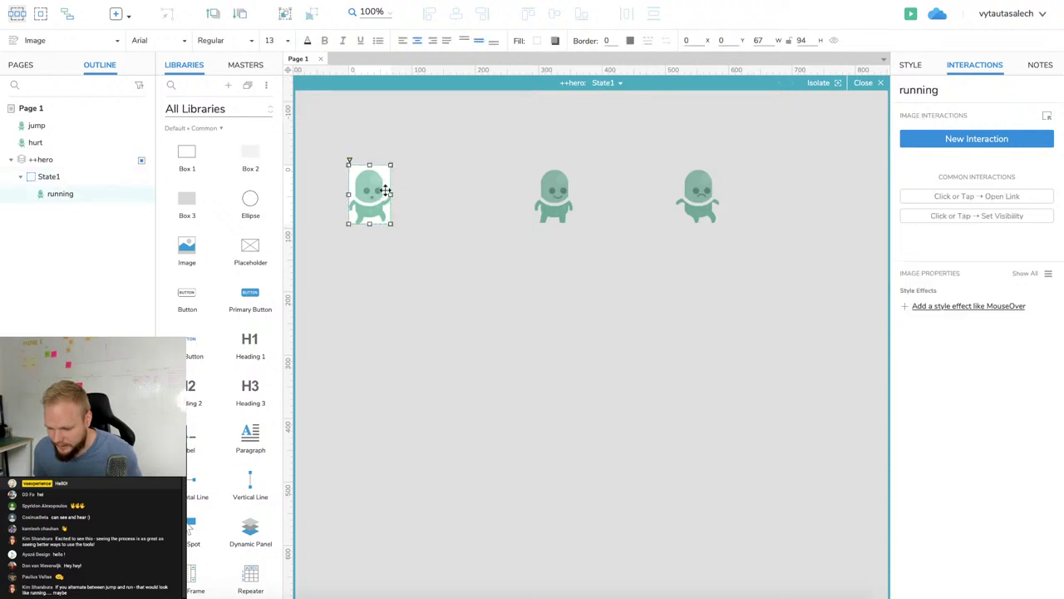
left_click(609, 80)
double_click(629, 97)
type("runni")
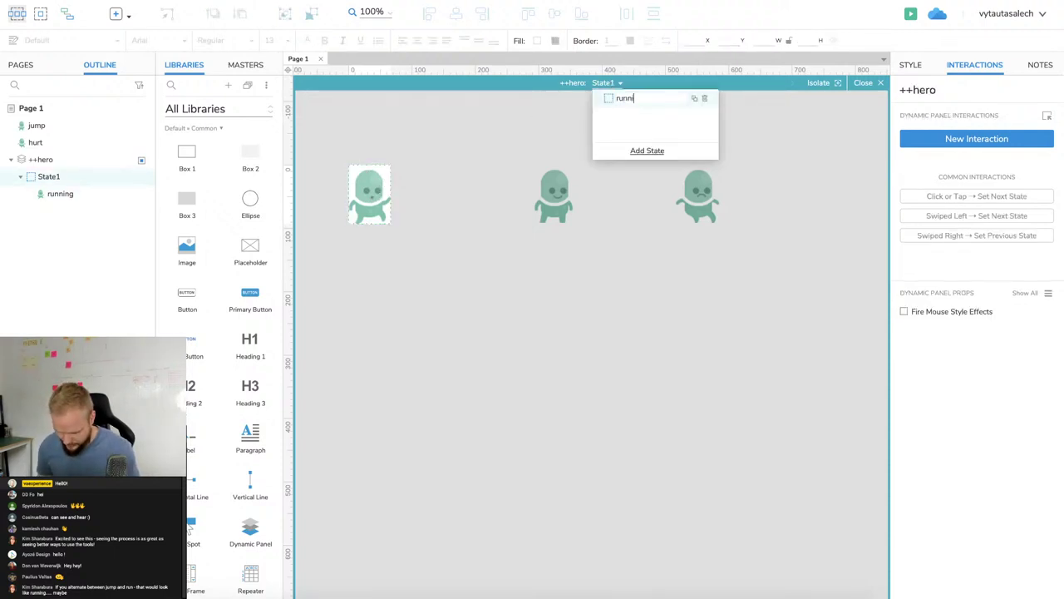
type("ng")
key("Return")
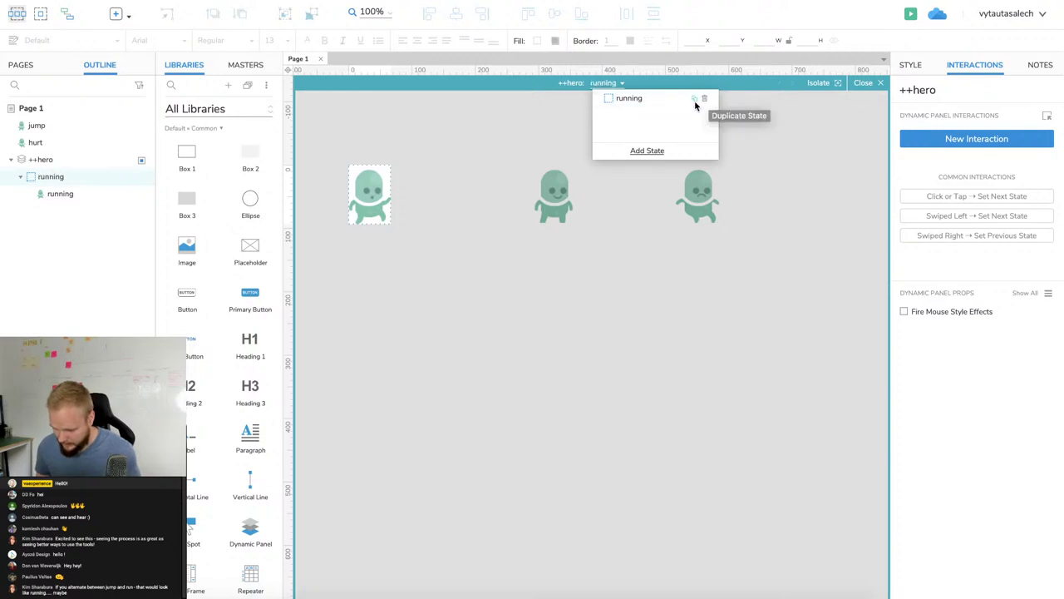
Duplicate the running state twice, naming the copies "jumping" and "hurting", and switch to the jumping state.
left_click(694, 98)
type("jumping")
key("Return")
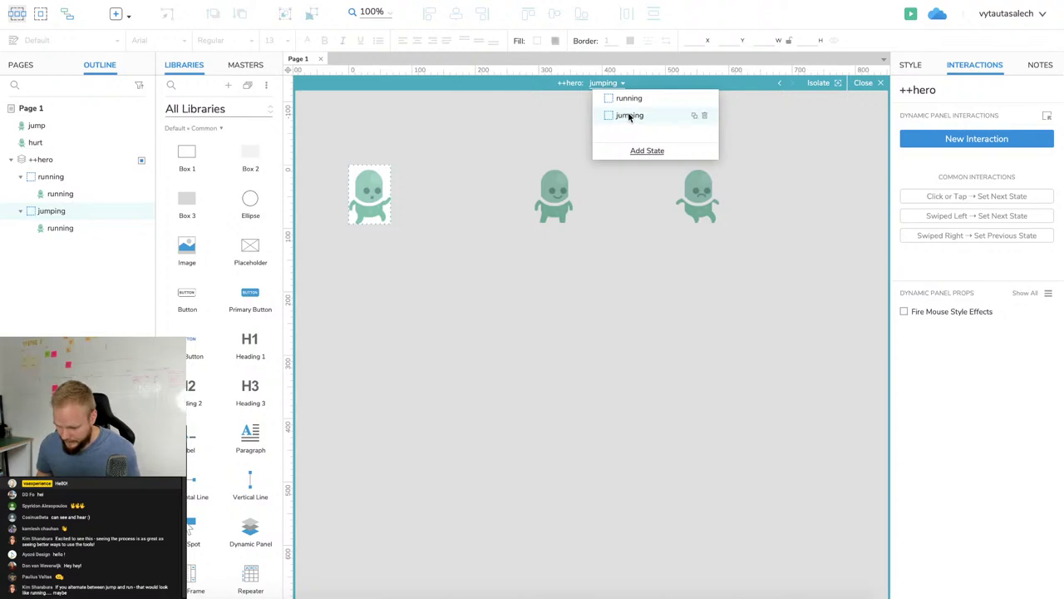
left_click(695, 114)
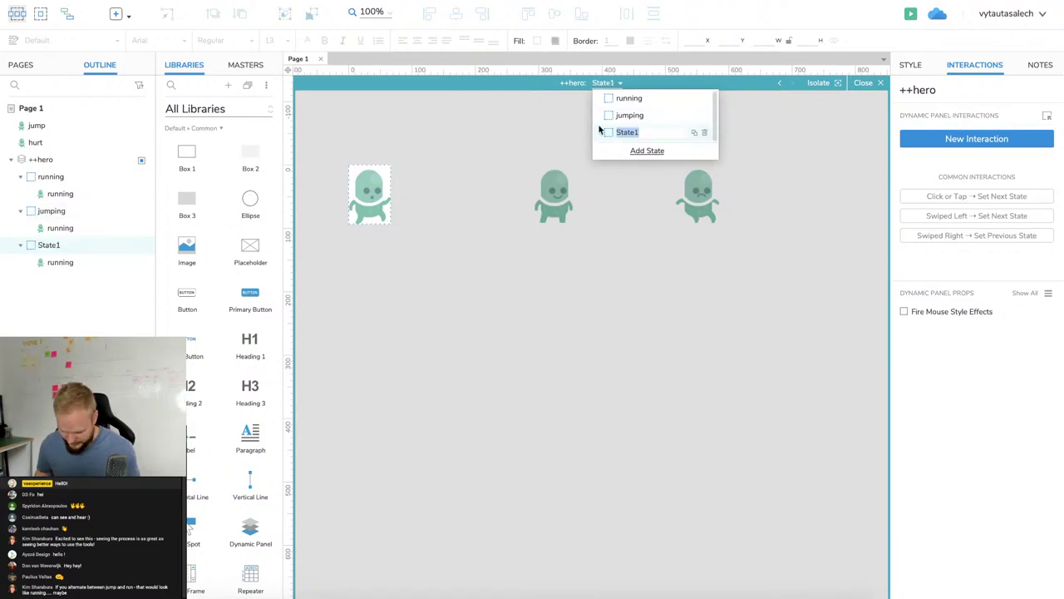
type("hurting")
key("Return")
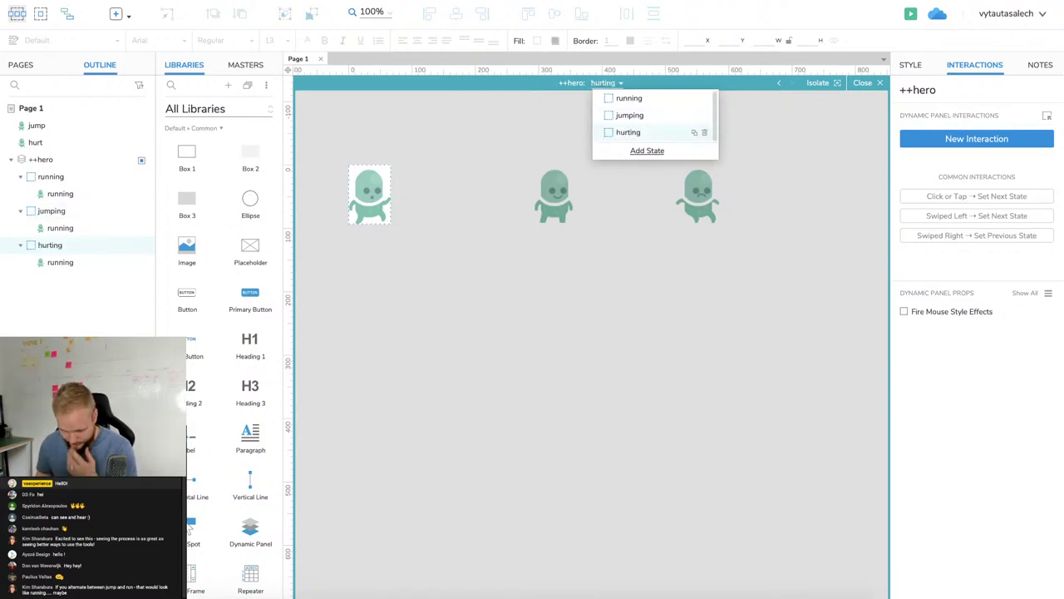
left_click(633, 114)
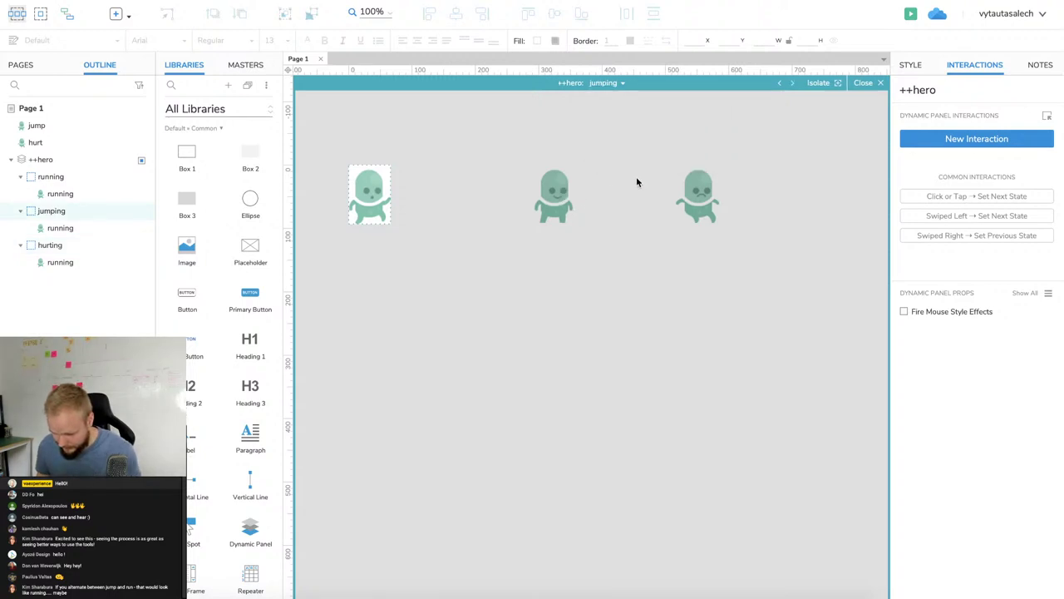
Cut the jump image from the page and place it at x 0, y 0 in the jumping state, replacing the running image there.
left_click(880, 83)
left_click(554, 193)
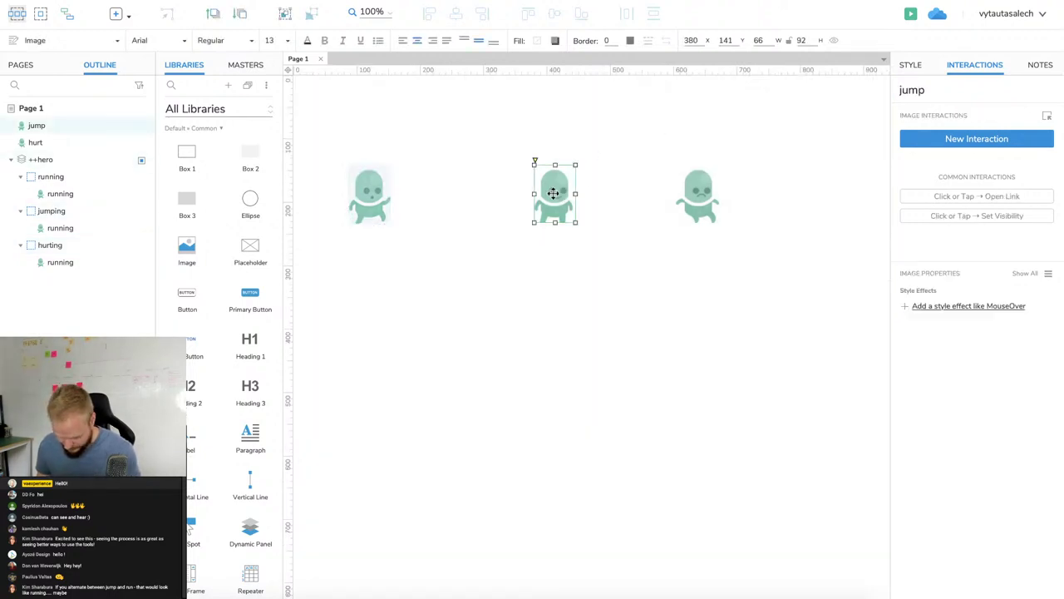
key("ctrl+x")
double_click(370, 200)
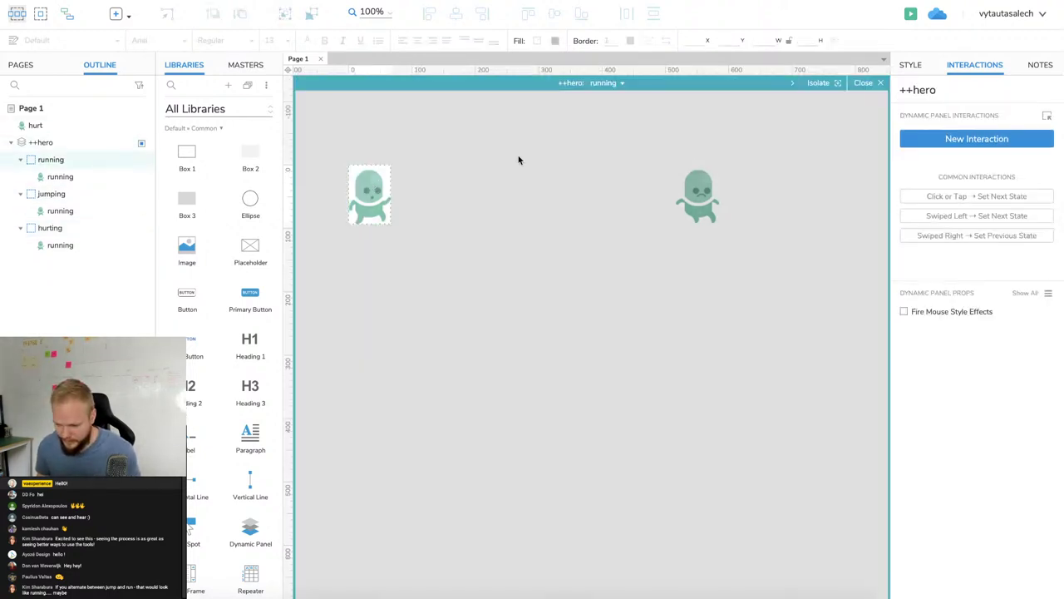
left_click(607, 83)
left_click(620, 115)
left_click(359, 197)
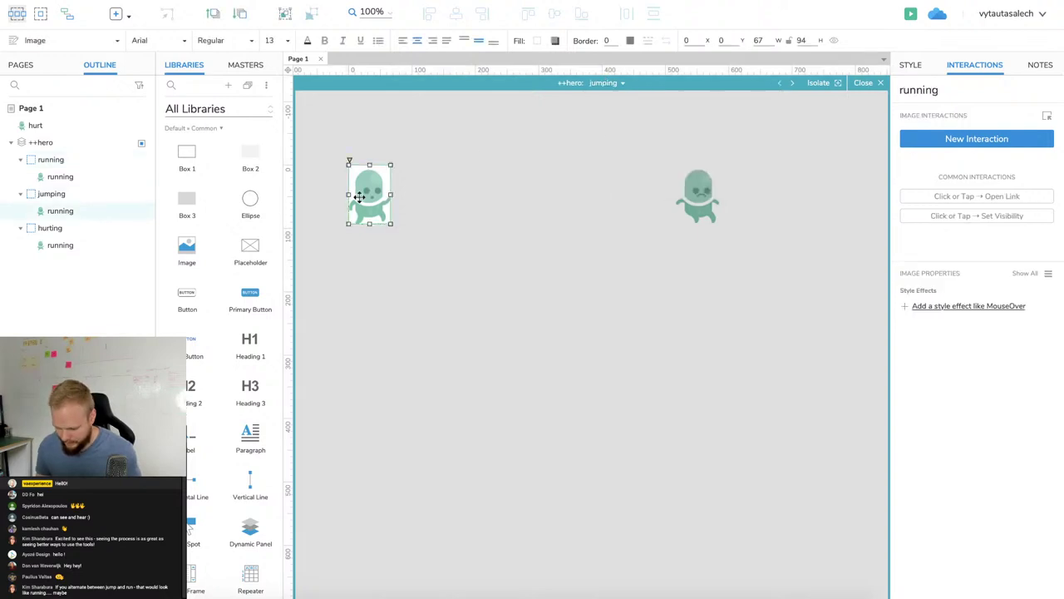
key("Delete")
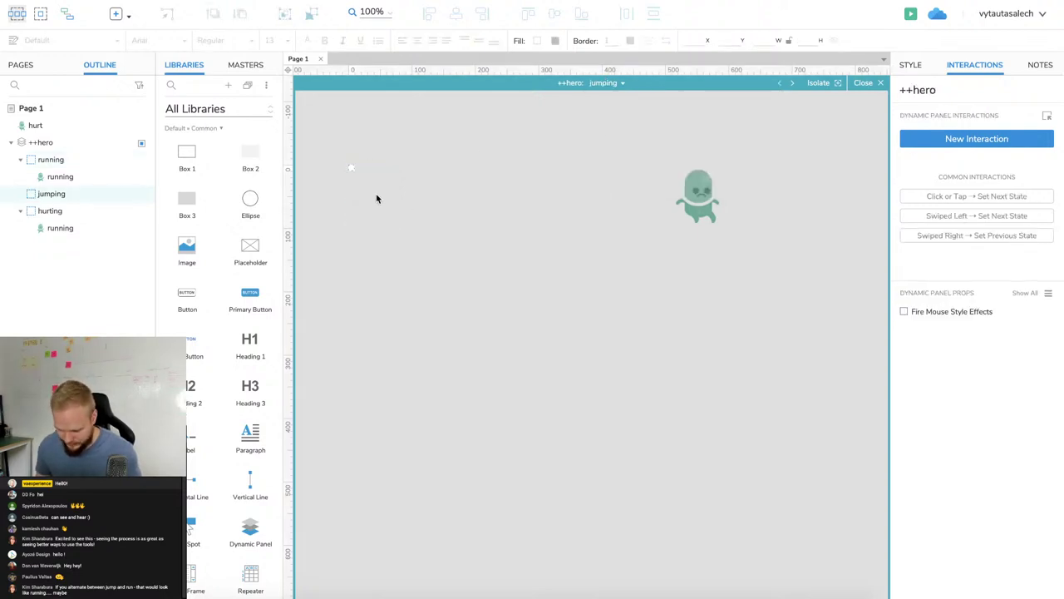
key("ctrl+v")
left_click_drag(570, 197, 378, 195)
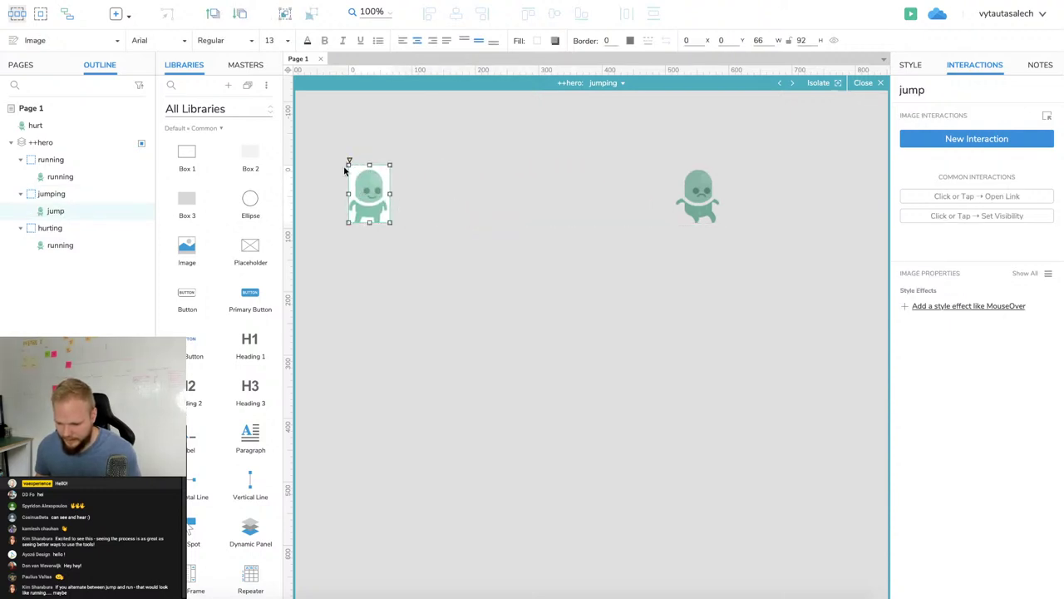
Flip back and forth between the running and jumping states to compare the alignment of their images.
left_click(778, 84)
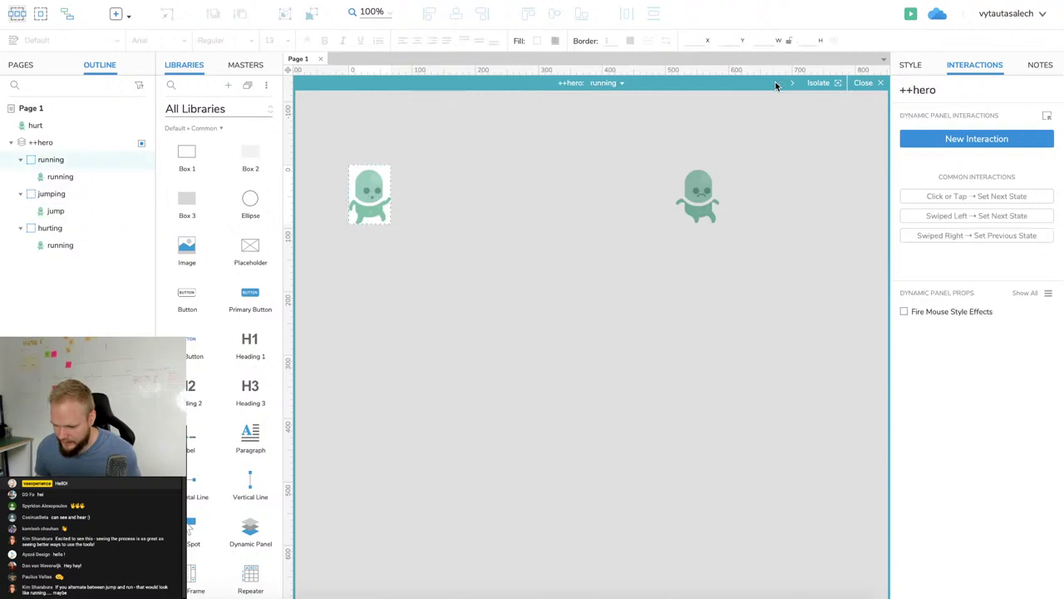
left_click(792, 85)
left_click(779, 84)
left_click(792, 85)
left_click(780, 85)
left_click(792, 85)
left_click(778, 85)
left_click(793, 85)
left_click(779, 85)
left_click(793, 85)
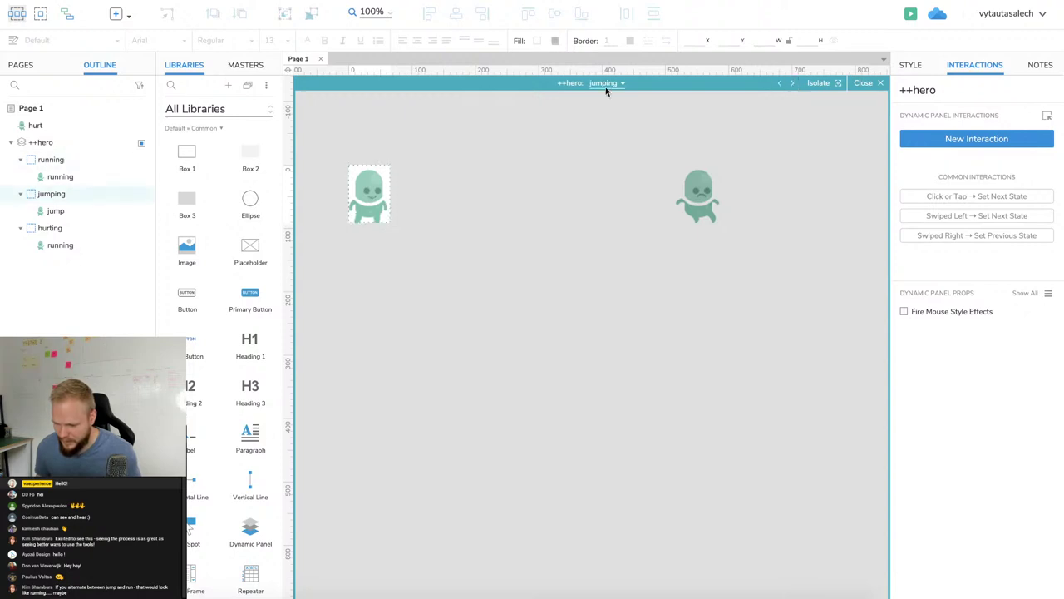
Cut the hurt image from the page and delete the running image from the ++hero panel's hurting state.
left_click(605, 84)
left_click(723, 215)
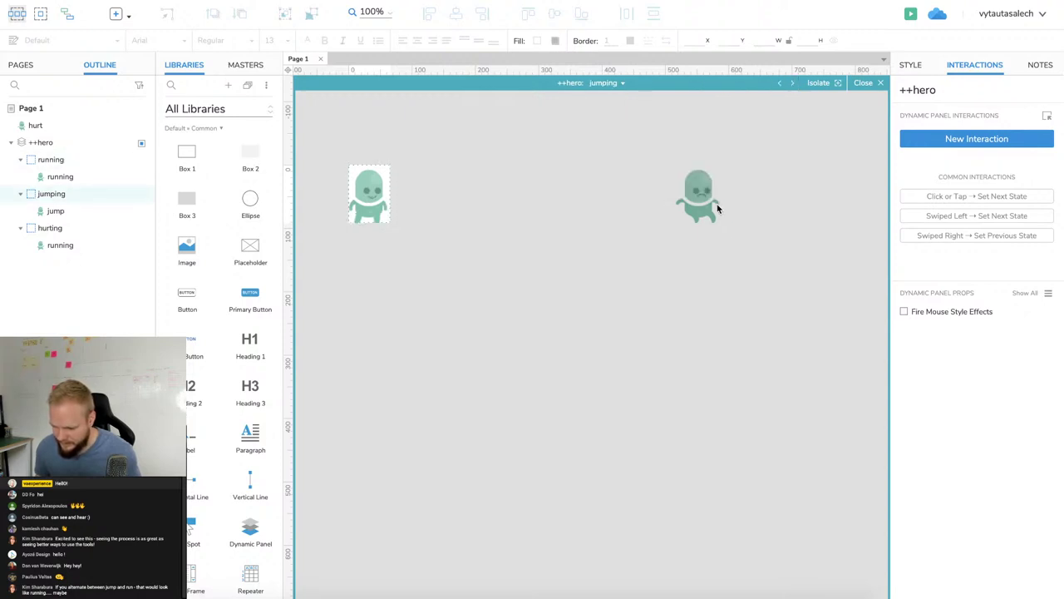
left_click(705, 191)
key("Delete")
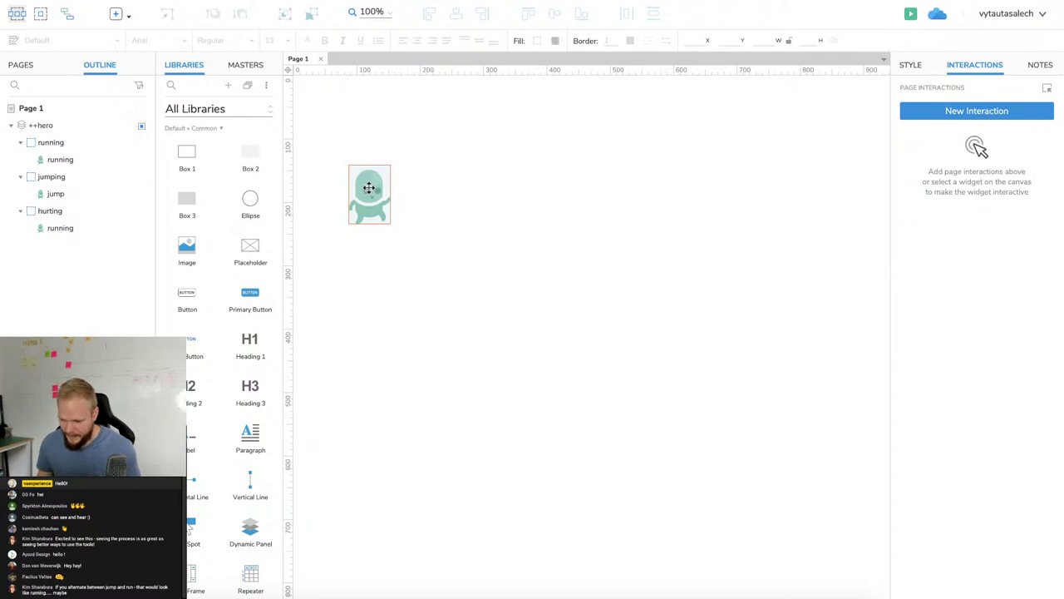
double_click(369, 193)
left_click(606, 83)
left_click(624, 132)
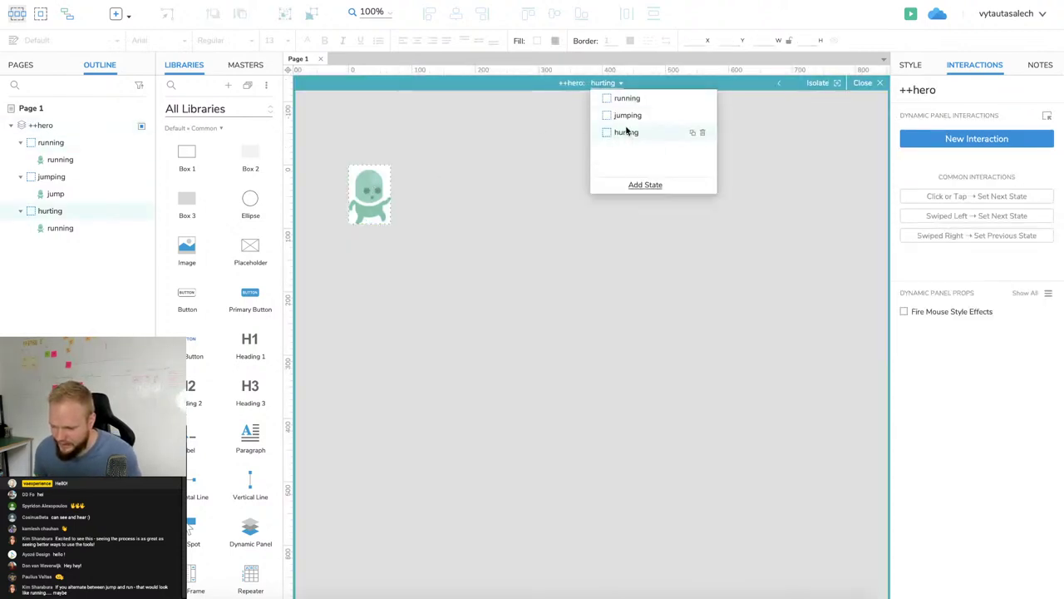
left_click(454, 165)
left_click(364, 198)
key("Delete")
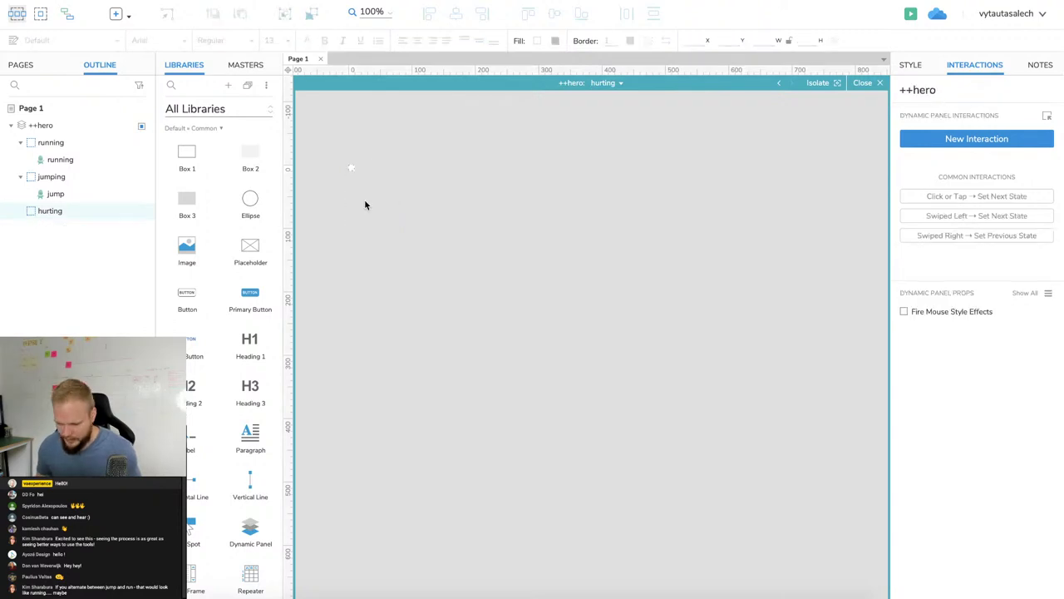
Paste the hurt image into the hurting state, move it to the state's origin and finish editing the panel.
key("ctrl+v")
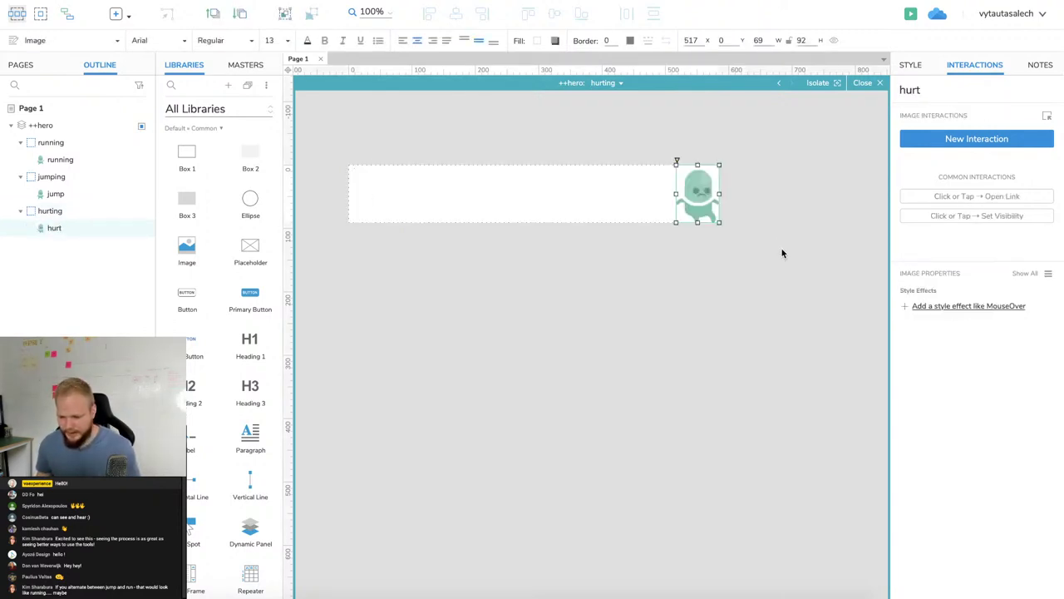
left_click_drag(708, 195, 374, 190)
left_click(530, 183)
left_click(863, 82)
left_click(752, 136)
left_click(359, 191)
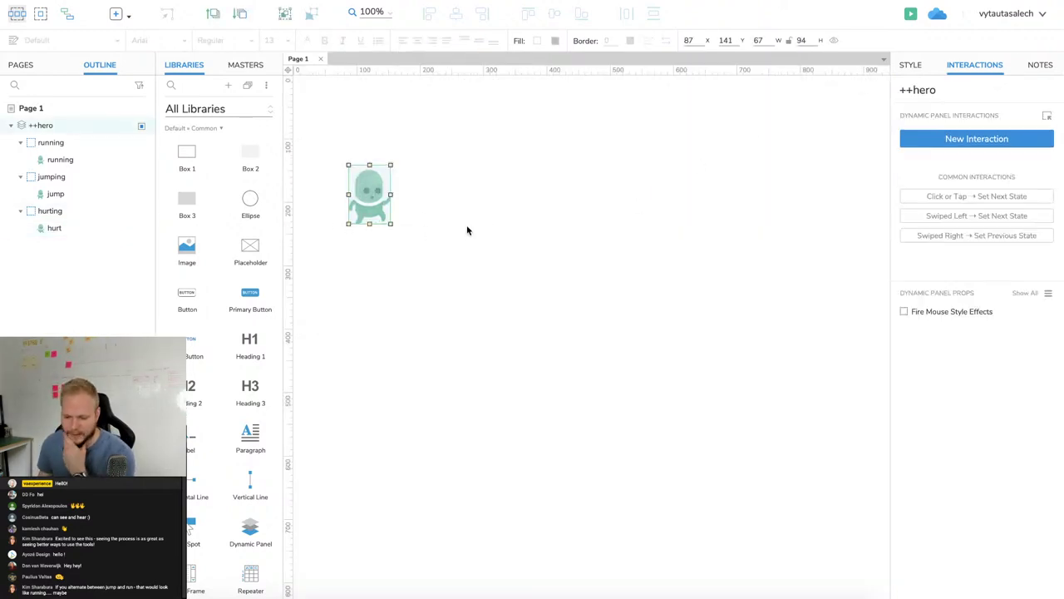
Switch to the file browser's Player folder and preview p1_walk.png from the p1_walk folder.
key("ctrl+Up")
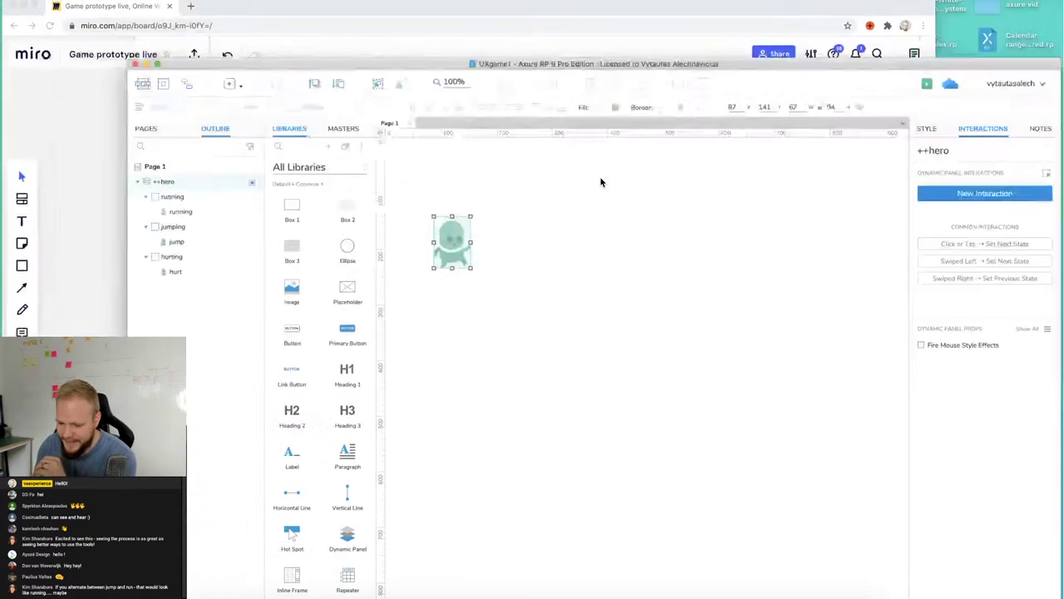
left_click(967, 149)
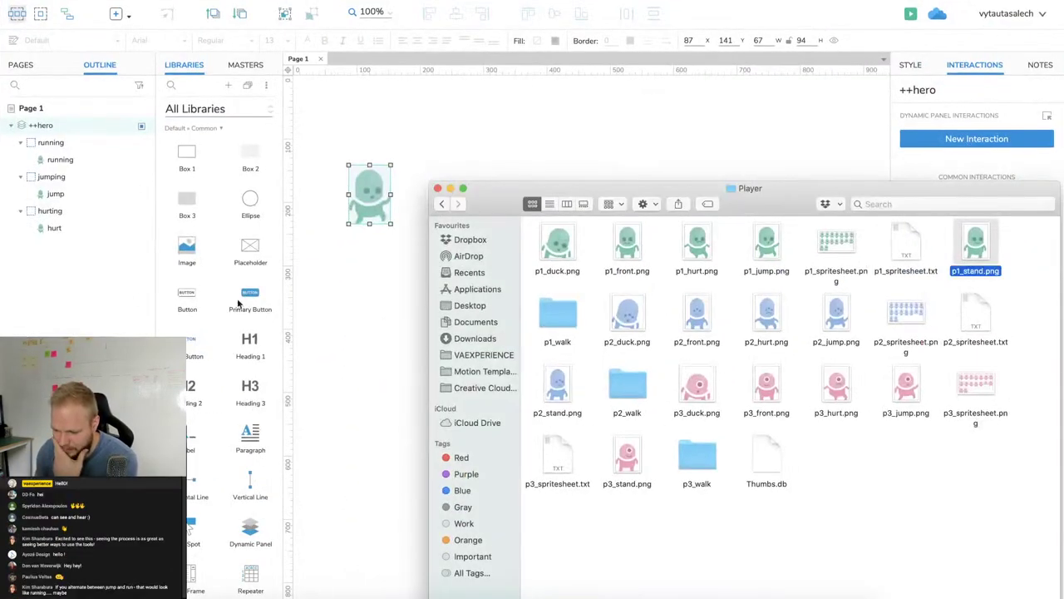
left_click_drag(489, 202, 356, 54)
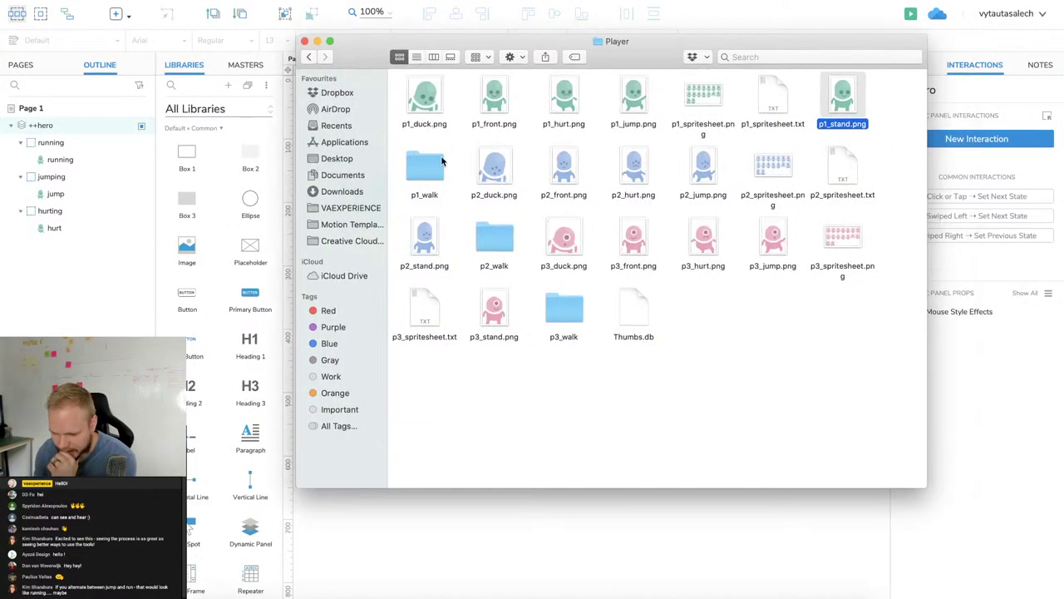
double_click(427, 189)
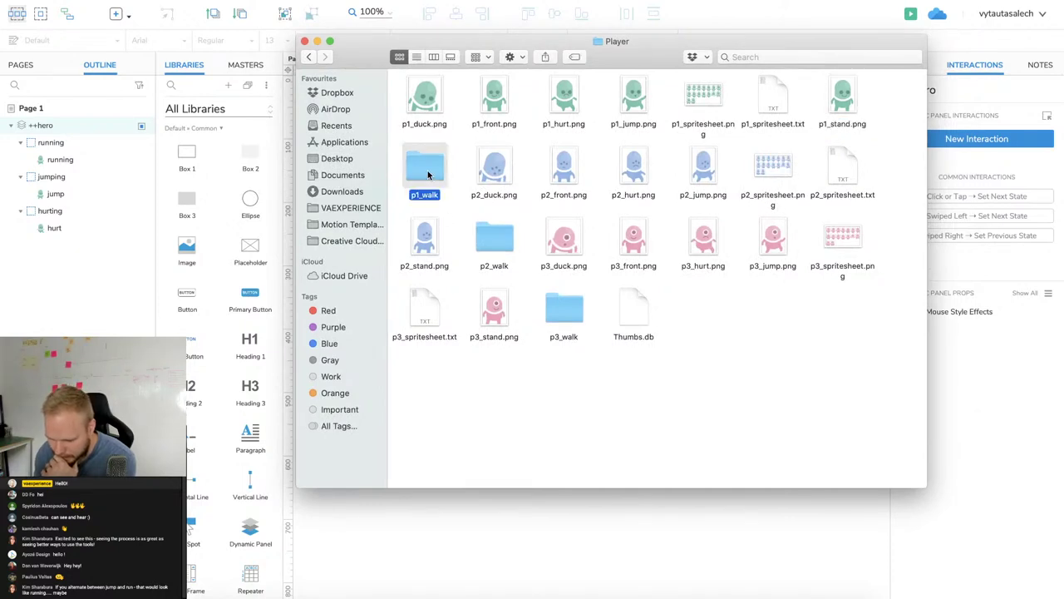
left_click(492, 105)
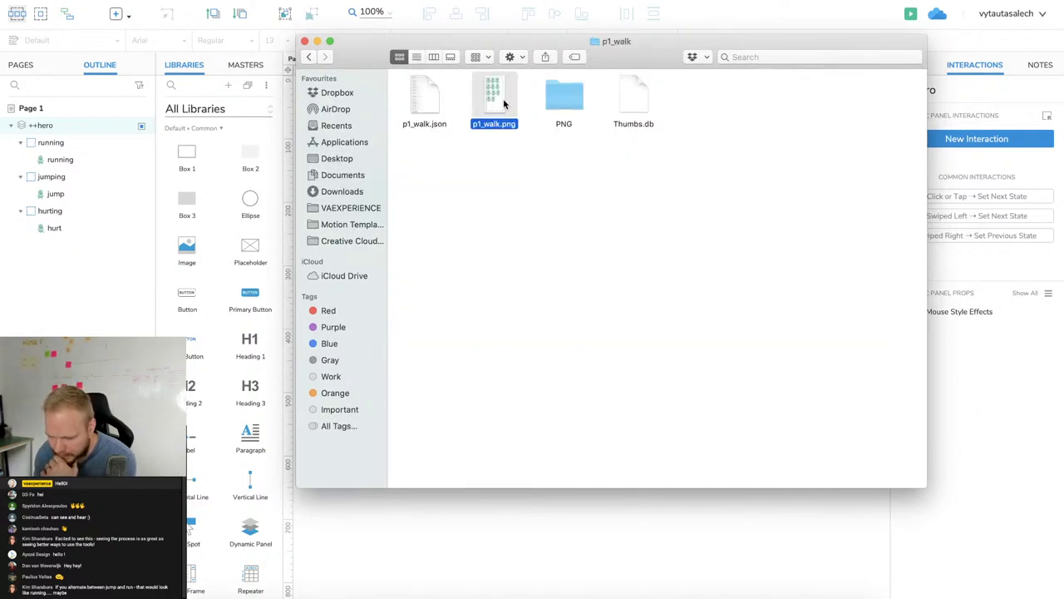
key("space")
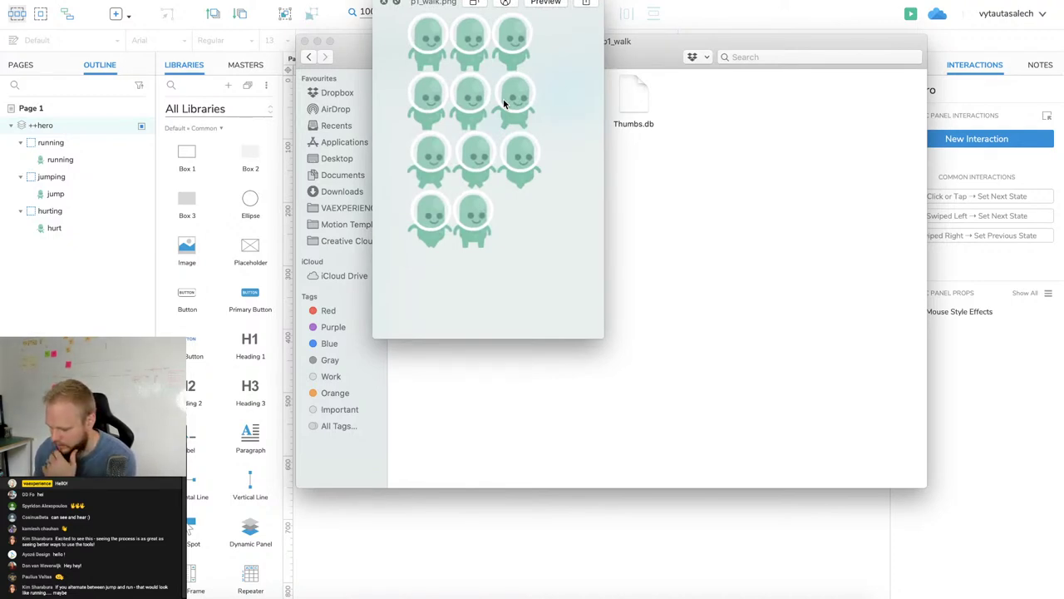
key("space")
Browse the HUD and Tiles folders of the platformerGraphicsDeluxe_Updated graphics pack.
left_click(309, 58)
left_click(309, 57)
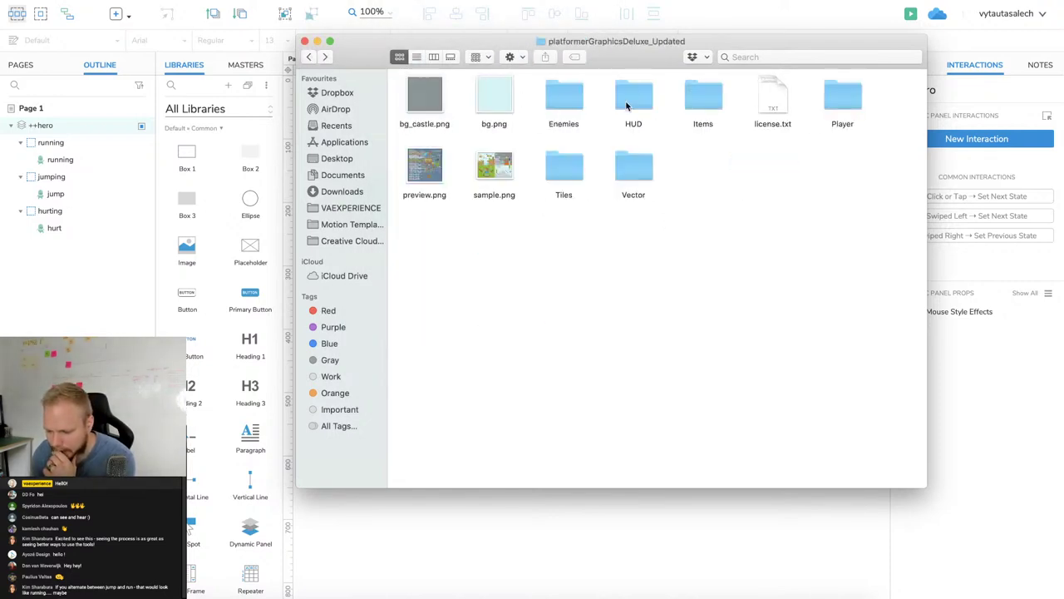
double_click(641, 104)
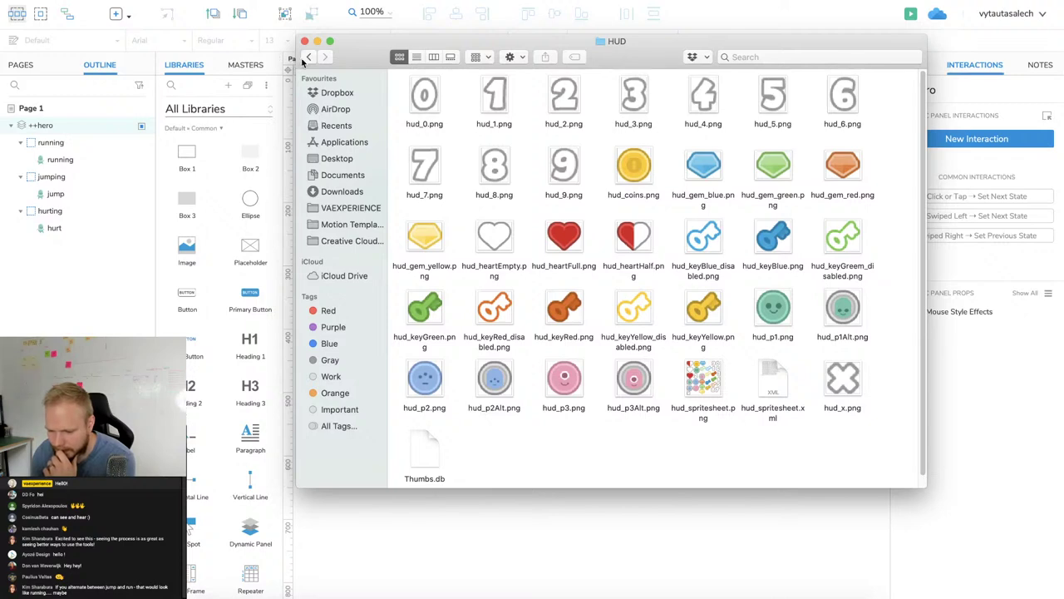
left_click(309, 57)
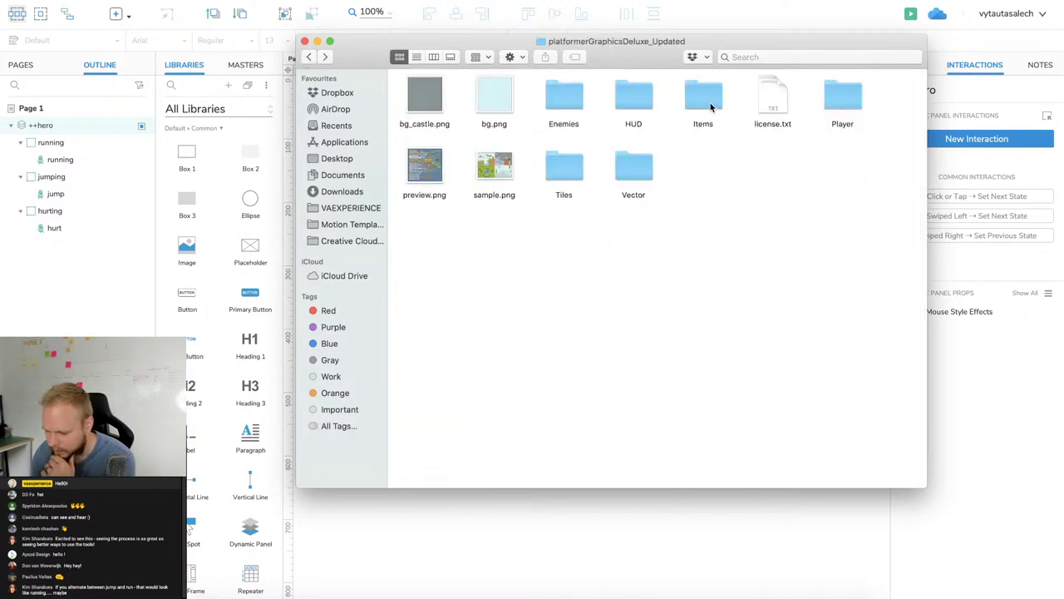
double_click(567, 180)
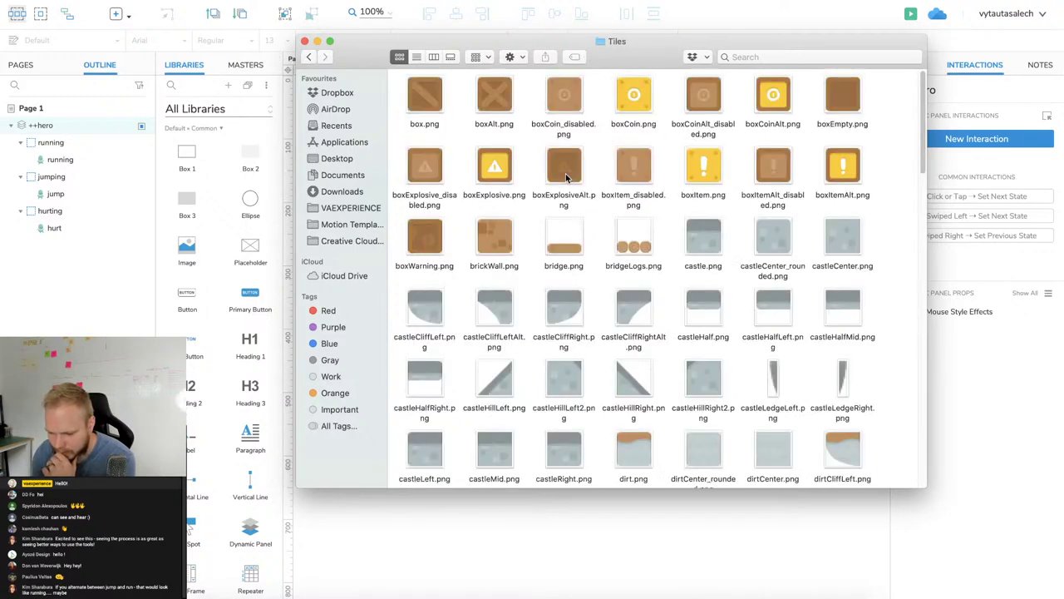
left_click(309, 57)
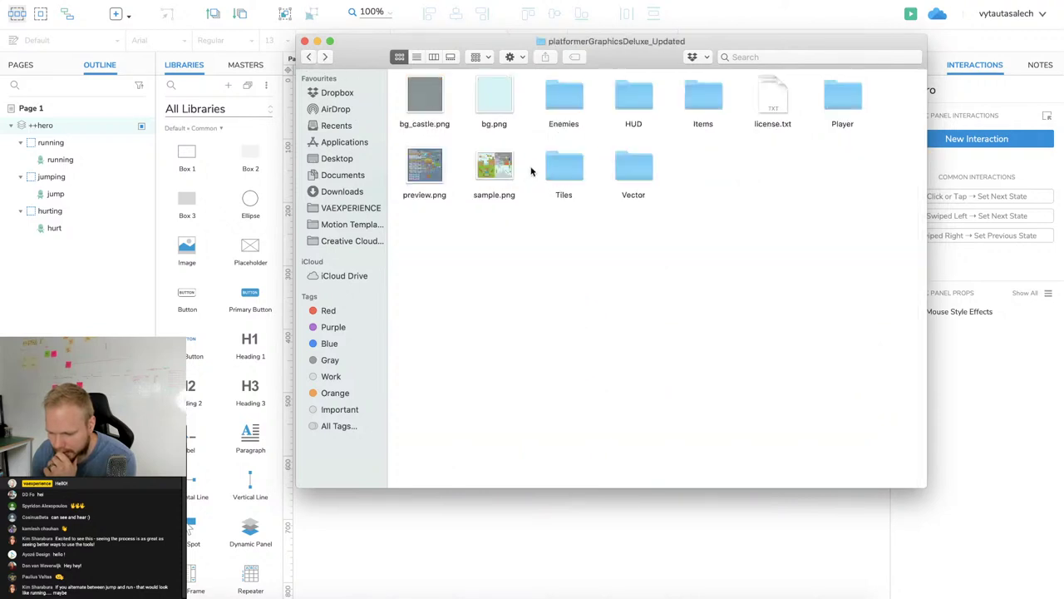
Place the bg.png background image from the graphics pack on the page below the hero.
left_click(479, 105)
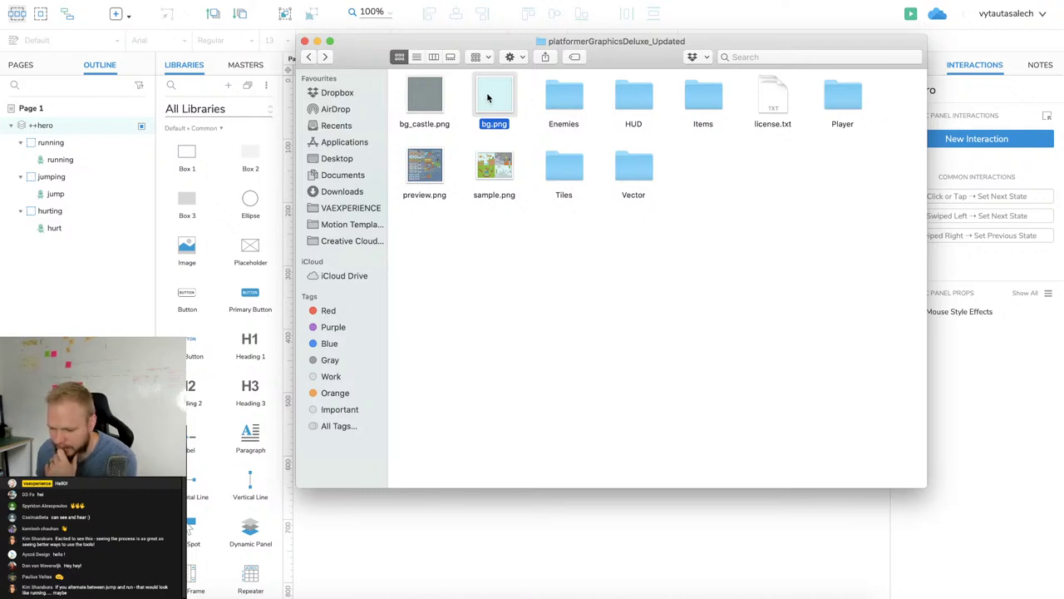
left_click_drag(489, 104, 539, 570)
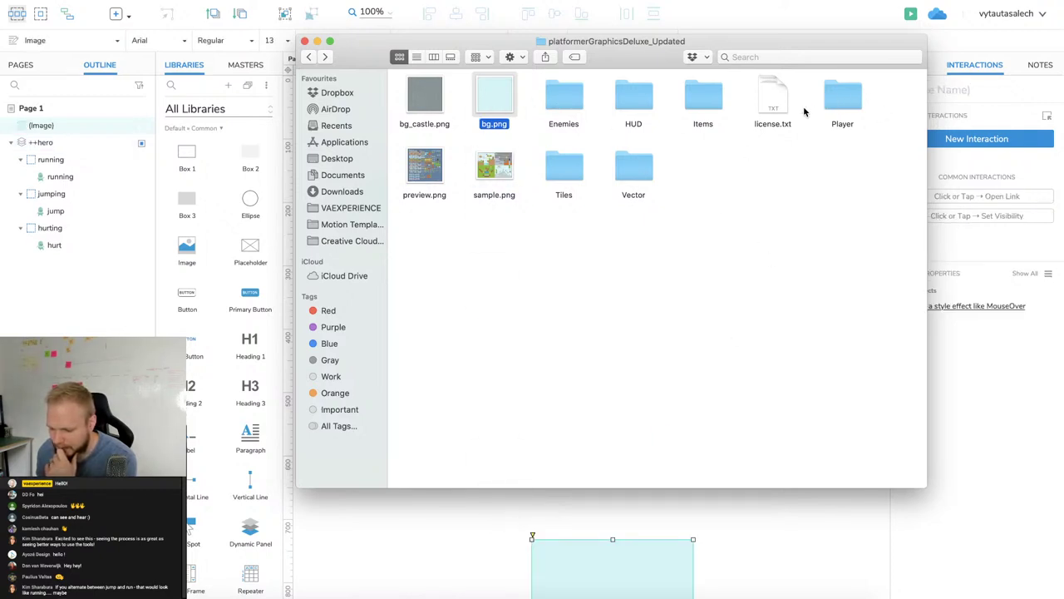
left_click(838, 98)
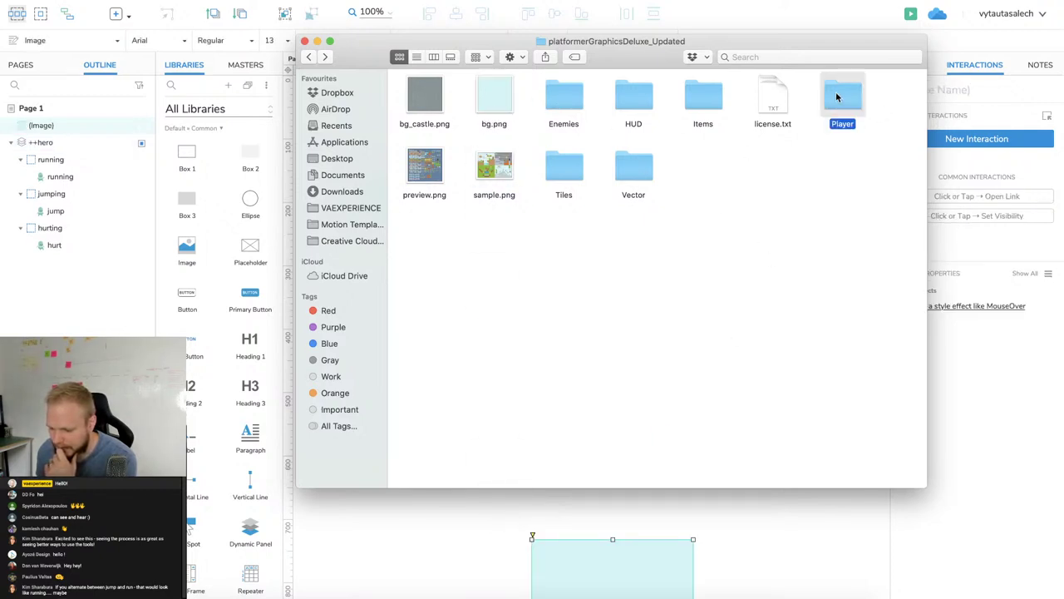
Open the graphics pack's Tiles folder and pick out the grassHalfMid.png tile.
double_click(564, 166)
scroll(622, 242, "down", 15)
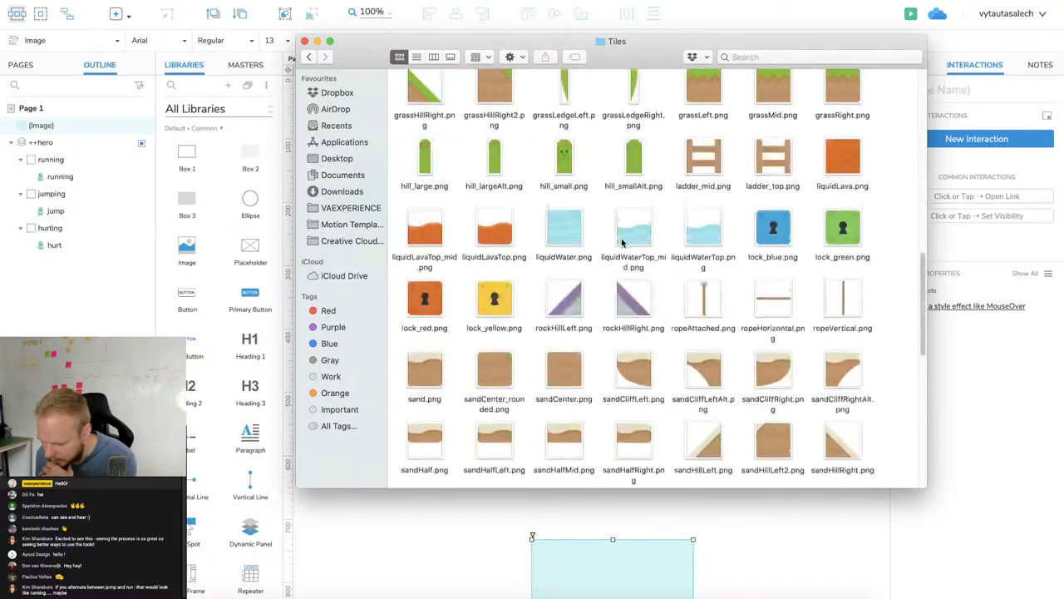
scroll(622, 242, "up", 10)
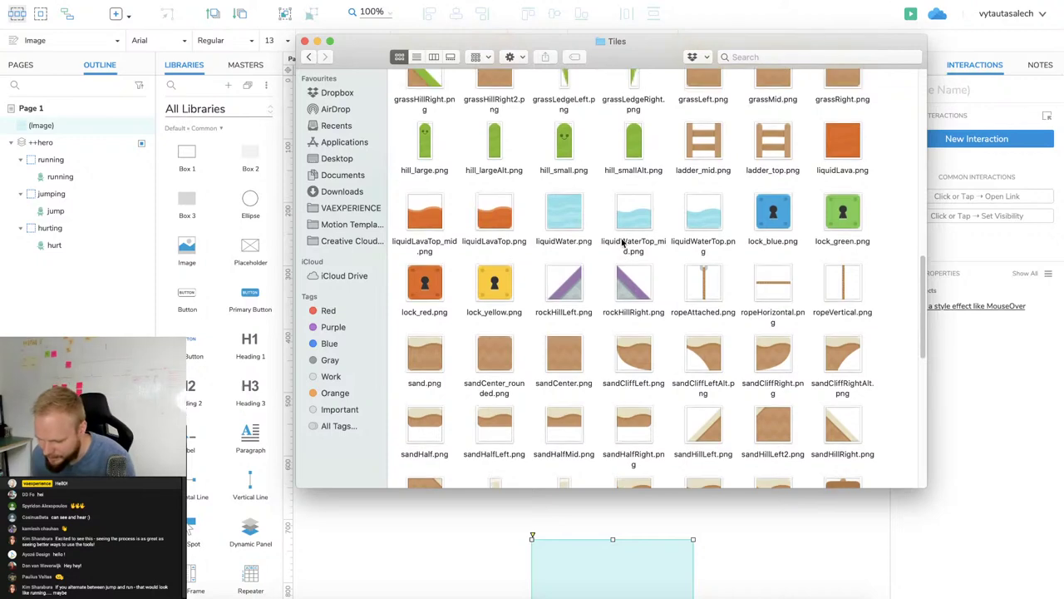
left_click(573, 358)
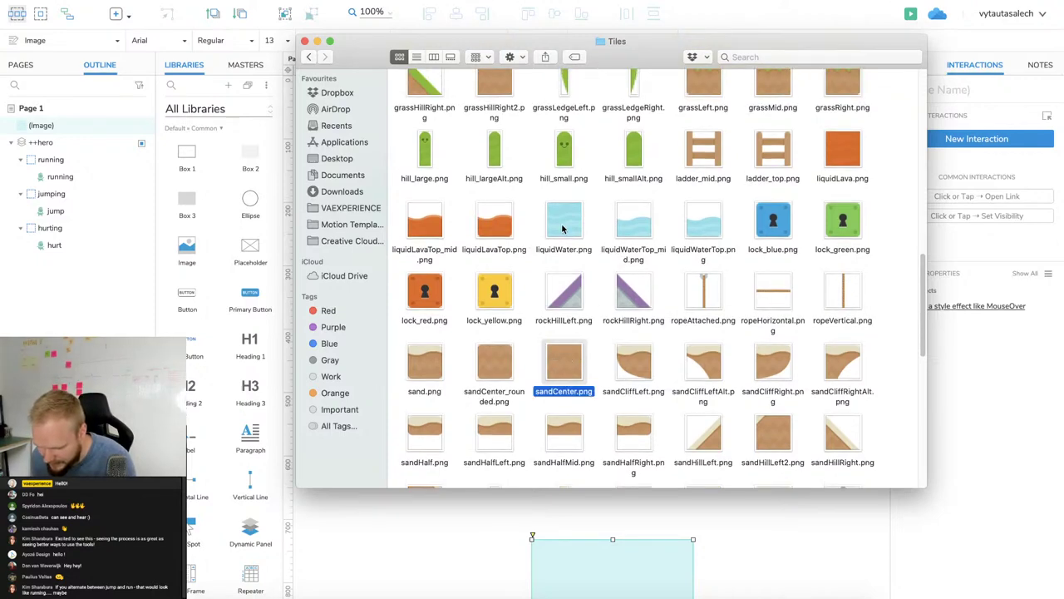
scroll(554, 258, "up", 3)
scroll(488, 206, "up", 3)
left_click(560, 248)
left_click(706, 250)
left_click_drag(645, 254, 625, 256)
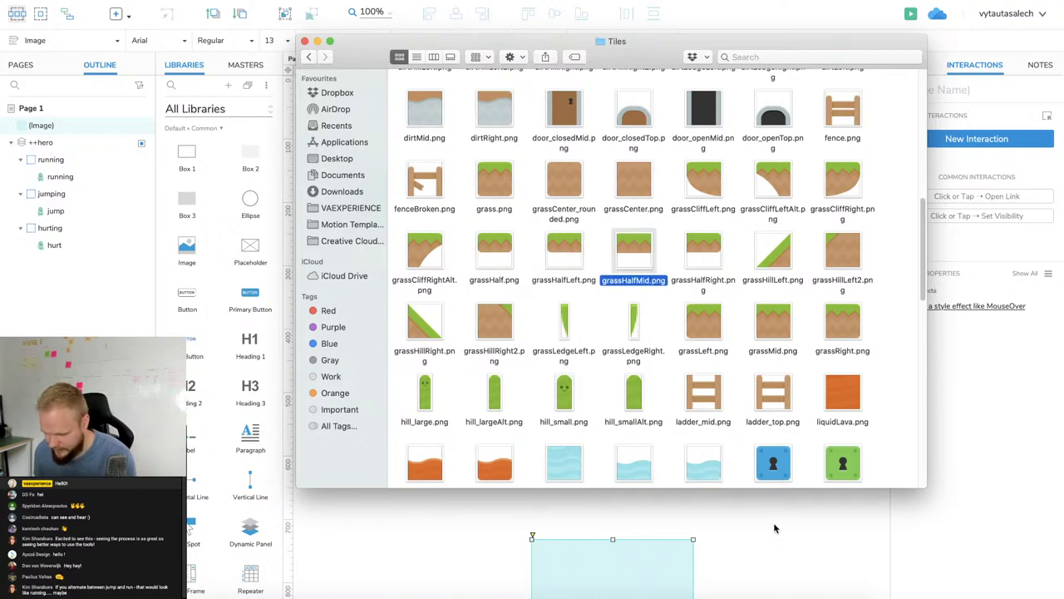
Add the grass tile to the page and position it directly under the hero's feet at x 87, y 235.
left_click(732, 497)
key("super+v")
left_click_drag(591, 337, 434, 242)
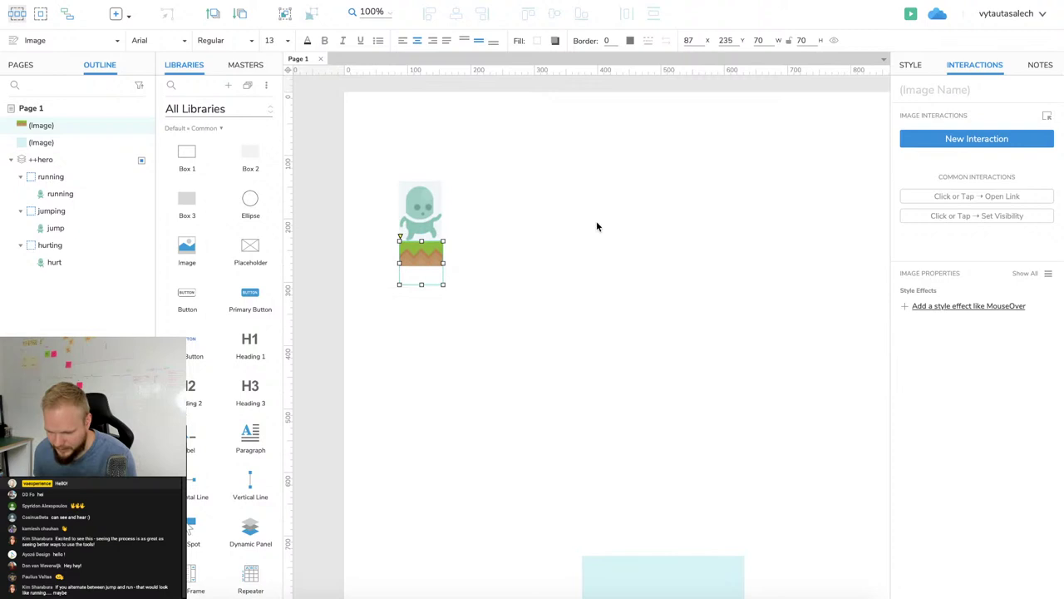
Duplicate the grass tile side by side into a continuous row of eight tiles starting at the page's left edge.
left_click_drag(333, 254, 623, 255)
left_click(332, 262, "shift")
left_click(391, 254, "shift")
left_click(339, 260, "shift")
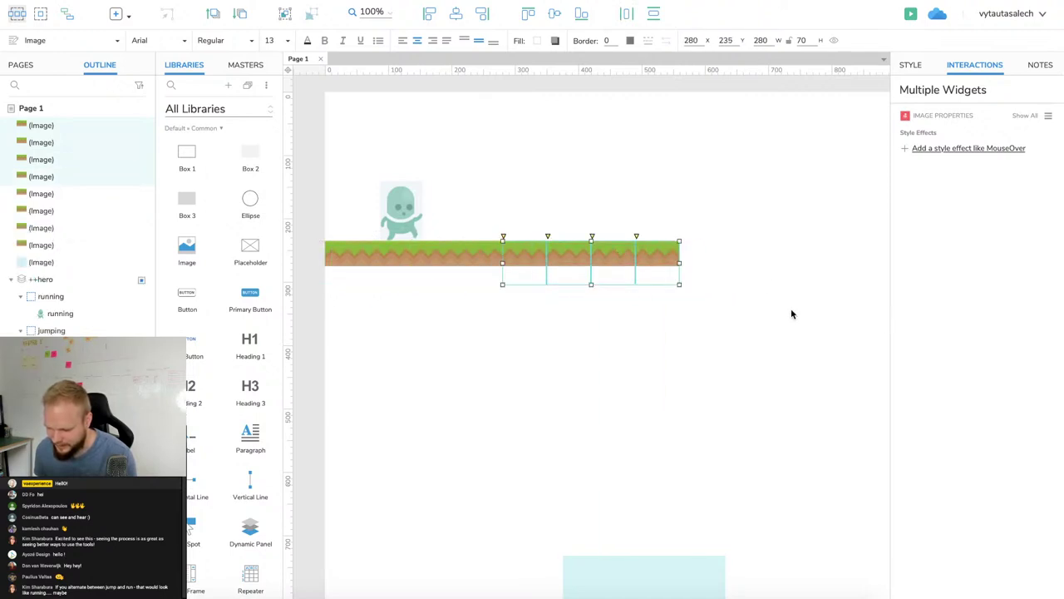
Duplicate the whole row of eight grass tiles and attach the copy to the row's right end.
scroll(680, 328, "down", 3)
scroll(543, 287, "up", 3)
left_click_drag(873, 331, 438, 250)
key("ctrl+d")
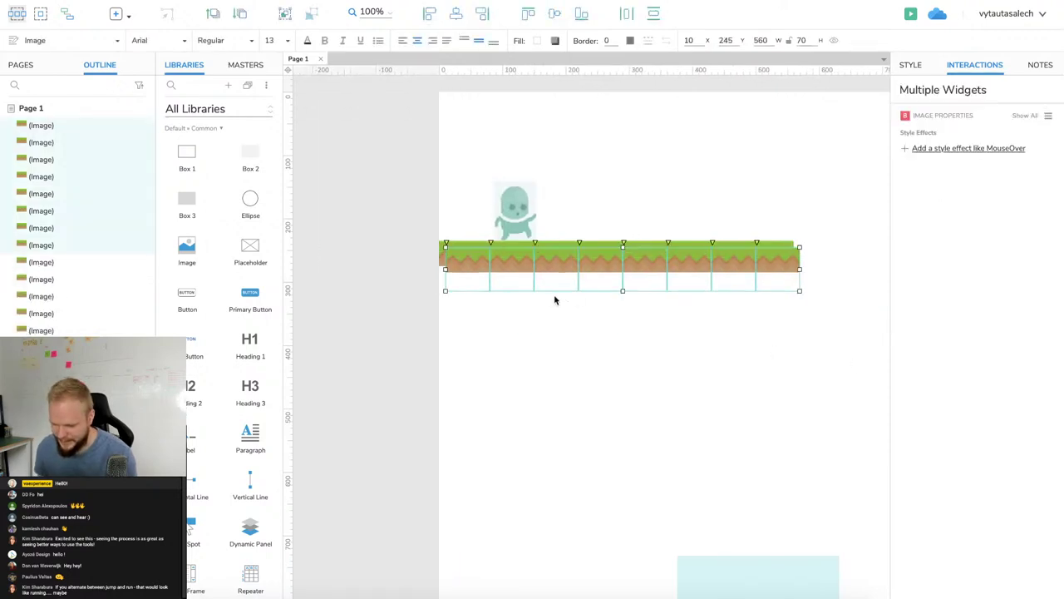
left_click_drag(509, 261, 857, 254)
left_click_drag(806, 357, 462, 379)
scroll(730, 303, "right", 10)
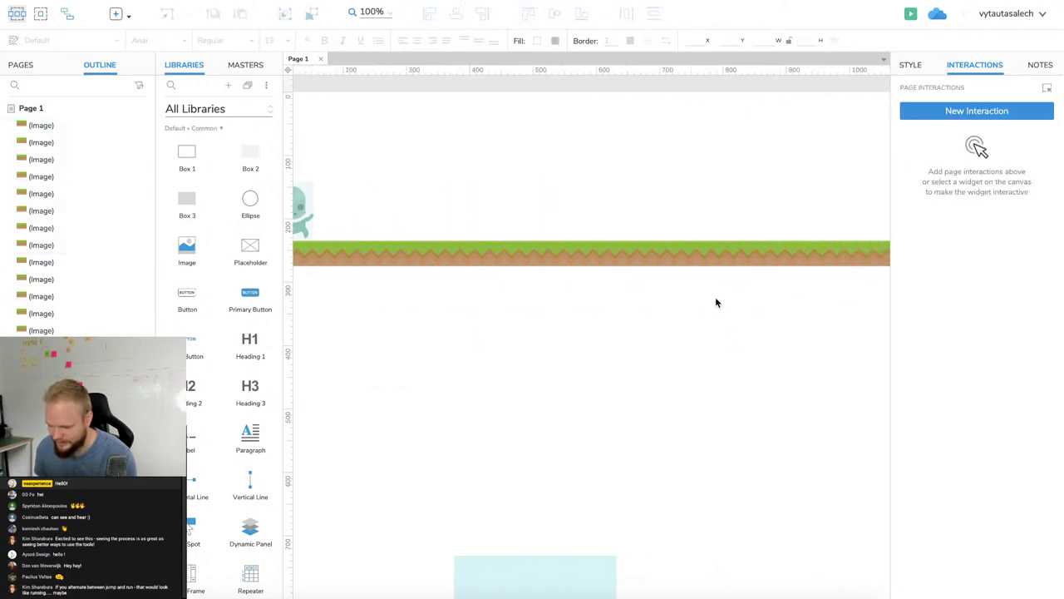
Duplicate the sixteen grass tiles and place the copy at x 1120, y 235 to extend the ground.
scroll(633, 200, "down", 4)
scroll(627, 275, "left", 5)
left_click_drag(764, 281, 754, 235)
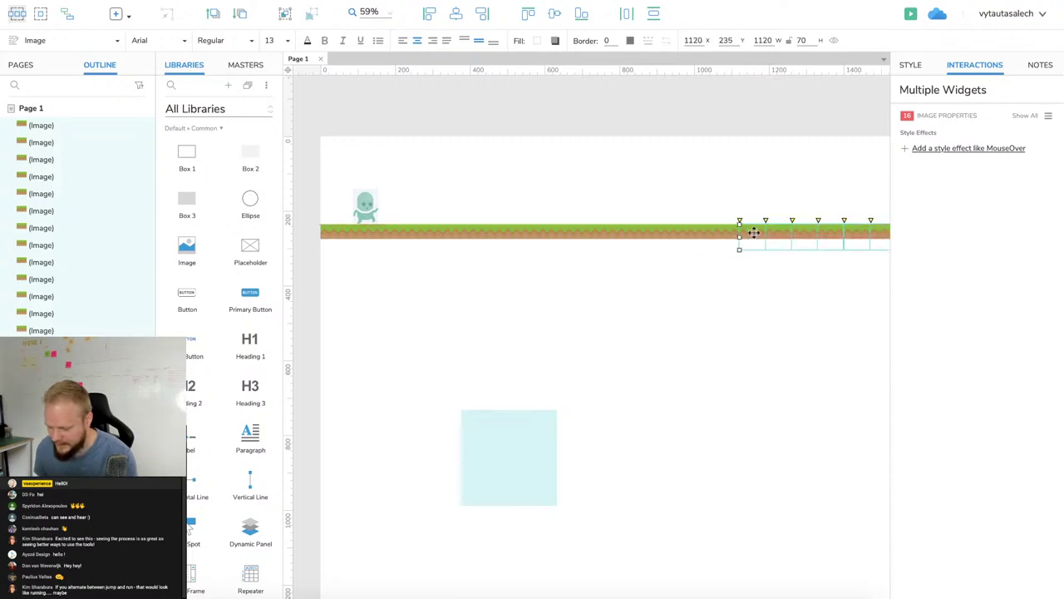
scroll(839, 274, "right", 5)
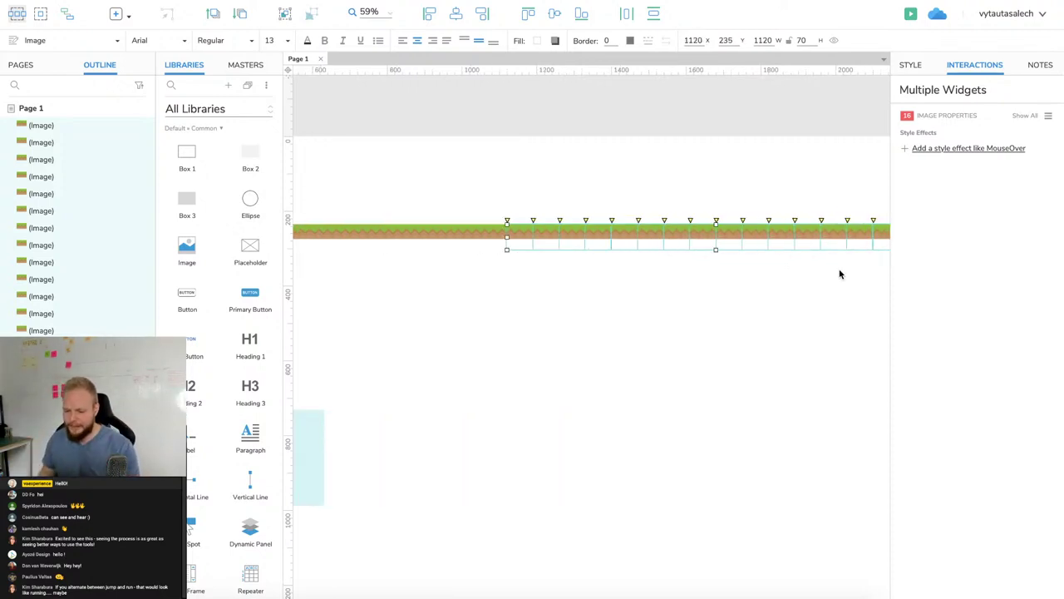
scroll(840, 275, "right", 5)
scroll(881, 319, "left", 8)
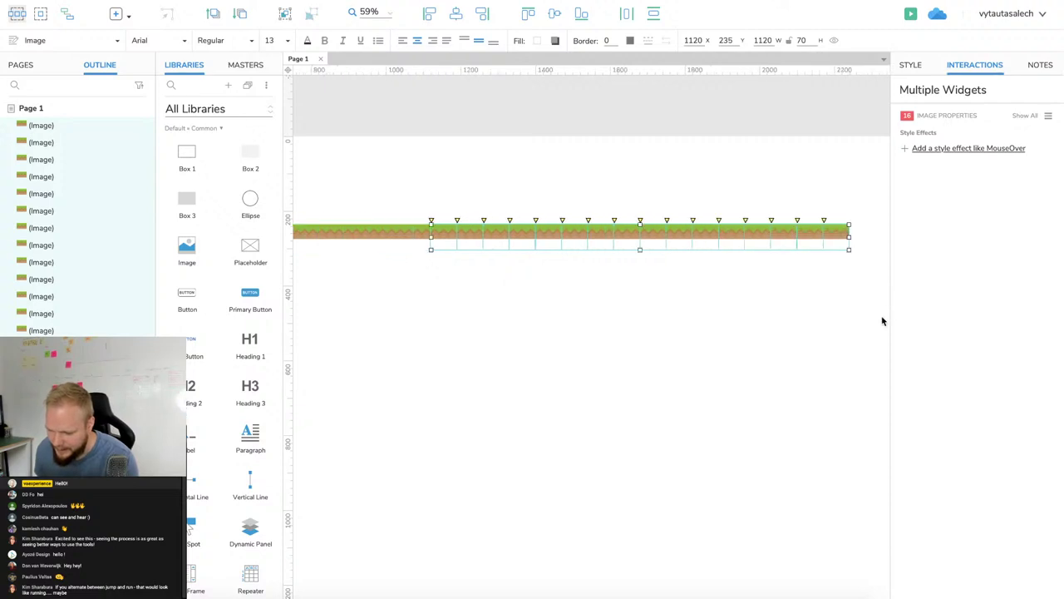
Preview the page in the browser to check the hero on the grass ground, and return to the prototype.
scroll(851, 318, "left", 5)
left_click(821, 220)
scroll(813, 221, "right", 5)
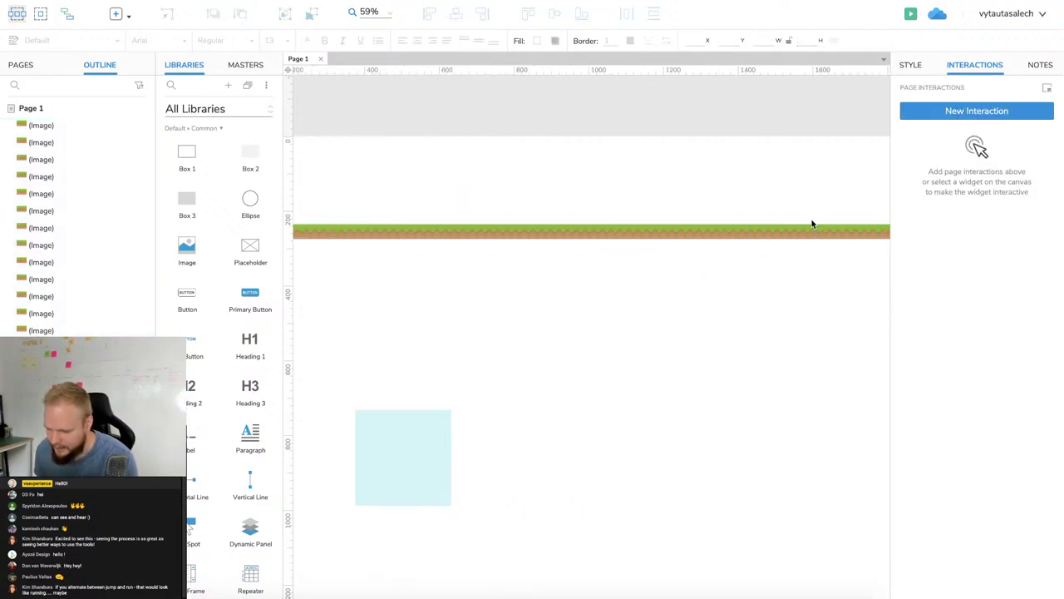
left_click(911, 16)
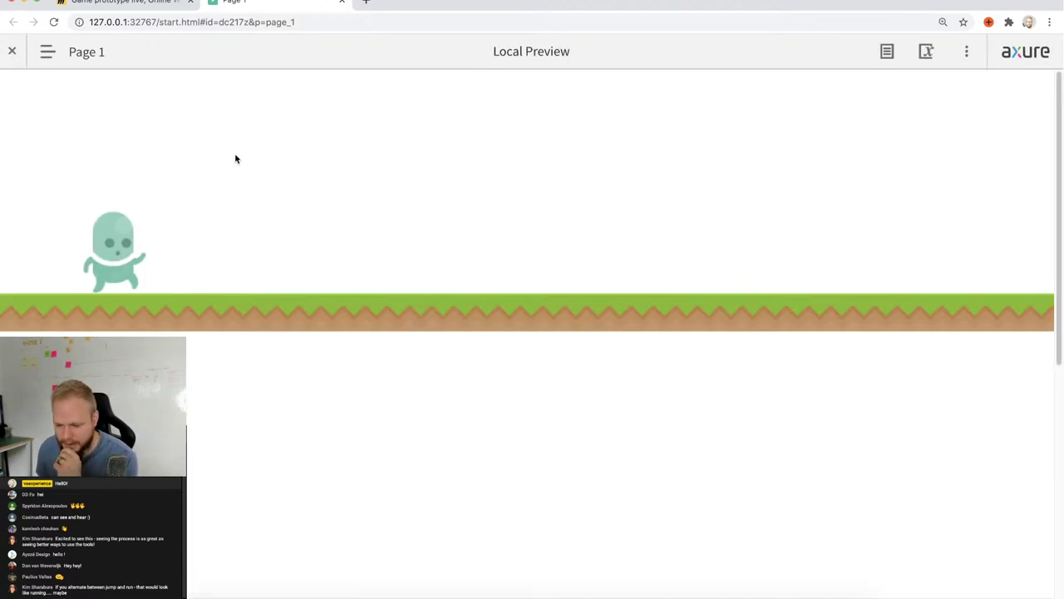
left_click(343, 2)
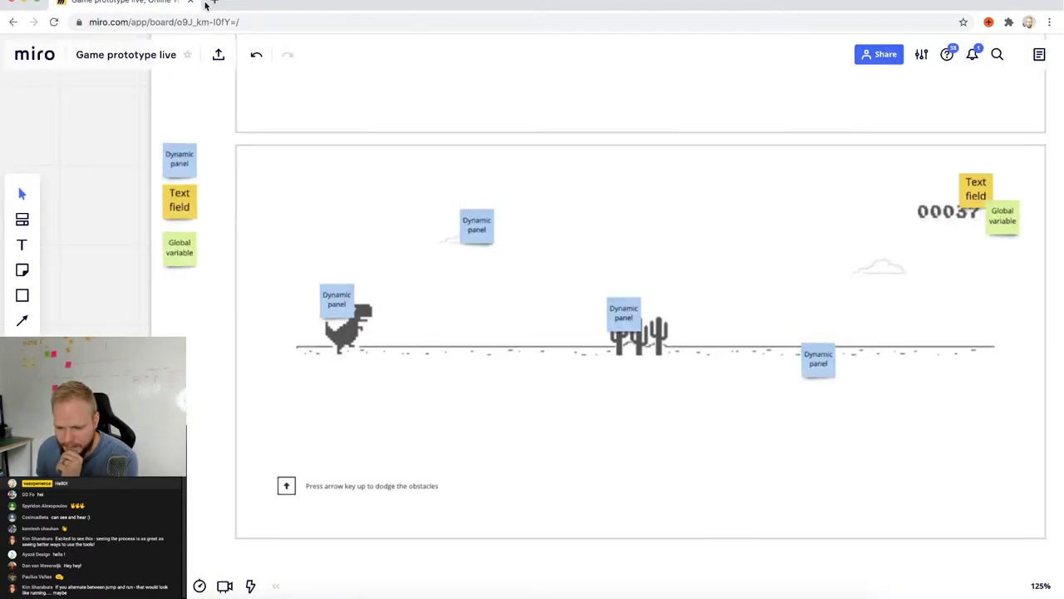
left_click(25, 3)
Move the light blue background image to x 0, y -9 and enlarge it to 1624 by 1624.
scroll(698, 291, "left", 5)
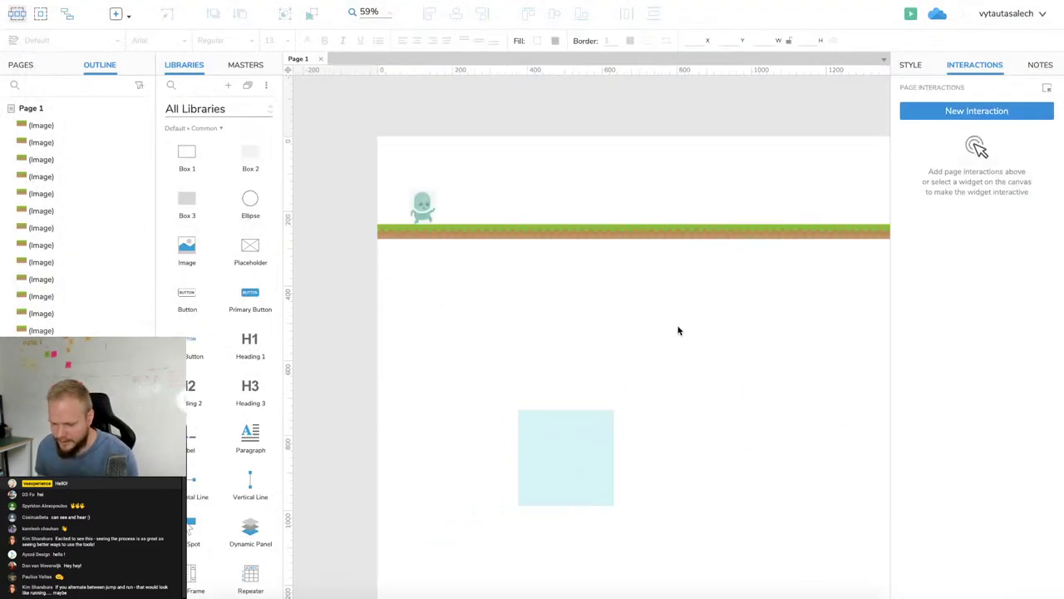
left_click(573, 466)
left_click(699, 338)
left_click_drag(574, 465, 432, 184)
left_click_drag(472, 228, 856, 328)
left_click(567, 98)
Send the enlarged background image to the back, behind the hero and the ground.
right_click(784, 142)
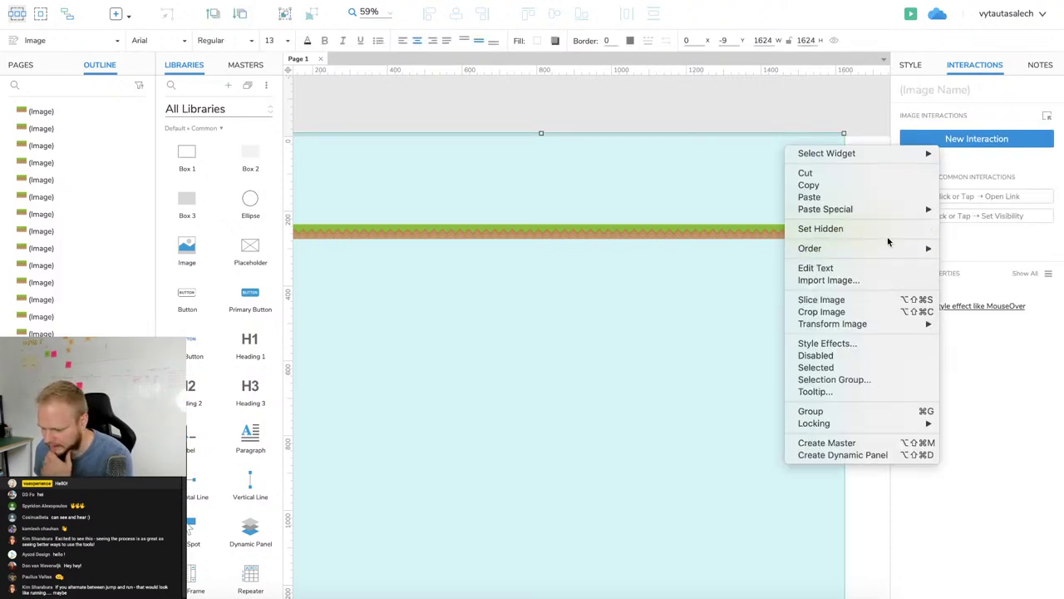
mouse_move(893, 249)
left_click(960, 260)
left_click(707, 112)
scroll(680, 110, "left", 5)
scroll(680, 111, "right", 3)
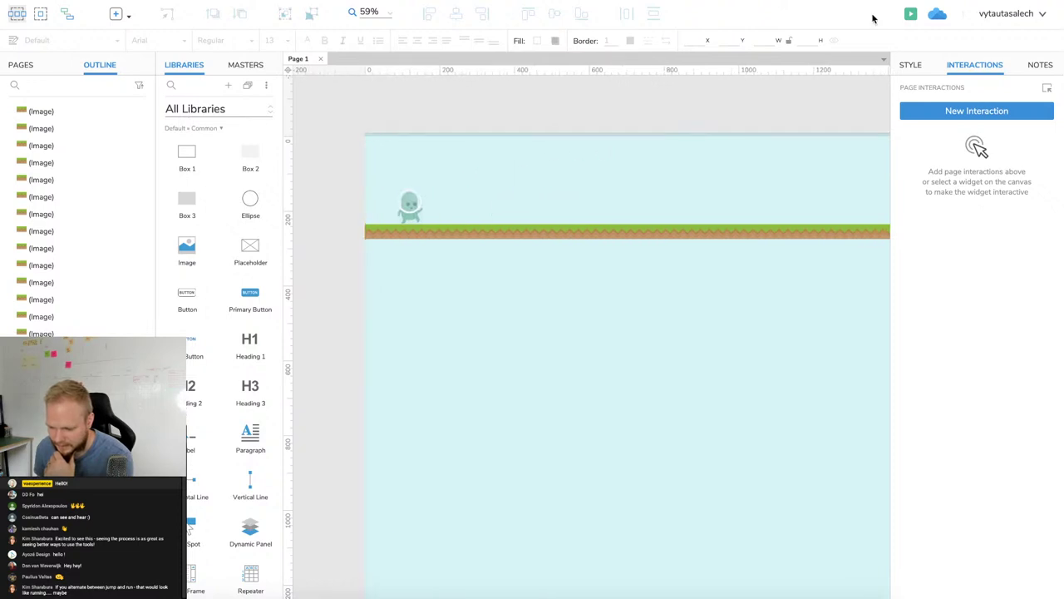
Preview the page with the new background in the browser and close the preview.
left_click(911, 14)
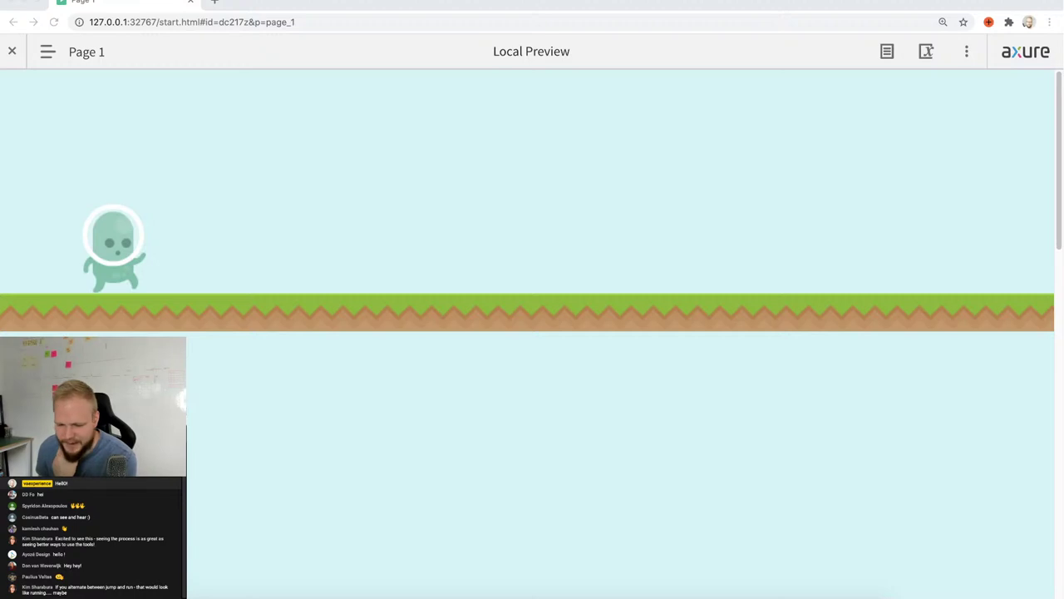
left_click(188, 4)
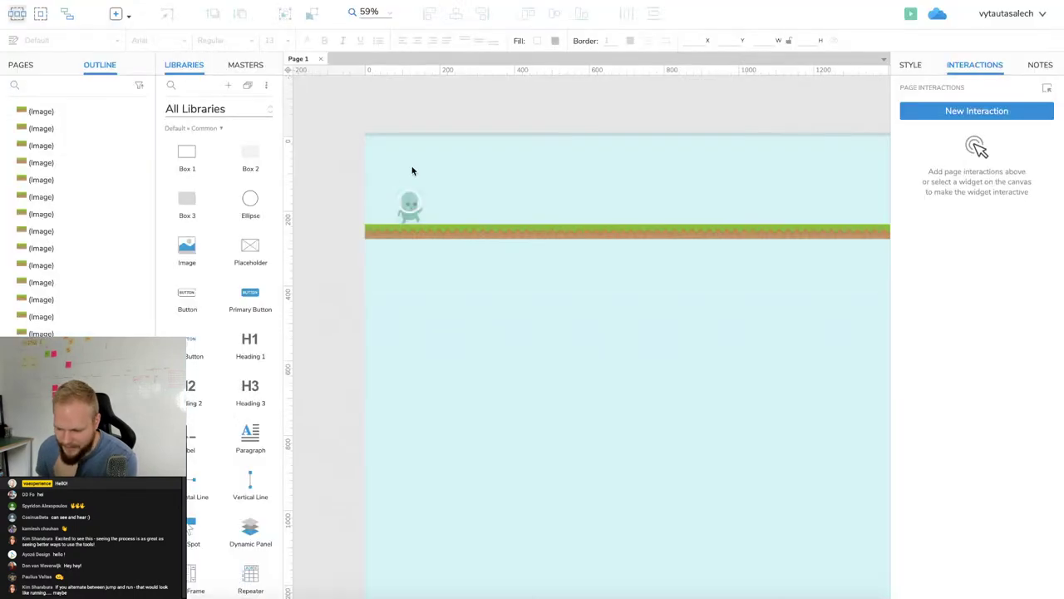
scroll(461, 206, "up", 4, "ctrl")
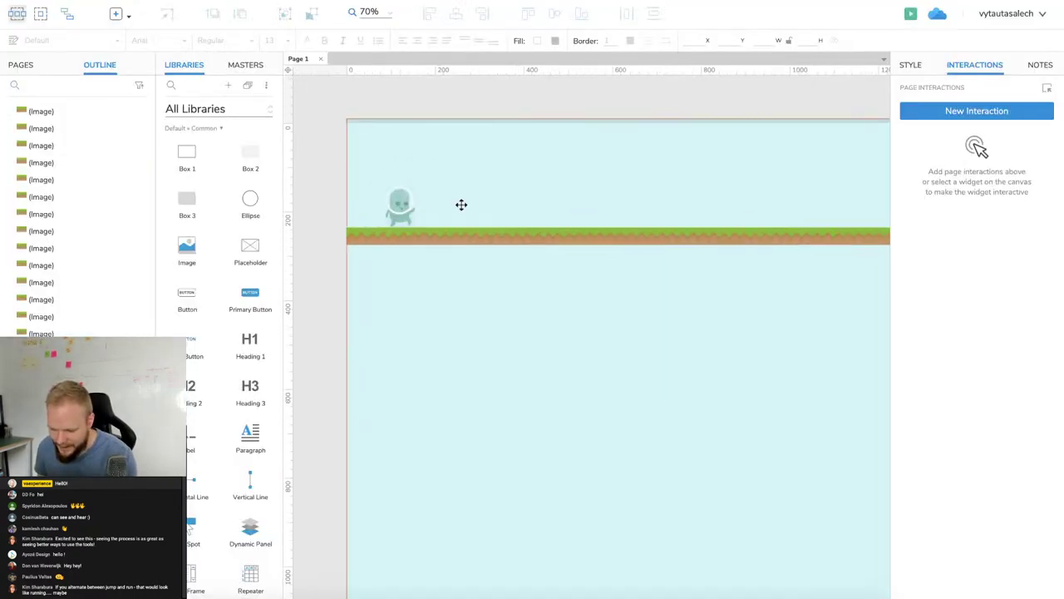
Place the signRight.png arrow sign from the Tiles folder on the page well below the ground.
left_click(382, 205)
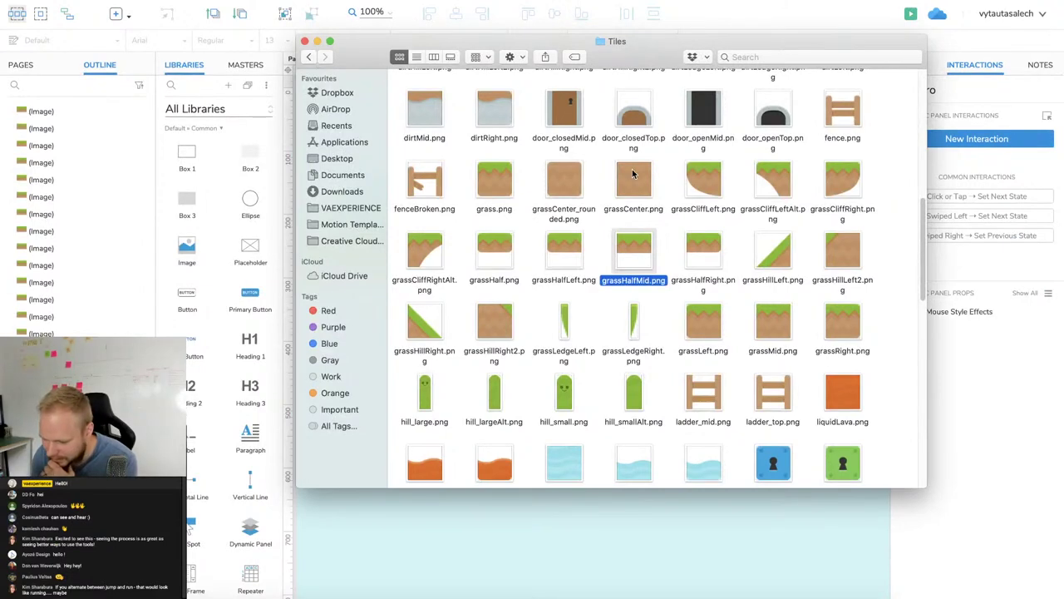
scroll(524, 158, "down", 5)
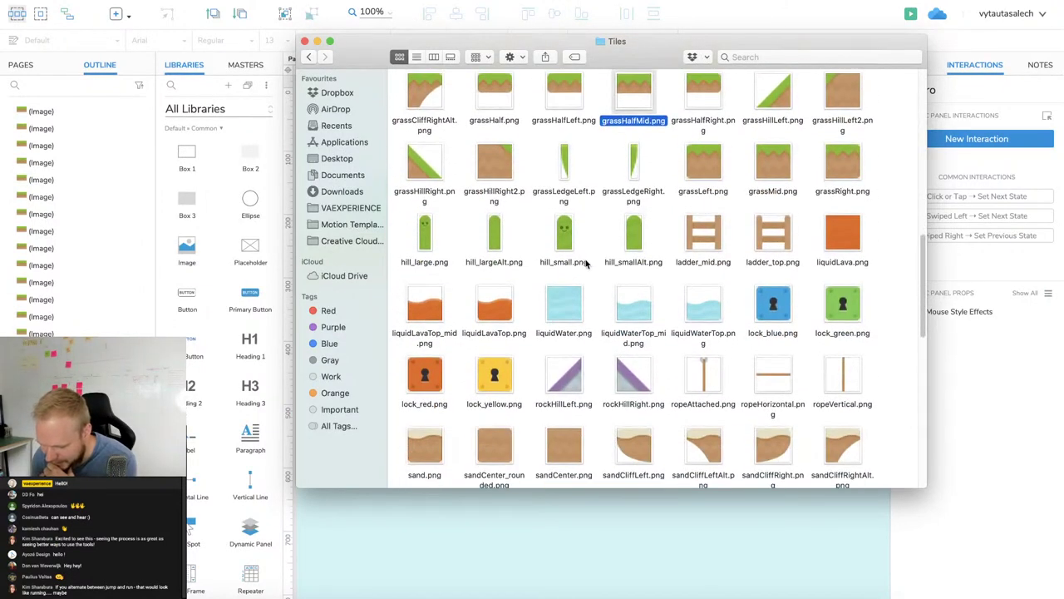
left_click(565, 241)
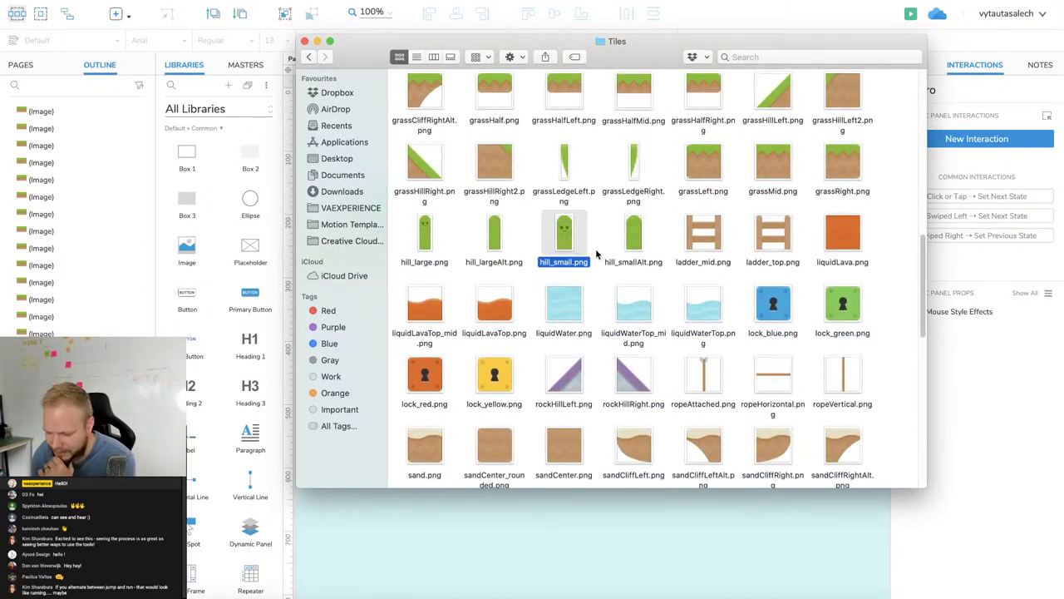
scroll(597, 254, "down", 3)
scroll(566, 179, "down", 8)
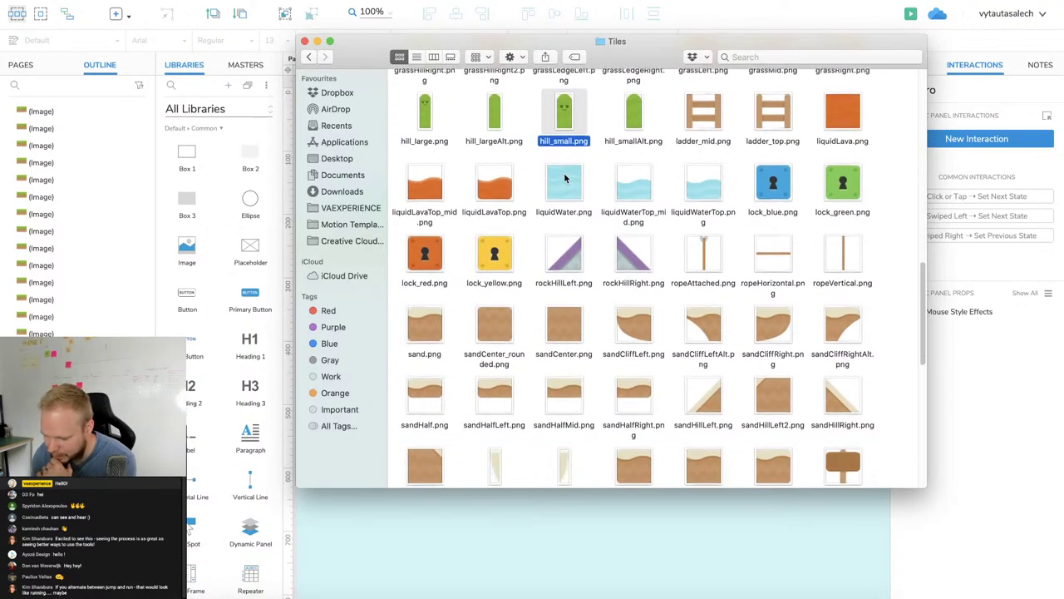
scroll(636, 201, "down", 4)
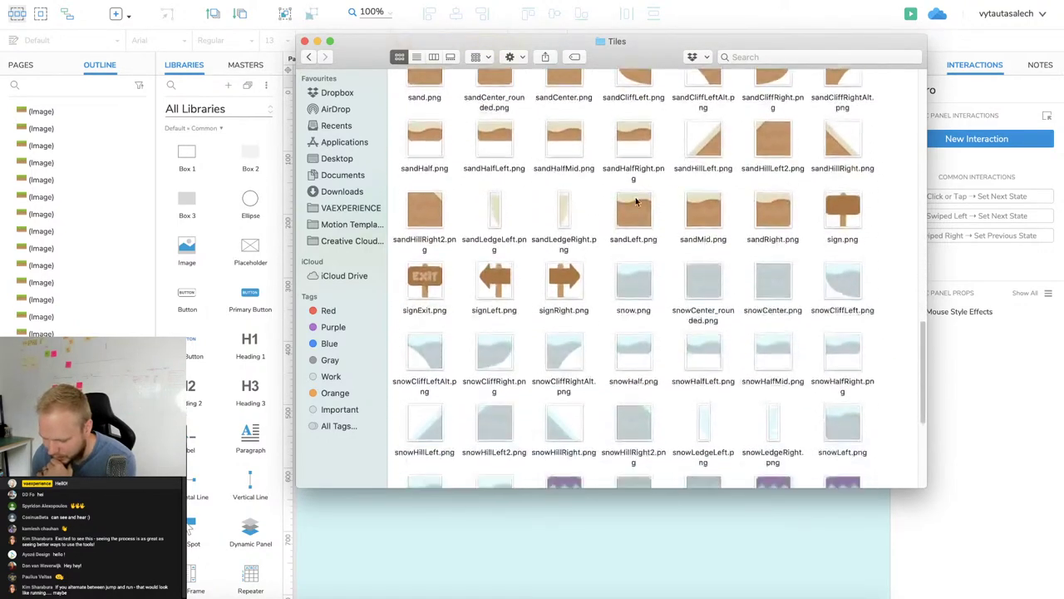
left_click(426, 241)
left_click(504, 237)
left_click(574, 242)
left_click_drag(576, 241, 508, 582)
Examine the remaining images at the end of the Tiles folder, including tochLit.png.
scroll(565, 316, "down", 3)
scroll(564, 316, "down", 5)
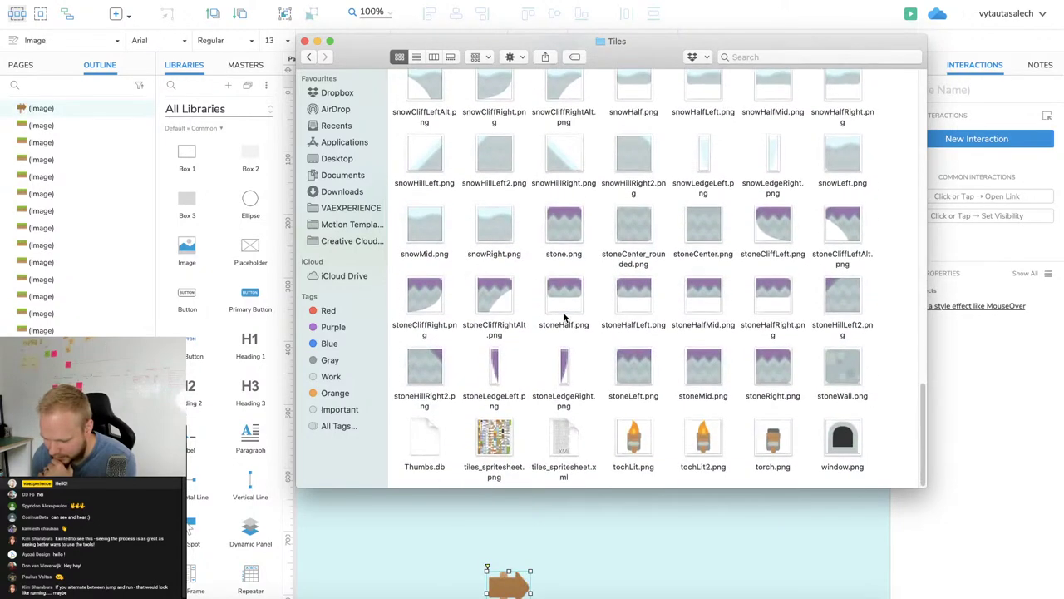
left_click(634, 440)
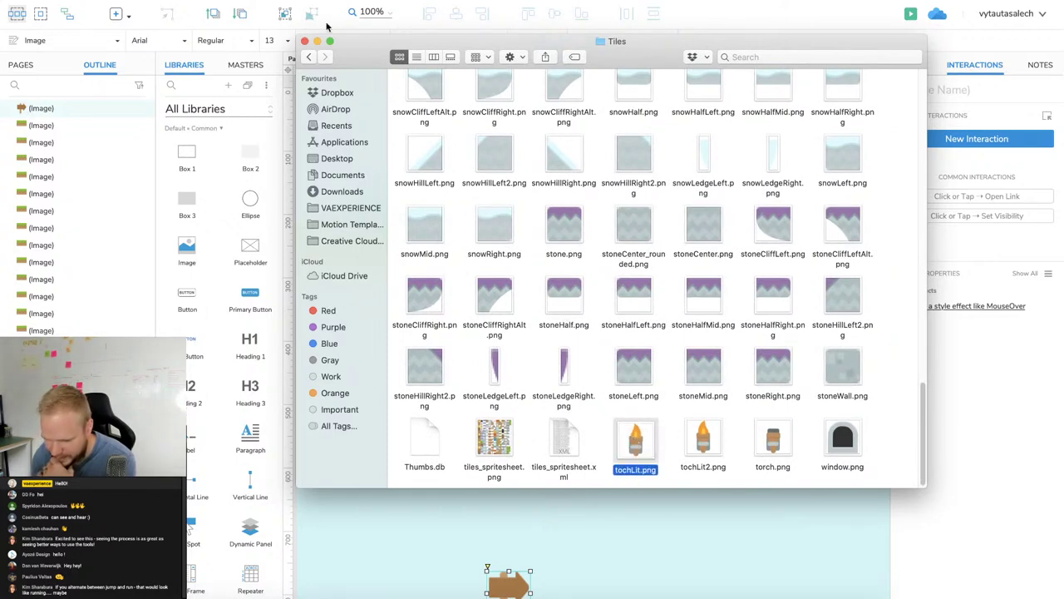
Add blockerMad.png, flyFly1.png, pokerMad.png and slimeWalk2.png from the Enemies folder to the page beside the arrow sign.
left_click(308, 56)
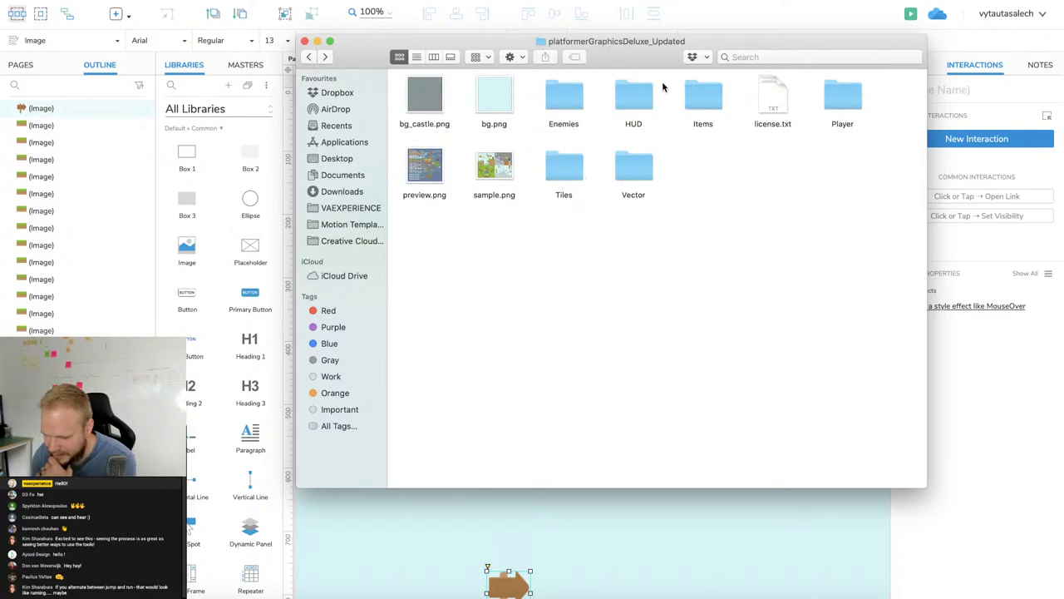
double_click(566, 100)
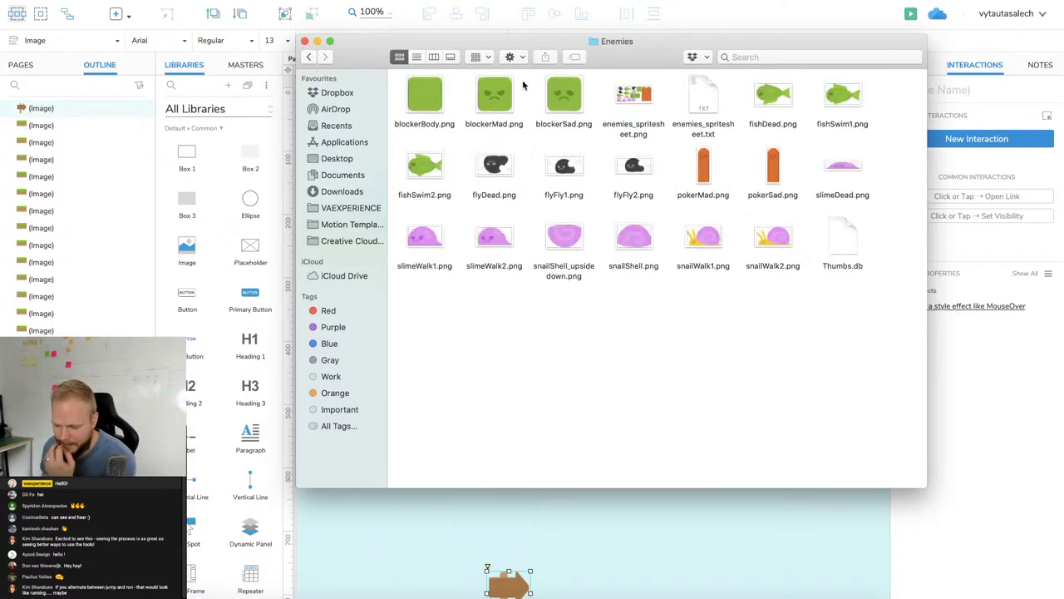
left_click(486, 93)
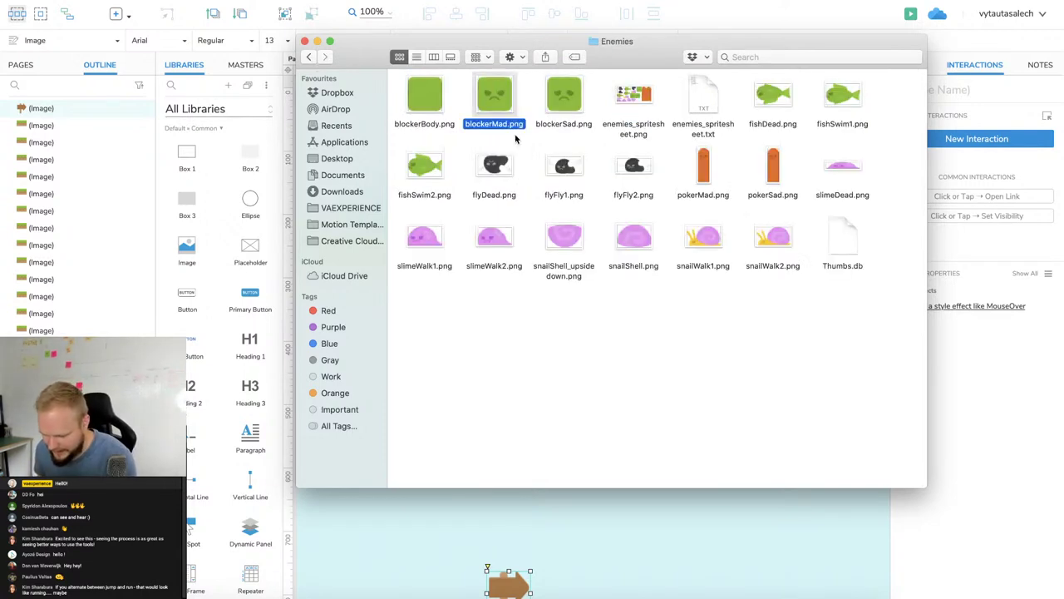
left_click(564, 169, "super")
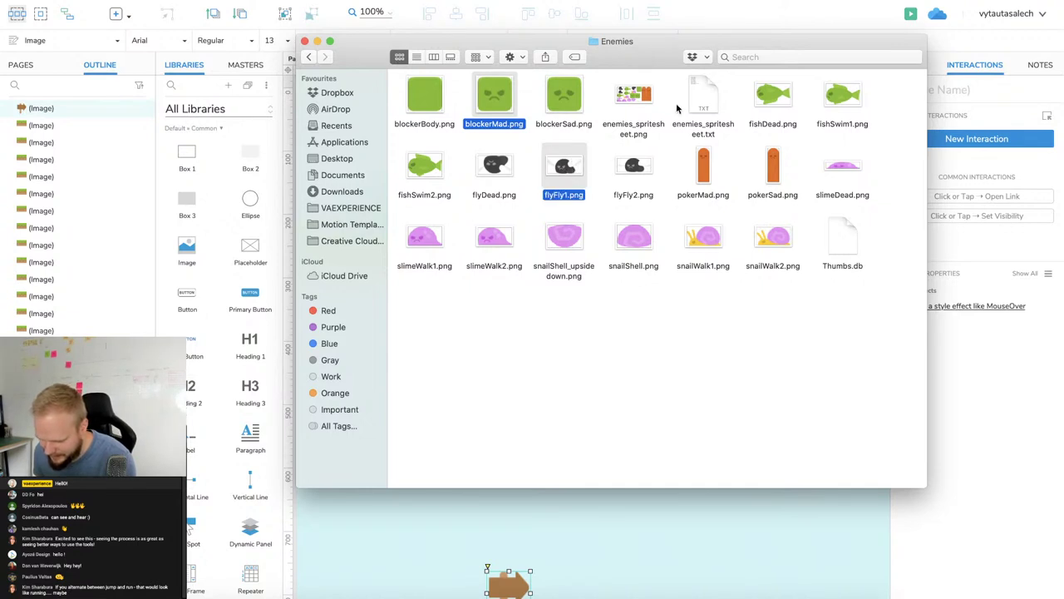
left_click(704, 168, "super")
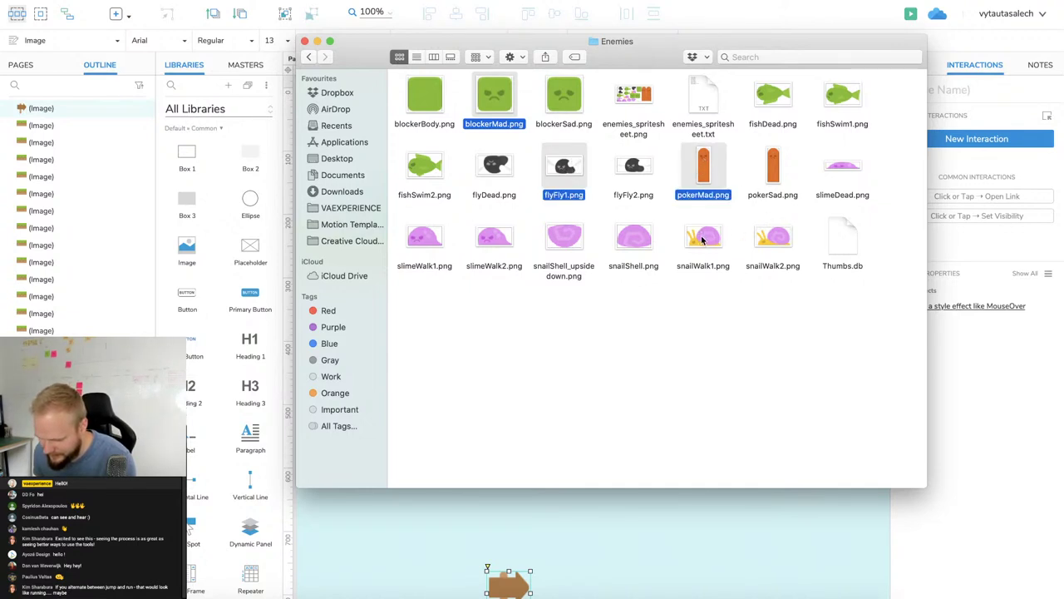
left_click(494, 238, "super")
left_click_drag(494, 237, 616, 533)
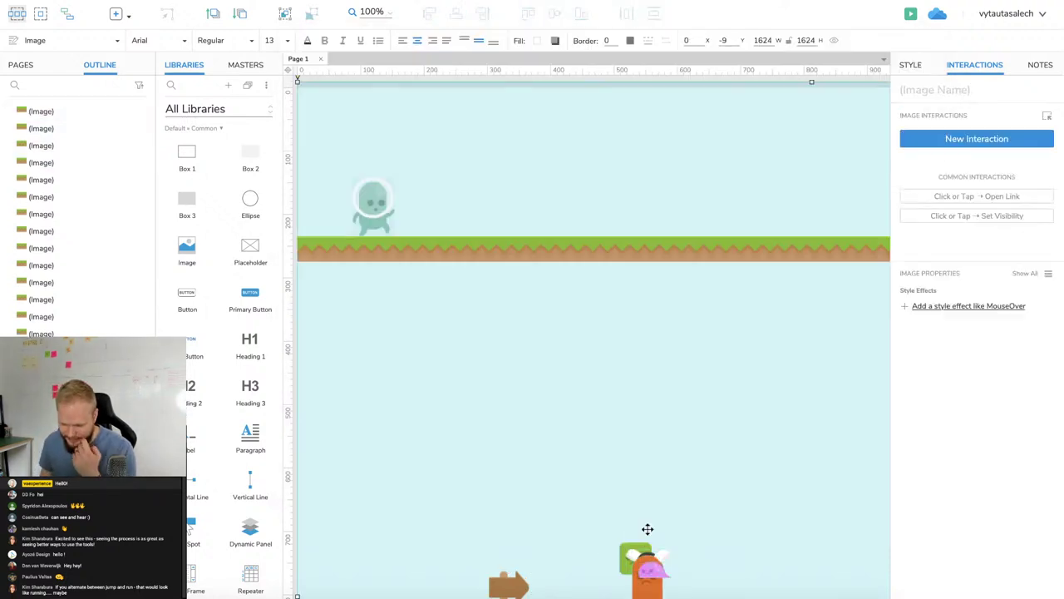
Stand the purple slime on the grass ahead of the hero and the orange poker further along at x 840, y 89.
left_click_drag(647, 567, 657, 209)
left_click(649, 585)
left_click_drag(650, 585, 844, 178)
scroll(757, 410, "right", 5)
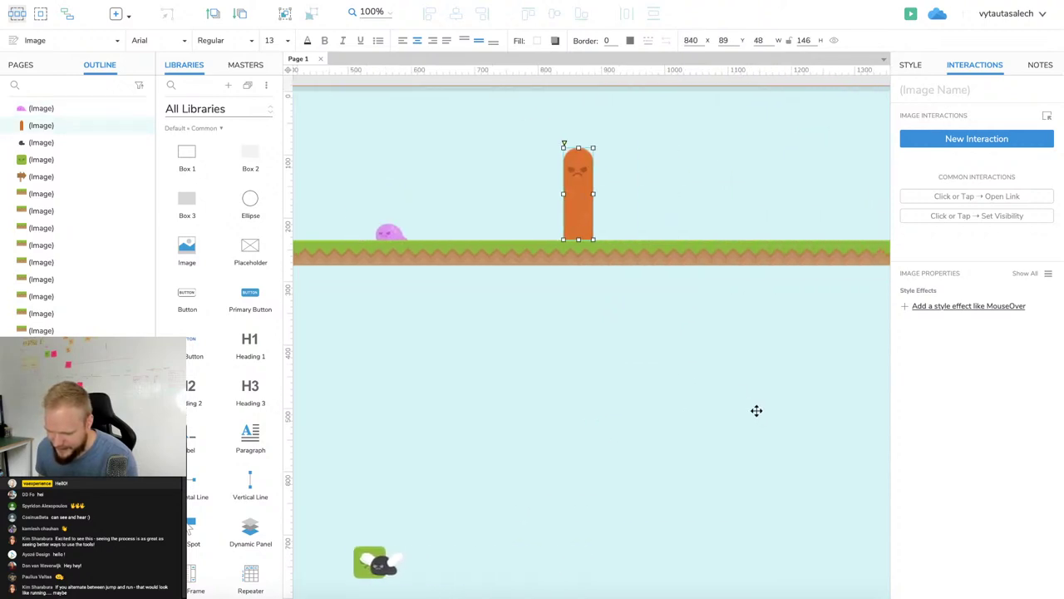
scroll(757, 410, "left", 2)
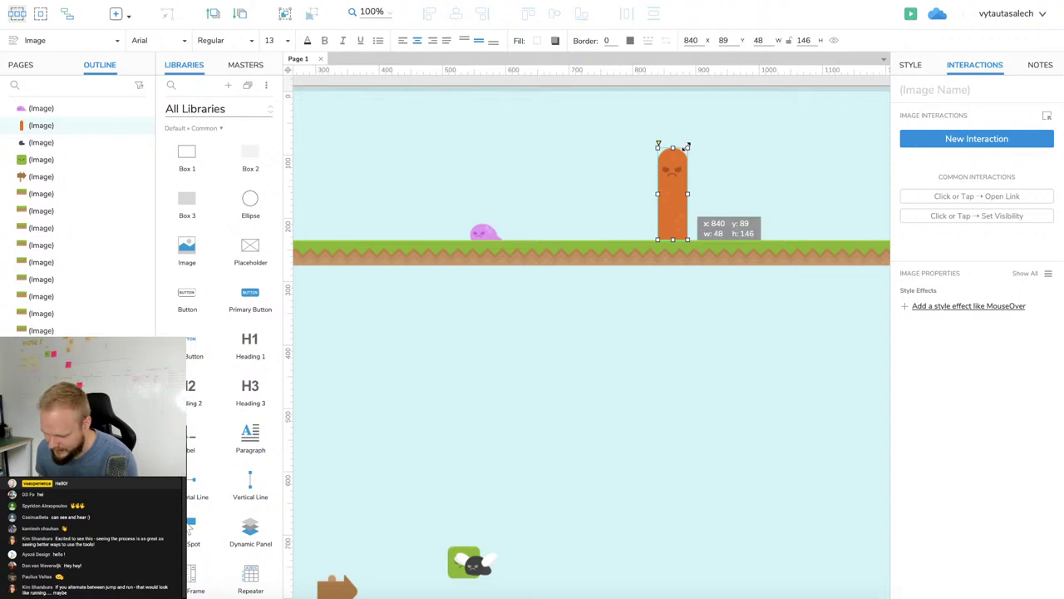
Shrink the orange poker to 27 by 82 on the grass and stand the black fly on the ground further ahead of it.
left_click_drag(673, 150, 667, 186)
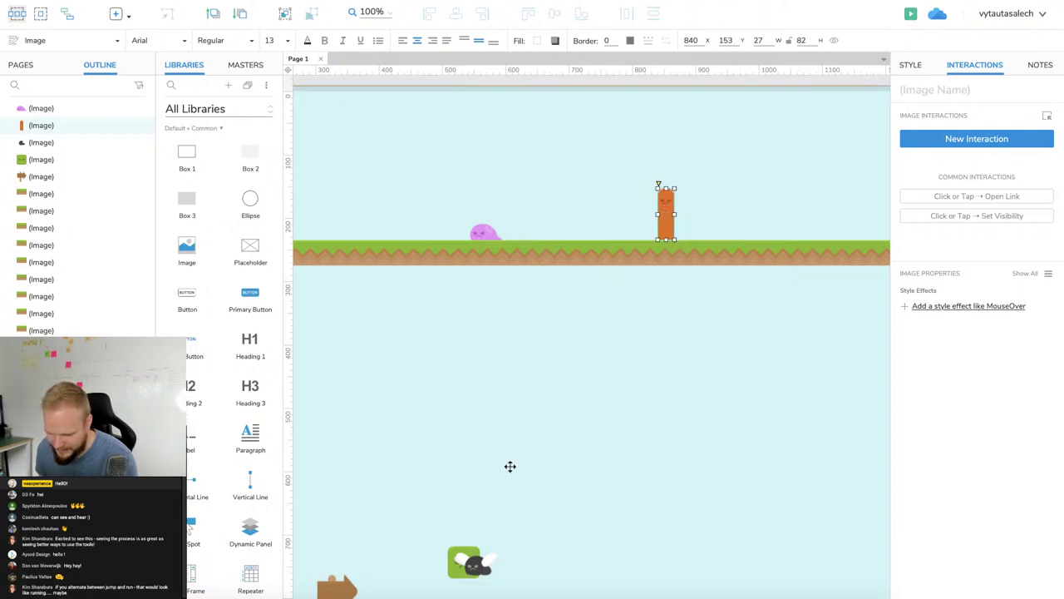
left_click_drag(470, 565, 821, 231)
Place the green blocker on the grass beyond the fly at x 1260, y 184.
left_click(466, 565)
left_click_drag(465, 565, 597, 172)
scroll(349, 155, "right", 5)
left_click_drag(388, 170, 653, 220)
scroll(511, 447, "left", 3)
scroll(512, 447, "left", 3)
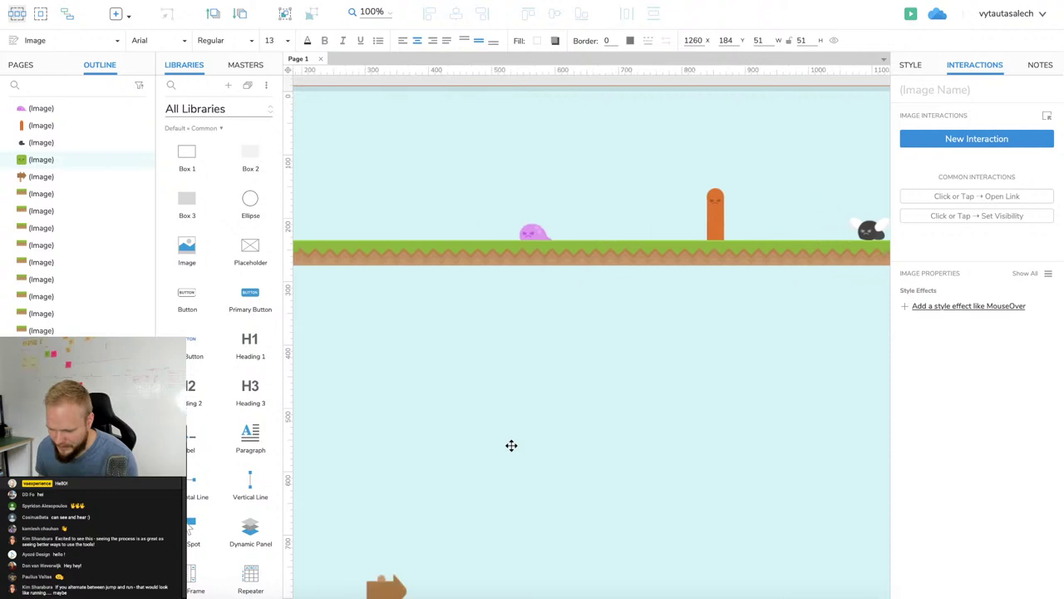
Move the arrow sign up to the ground, shrink it and stand it on the grass at the level's start behind the hero.
scroll(510, 444, "down", 1)
left_click_drag(397, 577, 403, 148)
scroll(407, 147, "left", 5)
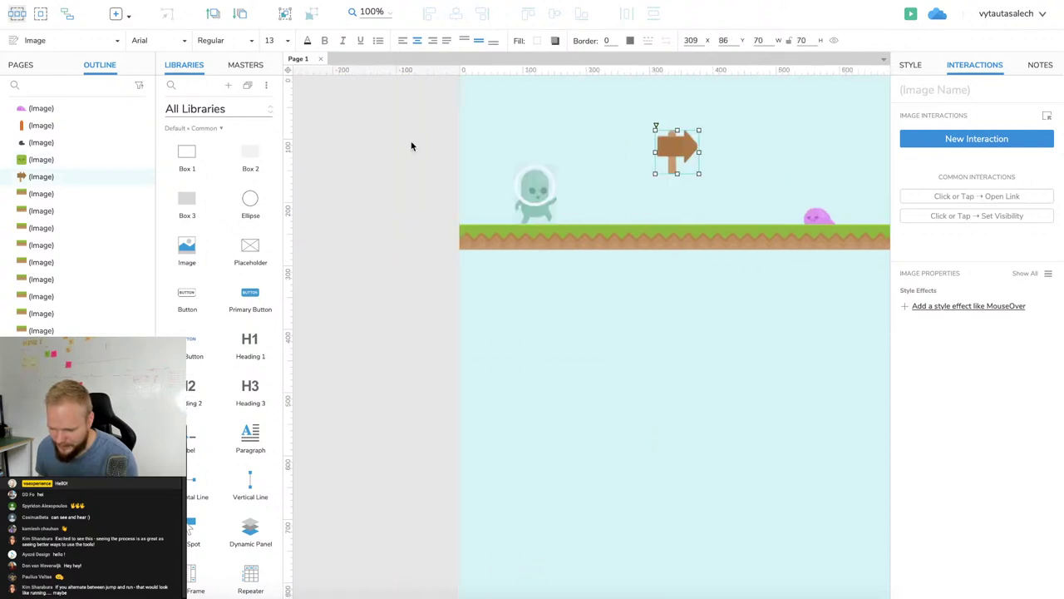
left_click_drag(696, 144, 532, 200)
key("ctrl+z")
Preview the page in the browser to check the placement of the sign, hero and enemies.
left_click(661, 297)
scroll(661, 297, "right", 5)
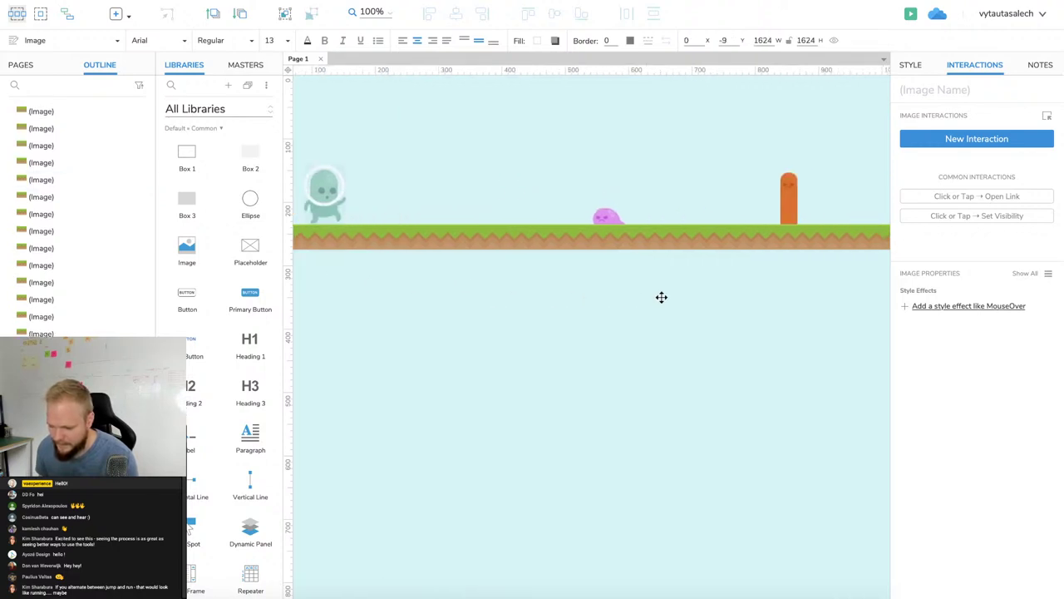
left_click(911, 14)
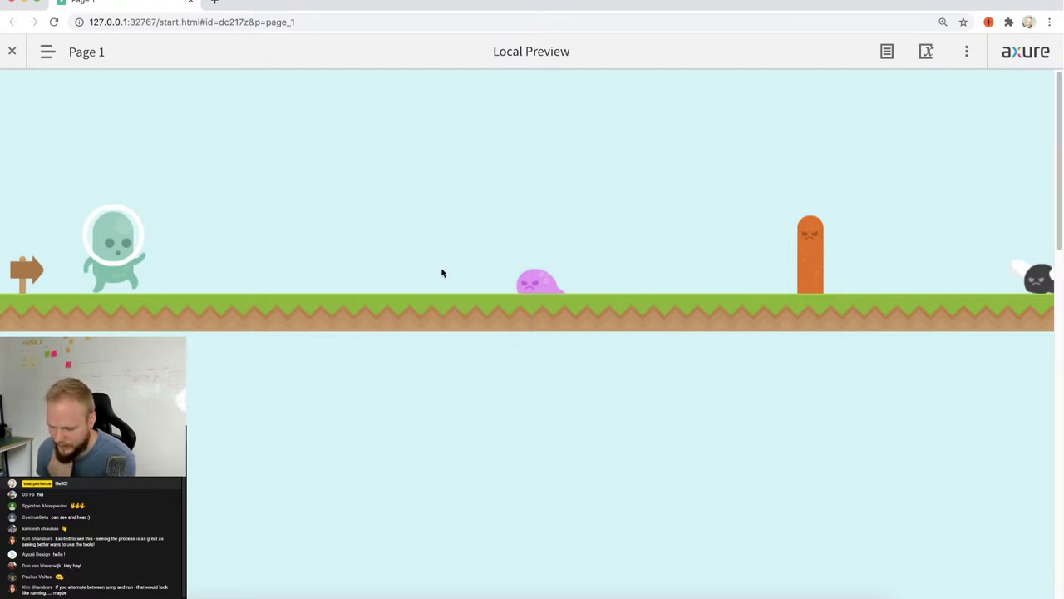
left_click(191, 2)
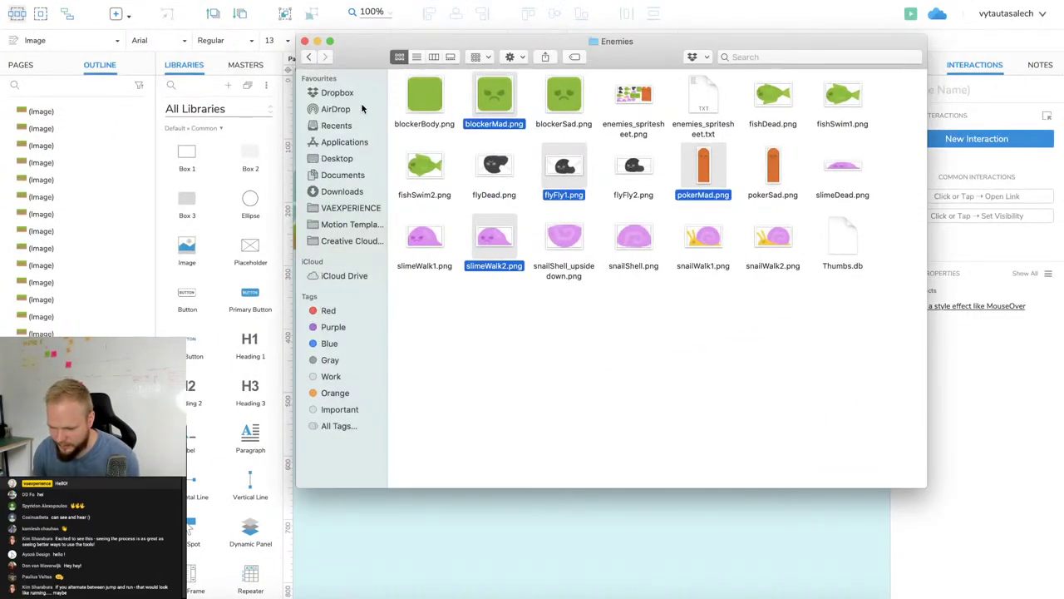
Watch the dinosaurNetRUn.mov reference clip from the 95-UX Prototyping a platformer game folder.
left_click(306, 58)
left_click(306, 58)
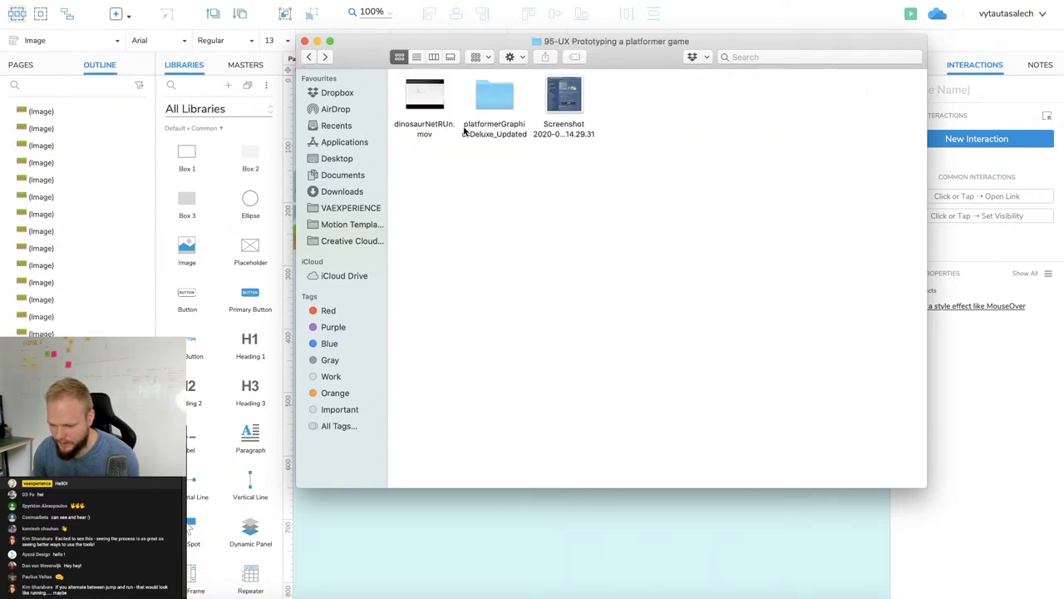
left_click(440, 110)
key("space")
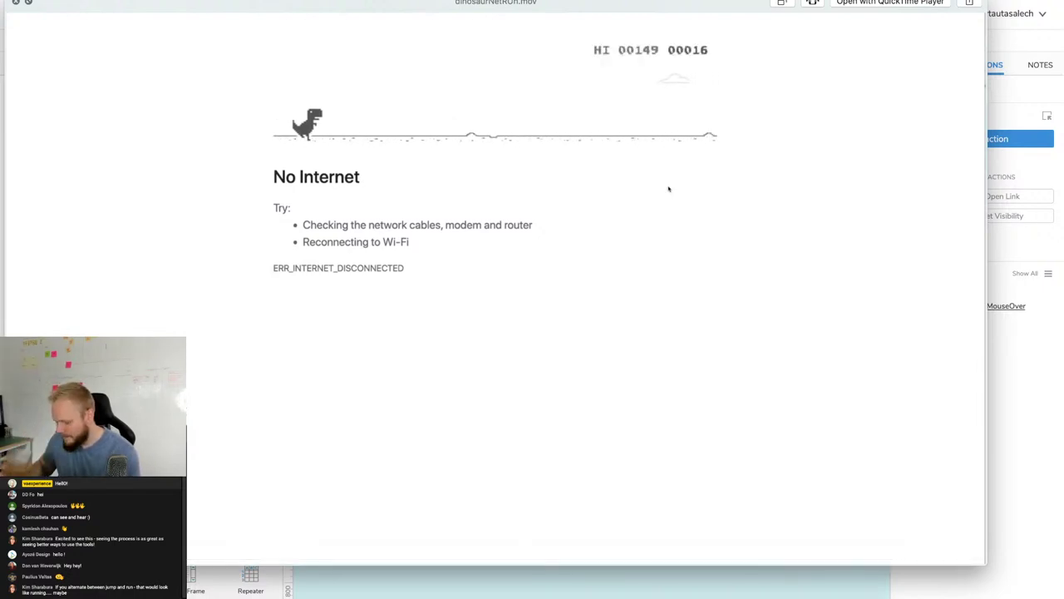
mouse_move(441, 106)
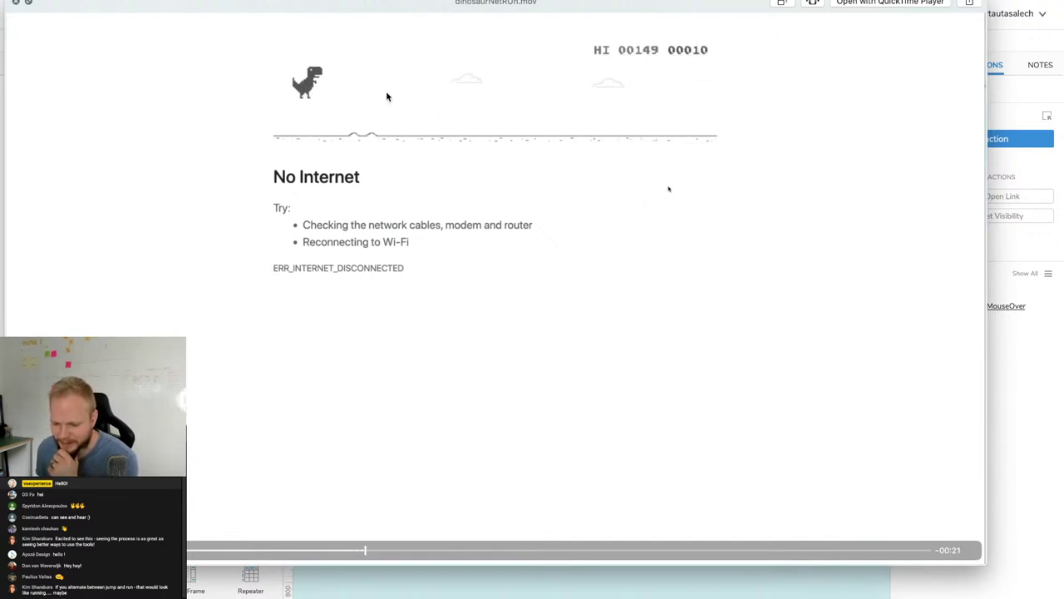
left_click(15, 5)
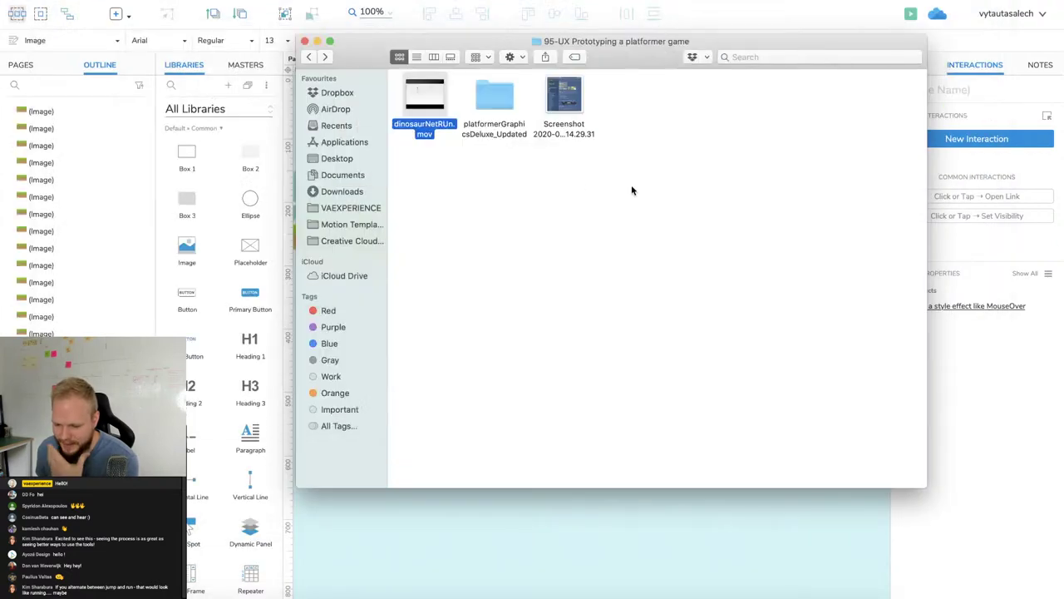
left_click(304, 40)
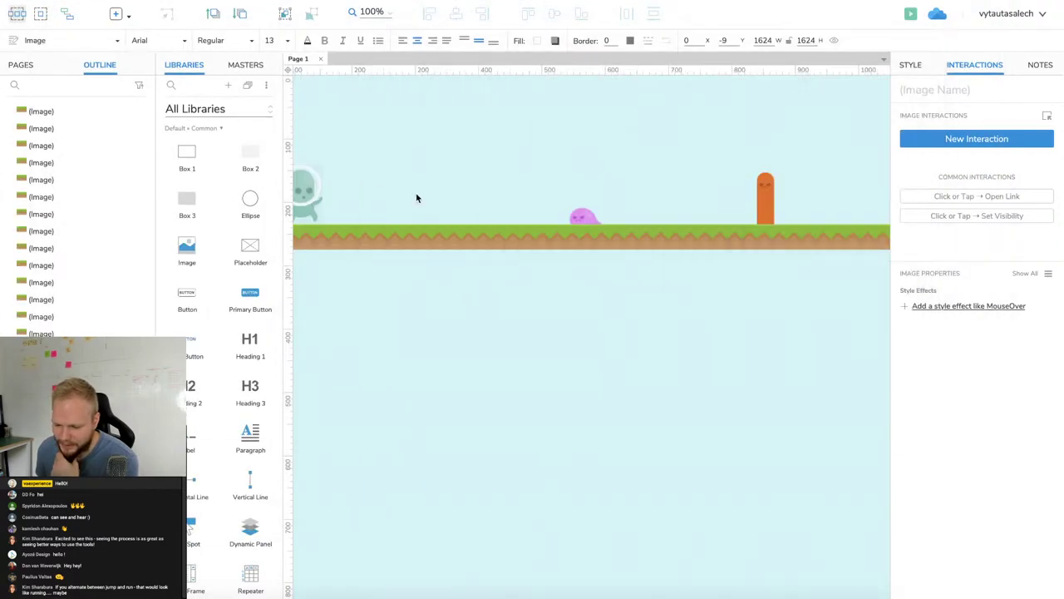
scroll(510, 362, "left", 6)
scroll(510, 362, "up", 1)
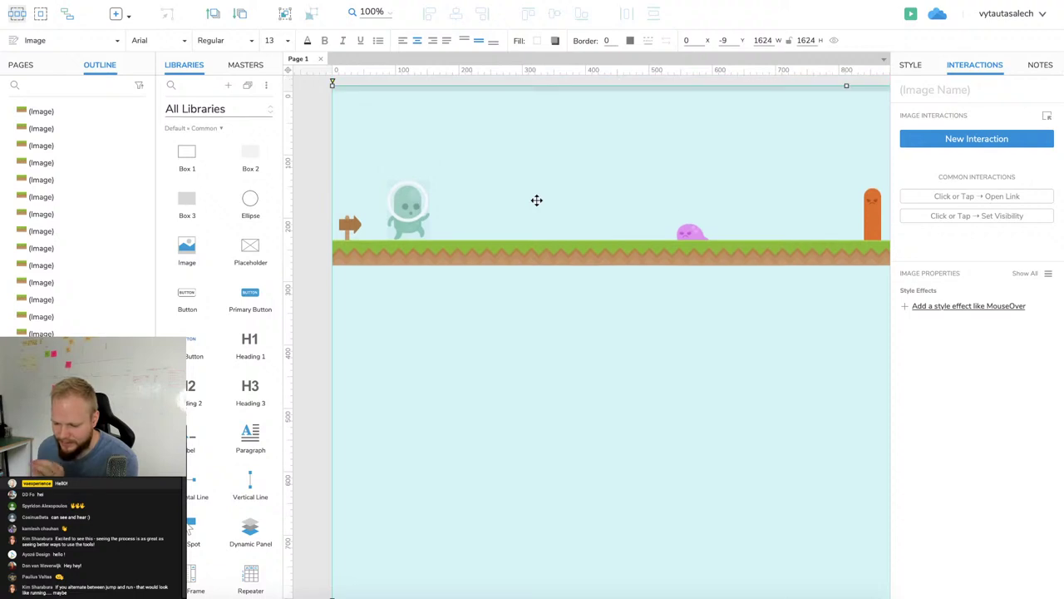
left_click(309, 168)
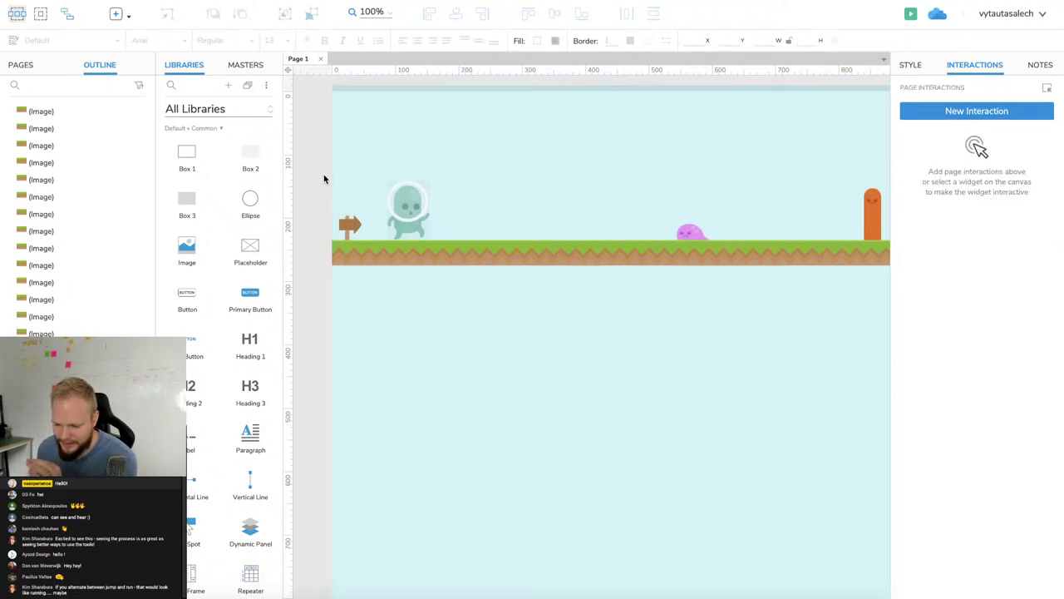
left_click(400, 194)
left_click(692, 233)
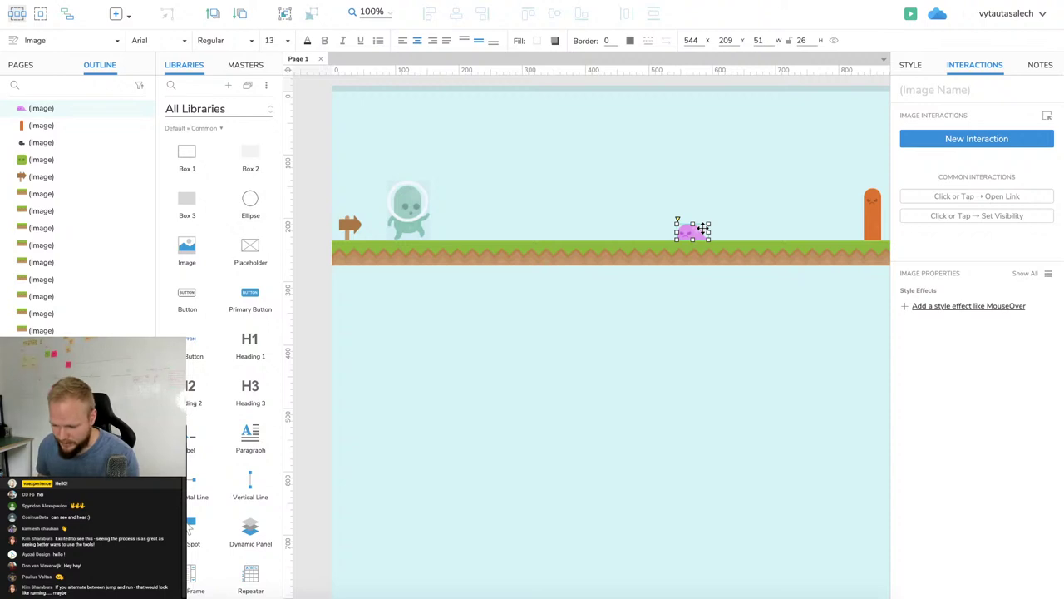
Convert the ground tiles and arrow sign into one dynamic panel, leaving out the background, hero and all enemies.
left_click(299, 248)
left_click_drag(305, 223, 782, 285)
scroll(715, 344, "left", 15)
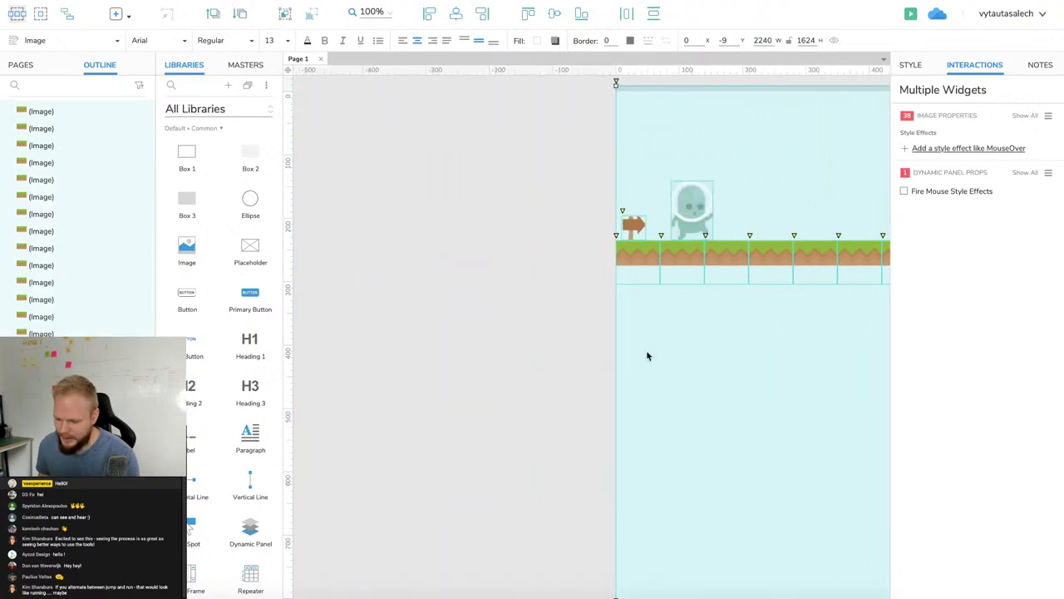
scroll(646, 353, "right", 5)
left_click(573, 169, "shift")
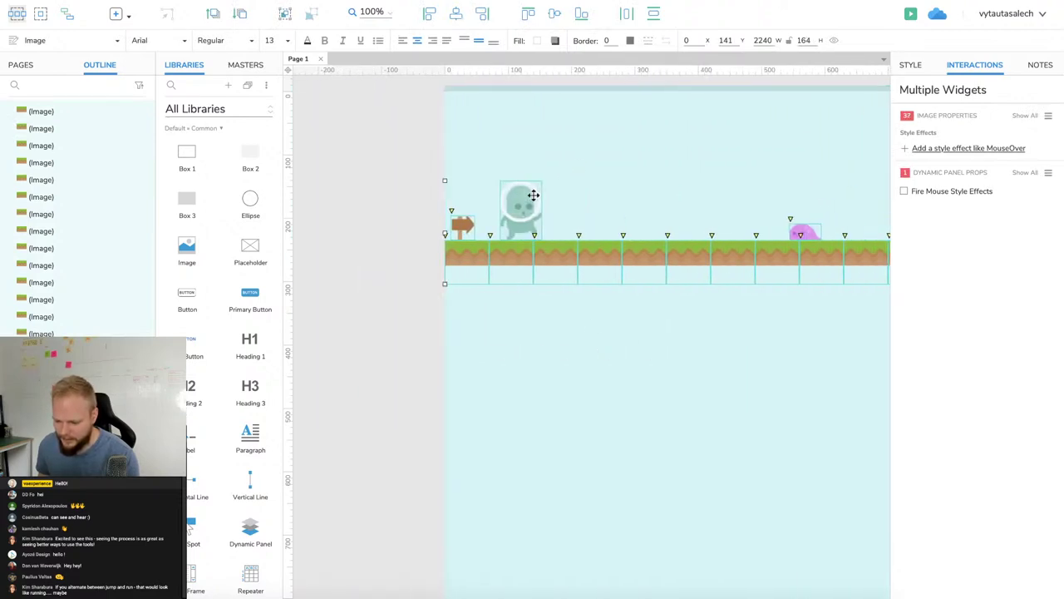
left_click(534, 194, "shift")
scroll(792, 133, "right", 8)
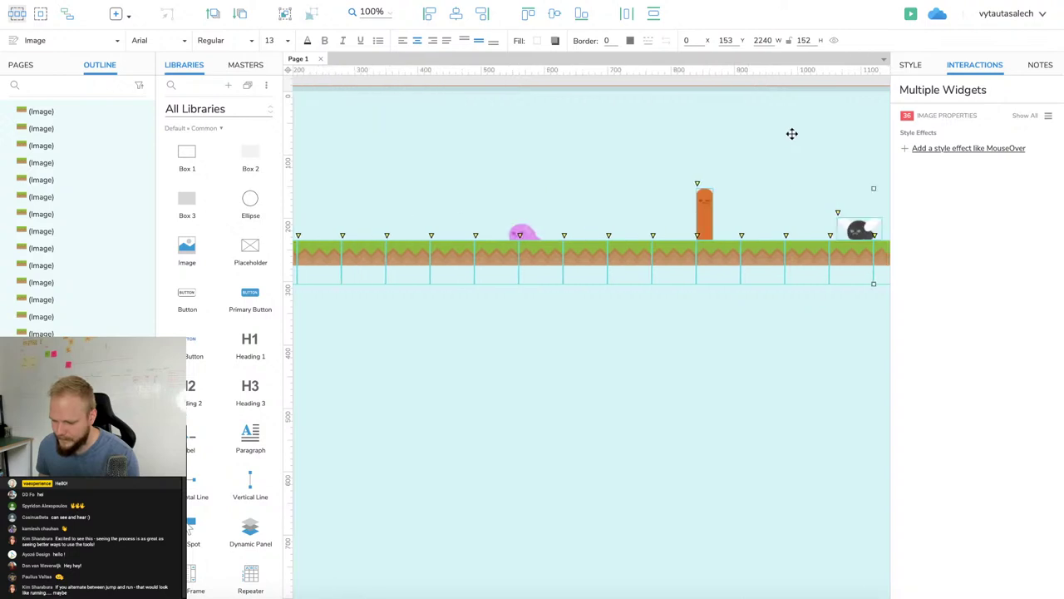
scroll(793, 133, "right", 7)
left_click(510, 212, "shift")
left_click(656, 224, "shift")
left_click(790, 215, "shift")
scroll(788, 135, "right", 10)
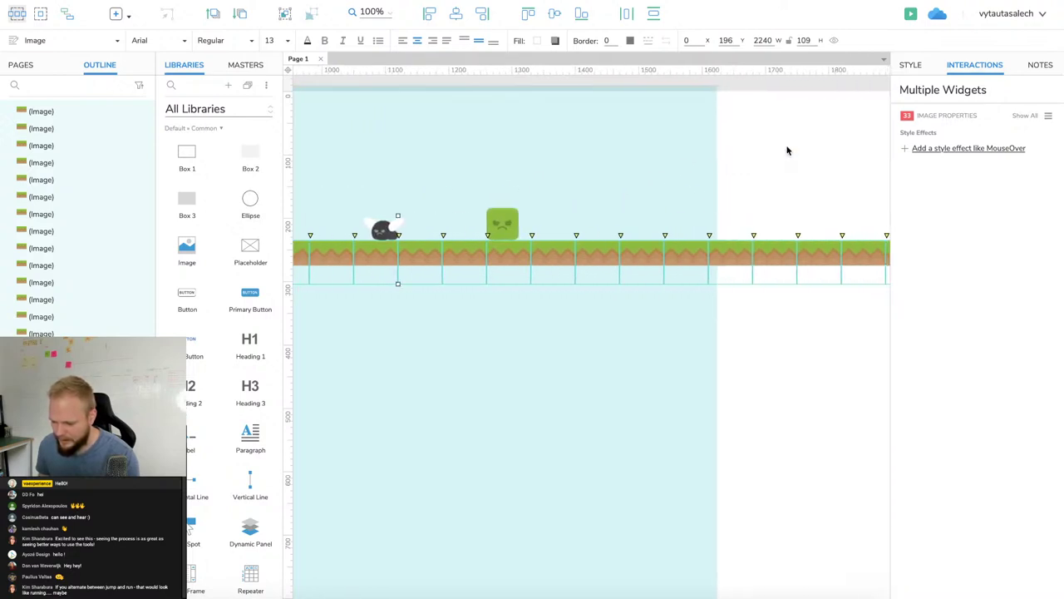
scroll(778, 162, "left", 20)
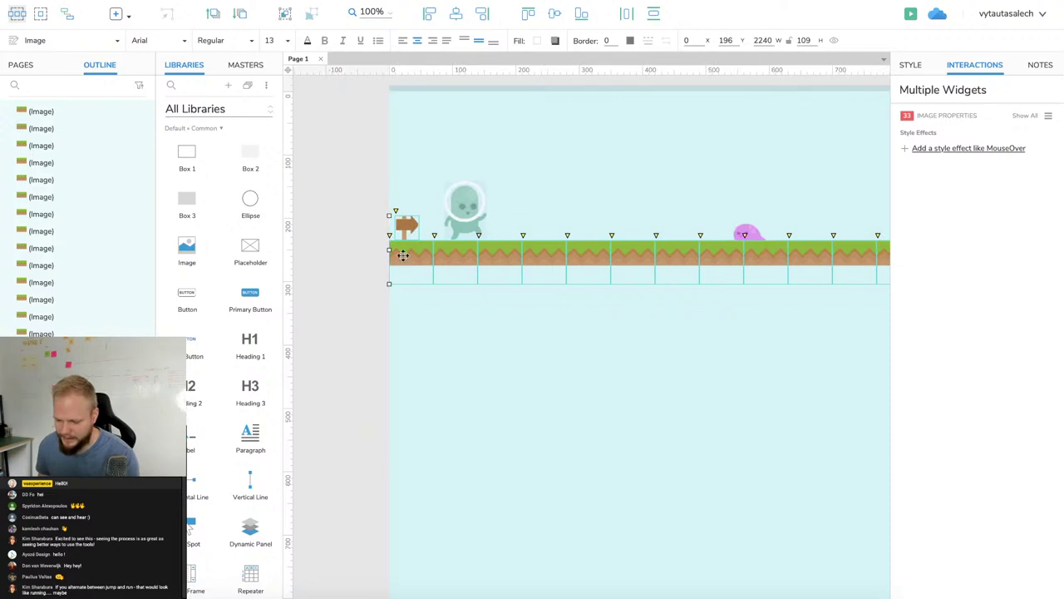
scroll(403, 256, "up", 1)
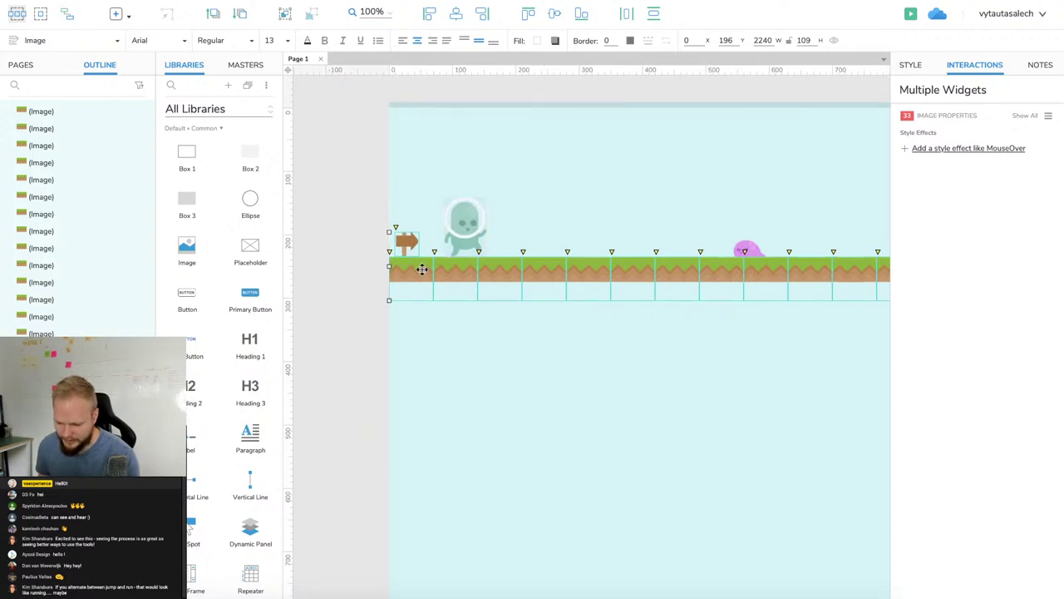
right_click(423, 269)
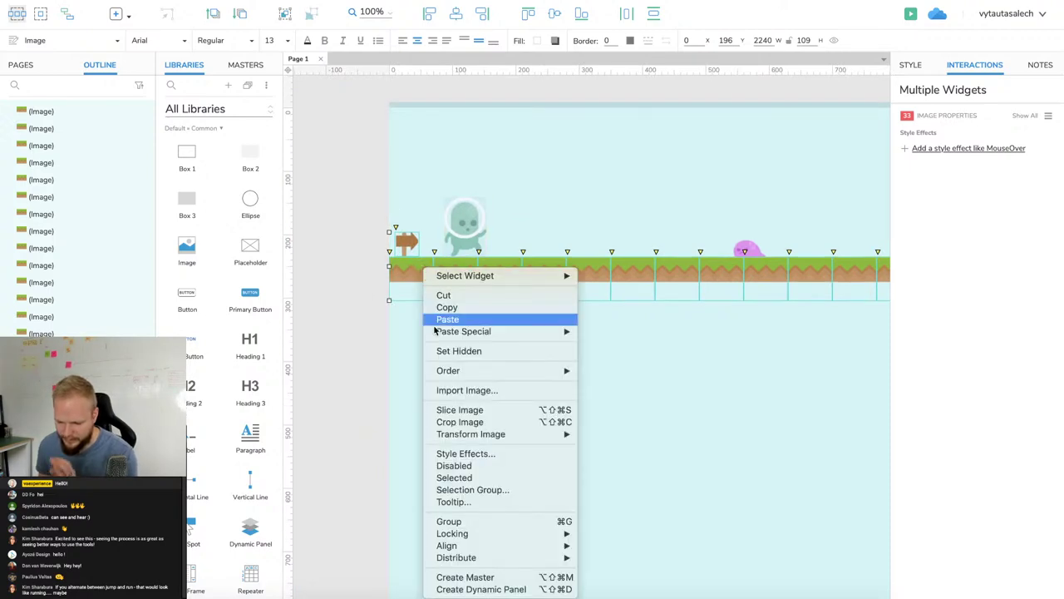
left_click(496, 590)
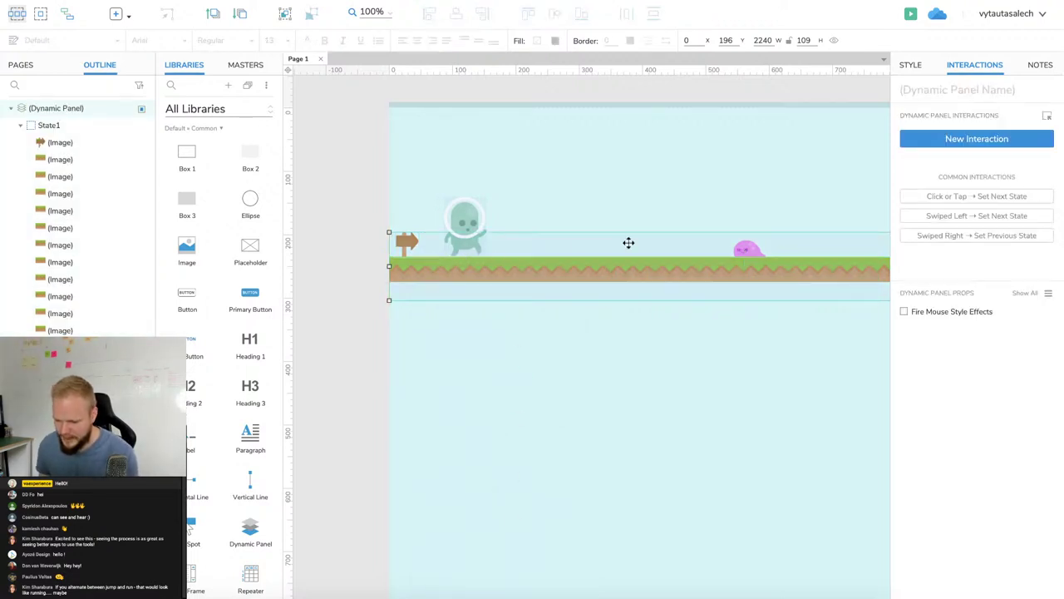
Send the ground dynamic panel backward one level, and on to the very back of the page.
right_click(571, 254)
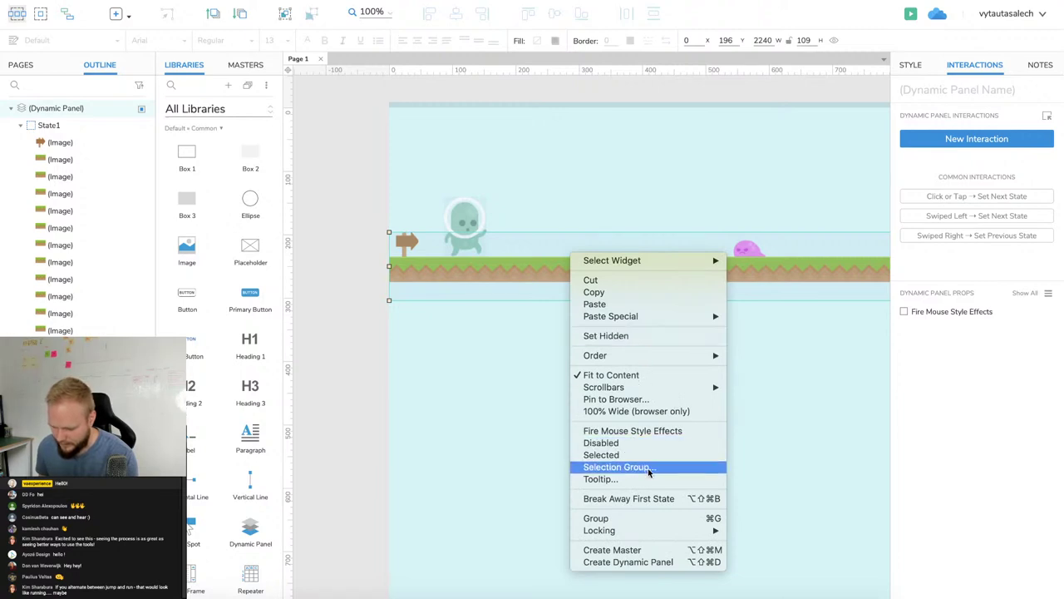
mouse_move(674, 356)
left_click(767, 392)
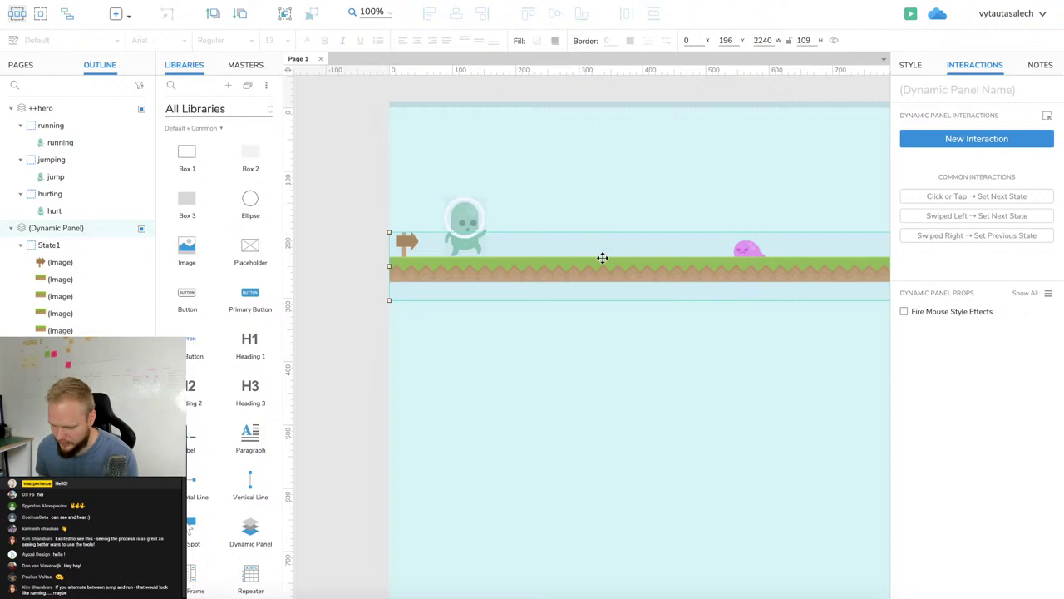
right_click(602, 258)
mouse_move(732, 359)
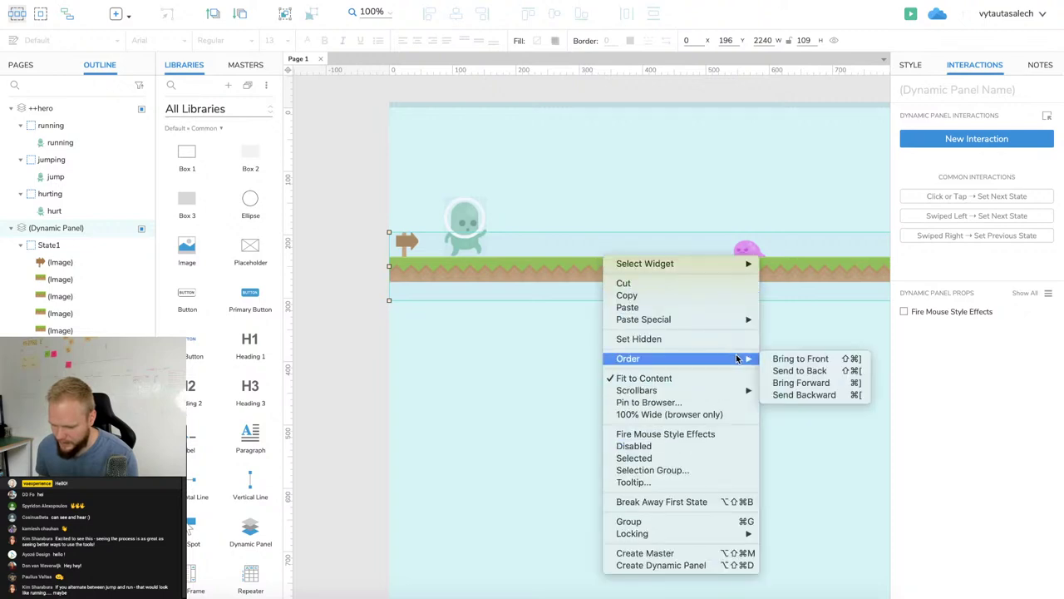
left_click(798, 371)
Send the light blue background image to the back, behind the ground panel.
right_click(648, 164)
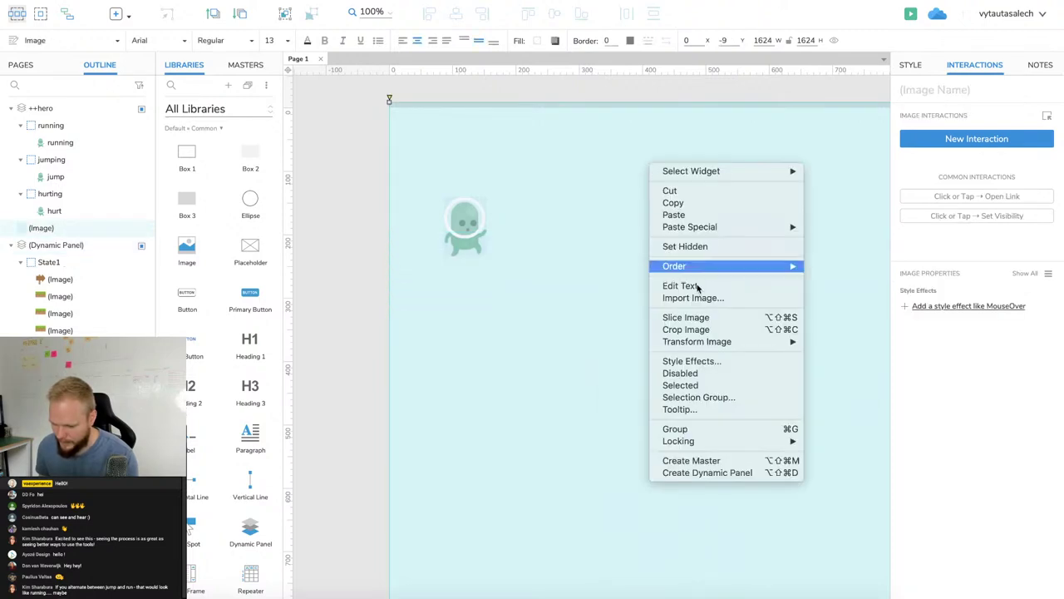
mouse_move(769, 266)
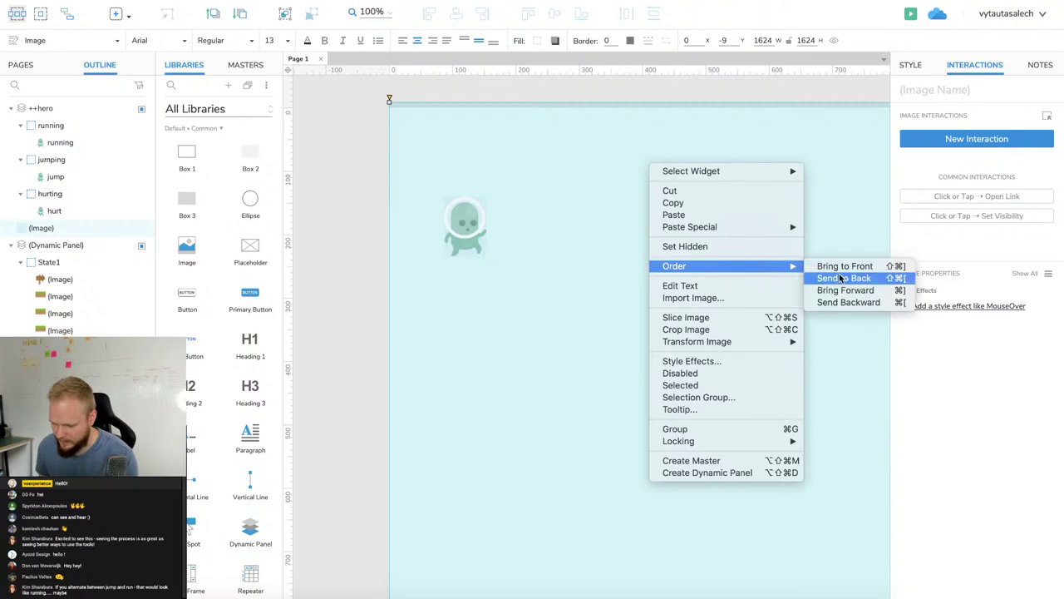
left_click(841, 278)
left_click(370, 202)
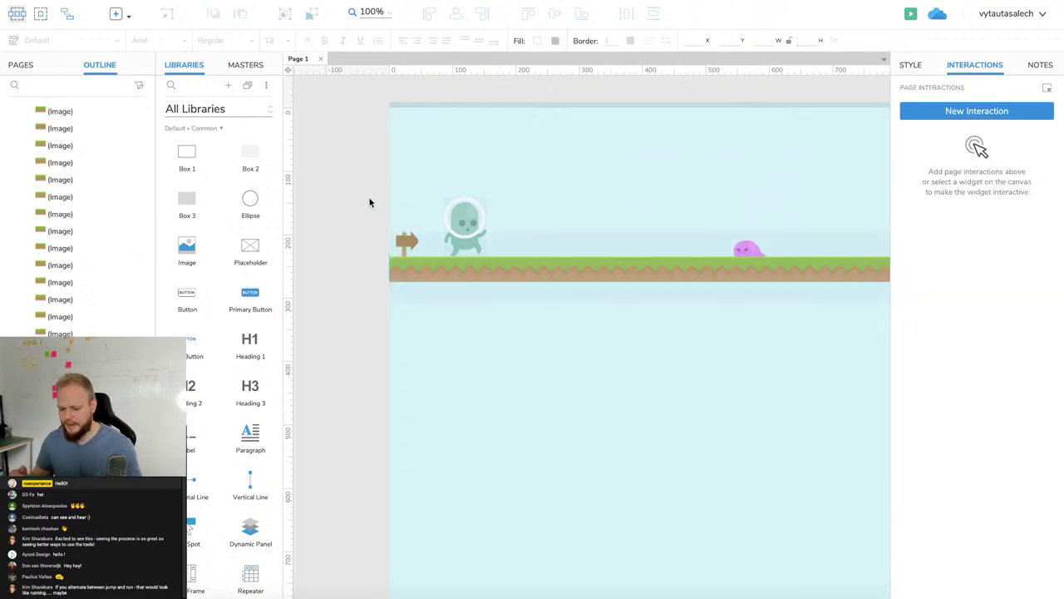
Convert the purple slime into a dynamic panel and name it ++Enemy1.
scroll(383, 208, "right", 5)
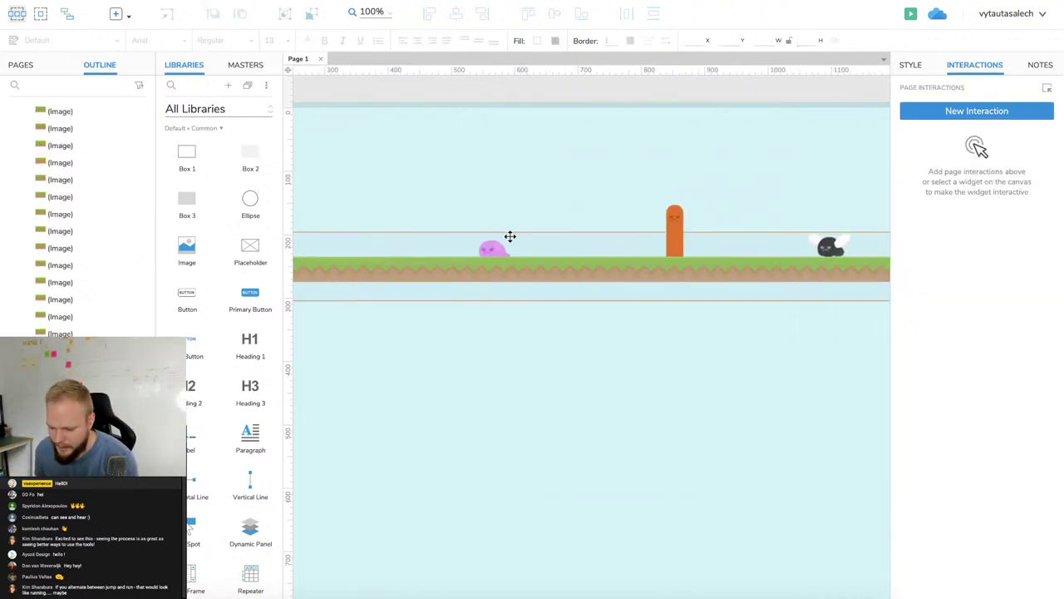
left_click(489, 249)
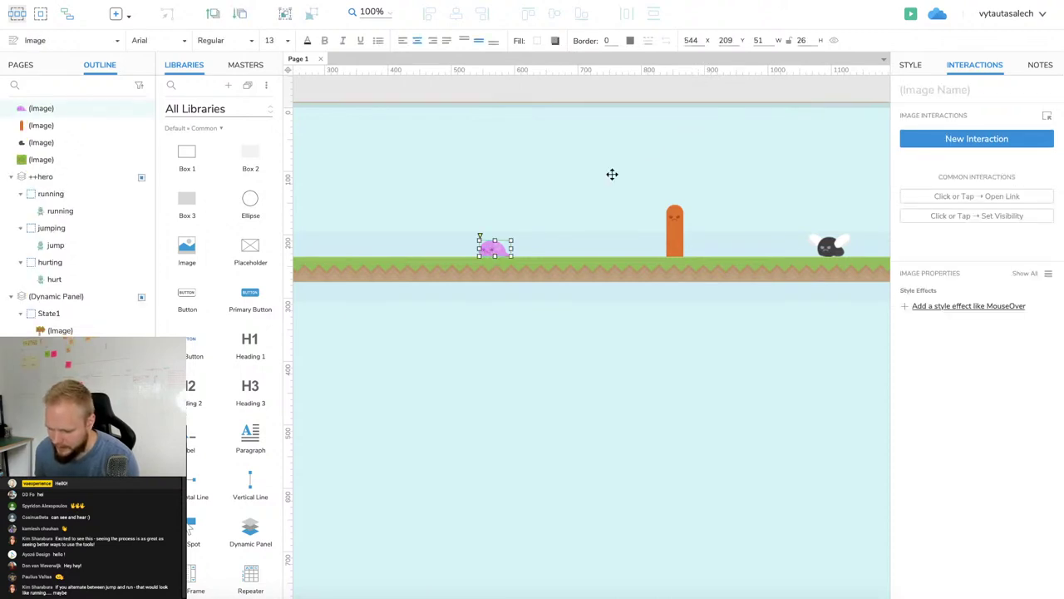
right_click(496, 248)
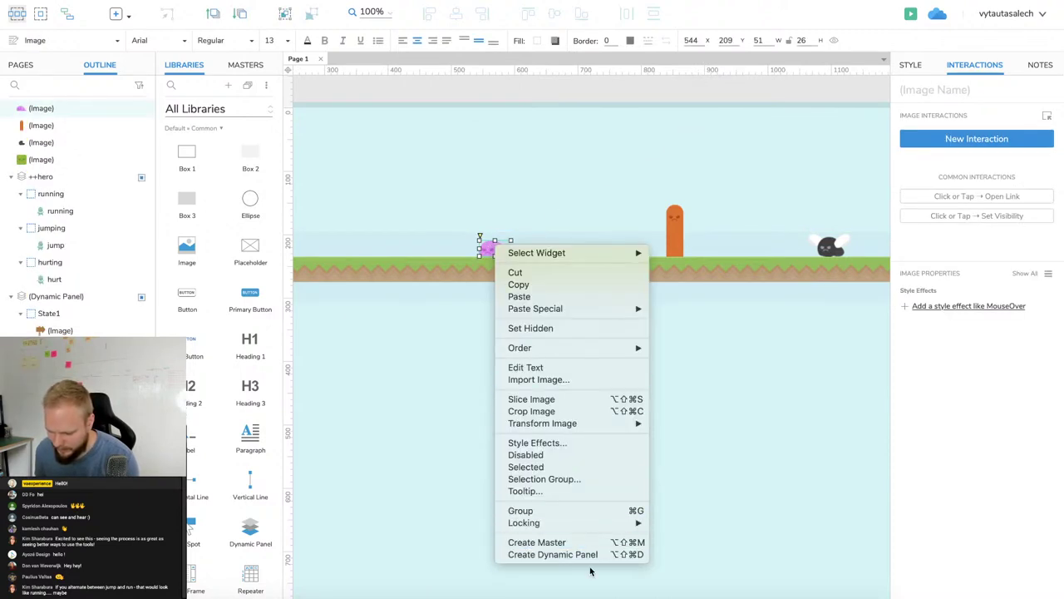
left_click(617, 553)
type("++Enemy")
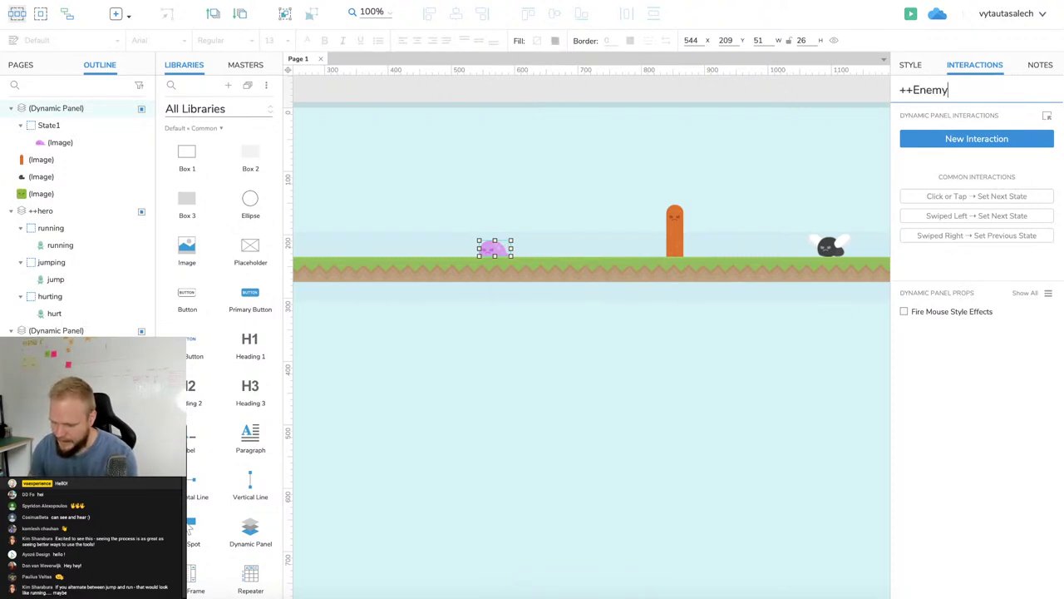
type("1")
left_click(593, 352)
scroll(620, 378, "left", 5)
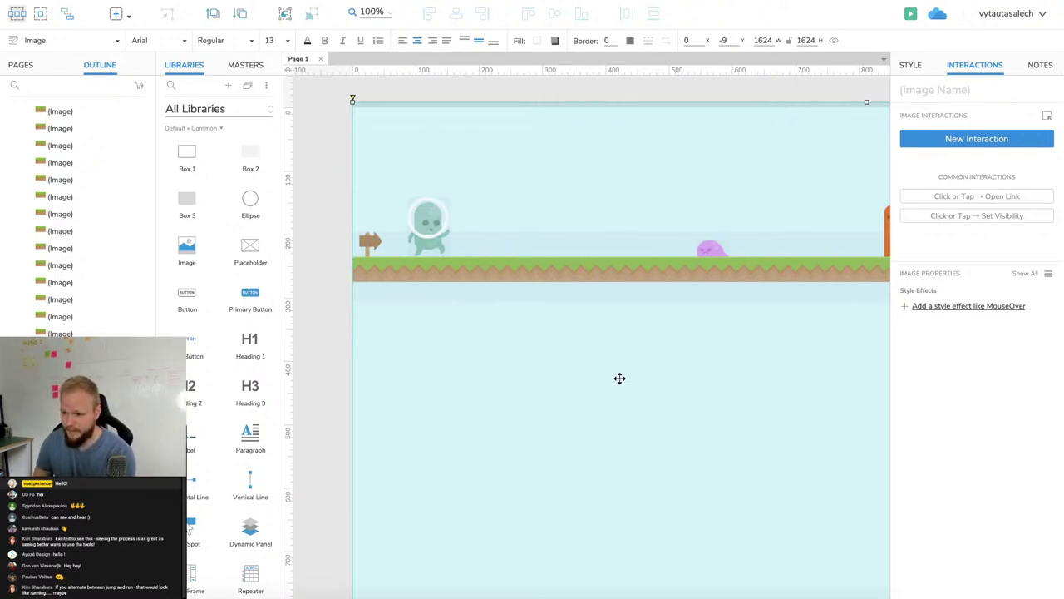
left_click(724, 242)
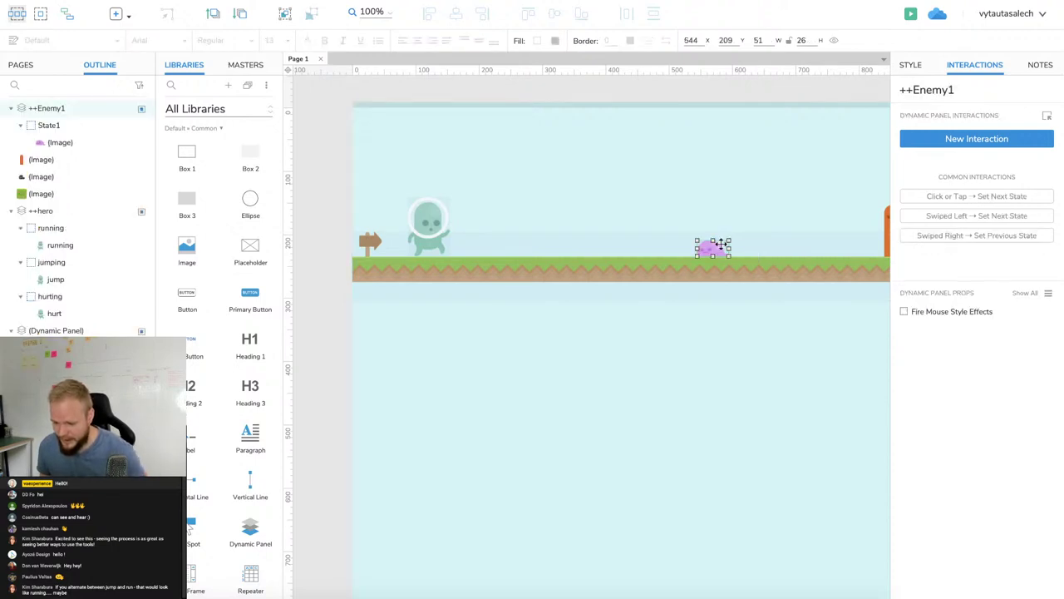
left_click(680, 263)
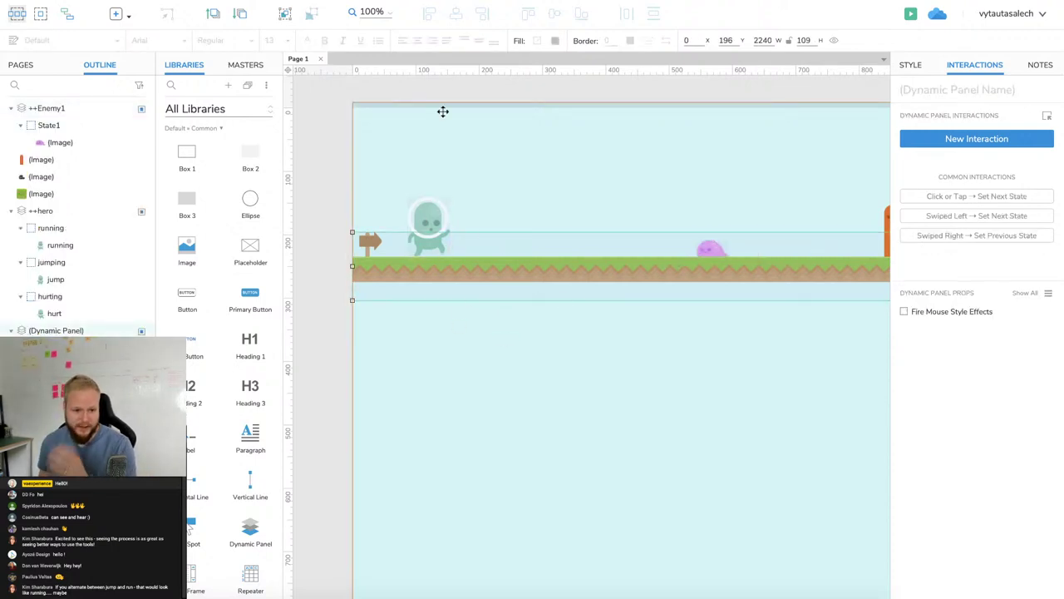
left_click(525, 98)
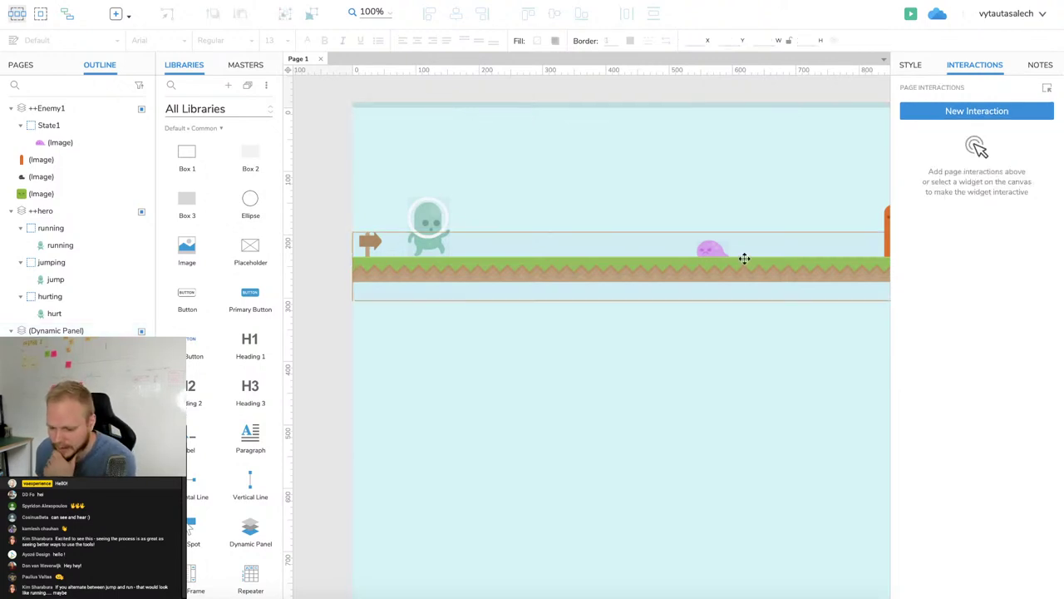
left_click(713, 248)
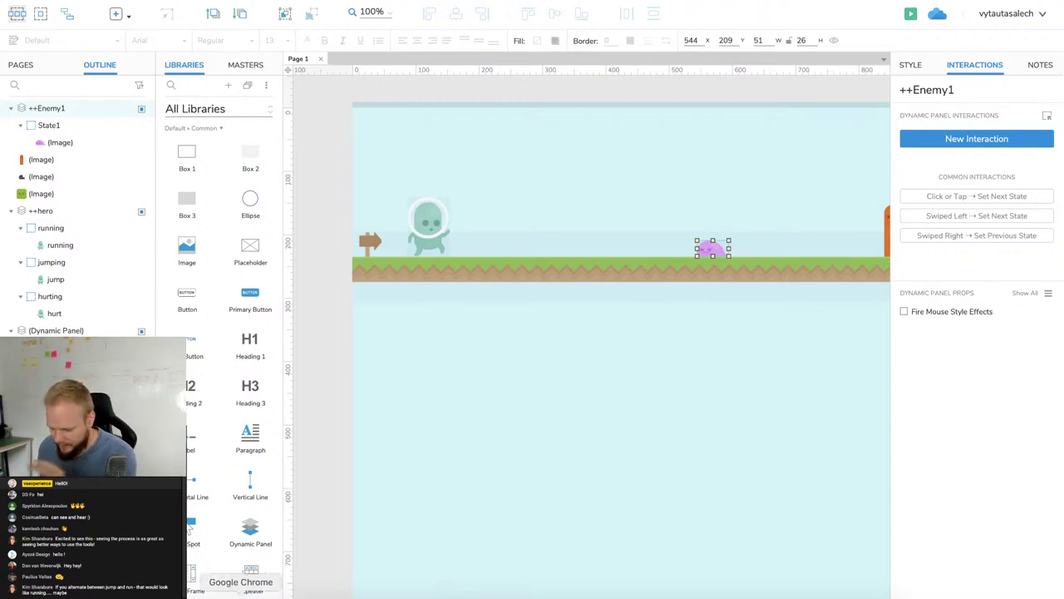
Switch to the Miro board, look over the game layout and its dynamic panel notes, and return to the Axure prototype.
left_click(815, 595)
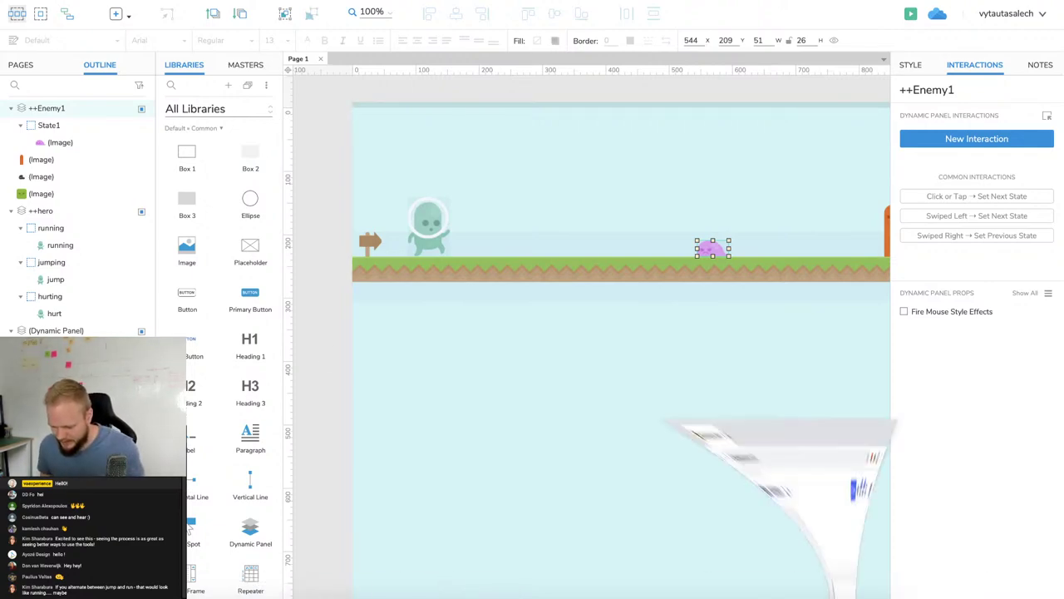
scroll(258, 381, "up", 5)
scroll(102, 131, "down", 3)
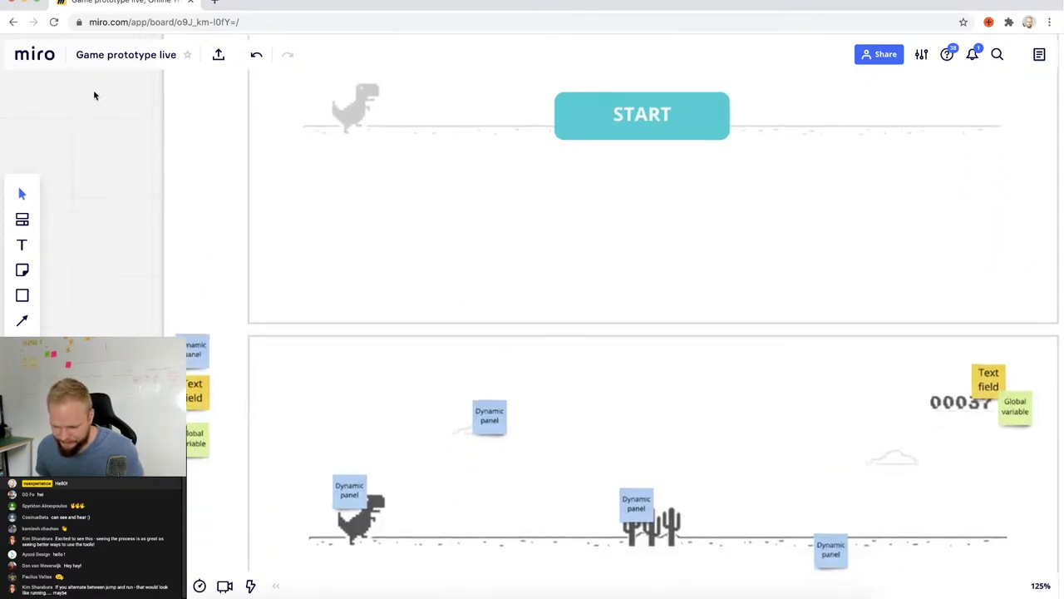
left_click(26, 2)
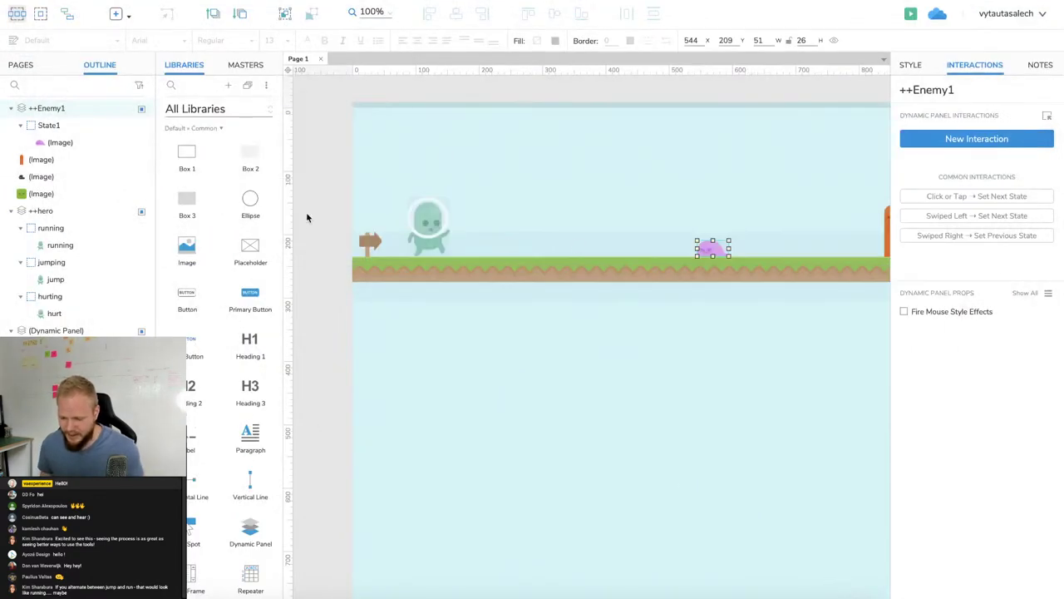
Add a Page Loaded interaction to the page with a Move action that targets ++Enemy1 and moves it By an offset.
left_click(324, 199)
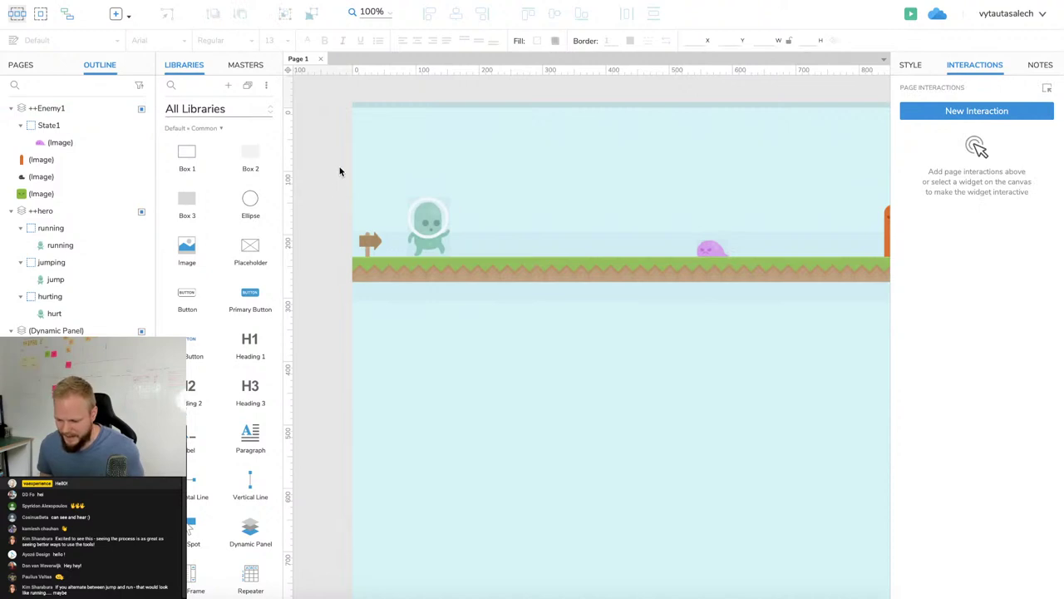
left_click(964, 115)
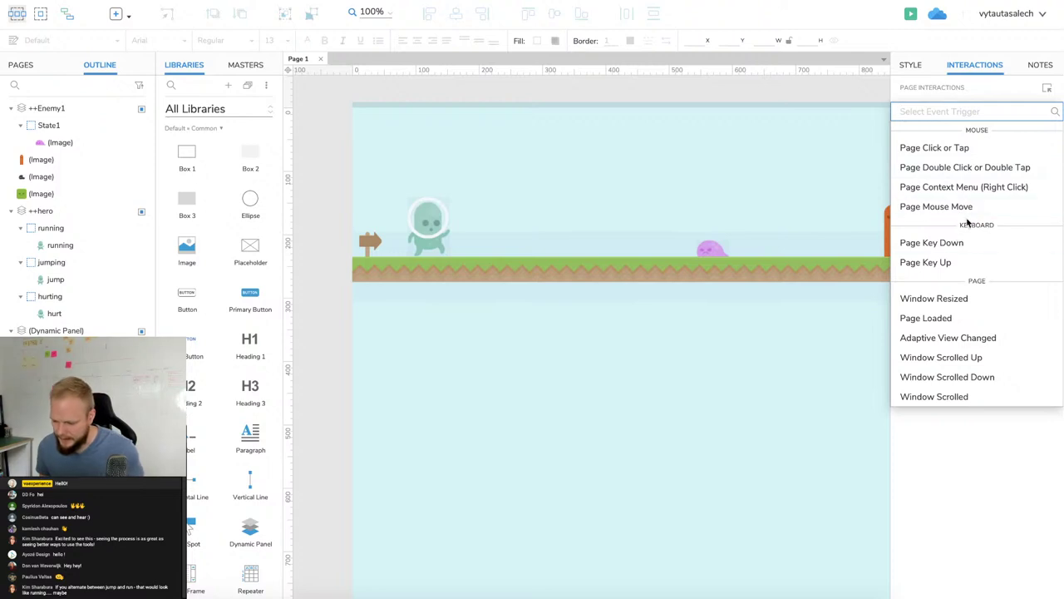
left_click(952, 318)
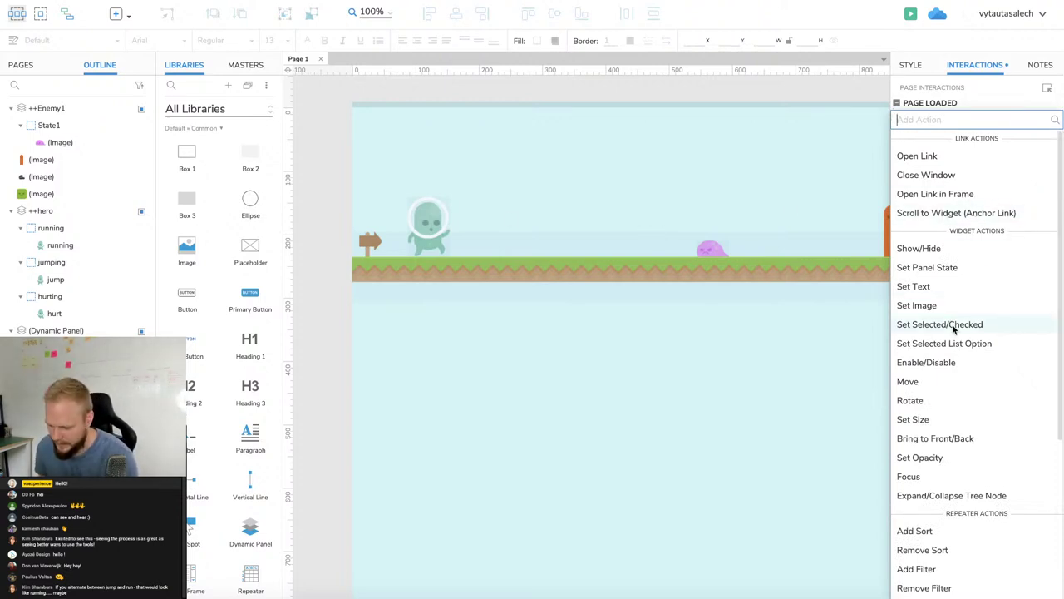
left_click(919, 383)
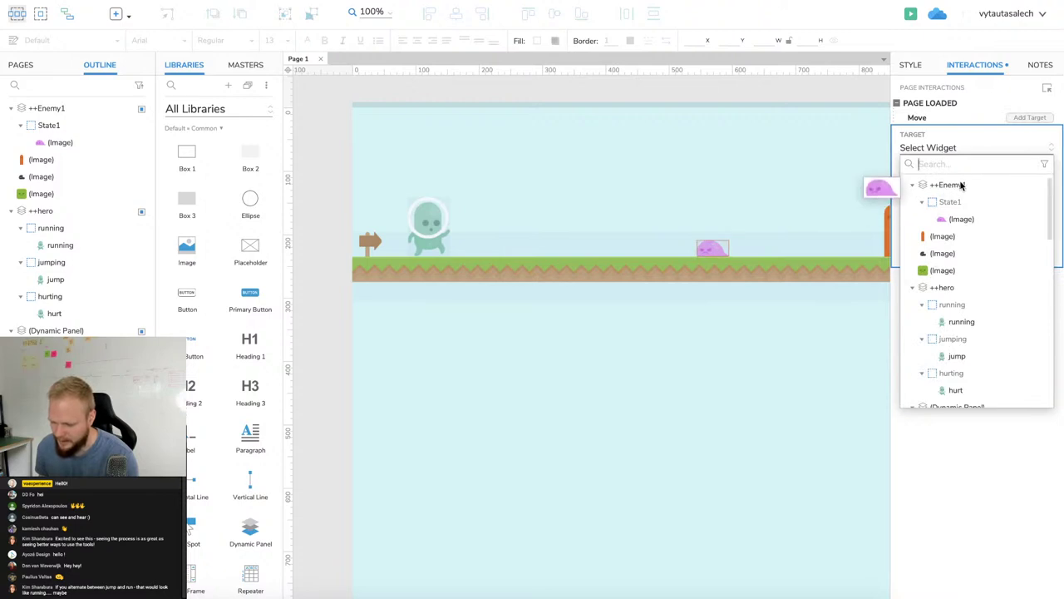
left_click(949, 185)
left_click(919, 197)
left_click(915, 233)
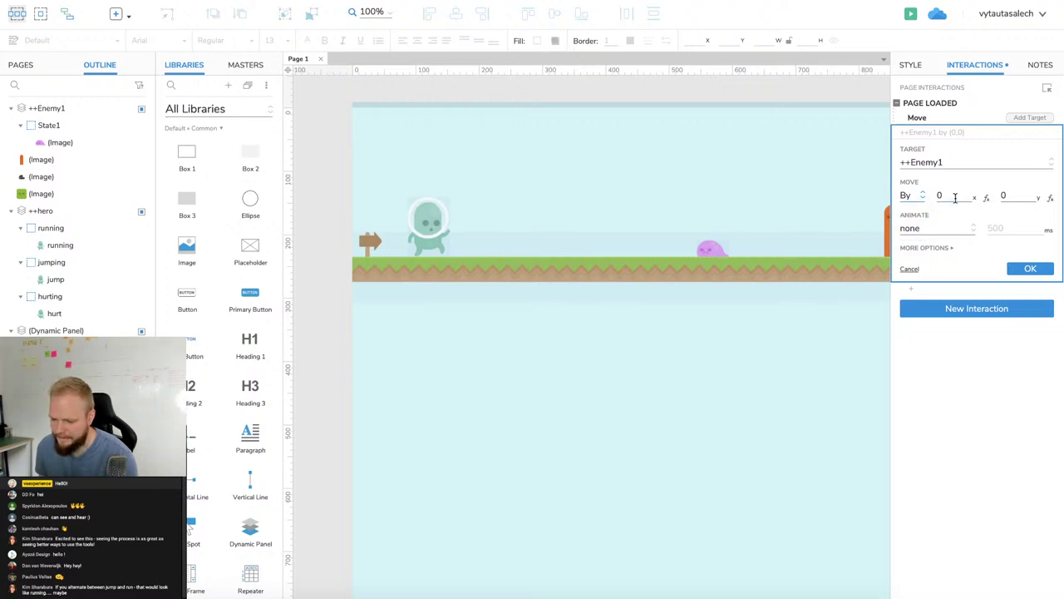
Set the page-load move of ++Enemy1 to -55 horizontally with linear animation over 500 ms, and preview the page in the browser.
left_click(957, 194)
type("-")
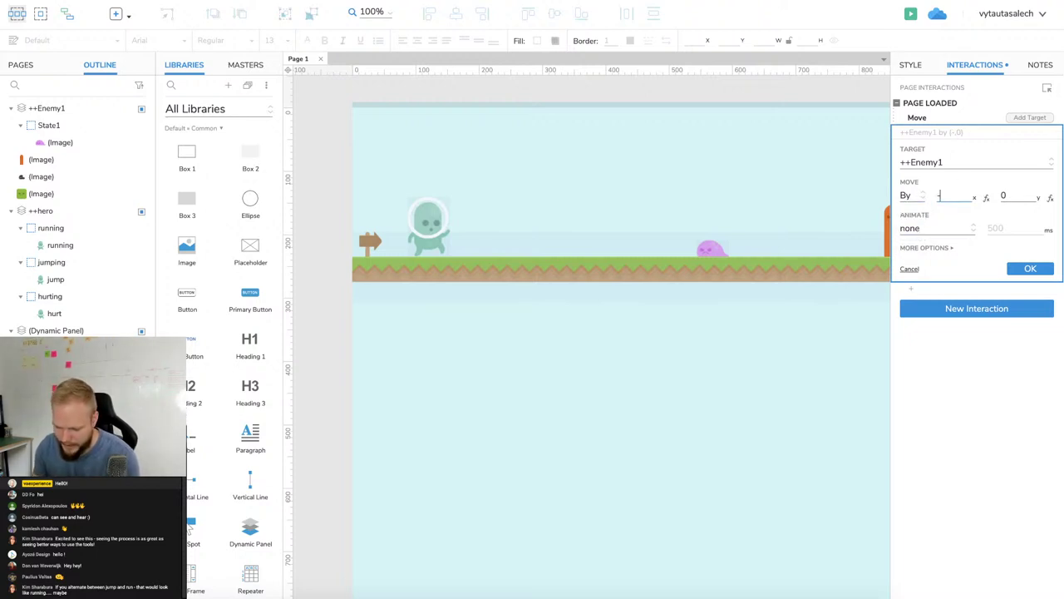
type("55")
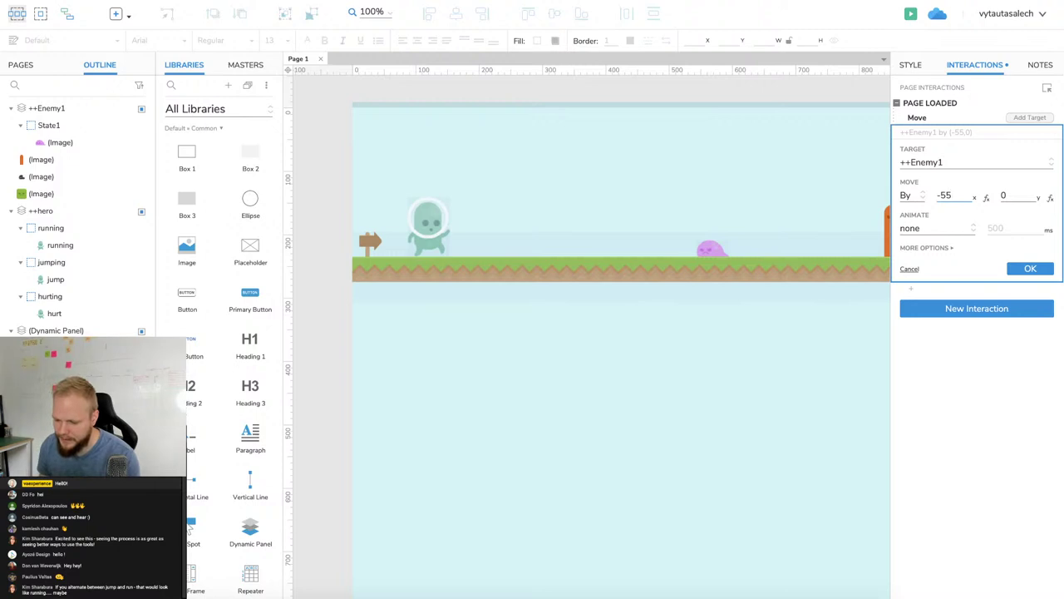
left_click(942, 230)
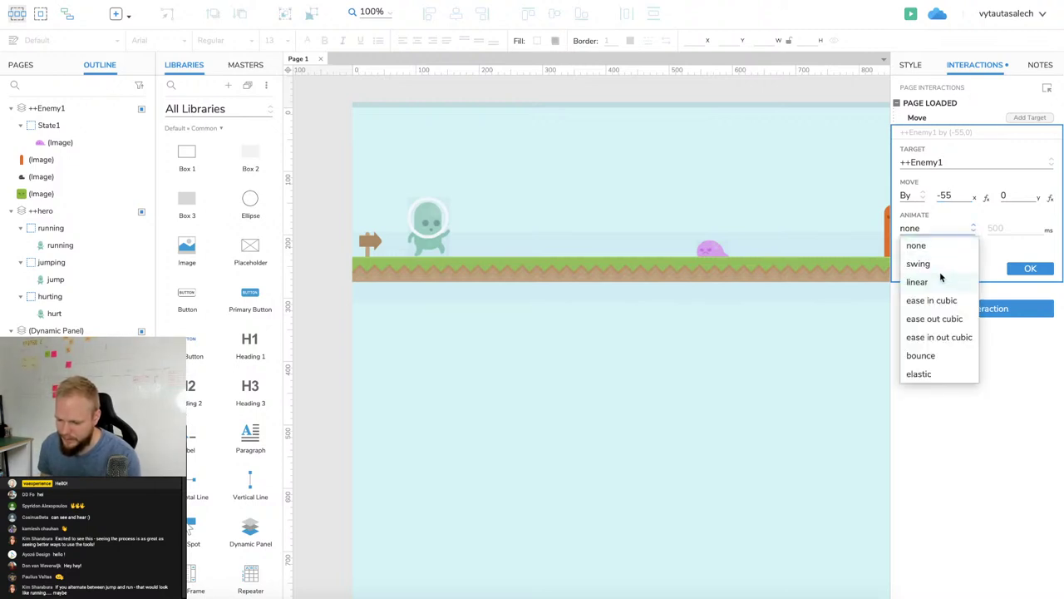
left_click(941, 282)
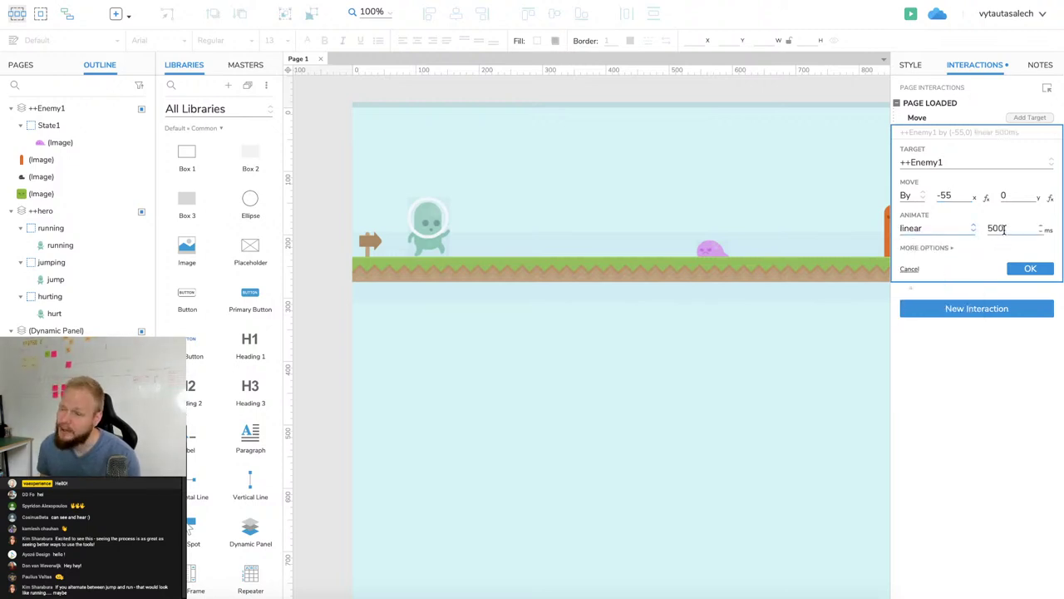
left_click(1036, 267)
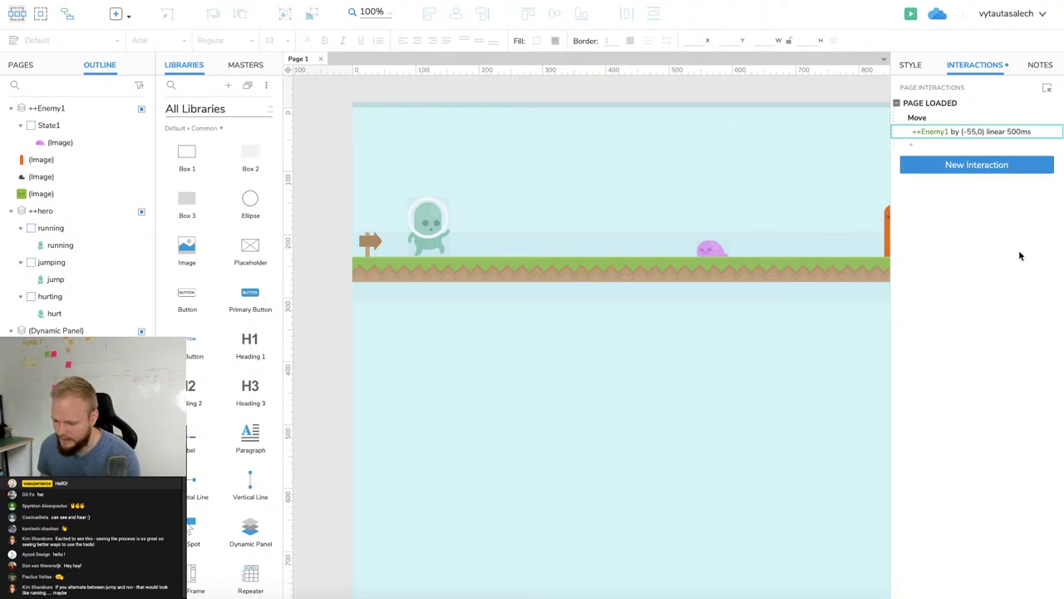
left_click(910, 14)
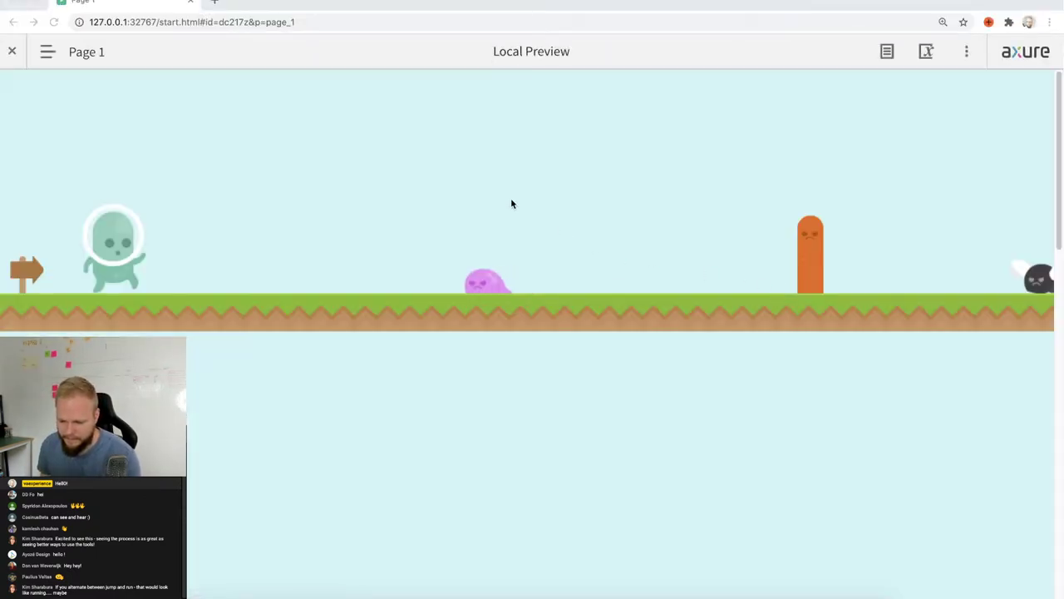
left_click(191, 3)
Give the purple slime panel a Moved interaction with a Move action that targets ++Enemy1 and uses the By option.
left_click(705, 249)
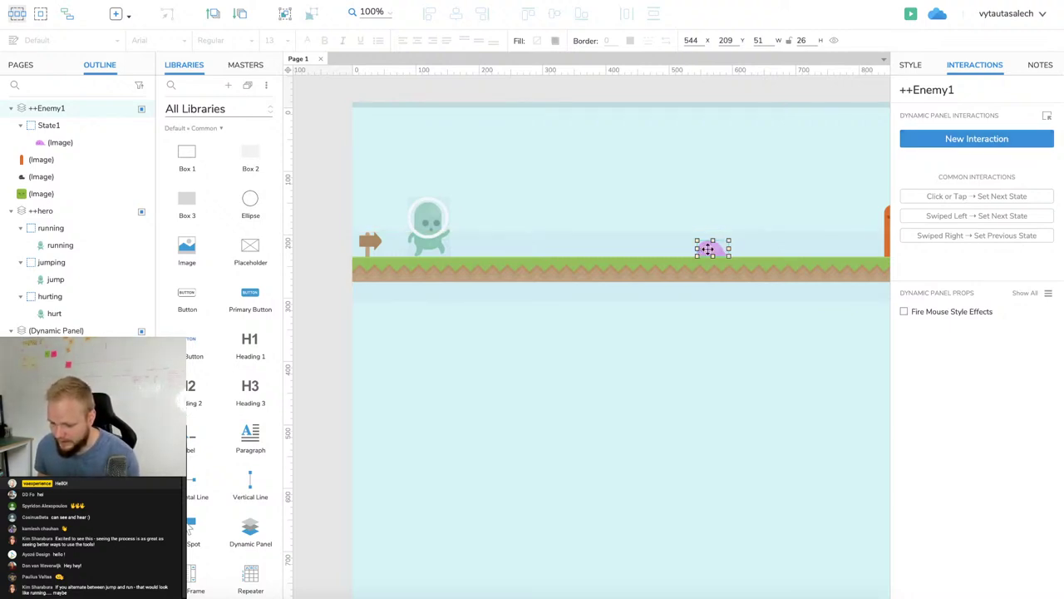
left_click(993, 146)
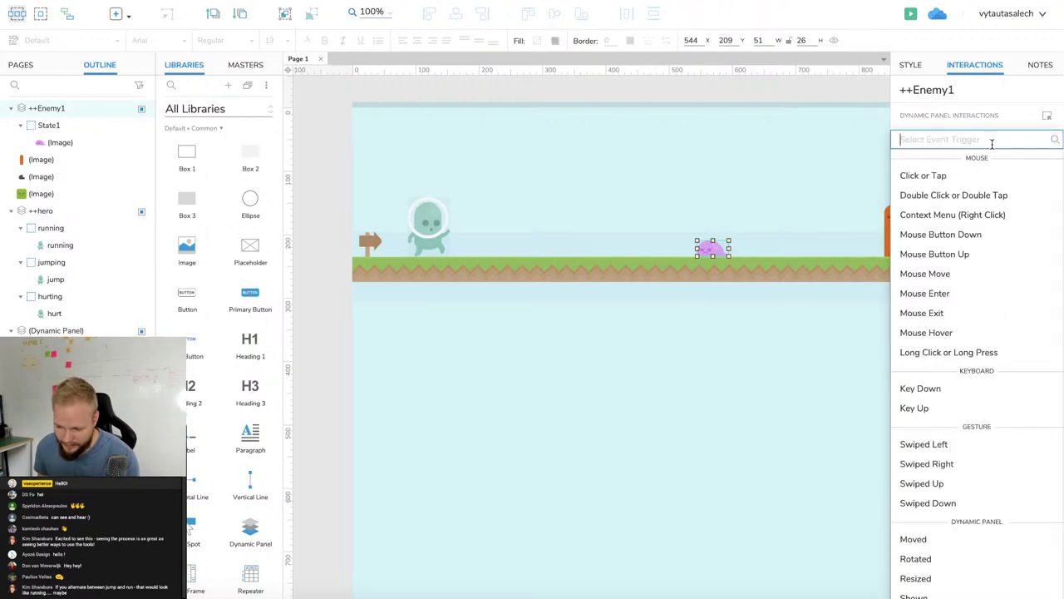
left_click(916, 540)
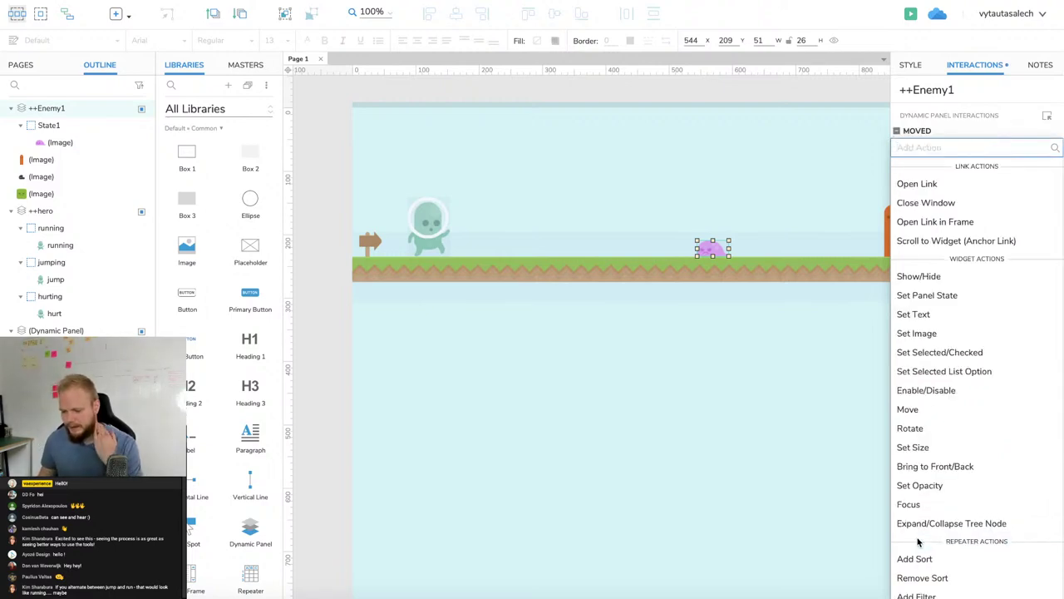
left_click(918, 414)
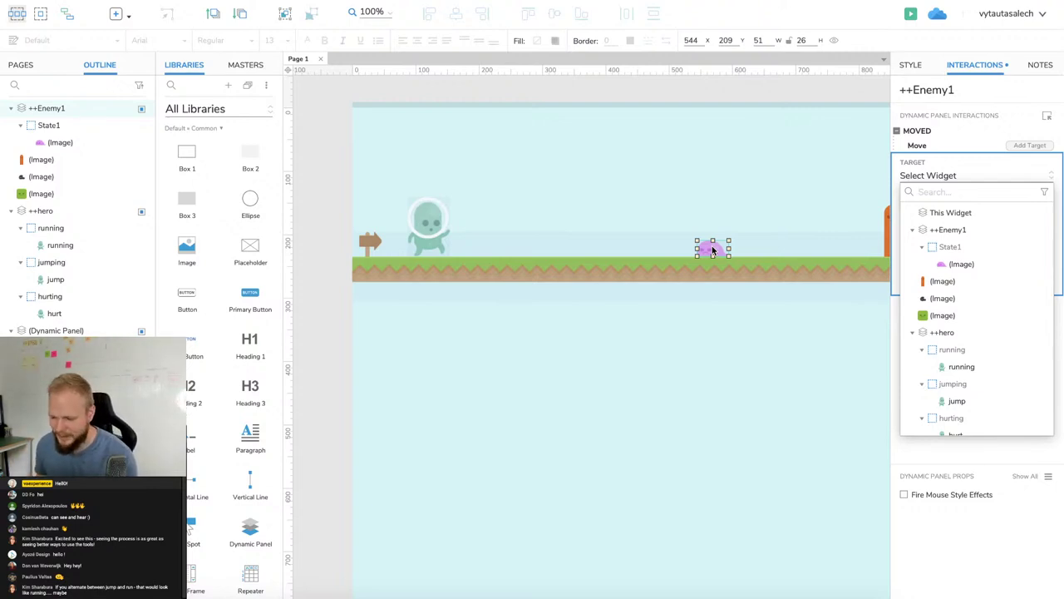
left_click(949, 230)
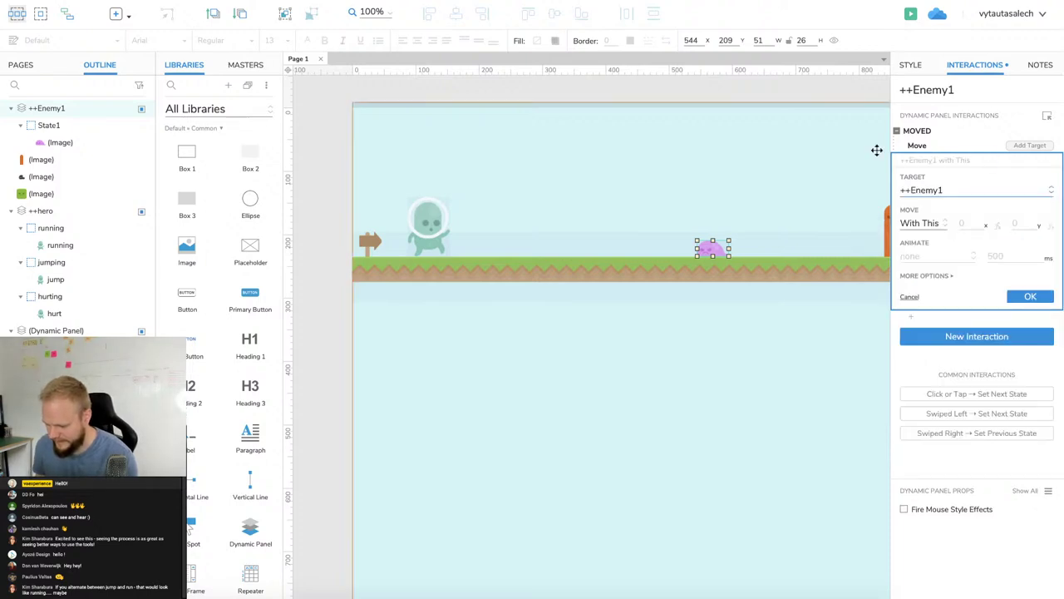
left_click(943, 223)
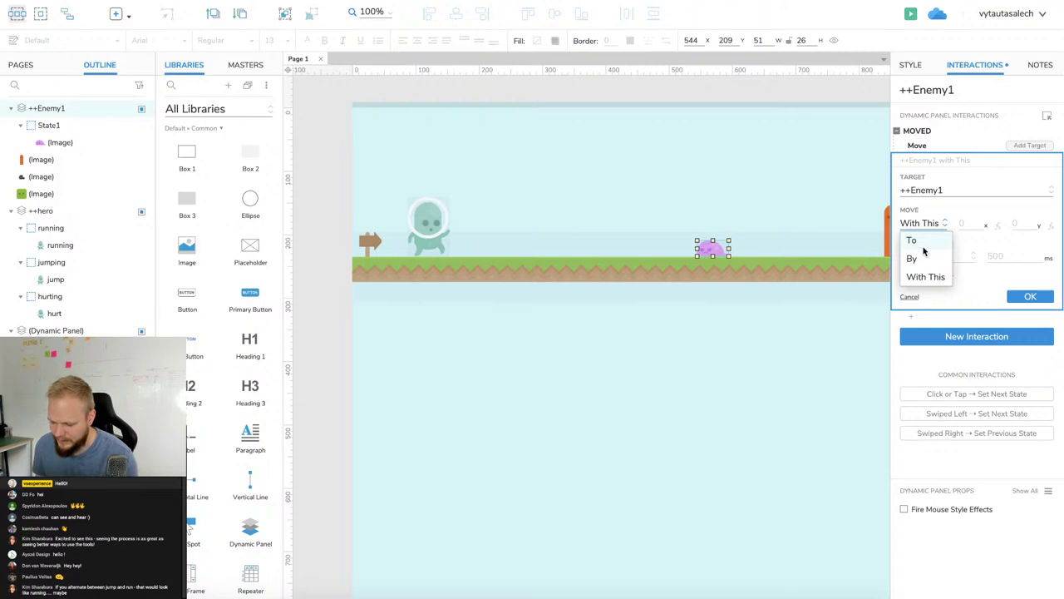
left_click(927, 260)
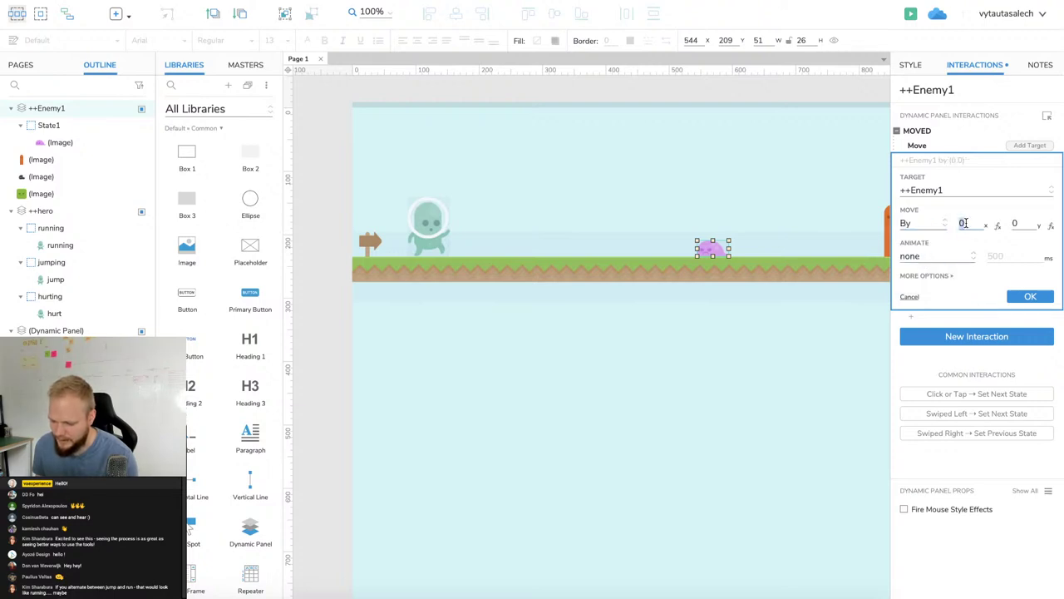
Set the Moved action of ++Enemy1 to -55 horizontally with linear animation over 500 ms, and preview the repeating movement in the browser.
type("-55")
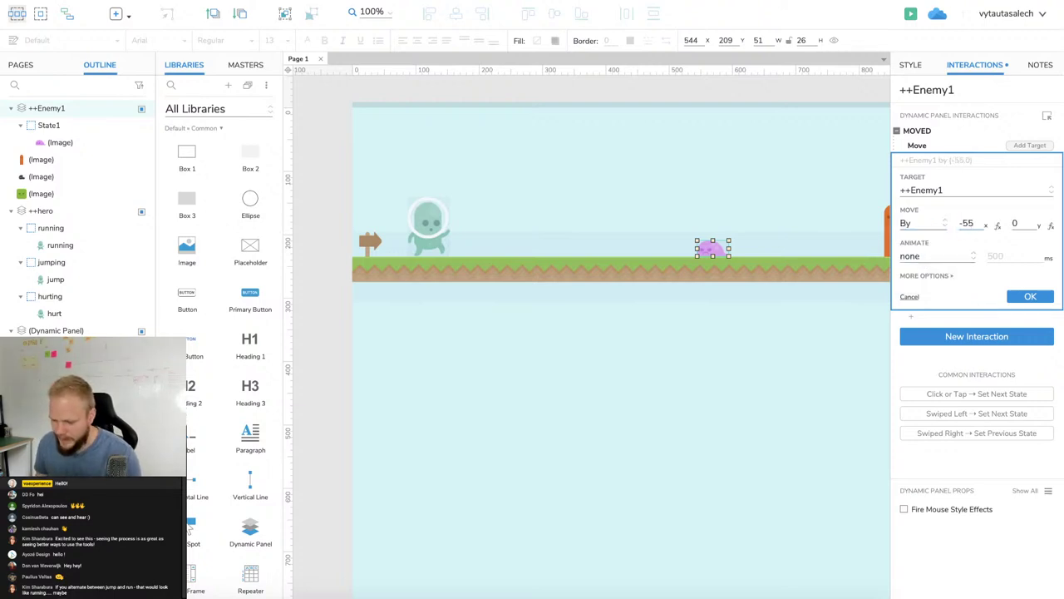
left_click(968, 258)
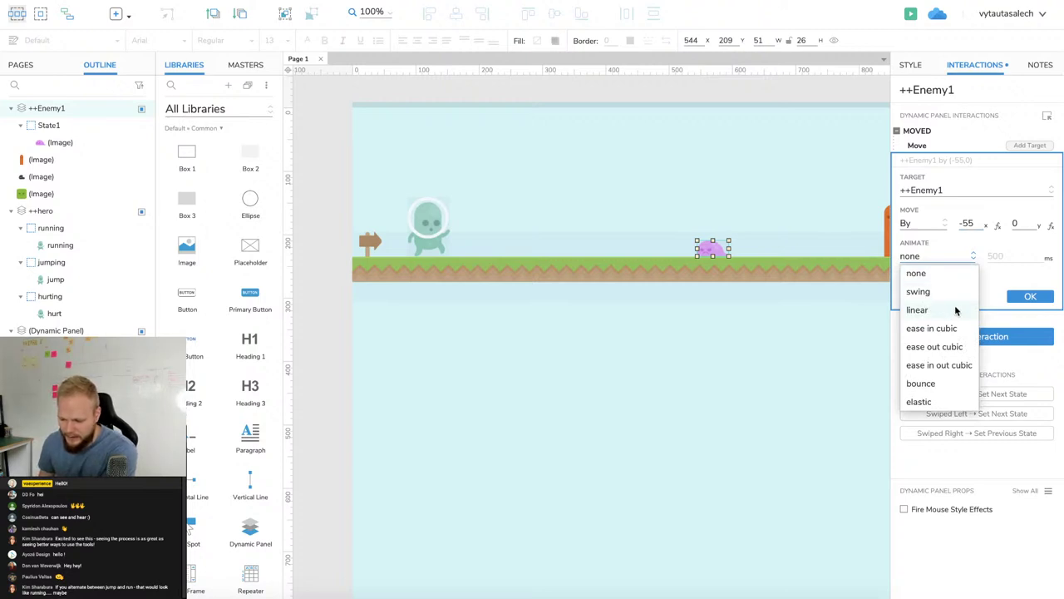
left_click(956, 307)
left_click(1038, 297)
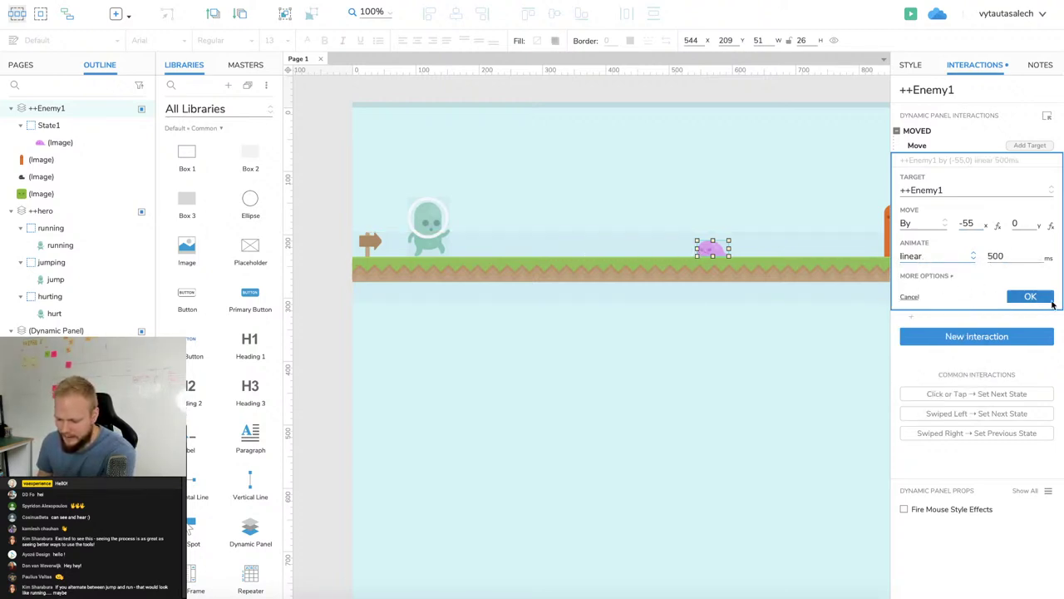
left_click(1045, 301)
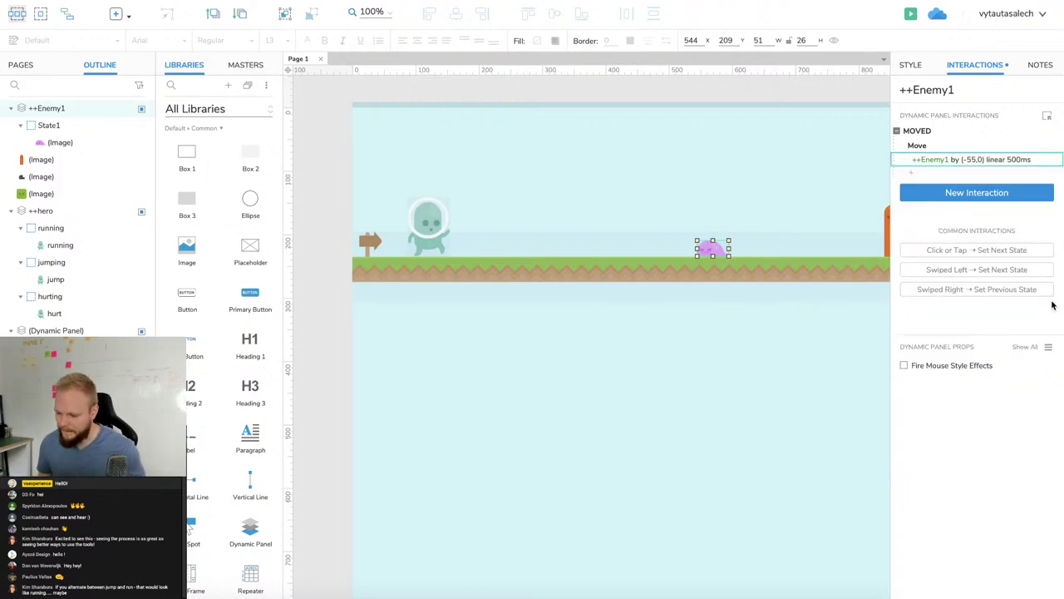
left_click(911, 15)
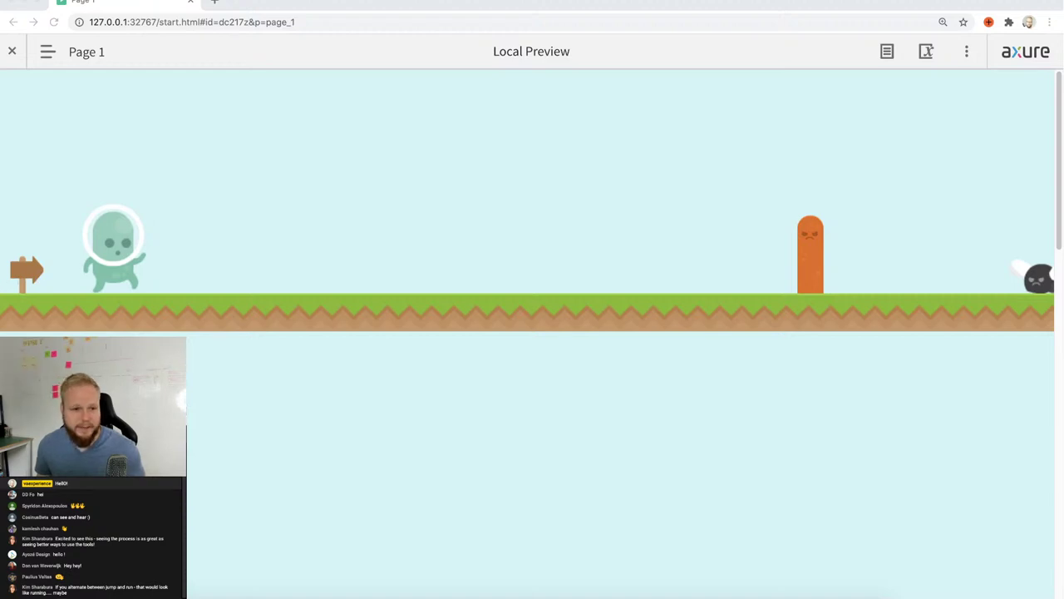
left_click(192, 3)
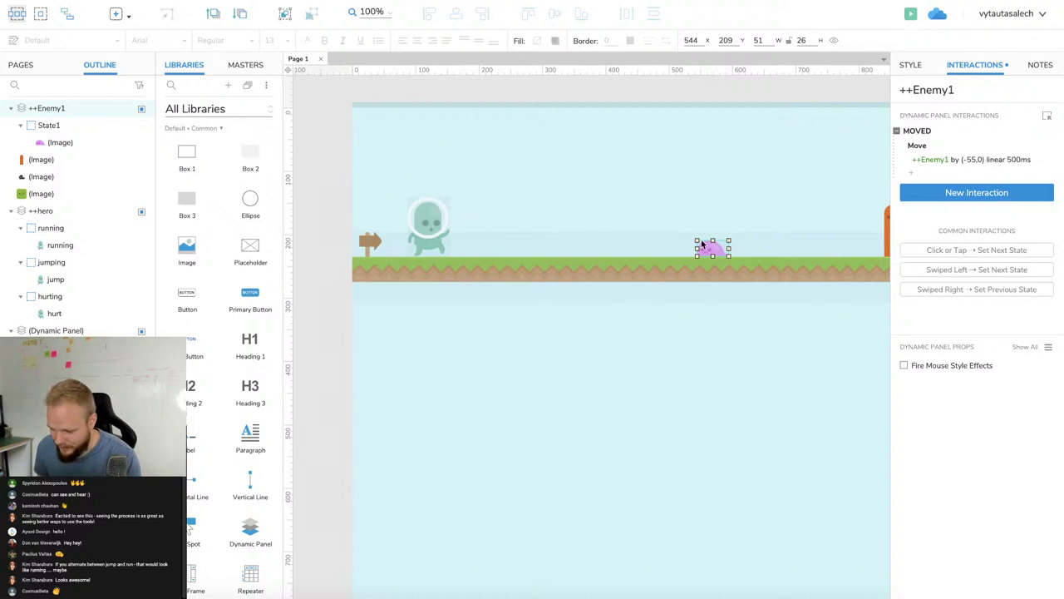
left_click(719, 113)
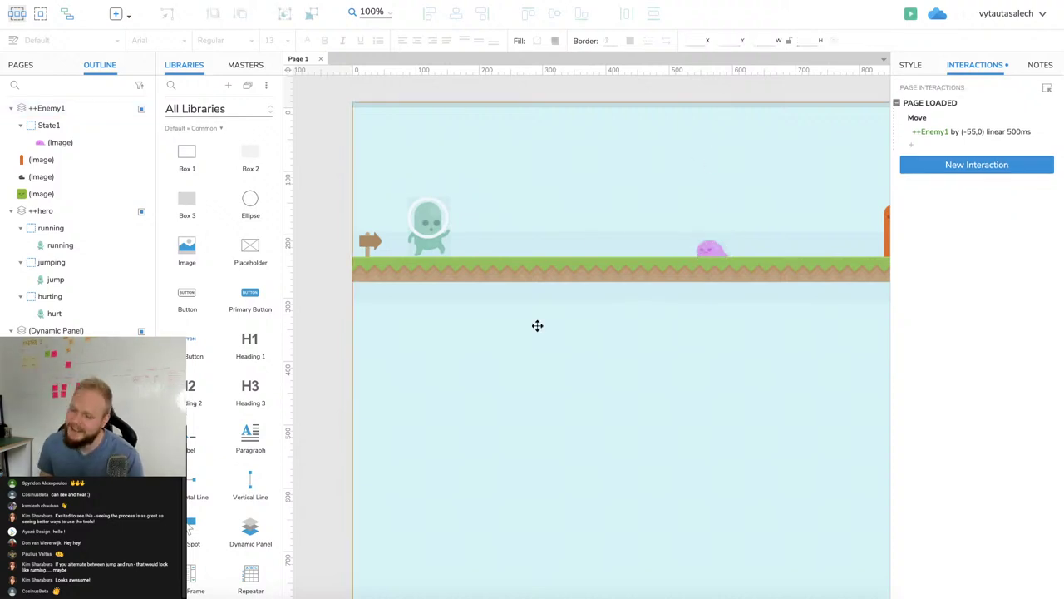
left_click(520, 275)
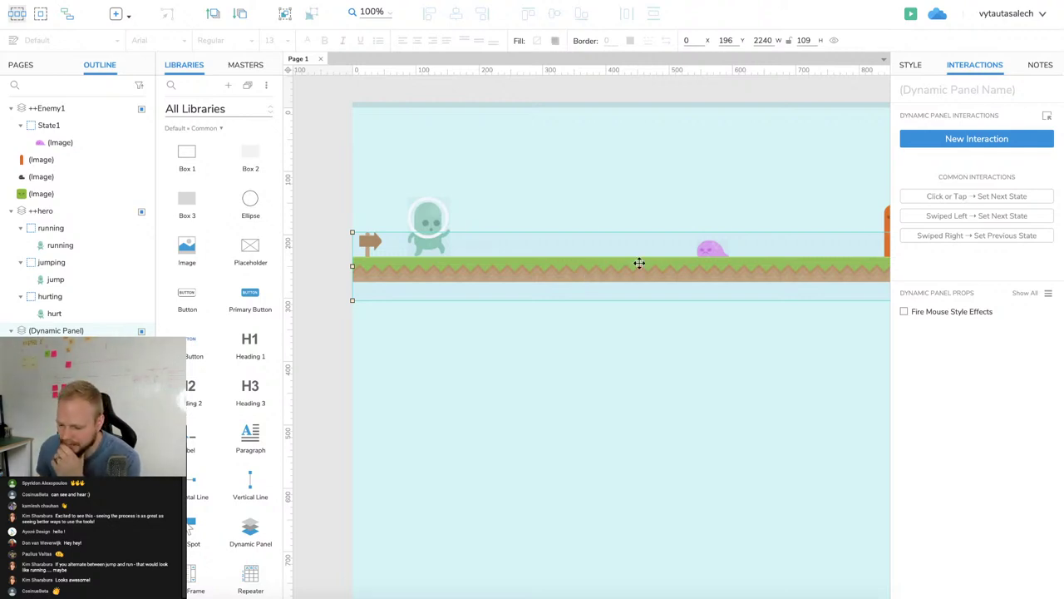
left_click(875, 134)
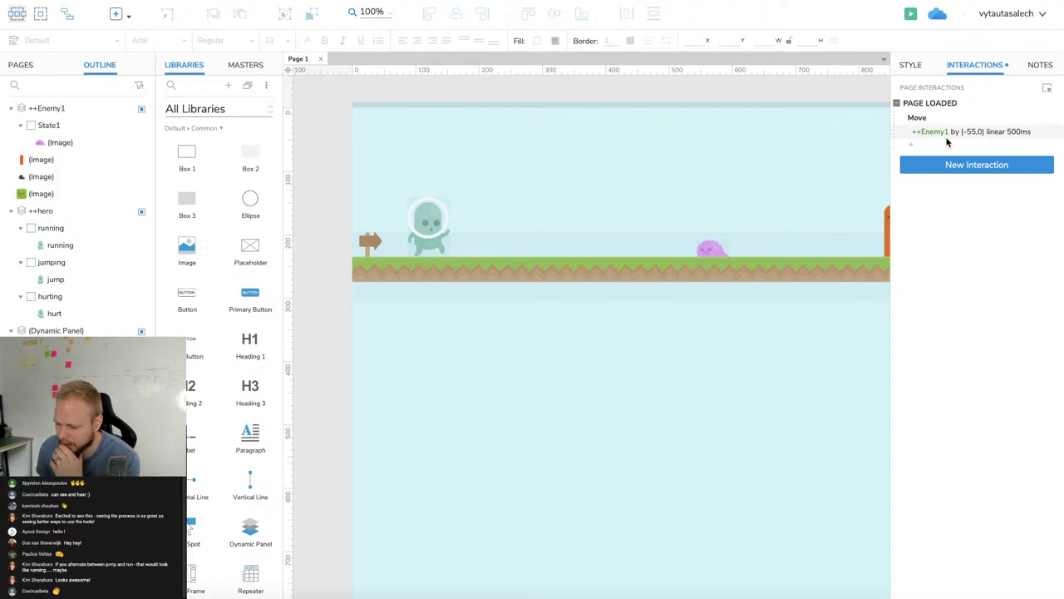
Add a second Move action to the Page Loaded interaction, targeting the dynamic panel that holds the ground tiles.
left_click(918, 145)
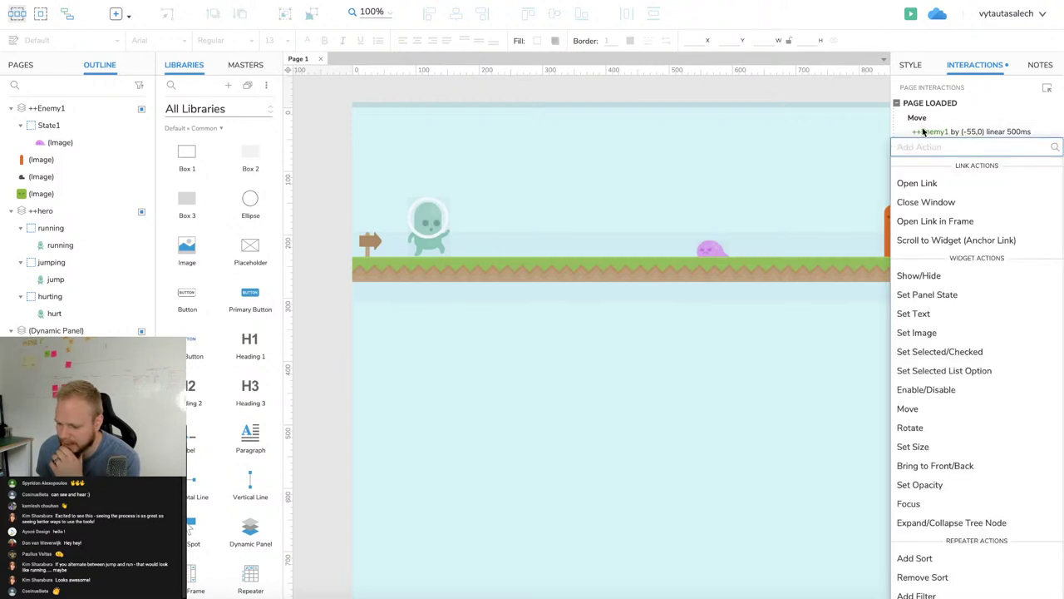
left_click(914, 409)
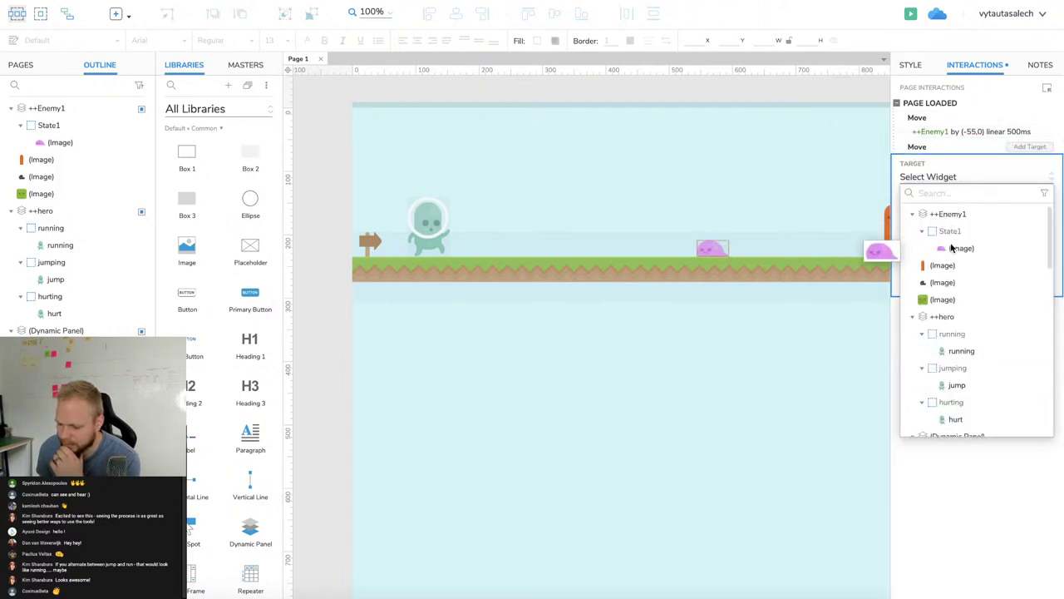
scroll(952, 399, "down", 10)
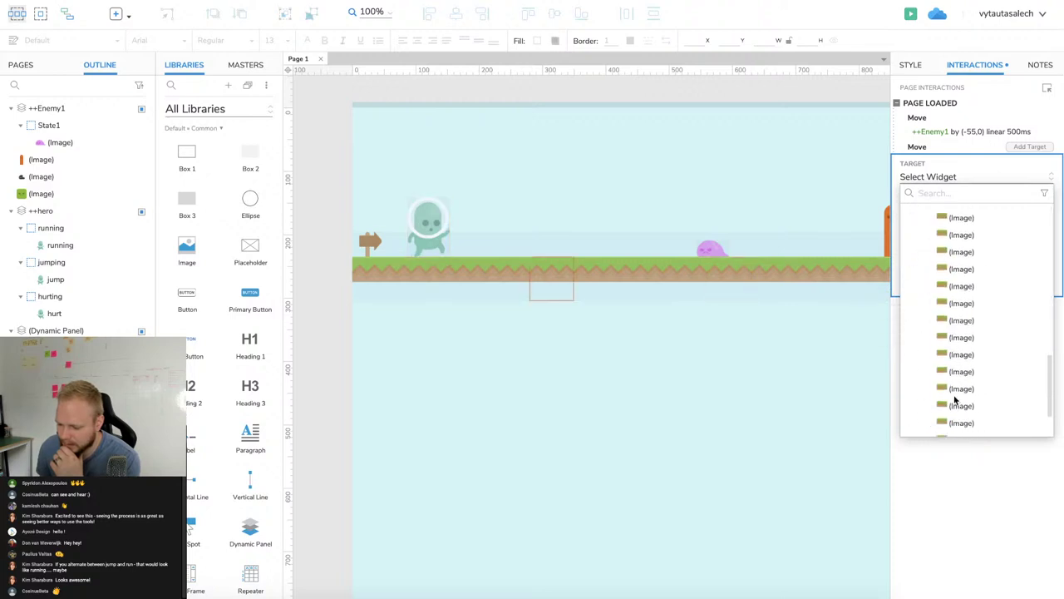
scroll(956, 391, "up", 5)
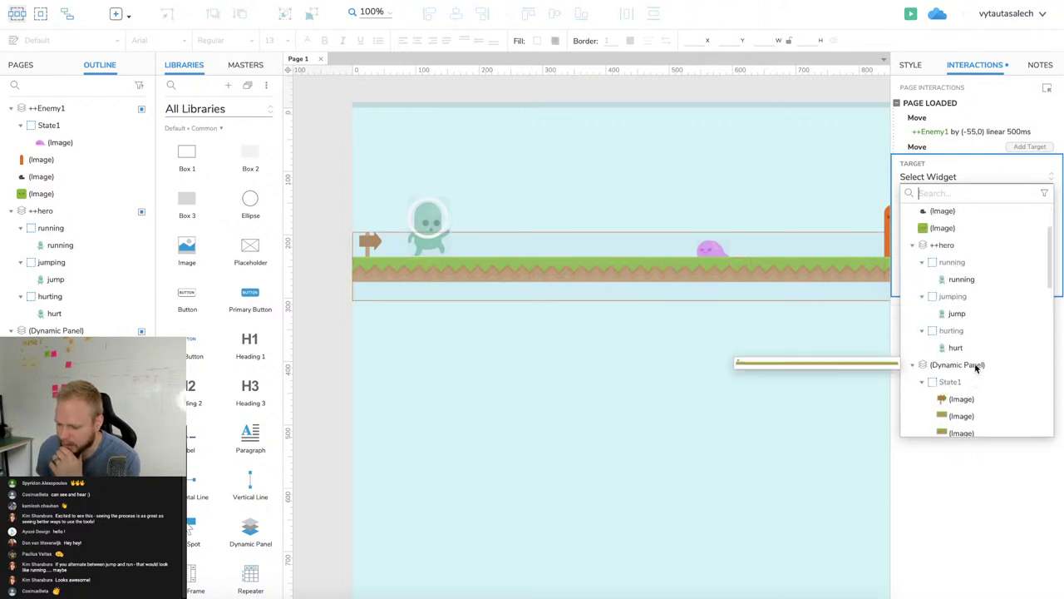
left_click(956, 365)
Rename the ground's dynamic panel as ++backgroundbit.
left_click(537, 247)
left_click(962, 92)
type("++")
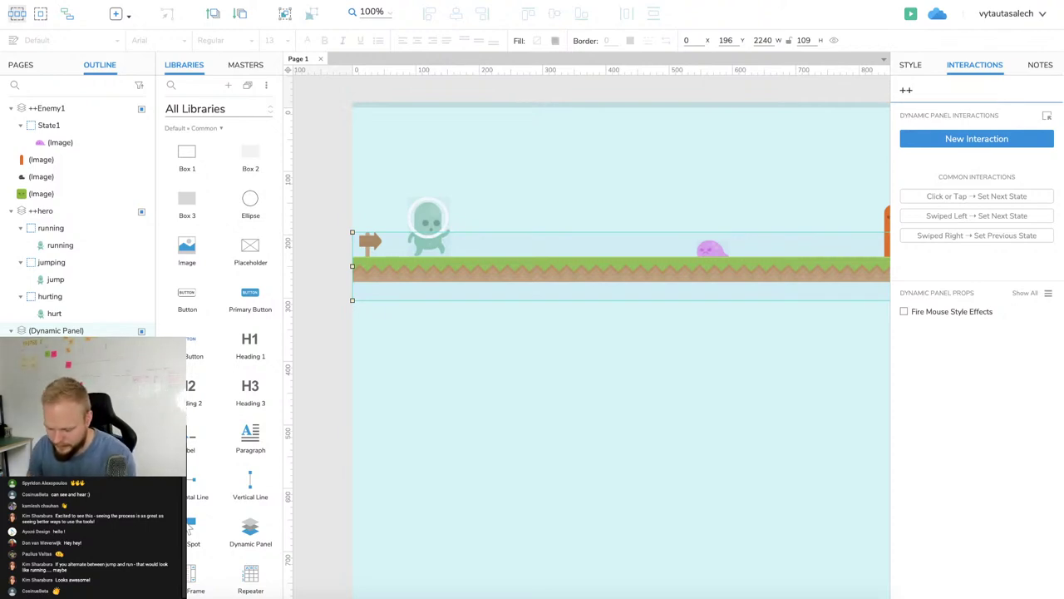
type("background")
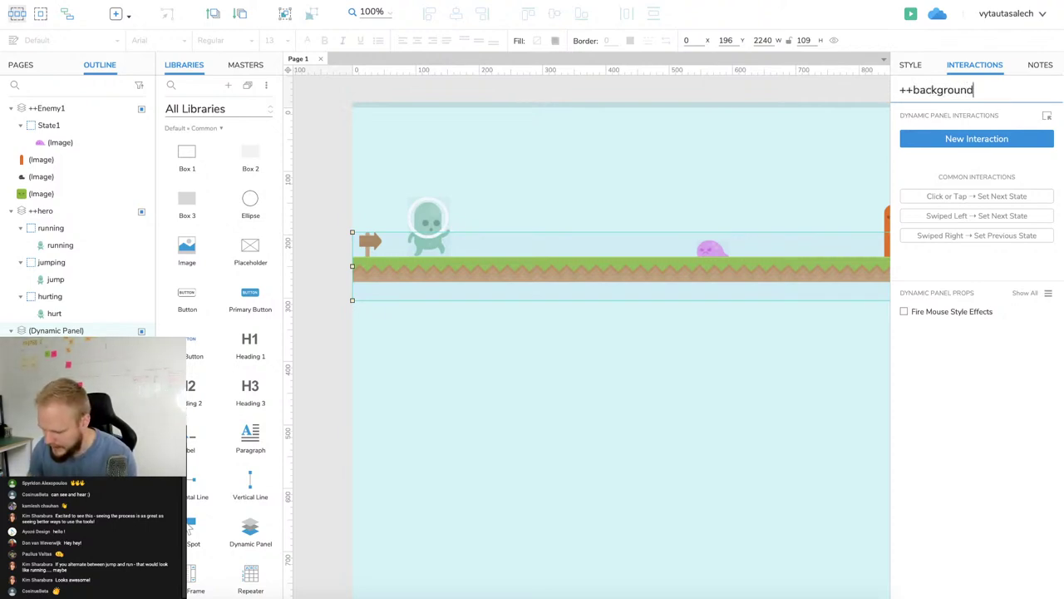
type("bi")
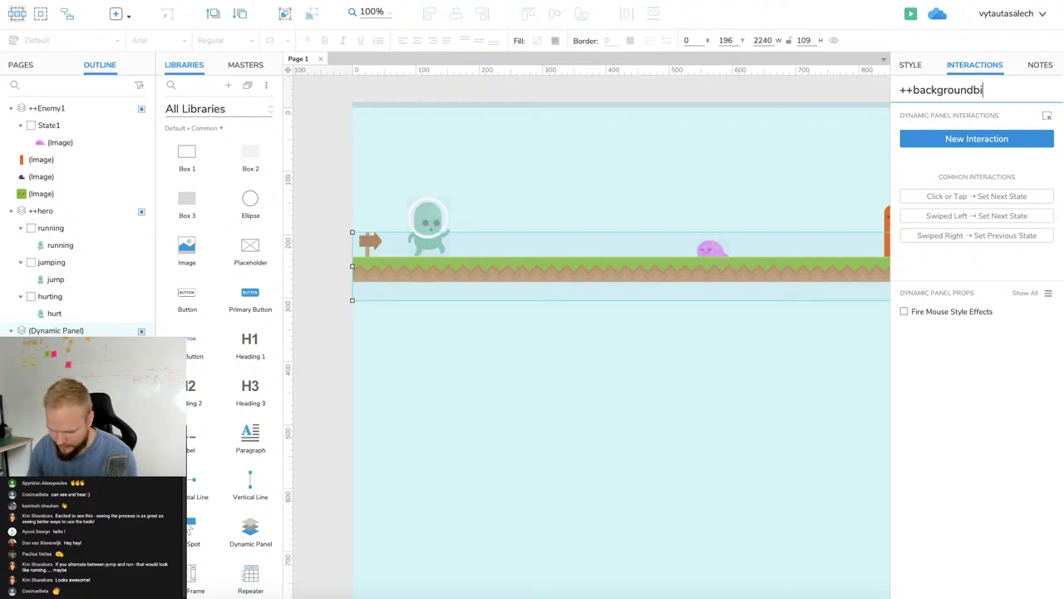
type("t")
left_click(560, 261)
left_click(560, 264)
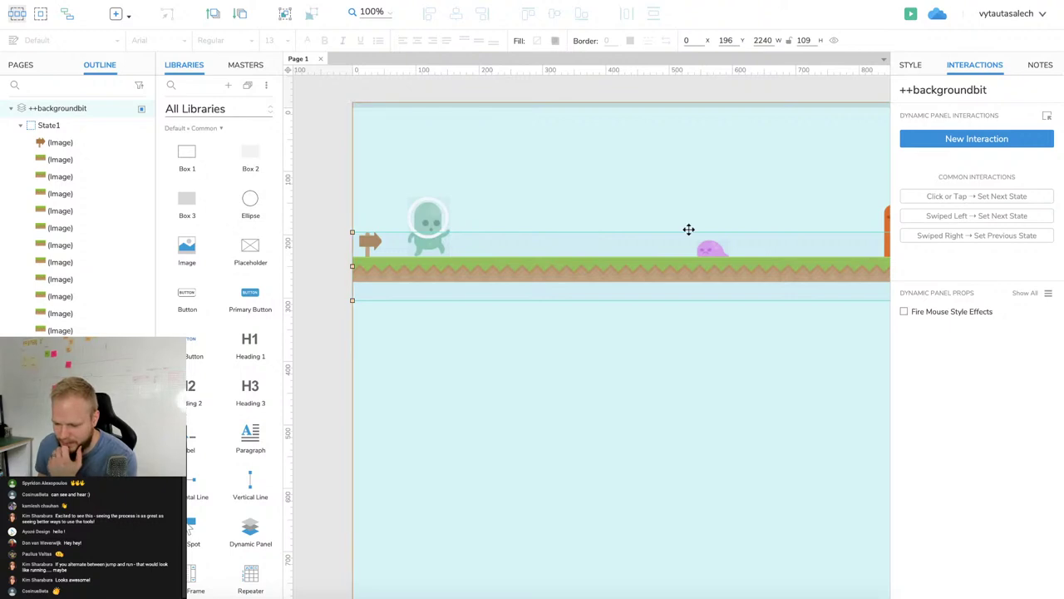
Set the page-load move of ++backgroundbit to -50 horizontally with linear animation over 500 ms.
left_click(710, 250)
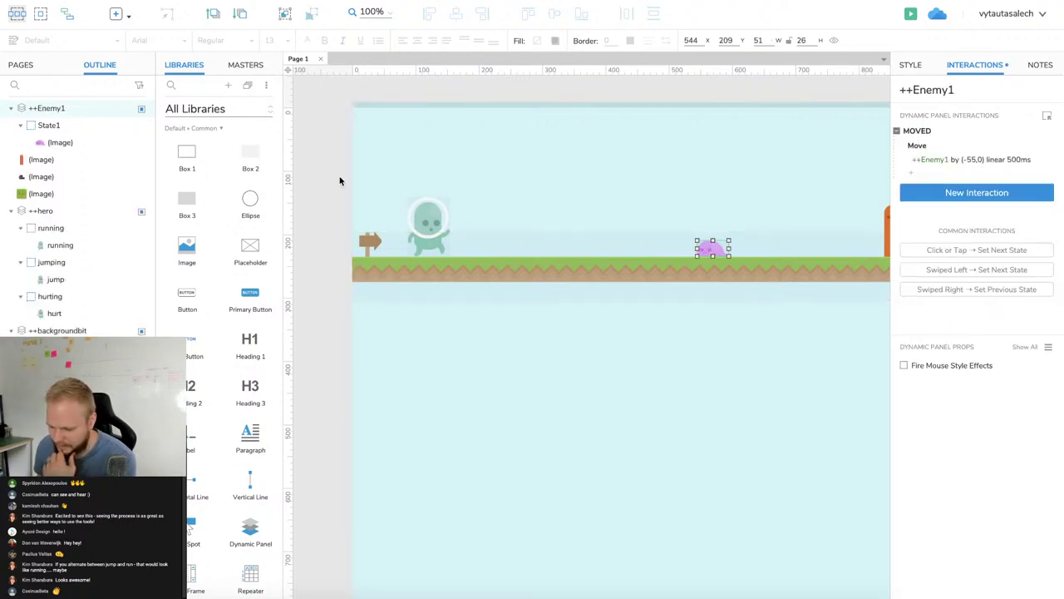
left_click(419, 186)
left_click(952, 163)
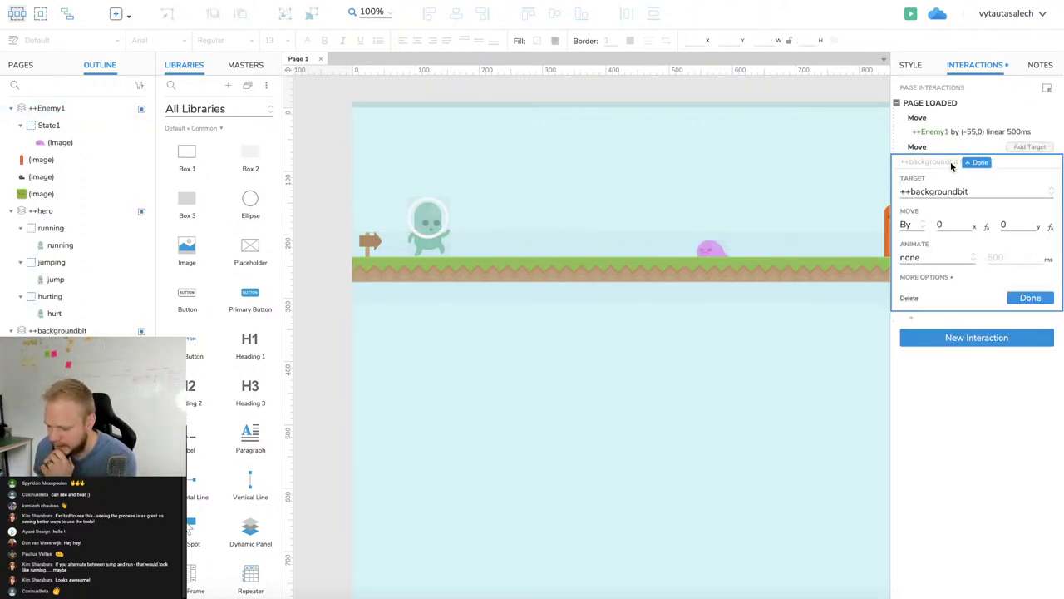
left_click(960, 222)
key("BackSpace")
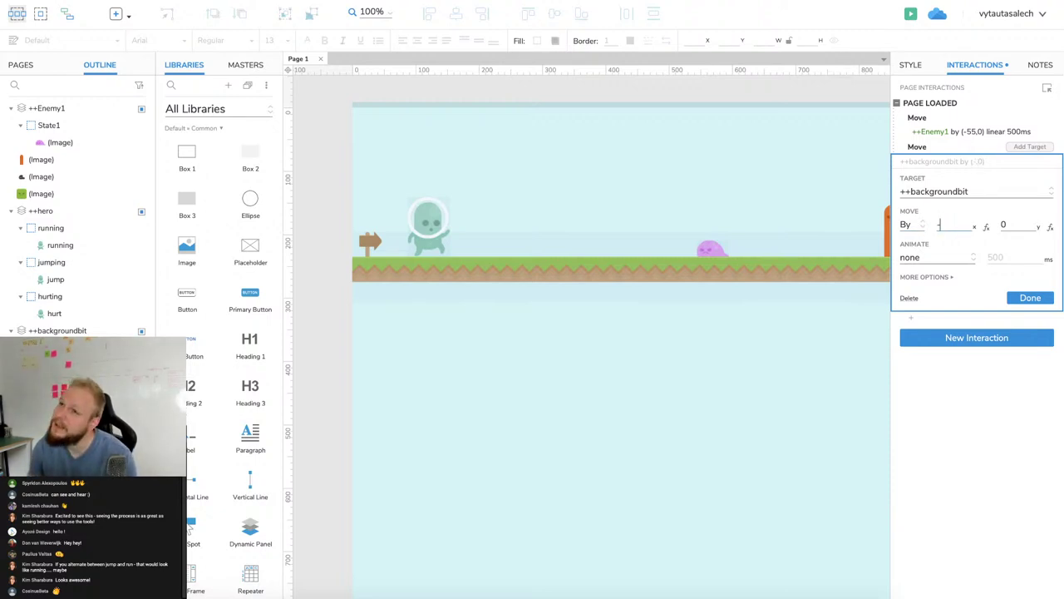
type("-50")
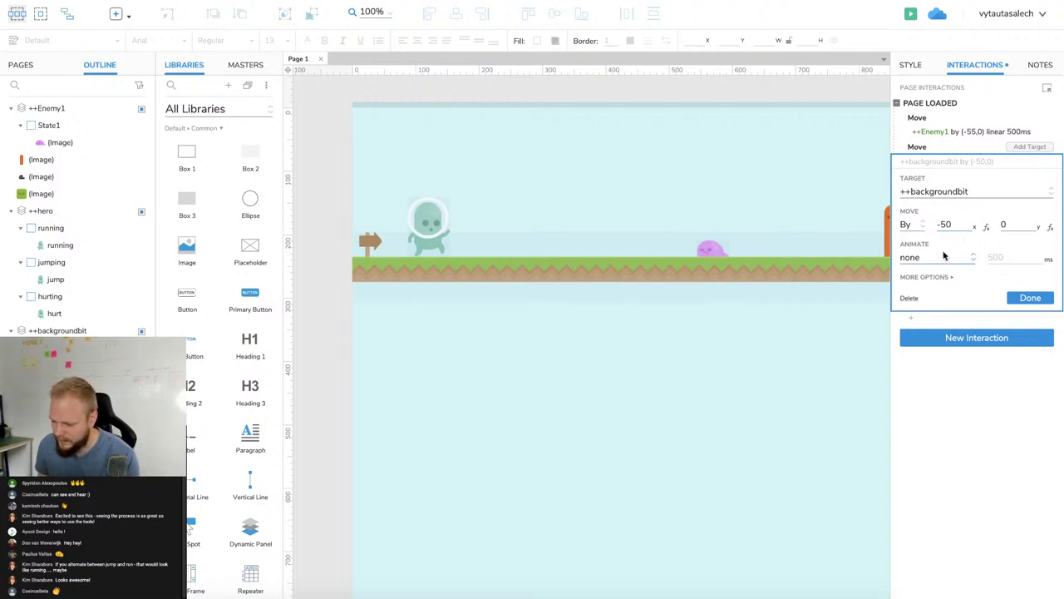
left_click(946, 260)
left_click(944, 312)
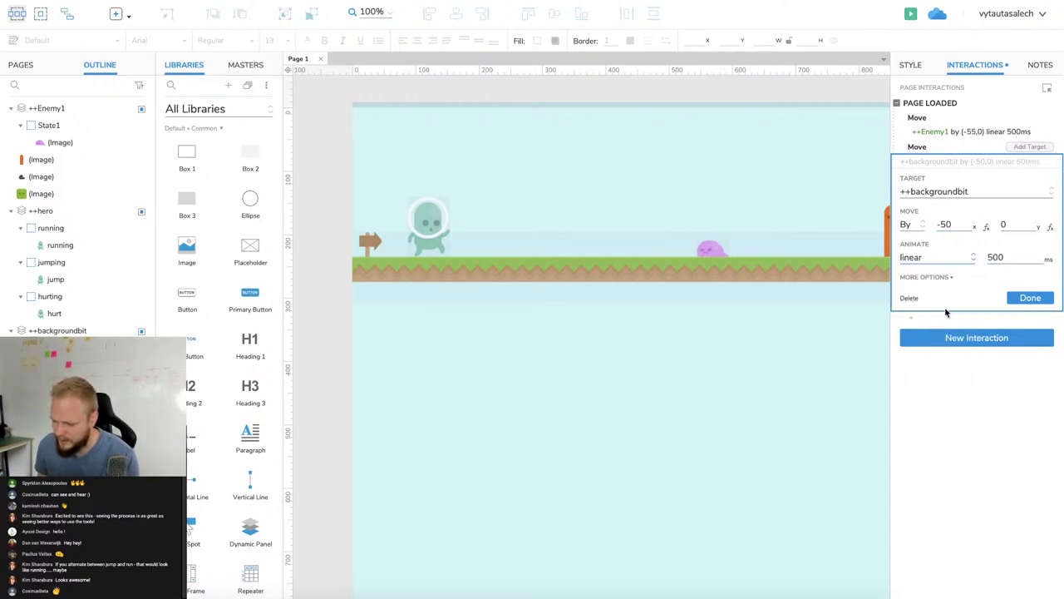
key("Tab")
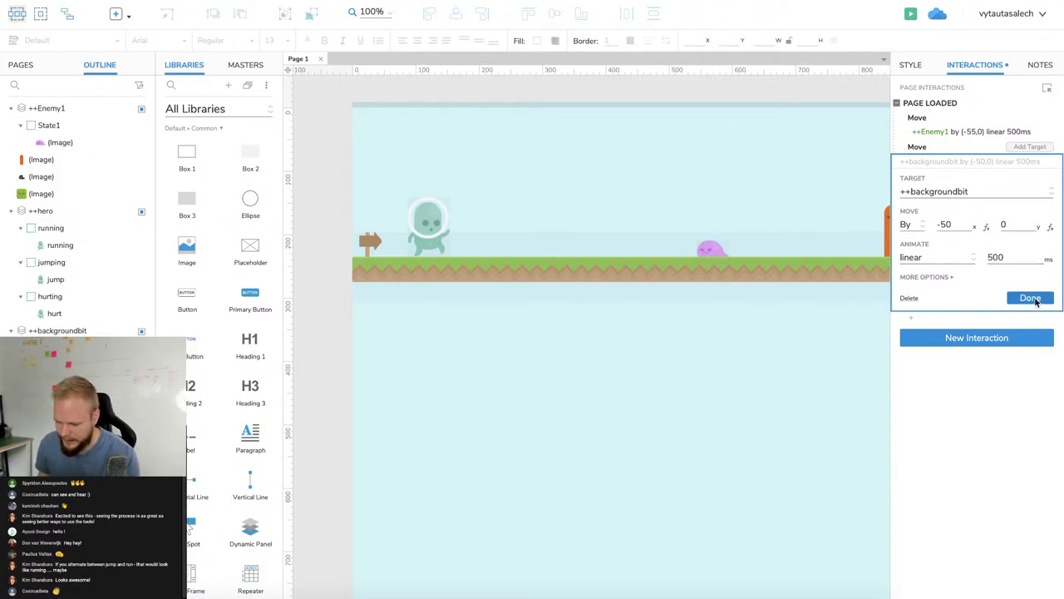
left_click(1034, 300)
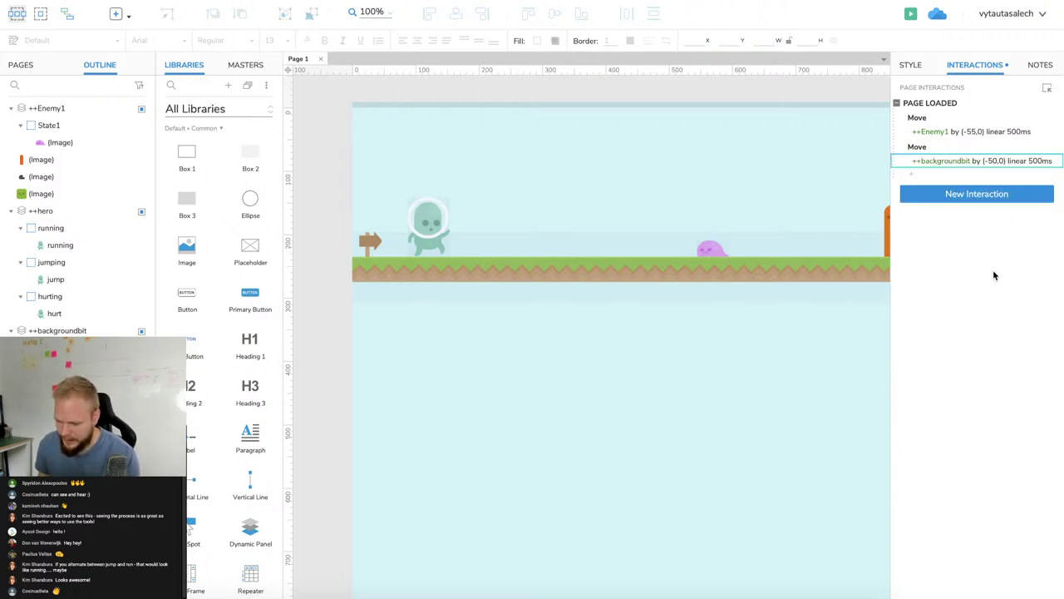
Give the ++backgroundbit panel a Moved interaction with a Move action that targets ++backgroundbit.
left_click(641, 257)
left_click(996, 140)
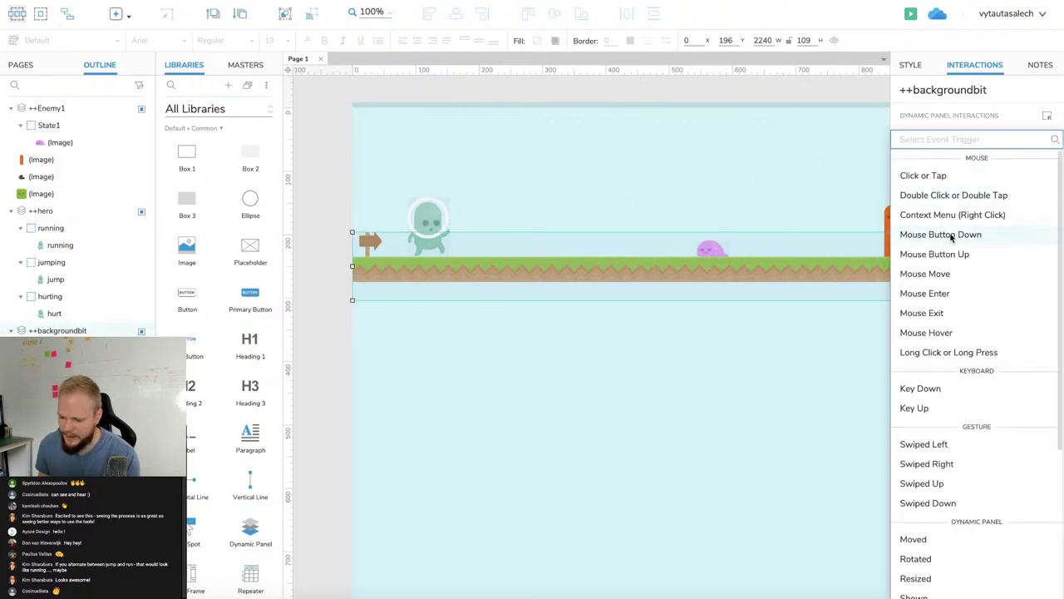
scroll(932, 491, "down", 1)
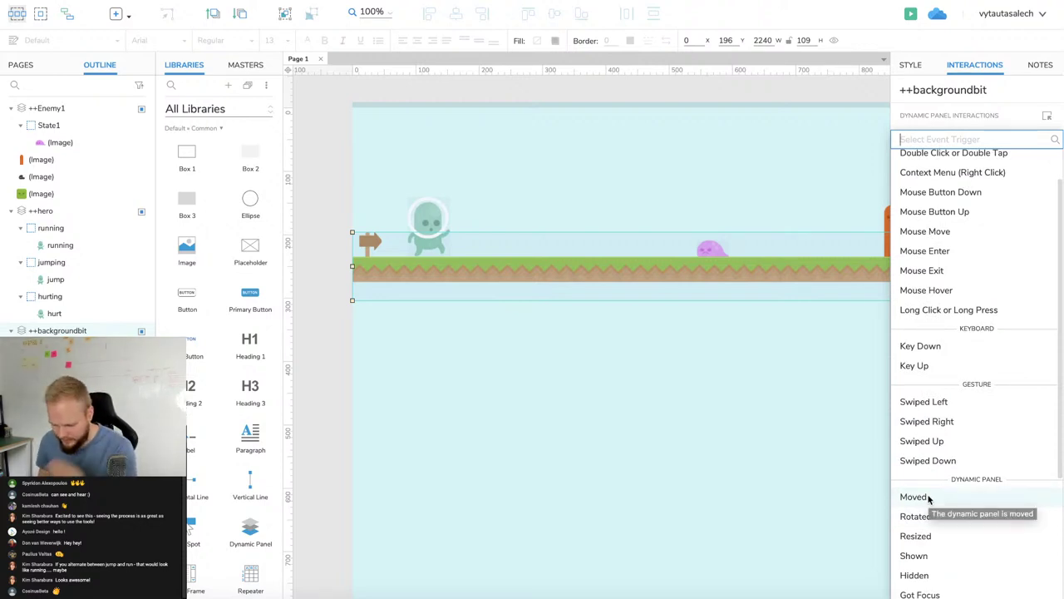
left_click(929, 497)
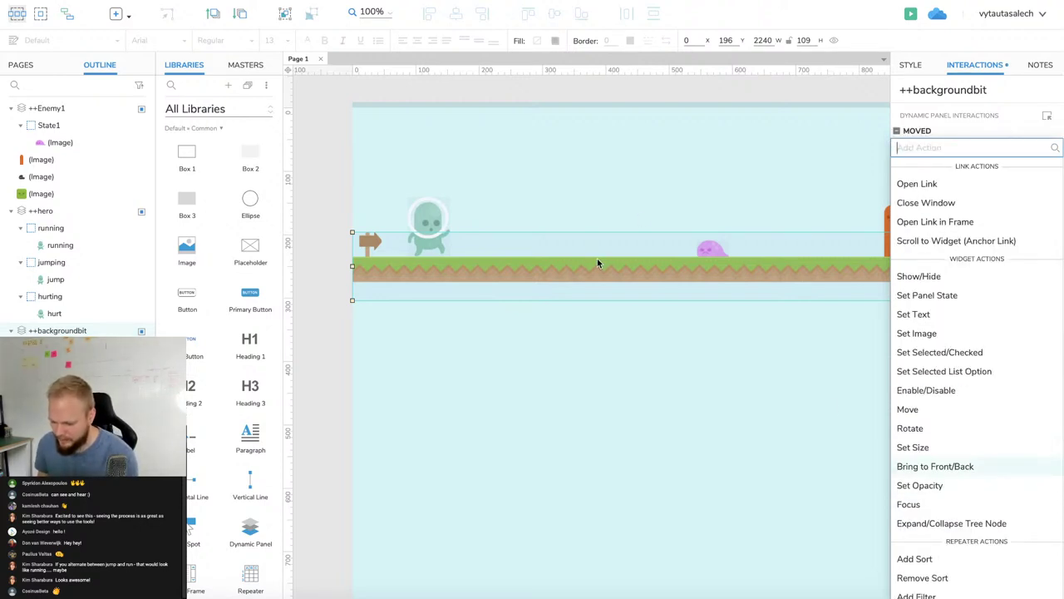
left_click(949, 130)
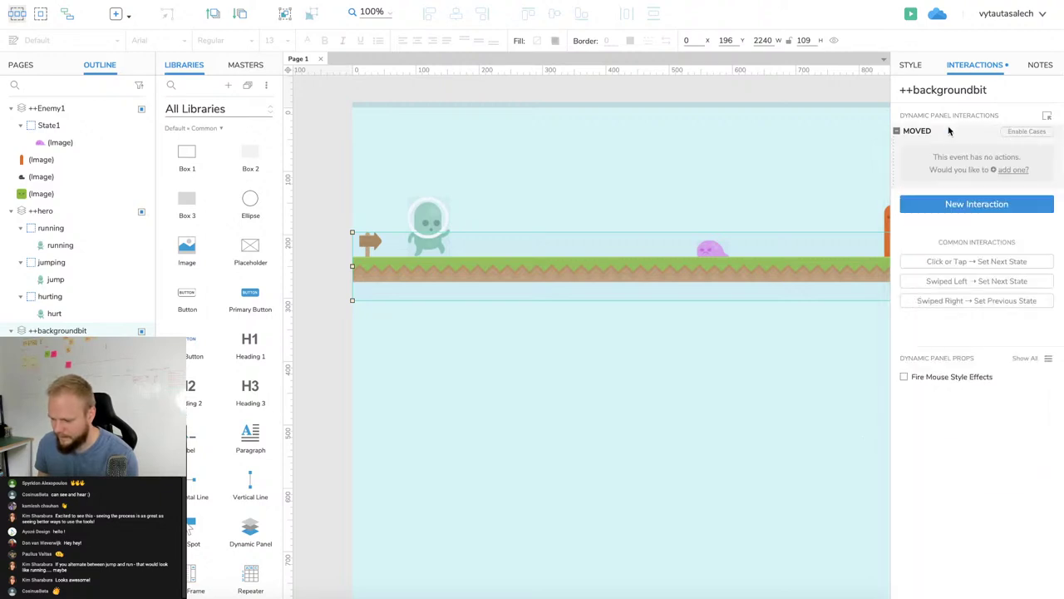
left_click(969, 170)
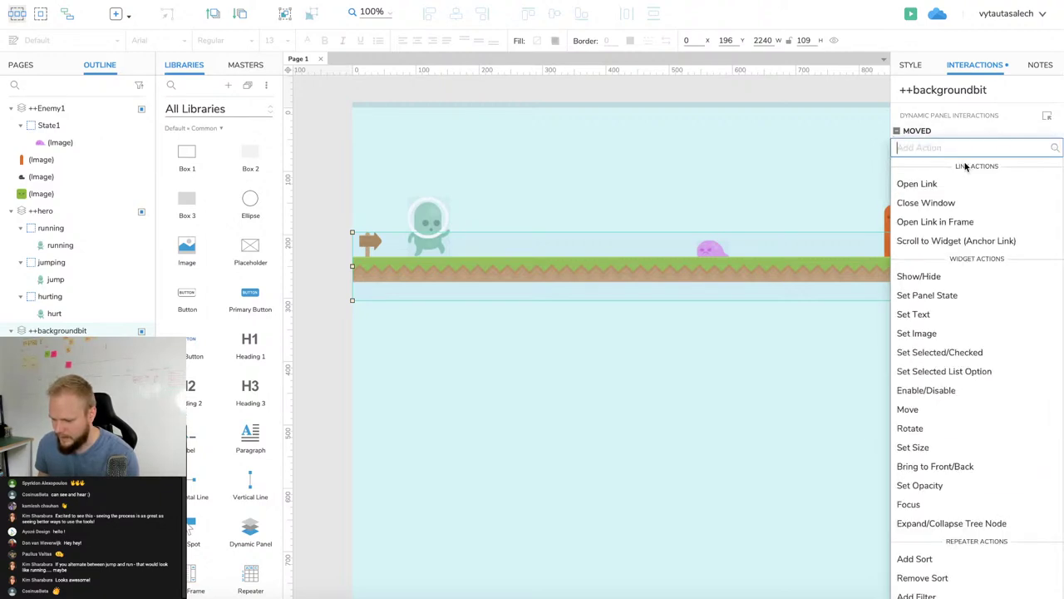
left_click(924, 409)
scroll(956, 348, "down", 5)
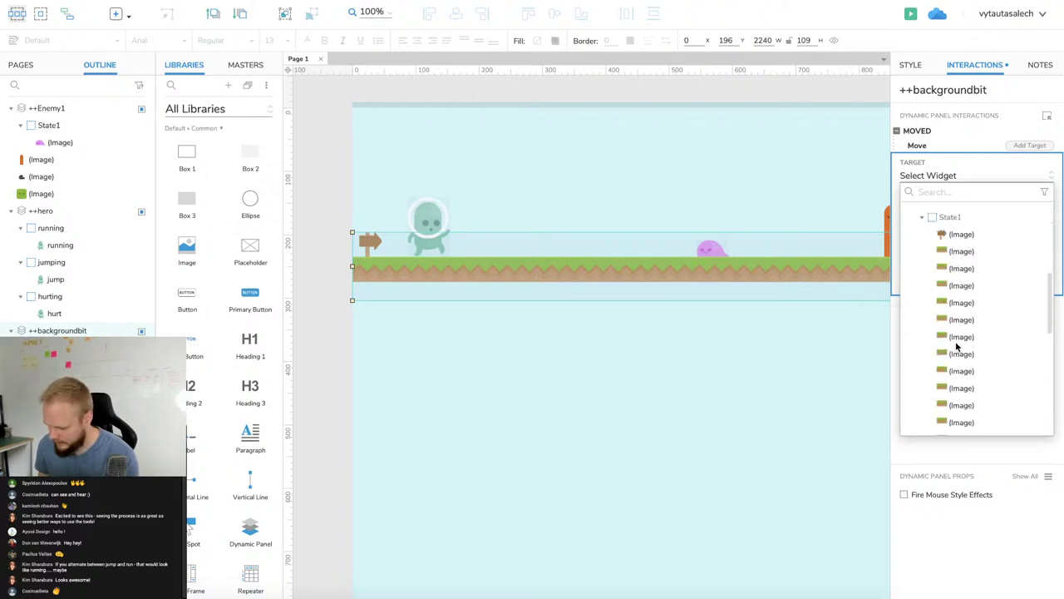
scroll(962, 230, "up", 5)
left_click(964, 217)
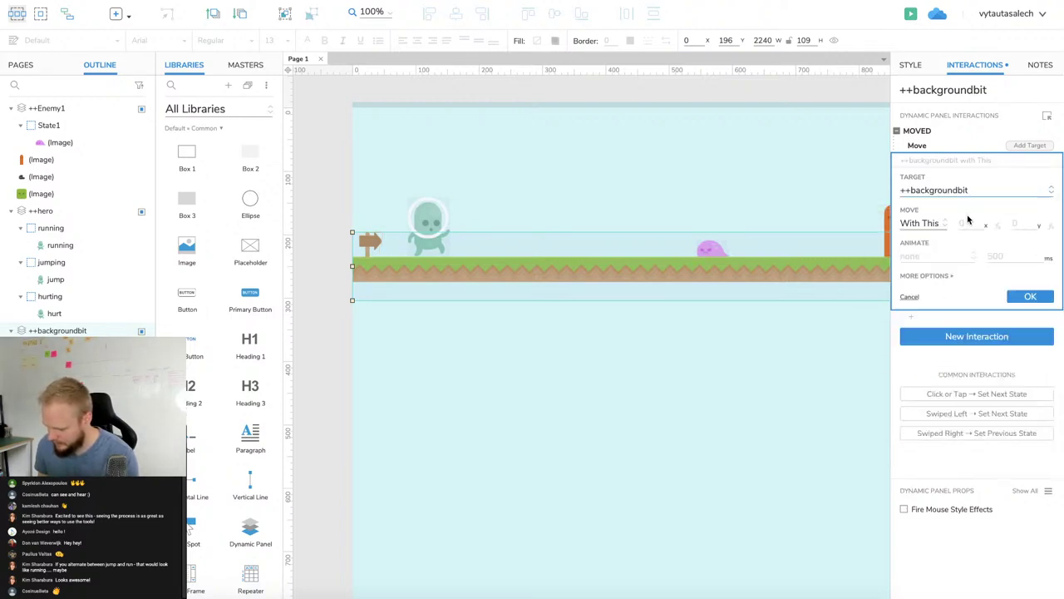
Set the Moved action of ++backgroundbit to By -50 horizontally, and preview the page in the browser.
left_click(925, 222)
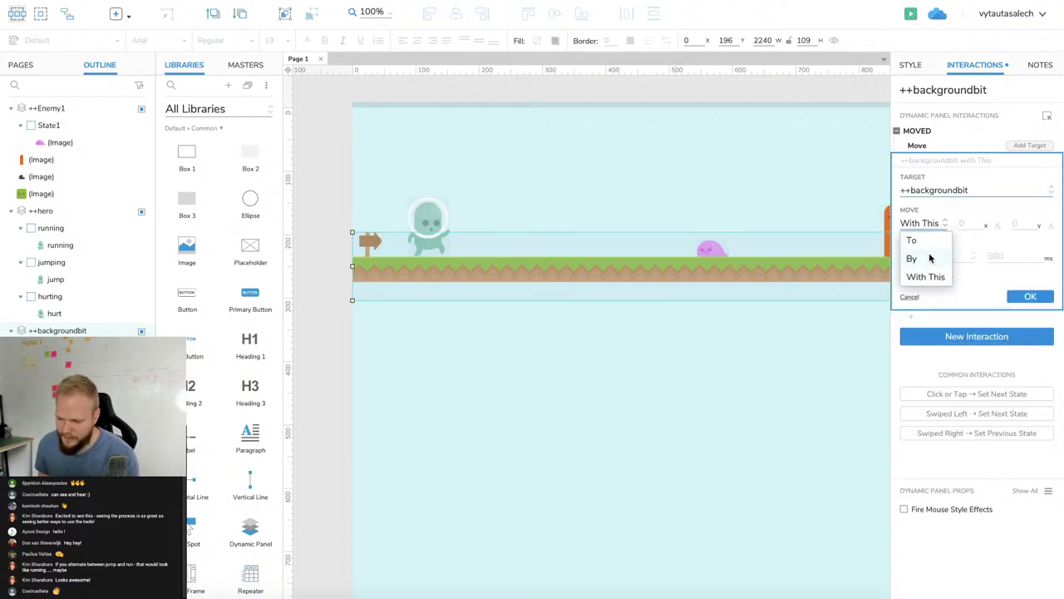
left_click(929, 257)
type("-50")
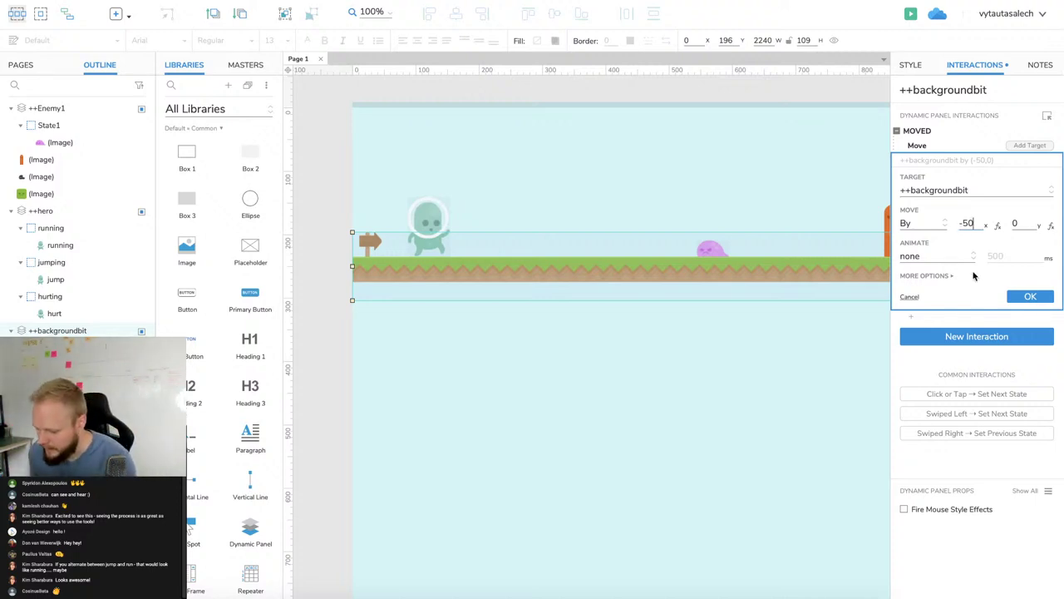
left_click(1028, 297)
left_click(614, 95)
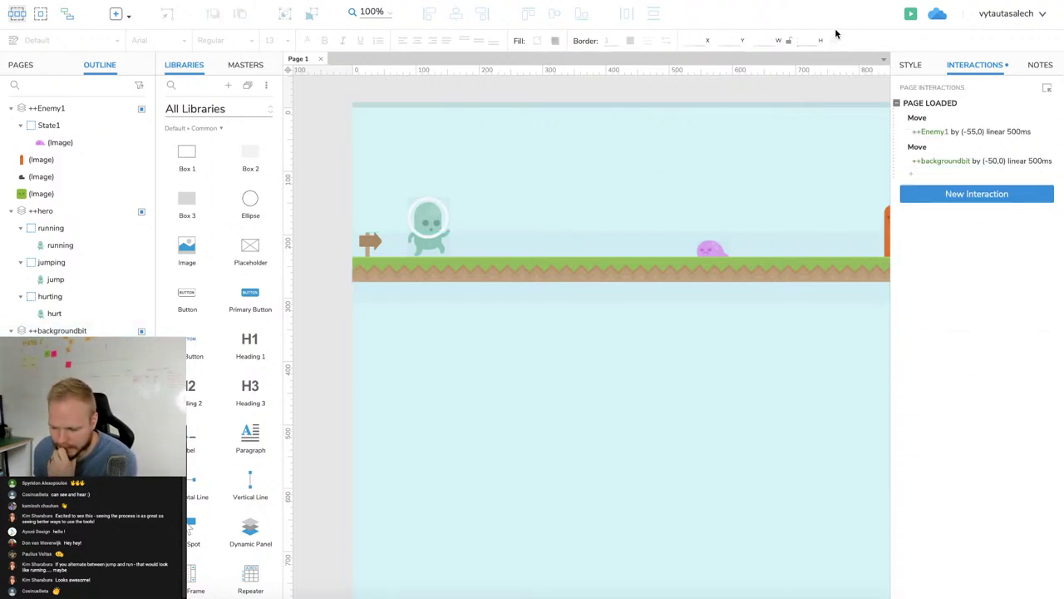
left_click(911, 15)
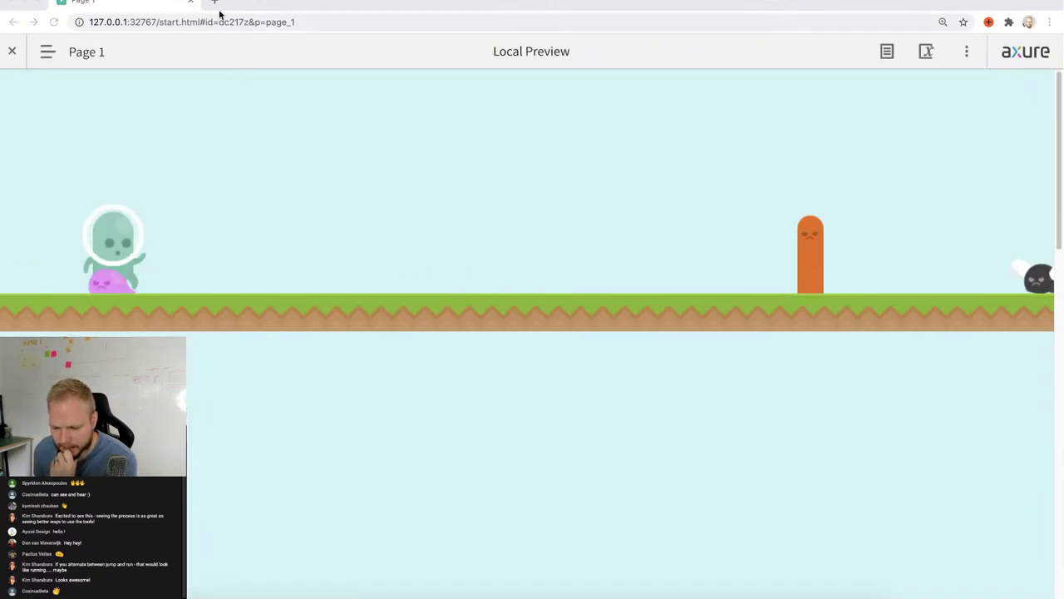
key("super+Tab")
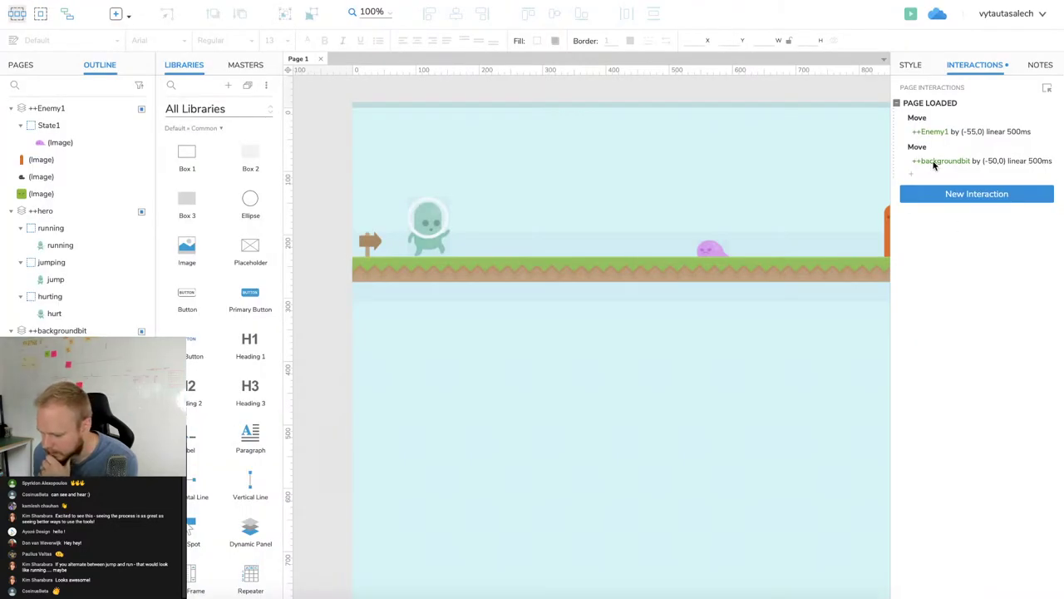
Check the page-load move of ++backgroundbit, and widen the panel beyond the end of its ground tiles.
left_click(958, 171)
key("Escape")
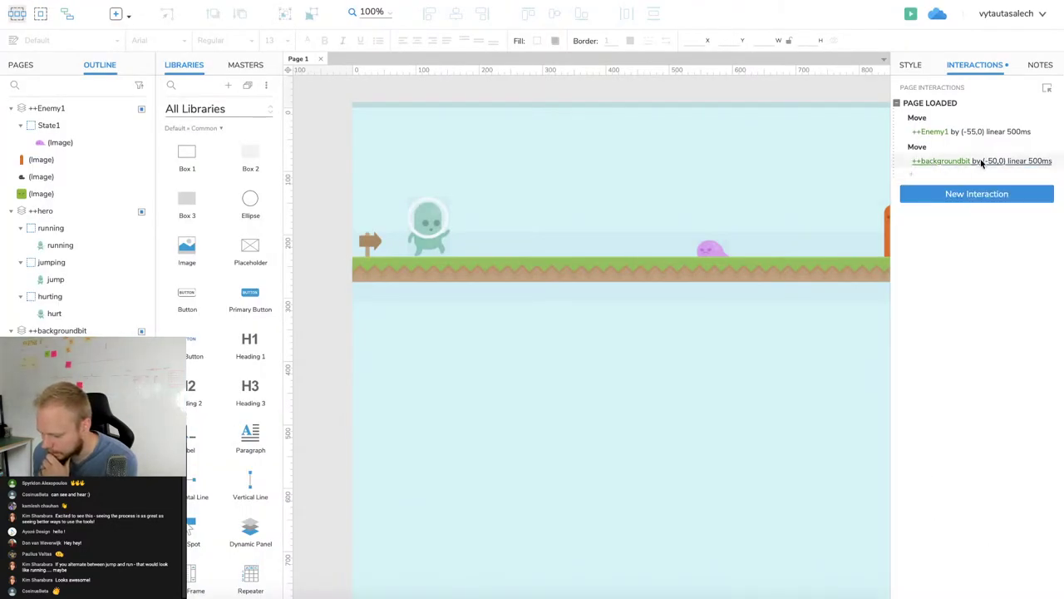
left_click(968, 163)
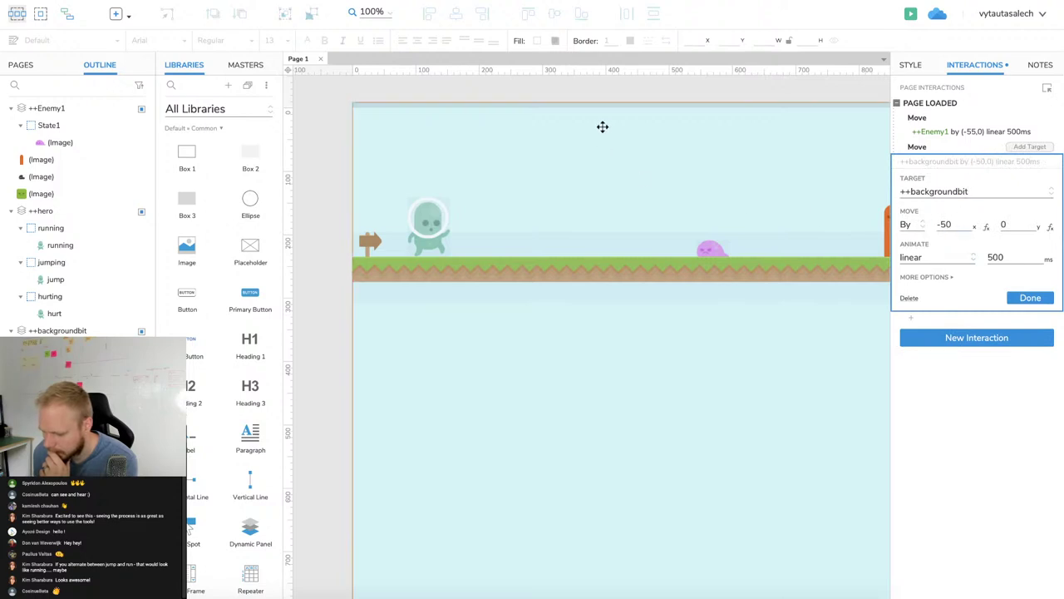
scroll(765, 235, "right", 10)
scroll(765, 236, "right", 15)
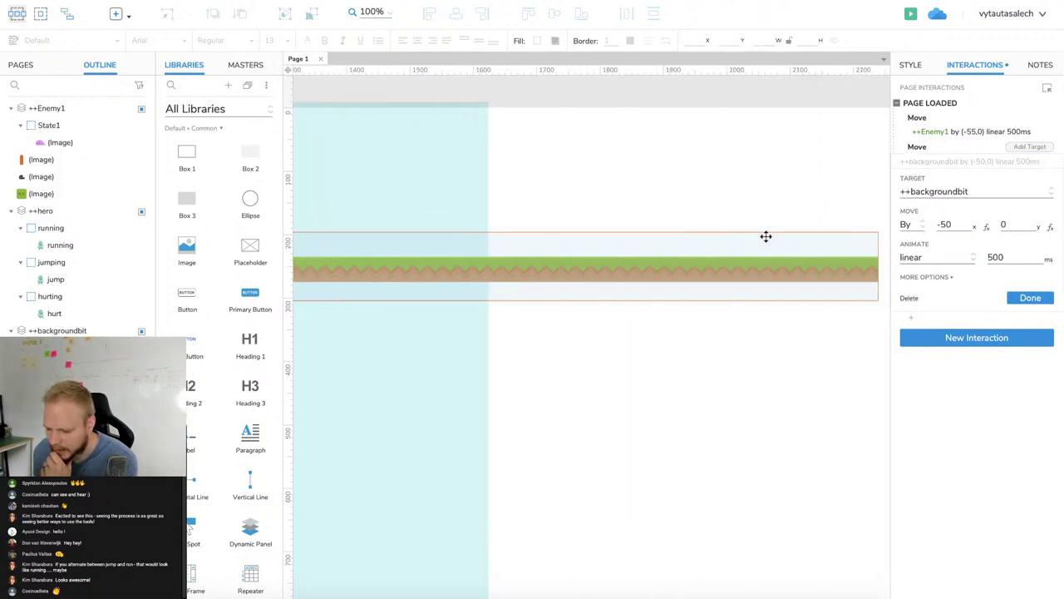
left_click(533, 278)
left_click_drag(556, 267, 721, 273)
scroll(601, 316, "left", 5)
Duplicate the last 11 ground tiles inside ++backgroundbit, place the copies at the far end of the ground, and preview the page.
double_click(517, 274)
left_click_drag(298, 271, 345, 301)
left_click(687, 374)
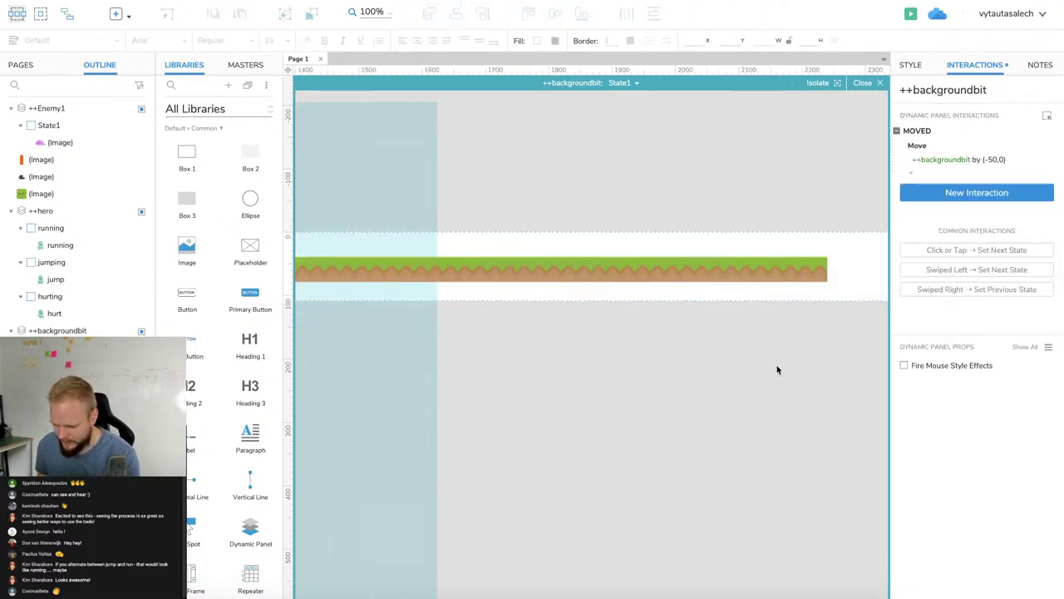
scroll(787, 367, "right", 10)
key("ctrl+z")
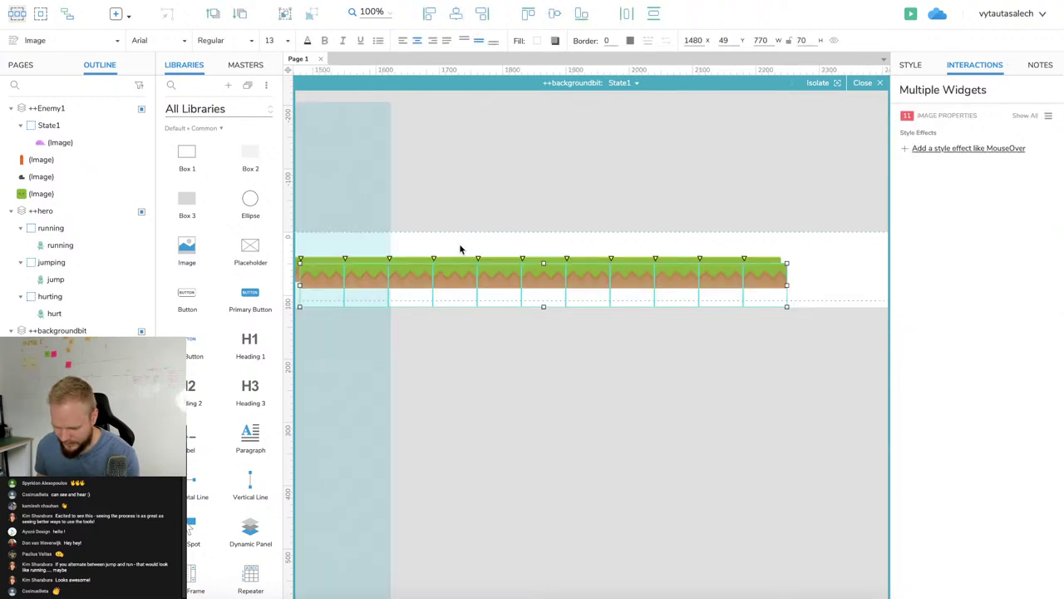
left_click_drag(430, 285, 783, 275)
left_click(865, 84)
left_click(511, 361)
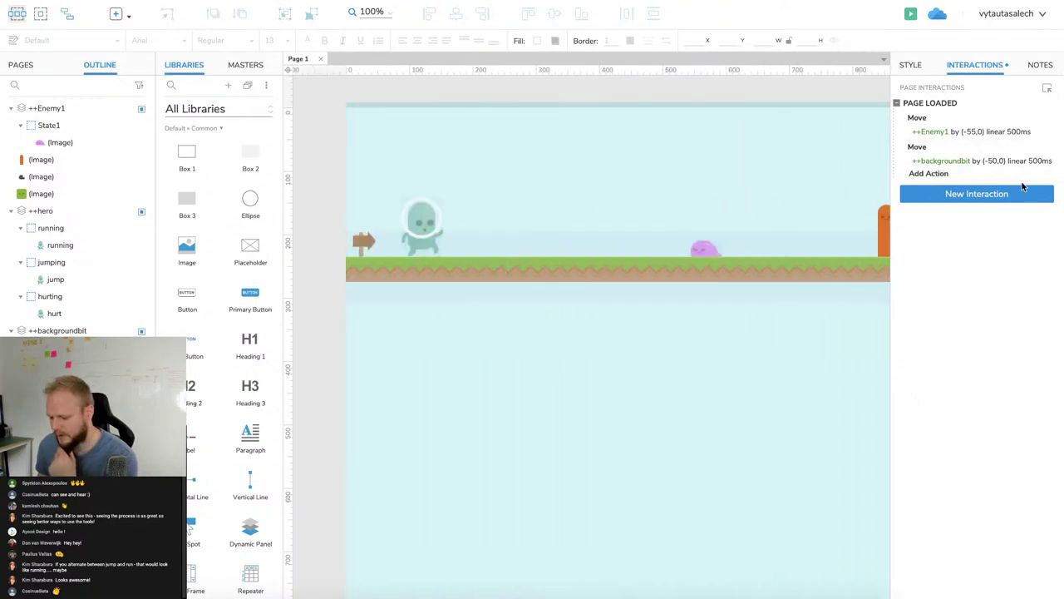
left_click(913, 16)
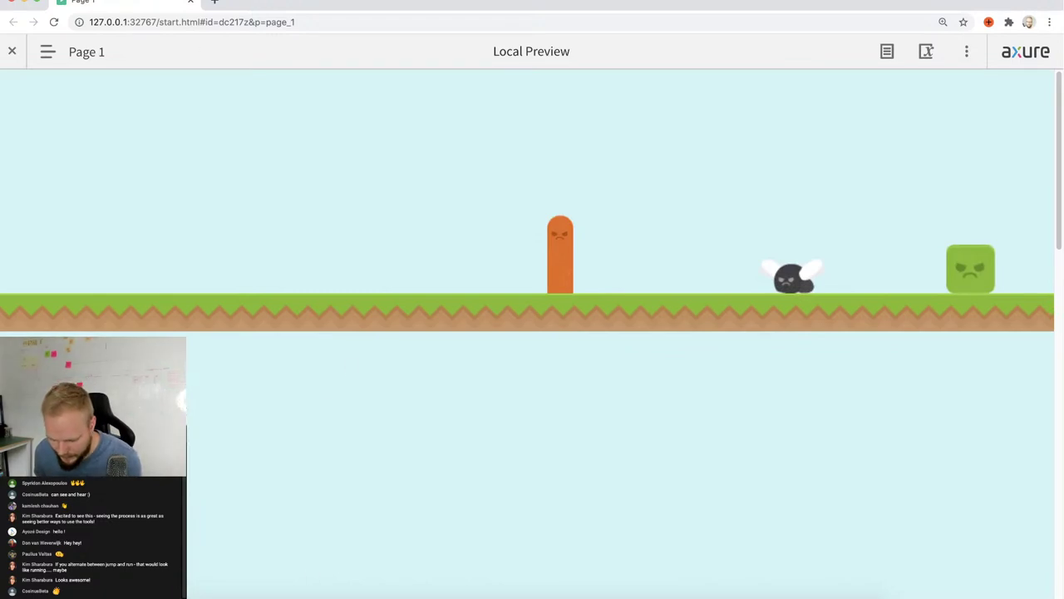
left_click(191, 1)
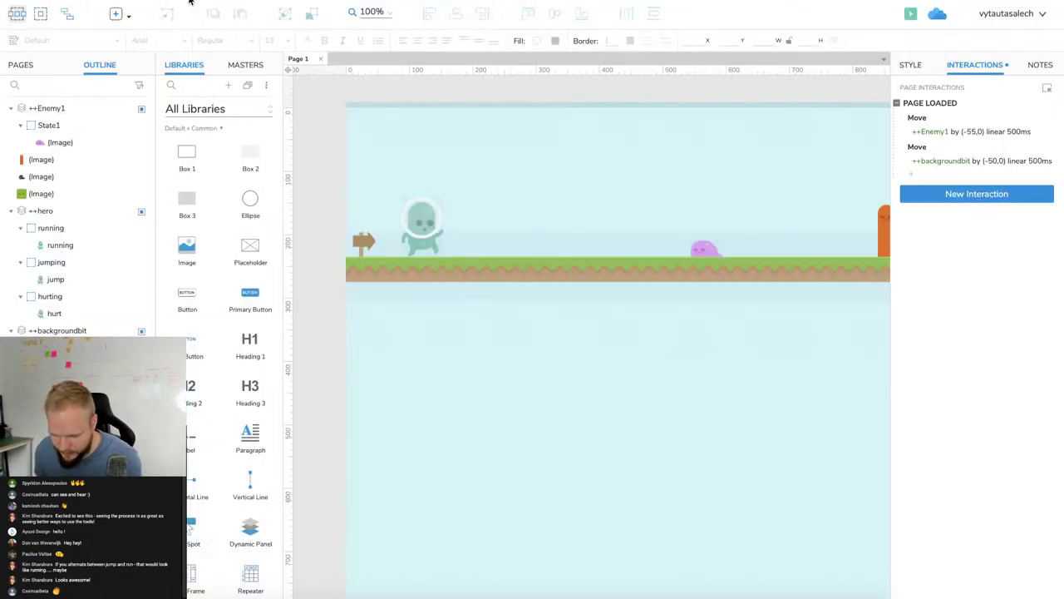
Compare the Moved interactions of ++backgroundbit and ++Enemy1, animate the ++backgroundbit move as linear over 500 ms, and preview the page.
left_click(596, 259)
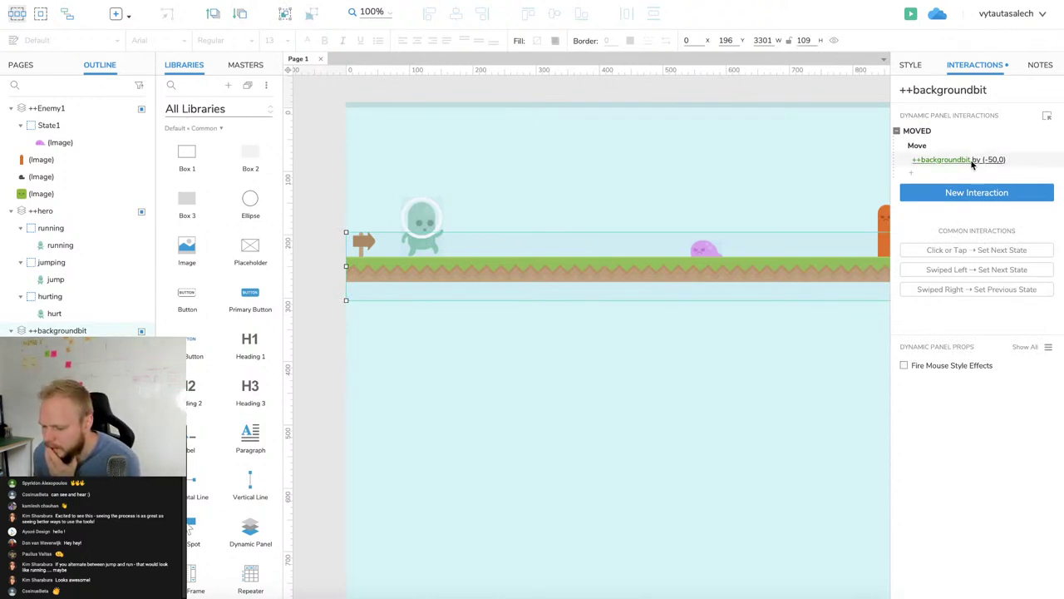
left_click(700, 252)
left_click(699, 261)
left_click(700, 253)
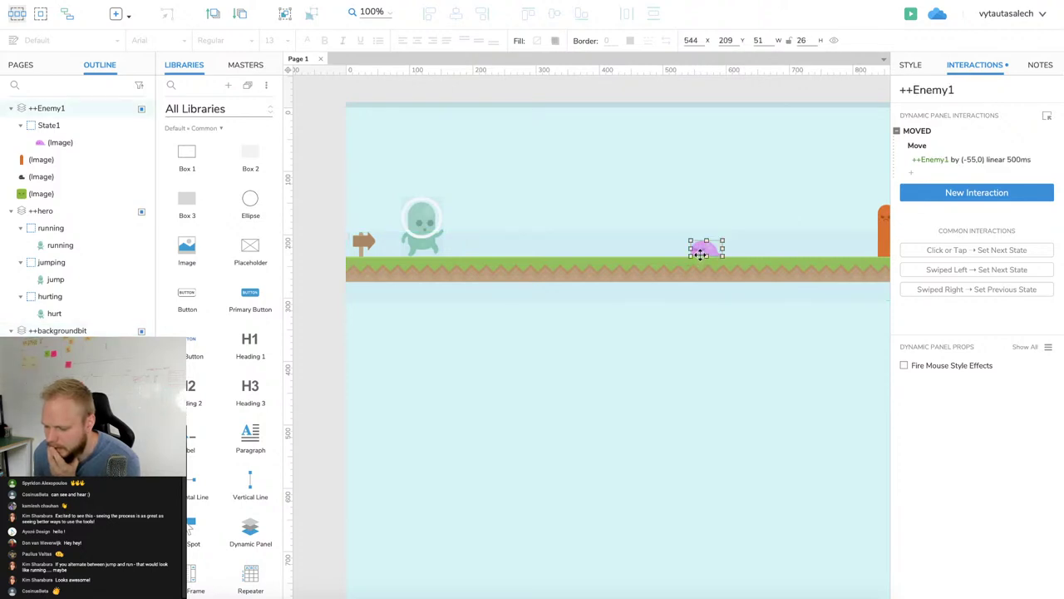
left_click(698, 260)
left_click(942, 159)
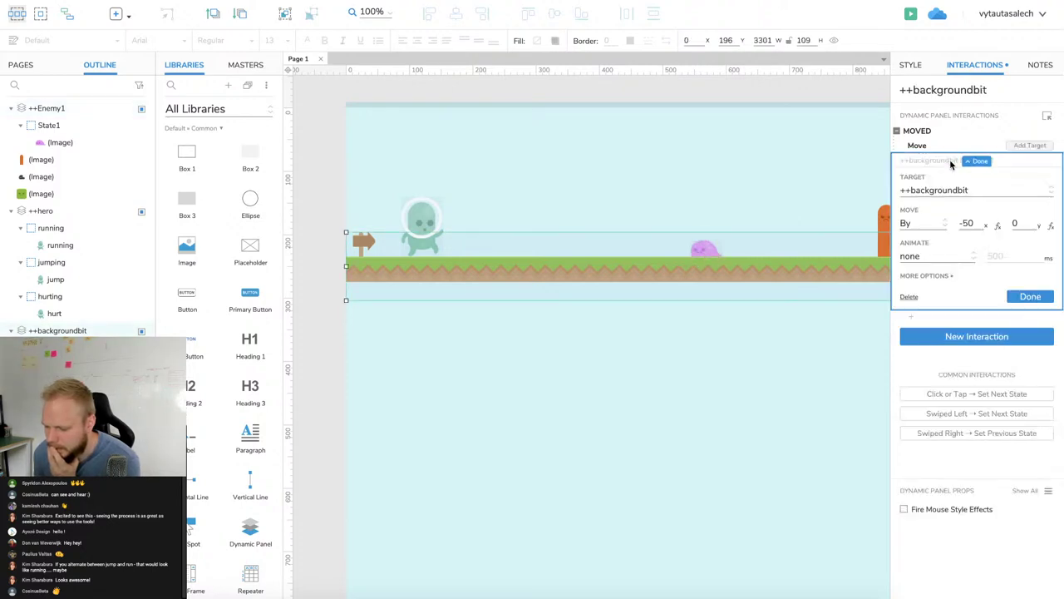
left_click(946, 259)
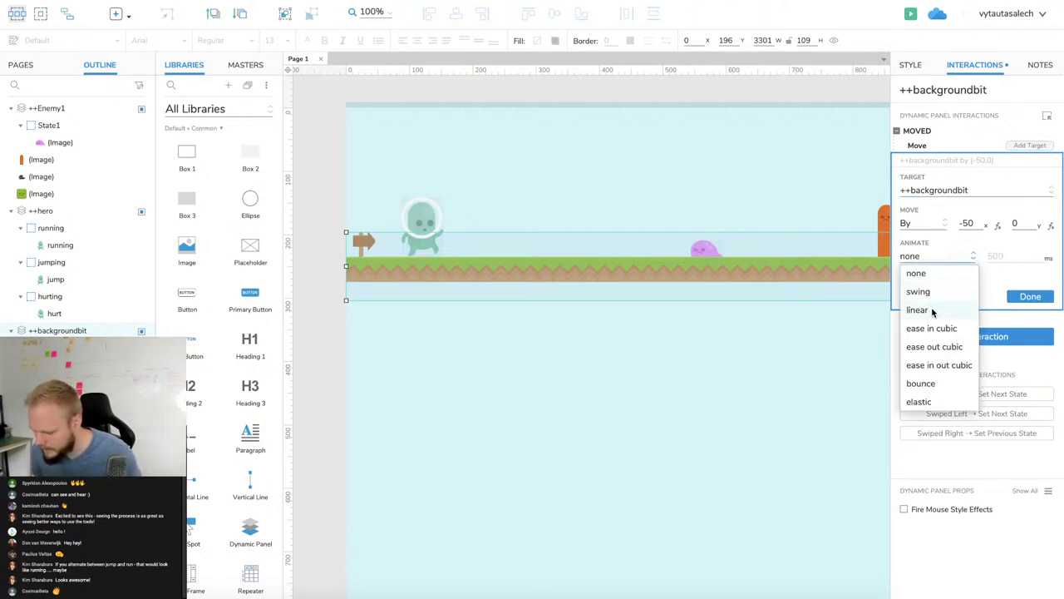
left_click(931, 308)
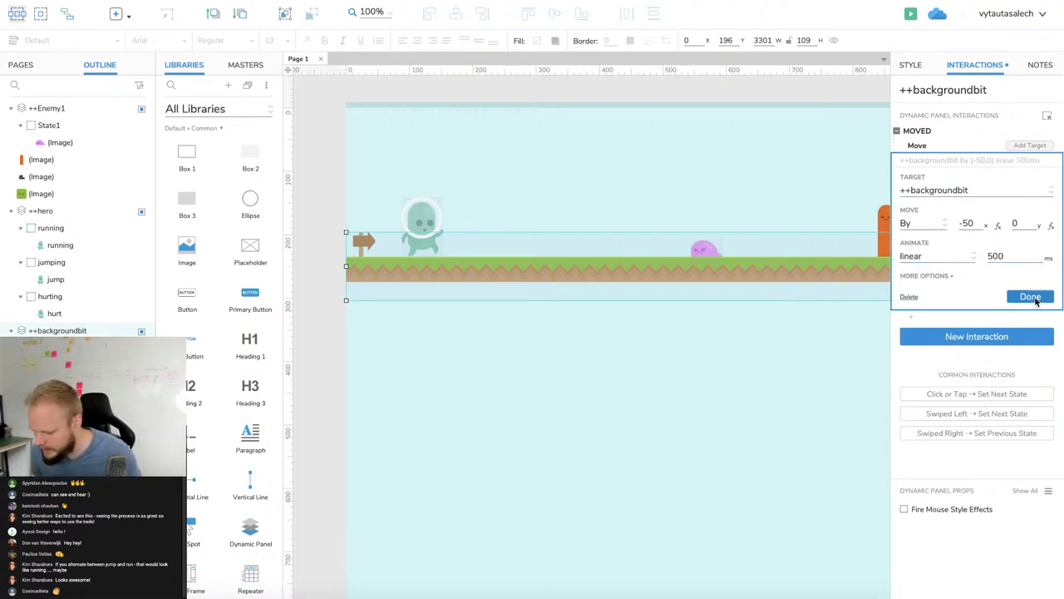
left_click(1031, 296)
left_click(784, 95)
left_click(910, 15)
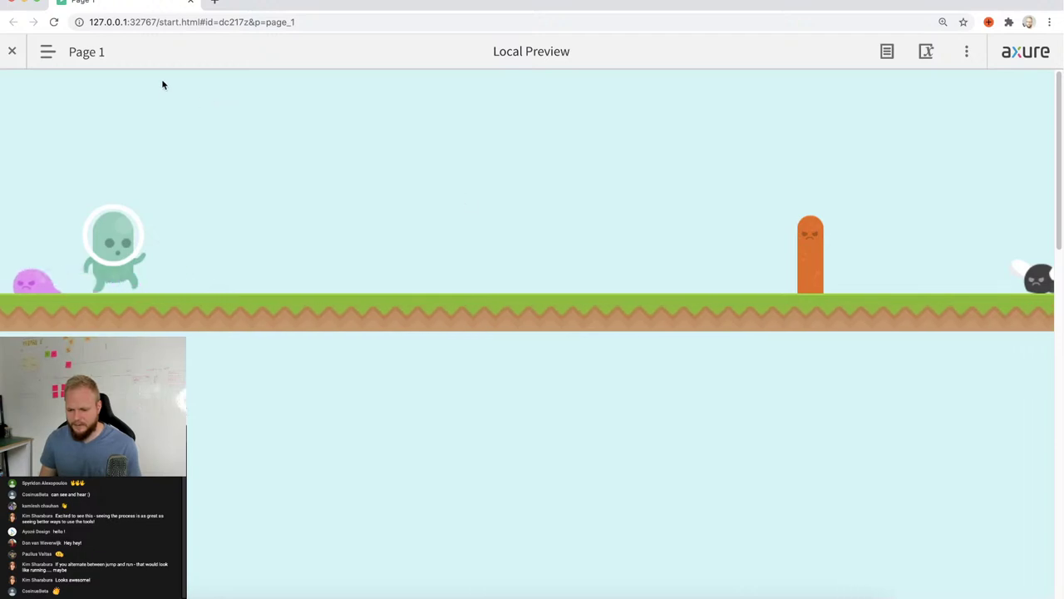
left_click(190, 2)
Set the Moved action of ++backgroundbit to move By -40 horizontally.
left_click(630, 272)
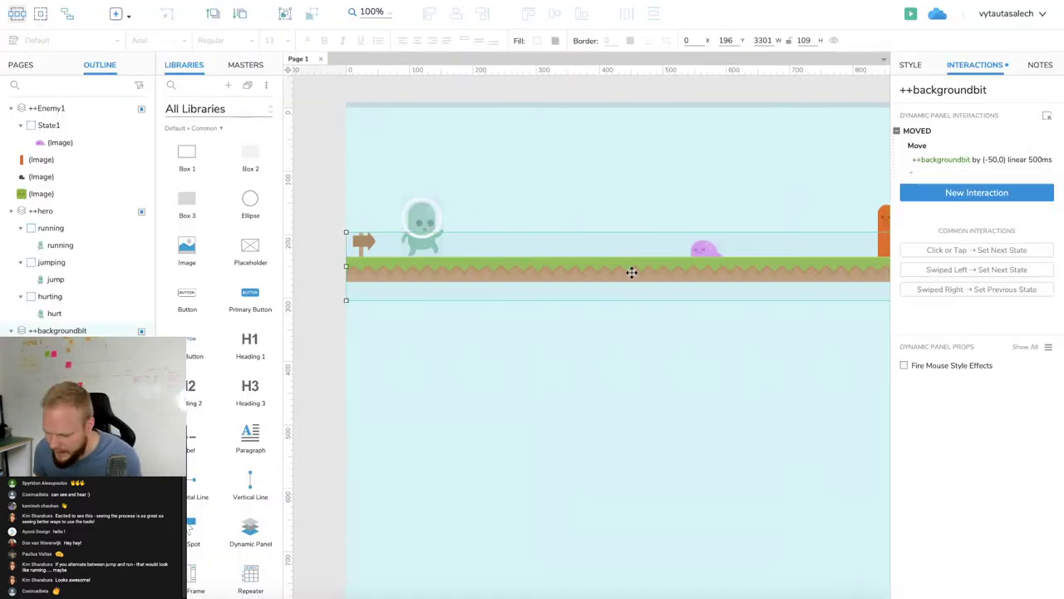
left_click(969, 160)
left_click(982, 222)
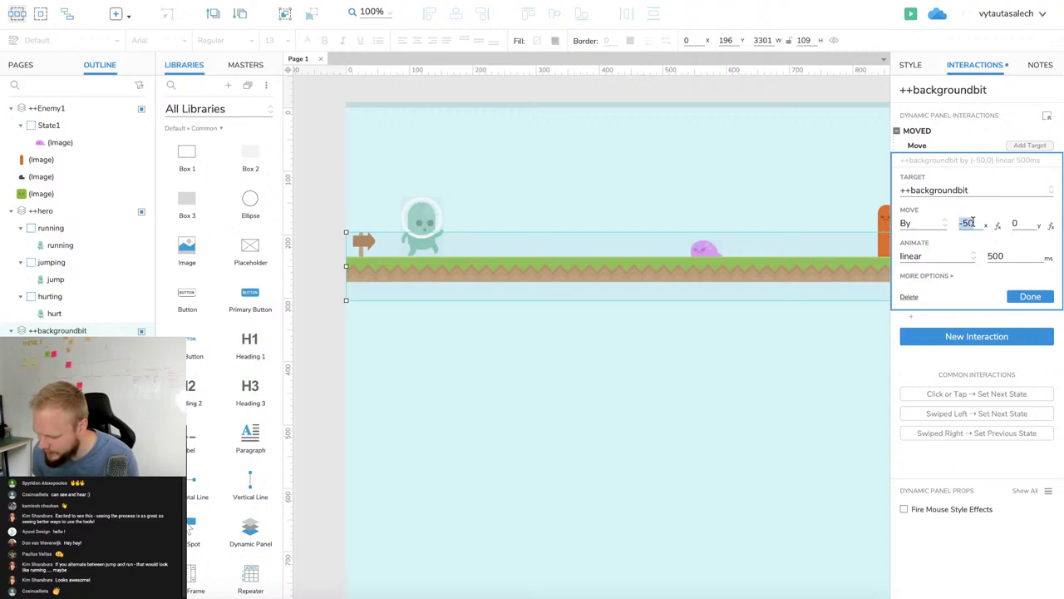
key("BackSpace")
type("-40")
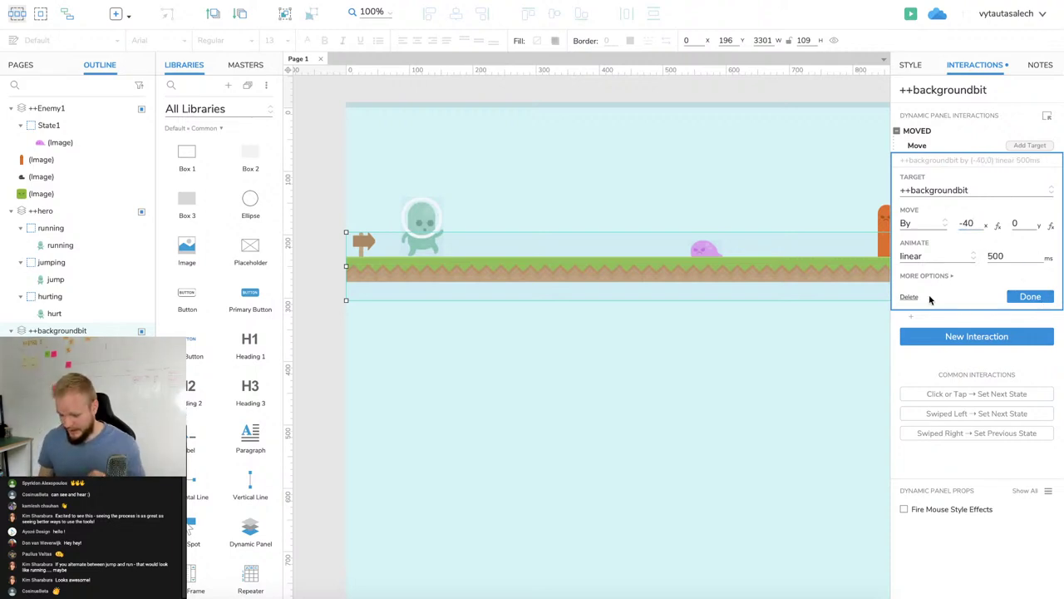
left_click(1030, 297)
Set the page-load move of ++backgroundbit to By -40 horizontally, and preview the page in the browser.
left_click(421, 207)
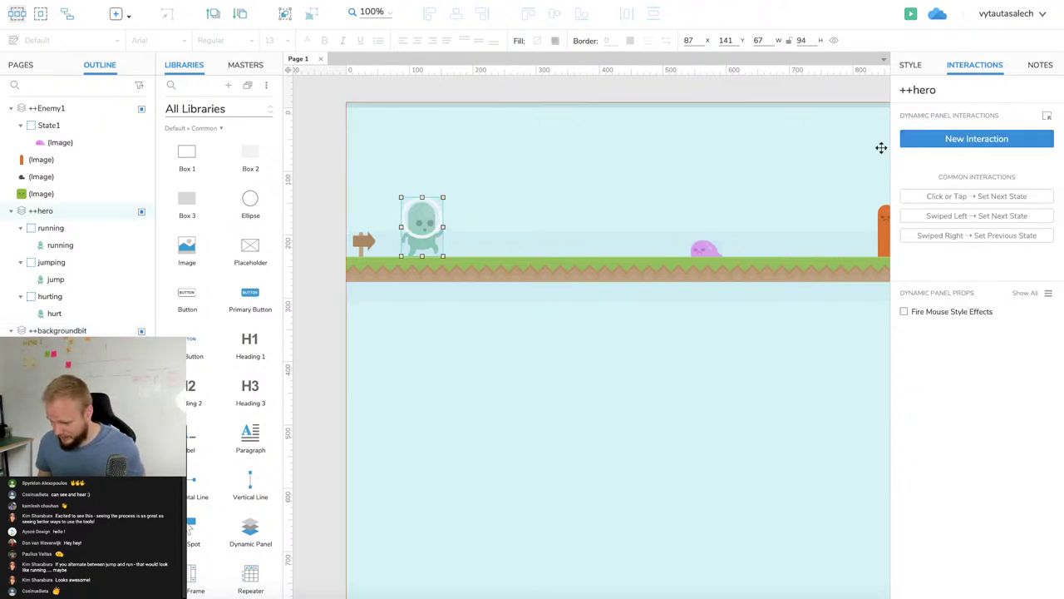
left_click(704, 248)
left_click(714, 266)
left_click(568, 88)
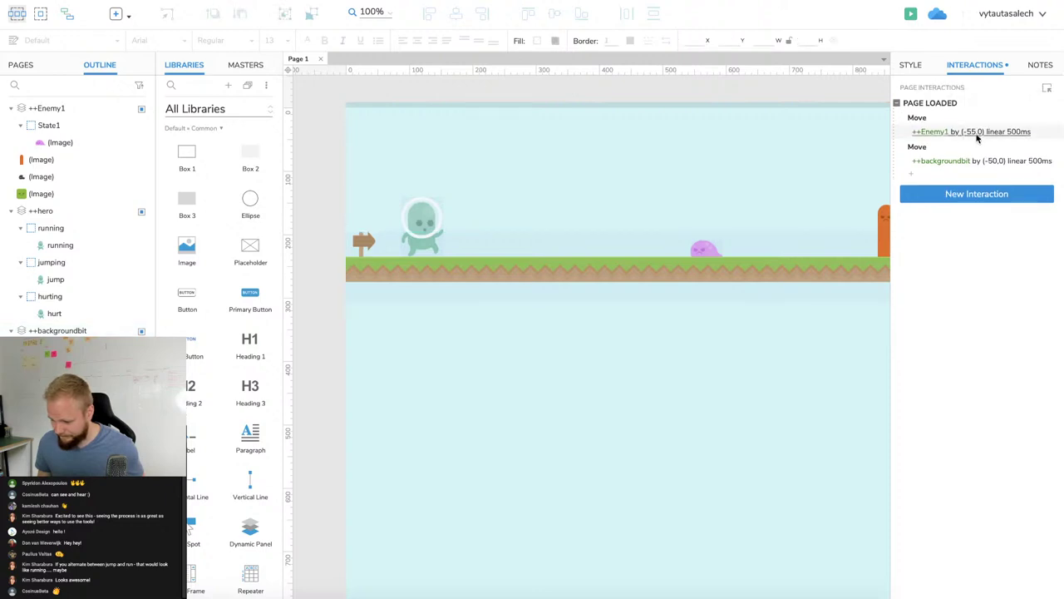
left_click(987, 160)
double_click(983, 224)
type("-40")
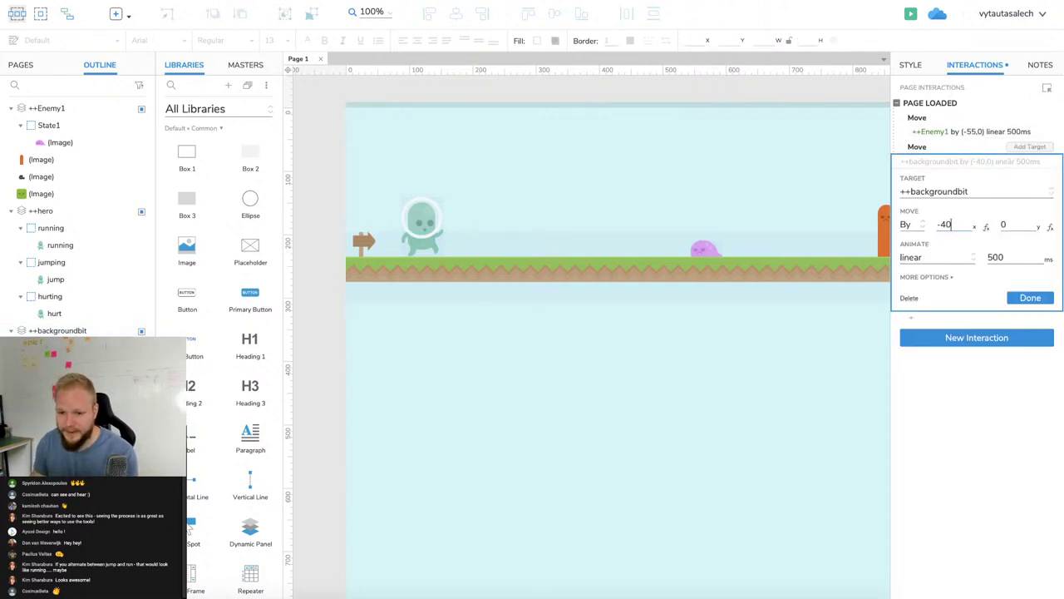
key("Return")
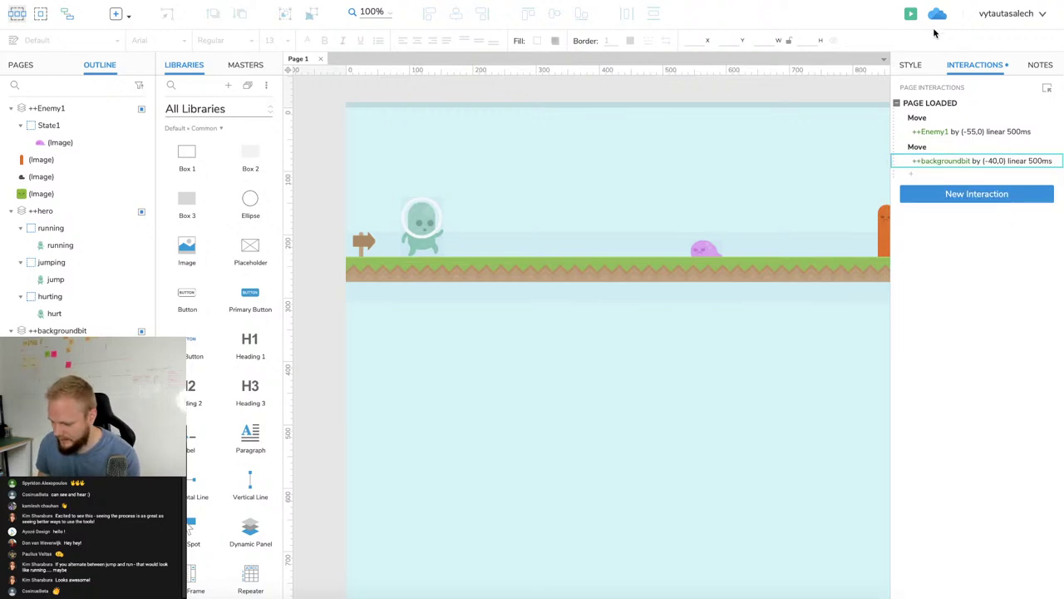
left_click(909, 16)
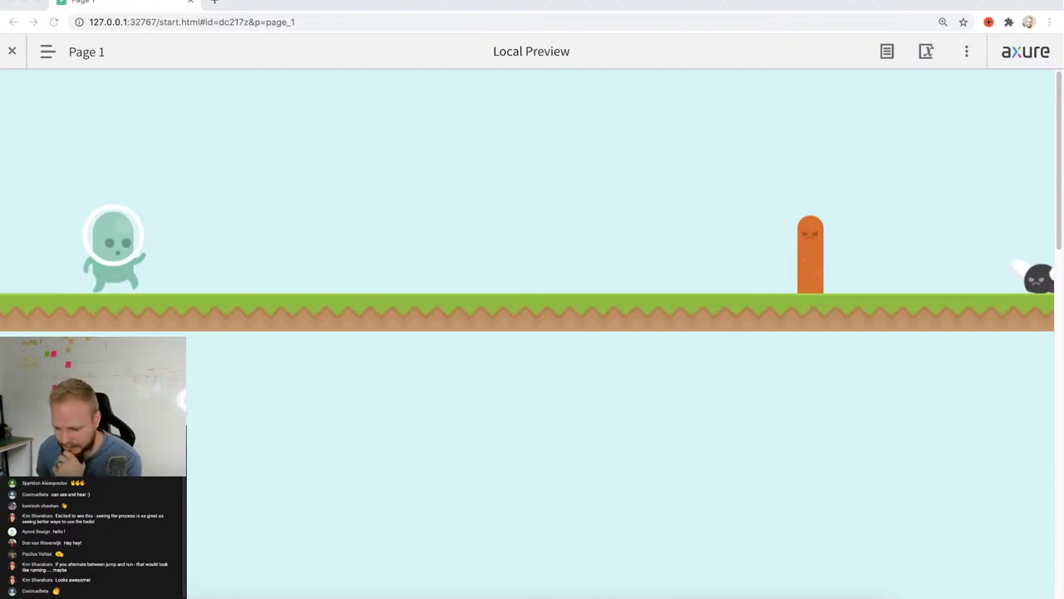
left_click(190, 3)
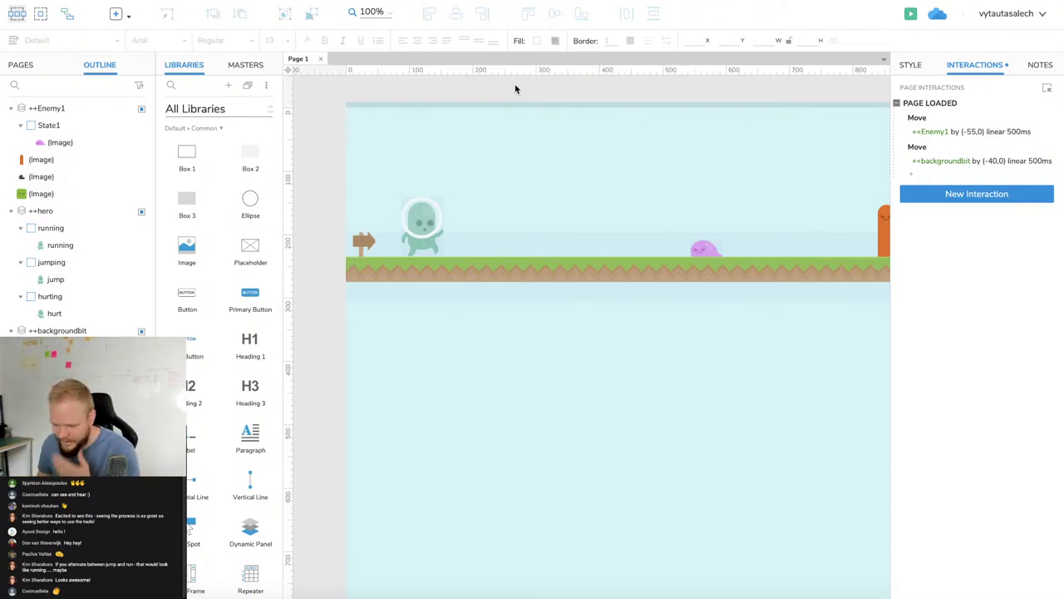
scroll(564, 224, "right", 5)
scroll(565, 224, "left", 5)
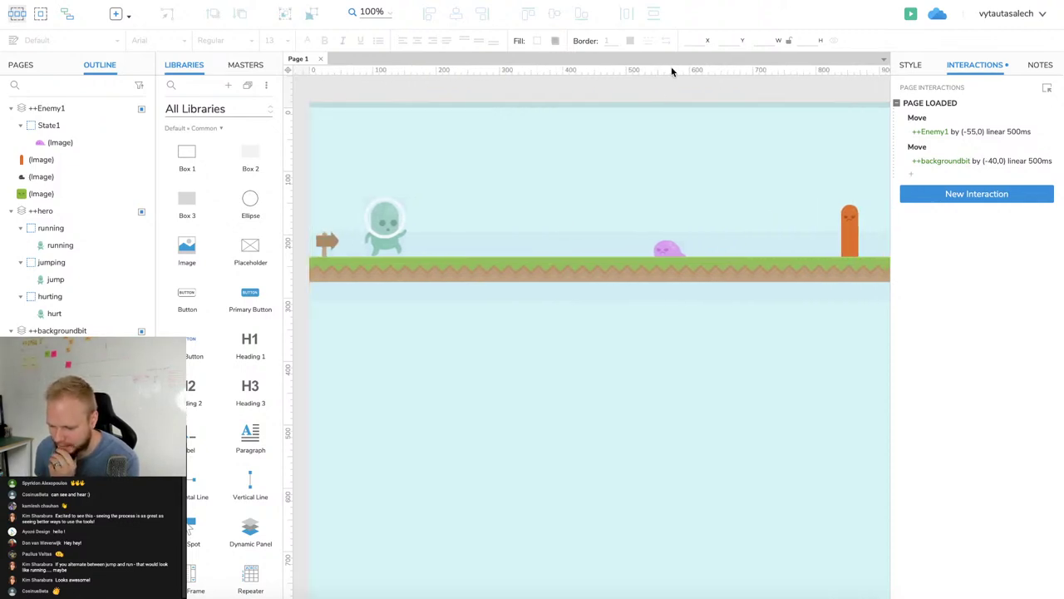
scroll(713, 161, "right", 3)
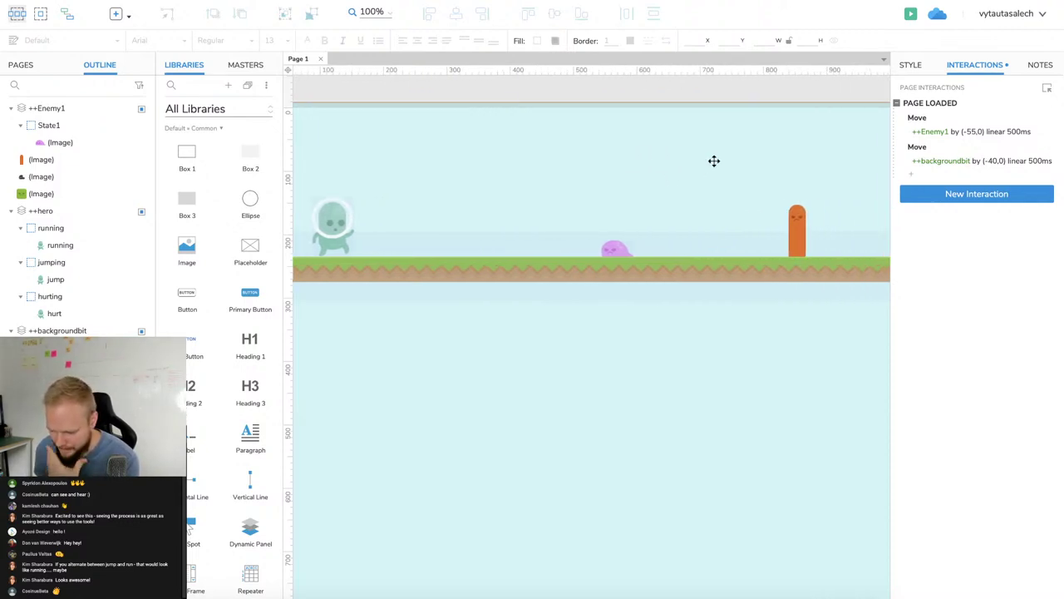
scroll(713, 160, "left", 3)
left_click(359, 227)
left_click(359, 227)
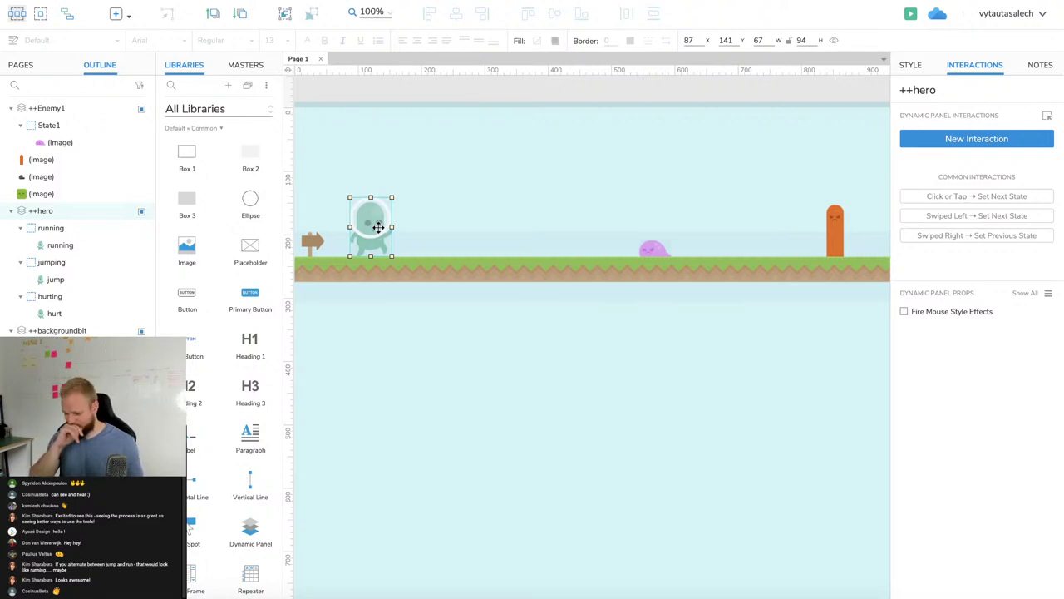
scroll(376, 233, "left", 6)
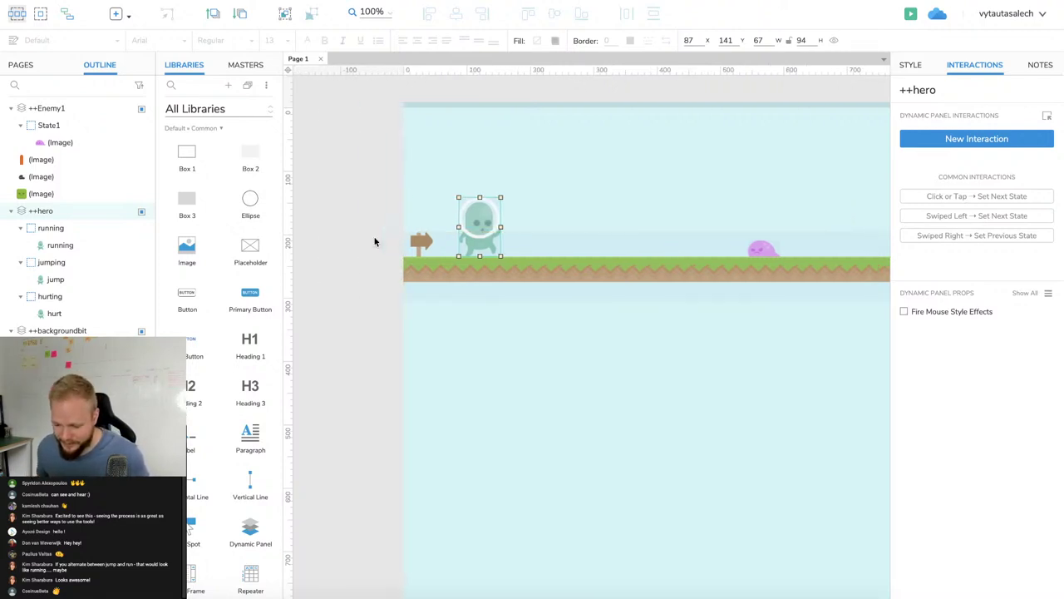
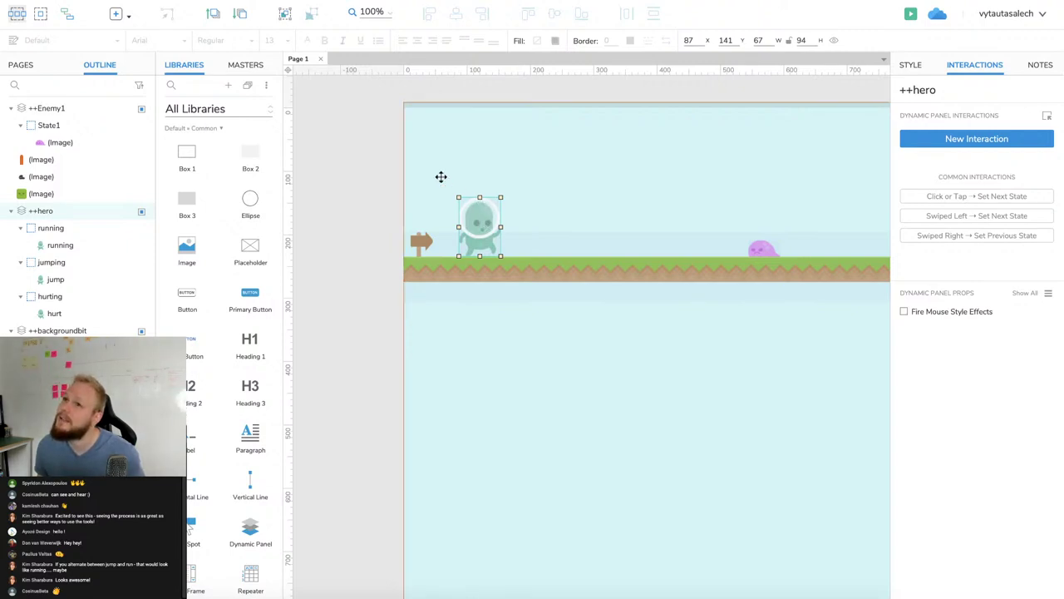
left_click(998, 142)
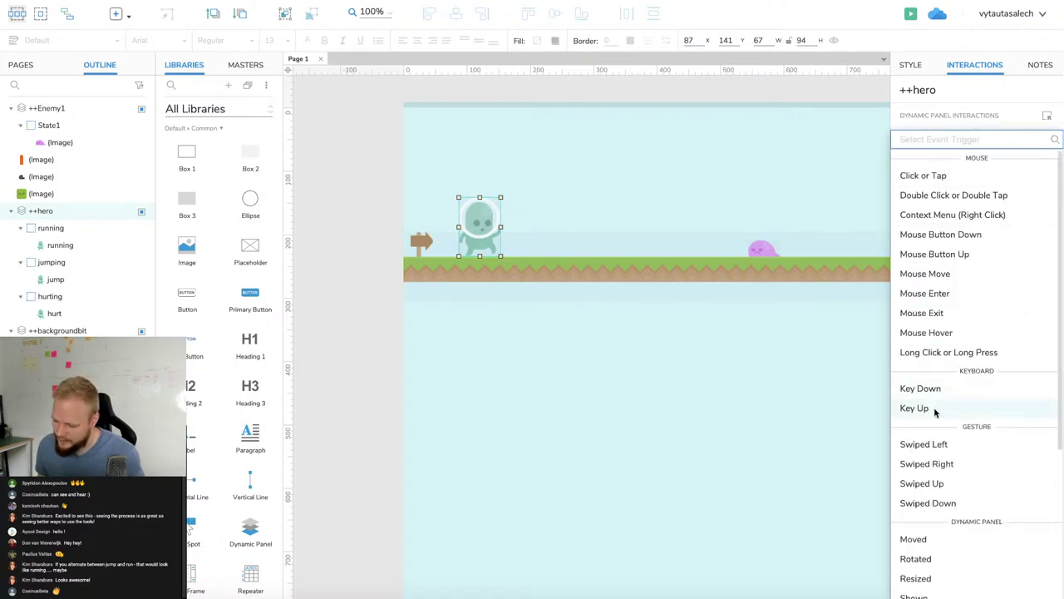
left_click(341, 145)
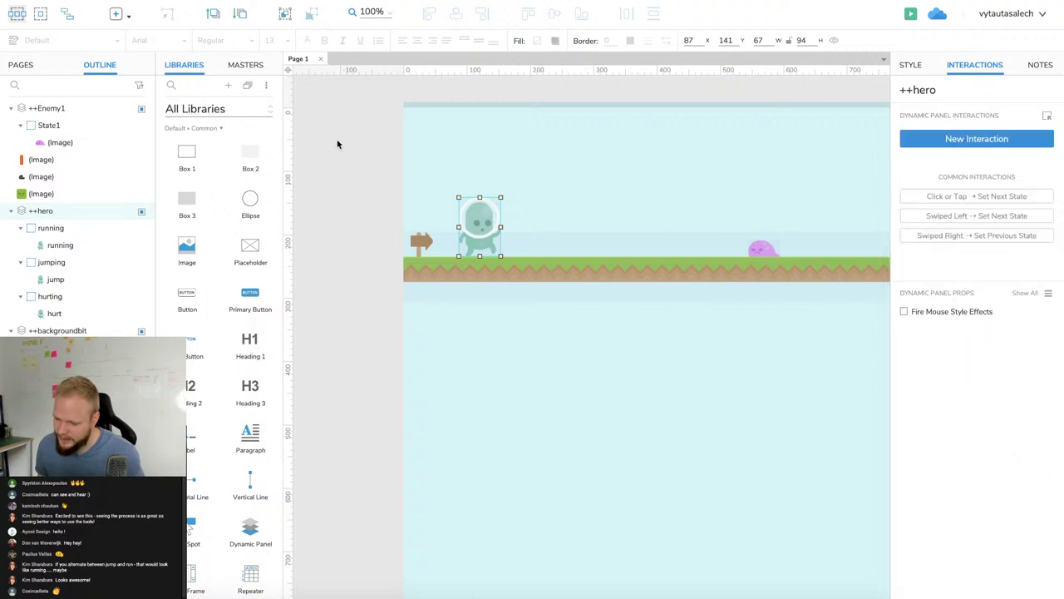
left_click(347, 136)
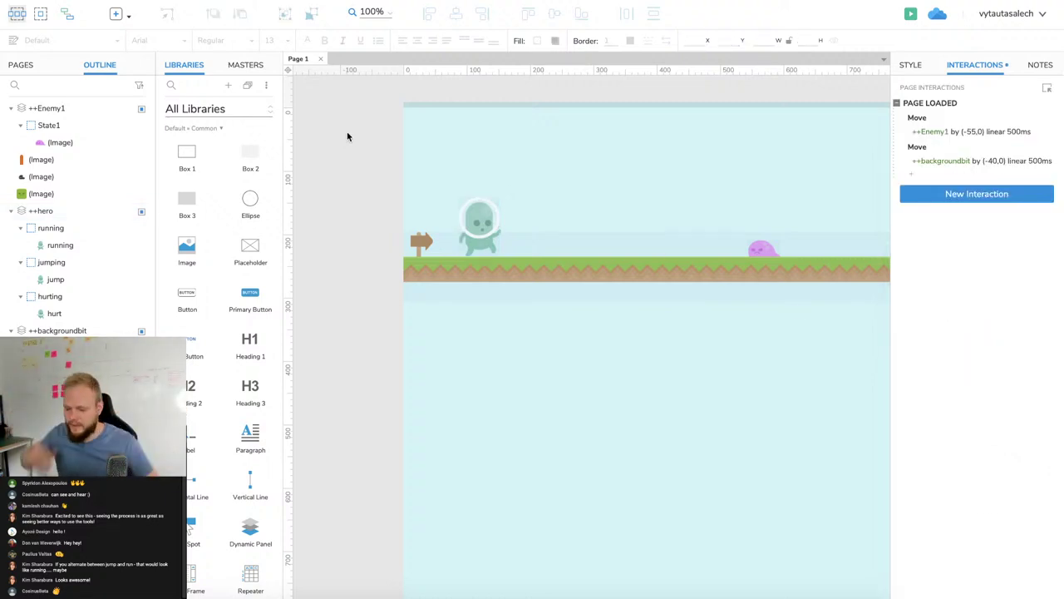
left_click(478, 218)
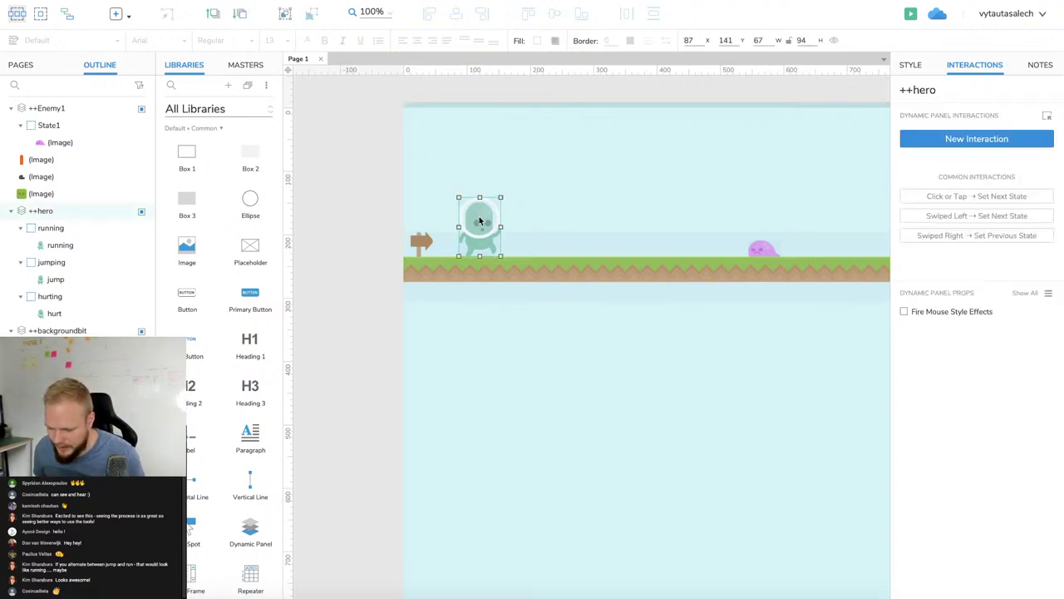
left_click(378, 203)
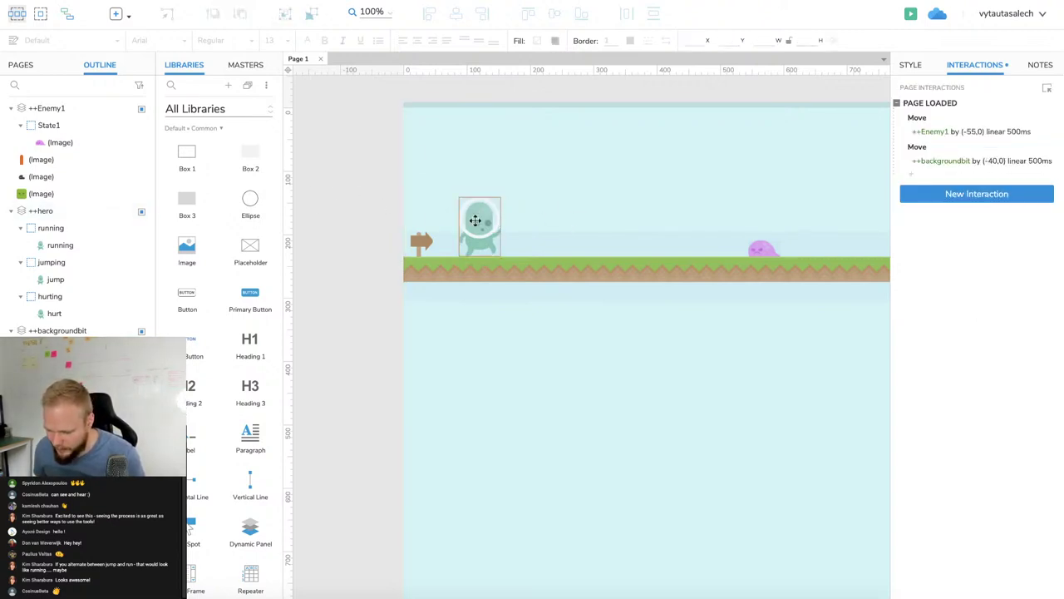
Add a Page Key Down interaction with a Move action that moves ++hero By 0 horizontally and 200 vertically.
mouse_move(1046, 121)
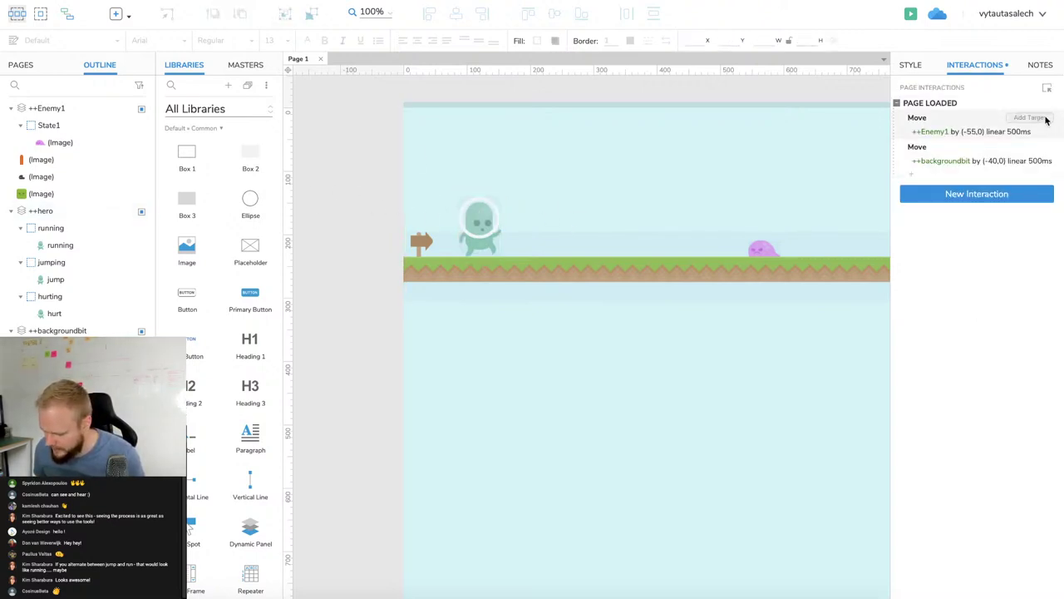
left_click(986, 196)
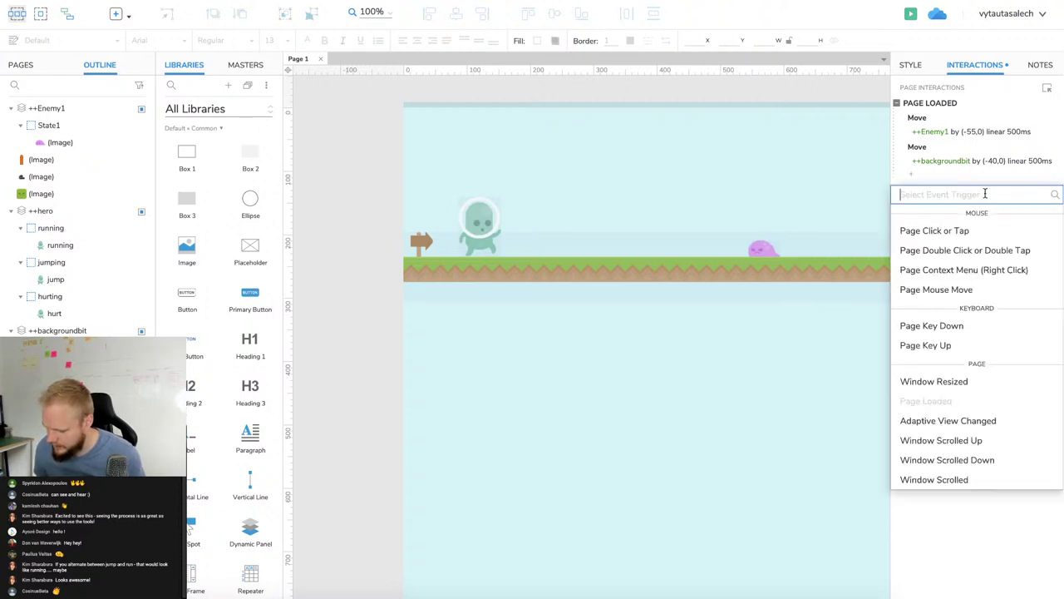
left_click(962, 335)
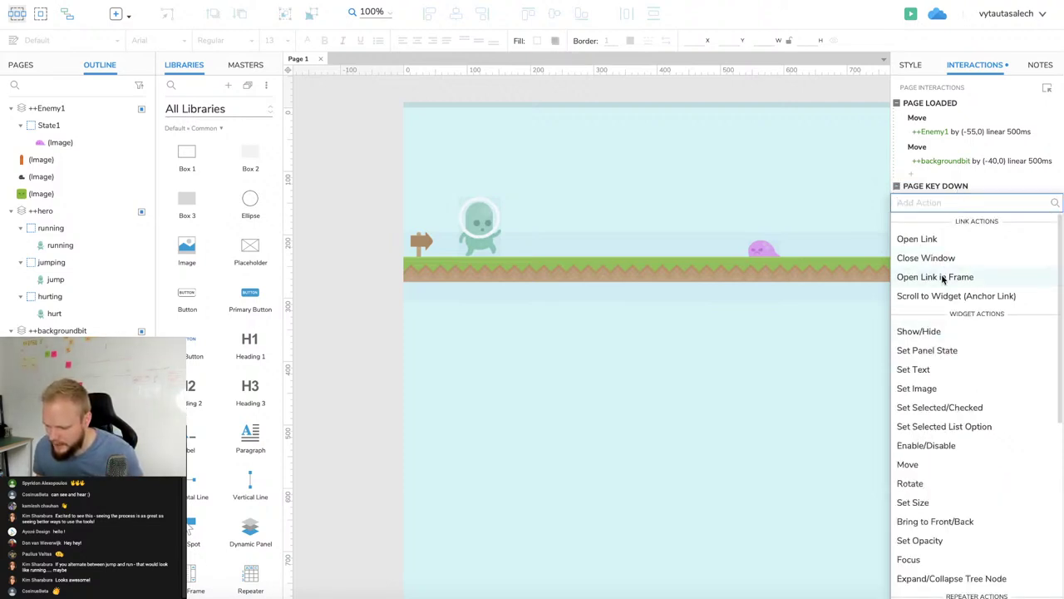
left_click(908, 464)
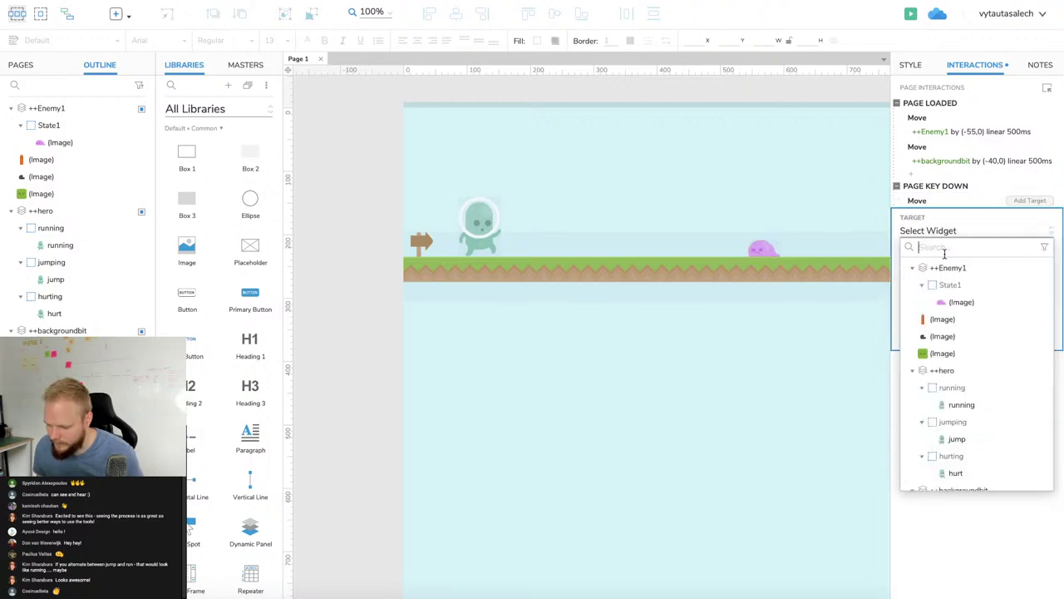
left_click(981, 204)
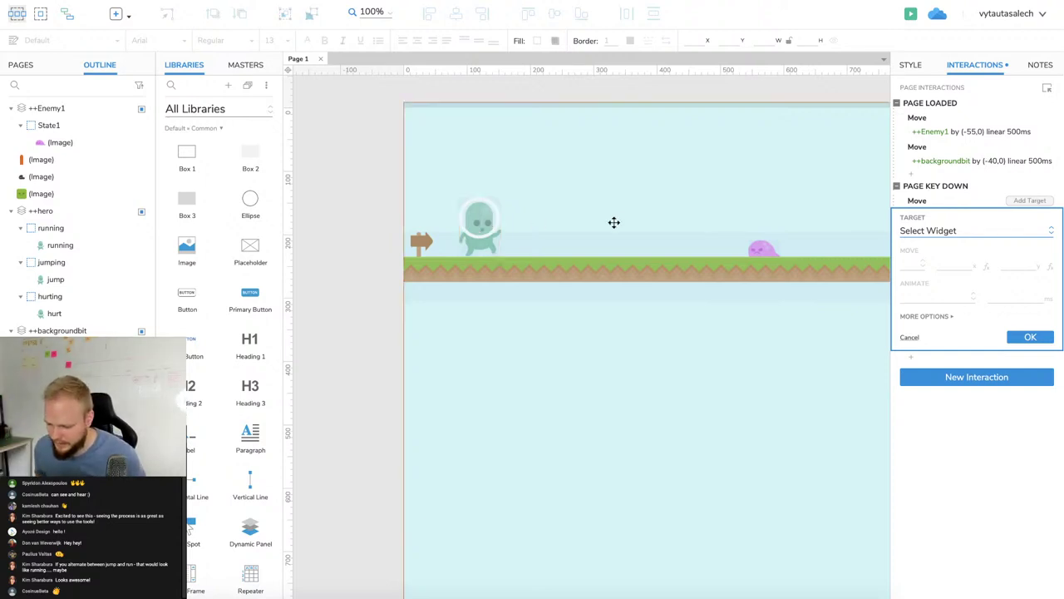
left_click(972, 236)
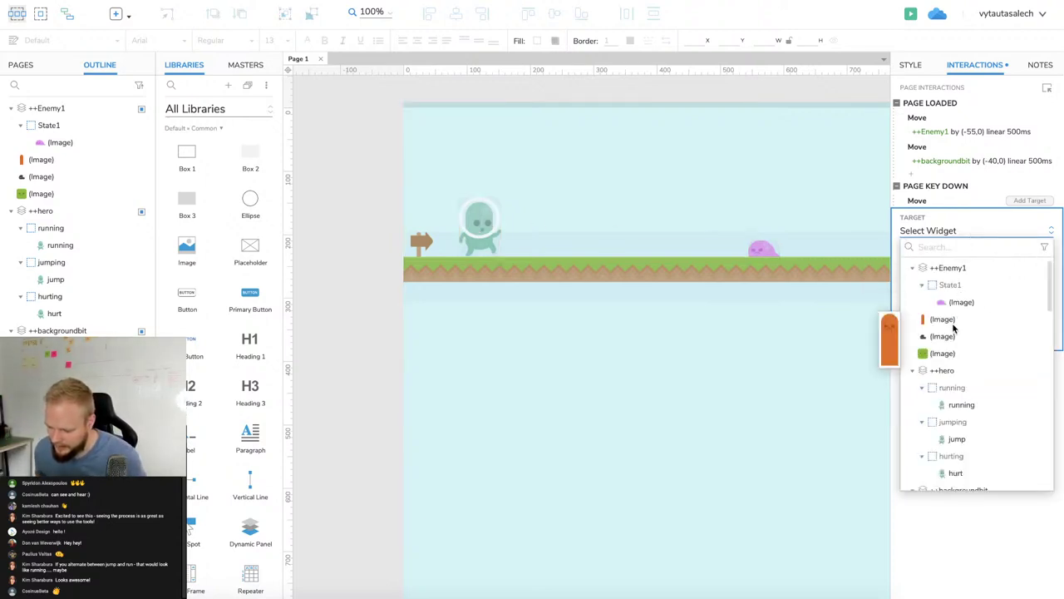
left_click(943, 370)
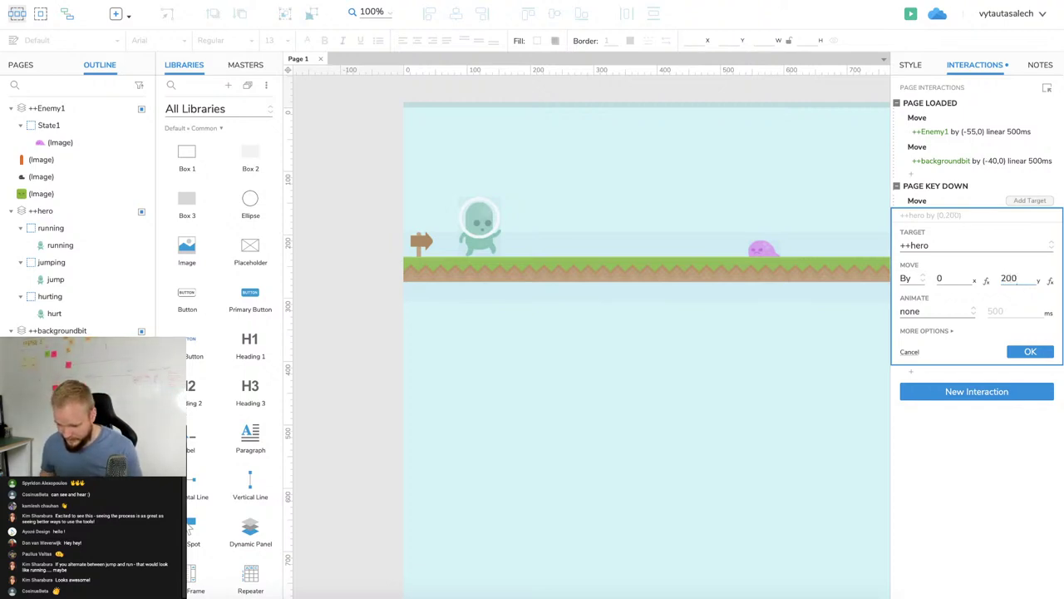
Animate the key-down move of ++hero as linear over 600 ms, and preview the page in the browser.
left_click(936, 312)
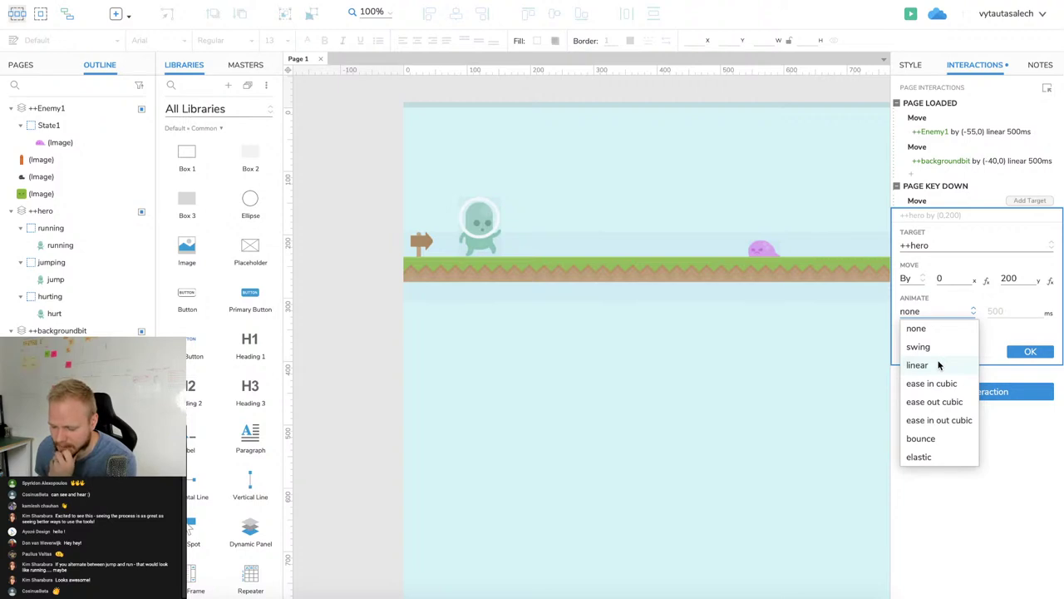
left_click(936, 366)
left_click(1016, 312)
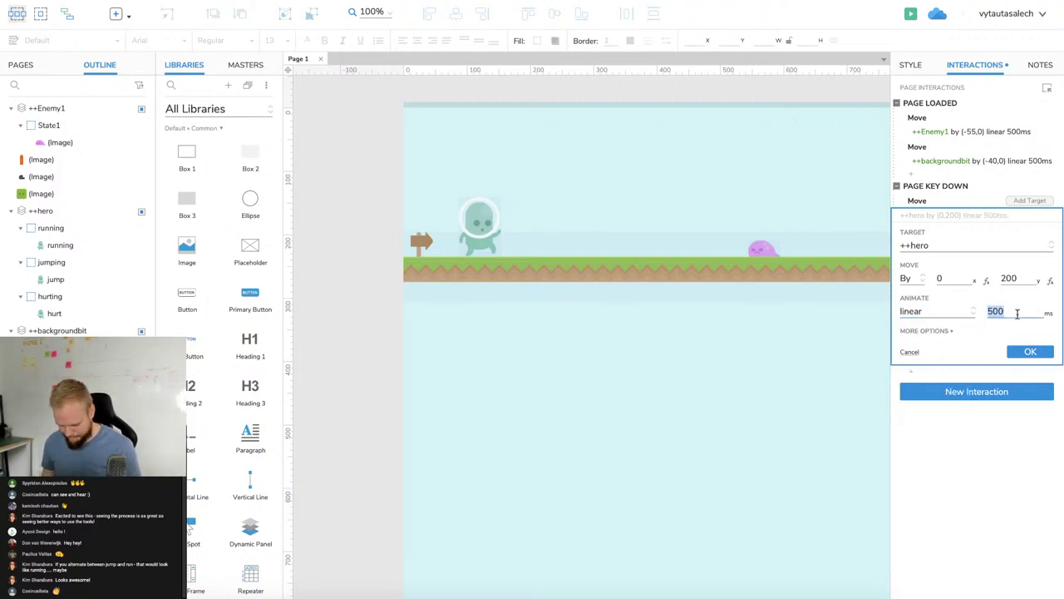
type("600")
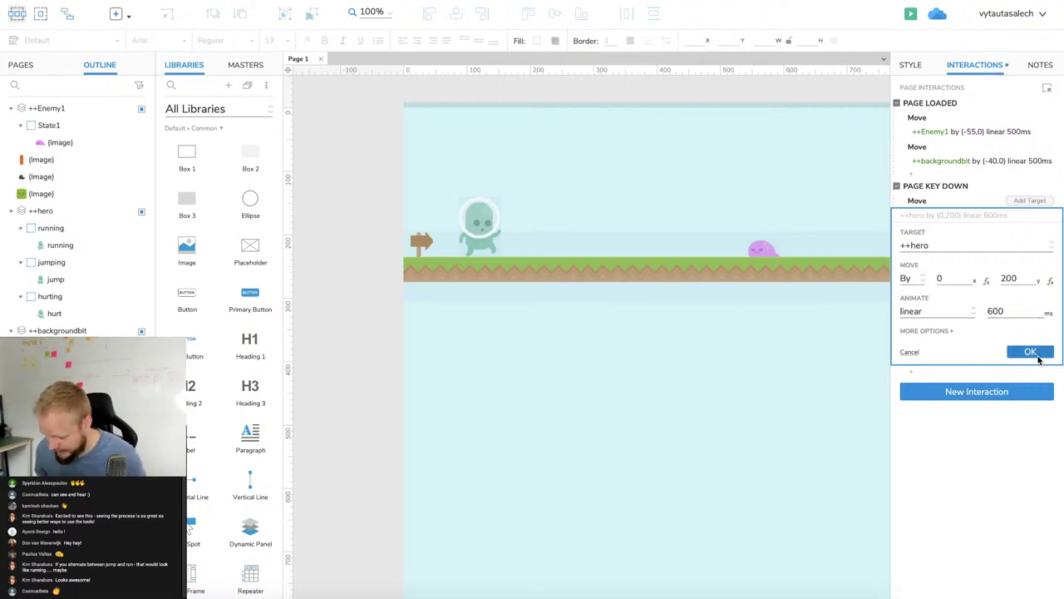
left_click(1029, 352)
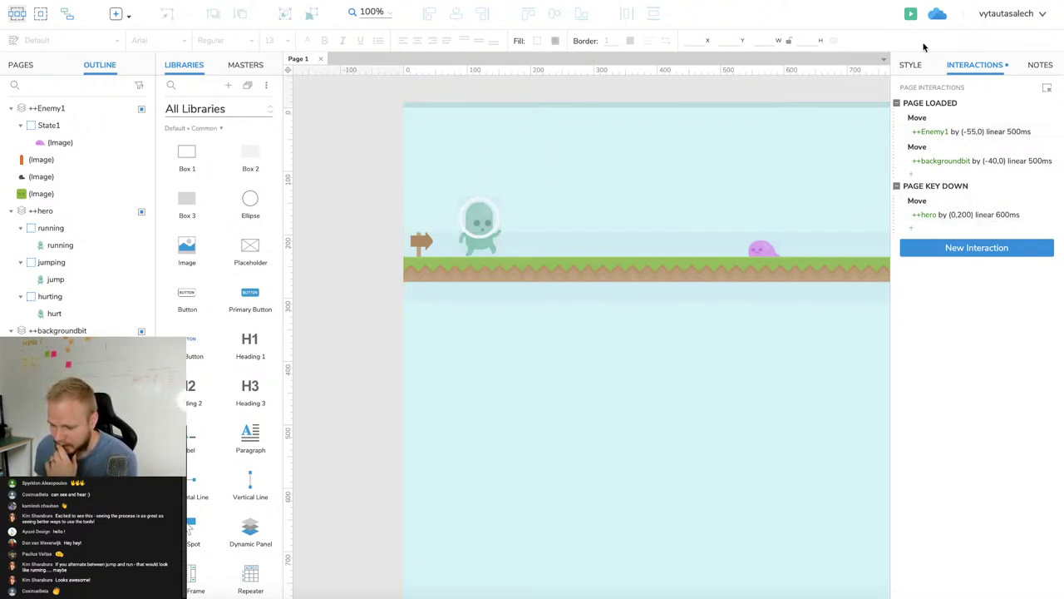
left_click(911, 13)
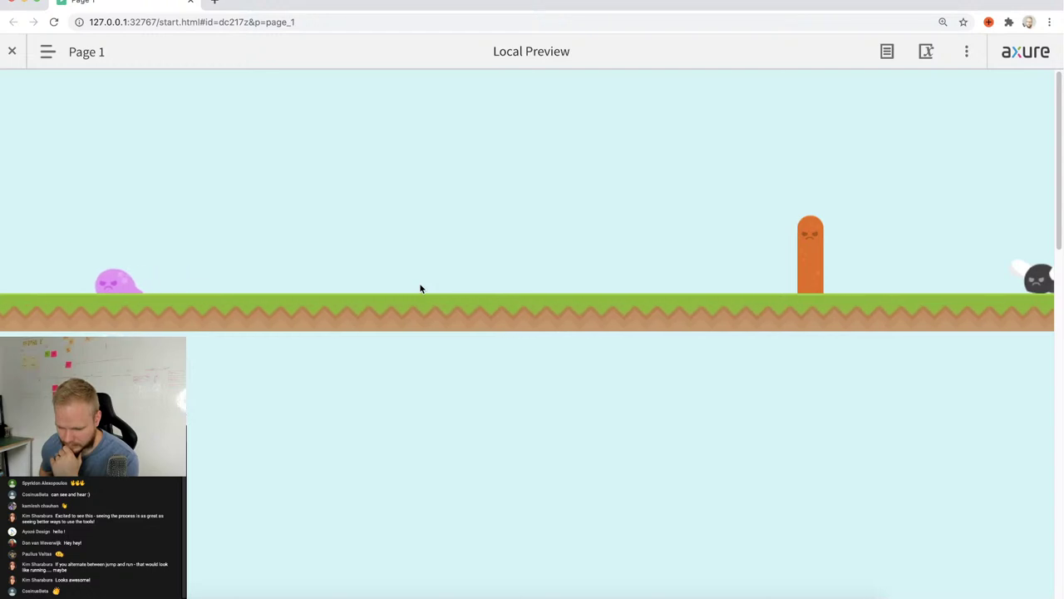
left_click(190, 4)
Set the key-down move of ++hero to -200 vertically, and test the jump in the browser preview.
left_click(482, 223)
left_click(333, 198)
left_click(1004, 218)
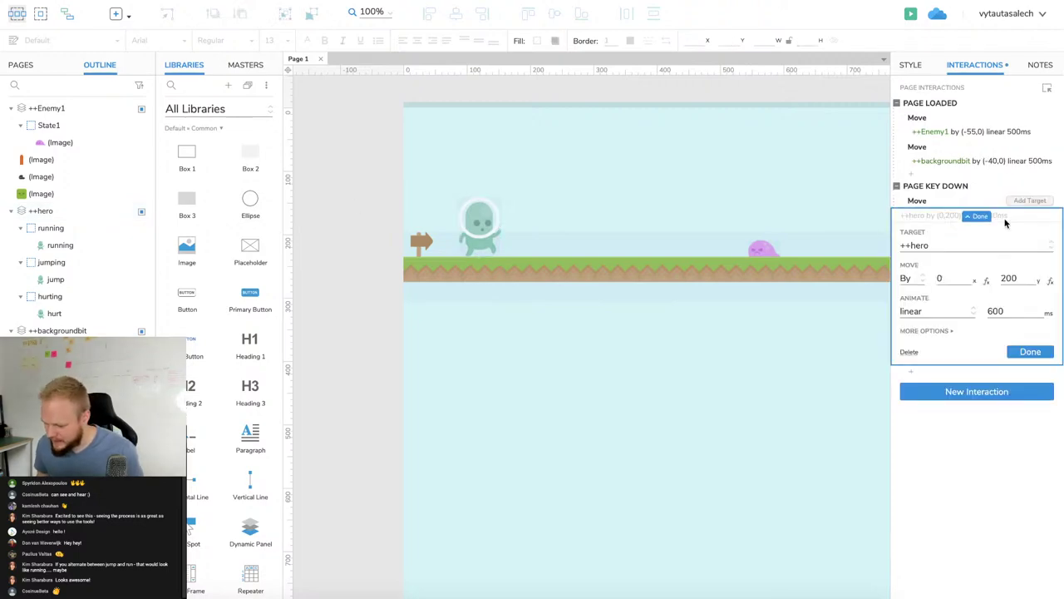
double_click(1005, 278)
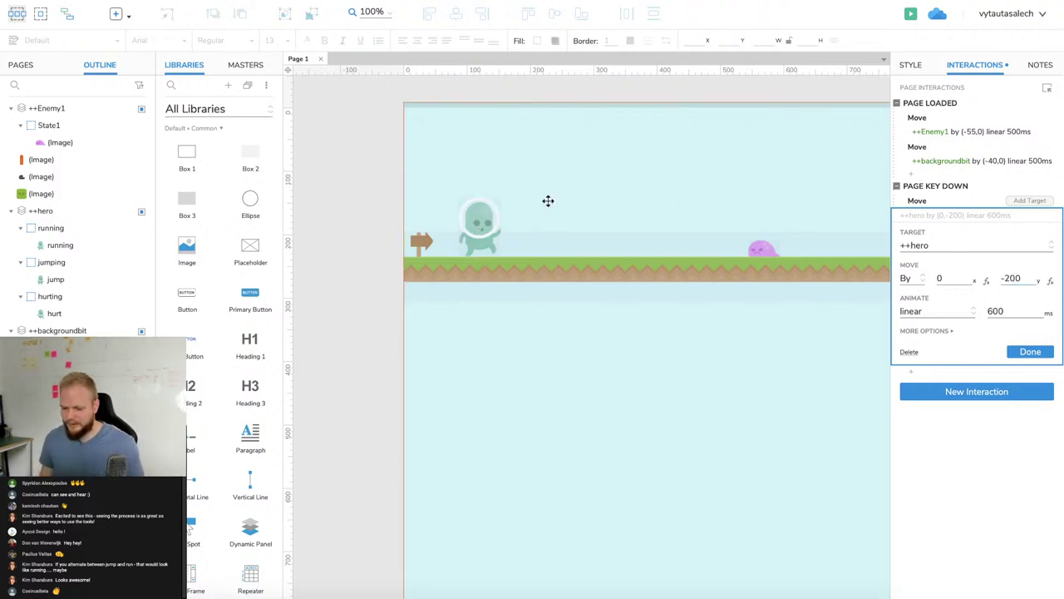
left_click(1032, 352)
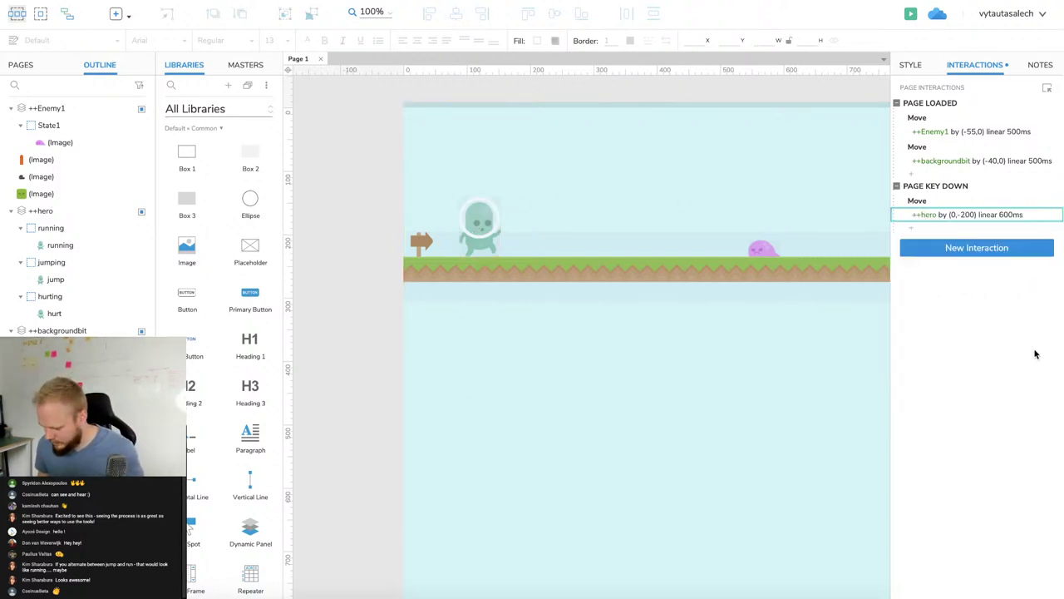
left_click(911, 14)
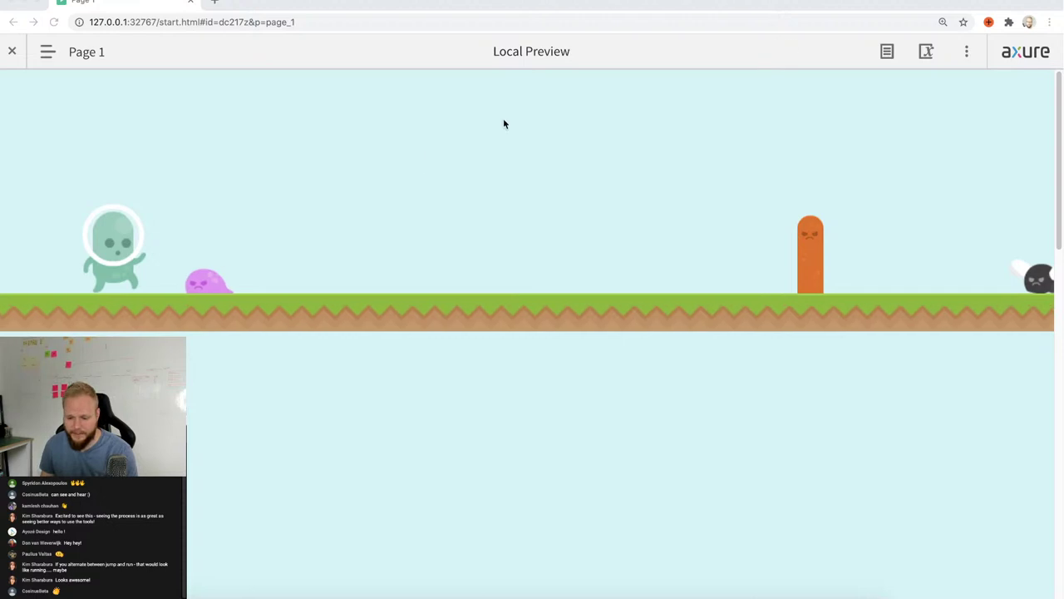
left_click(289, 269)
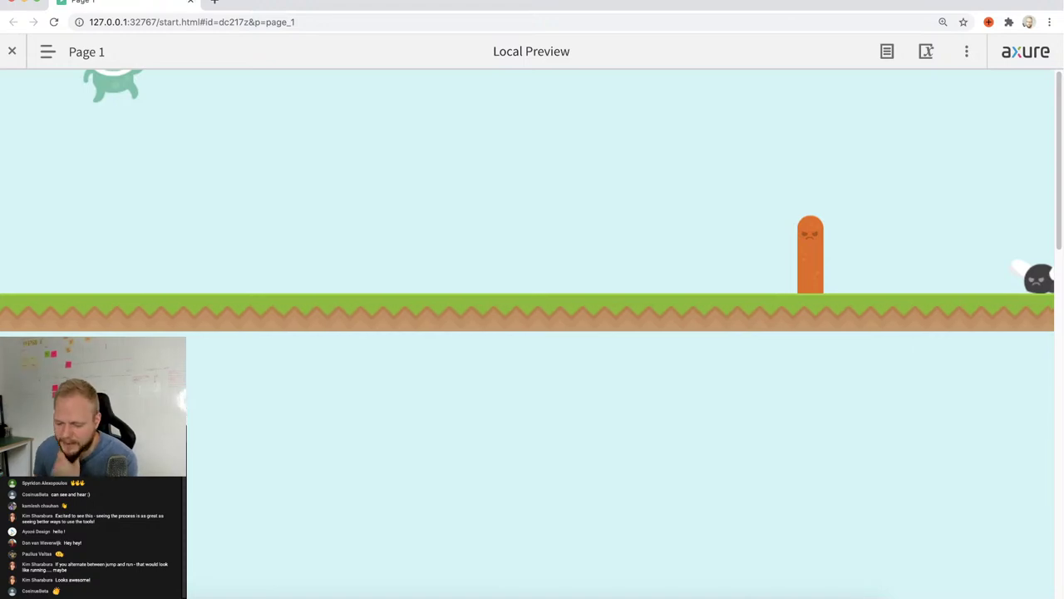
left_click(192, 2)
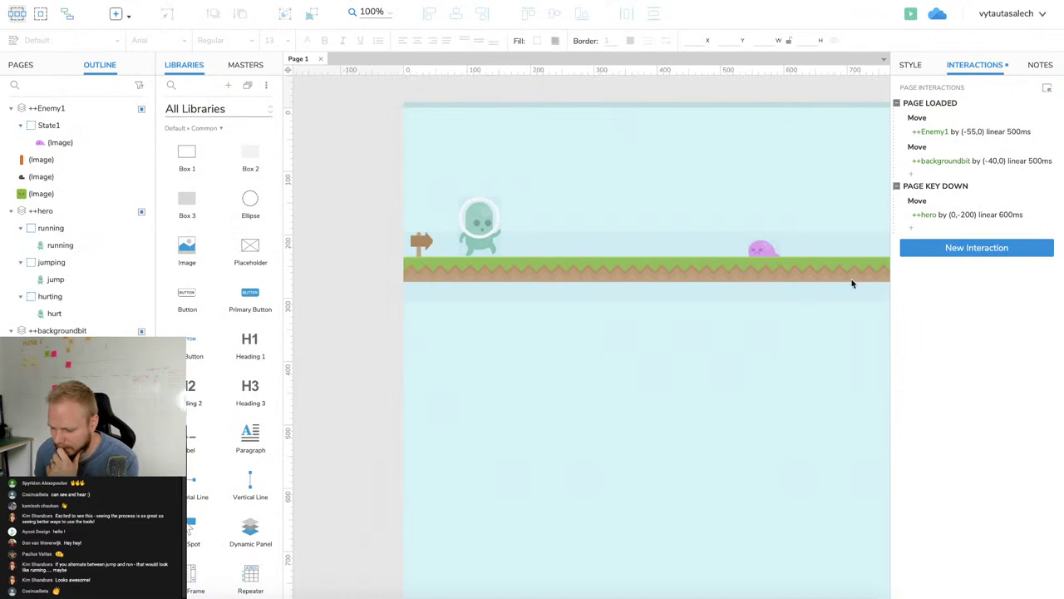
Move the orange, black and green enemy images farther along and above the ground, placing the green one at about X 1429, Y 52.
scroll(784, 231, "right", 5)
left_click_drag(532, 212, 868, 196)
left_click_drag(696, 237, 888, 178)
double_click(763, 240)
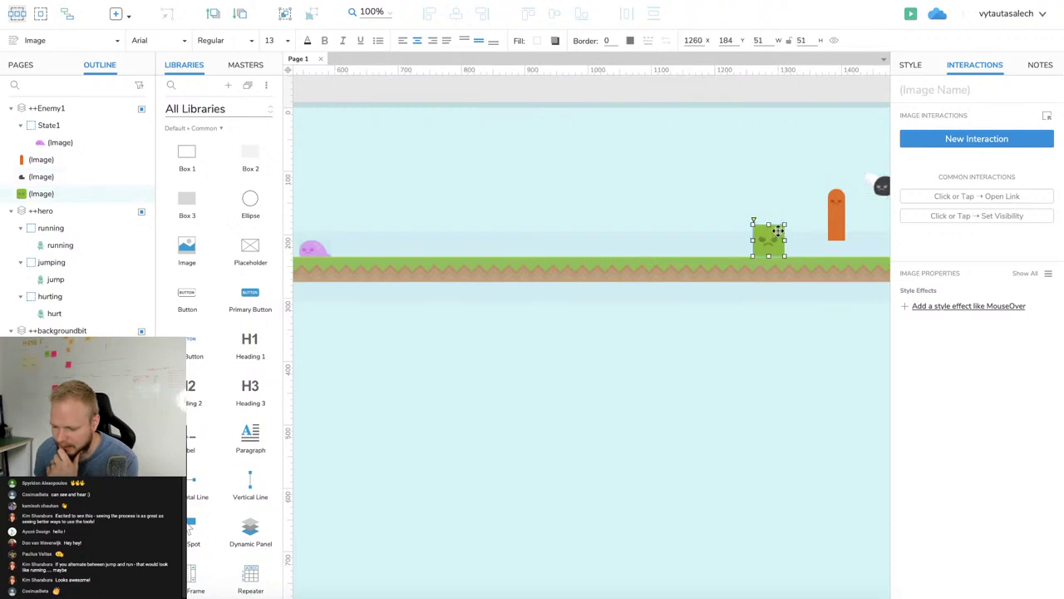
left_click(696, 337)
left_click_drag(767, 241, 867, 156)
scroll(699, 211, "left", 10)
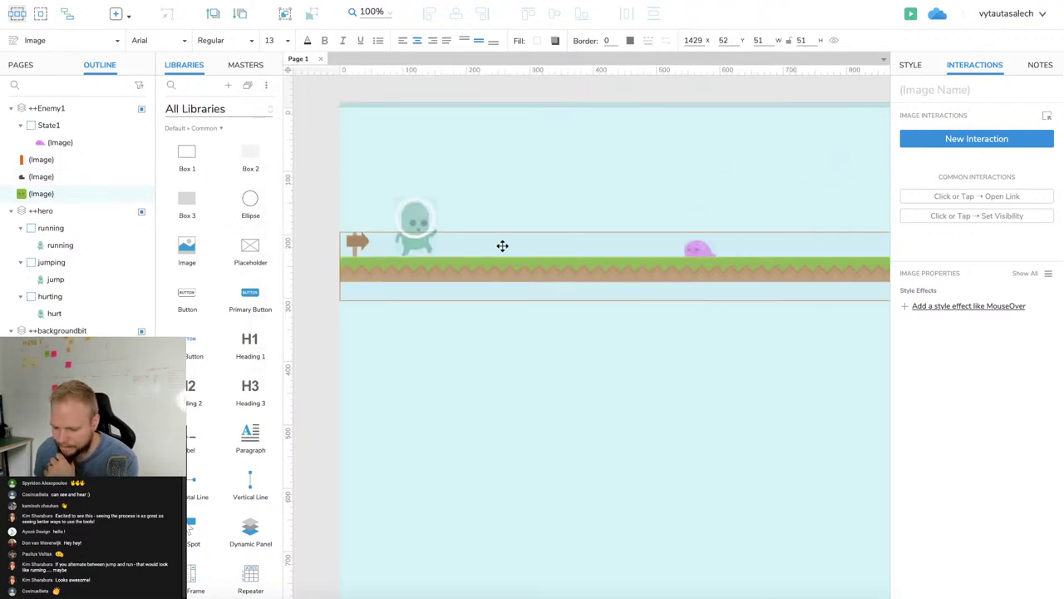
Add a Page Key Up interaction with a Move action.
left_click(415, 225)
left_click(419, 101)
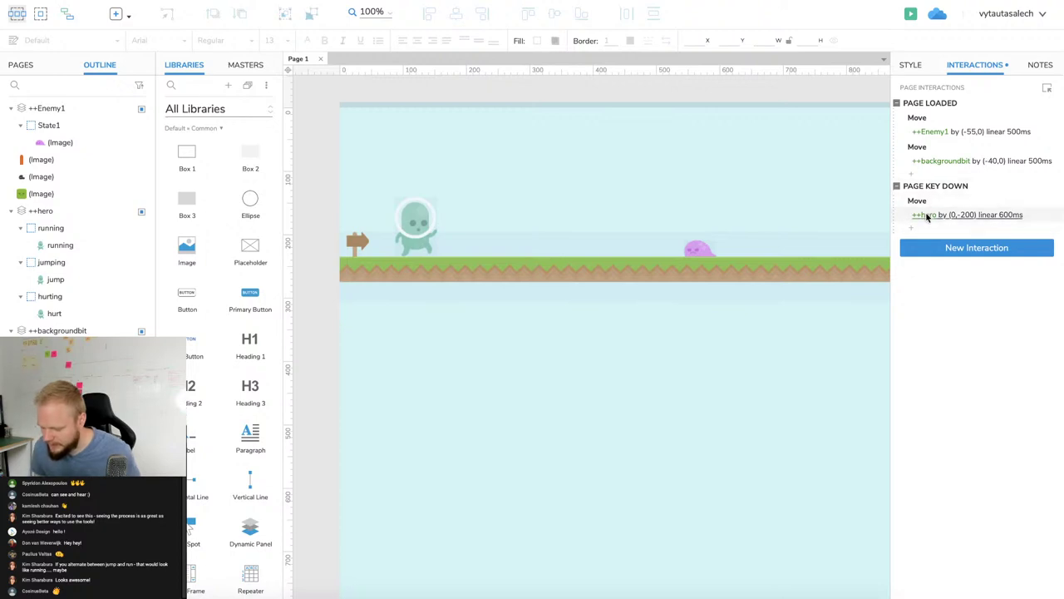
left_click(947, 246)
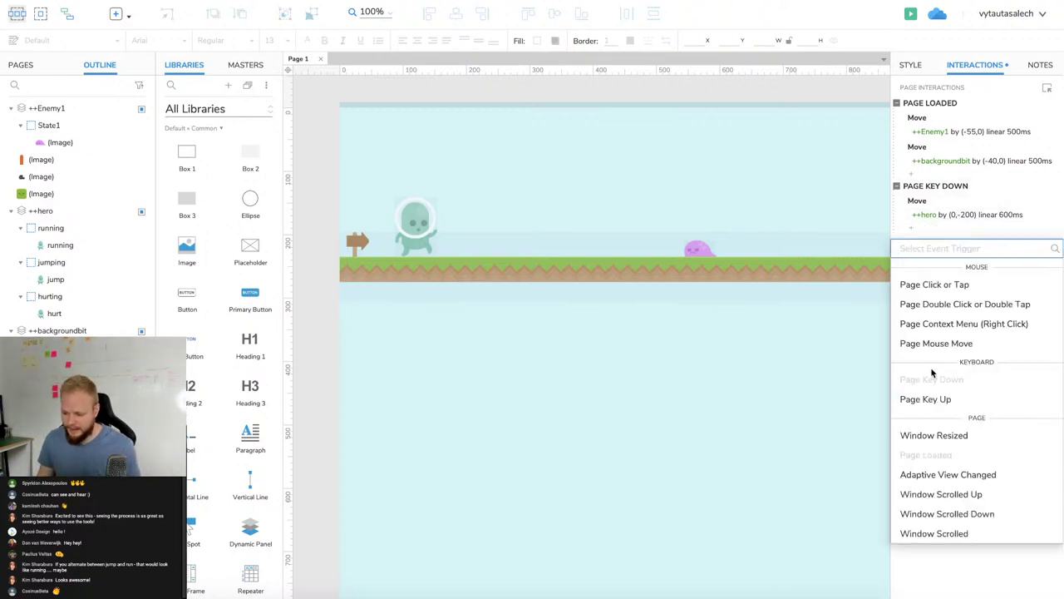
left_click(956, 400)
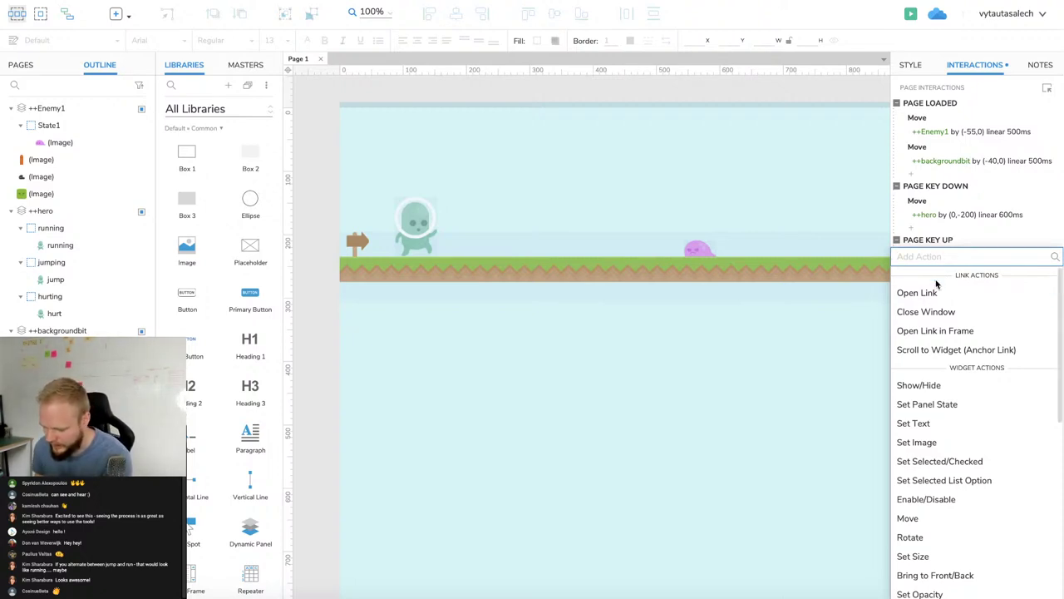
left_click(908, 517)
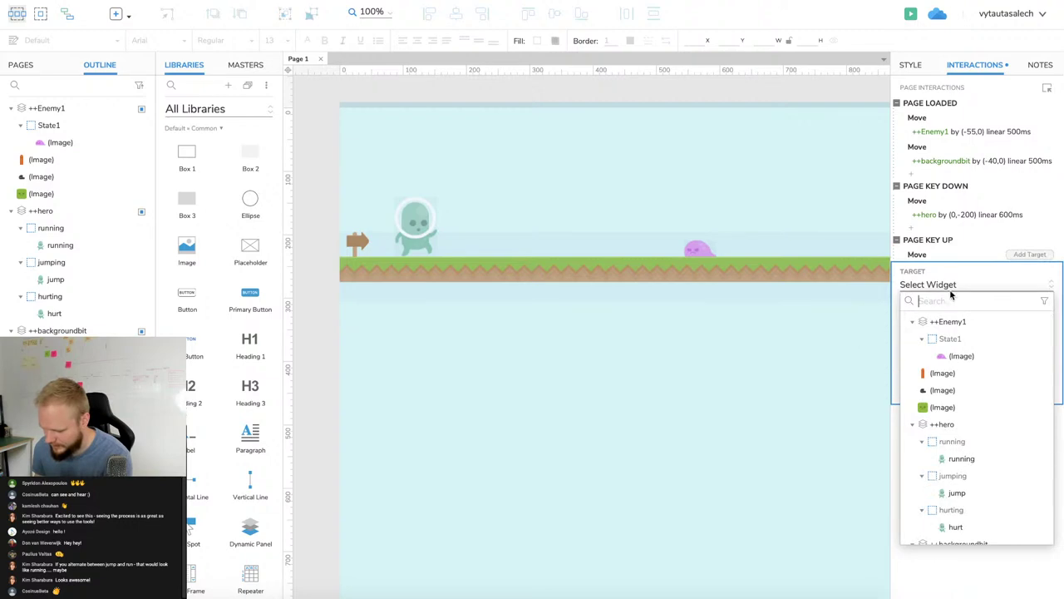
Check the canvas position of ++hero and set the key-up action to move ++hero To 87 horizontally and 141 vertically.
left_click(414, 220)
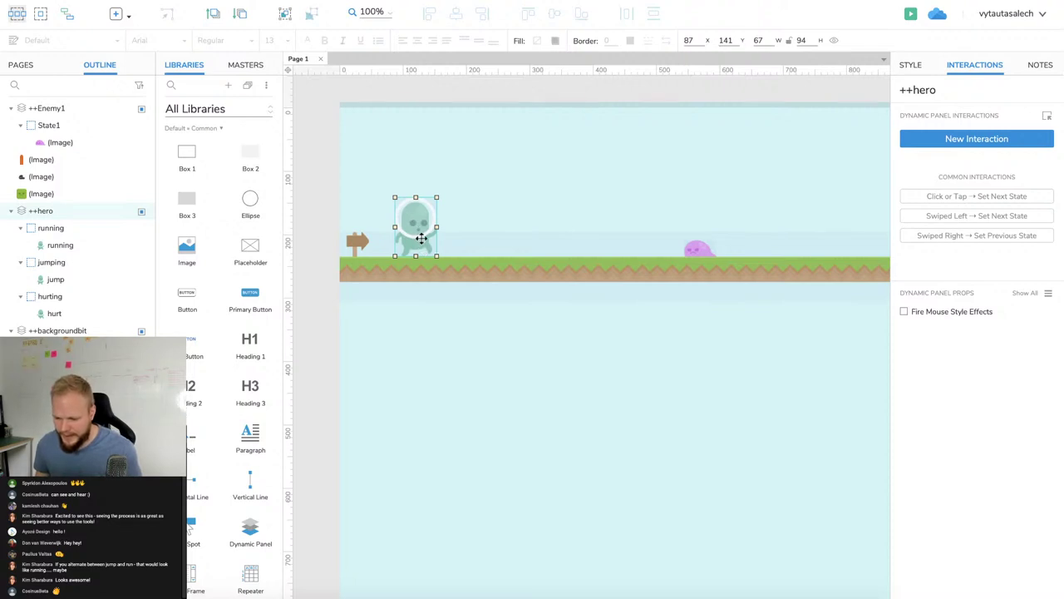
left_click(462, 92)
left_click(985, 257)
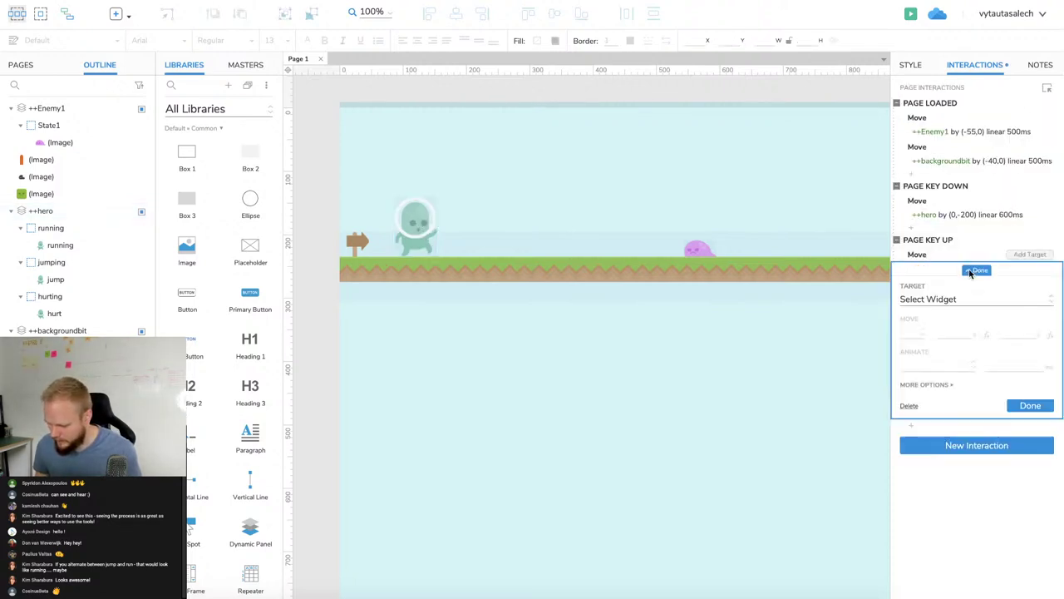
left_click(958, 301)
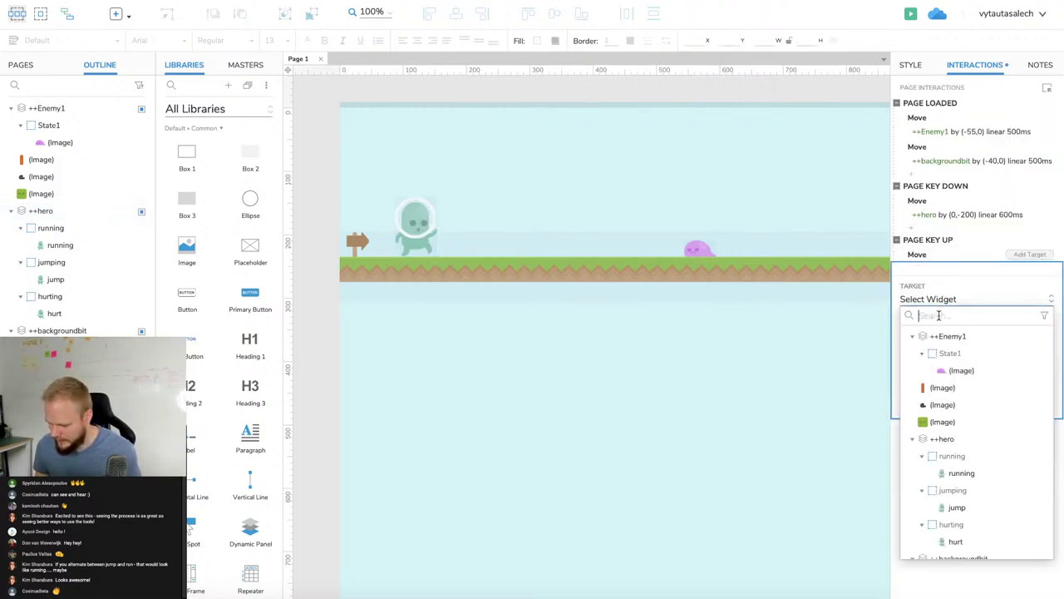
left_click(945, 440)
left_click(923, 333)
left_click(914, 352)
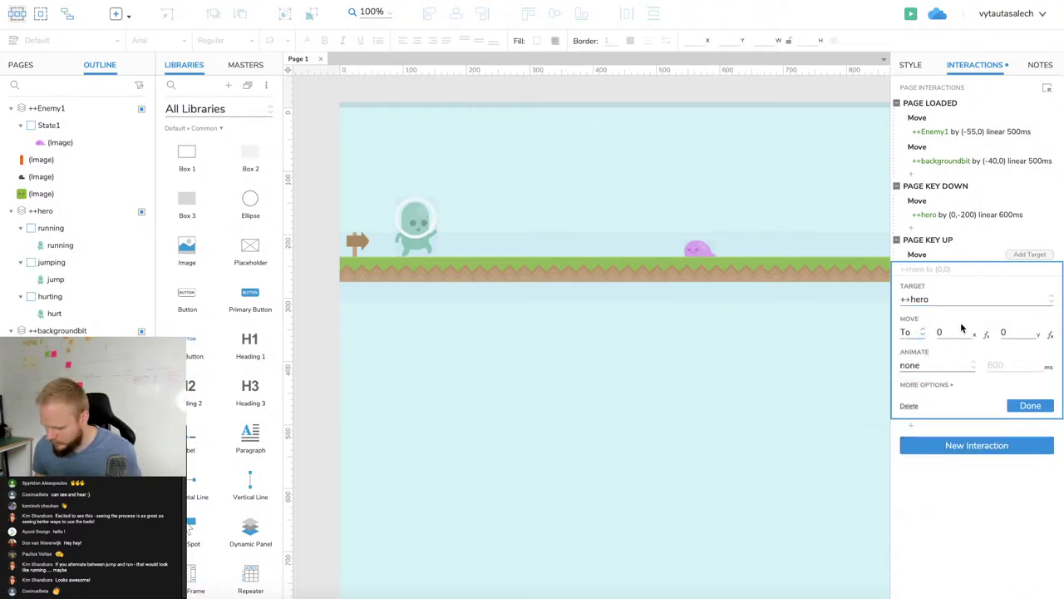
type("87")
left_click(1008, 335)
type("141")
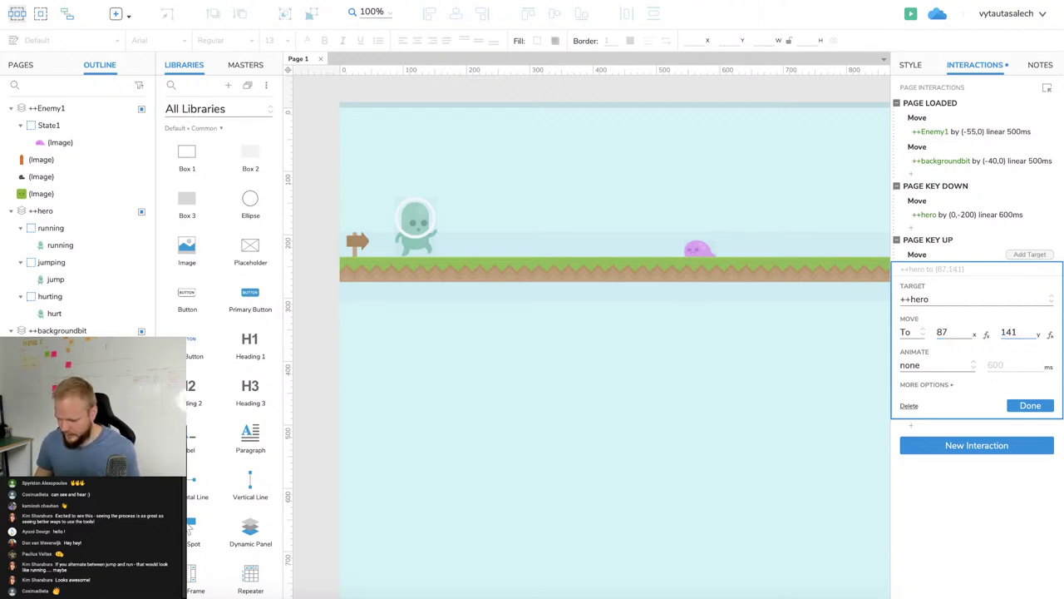
Animate the key-up move of ++hero as linear over 600 ms.
left_click(931, 366)
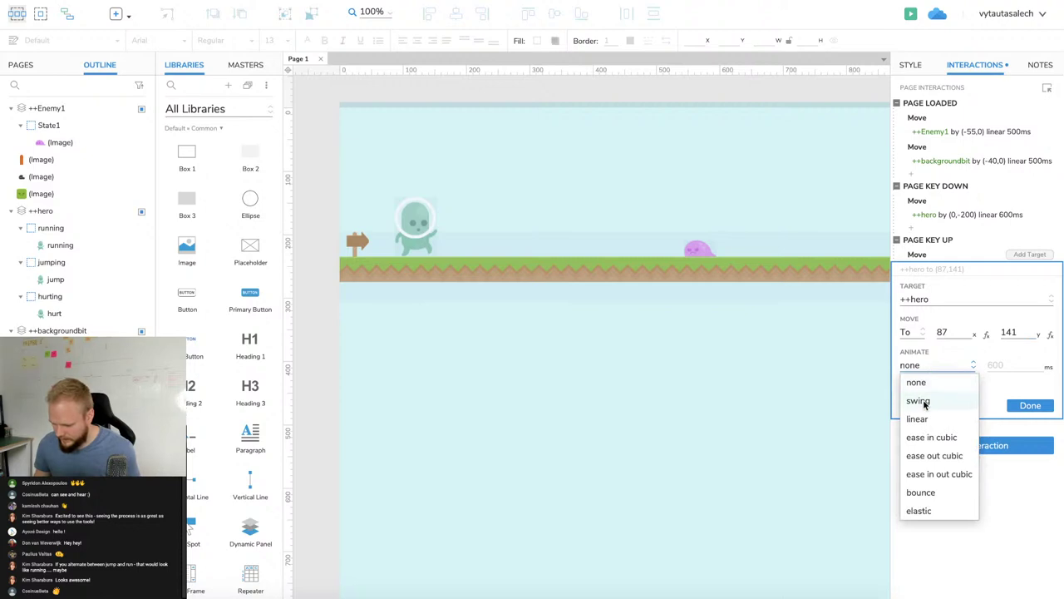
left_click(923, 419)
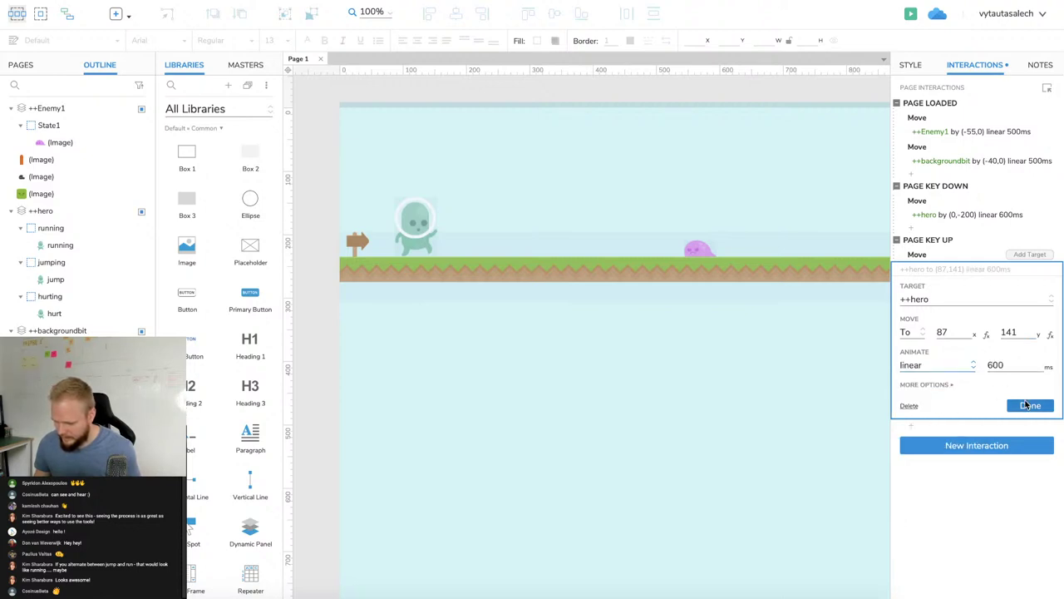
left_click(1031, 405)
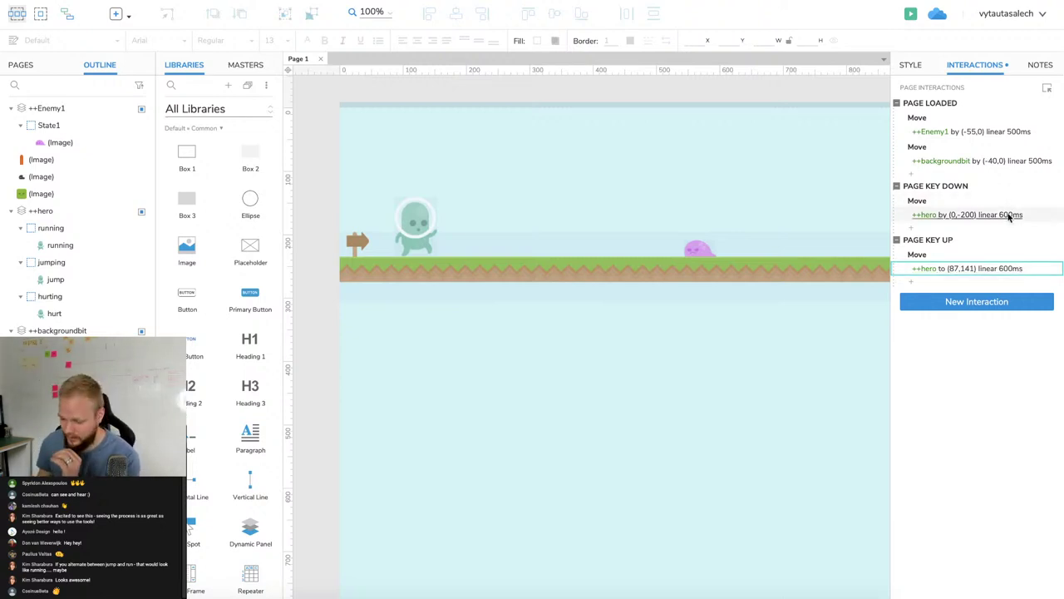
left_click(326, 148)
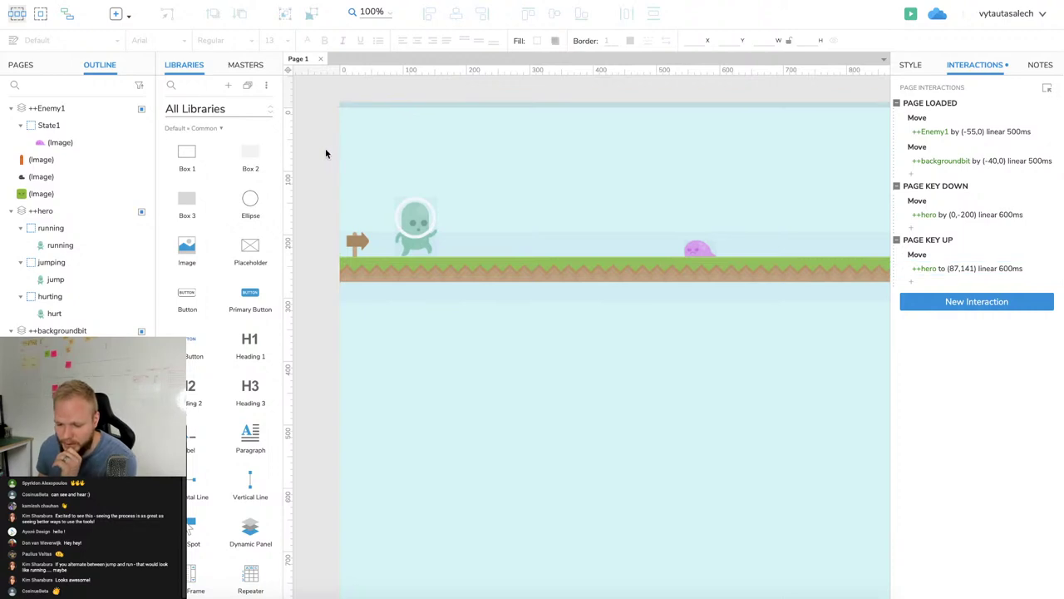
Preview the page in the browser and make the hero jump repeatedly to test the key-down and key-up moves.
left_click(912, 15)
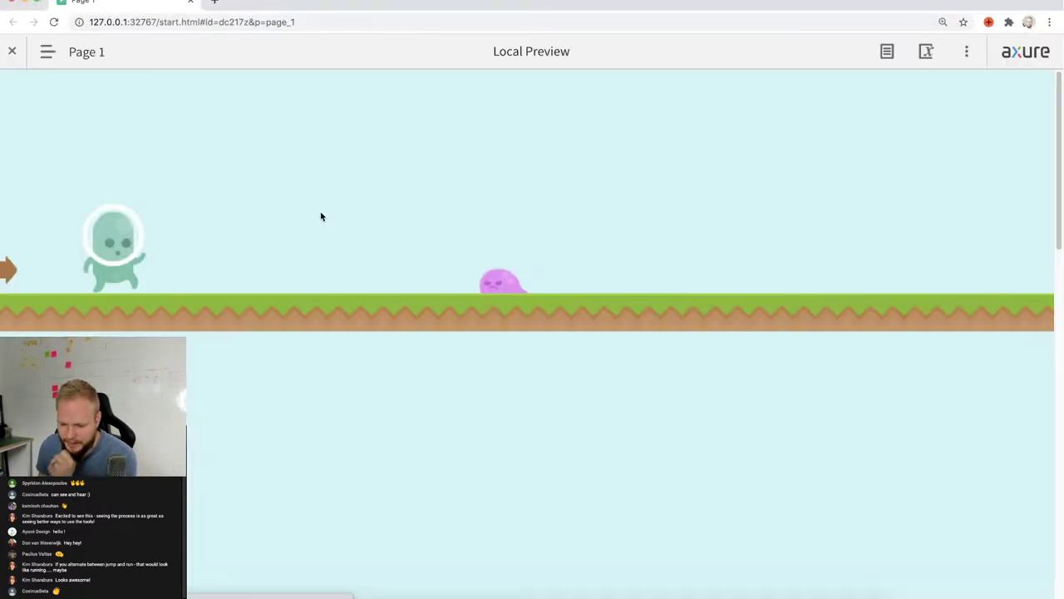
key("space")
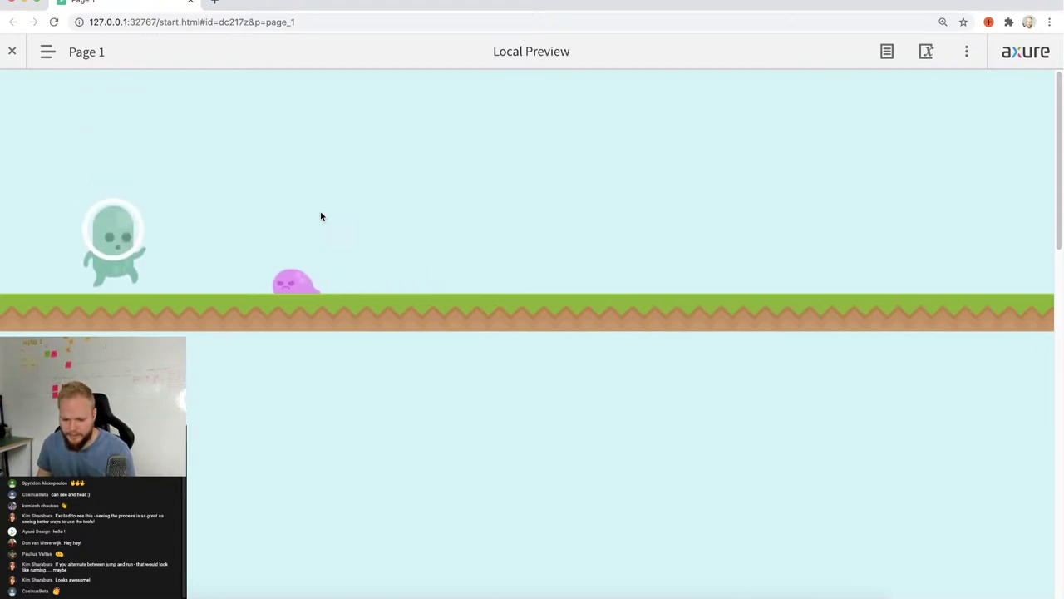
key("space")
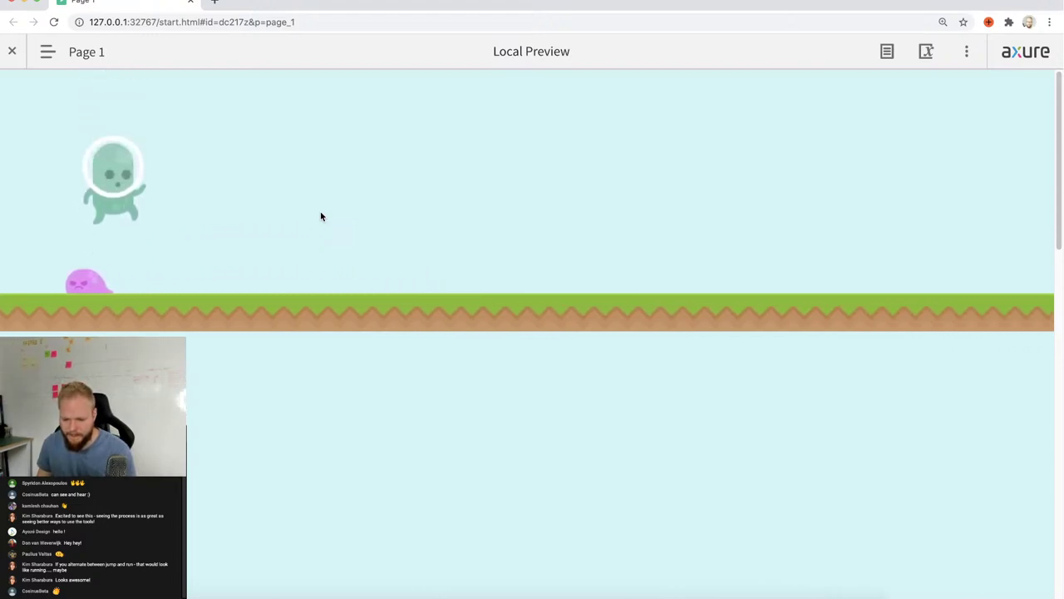
key("space")
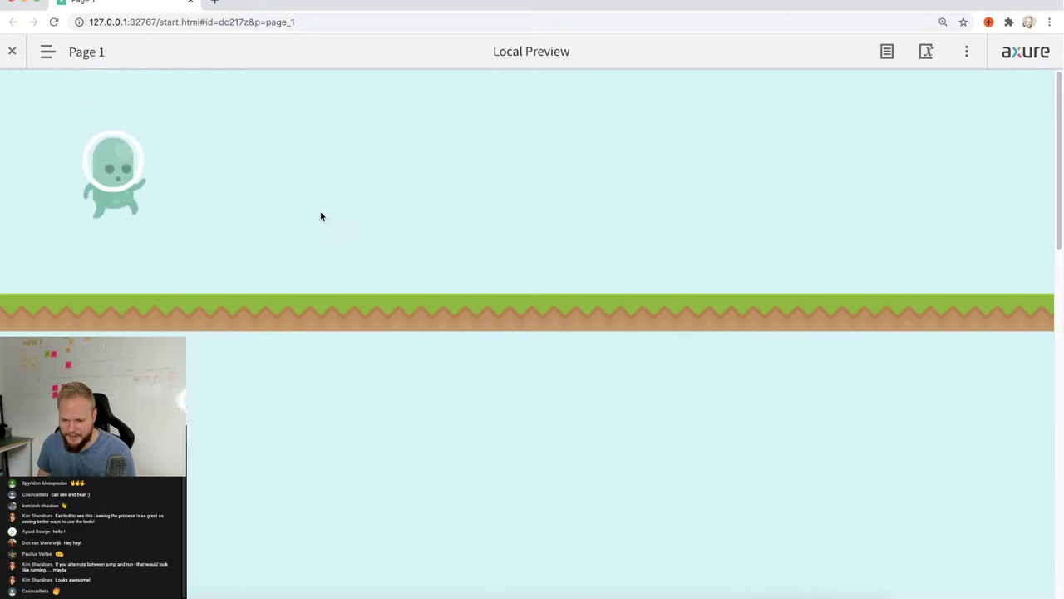
key("space")
key("space")
key("space")
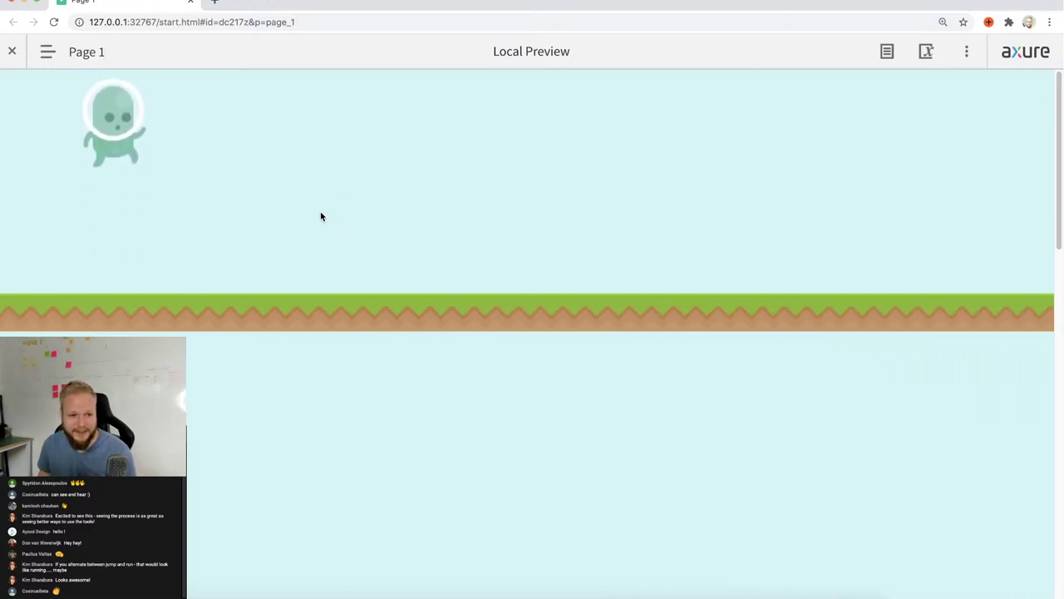
key("space")
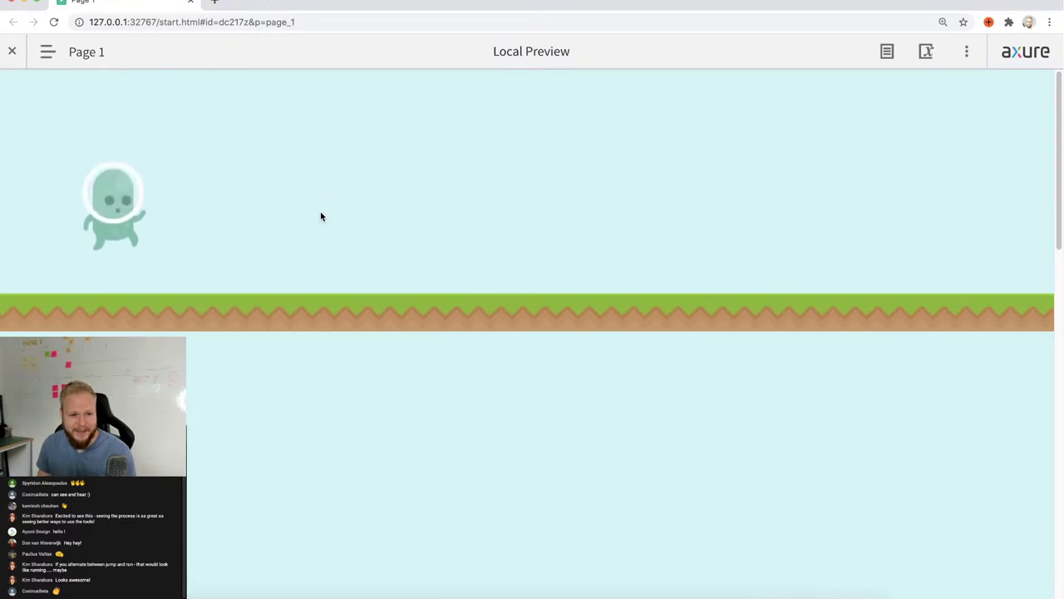
key("space")
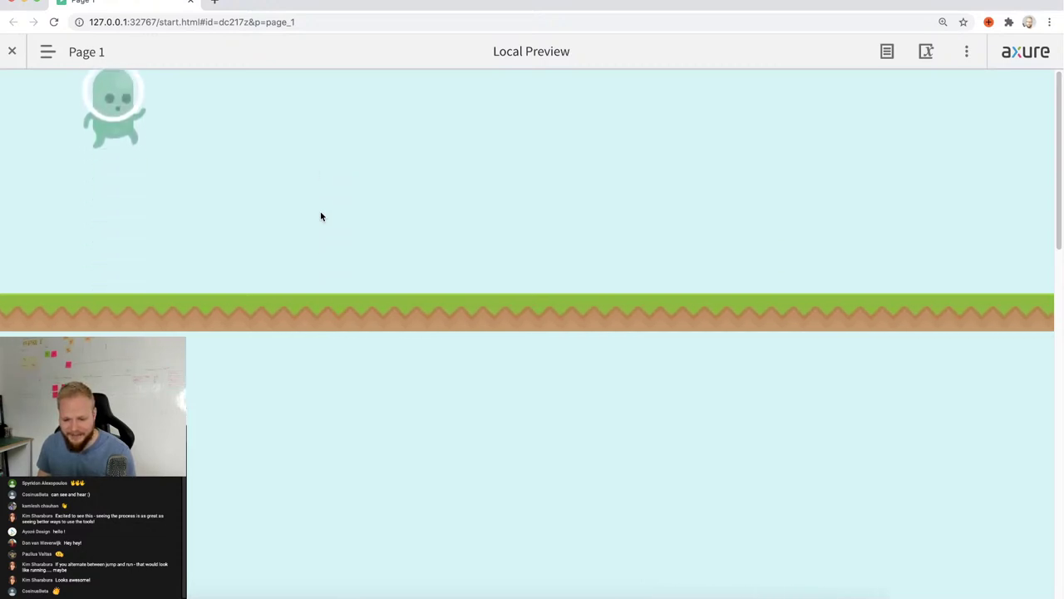
key("space")
key("space")
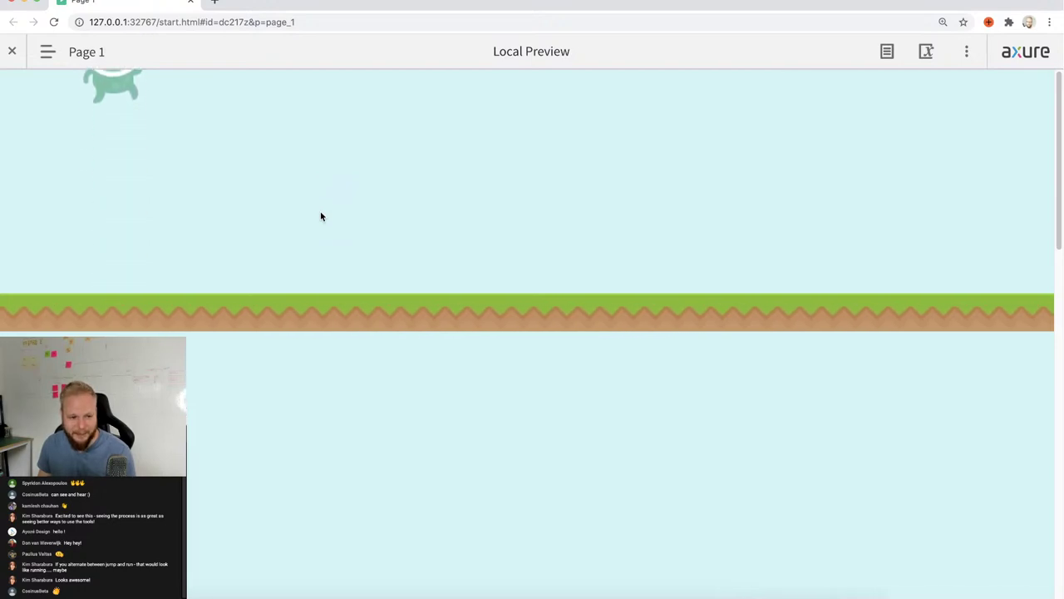
key("space")
key("space")
key("space")
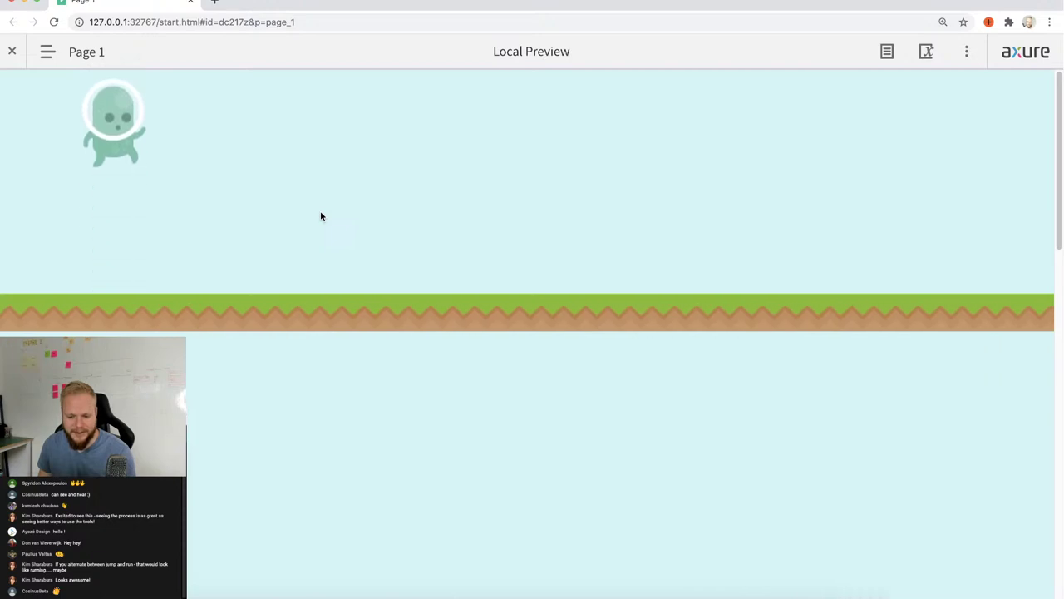
Make the hero jump several more times in the browser preview to judge jump height and landing, and return to Axure RP.
key("space")
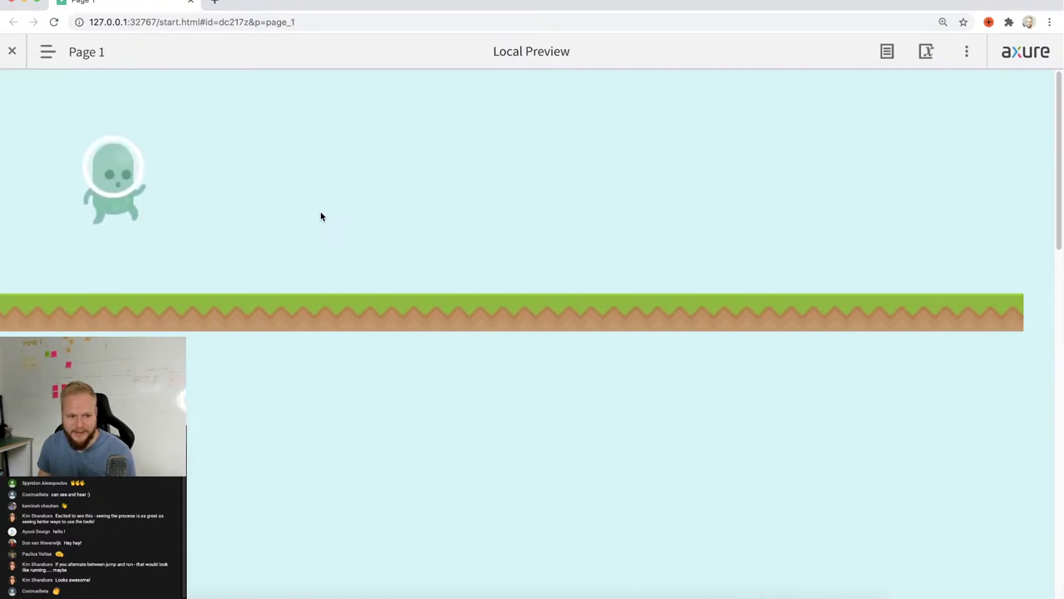
key("space")
key("space")
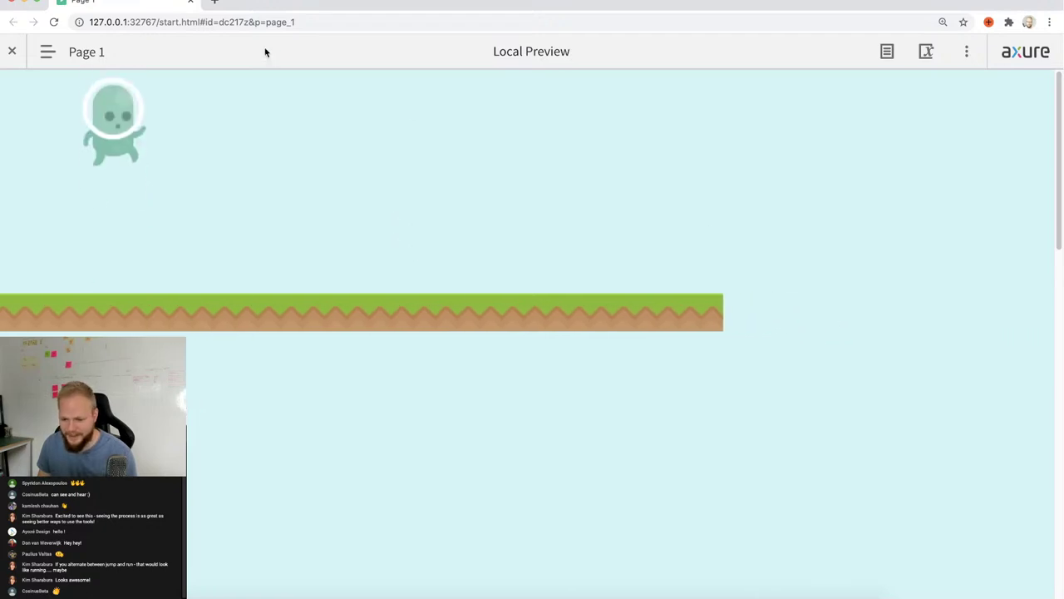
key("super+Tab")
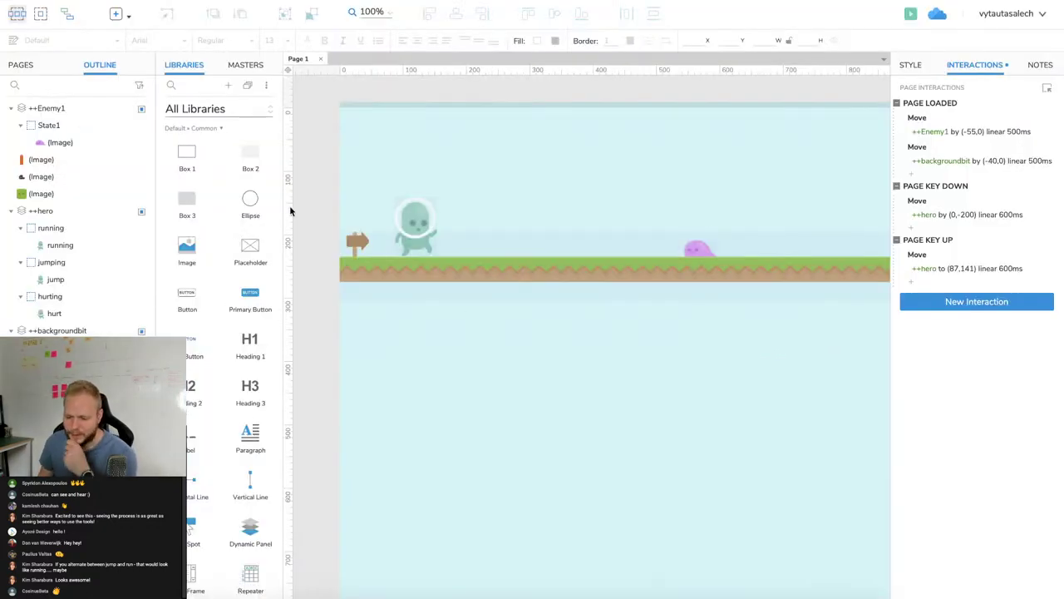
Change the page key-down move of ++hero to -160 vertically and its linear animation to 500 ms.
left_click(430, 237)
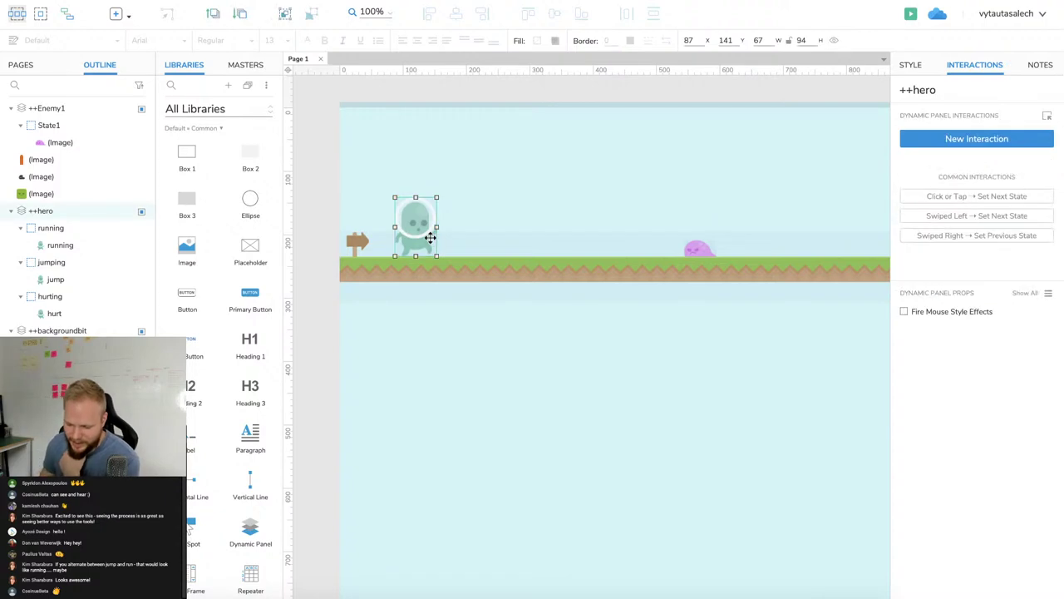
left_click(444, 87)
left_click(1001, 218)
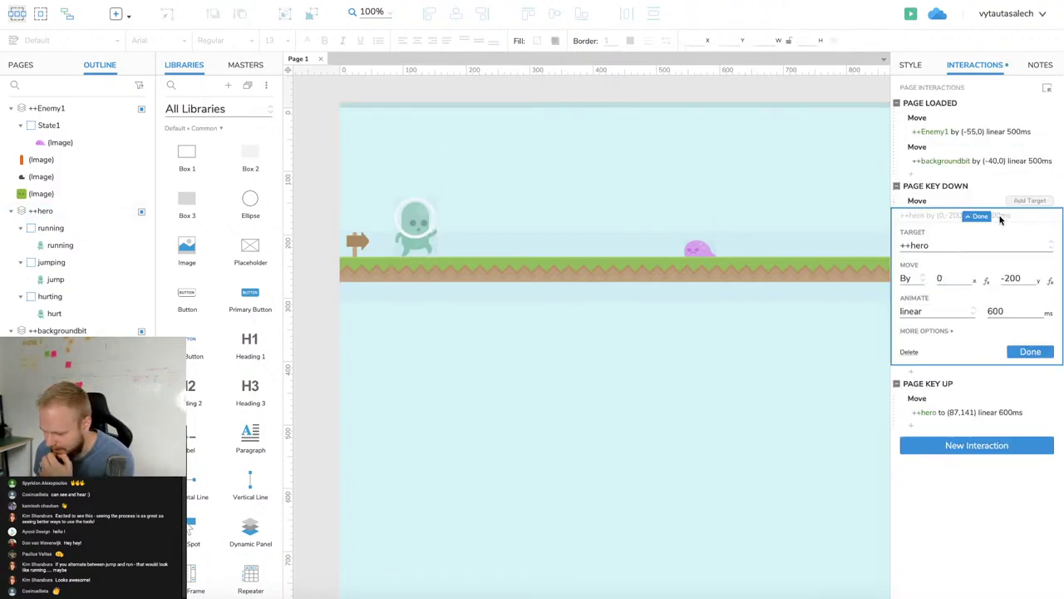
left_click(1010, 276)
left_click(1010, 277)
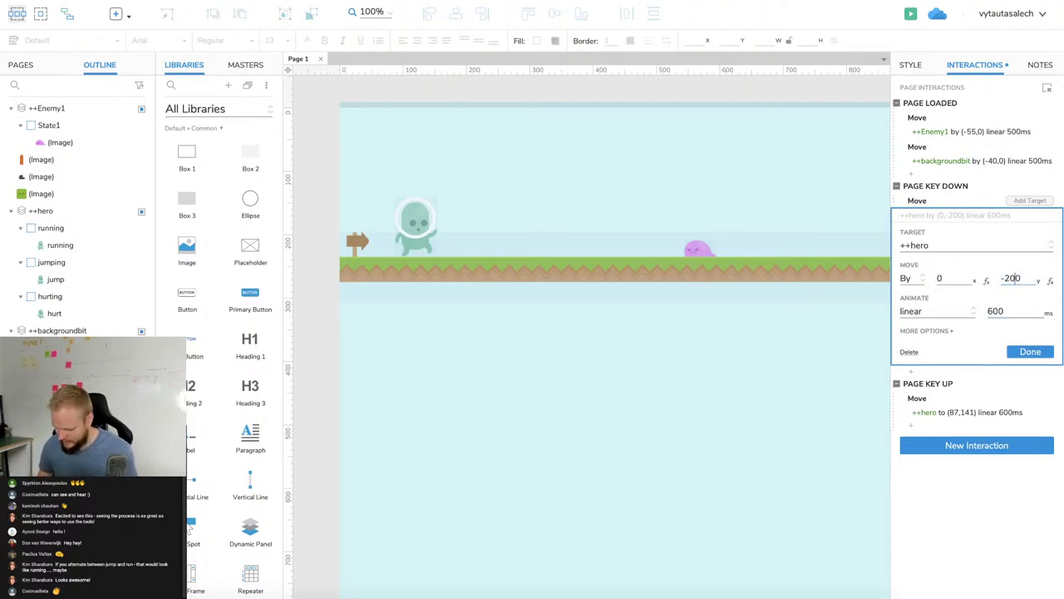
key("BackSpace")
key("BackSpace")
type("1")
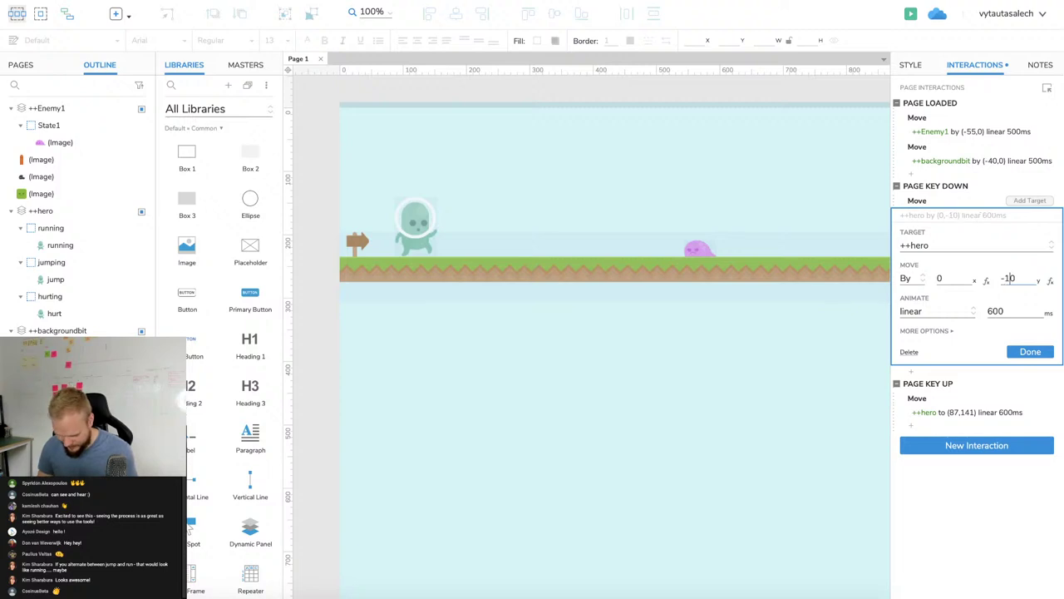
type("6")
left_click(1002, 310)
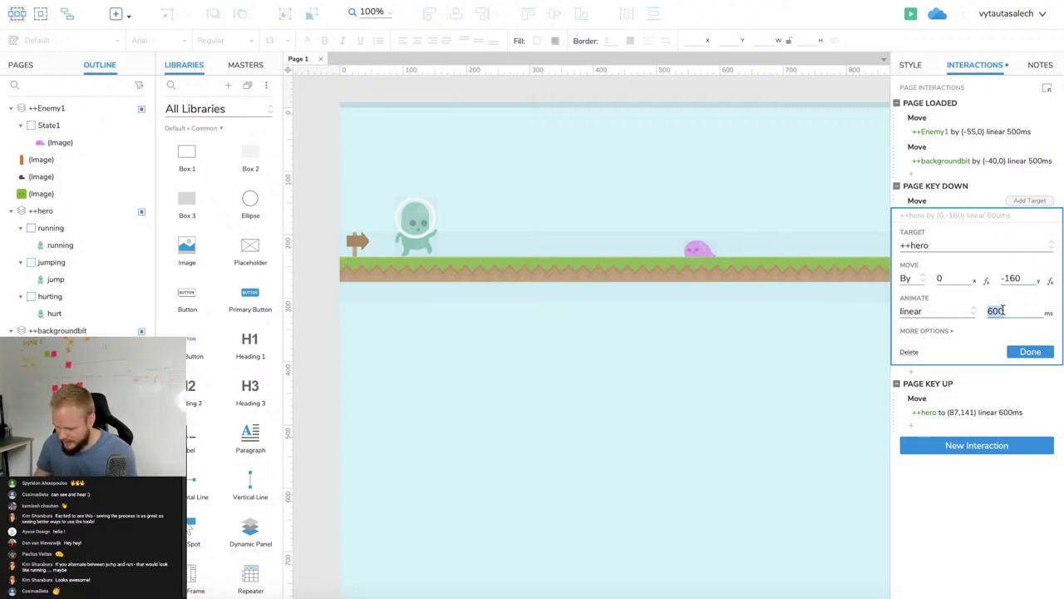
type("50")
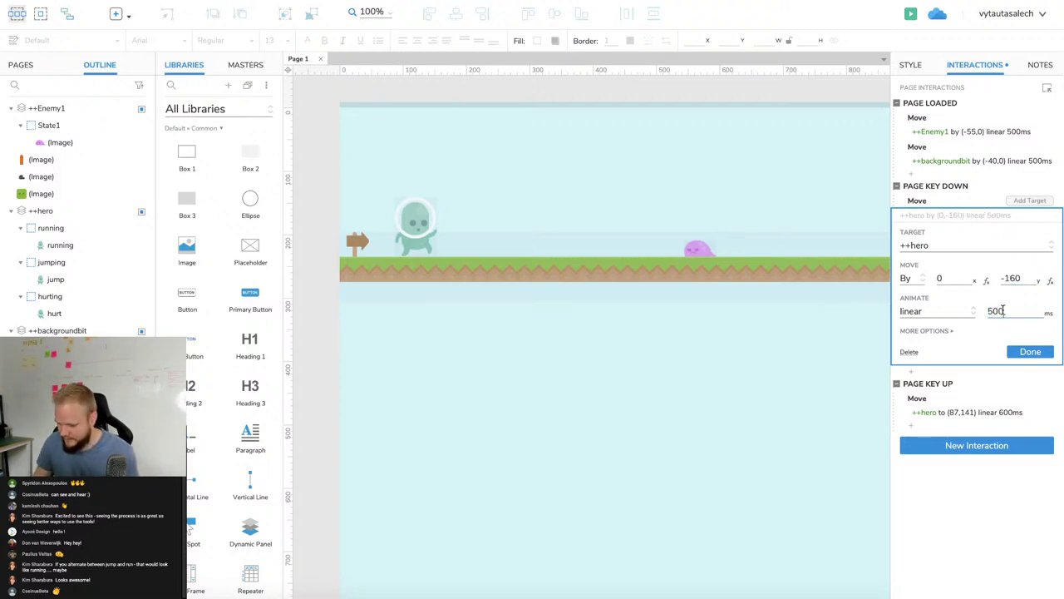
left_click(1008, 351)
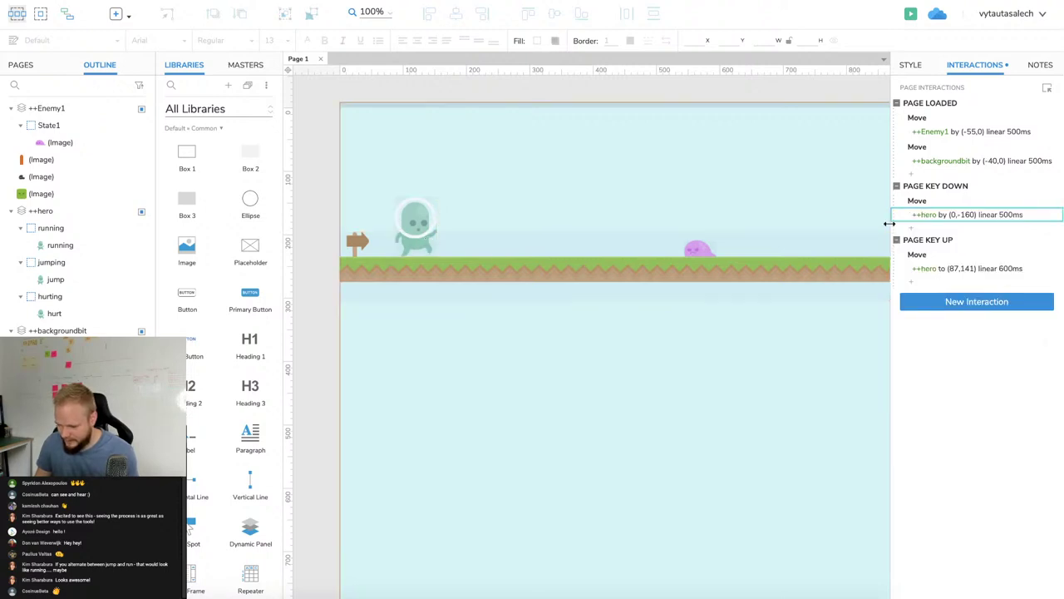
Set the animation duration of the page key-up move of ++hero to 500 ms.
left_click(1014, 272)
left_click_drag(1006, 368, 970, 366)
type("500")
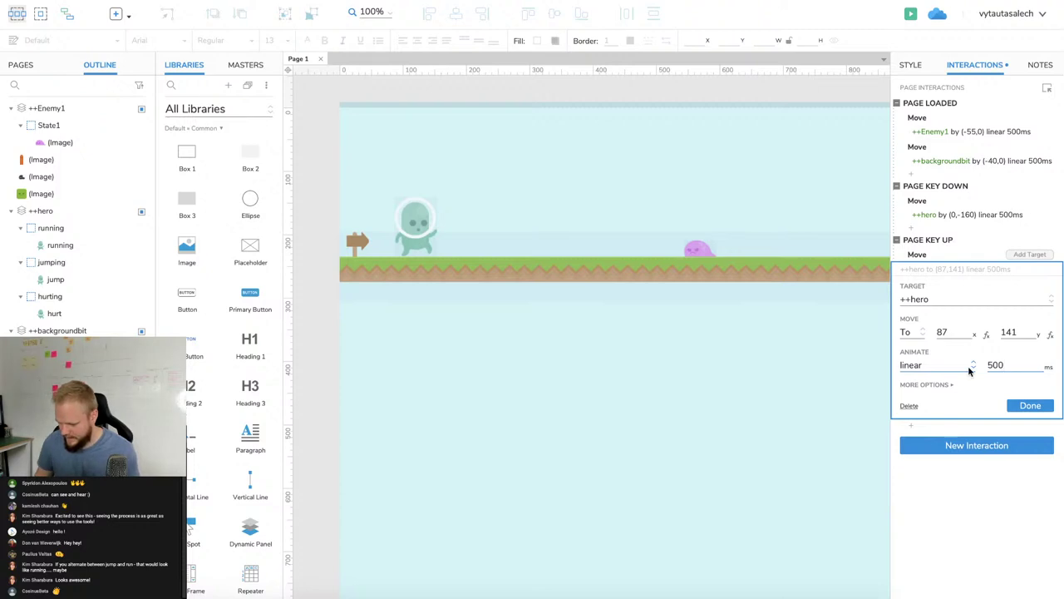
left_click(1031, 407)
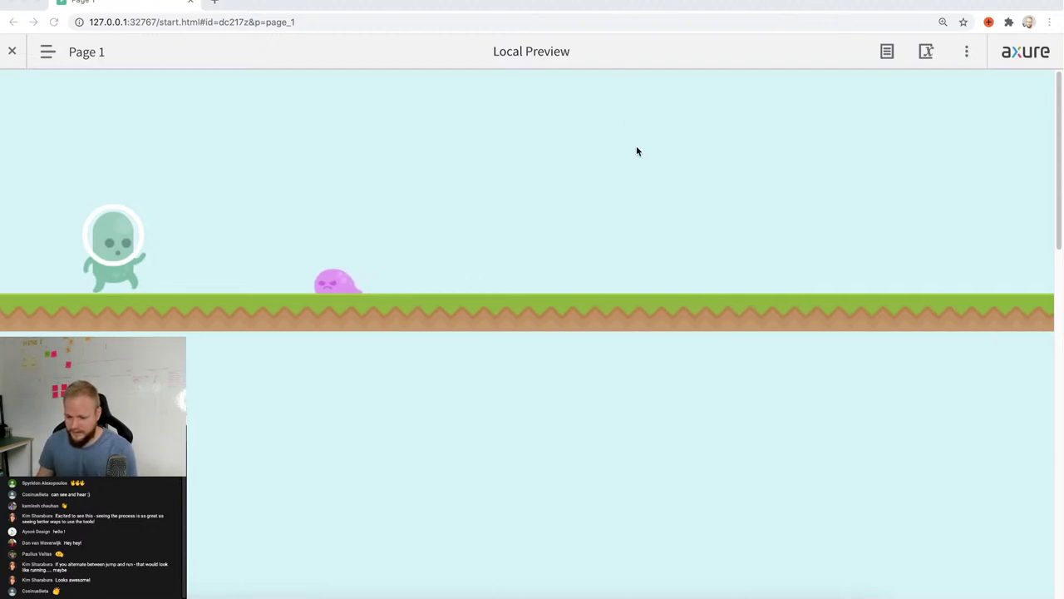
Preview the page in the browser, make the hero jump over the enemy to test the new timing, and close the preview.
left_click(636, 146)
left_click(610, 197)
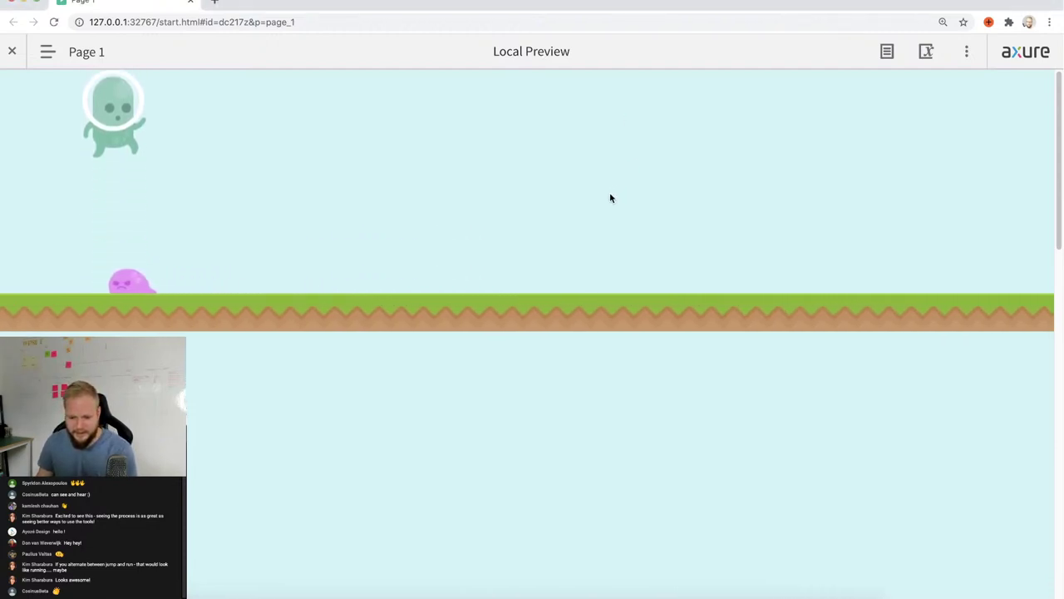
left_click(610, 198)
left_click(86, 288)
left_click(94, 274)
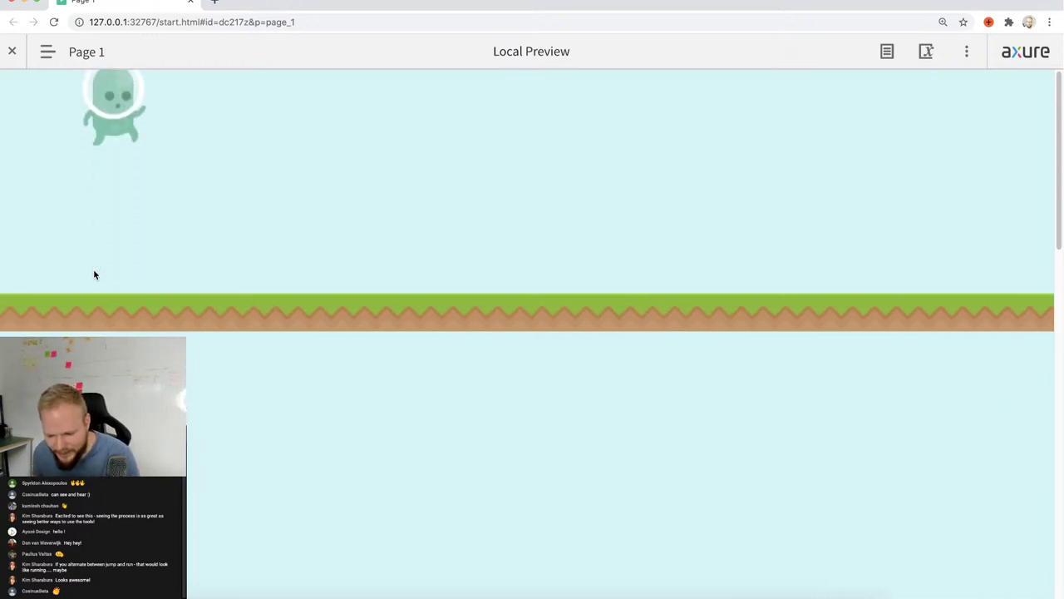
left_click(94, 274)
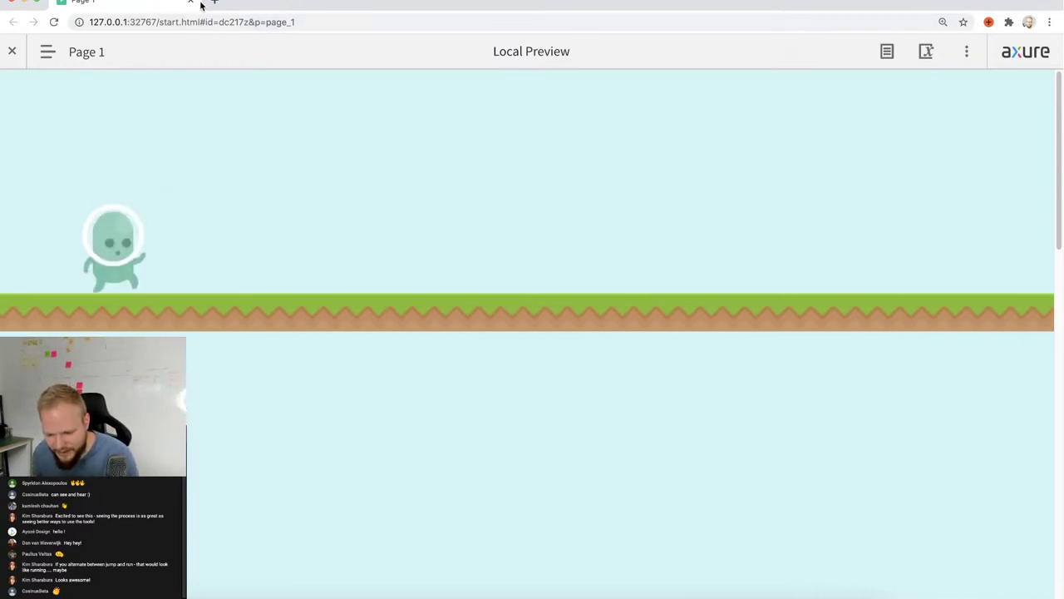
left_click(190, 3)
left_click(702, 247)
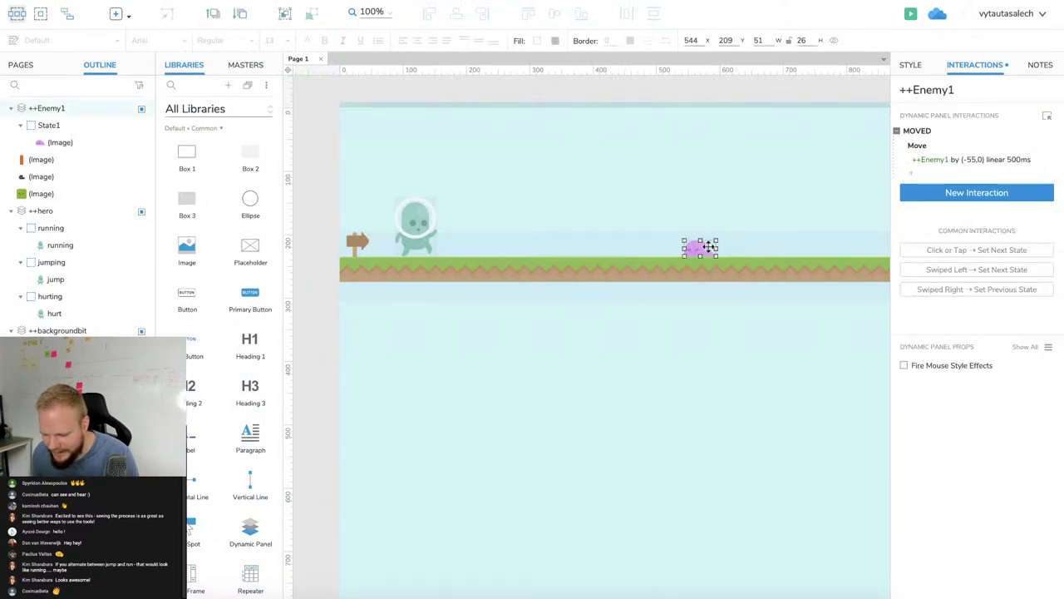
left_click(429, 218)
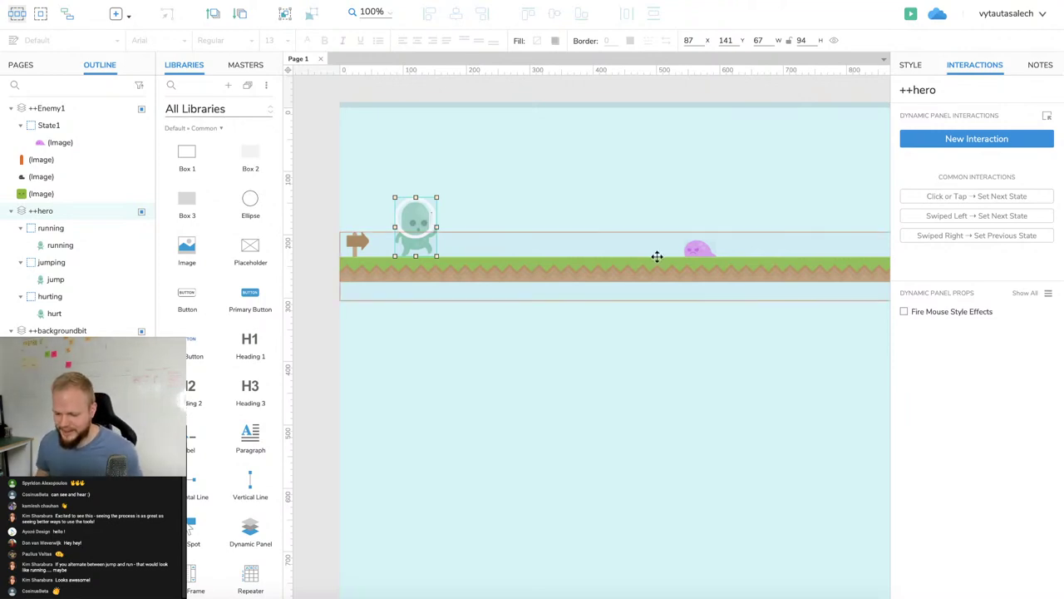
left_click(702, 248)
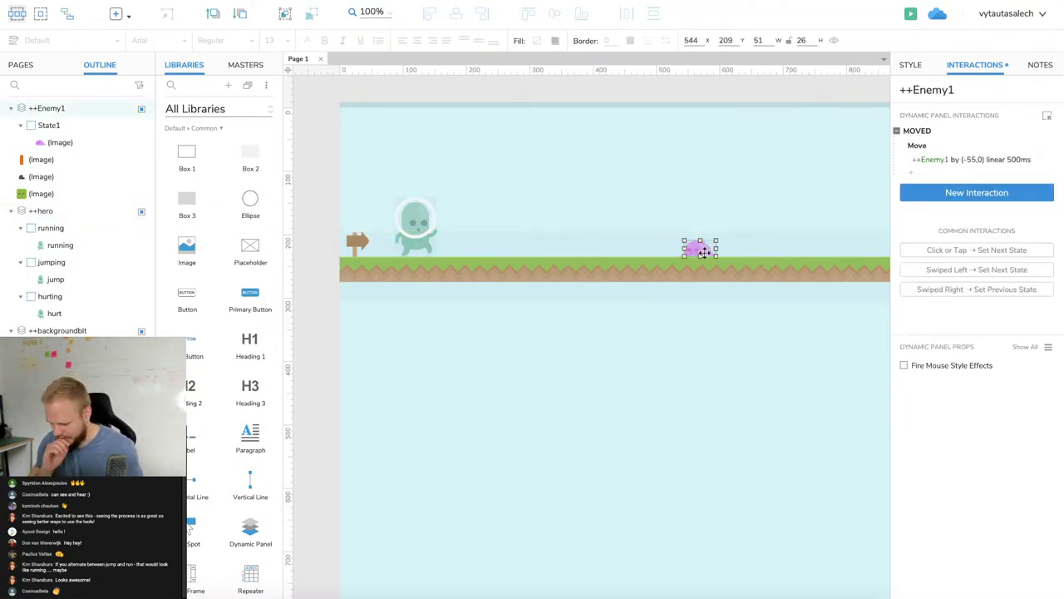
left_click(414, 210)
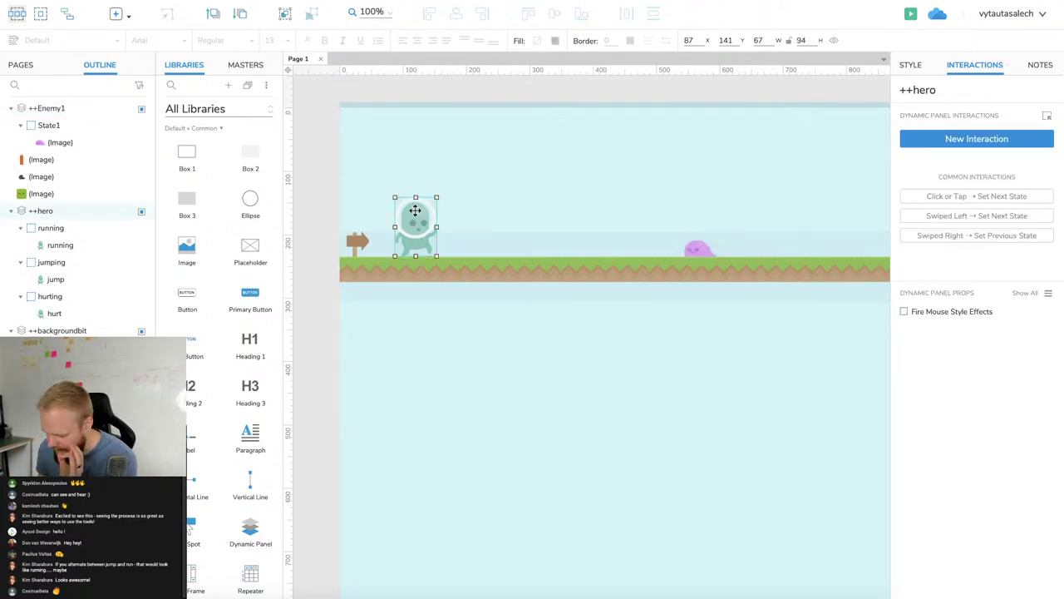
left_click(327, 107)
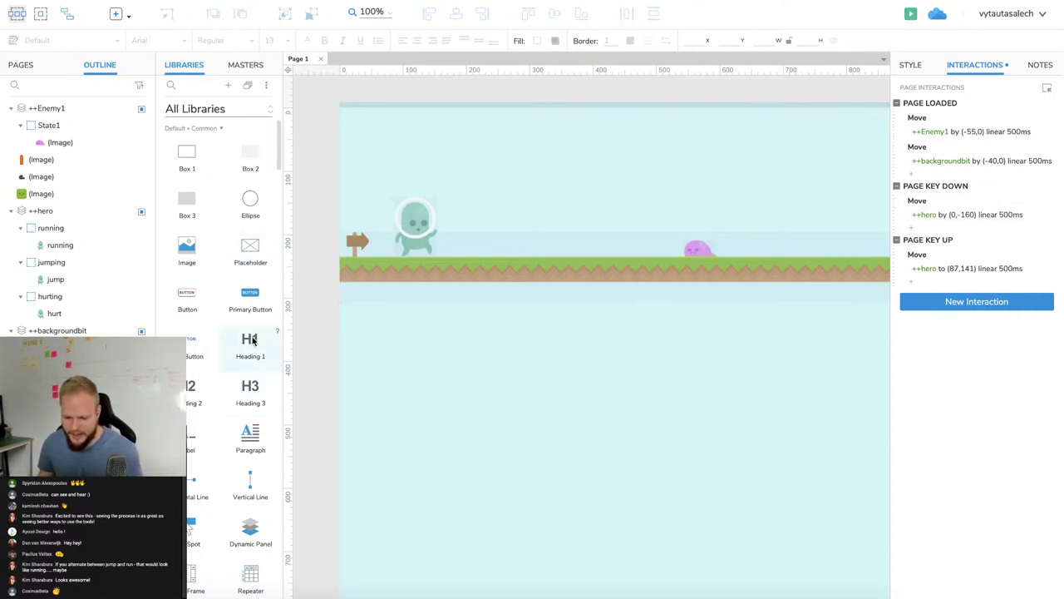
Add a label below the ground reading "Use arrow key up to dodge the enemies".
left_click_drag(193, 437, 390, 351)
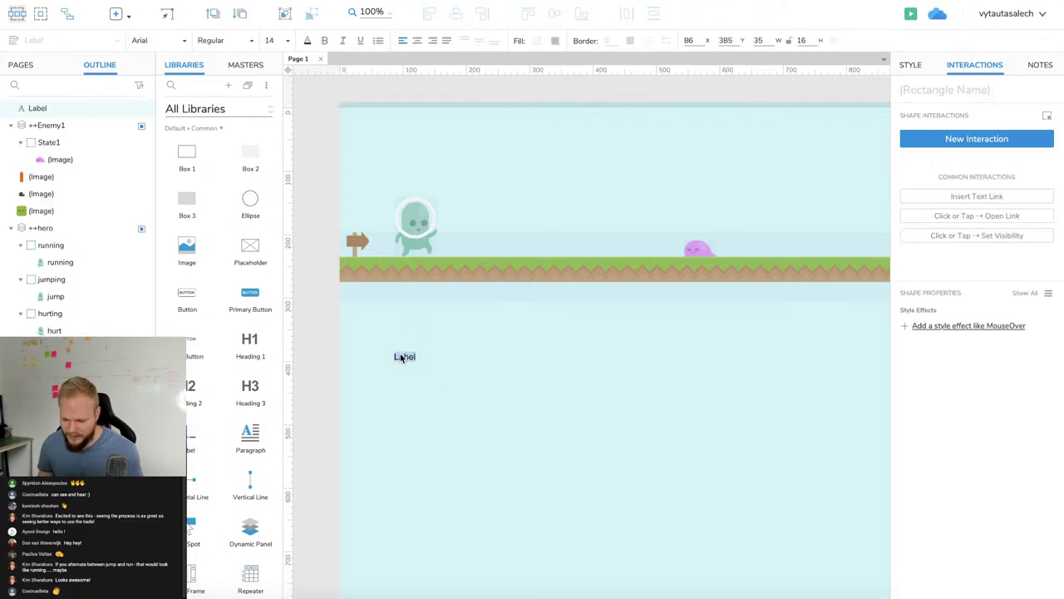
type("Use arro")
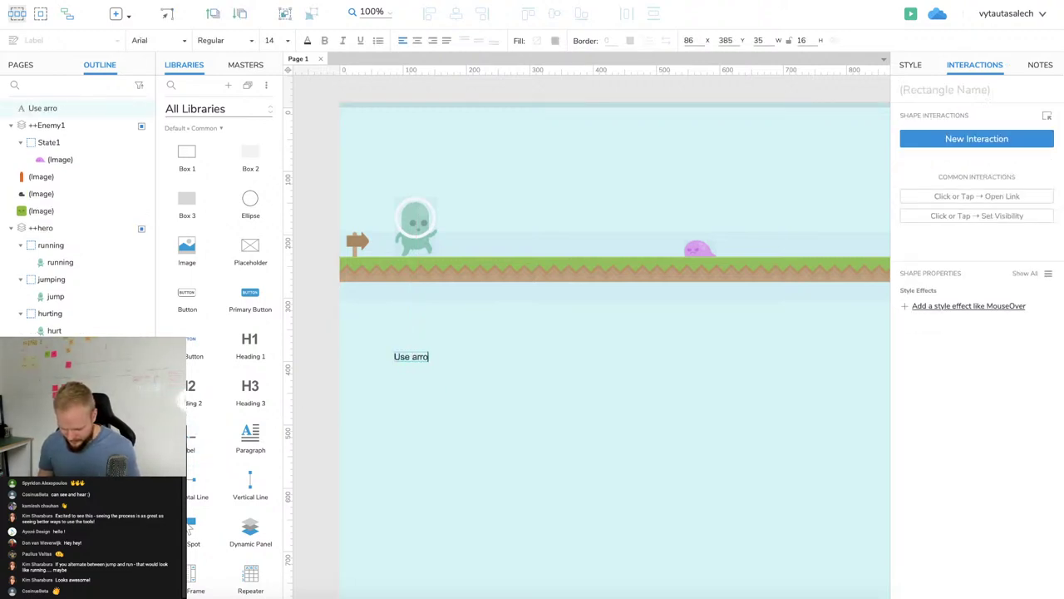
type("w key up to dodge the")
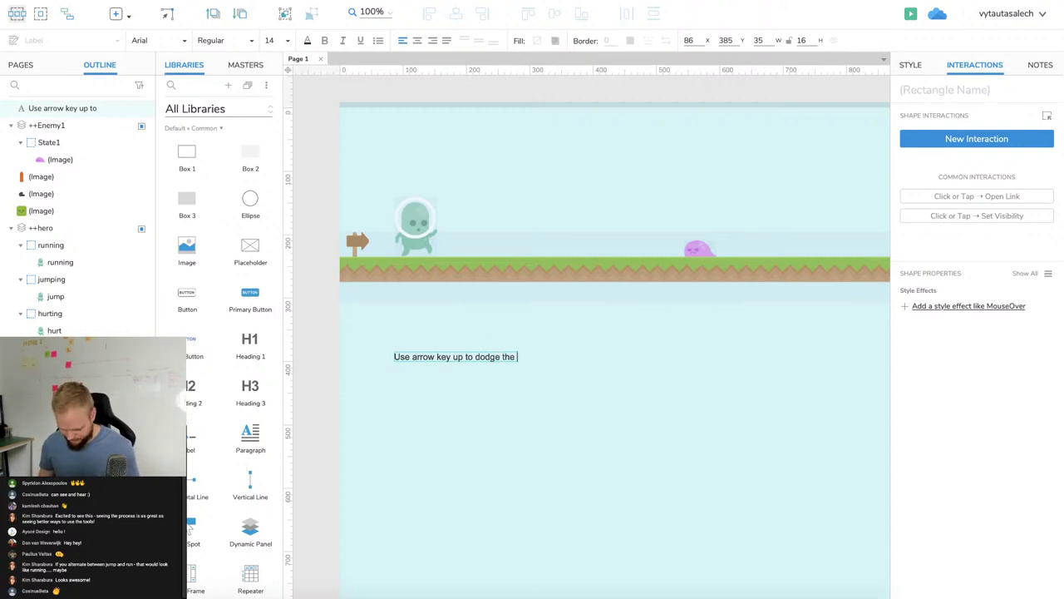
type(" enemies")
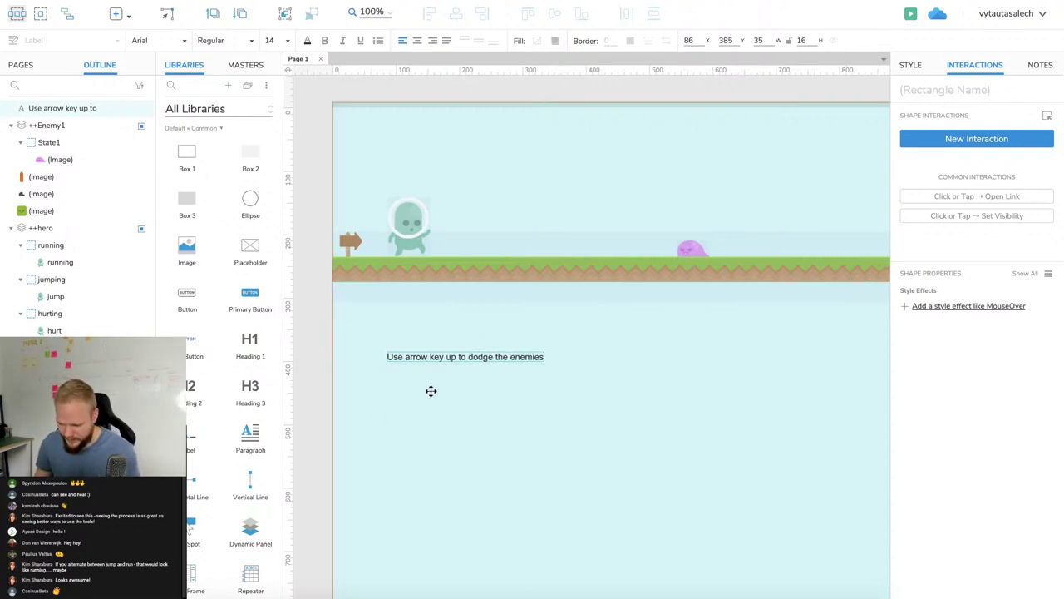
key("Escape")
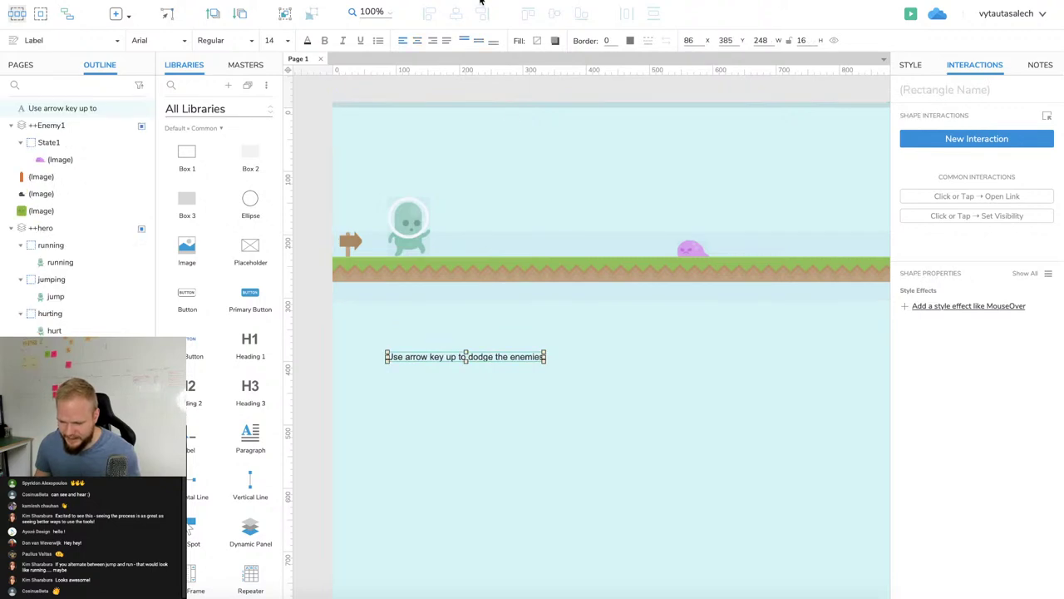
Colour the instruction label's text grey and move the label to about X 87, Y 397.
left_click(306, 40)
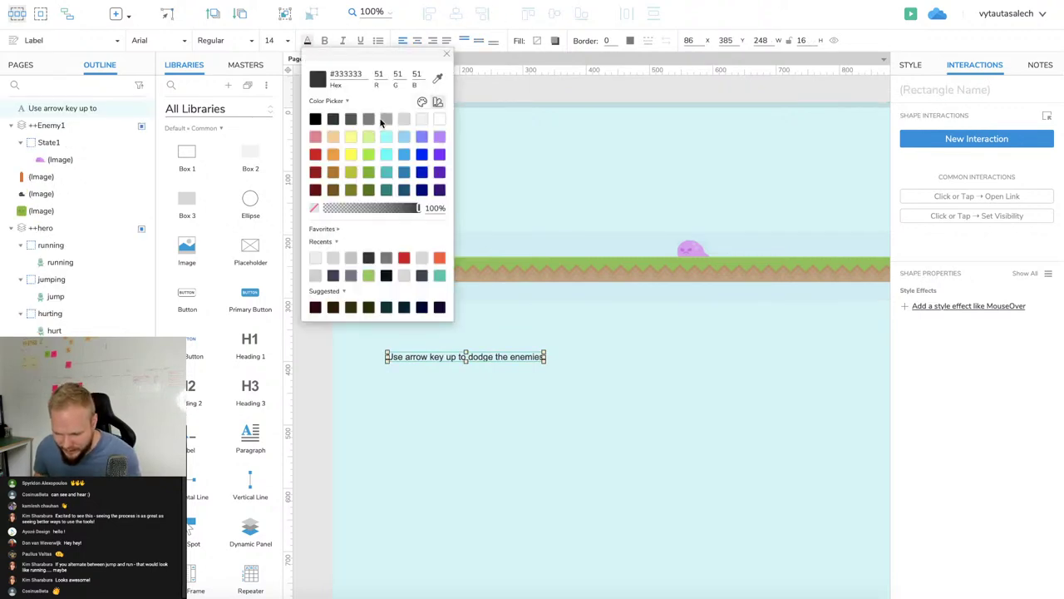
left_click(385, 120)
left_click(396, 380)
left_click_drag(435, 357, 473, 368)
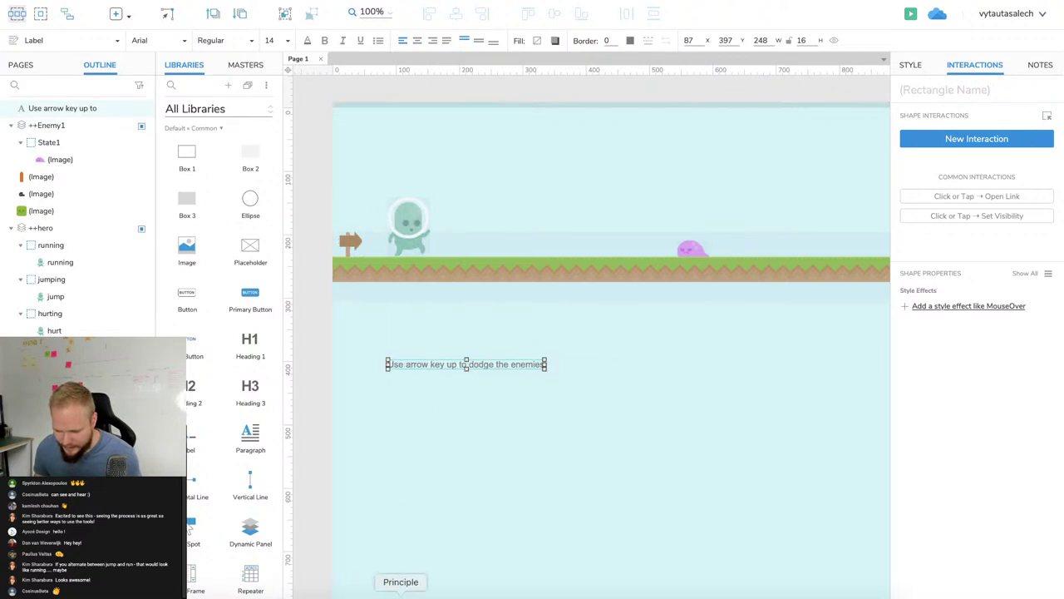
Switch to the icon library, search for "arrow key" and place the boxed left-arrow icon in grey at about X 78, Y 405.
key("alt+Tab")
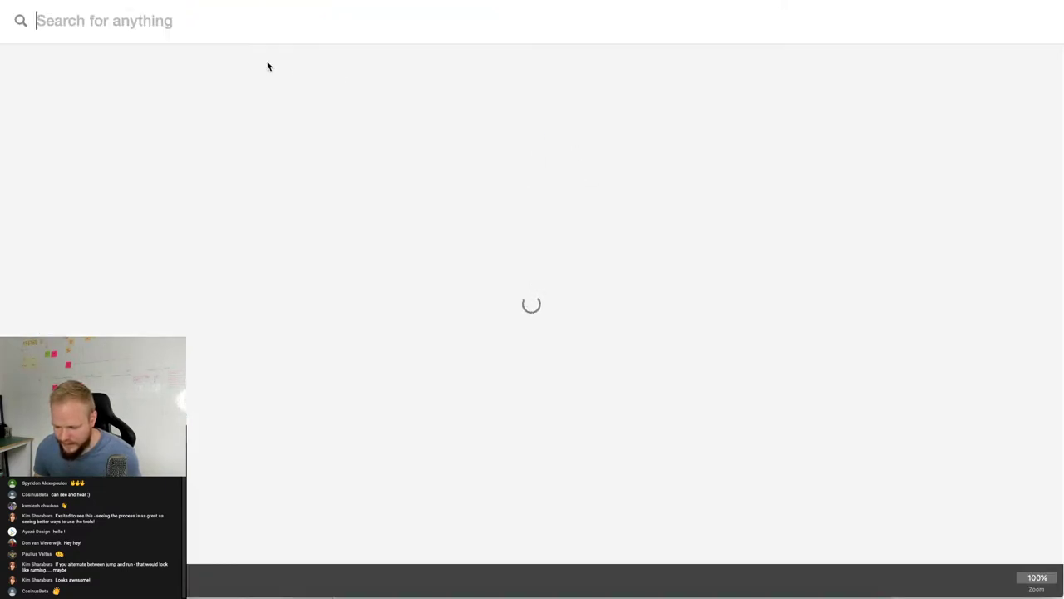
type("arrow key")
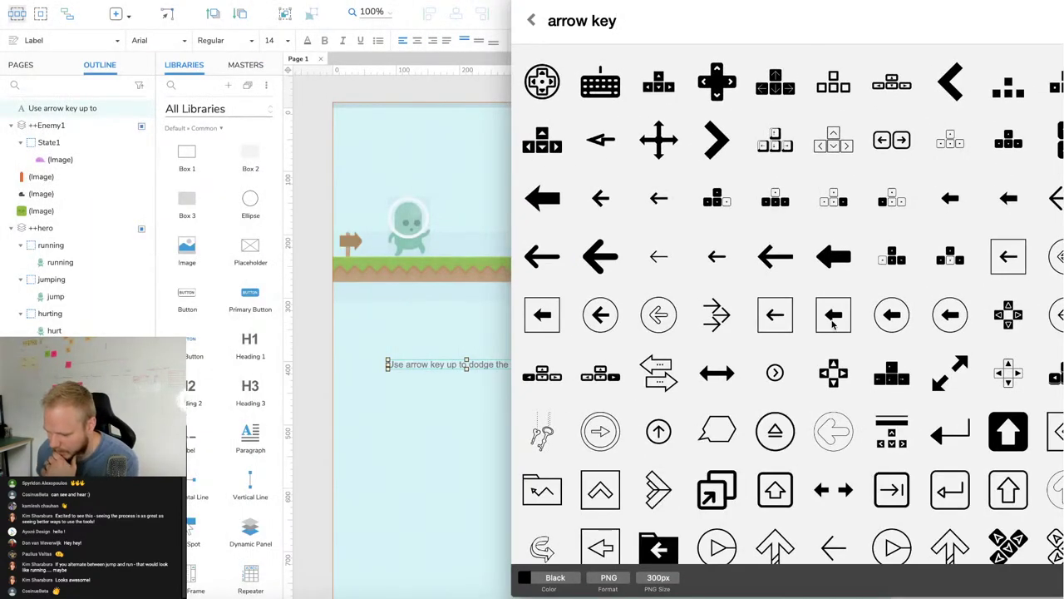
scroll(956, 166, "down", 3)
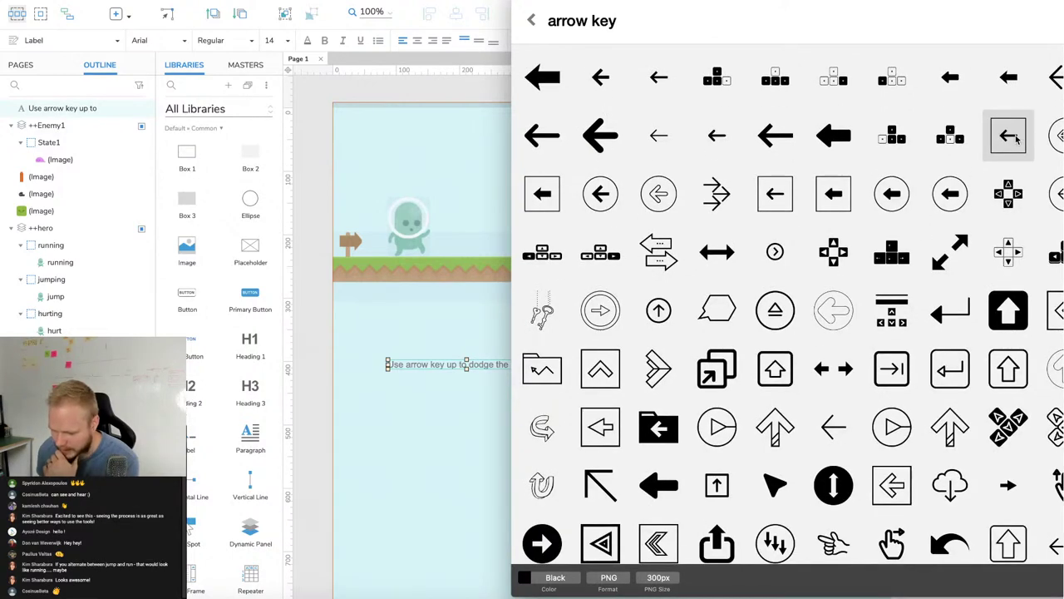
left_click_drag(525, 580, 387, 366)
left_click_drag(988, 135, 397, 450)
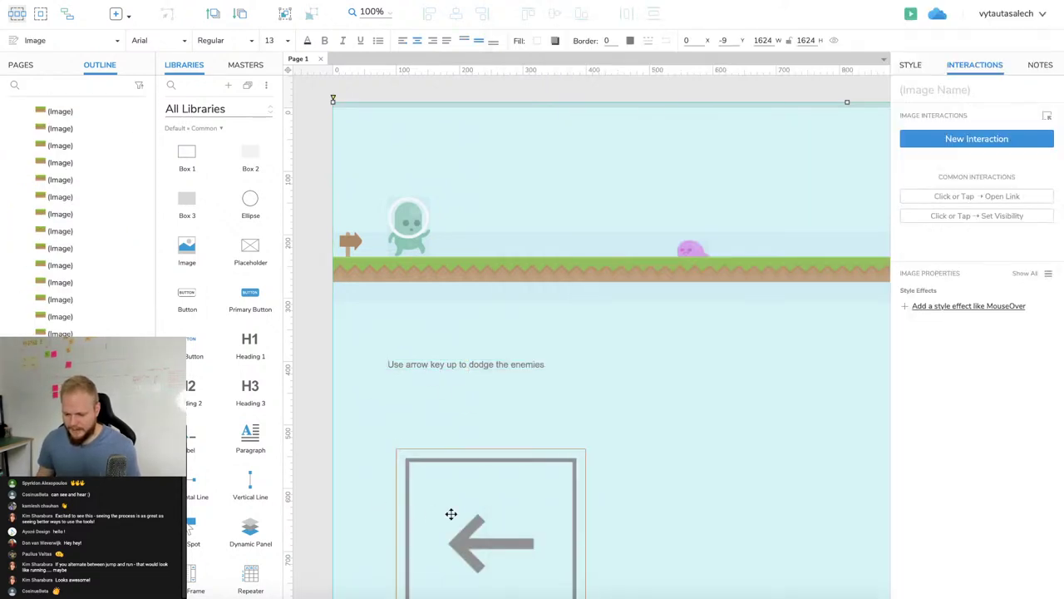
left_click_drag(475, 518, 462, 435)
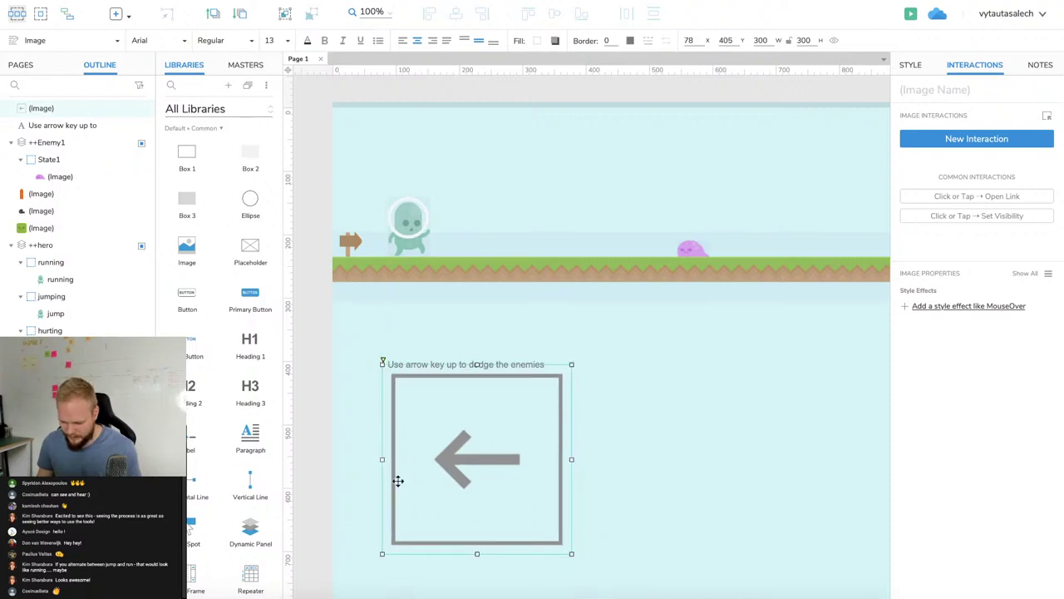
Set the arrow icon's rotation to 90° so that the arrow points up.
left_click(912, 65)
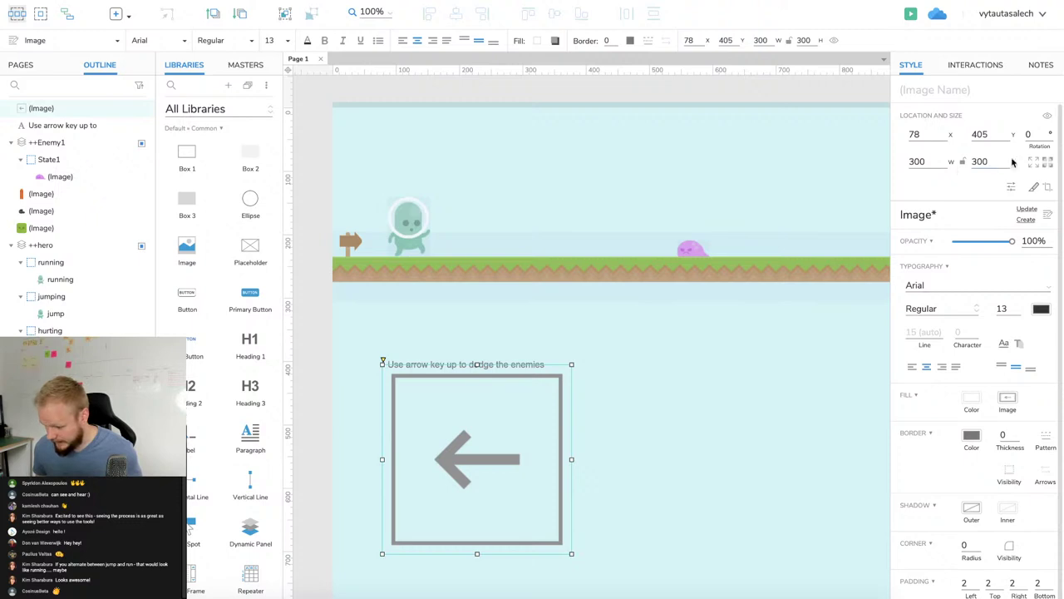
left_click(1031, 134)
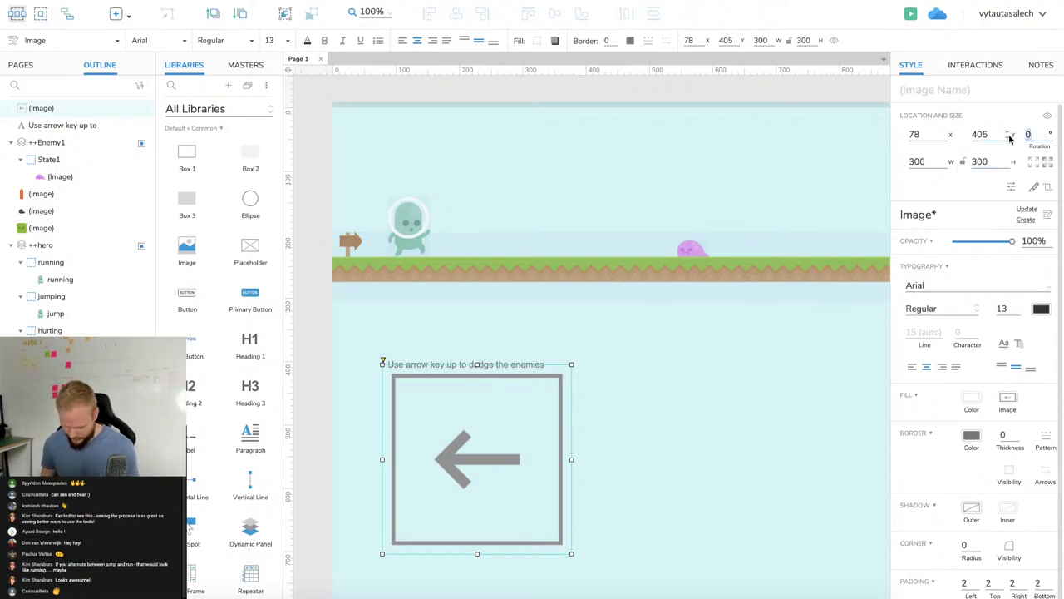
type("45")
double_click(1031, 134)
type("90")
key("Return")
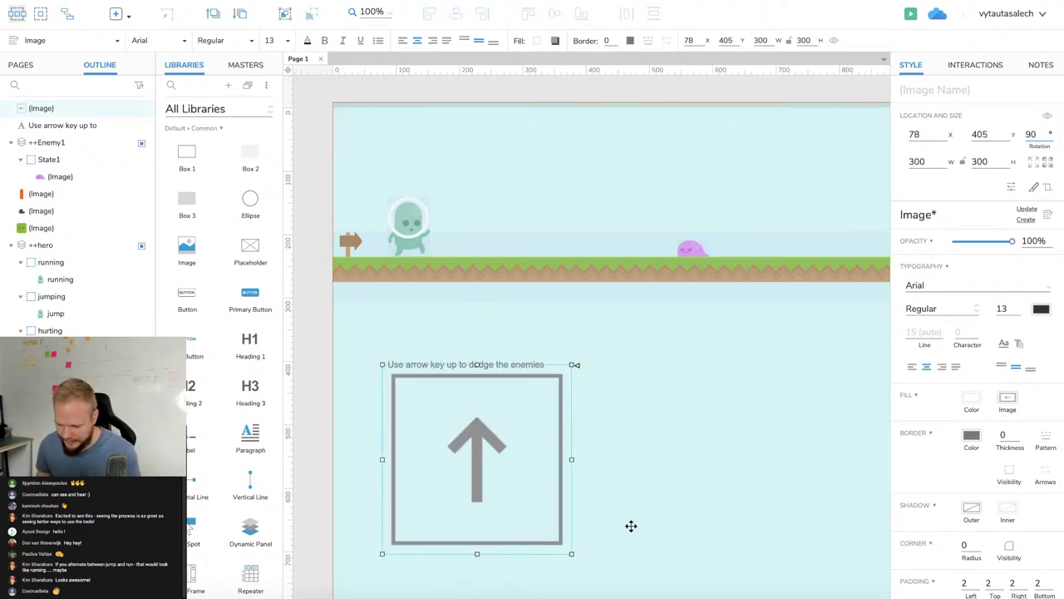
Shrink the arrow icon to 32 × 32 beside the instruction label and move both to about X 40, Y 481.
left_click_drag(571, 553, 371, 368)
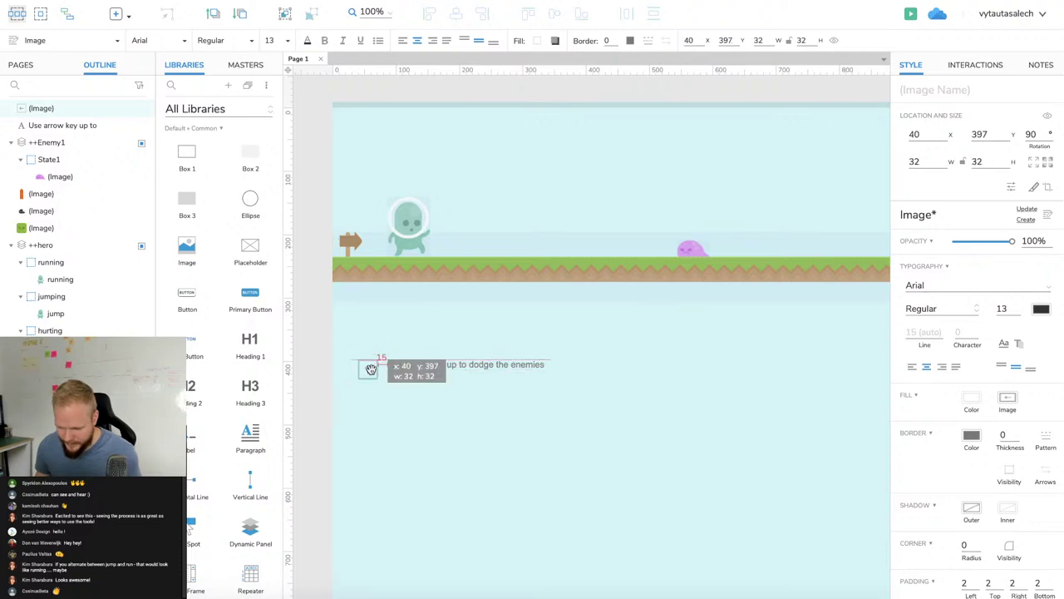
left_click(454, 367, "shift")
left_click_drag(318, 407, 461, 420)
Convert the arrow icon and instruction label into a dynamic panel named "++help".
right_click(466, 418)
left_click(509, 591)
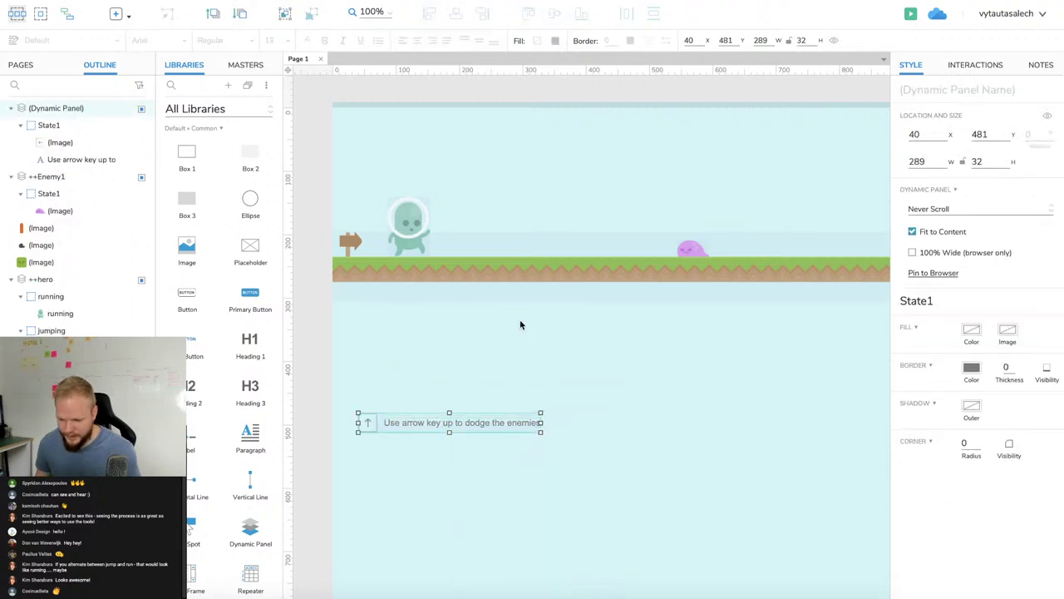
left_click(977, 89)
type("++help")
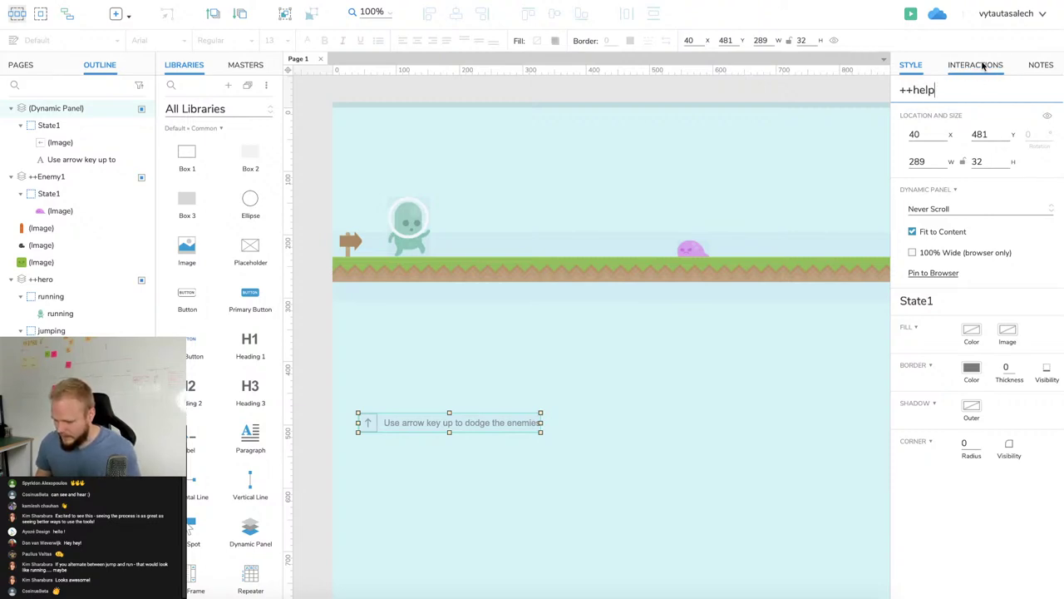
Pin the ++help panel to the browser window with Left and Bottom pins and a vertical margin of 20.
left_click(933, 273)
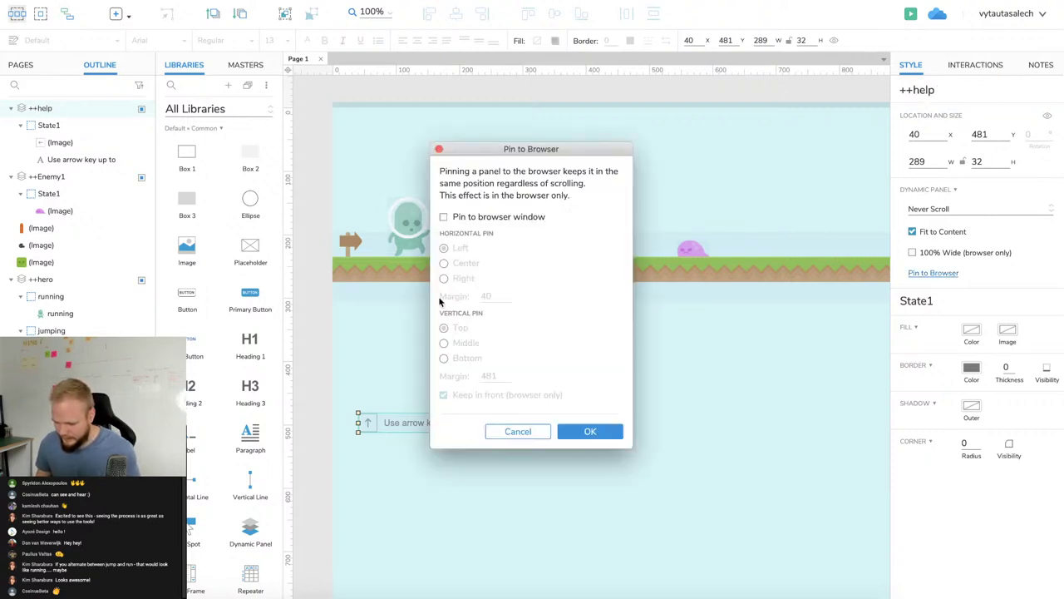
left_click(444, 216)
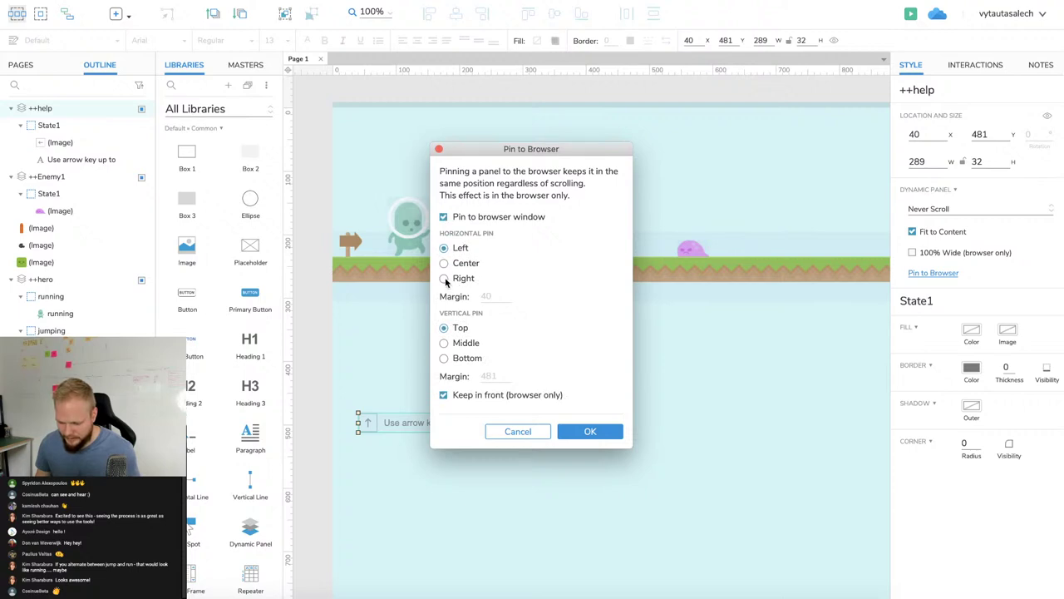
left_click(443, 357)
double_click(485, 375)
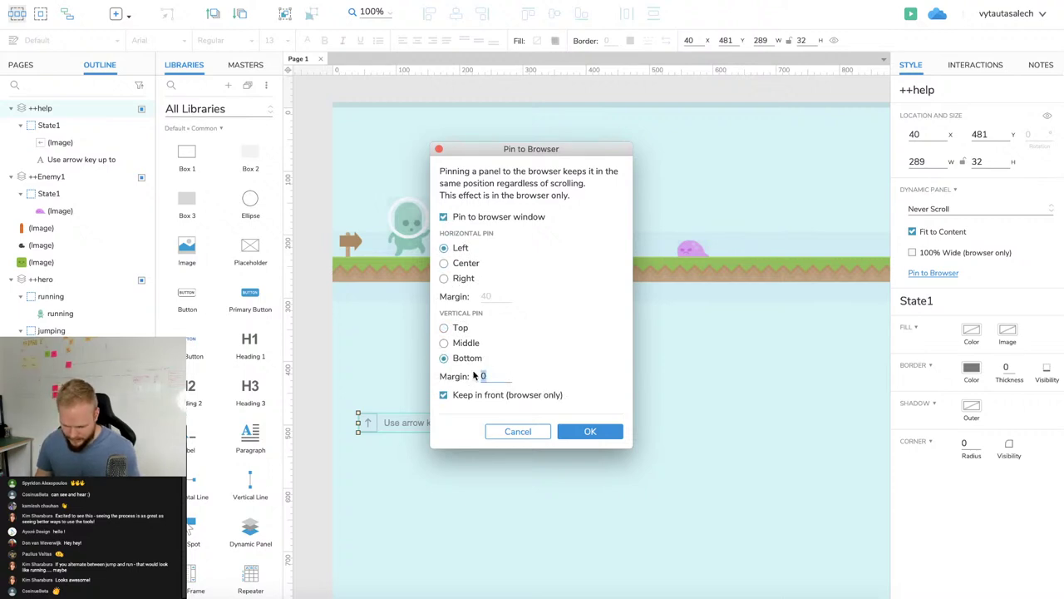
type("2")
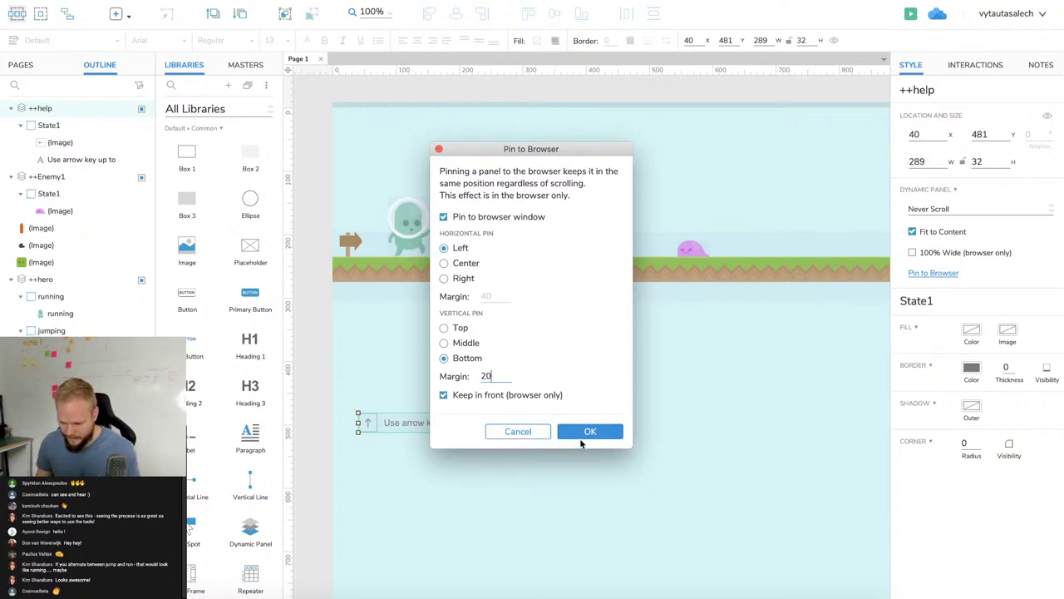
left_click(587, 433)
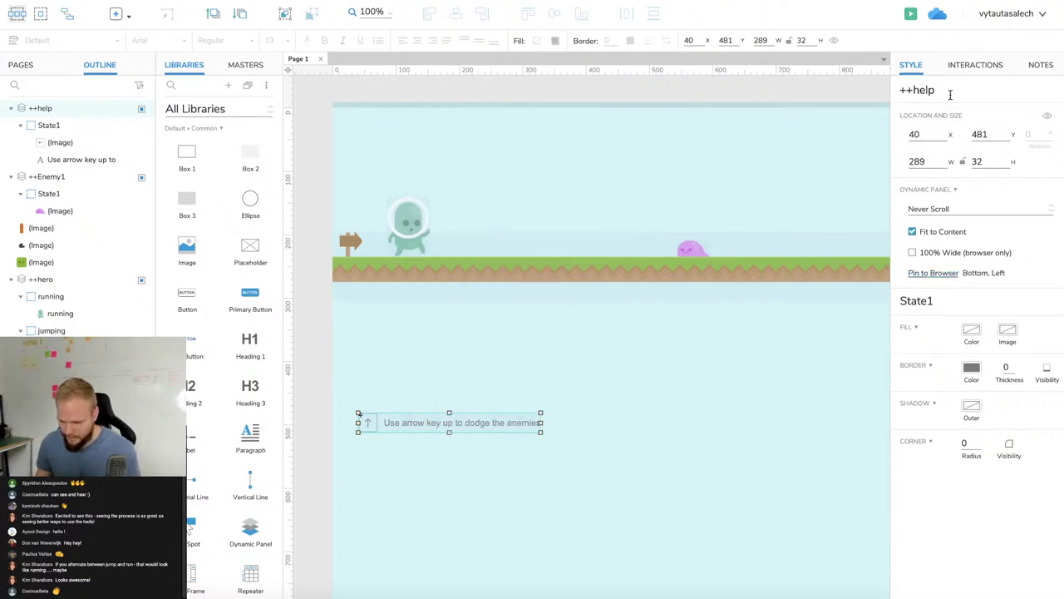
Preview the page in the browser to check the pinned help text, and close the preview.
left_click(911, 14)
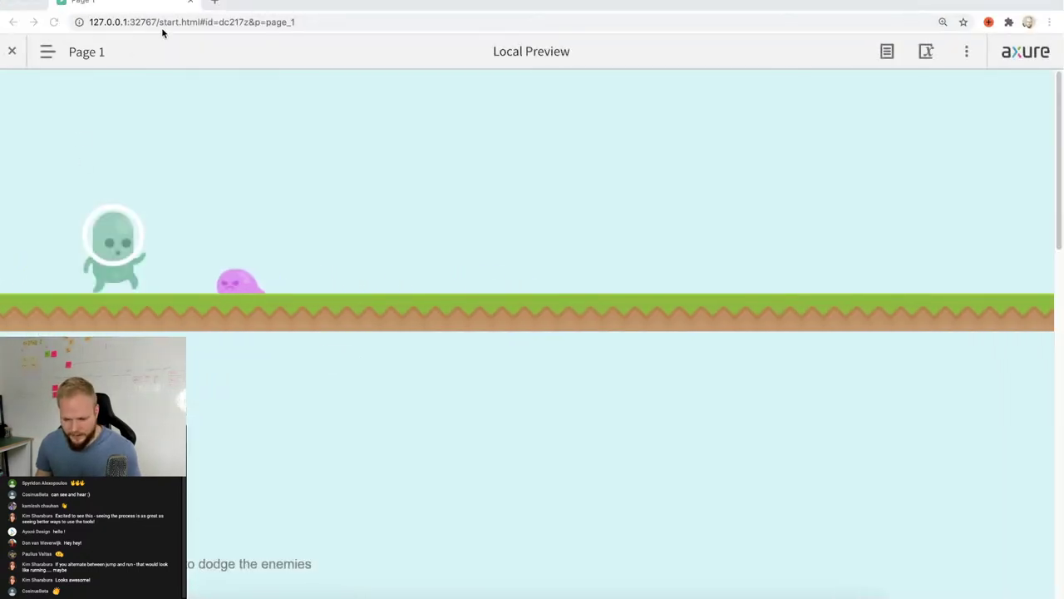
key("ctrl+alt+Right")
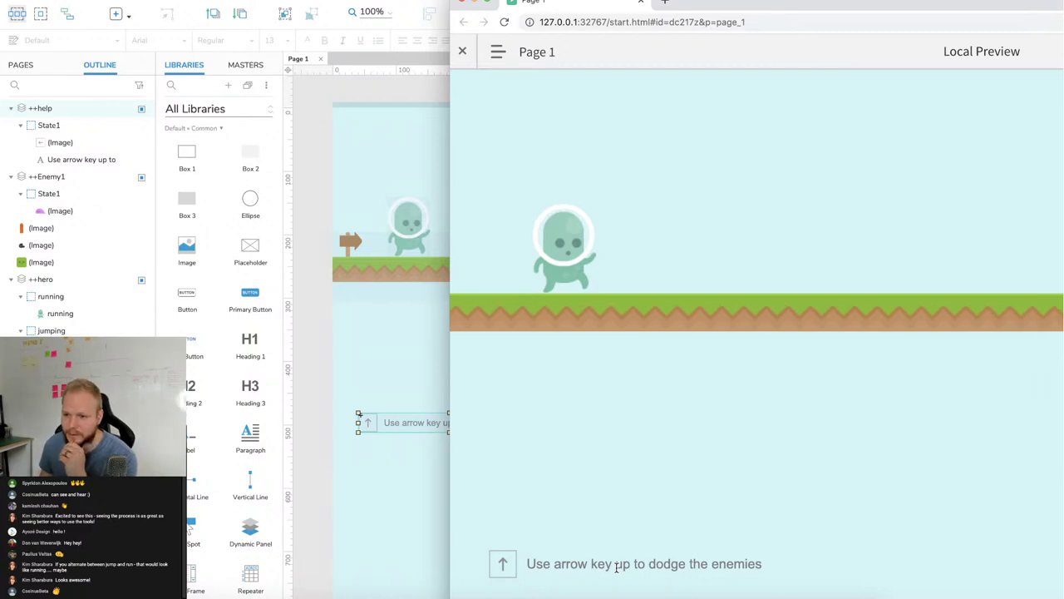
left_click(643, 2)
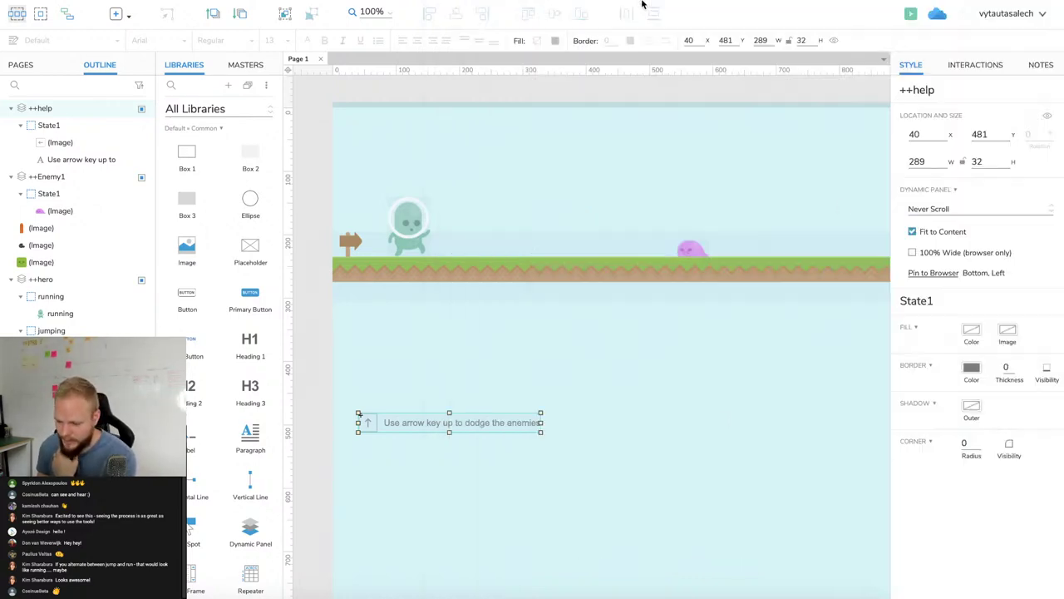
Add a case to the Page Key Down interaction with the condition that key pressed equals key value Up.
left_click(328, 273)
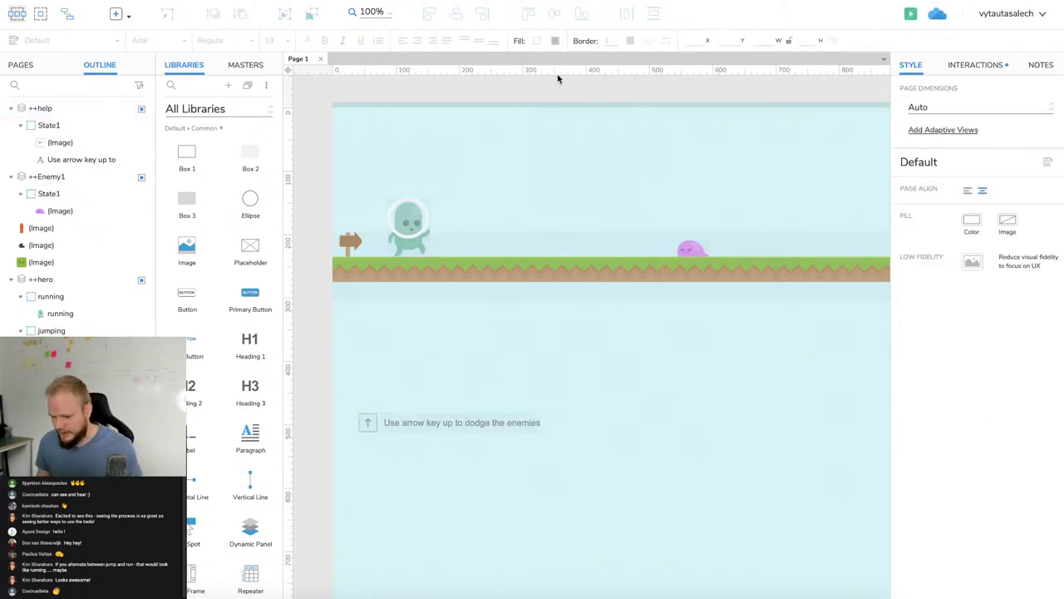
left_click(969, 67)
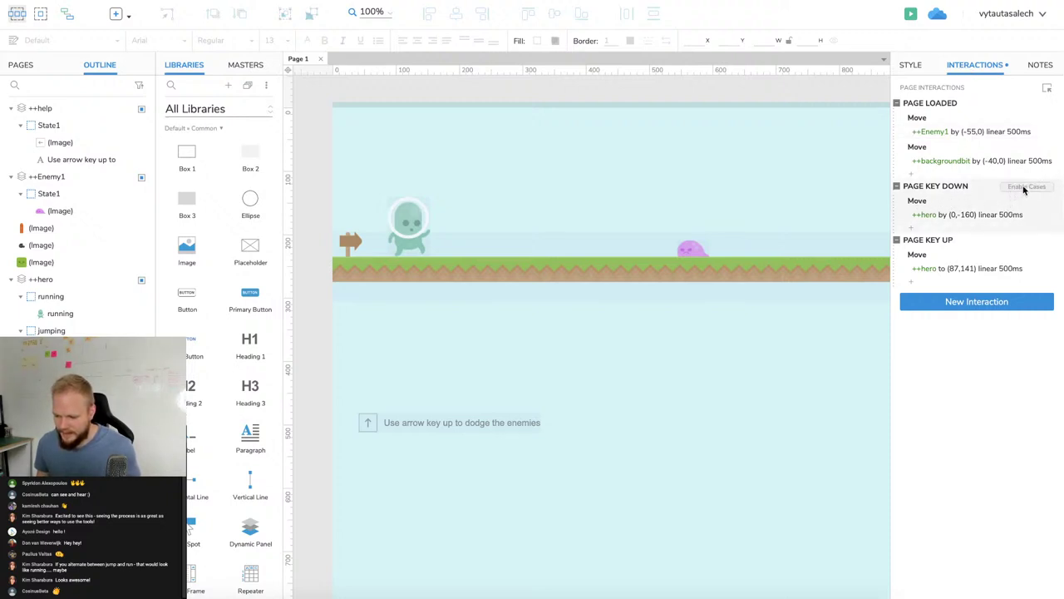
left_click(1019, 189)
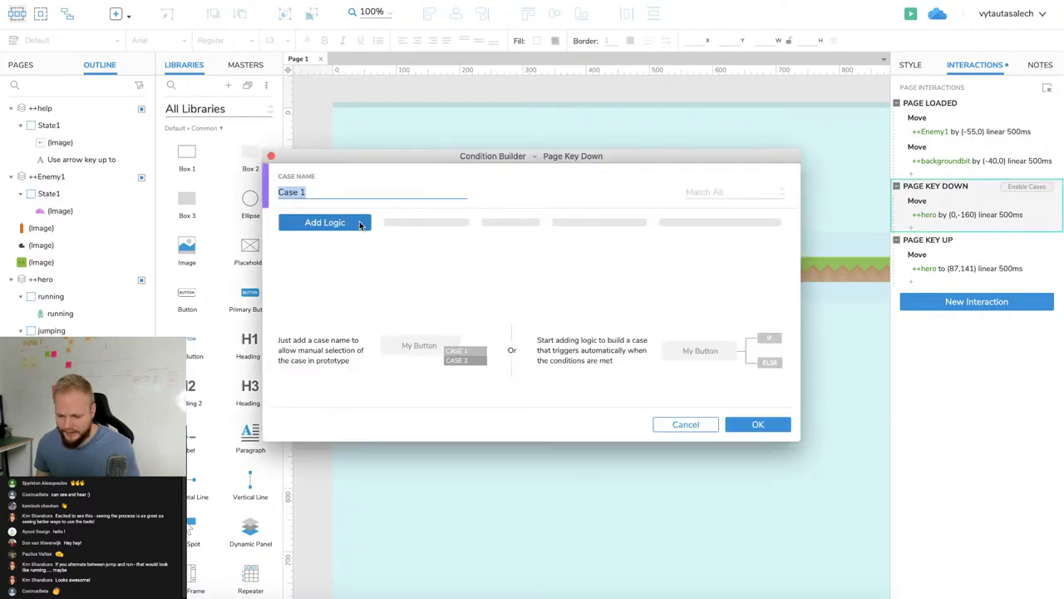
left_click(357, 221)
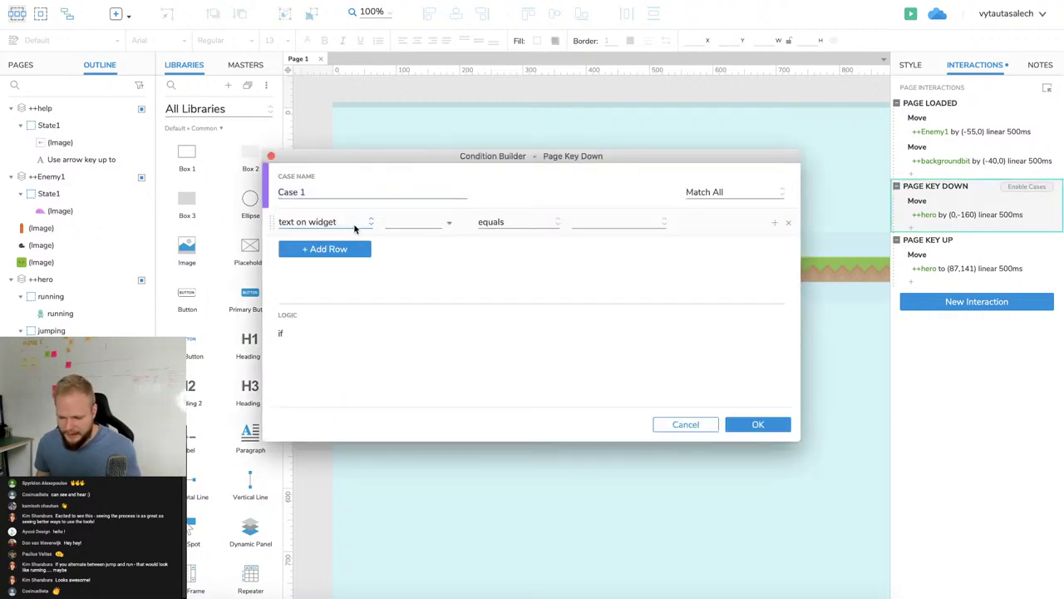
left_click(358, 222)
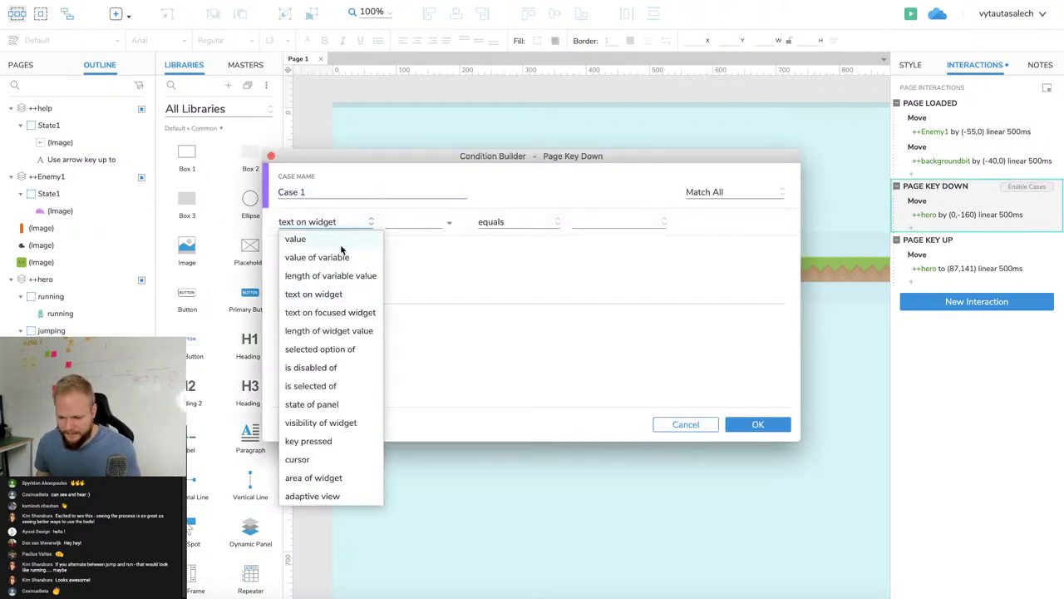
left_click(332, 442)
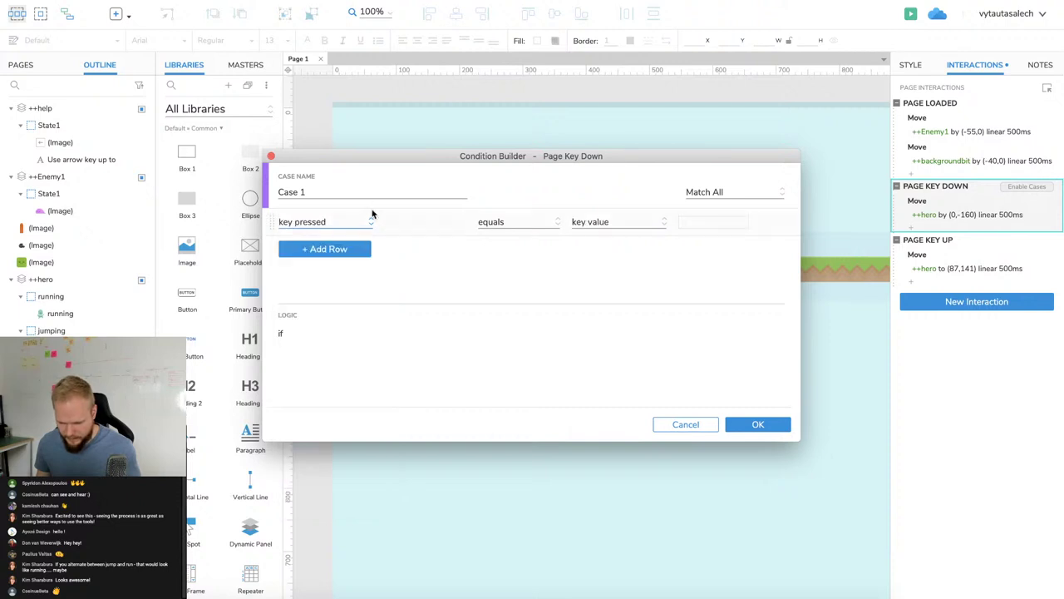
left_click(729, 223)
key("Up")
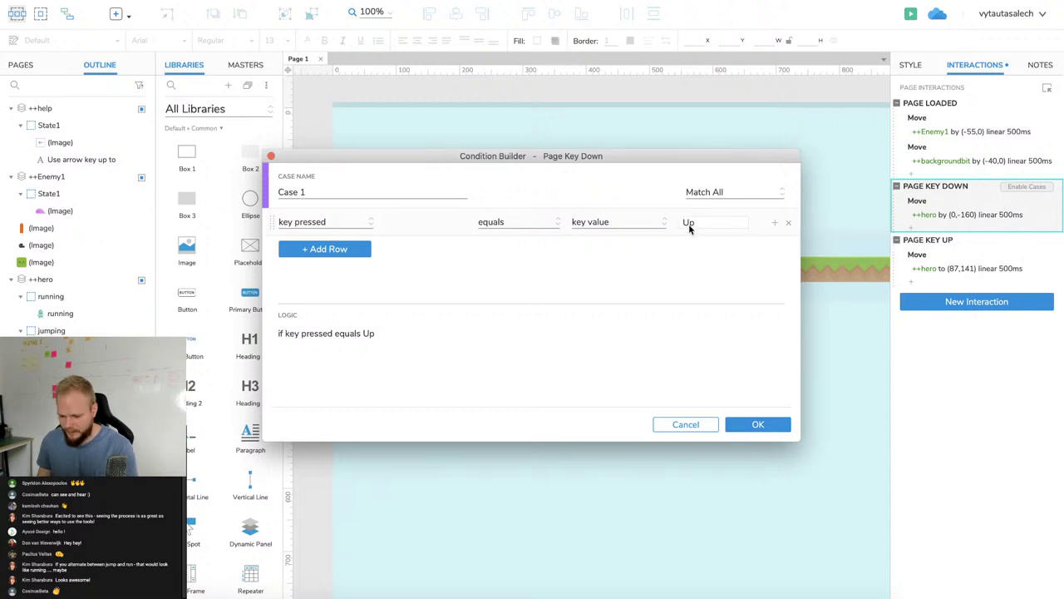
left_click(758, 424)
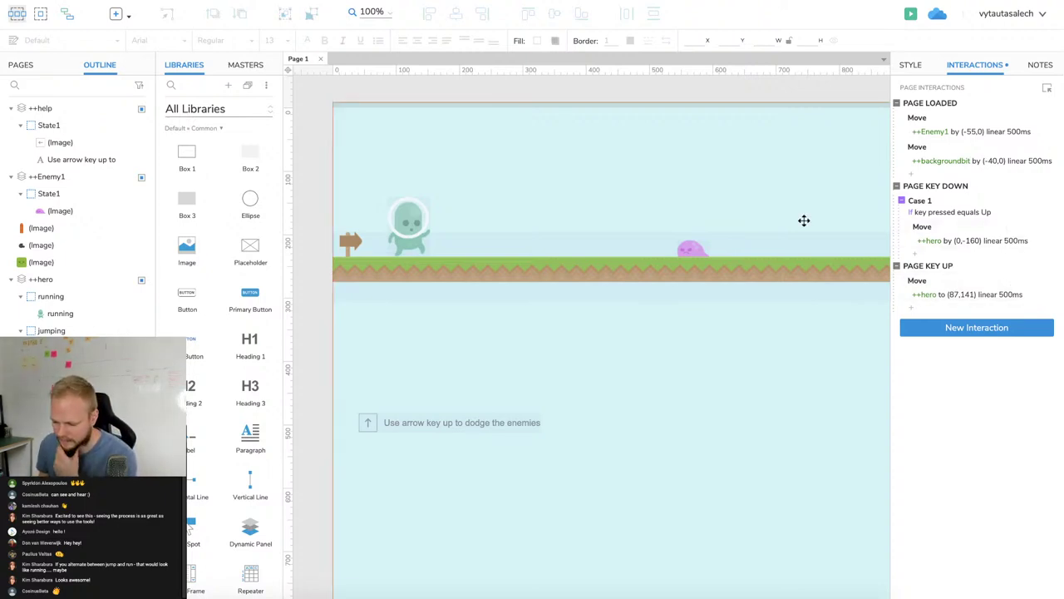
Preview the page in the browser to test the hero's jump with the Up-key condition.
left_click(415, 220)
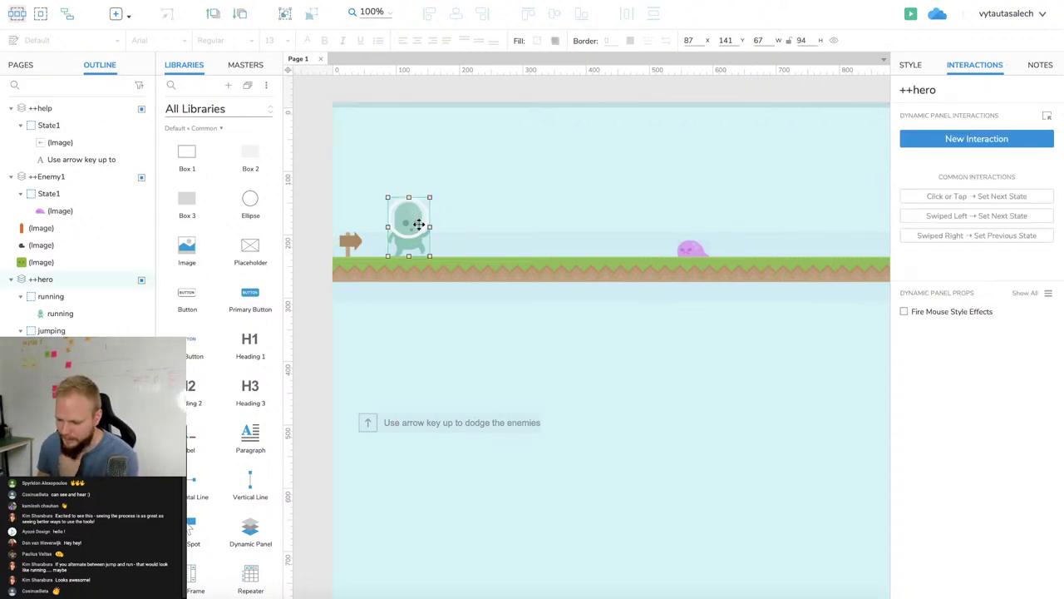
left_click(696, 138)
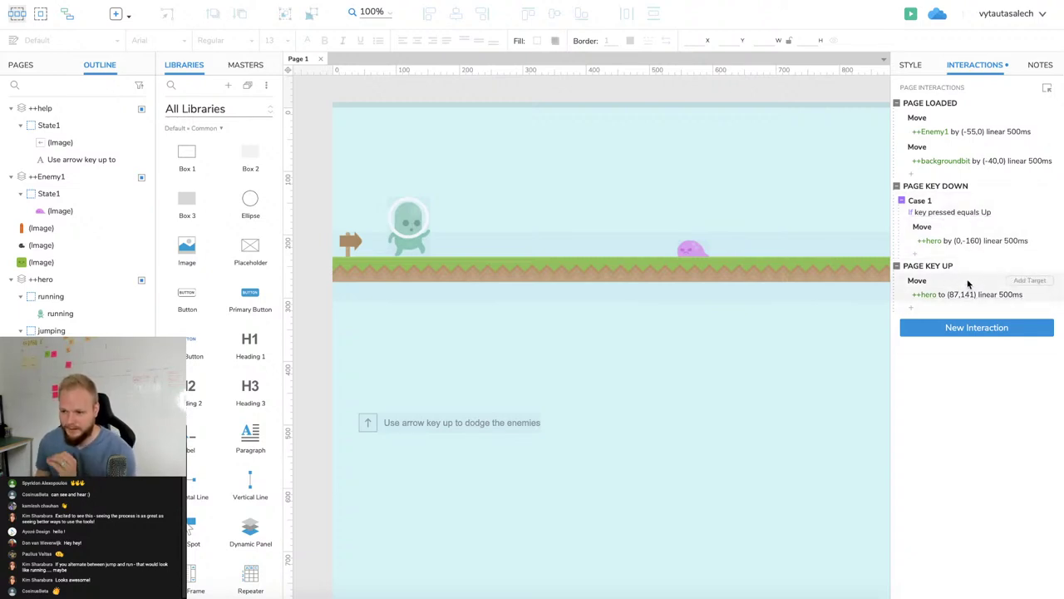
left_click(911, 14)
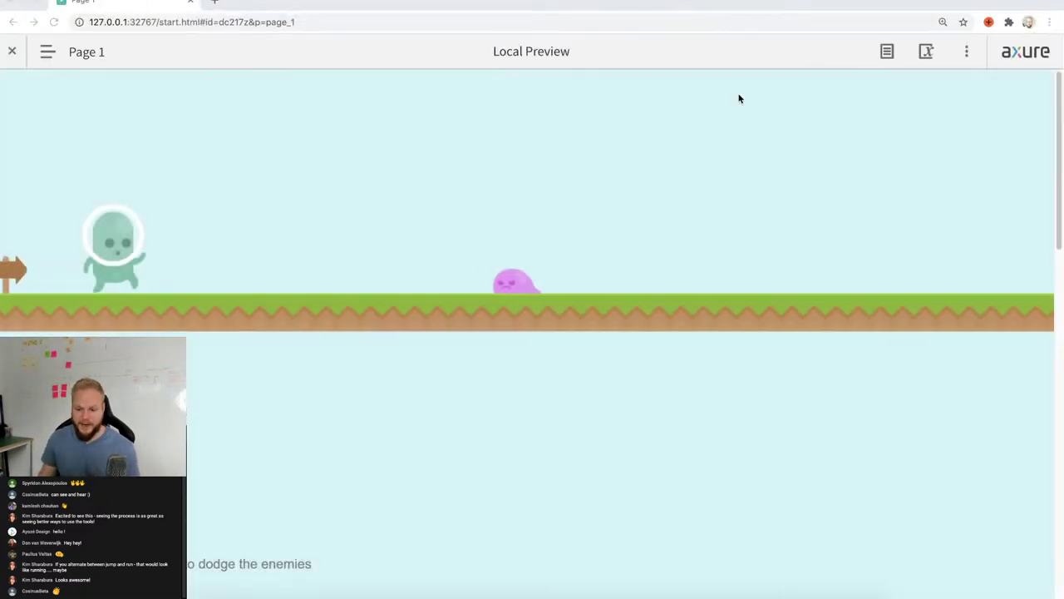
Test the hero's jump over the enemy in the preview, then close the preview.
key("Up")
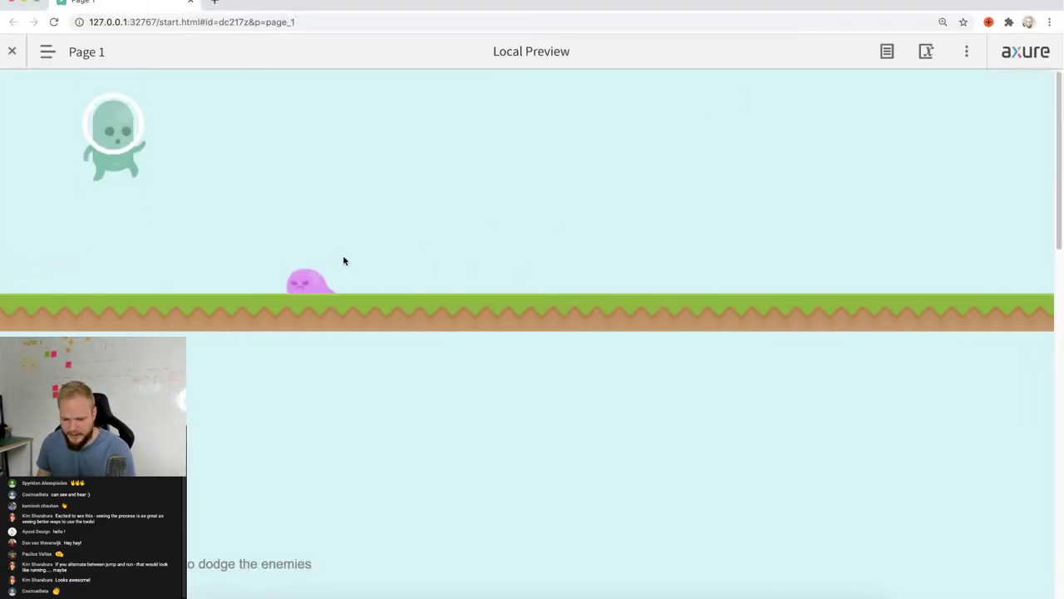
key("Up")
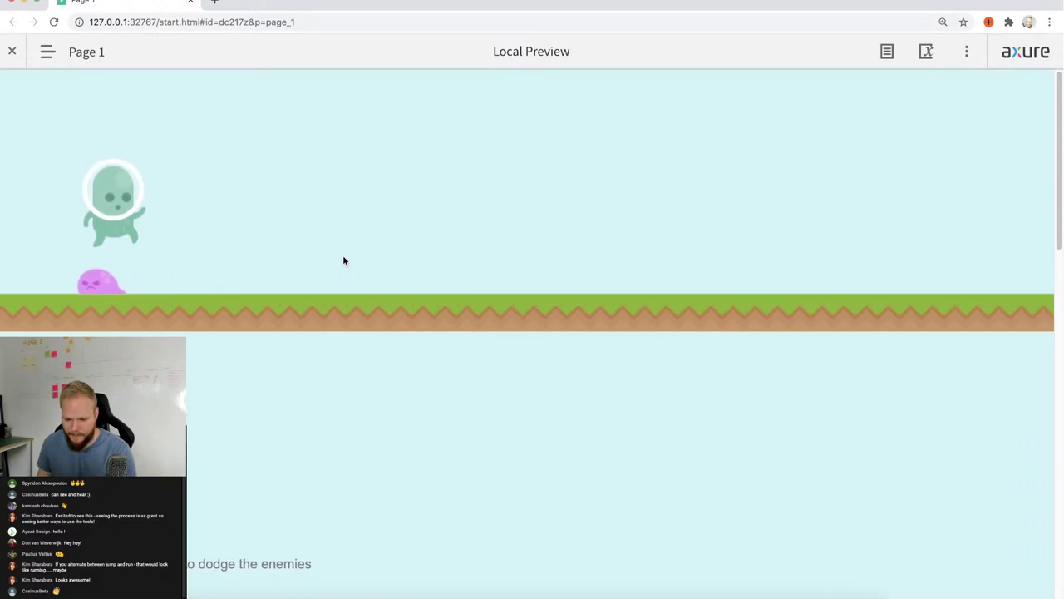
key("Up")
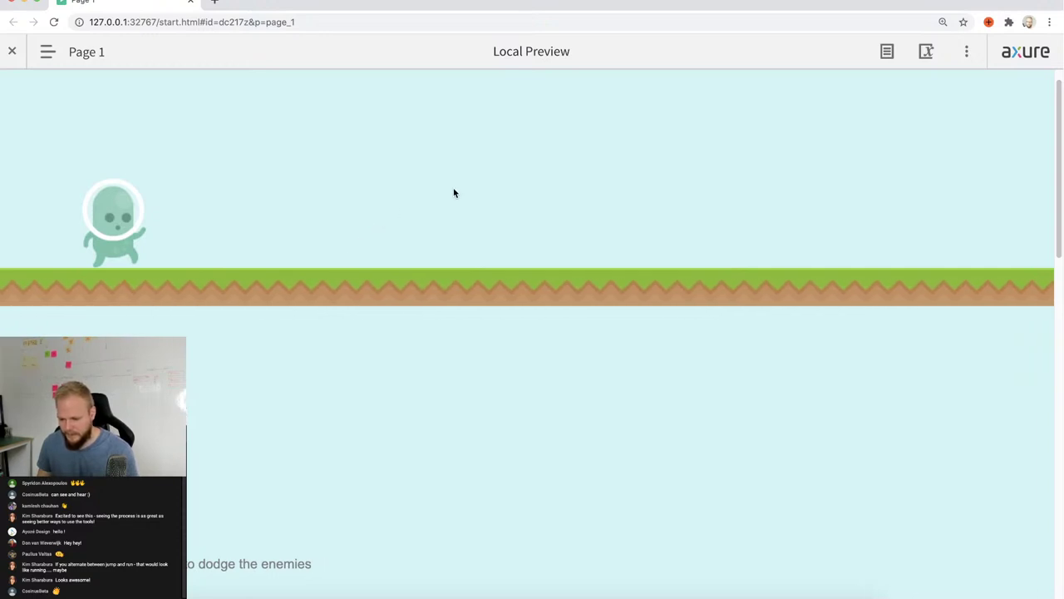
scroll(267, 145, "up", 1)
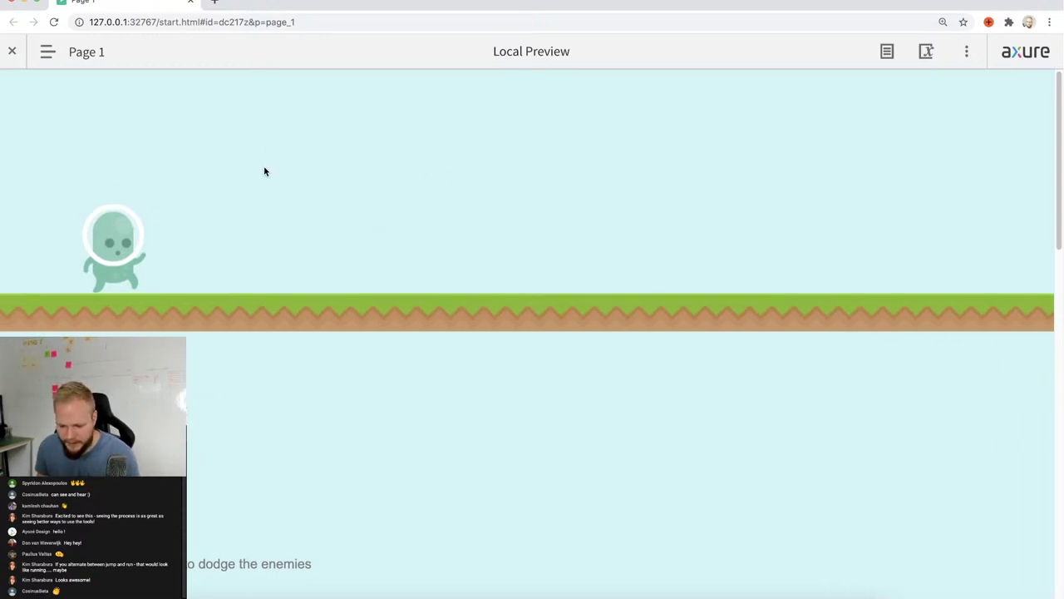
left_click(192, 3)
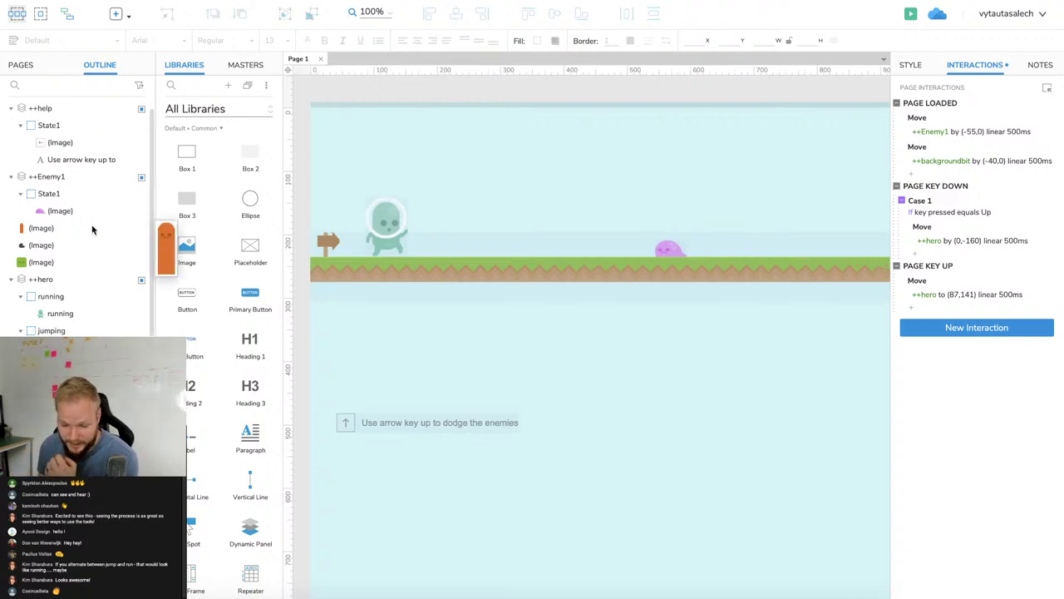
Open the ++hero dynamic panel for editing and switch to its hurting state.
scroll(494, 178, "left", 5)
scroll(456, 215, "right", 4)
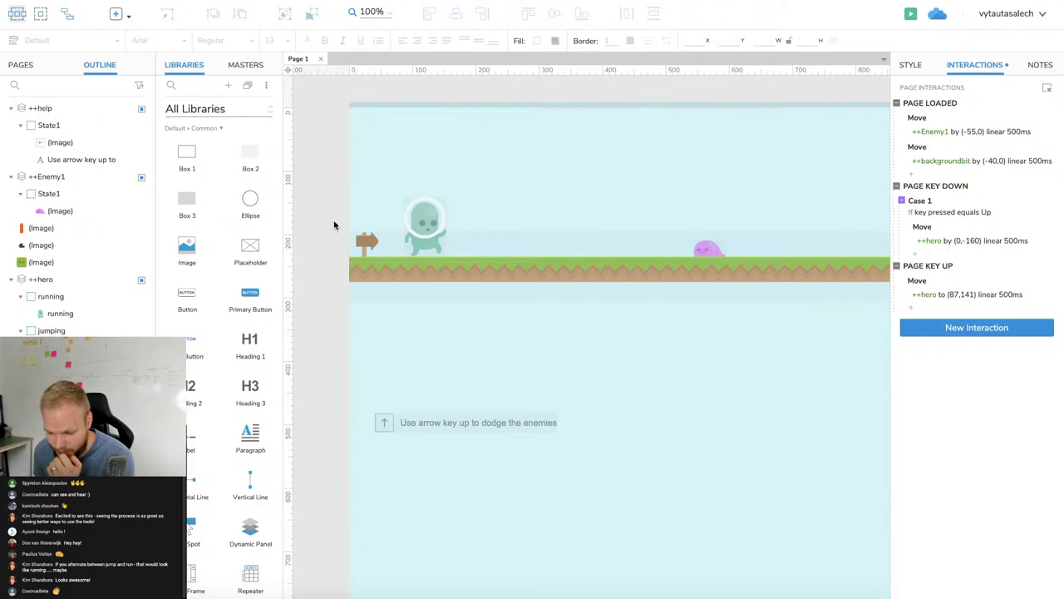
left_click(422, 217)
double_click(422, 217)
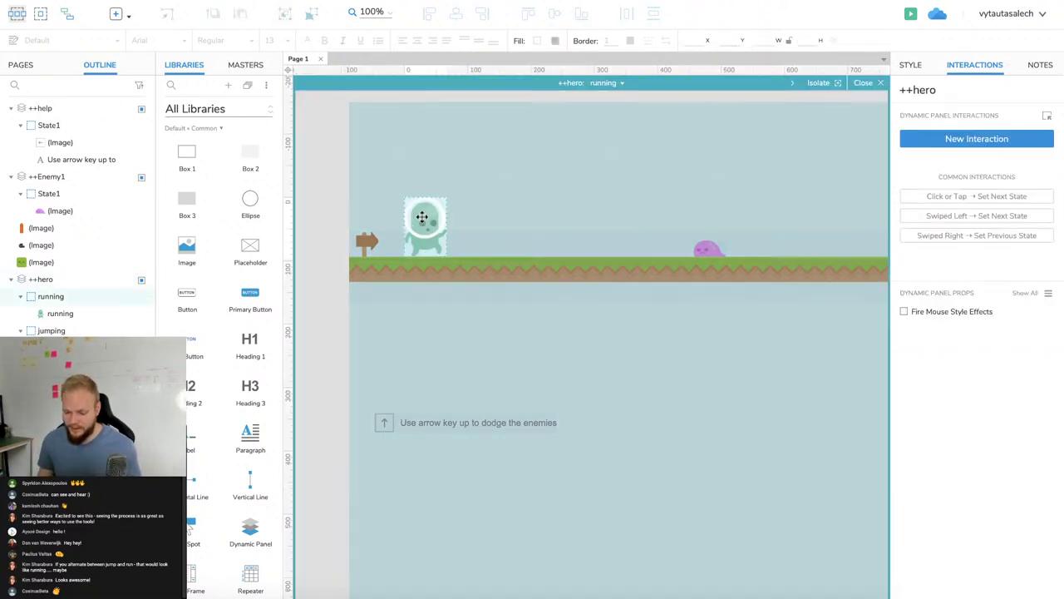
left_click(609, 83)
left_click(627, 133)
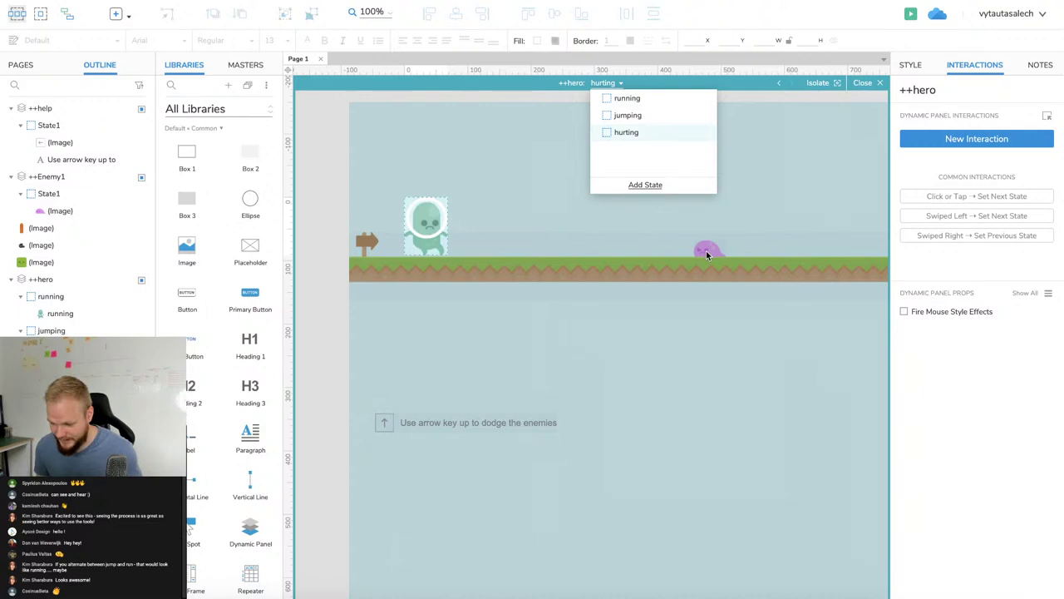
left_click(322, 180)
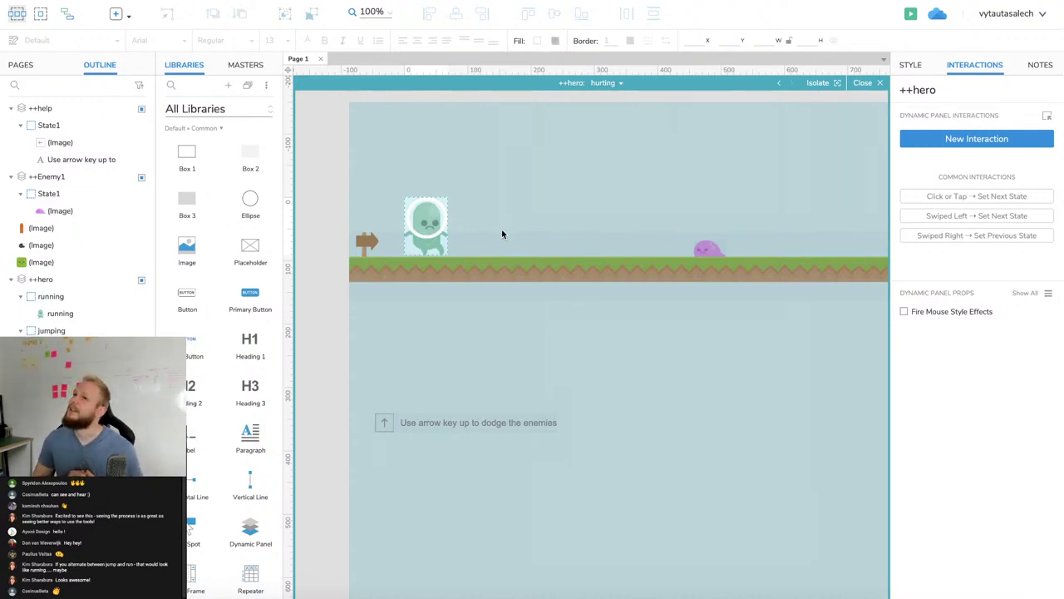
left_click(421, 215)
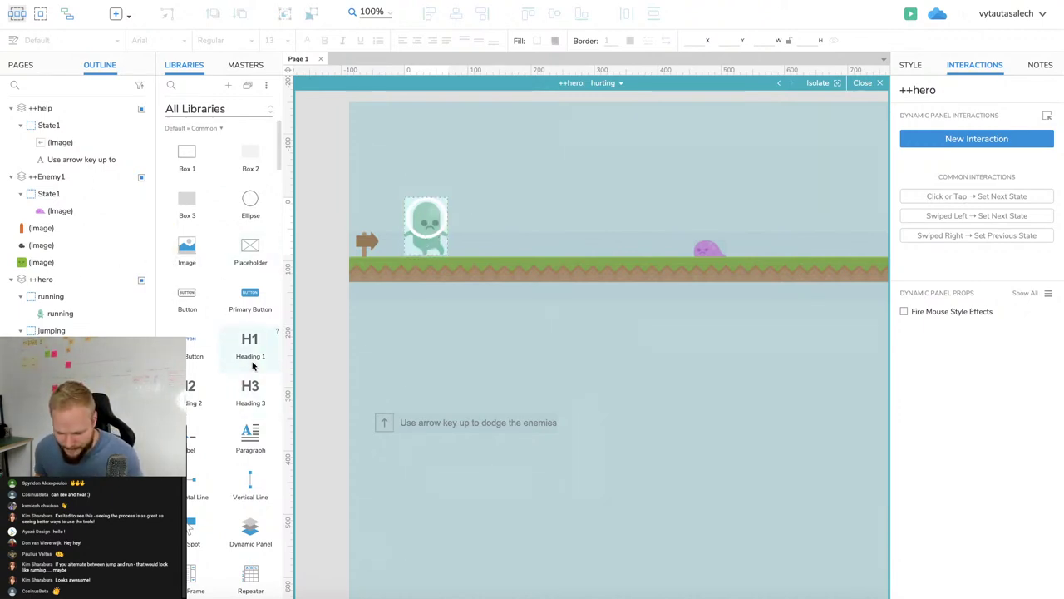
Add a Heading 3 reading "OUCH!" beside the hero's head in the hurting state.
left_click_drag(252, 387, 433, 204)
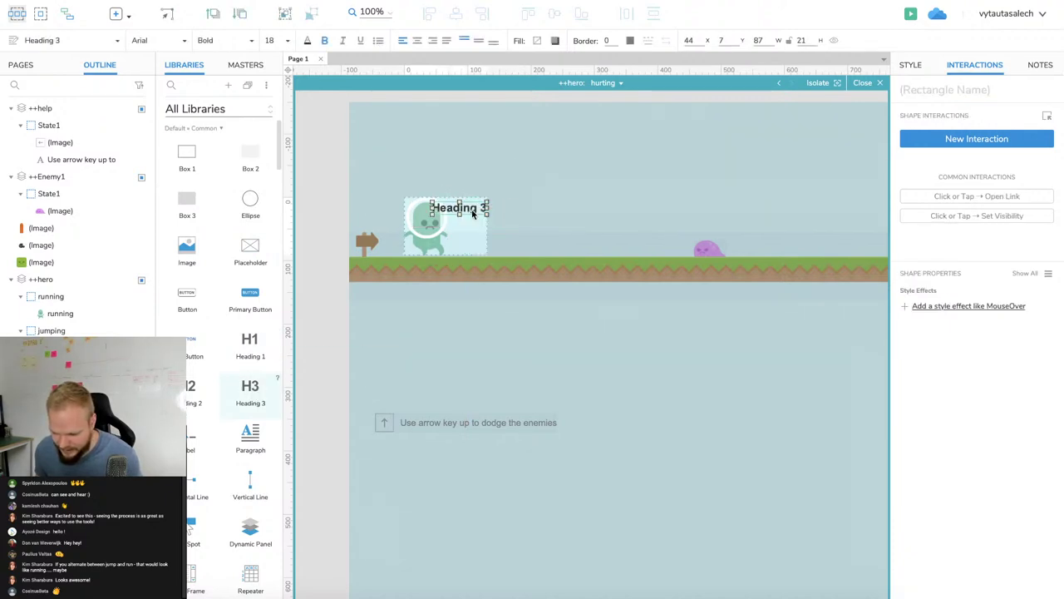
double_click(472, 209)
type("OURC")
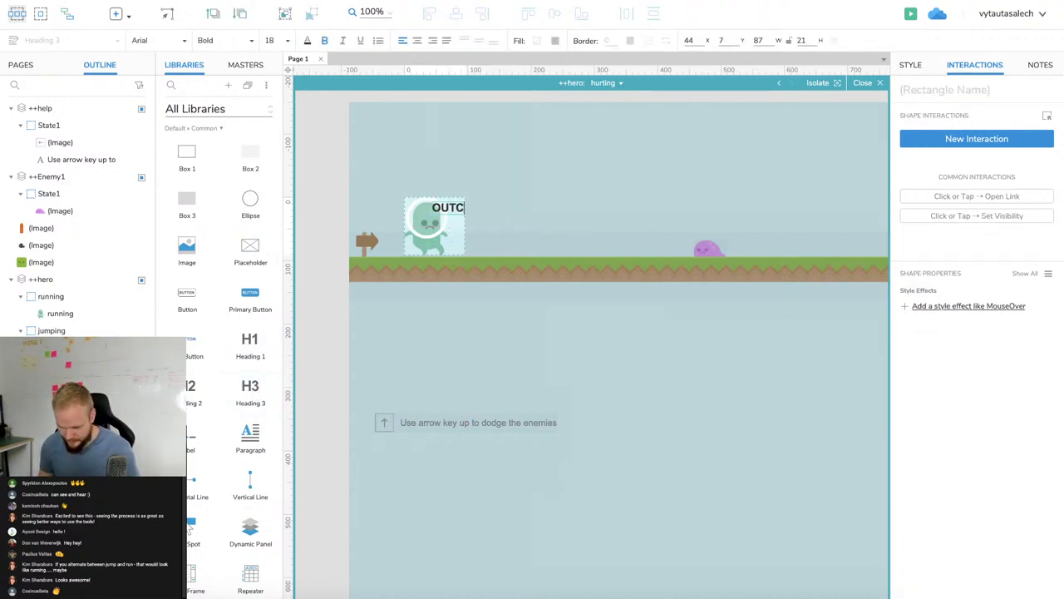
key("BackSpace")
key("BackSpace")
type("CH!")
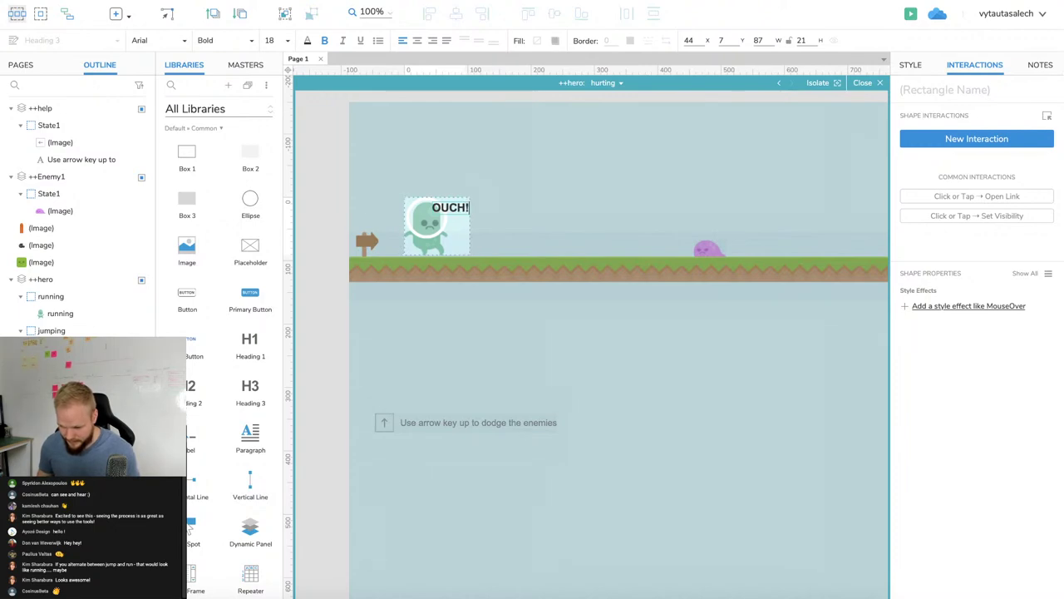
left_click(323, 163)
Set the "OUCH!" heading's font size to 12 and move it onto the hero's head at about X 35, Y 14.
left_click(445, 208)
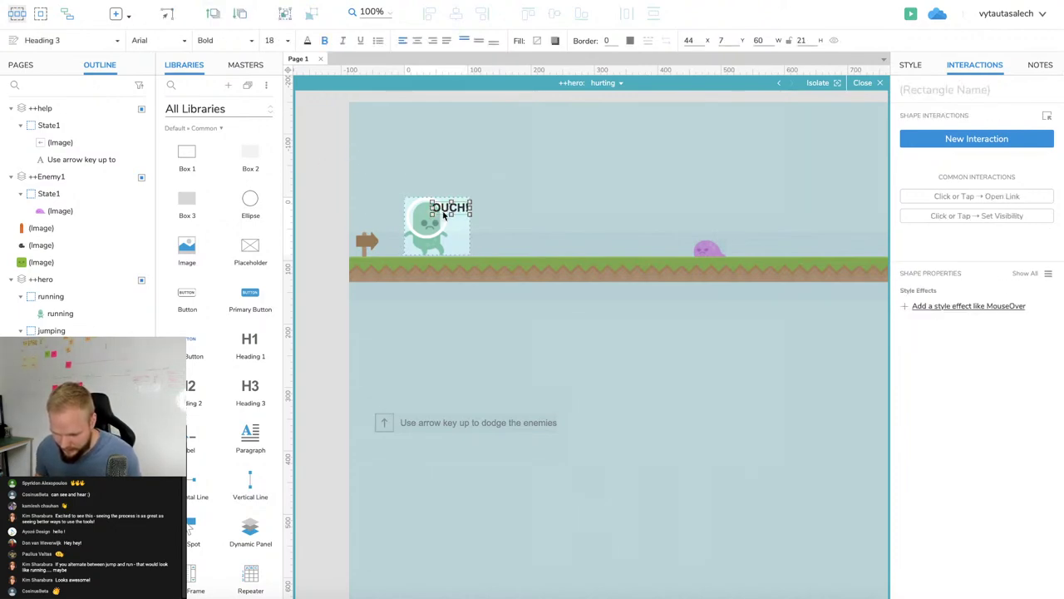
left_click_drag(470, 209, 470, 208)
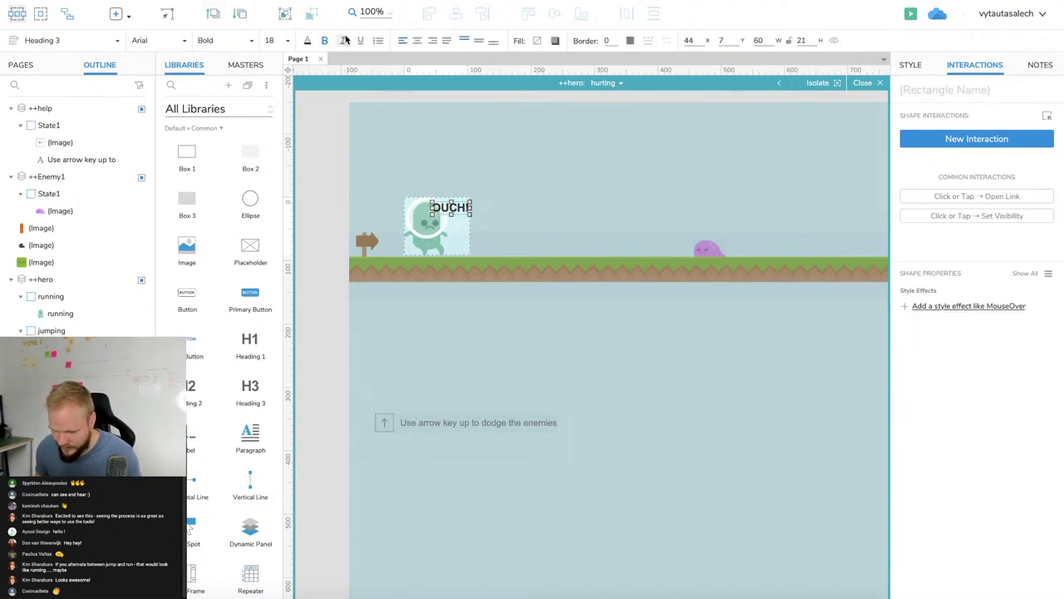
type("13")
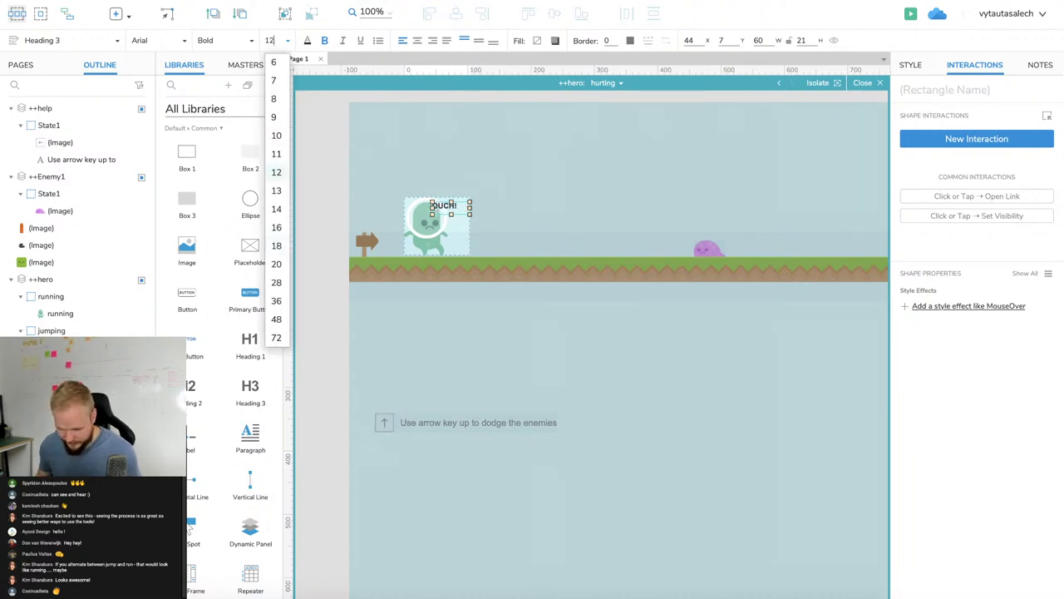
key("Return")
left_click(306, 130)
left_click_drag(450, 205, 445, 210)
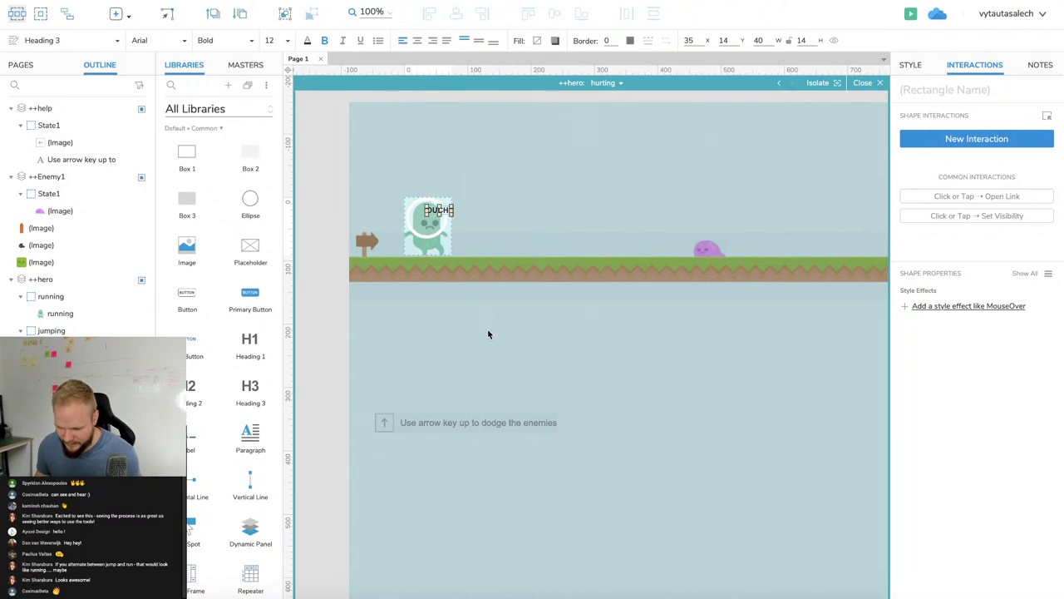
left_click(329, 151)
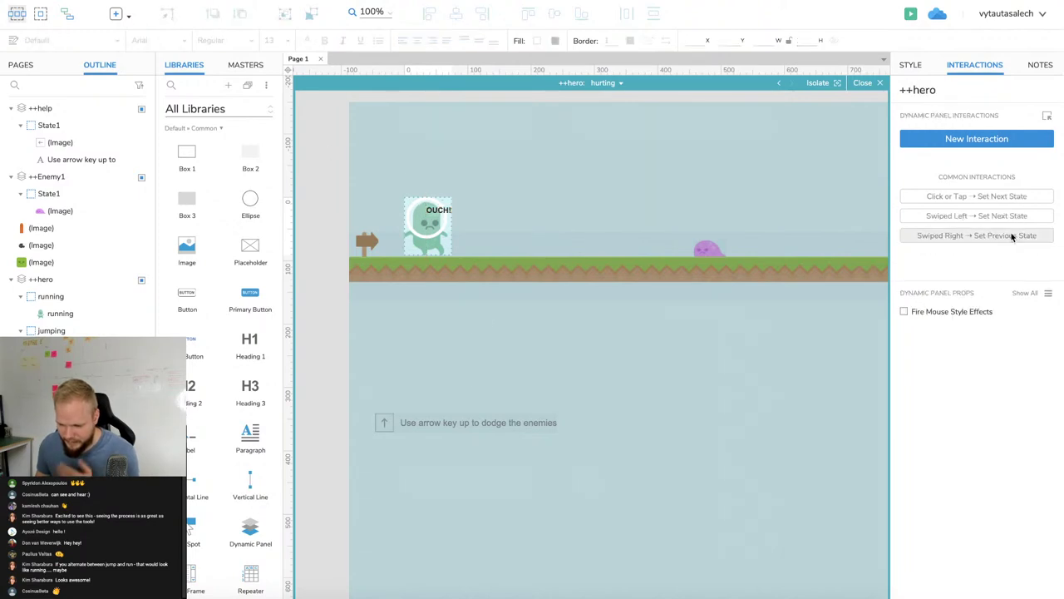
left_click(877, 86)
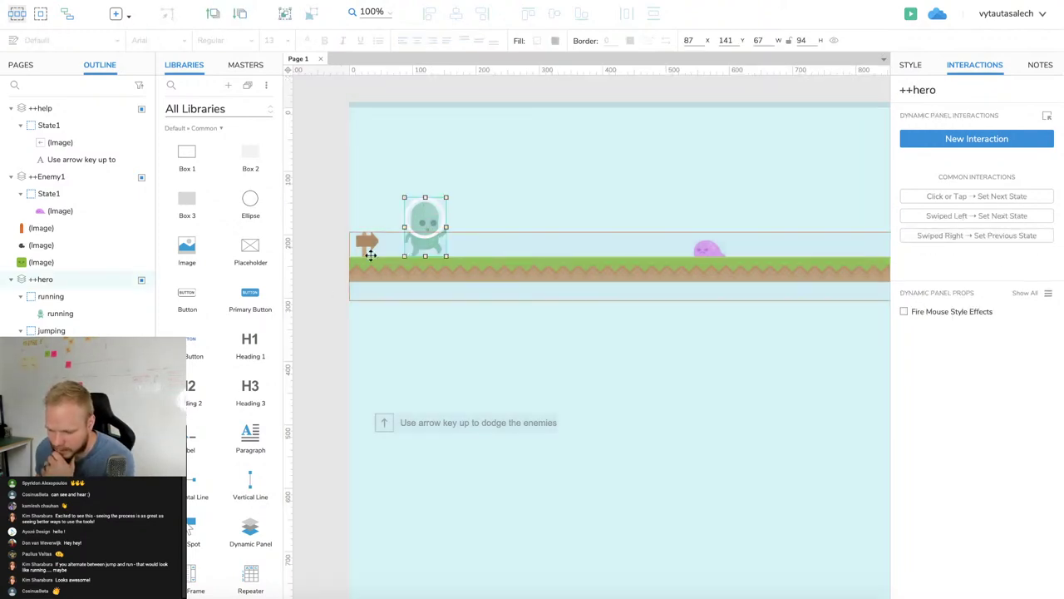
Enable cases on the Moved event of ++Enemy1 and name the case Default.
left_click(708, 242)
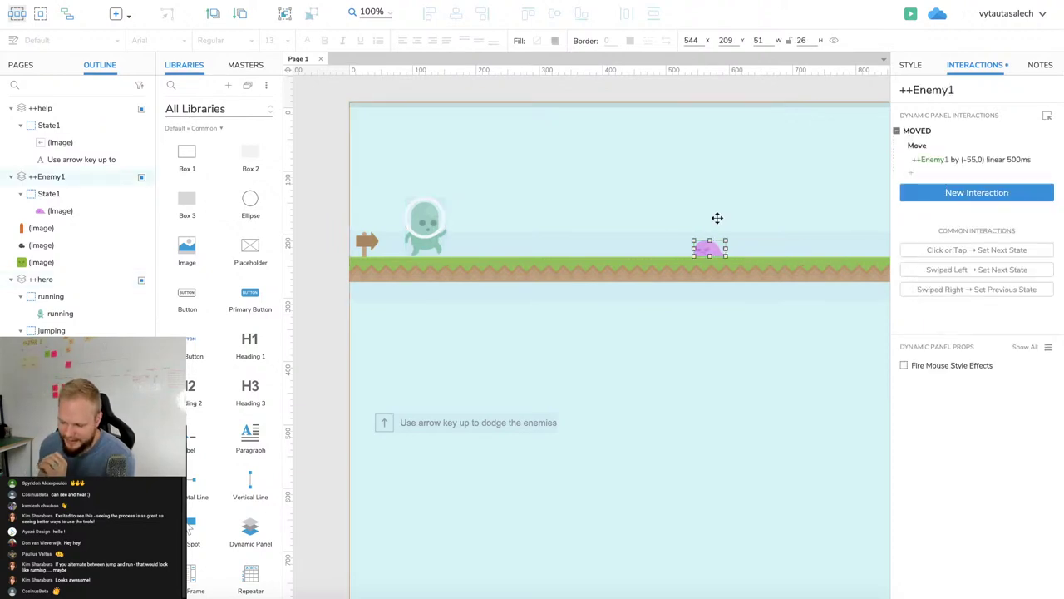
scroll(717, 218, "right", 2)
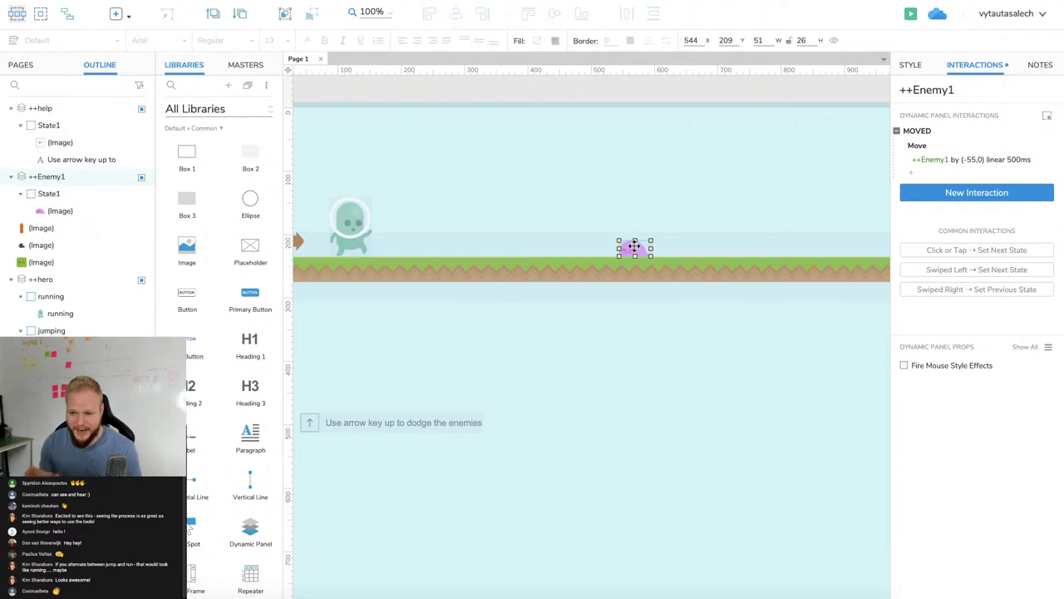
left_click(672, 83)
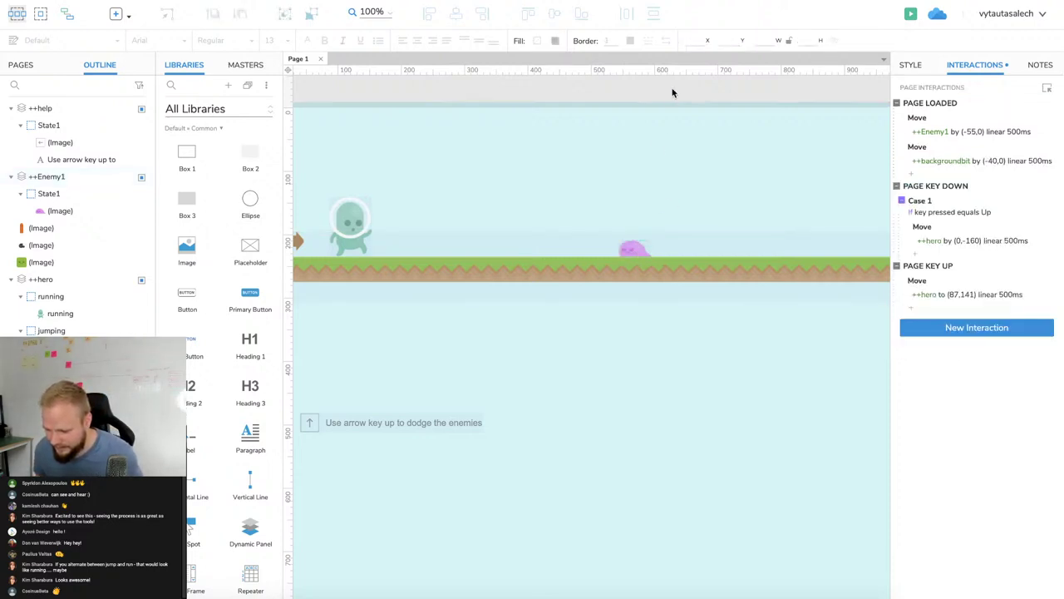
left_click(636, 241)
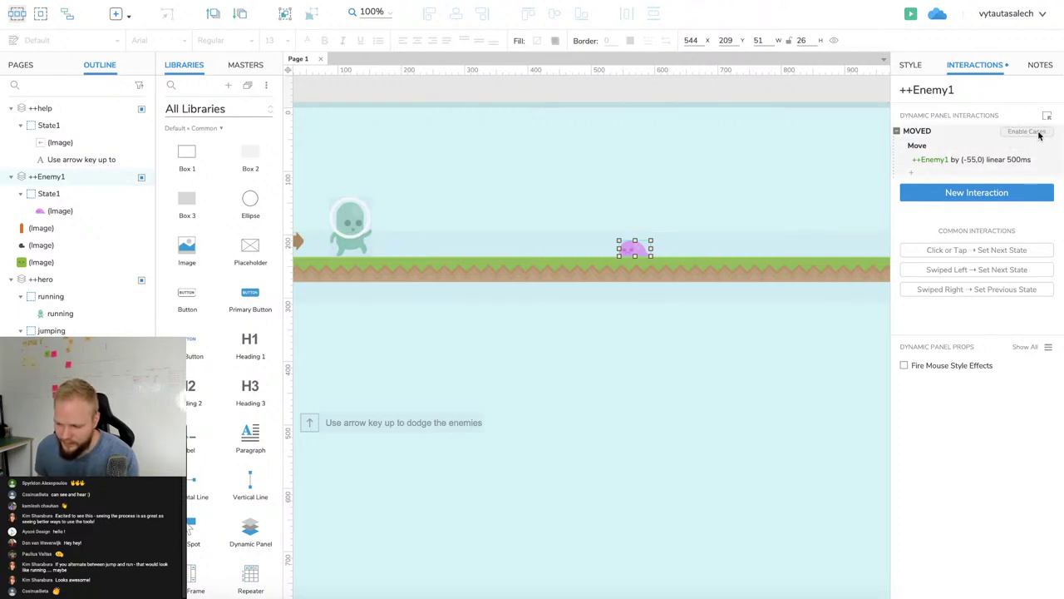
left_click(1027, 131)
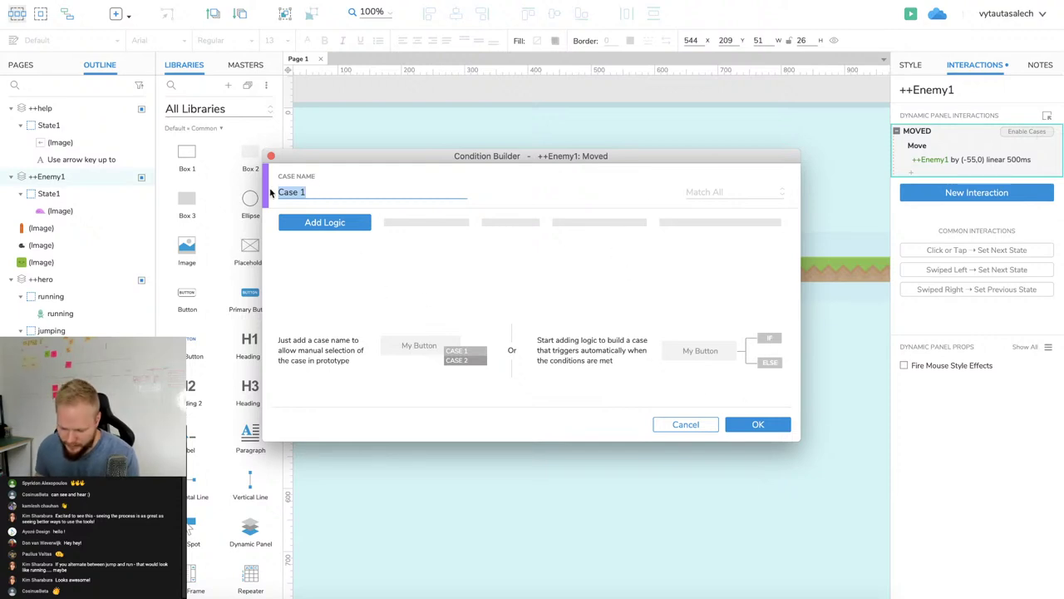
type("Defaul")
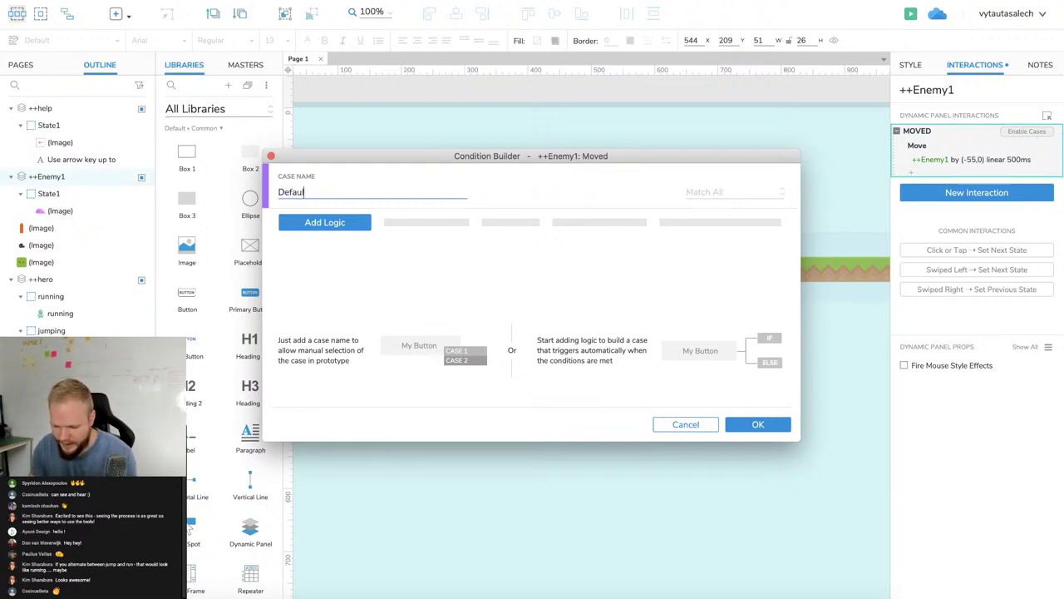
type("t")
key("Return")
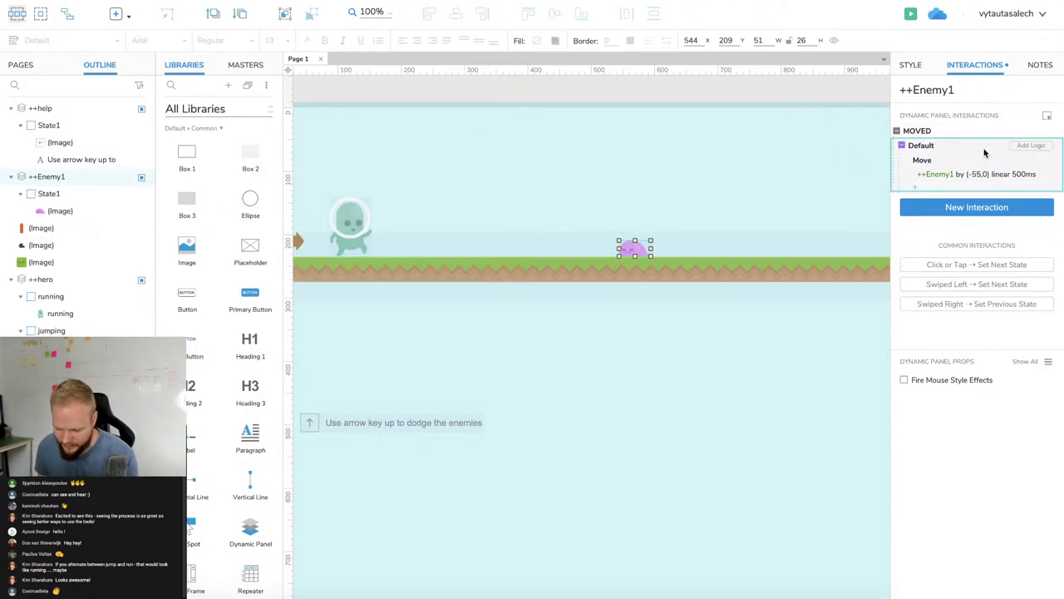
Duplicate the Default case under the Moved event of ++Enemy1.
key("ctrl+d")
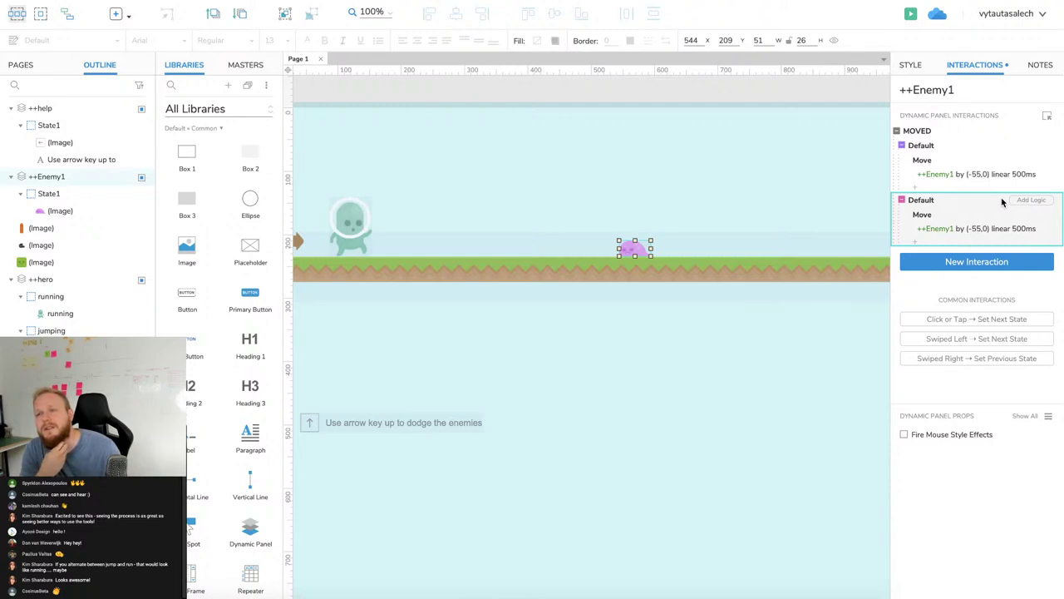
left_click(634, 255)
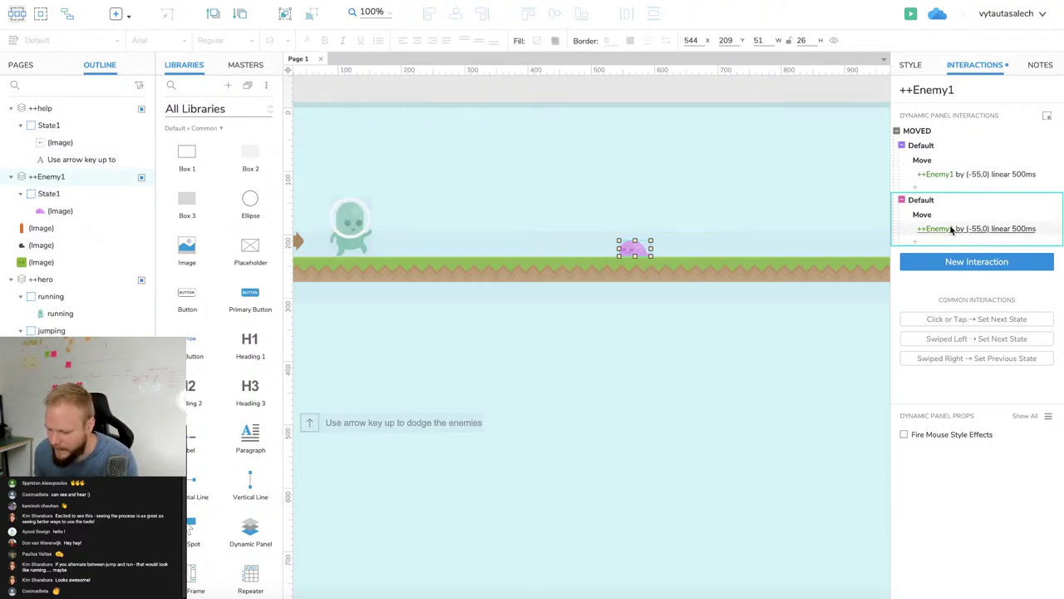
left_click(635, 248)
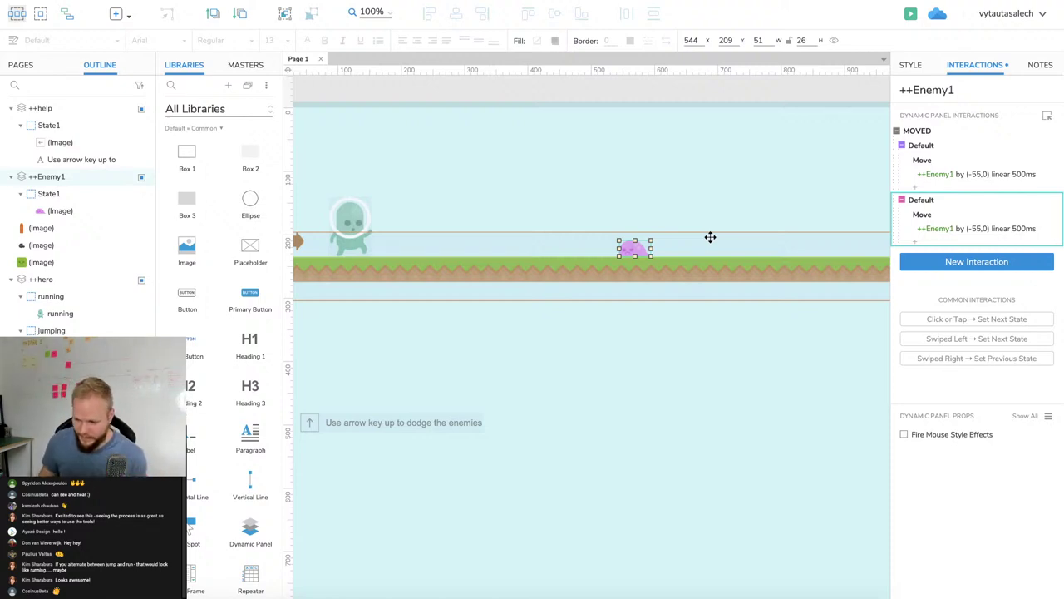
left_click(364, 221)
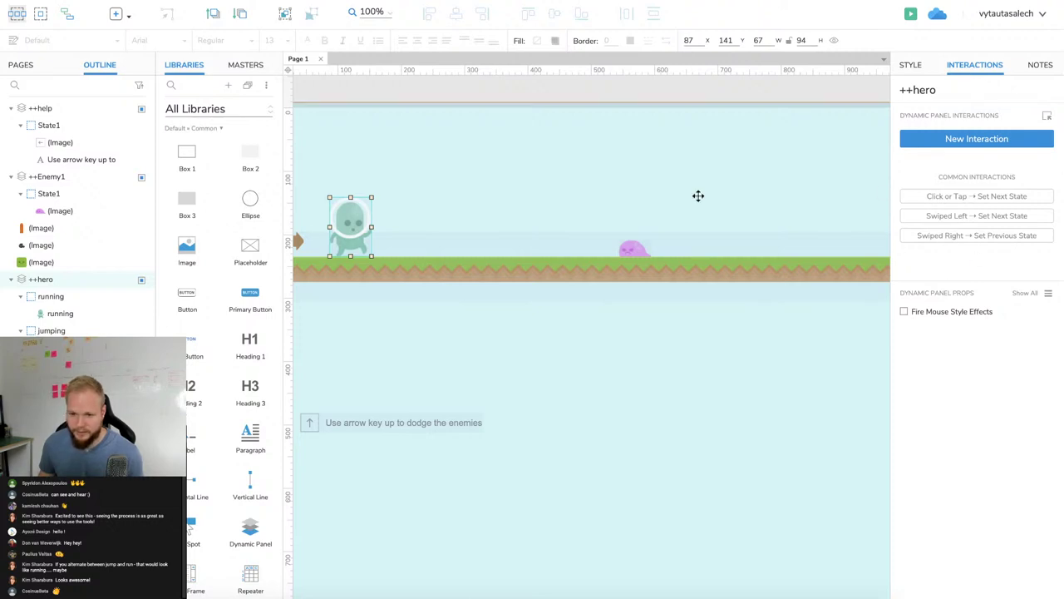
left_click(646, 245)
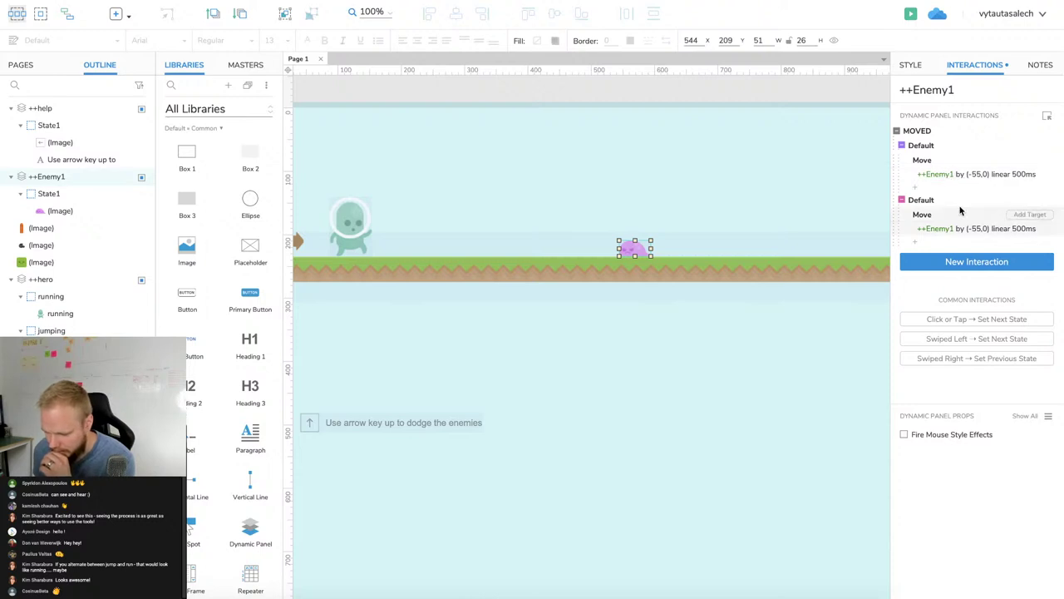
Rename the duplicated Default case under the Moved event of ++Enemy1 as "Check status".
left_click(915, 201)
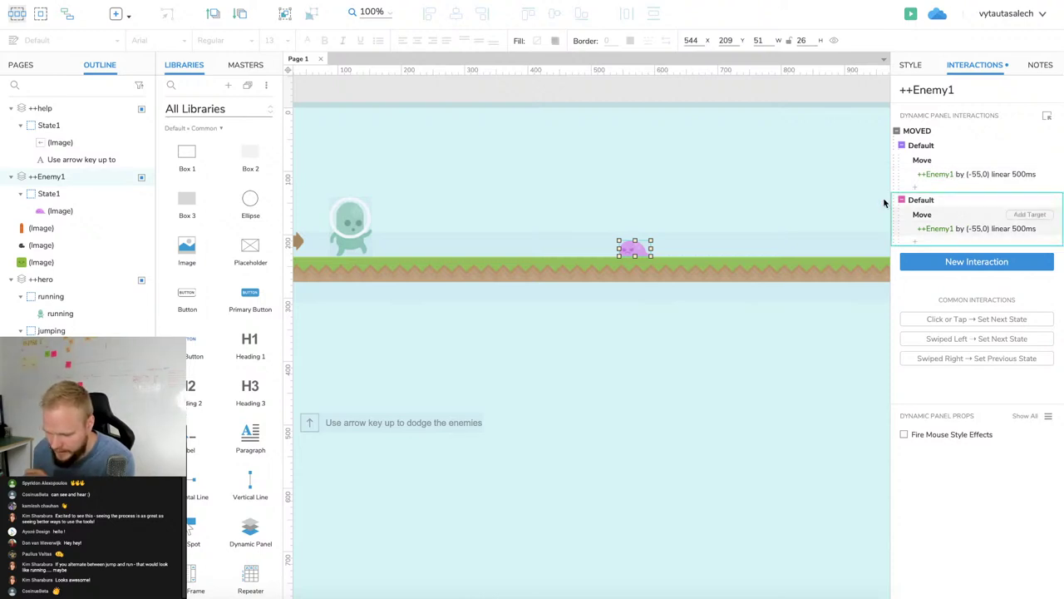
double_click(929, 199)
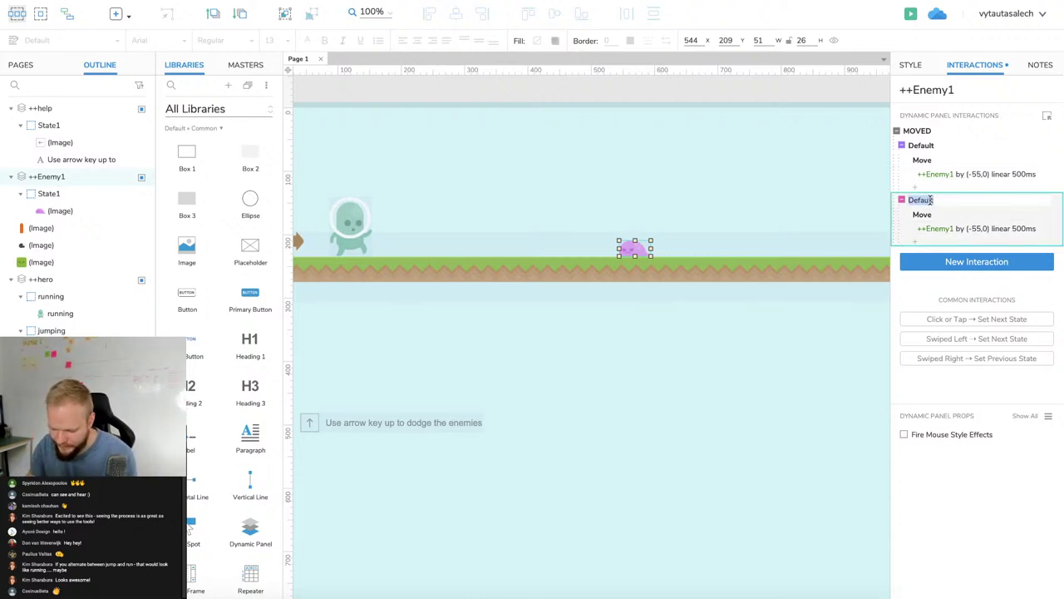
type("Check")
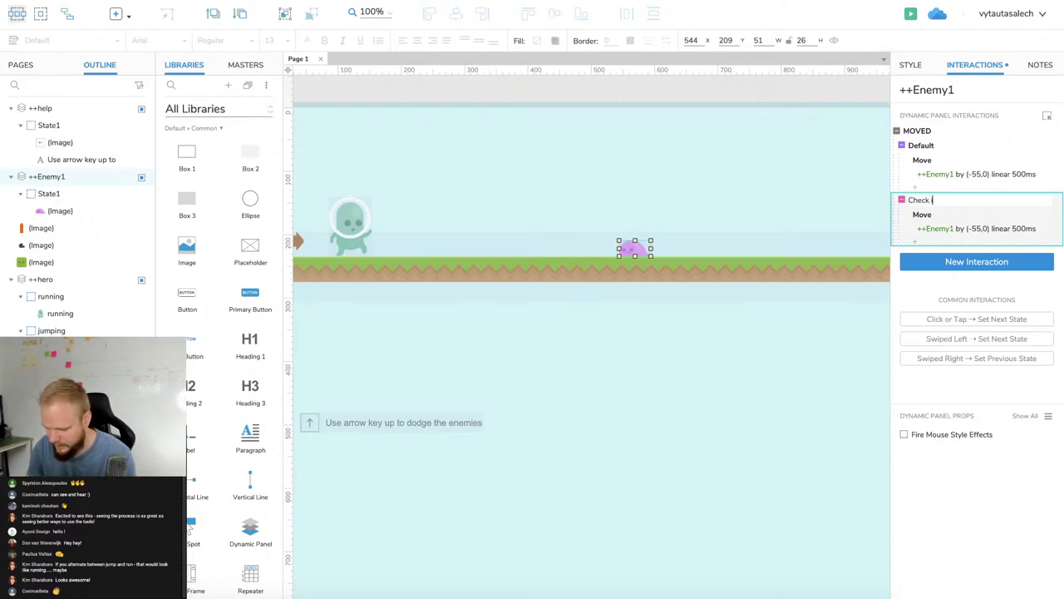
type(" if")
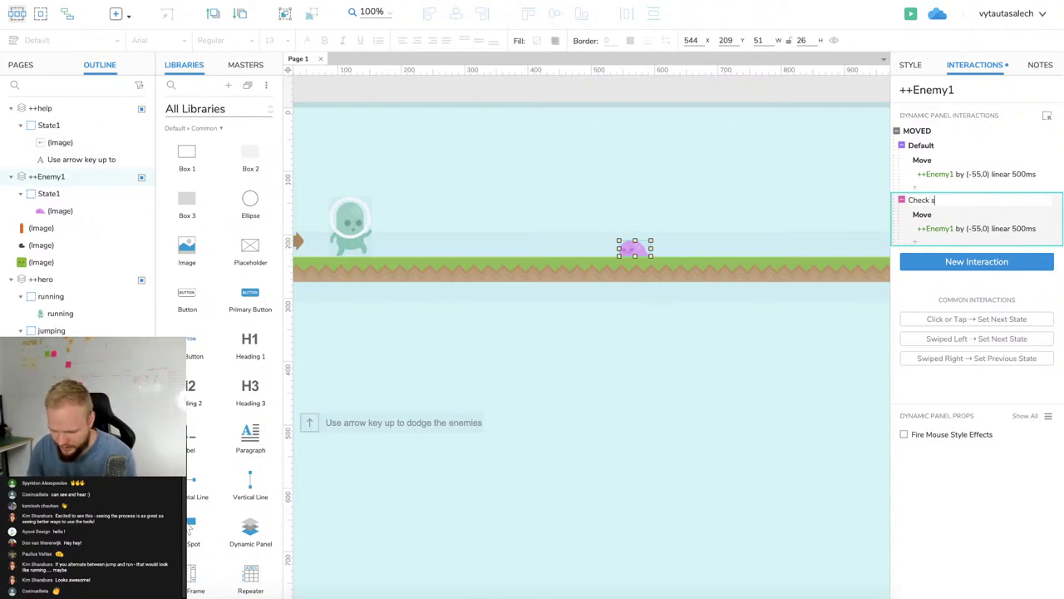
key("Return")
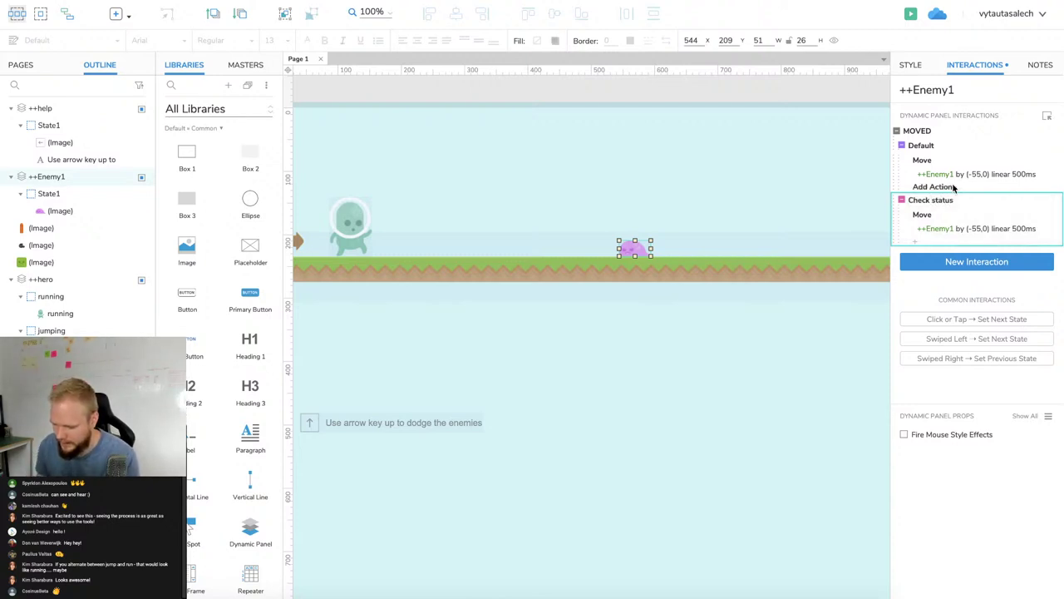
Add a condition to the Check status case: area of This is over area of ++hero.
mouse_move(954, 208)
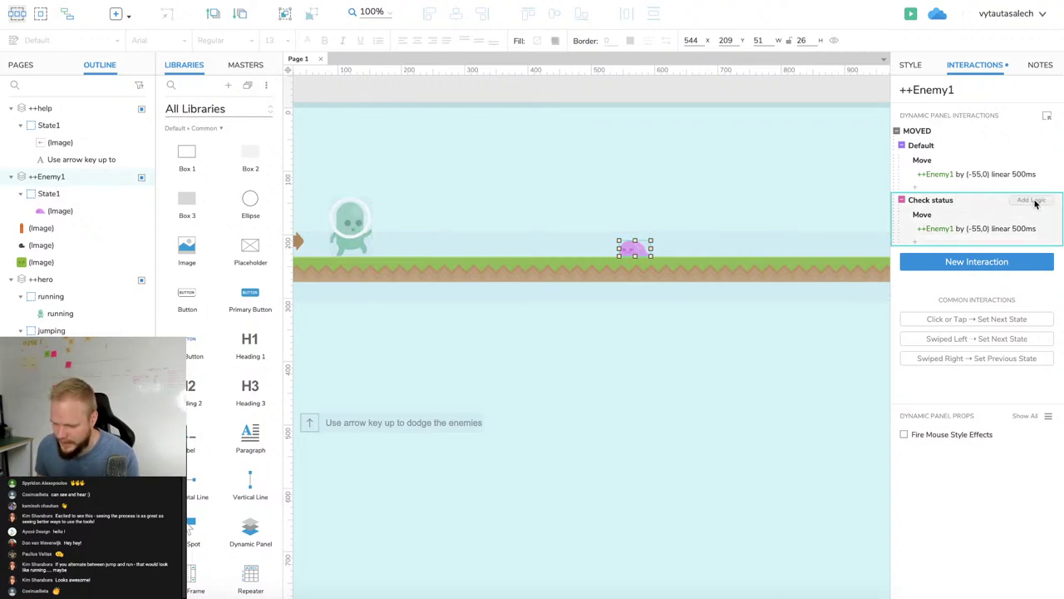
left_click(1033, 201)
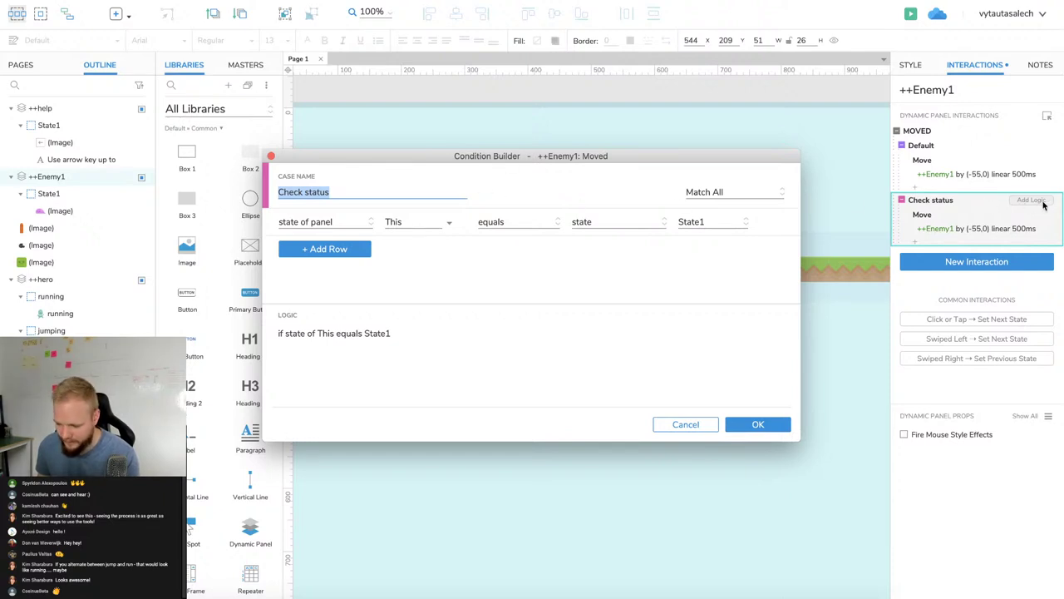
left_click_drag(636, 162, 660, 268)
left_click(506, 262)
left_click_drag(545, 262, 644, 217)
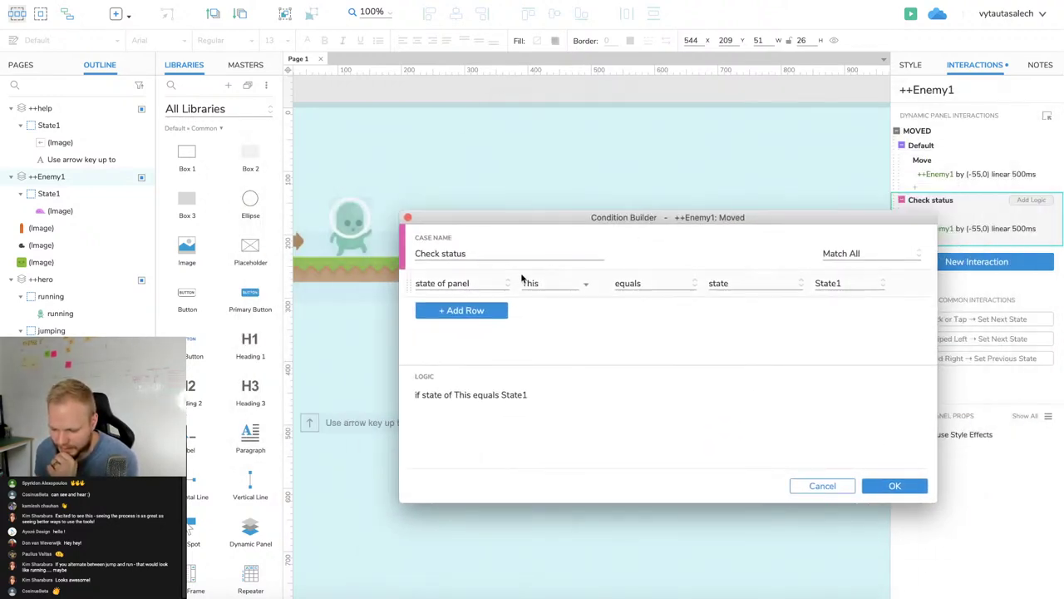
left_click(490, 285)
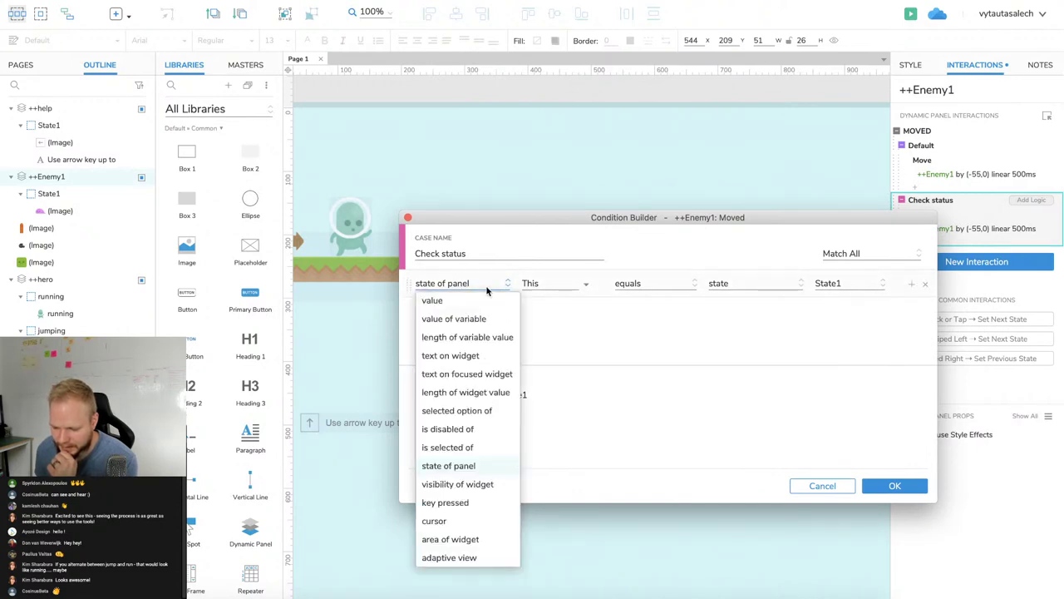
left_click(472, 542)
left_click_drag(596, 219, 584, 306)
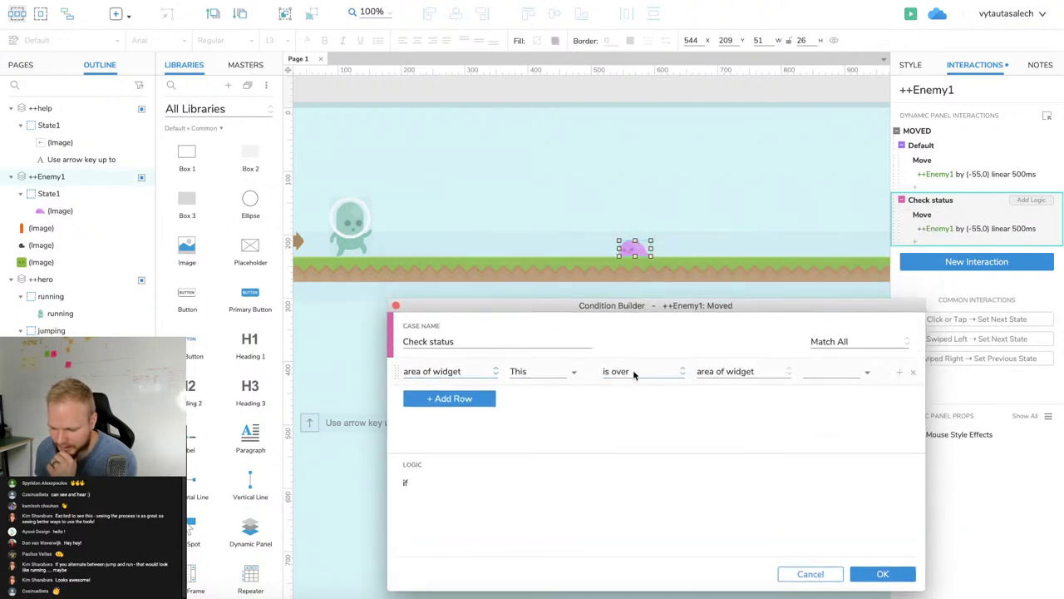
left_click(827, 371)
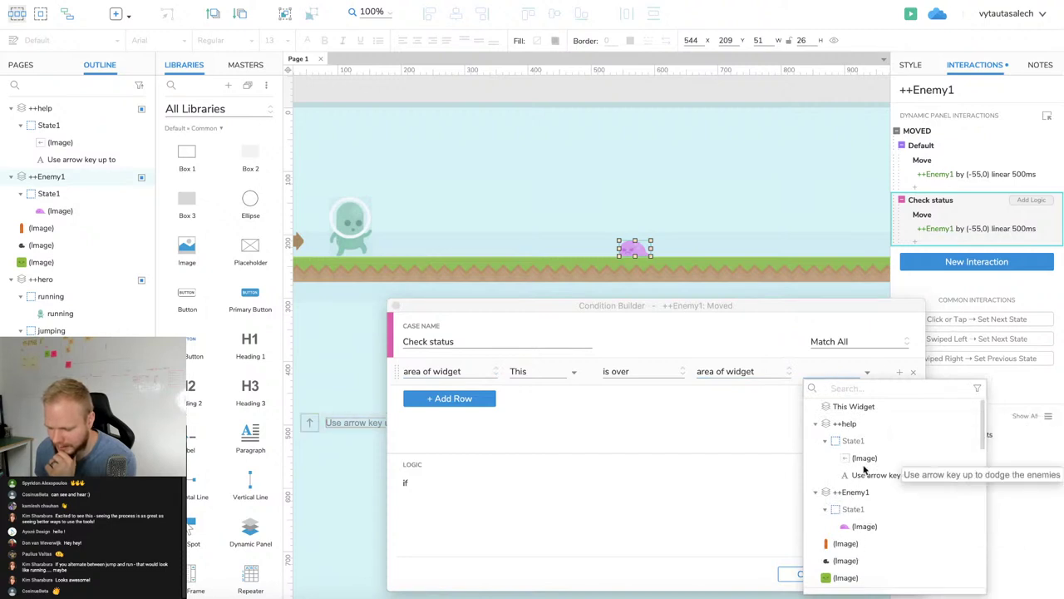
scroll(854, 504, "down", 3)
left_click(851, 490)
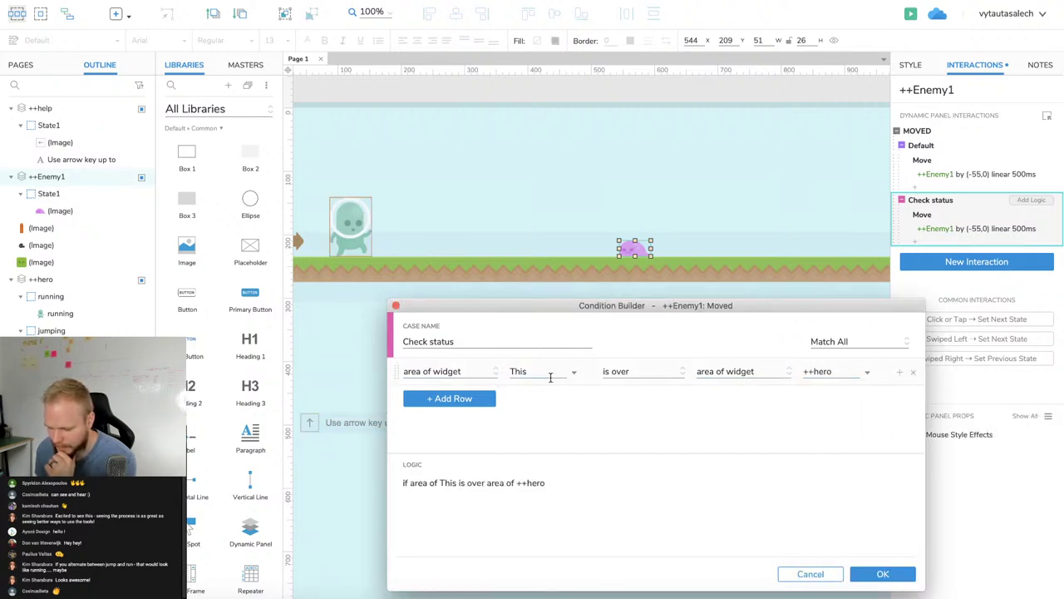
left_click(885, 573)
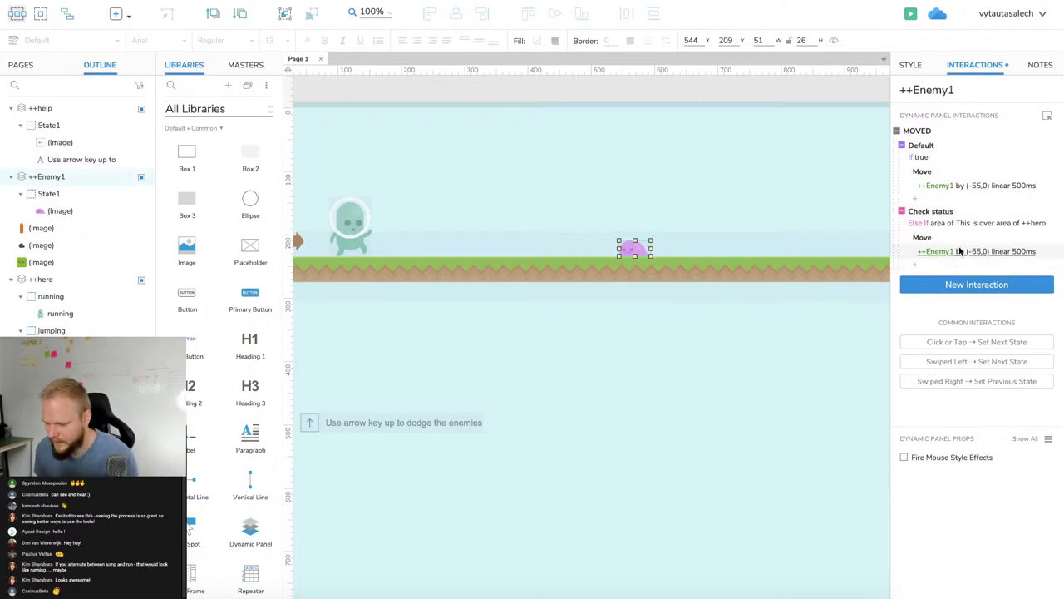
Add a Set Panel State action to the Check status case that sets ++hero to the hurting state without animation.
left_click(938, 264)
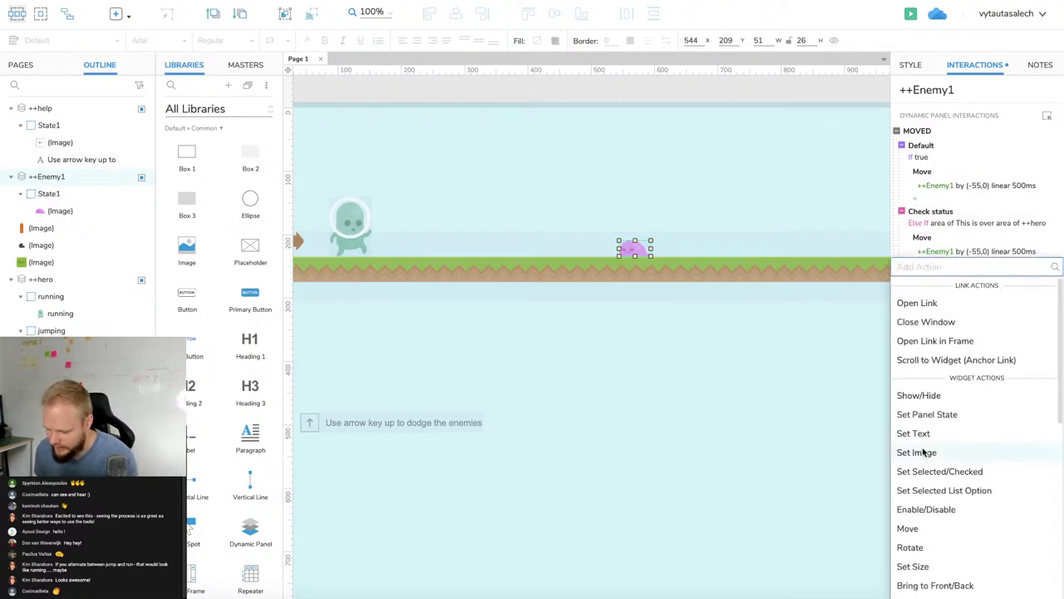
scroll(935, 449, "up", 1)
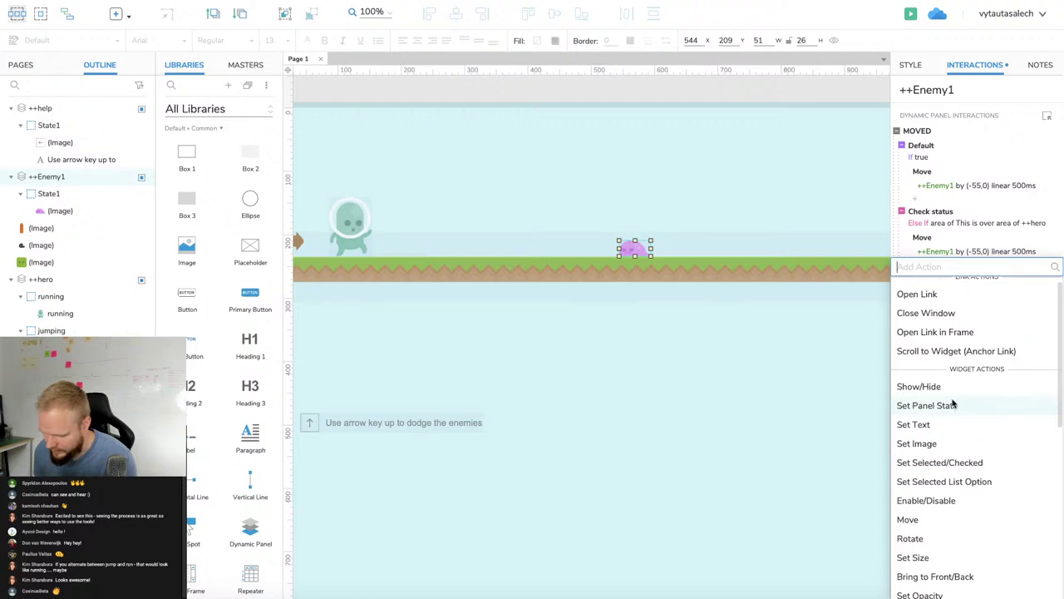
left_click(938, 406)
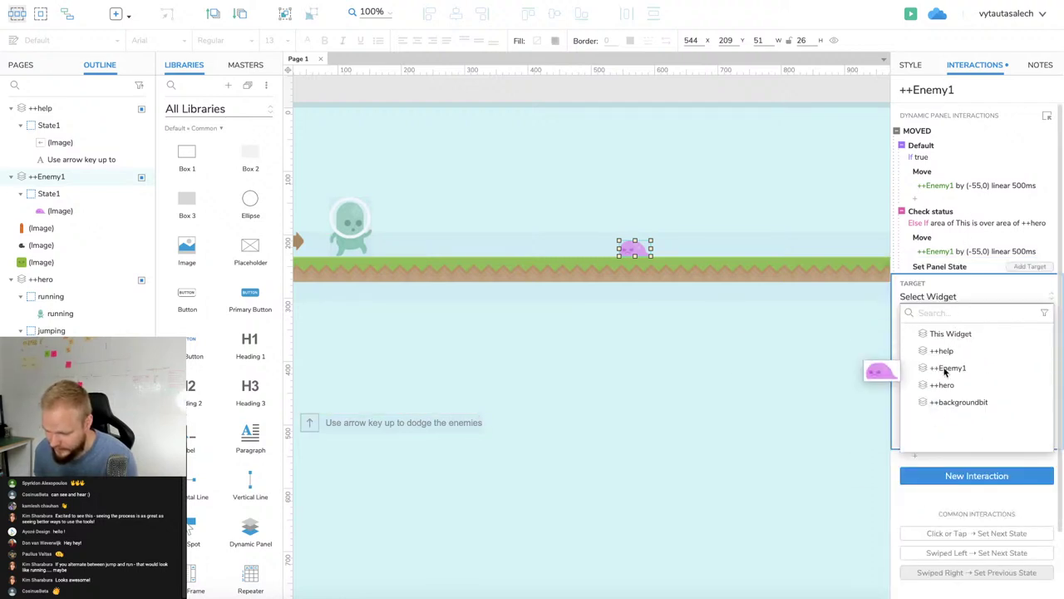
left_click(948, 369)
left_click(953, 310)
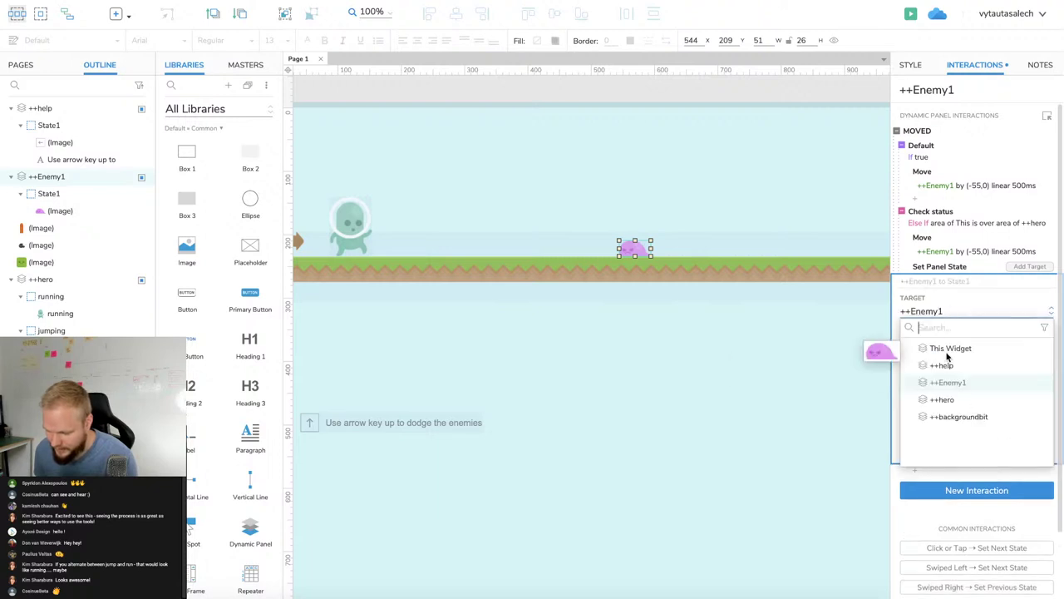
left_click(945, 399)
left_click(945, 341)
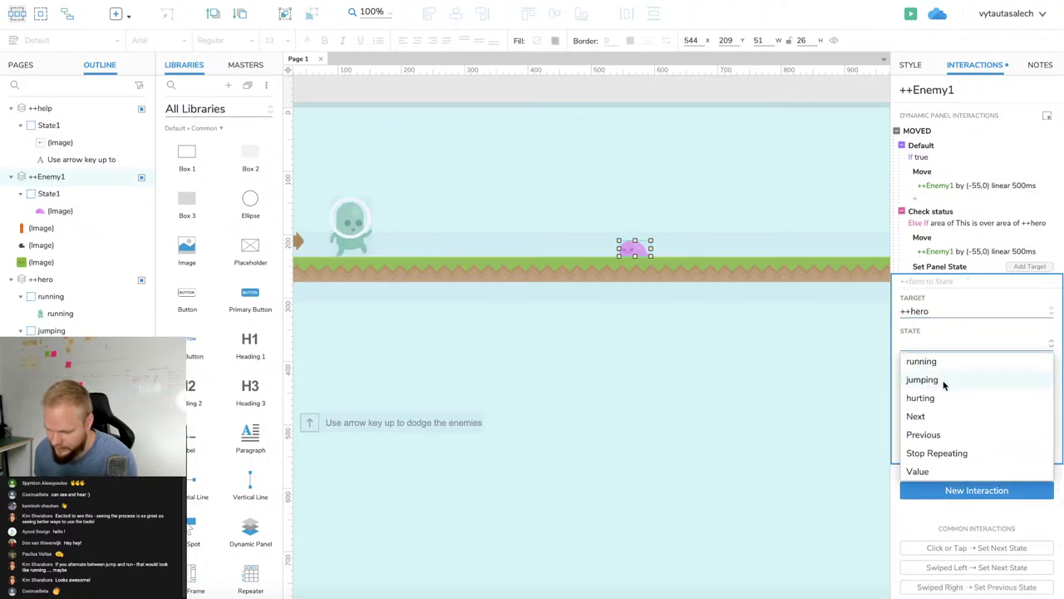
left_click(941, 397)
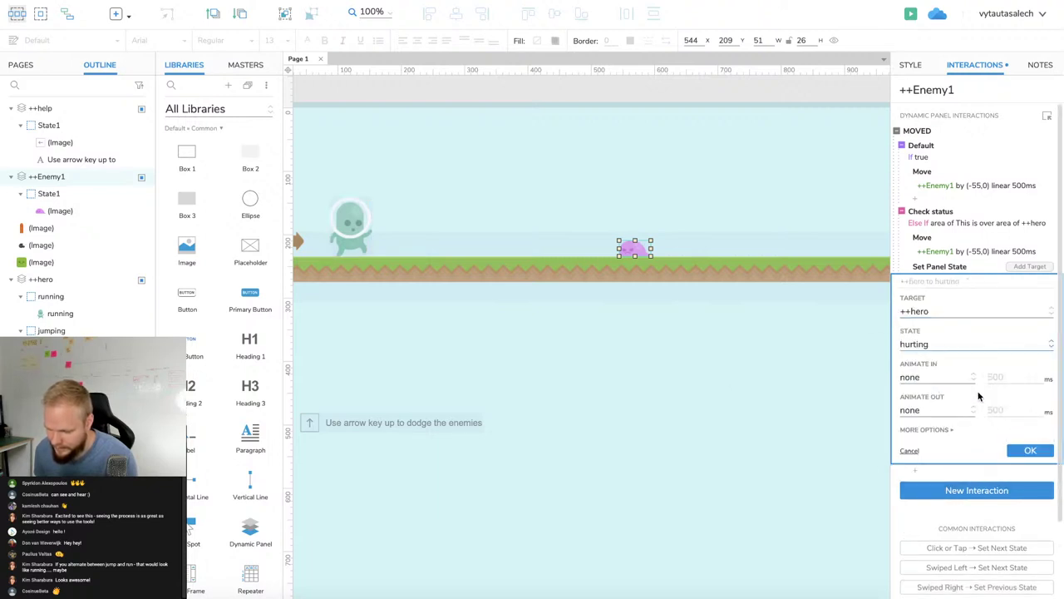
left_click(1039, 455)
Delete the Move action from the Check status case and toggle the case's condition from Else If to If.
left_click(955, 242)
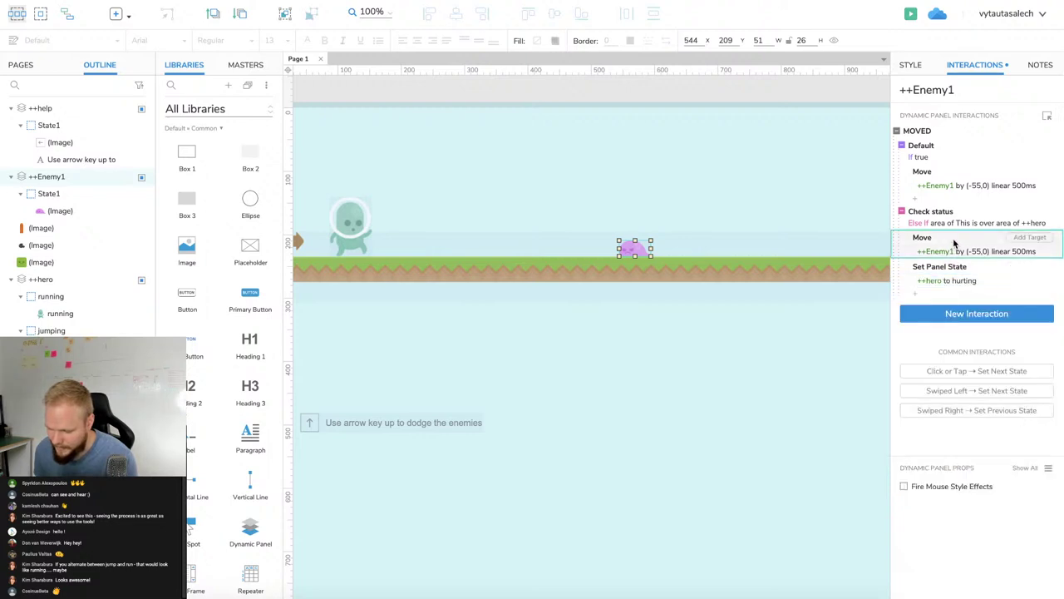
key("Delete")
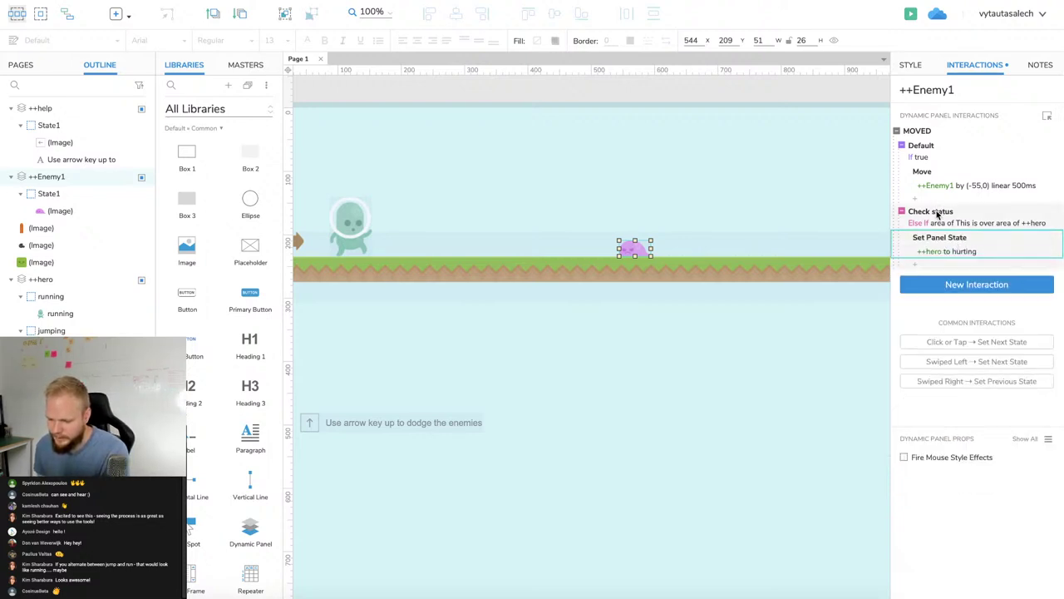
right_click(927, 223)
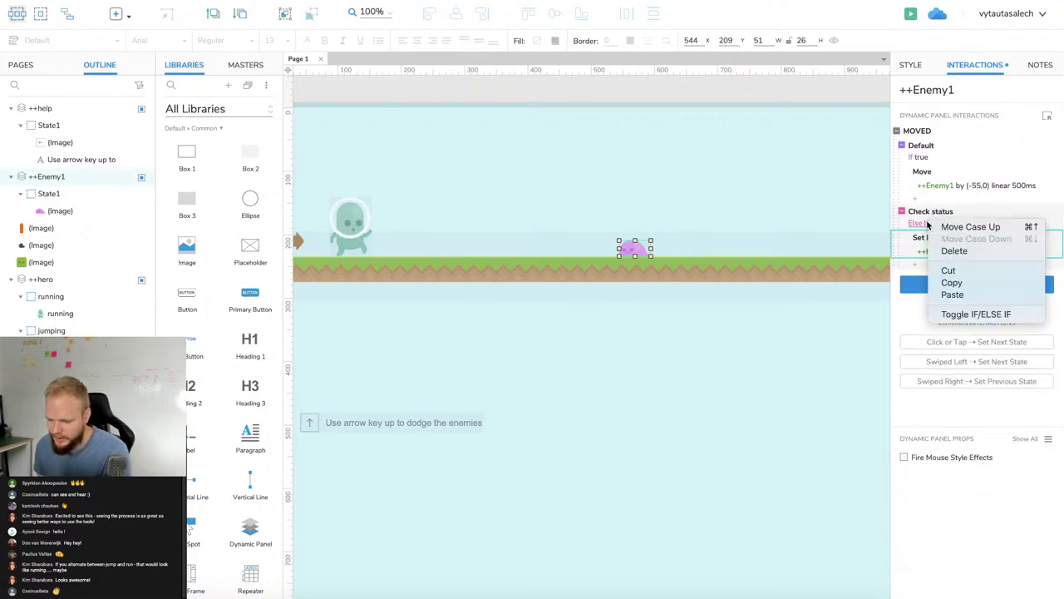
left_click(975, 314)
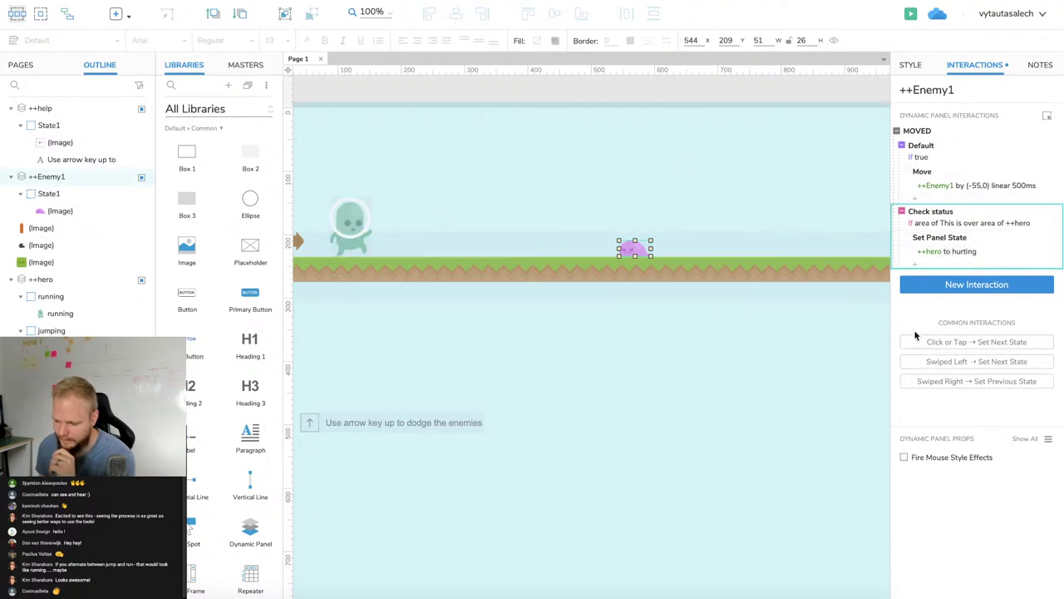
Preview the prototype in the browser to check the hero's reaction to the enemy, and return to ++Enemy1 in the editor.
left_click(913, 14)
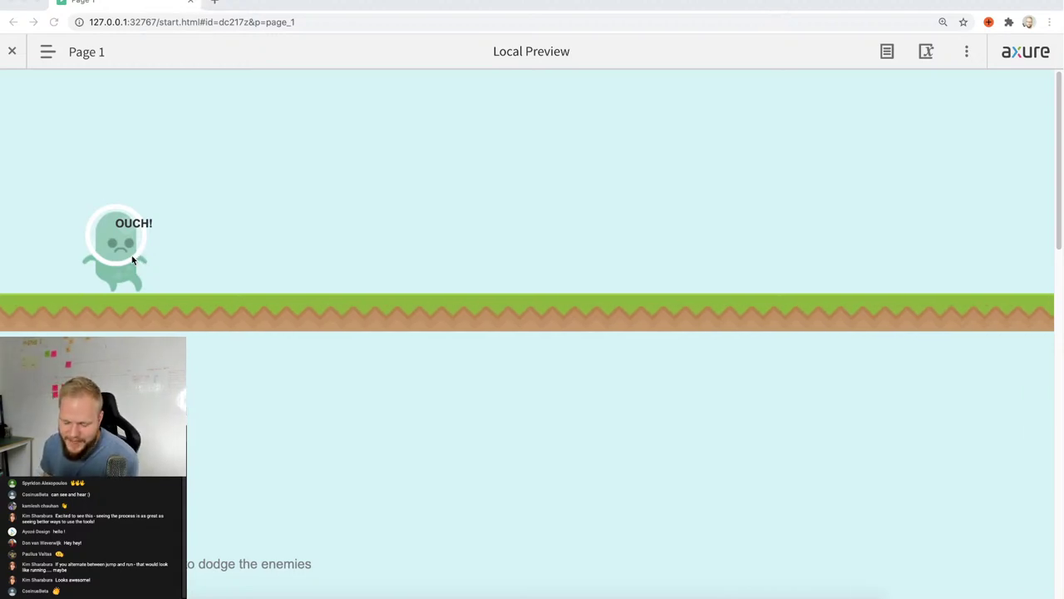
left_click(193, 4)
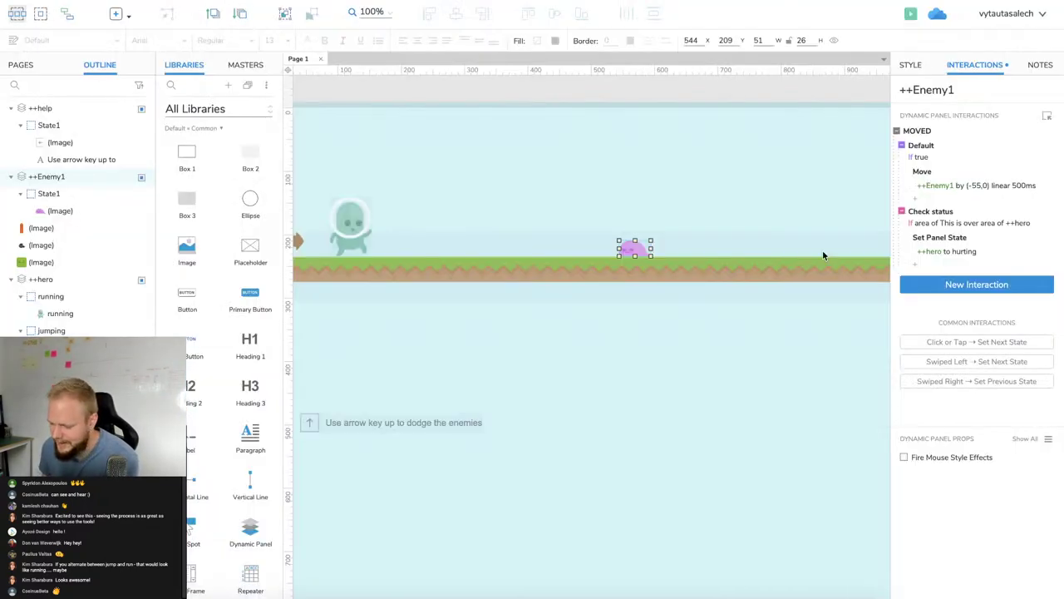
left_click(353, 238)
left_click(635, 248)
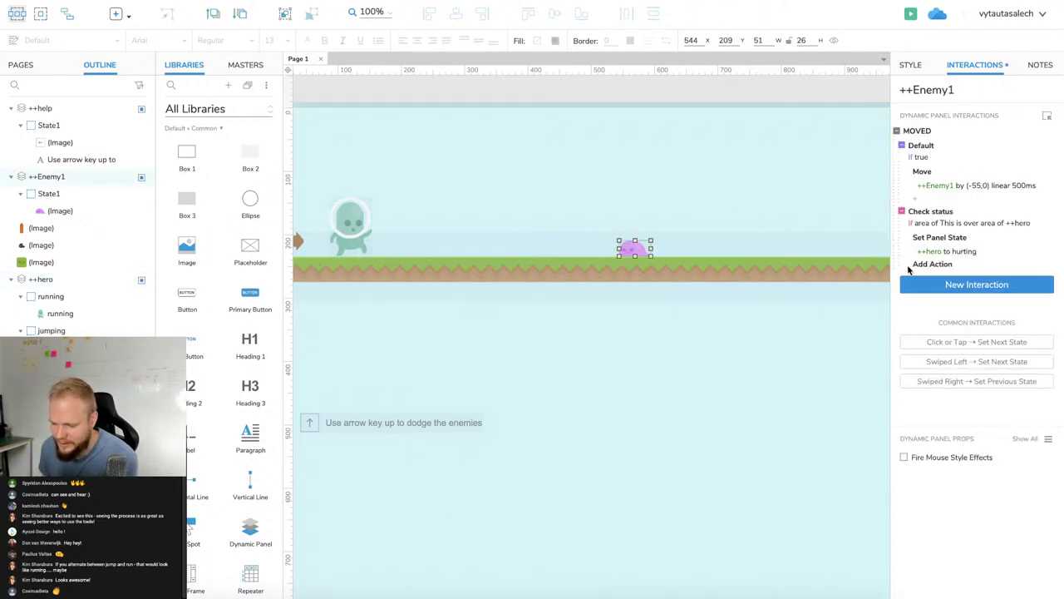
Add a Wait action of 1500 ms after the Set Panel State action in the Check status case.
left_click(920, 266)
scroll(932, 549, "down", 2)
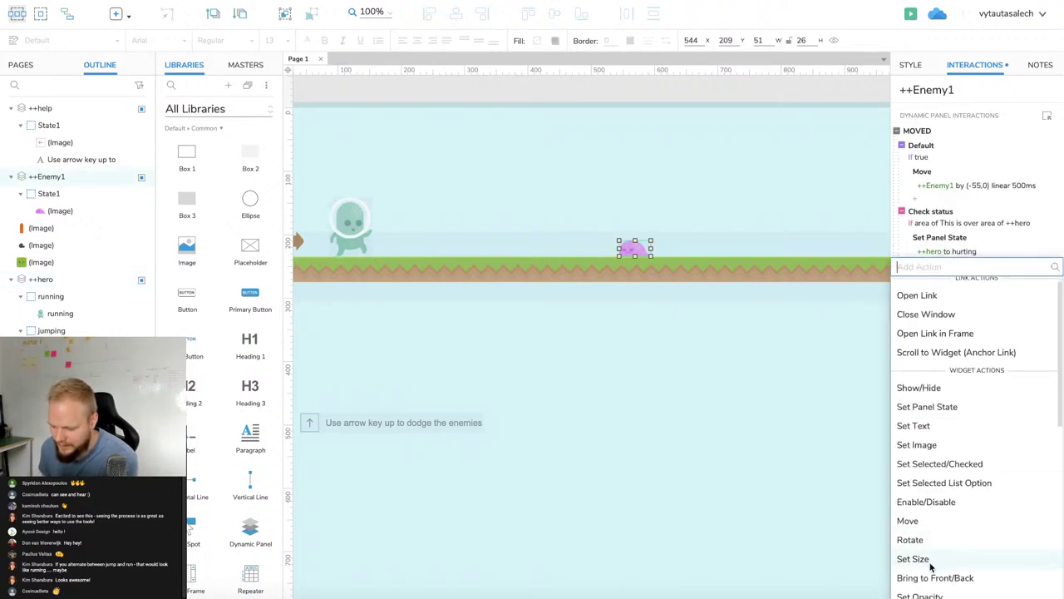
scroll(931, 574, "down", 3)
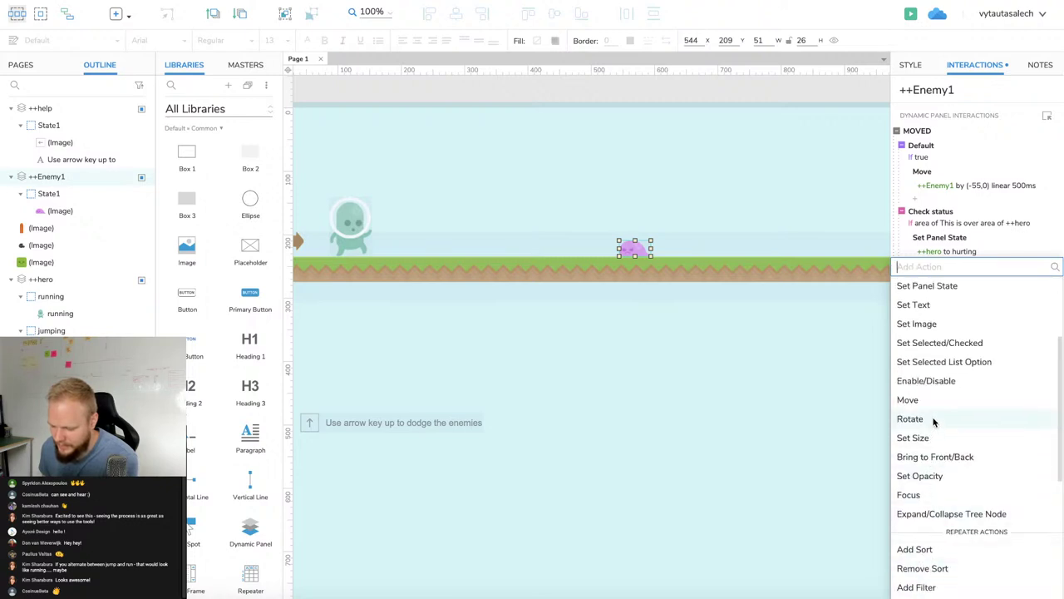
scroll(933, 466, "down", 3)
scroll(931, 532, "down", 3)
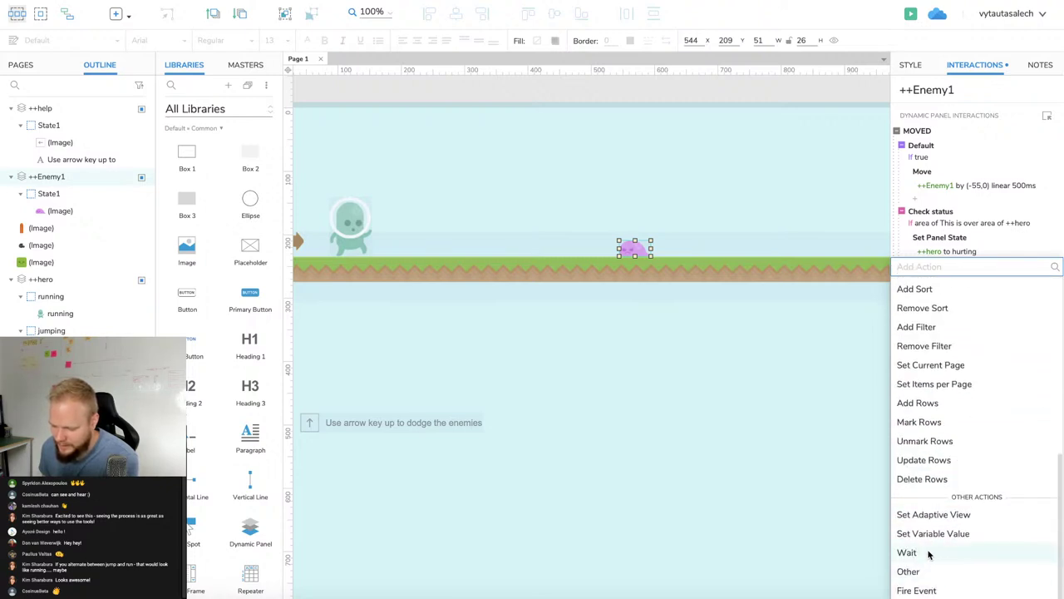
left_click(930, 553)
left_click_drag(989, 309, 896, 310)
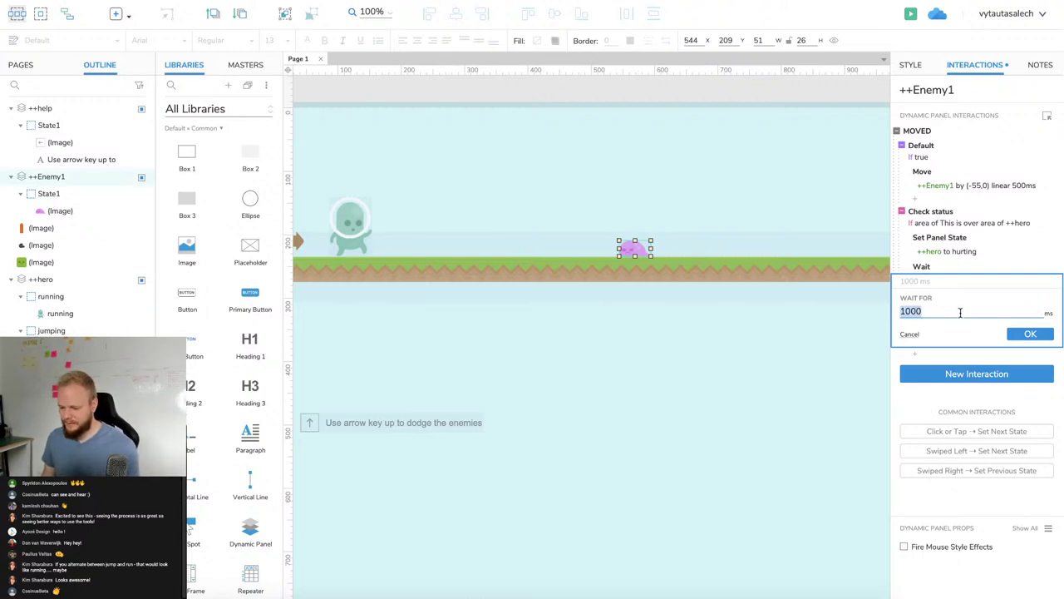
type("1500")
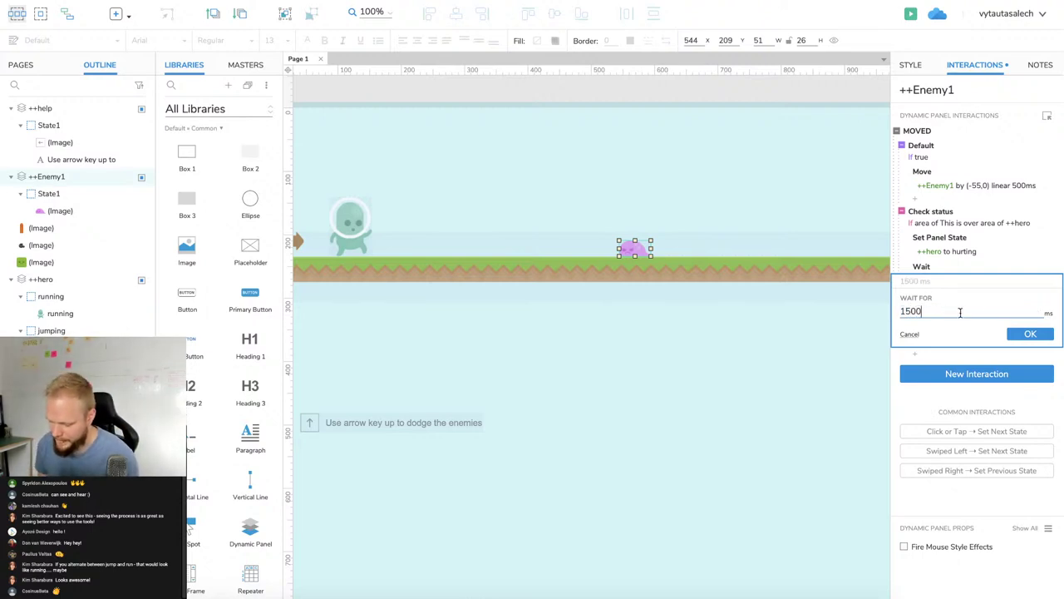
left_click(1029, 335)
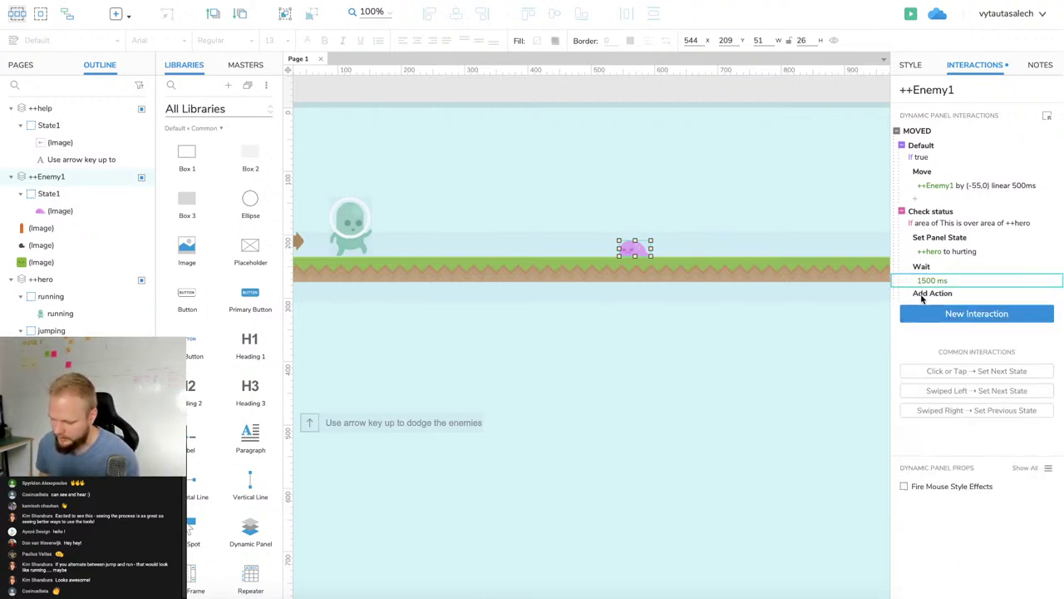
Add a Set Panel State action after the Wait in the Check status case that sets ++hero to running without animation.
left_click(923, 296)
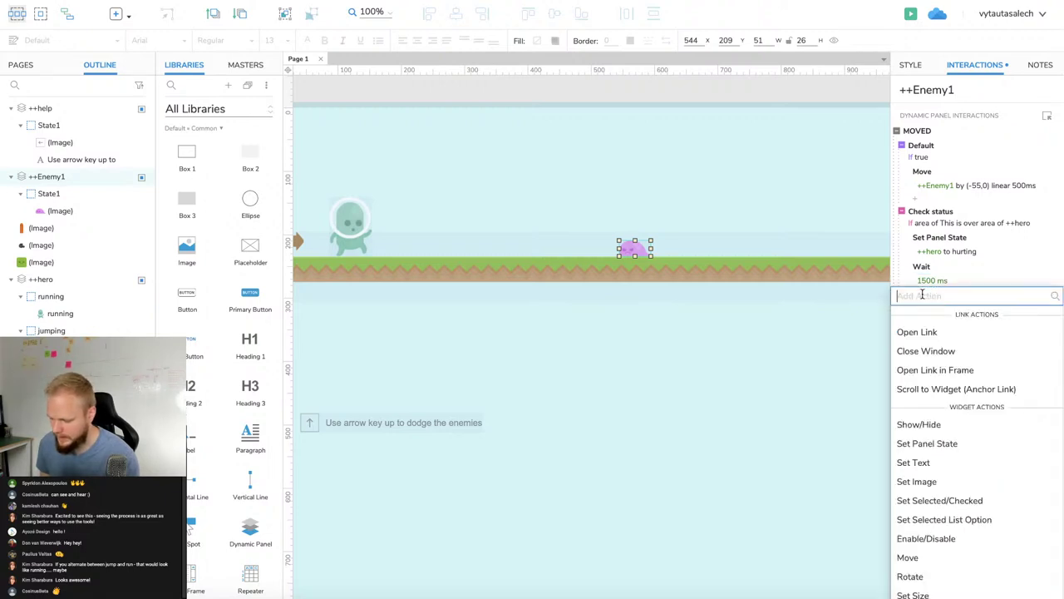
left_click(930, 445)
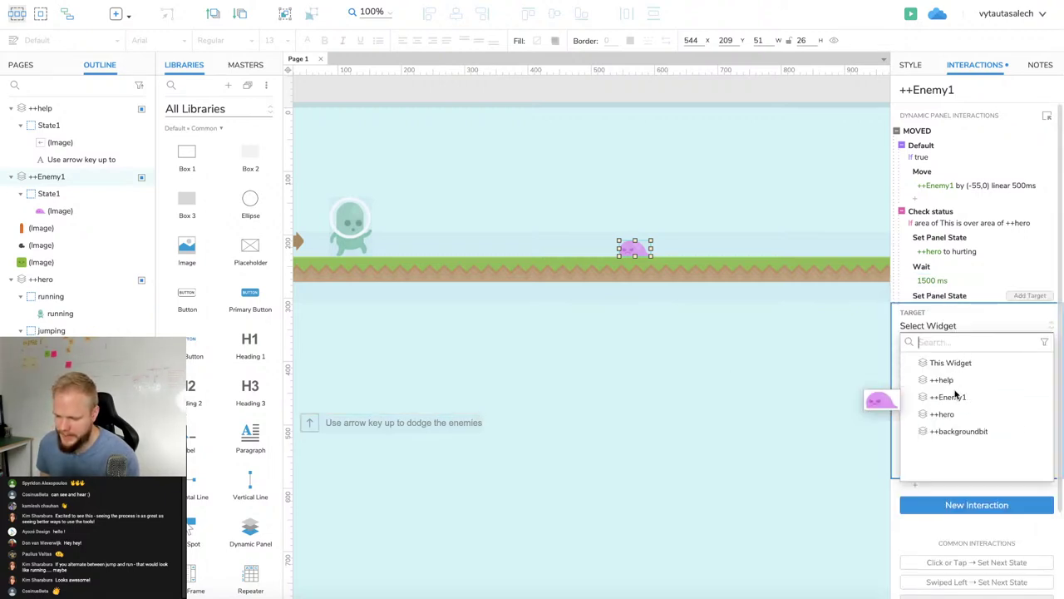
left_click(942, 414)
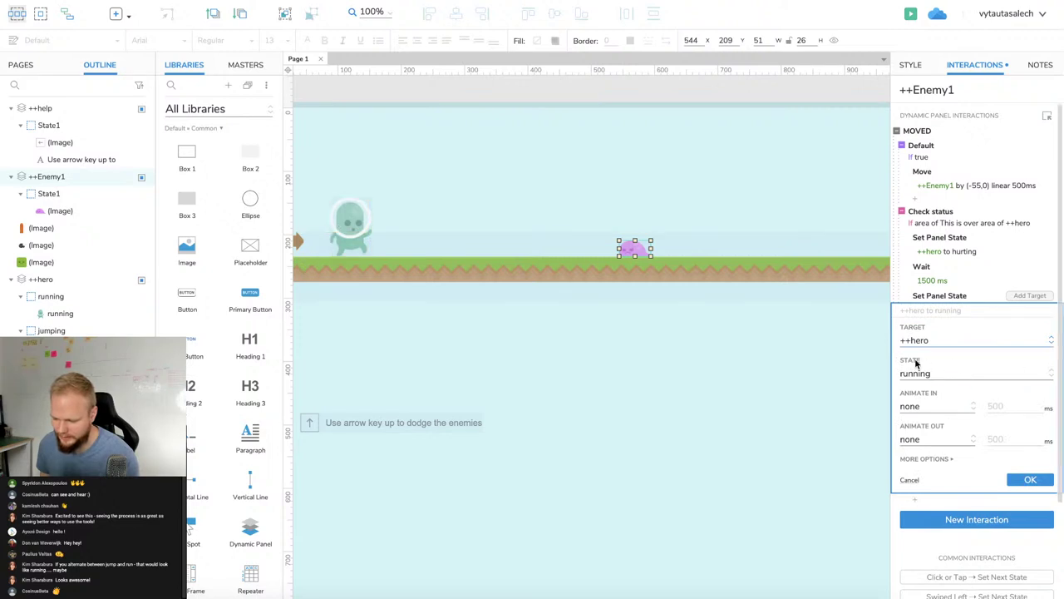
left_click(939, 373)
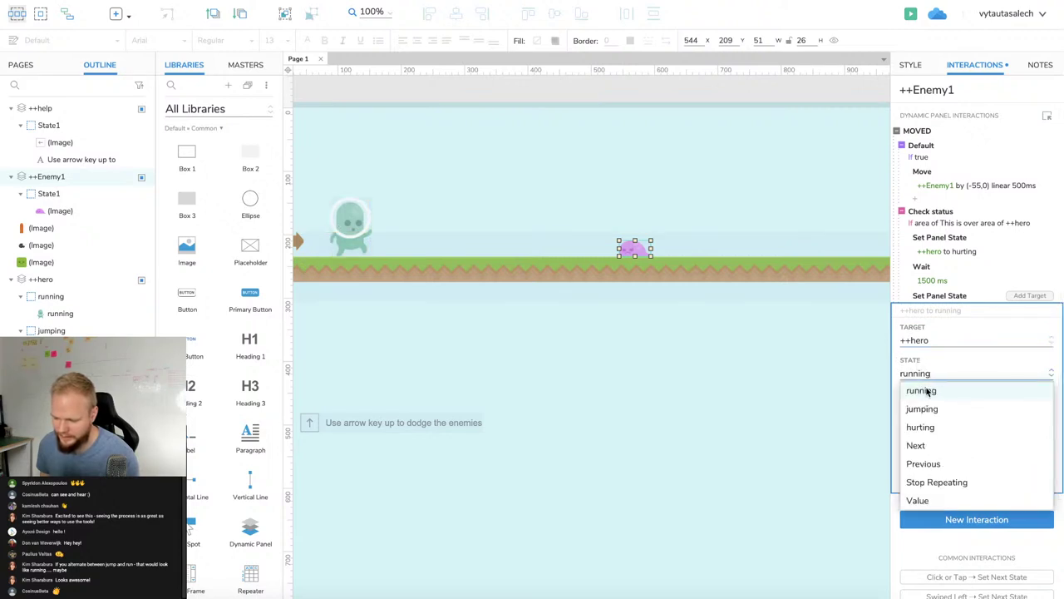
left_click(928, 392)
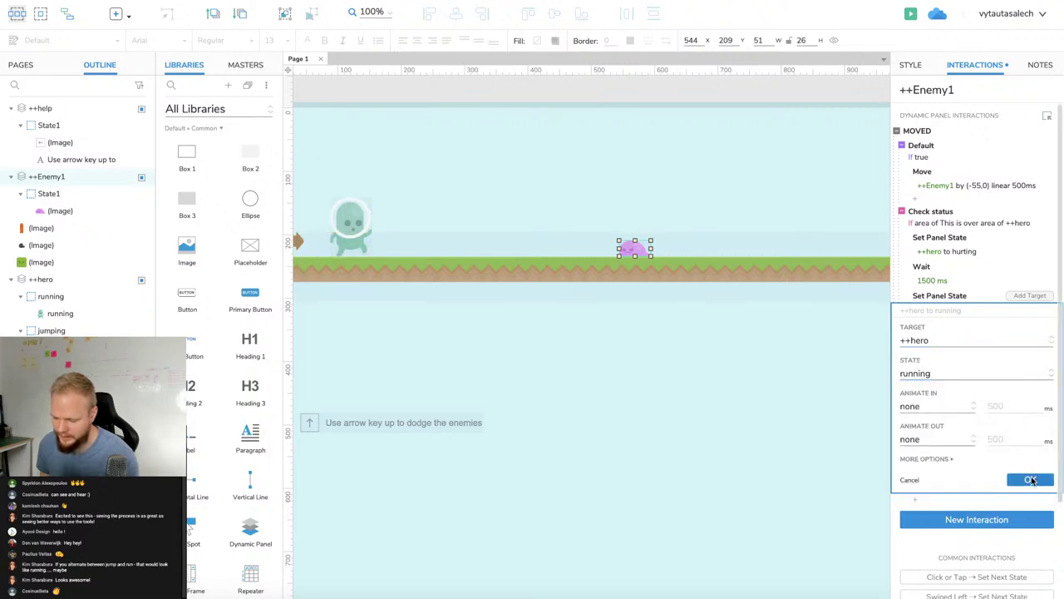
left_click(1031, 480)
Preview the prototype in the browser to check the hero's recovery after the enemy's hit, and close the preview.
left_click(911, 15)
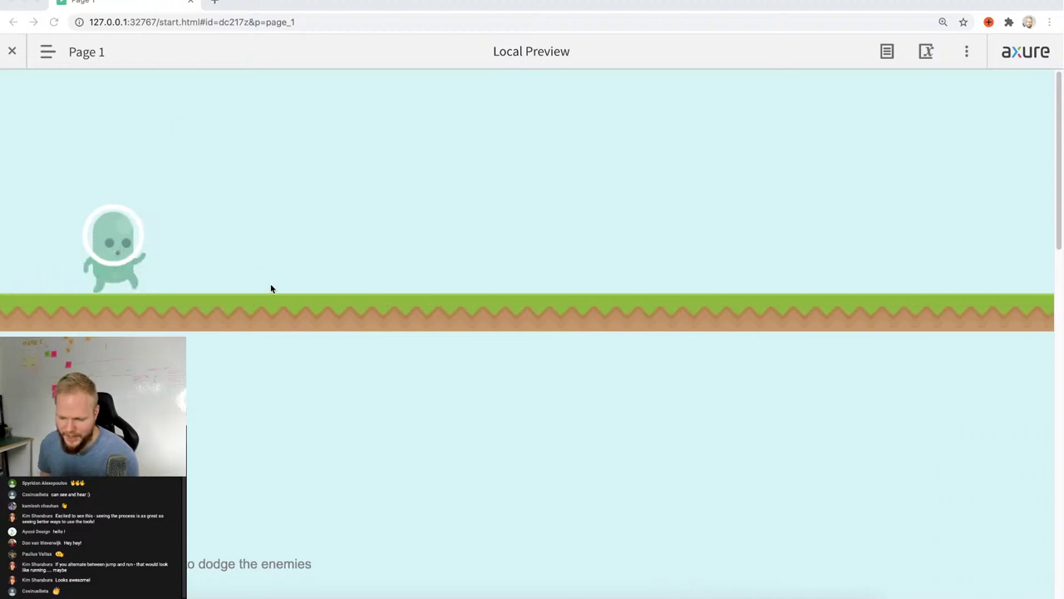
left_click(146, 210)
left_click(131, 245)
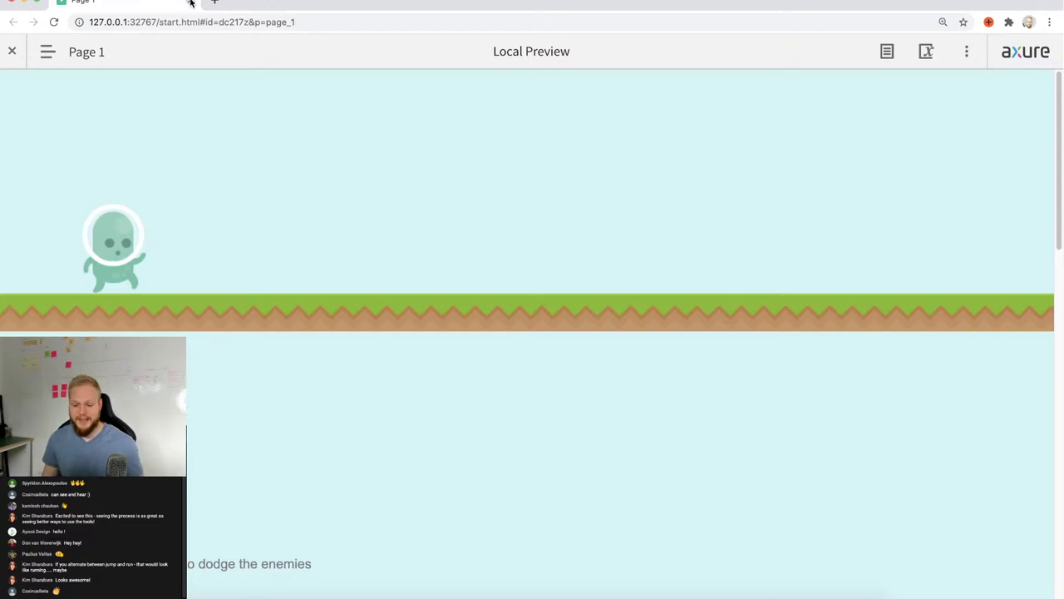
left_click(191, 3)
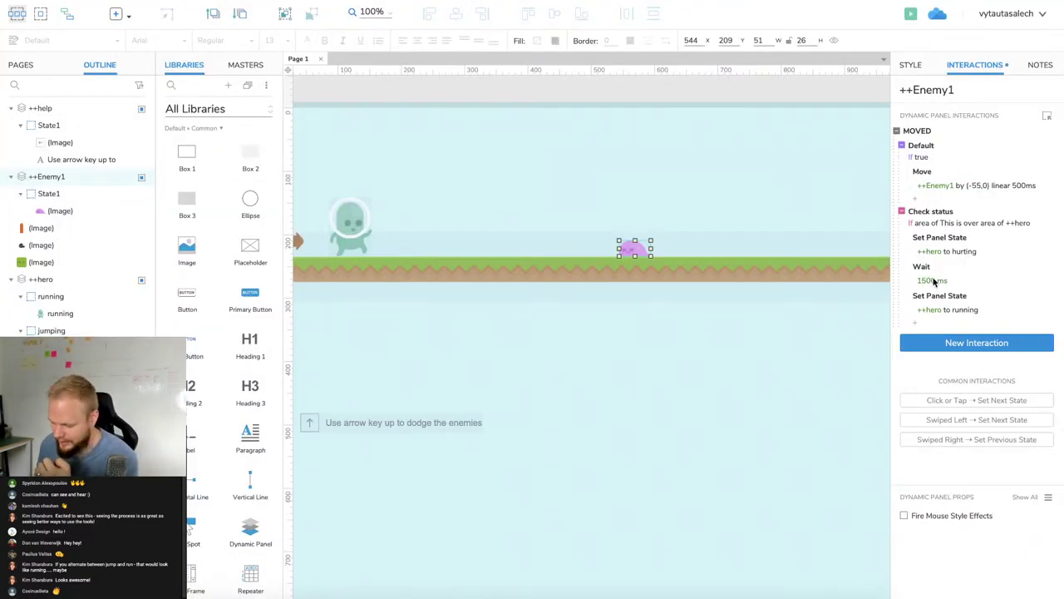
left_click(934, 281)
double_click(929, 311)
key("Return")
key("Delete")
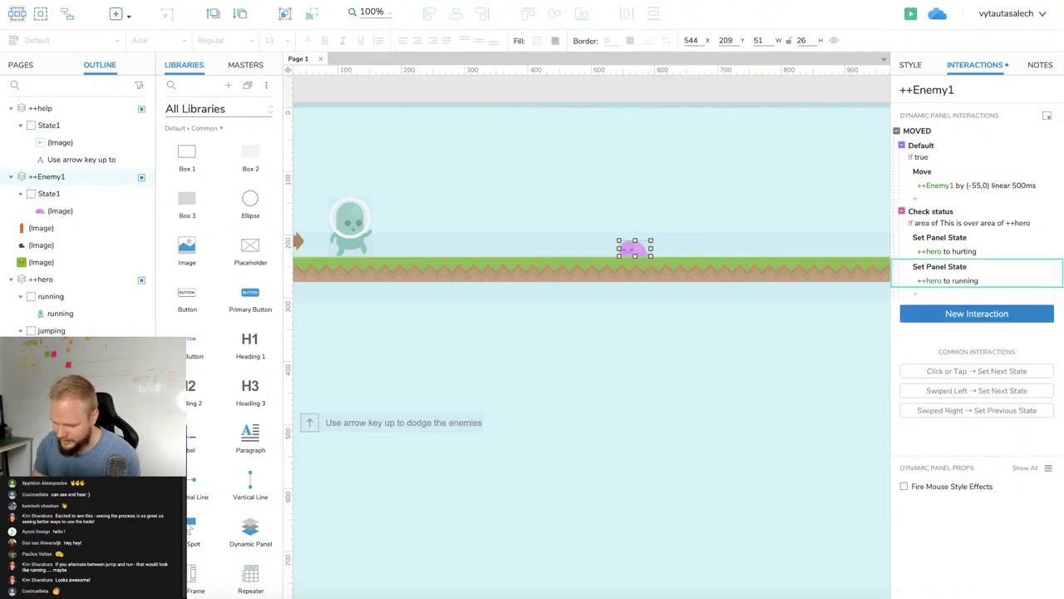
key("ctrl+z")
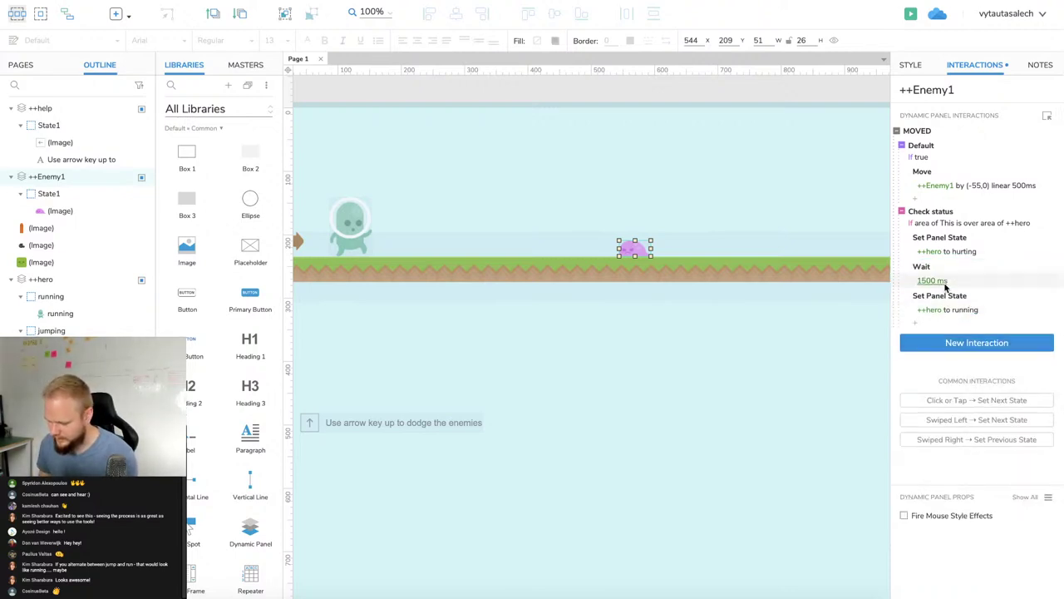
Set the Wait action in the Check status case of ++Enemy1 to 1000 ms.
left_click(942, 282)
double_click(945, 309)
type("150")
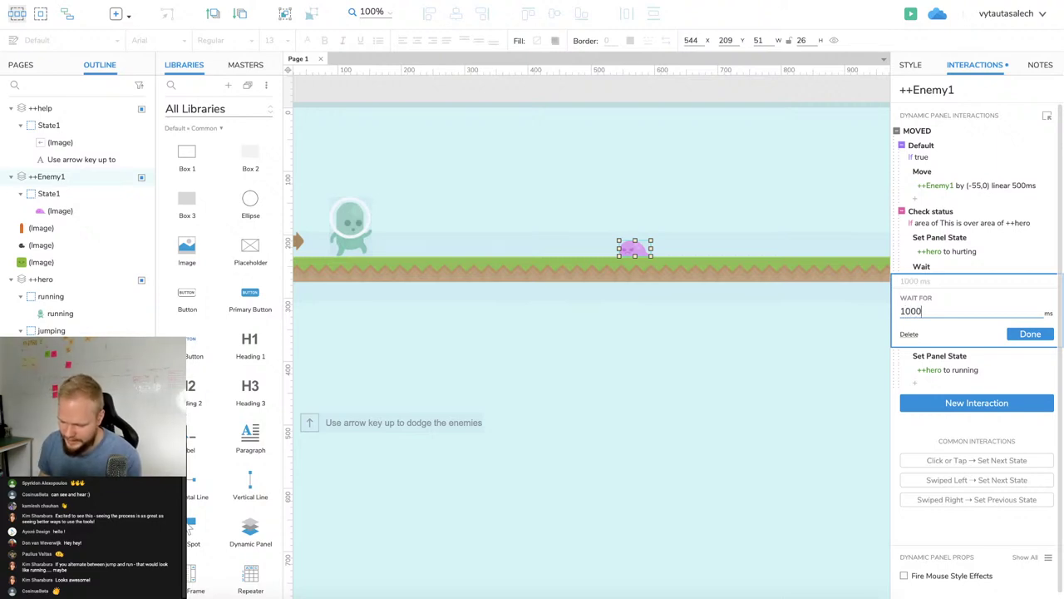
left_click(1029, 334)
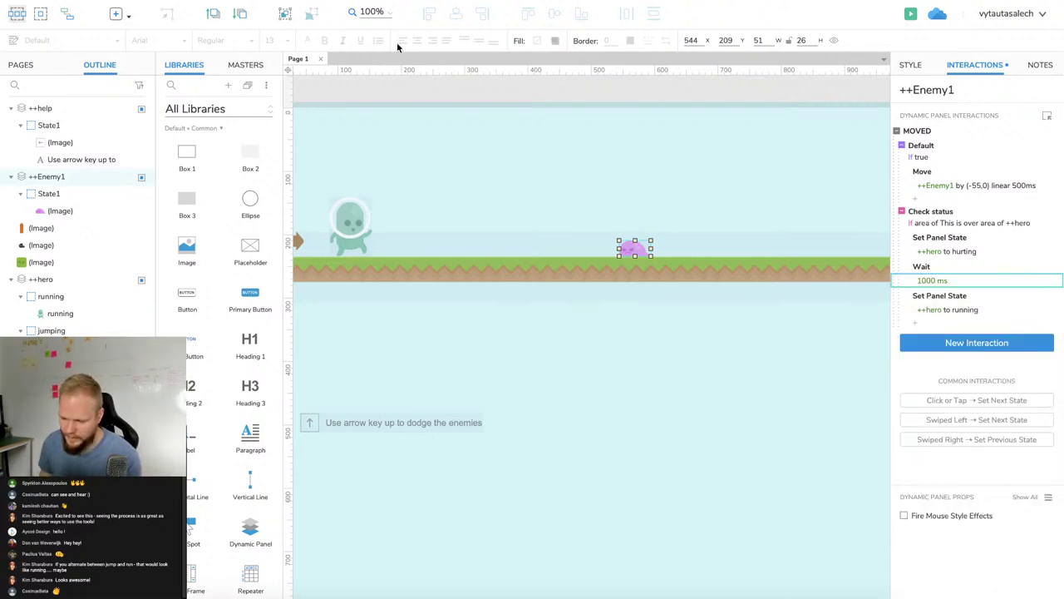
Add a Set Panel State action to Case 1 of the page's Page Key Down event that sets ++hero to jumping.
left_click(416, 100)
left_click(408, 204)
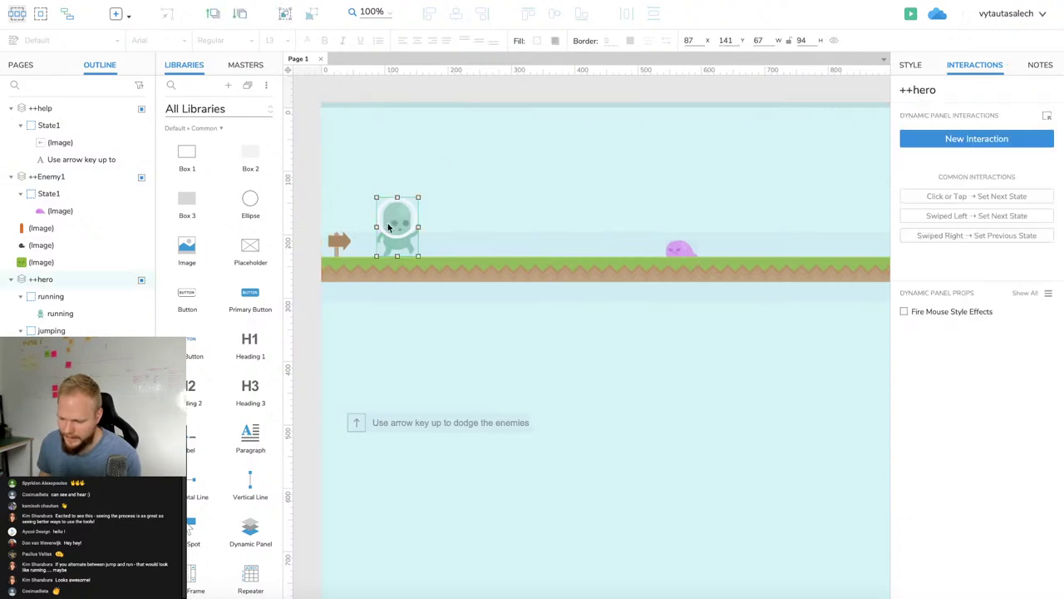
left_click(308, 139)
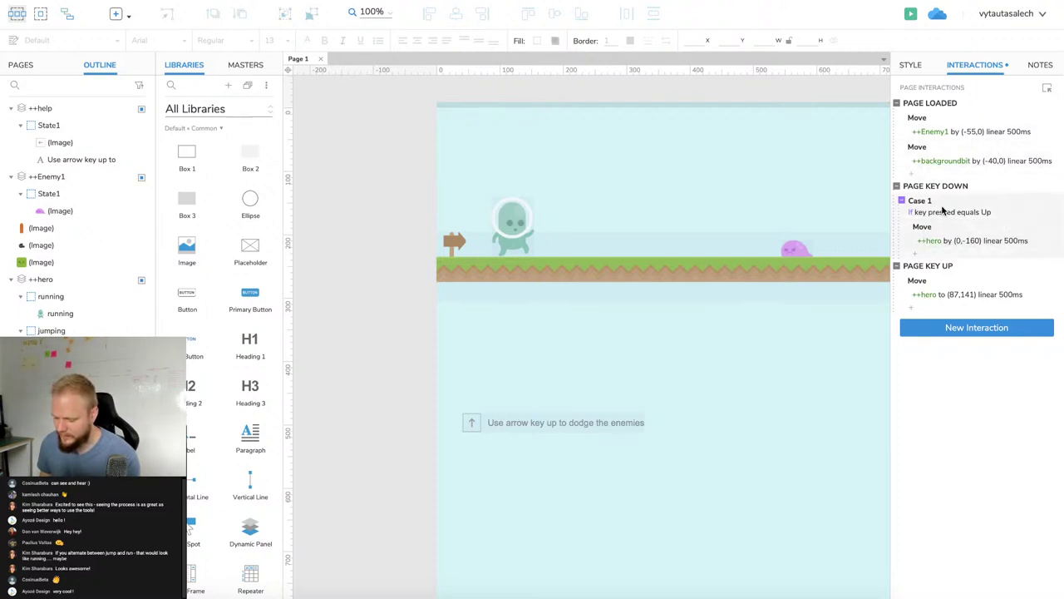
left_click(929, 254)
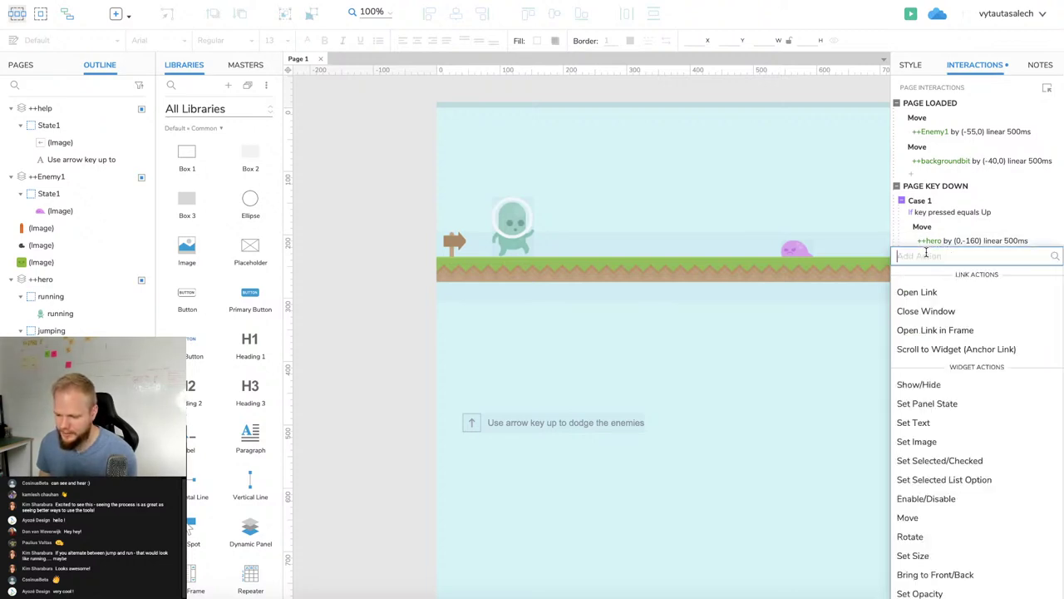
left_click(942, 405)
left_click(943, 356)
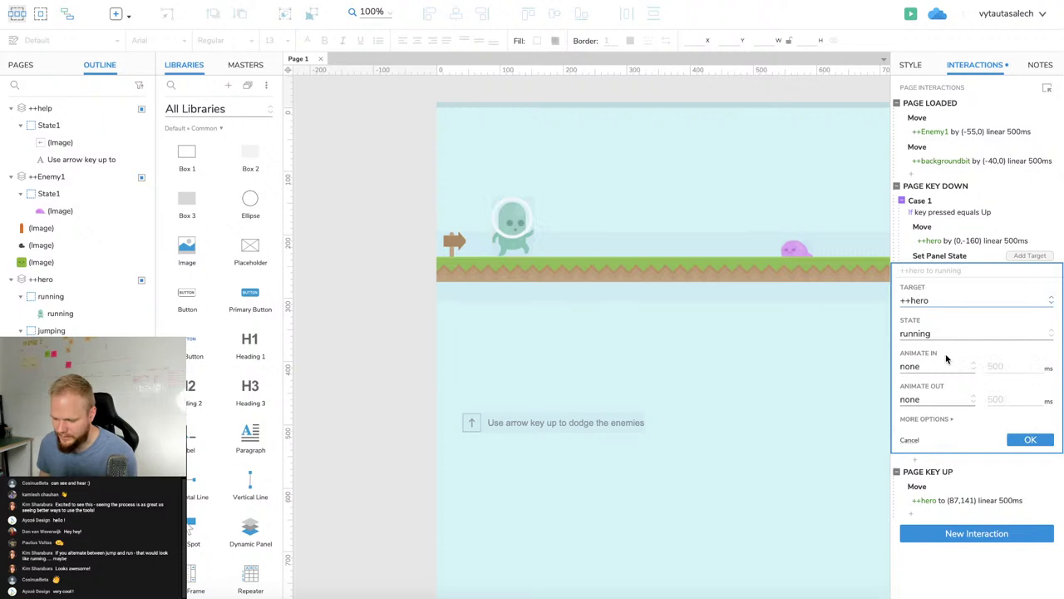
left_click(947, 331)
left_click(937, 368)
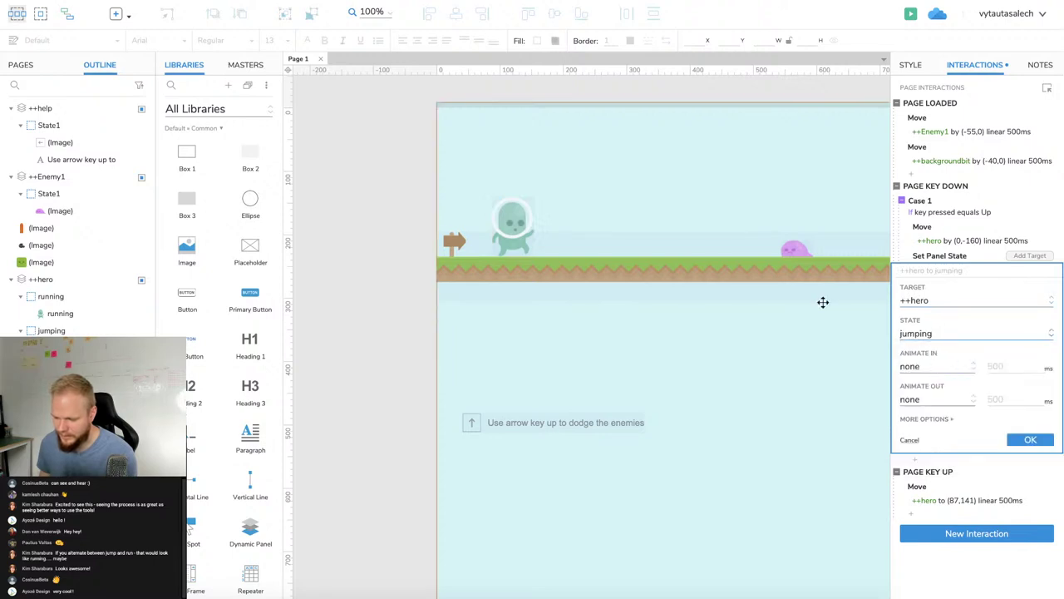
left_click(1031, 439)
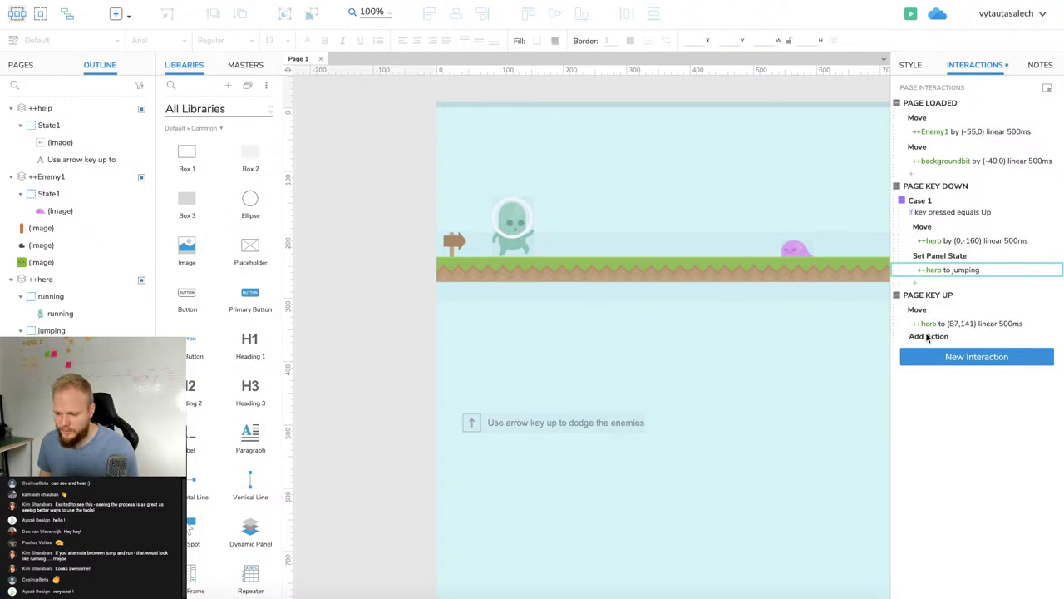
Add a Set Panel State action to the Page Key Up event that sets ++hero to running without animation.
left_click(926, 335)
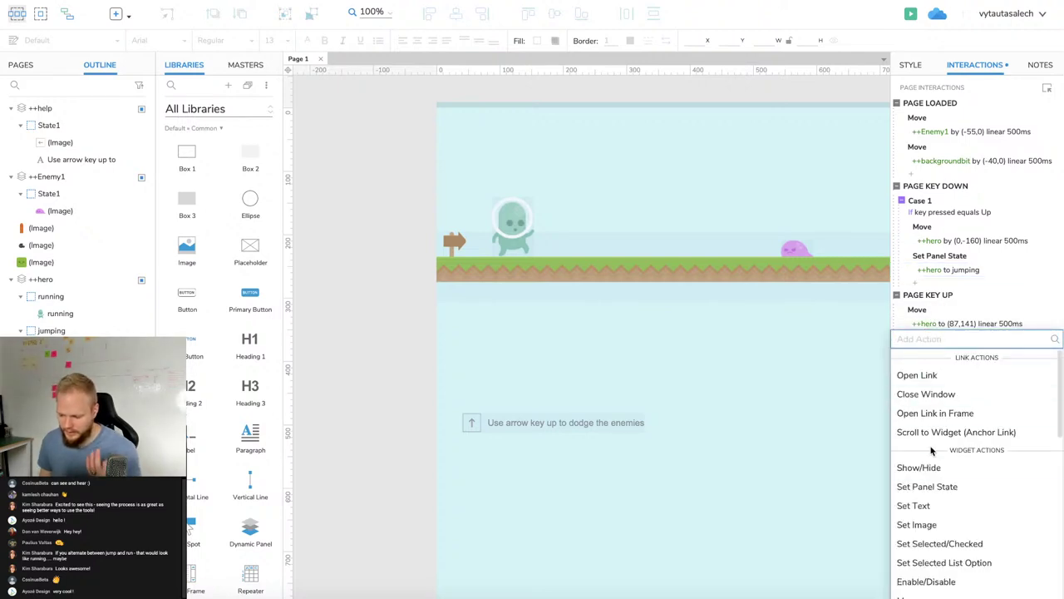
left_click(945, 486)
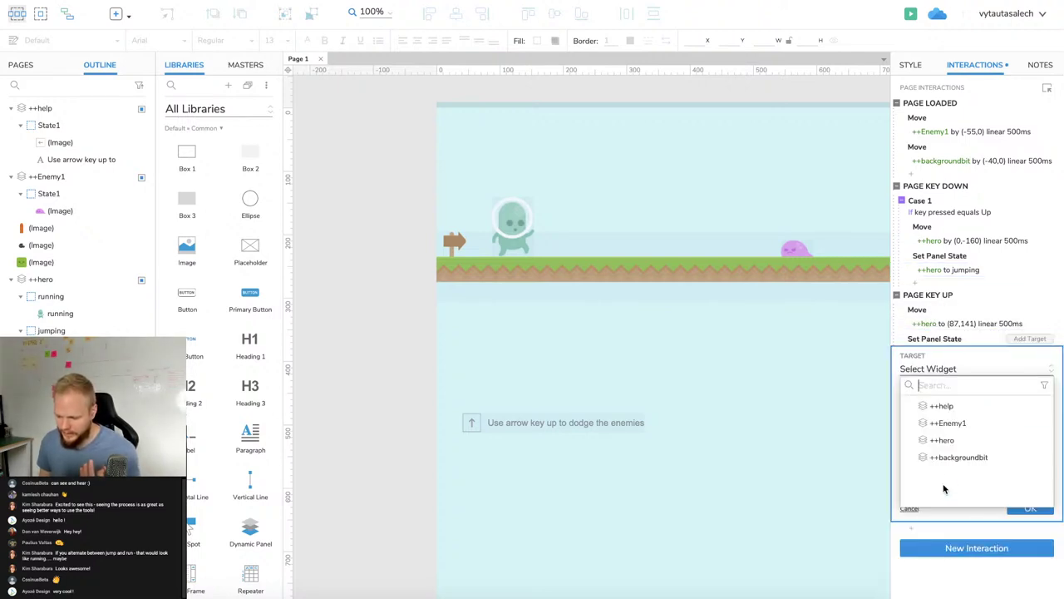
left_click(945, 440)
left_click(937, 417)
left_click(936, 431)
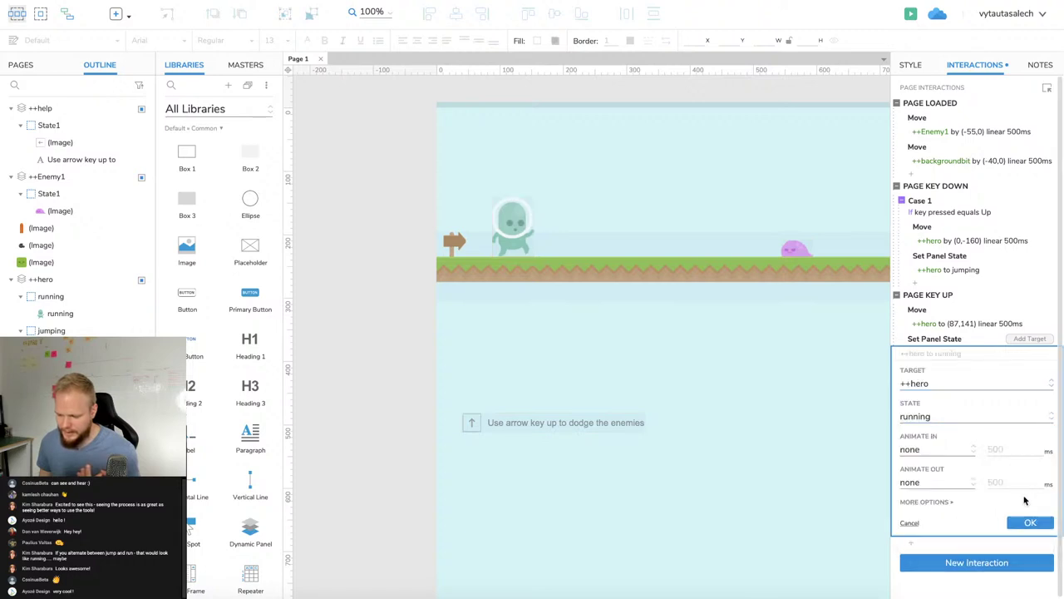
left_click(1030, 522)
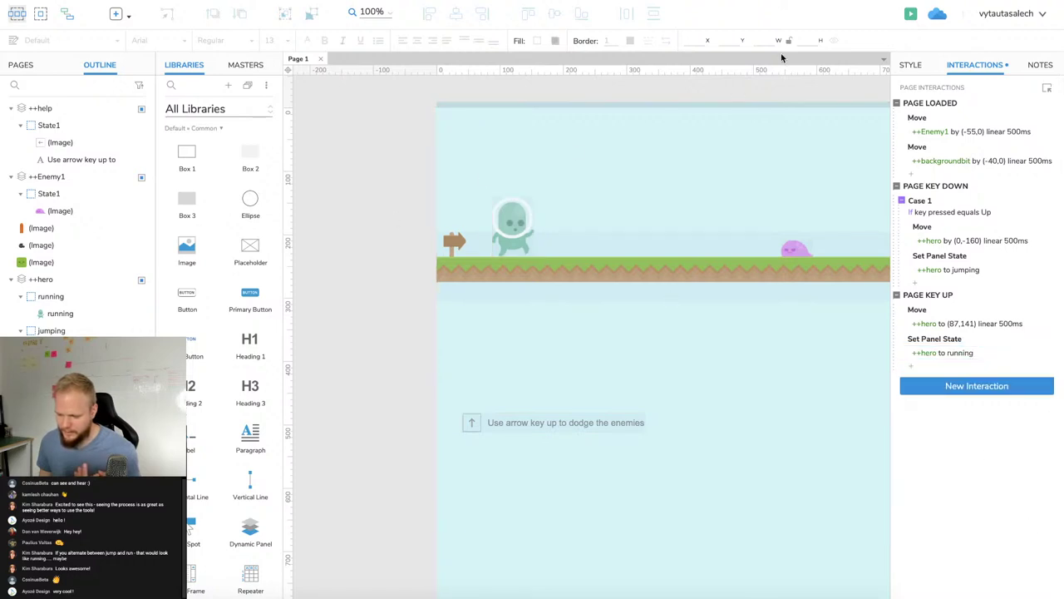
Preview the prototype in the browser and make the hero jump repeatedly as the enemy approaches.
left_click(910, 15)
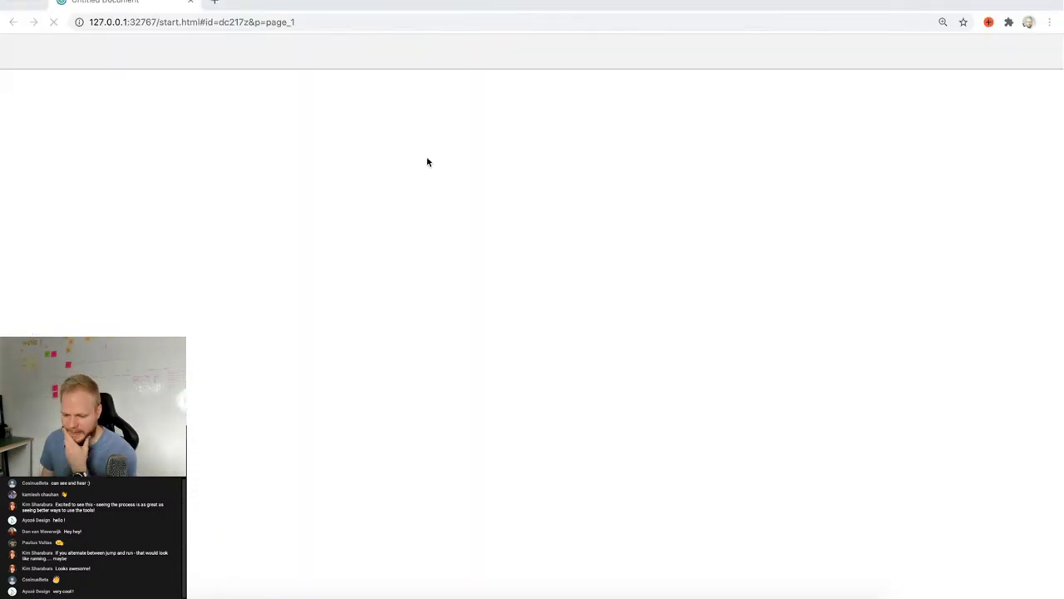
key("space")
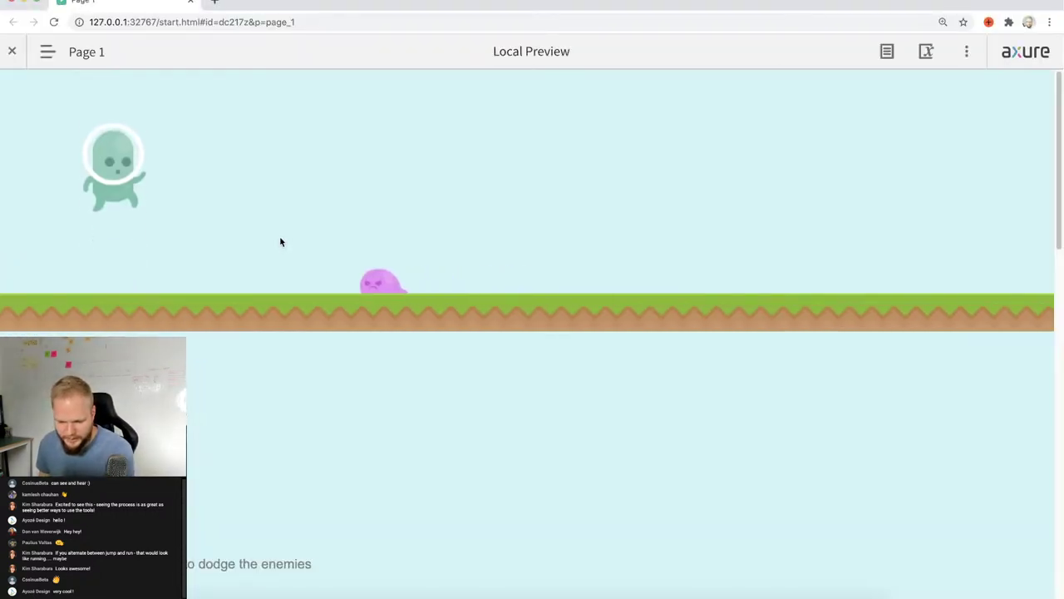
key("space")
key("space")
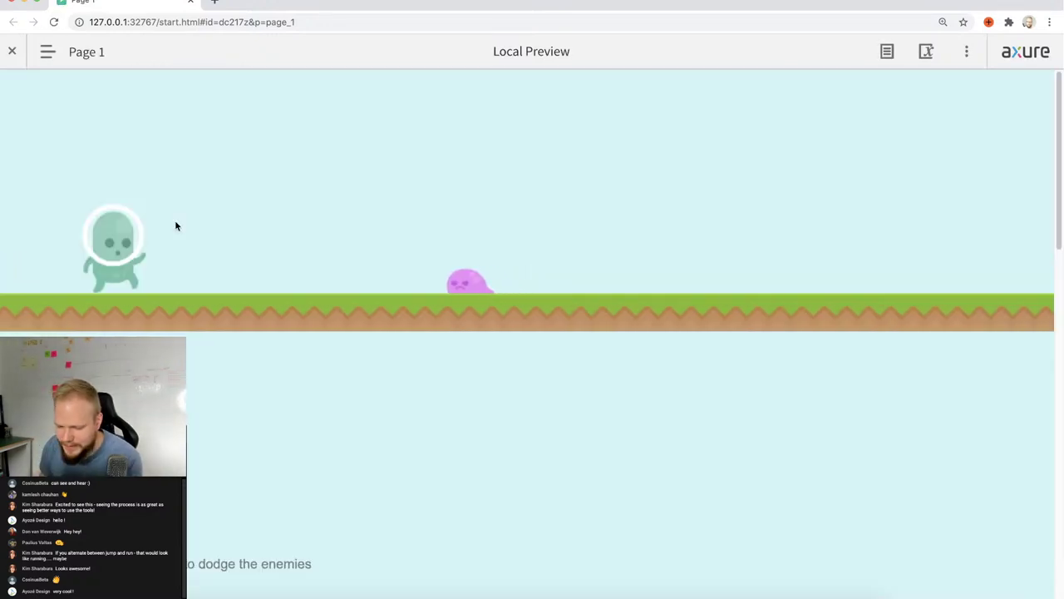
key("space")
key("space")
key("space")
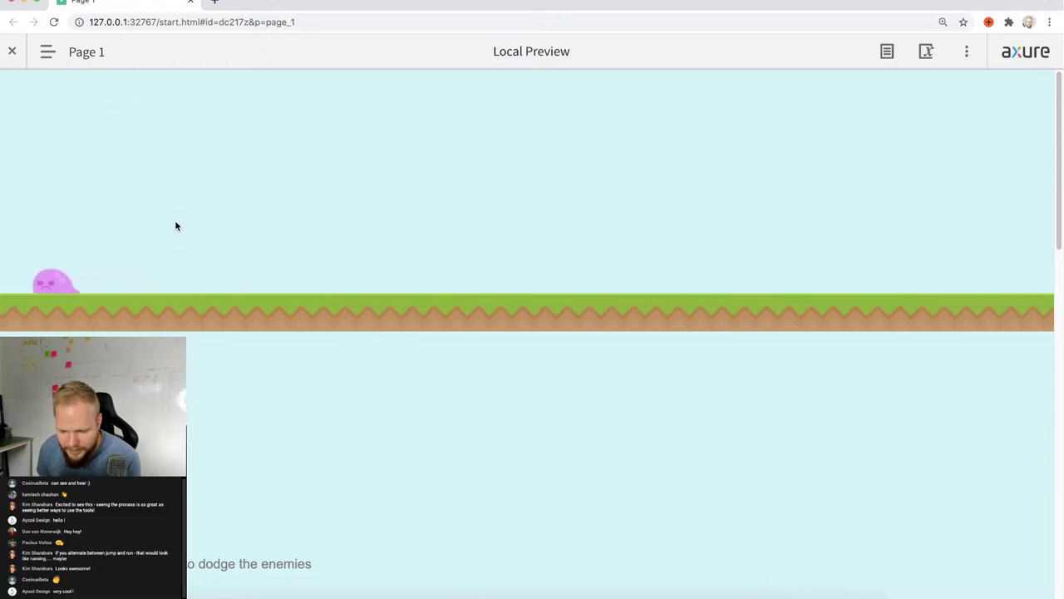
scroll(151, 137, "down", 1)
scroll(151, 138, "down", 1)
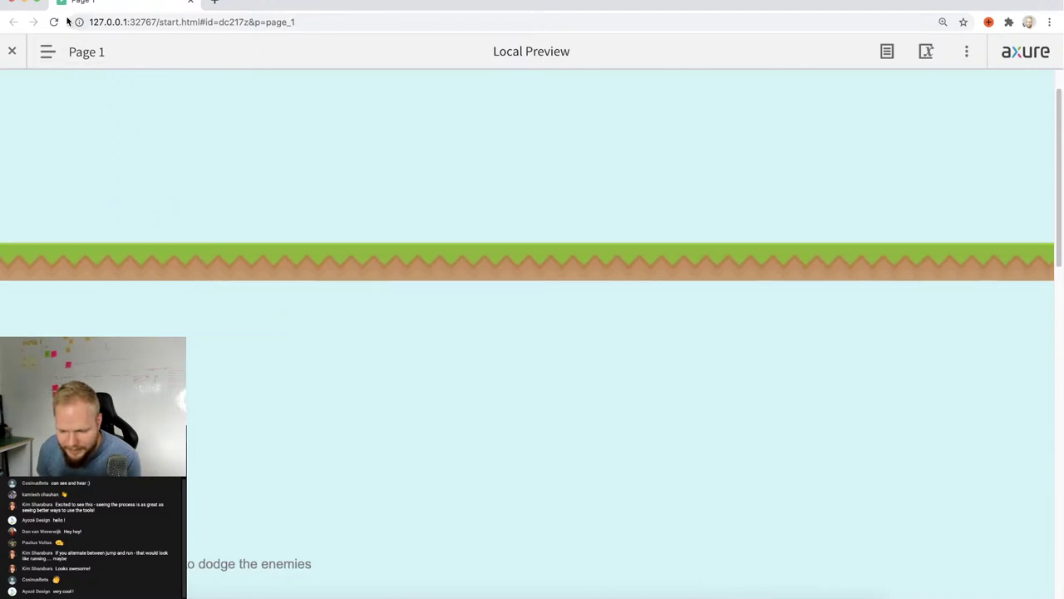
Reload the preview, test the hero's jumps over the enemy again, and close the preview.
left_click(53, 21)
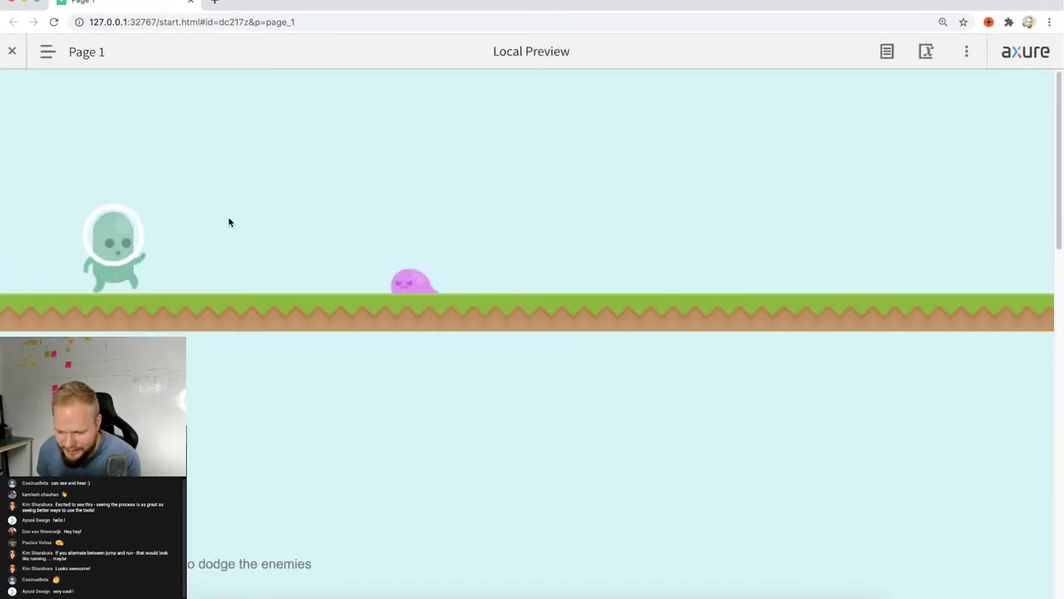
key("space")
key("space")
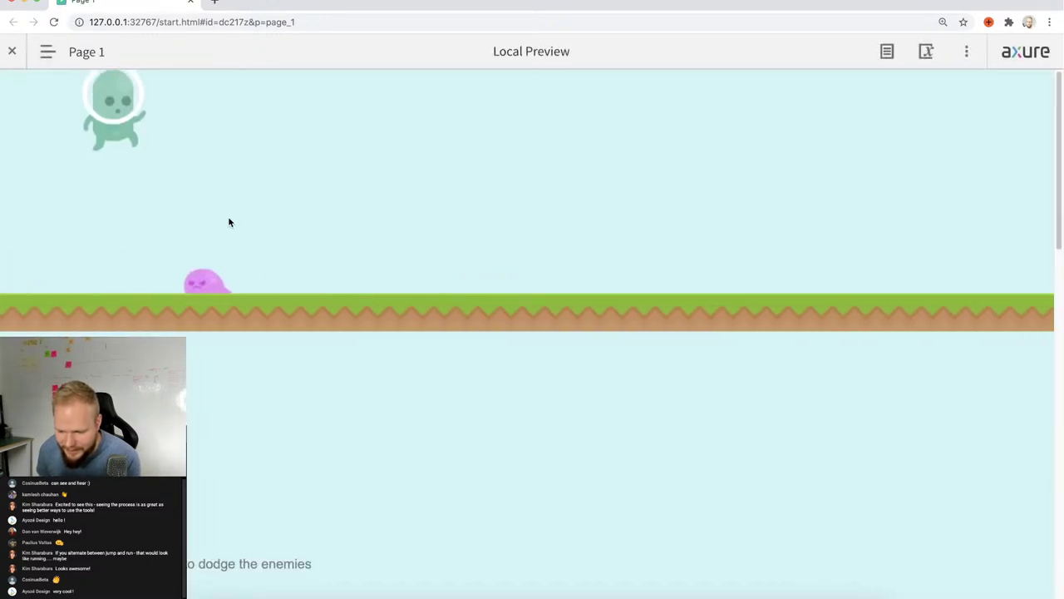
key("space")
key("space")
key("space")
key("space")
key("space")
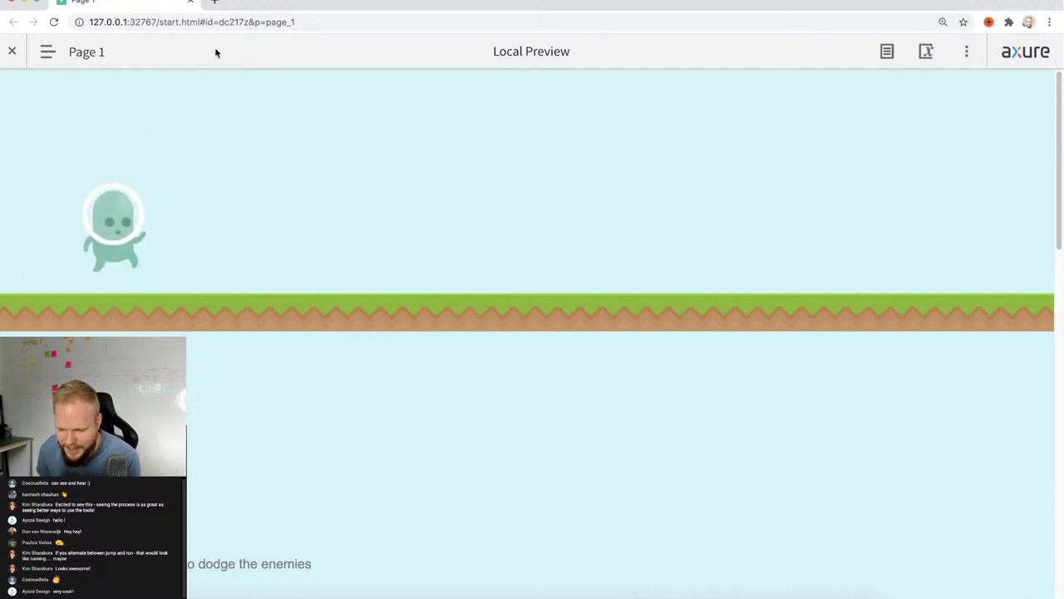
left_click(193, 3)
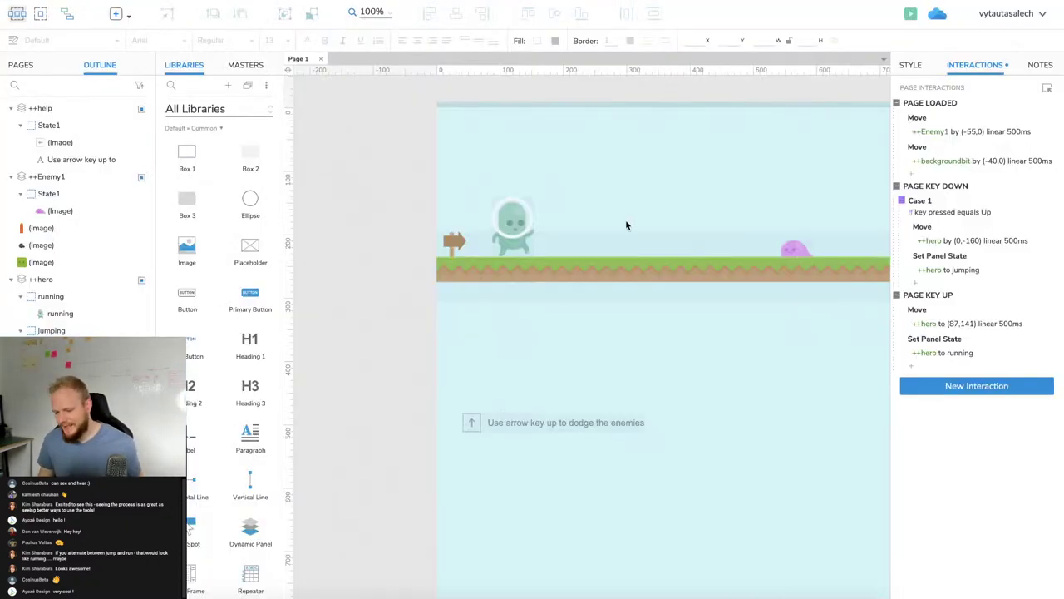
scroll(428, 225, "right", 3)
left_click(397, 228)
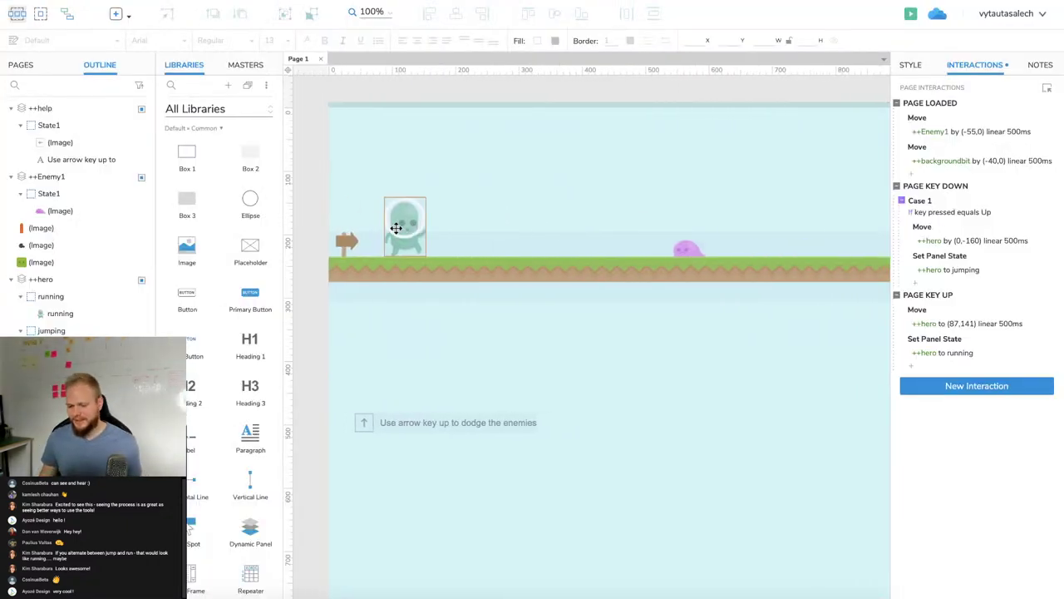
left_click(432, 157)
left_click(473, 80)
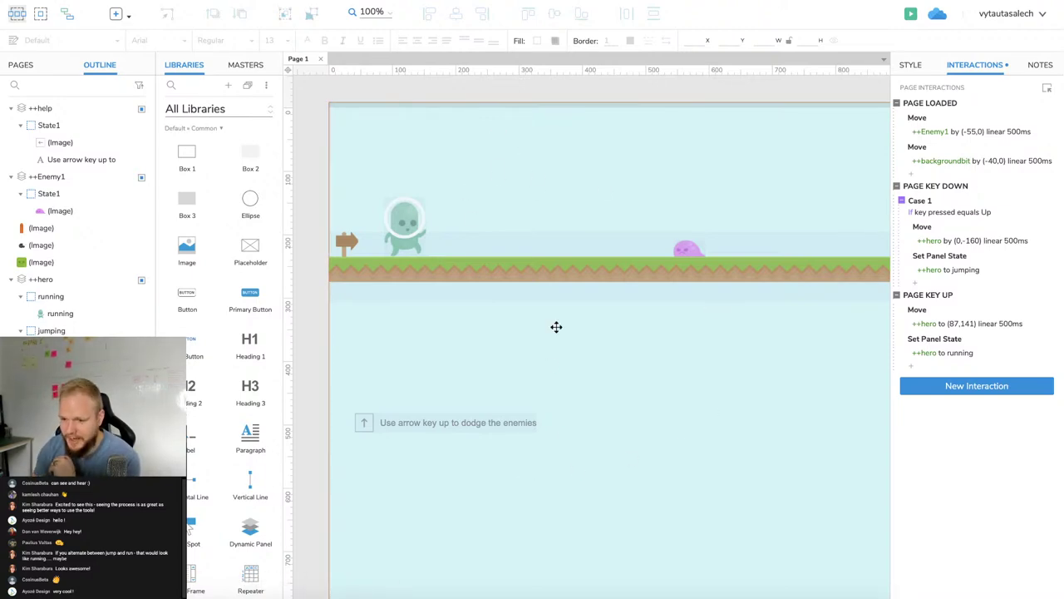
key("ctrl+Up")
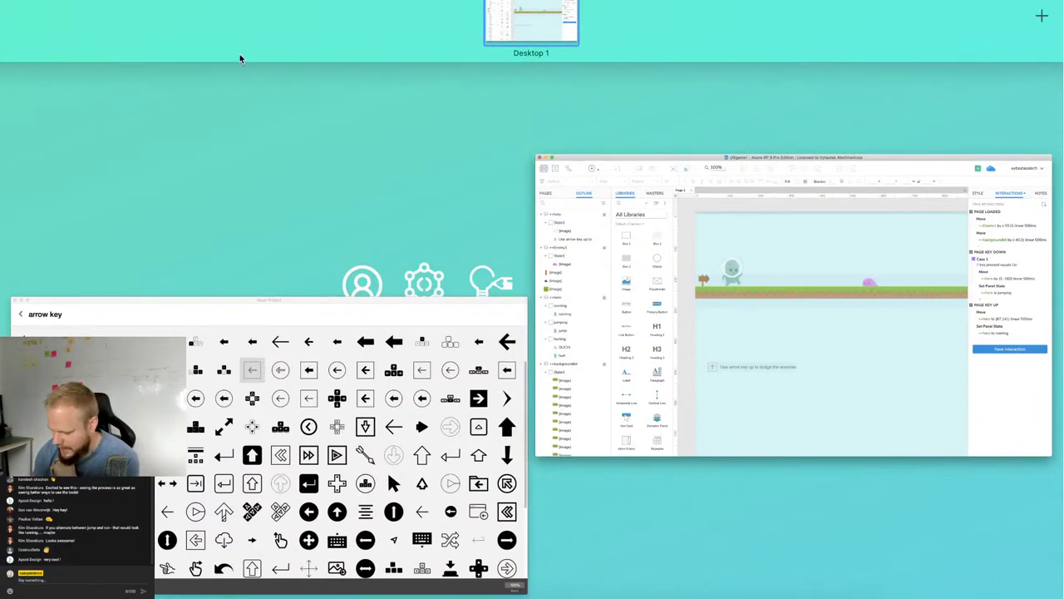
left_click(299, 157)
key("ctrl+Up")
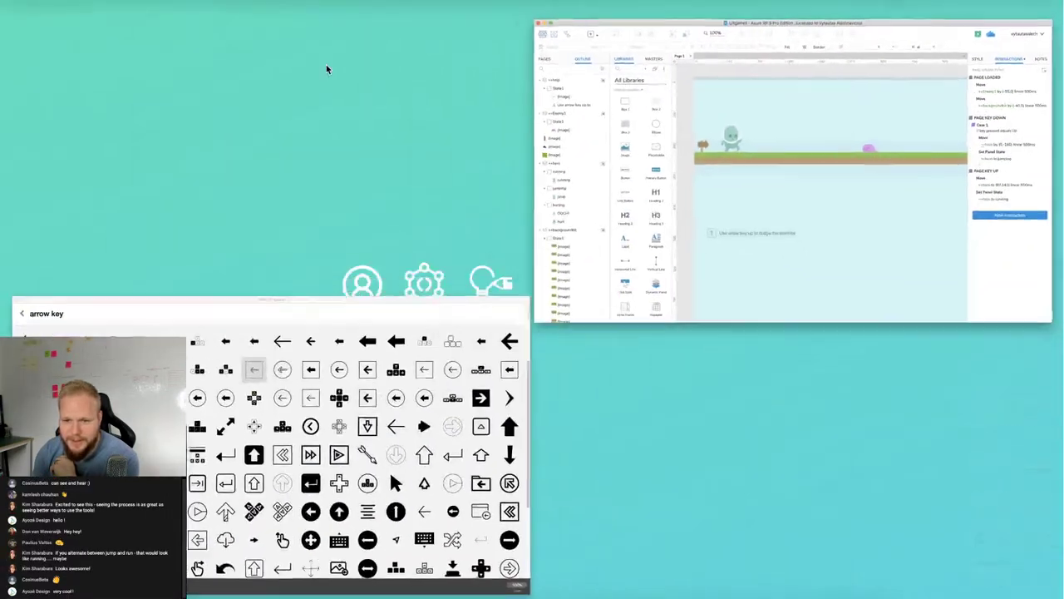
left_click(326, 64)
key("ctrl+Up")
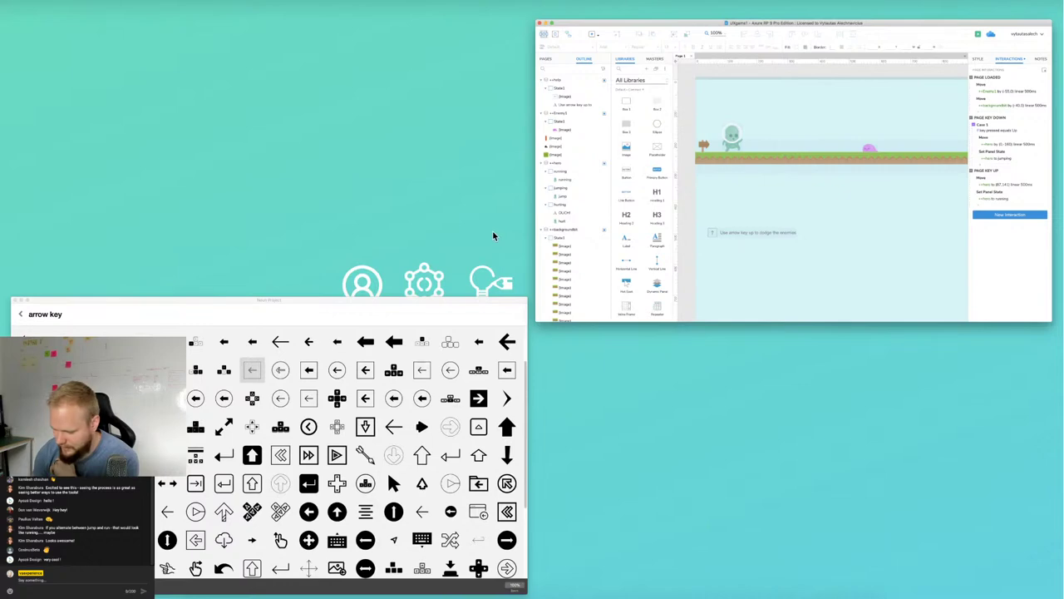
left_click(453, 229)
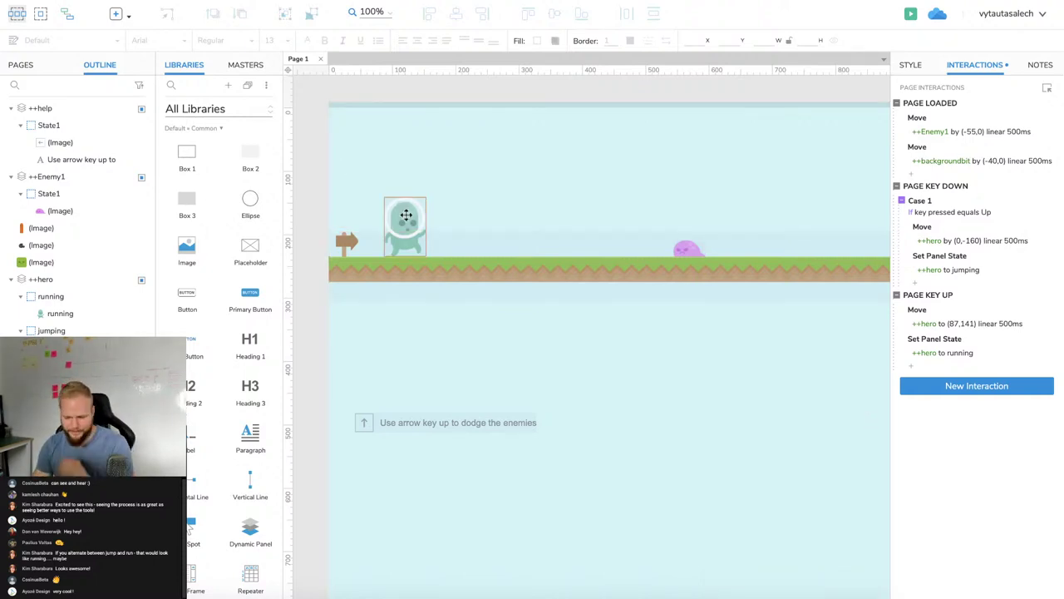
scroll(406, 214, "left", 2)
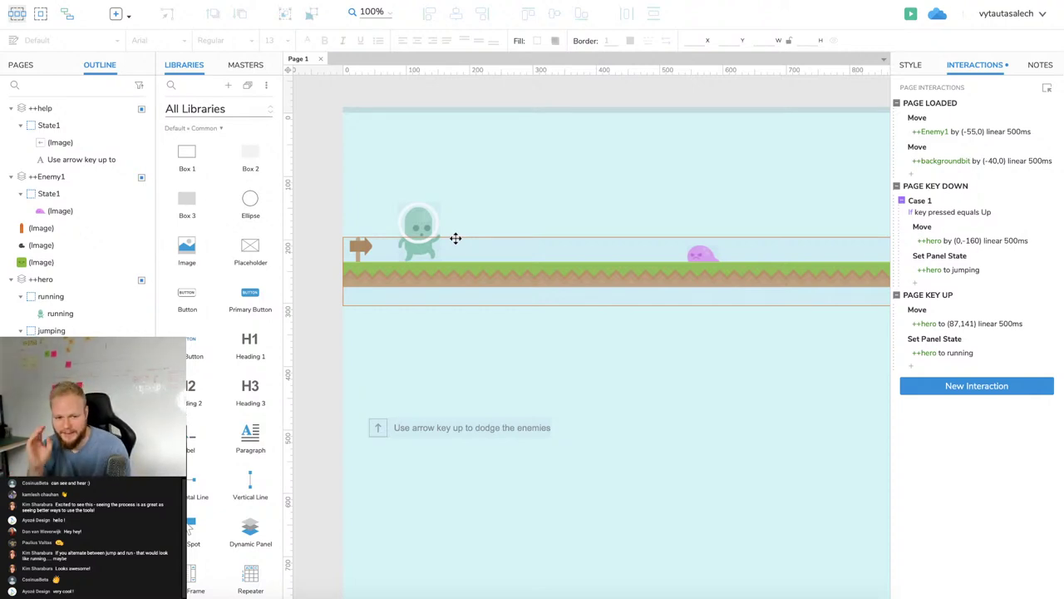
left_click(390, 409)
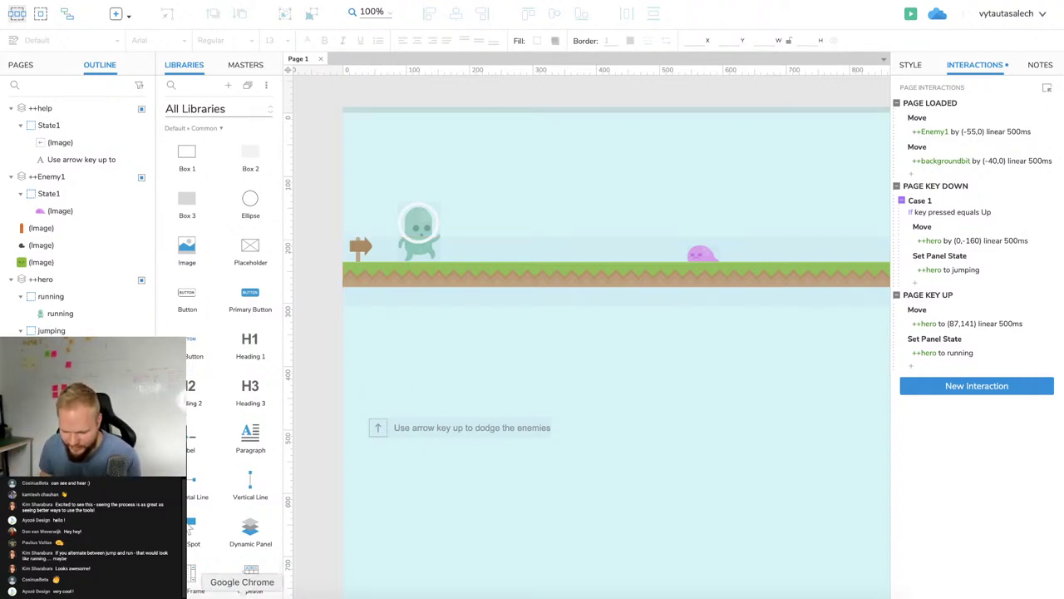
Switch to the Miro board in Chrome, examine the score's text field and global variable notes, and return to Axure RP.
left_click(784, 589)
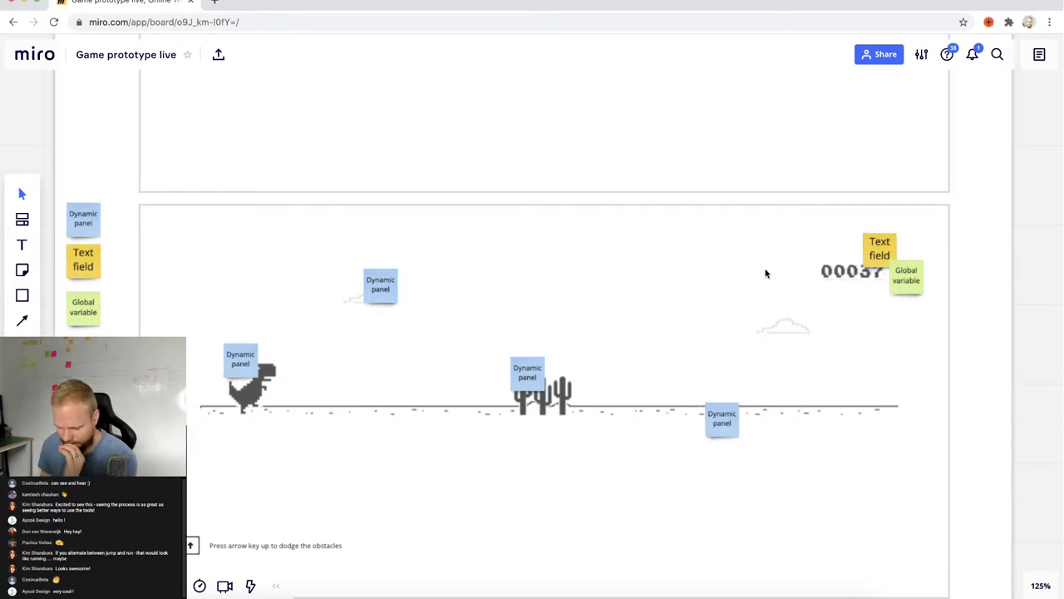
left_click(906, 286)
left_click(980, 295)
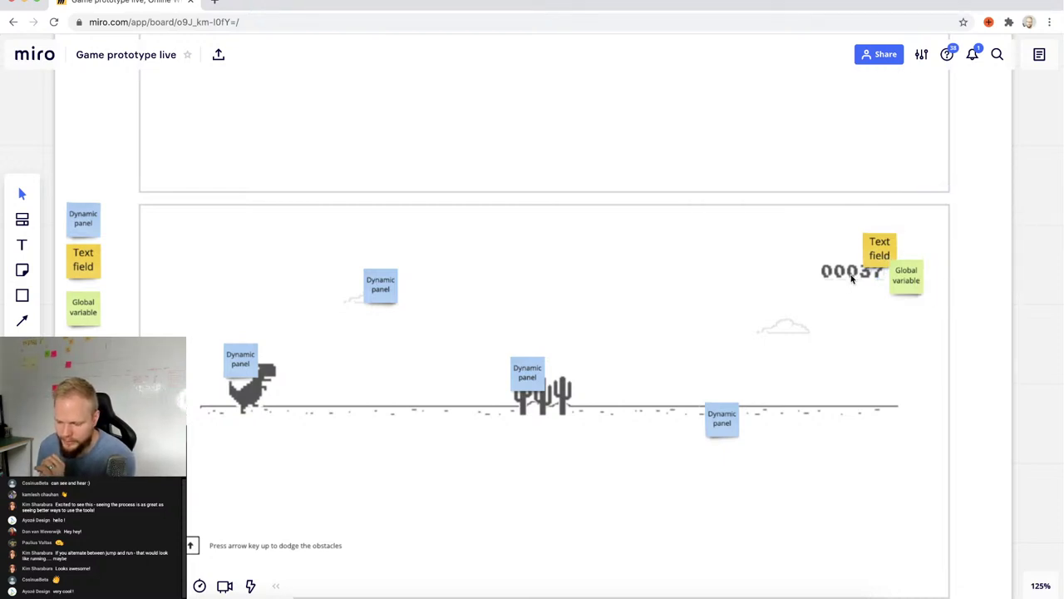
left_click(25, 3)
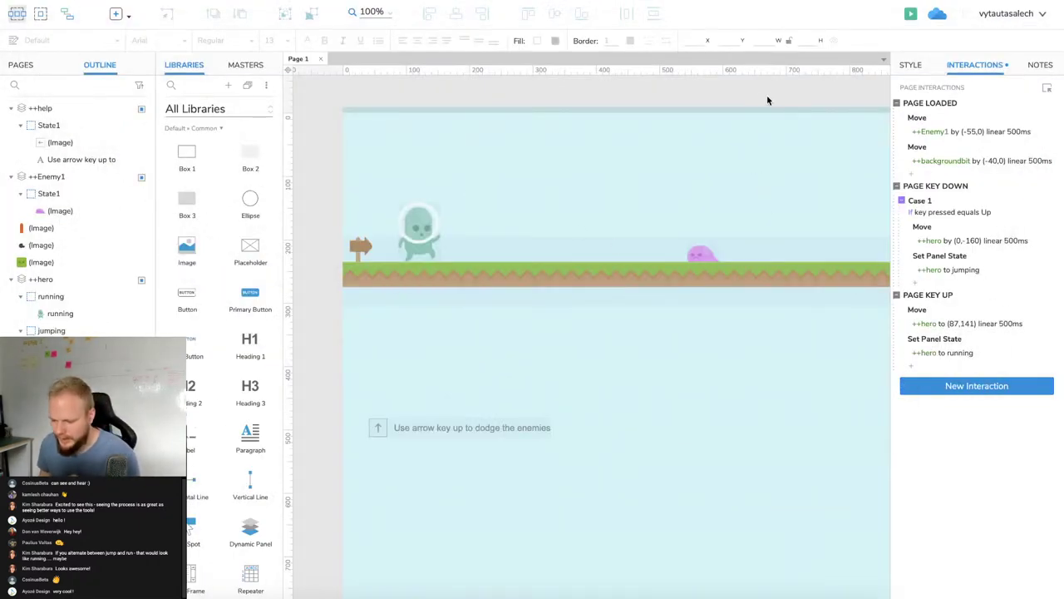
Add a Heading 3 at about x 25, y 22 in the sky above the hero and change its text to Score.
scroll(788, 128, "up", 1)
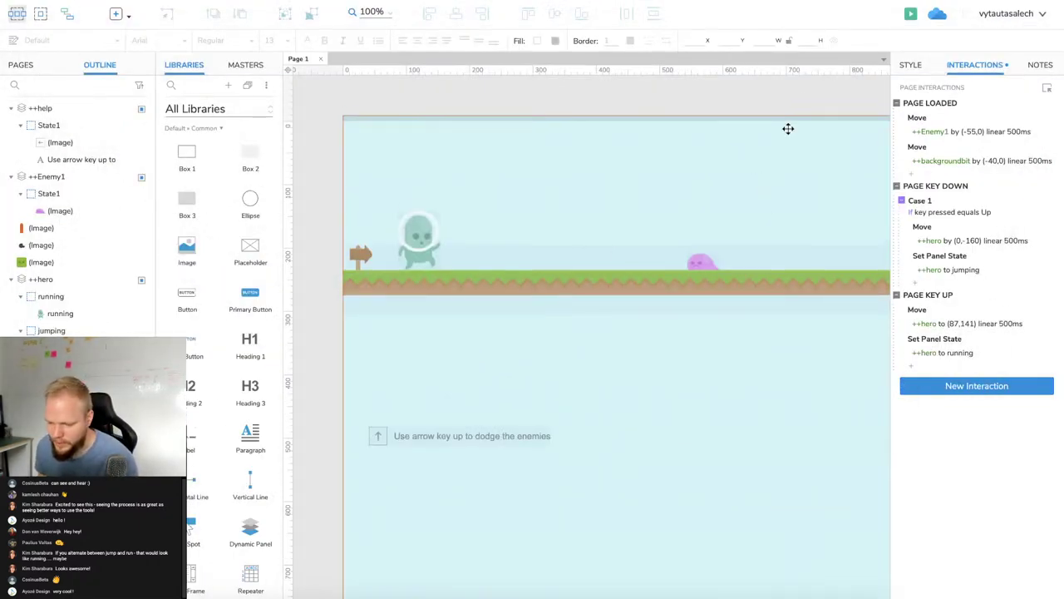
scroll(782, 128, "right", 2)
scroll(782, 128, "left", 2)
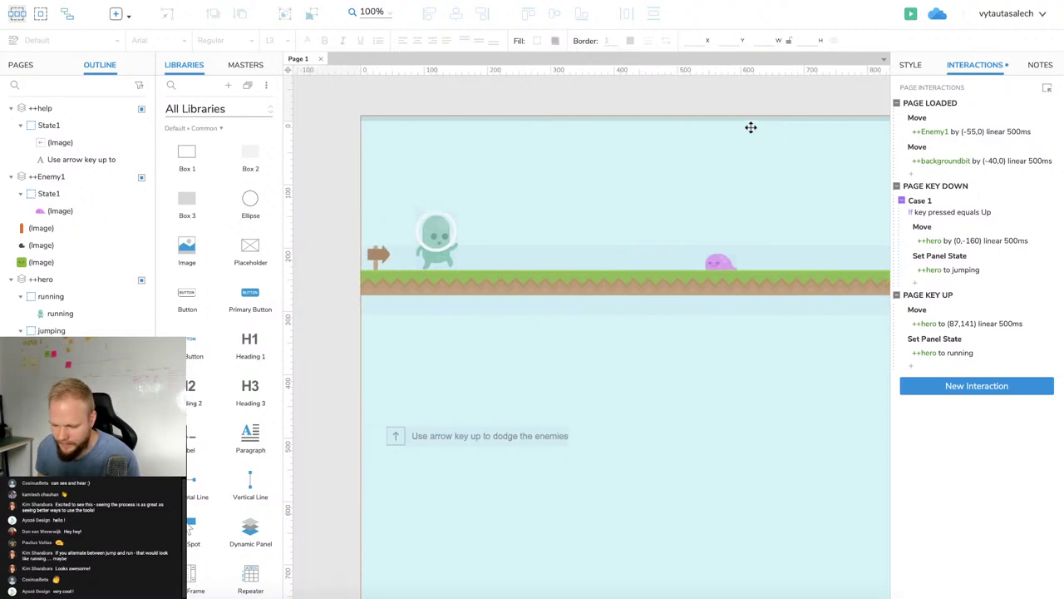
left_click_drag(250, 397, 376, 121)
double_click(403, 143)
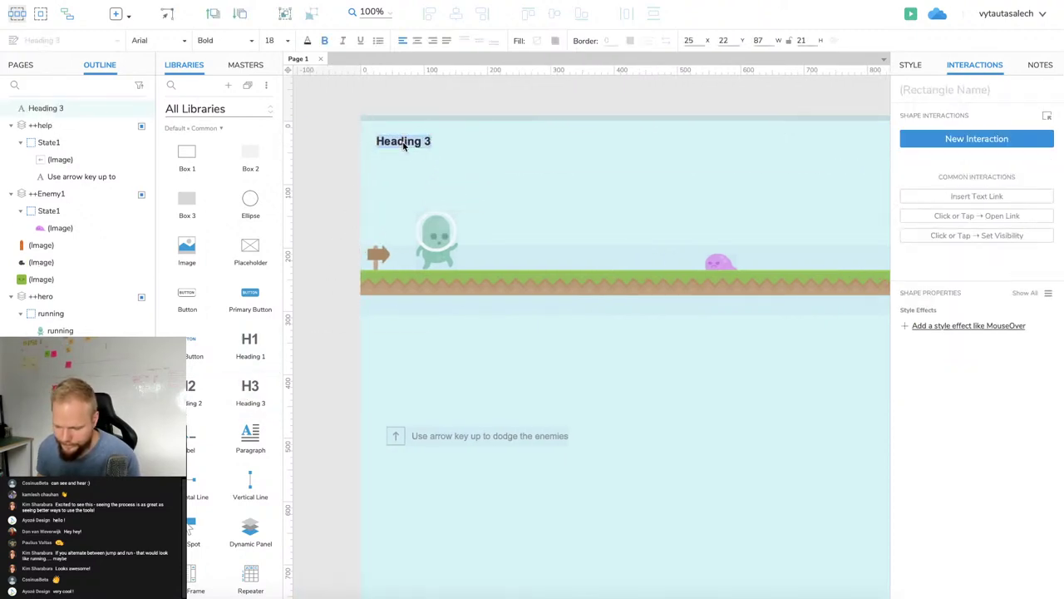
type("Score")
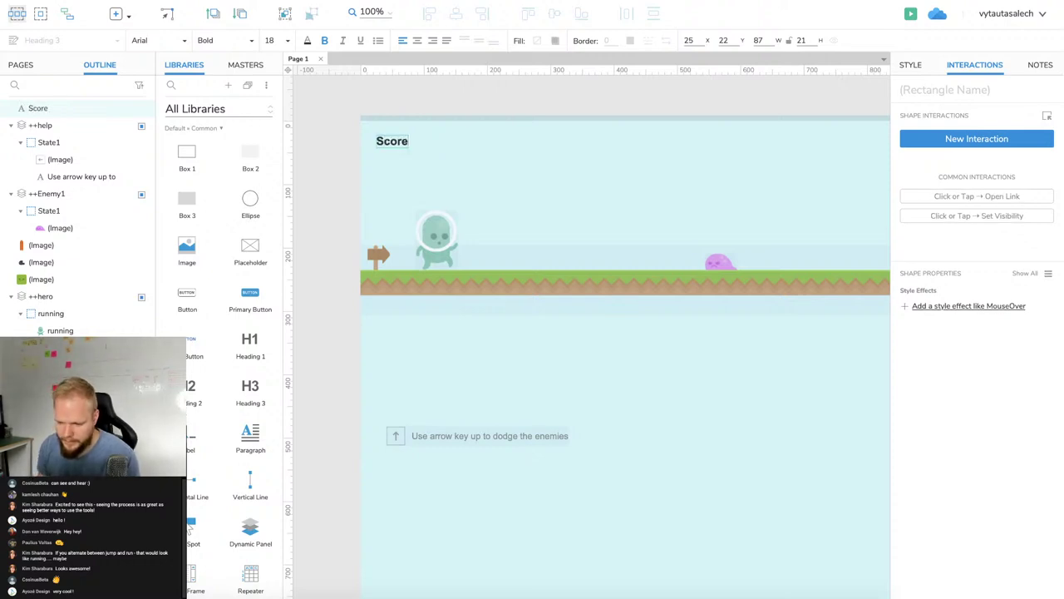
left_click(335, 143)
Change the Score heading's text colour to the recently used teal green.
scroll(335, 143, "up", 1)
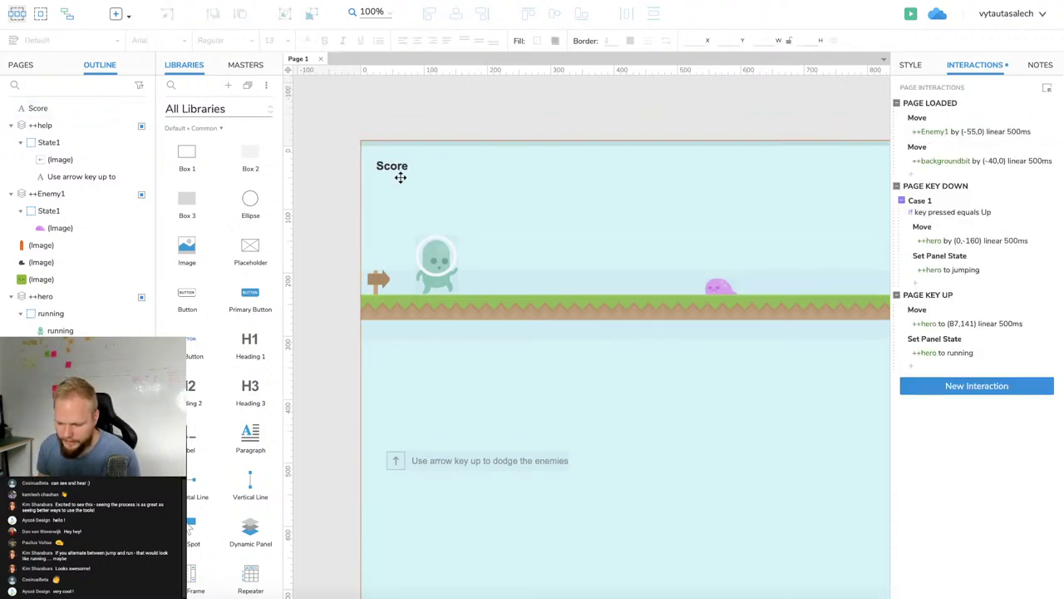
scroll(400, 176, "down", 2)
scroll(400, 173, "up", 4)
left_click(399, 168)
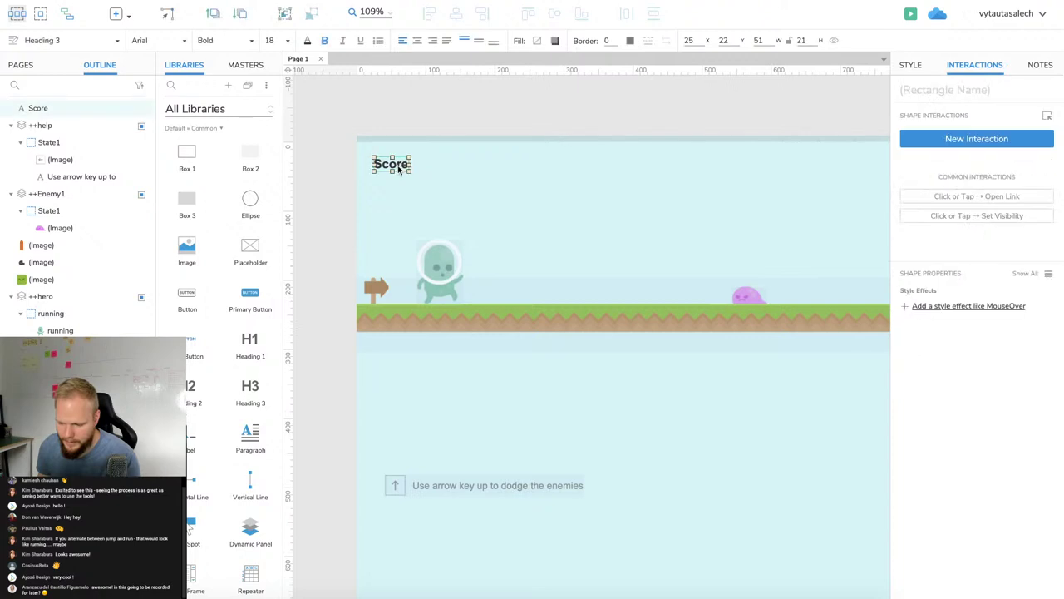
left_click(400, 168)
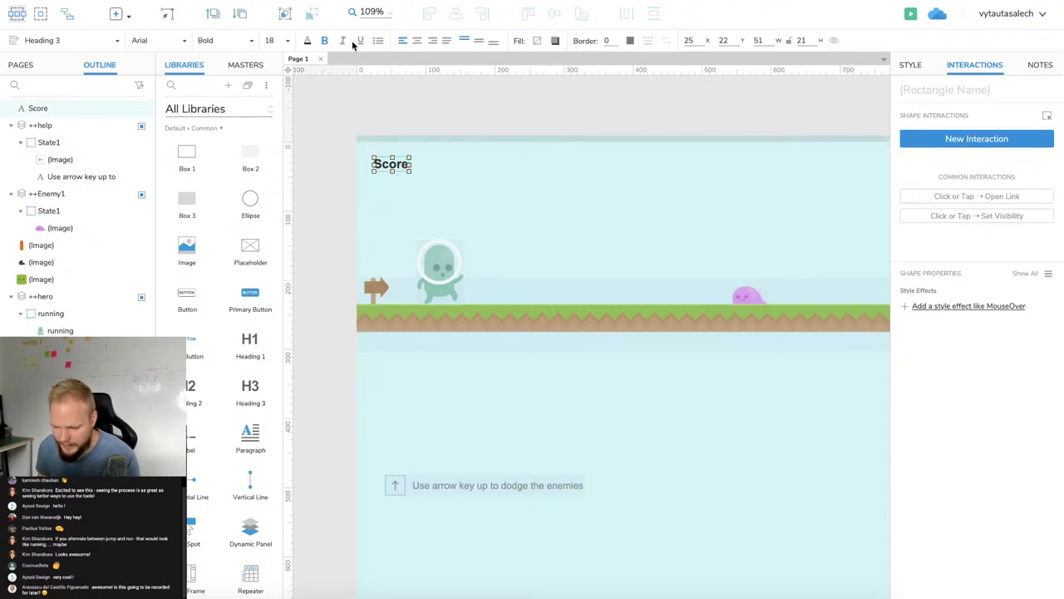
left_click(307, 40)
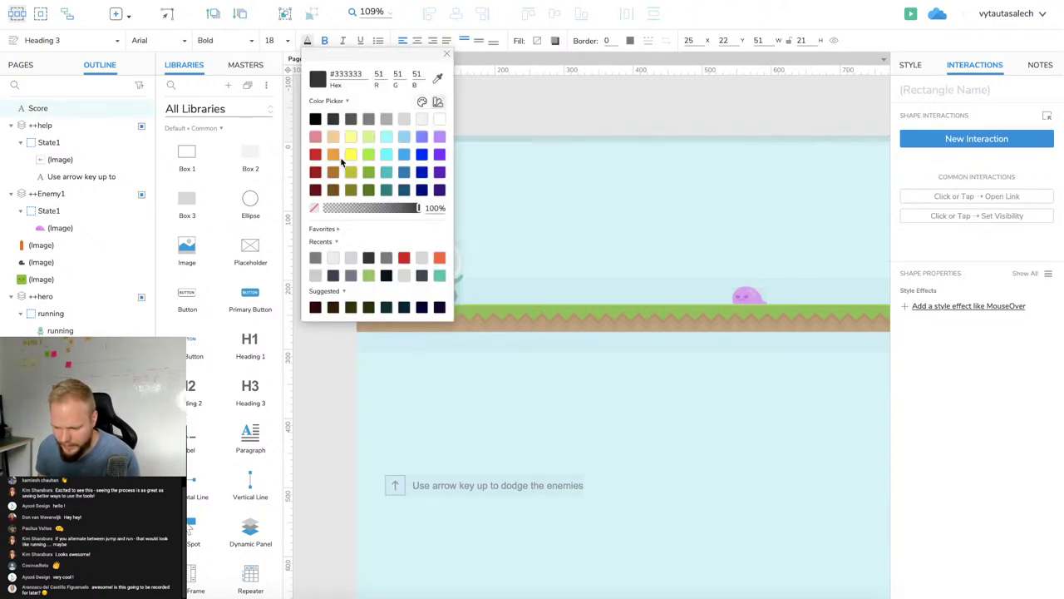
left_click(438, 77)
left_click(549, 174)
left_click(440, 276)
left_click(497, 115)
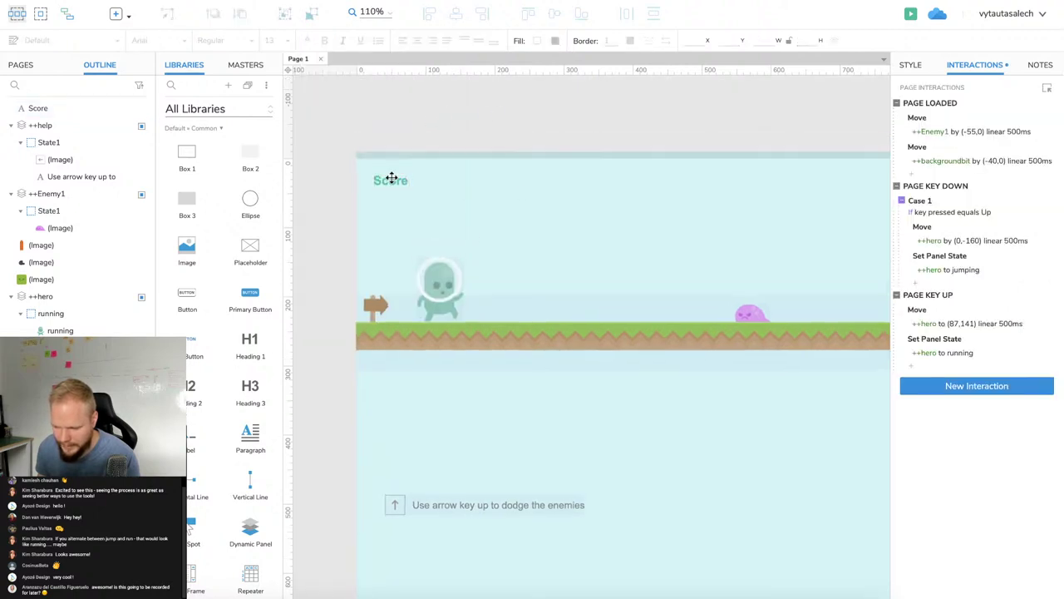
Duplicate the Score heading directly beside the original at about x 87 and change the copy's text to 000.
left_click(391, 179)
left_click_drag(391, 180, 456, 180)
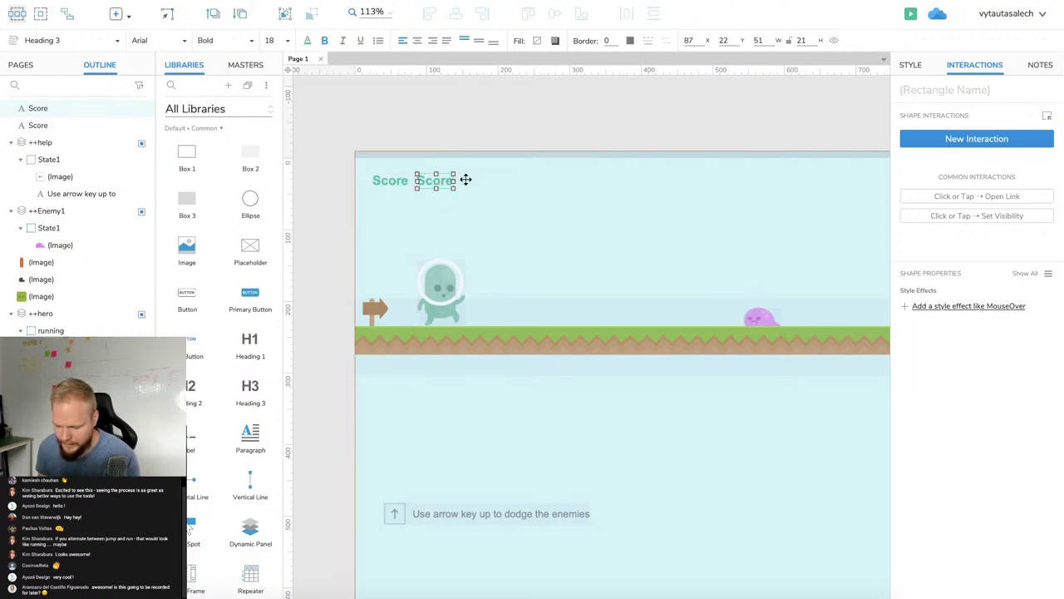
double_click(441, 179)
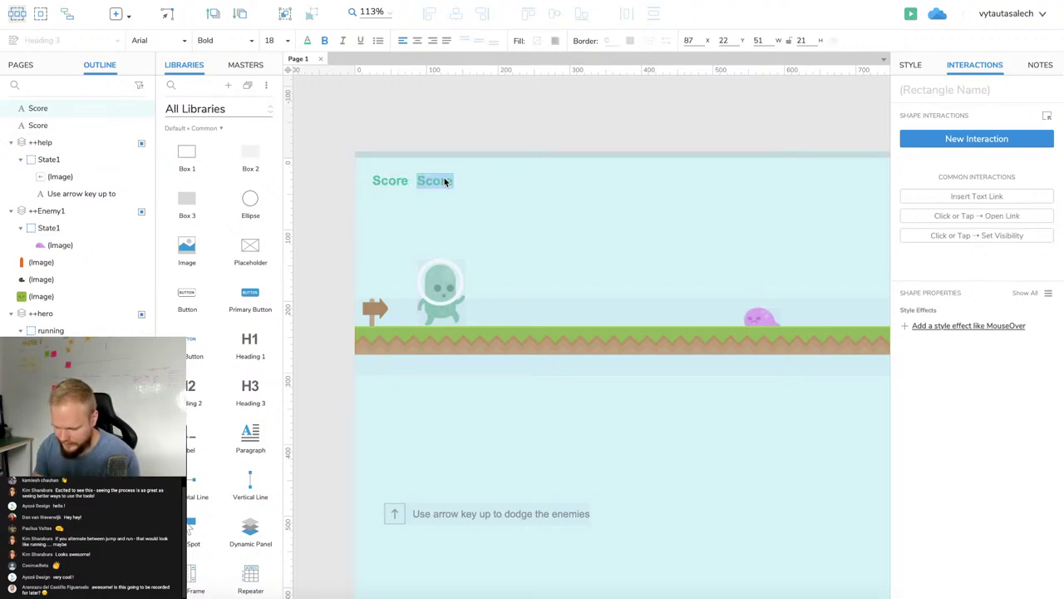
type("0000000")
key("BackSpace")
key("BackSpace")
key("BackSpace")
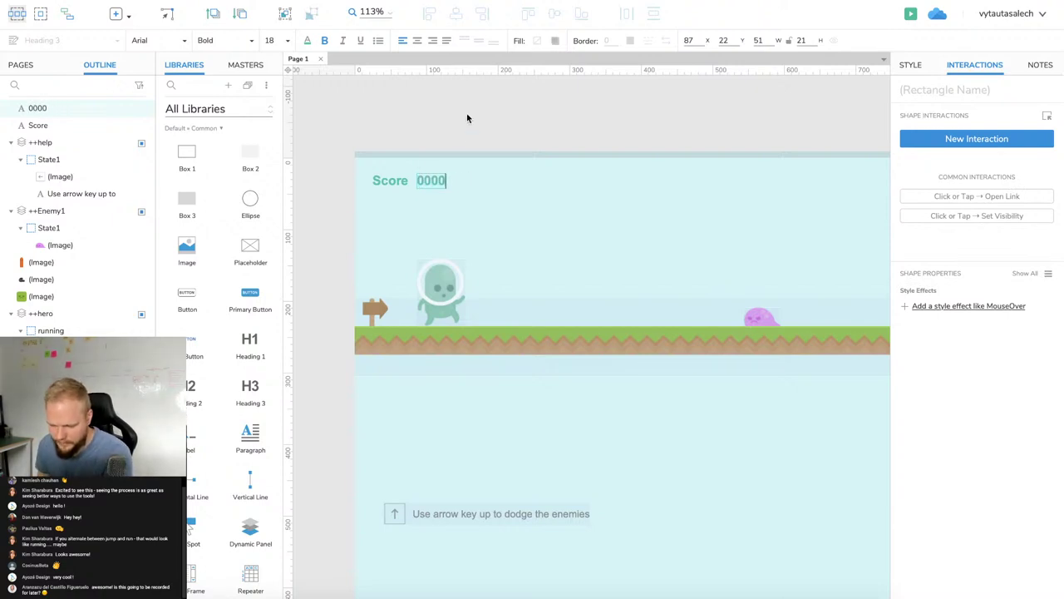
key("BackSpace")
left_click(438, 150)
Centre the text of the 000 heading and resize its box to about 59 px wide, starting at about x 81.
left_click(428, 181)
left_click_drag(440, 181, 409, 180)
left_click(417, 40)
left_click(445, 128)
left_click(436, 182)
left_click_drag(440, 182, 450, 181)
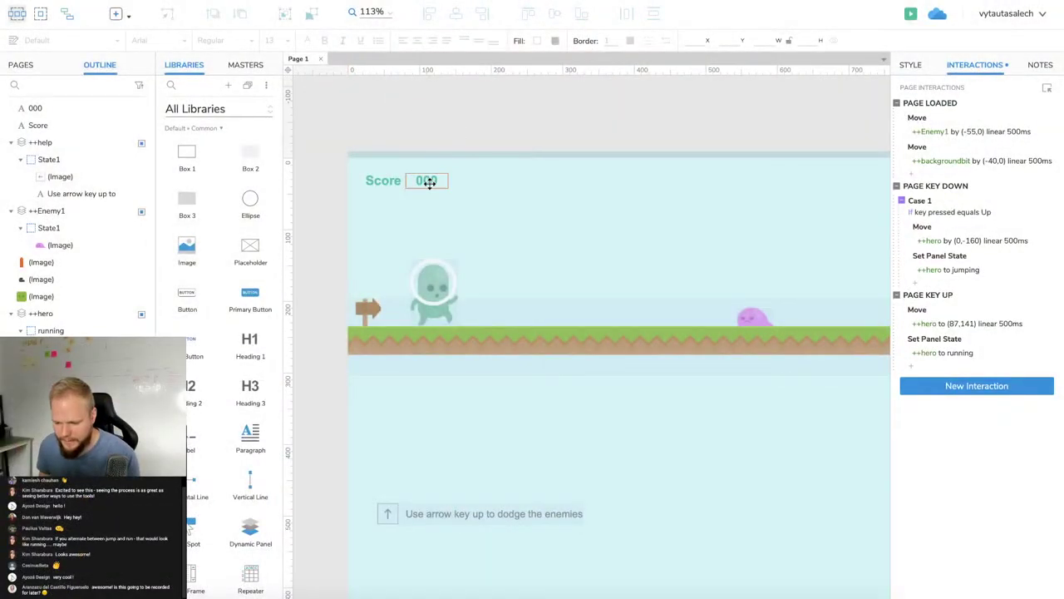
left_click(429, 183)
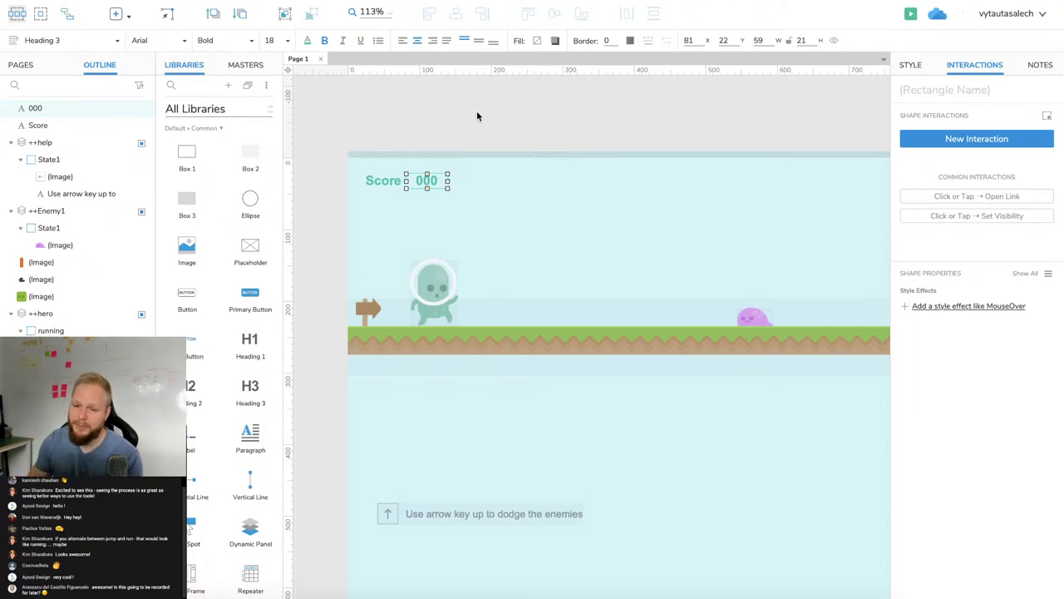
left_click(538, 137)
scroll(537, 136, "right", 2)
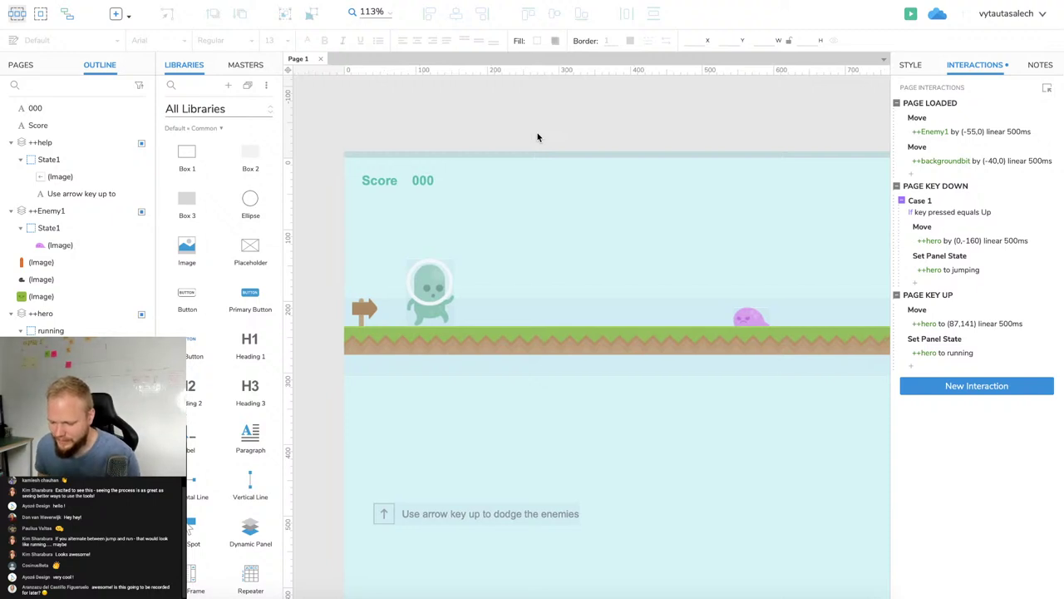
left_click(410, 184)
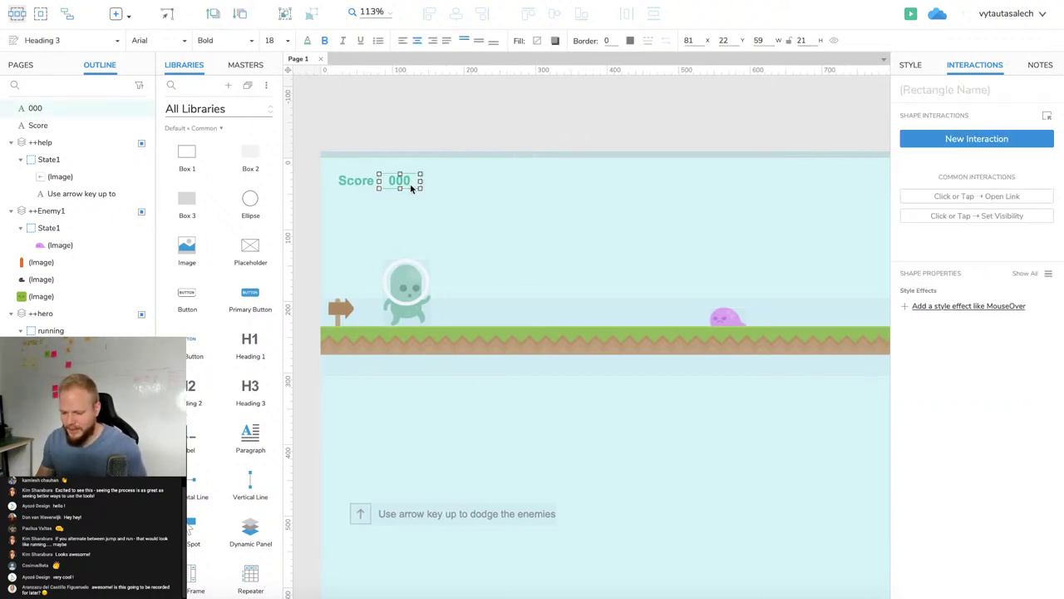
left_click(433, 106)
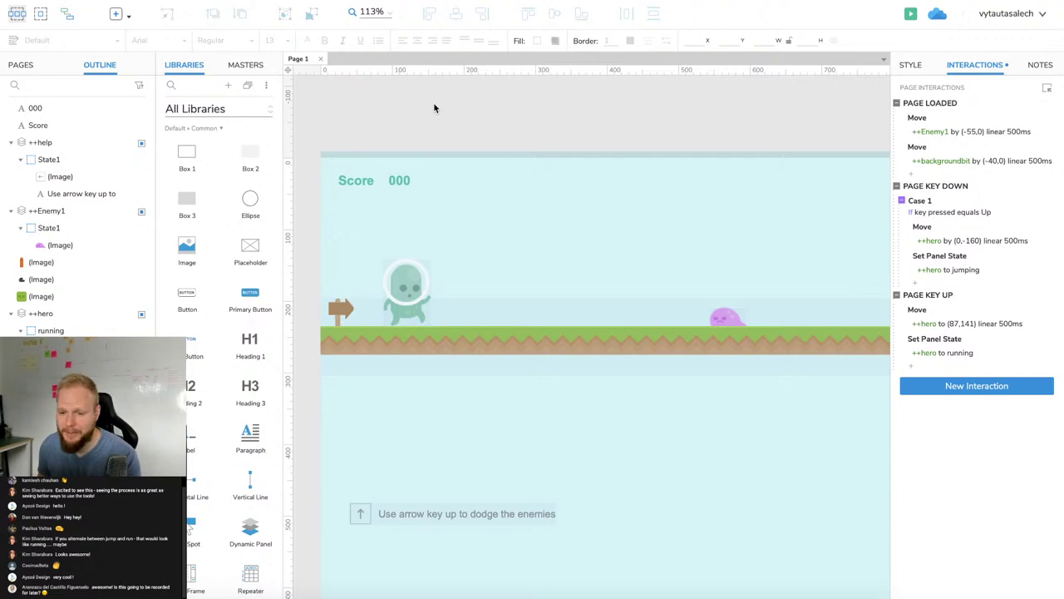
left_click(399, 180)
left_click(374, 183)
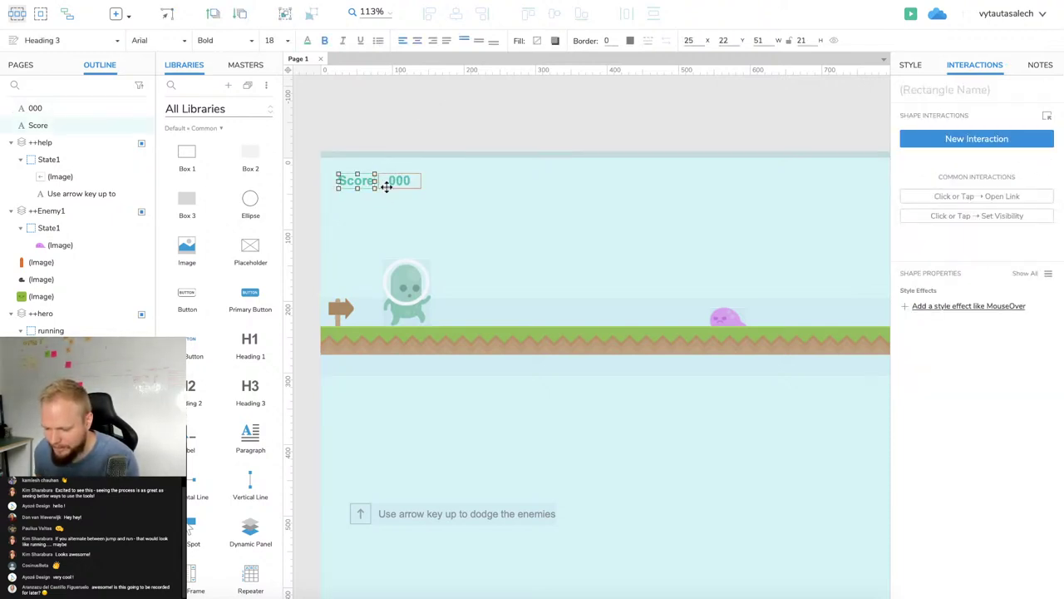
Name the 000 text widget ++Score1.
left_click(397, 182)
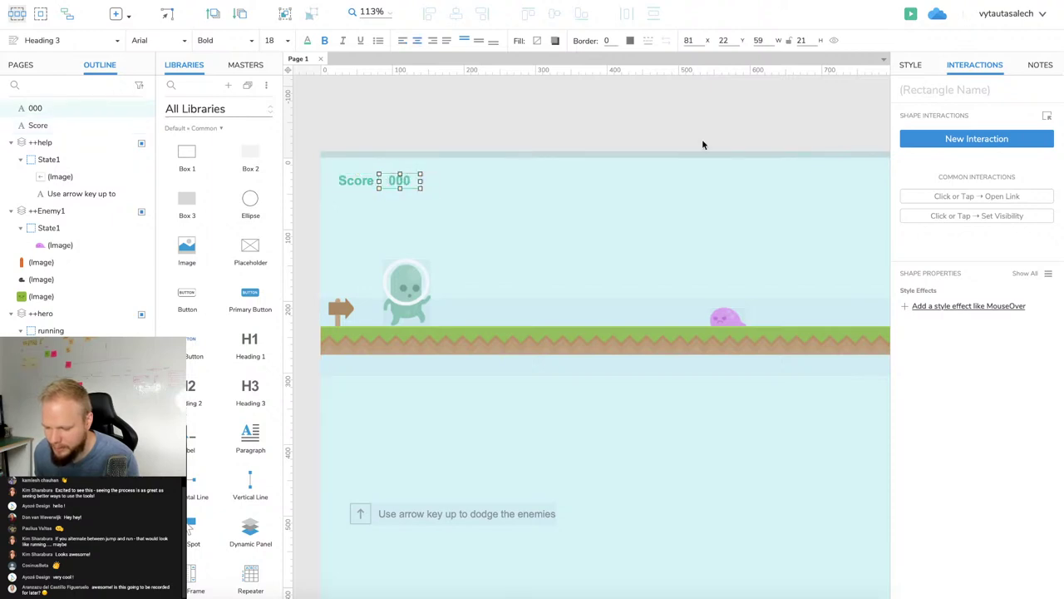
left_click(930, 93)
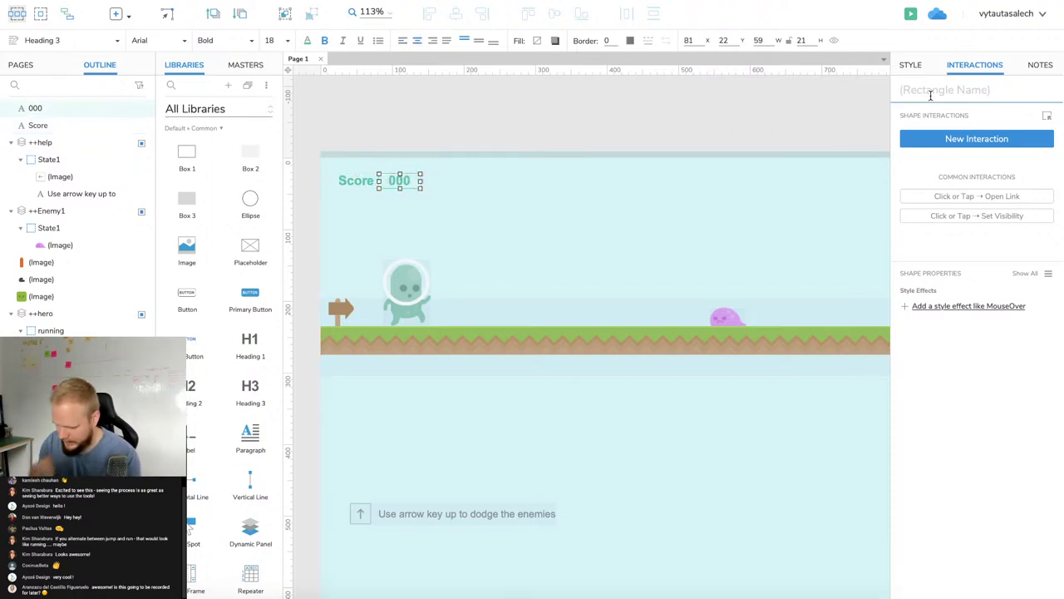
type("++")
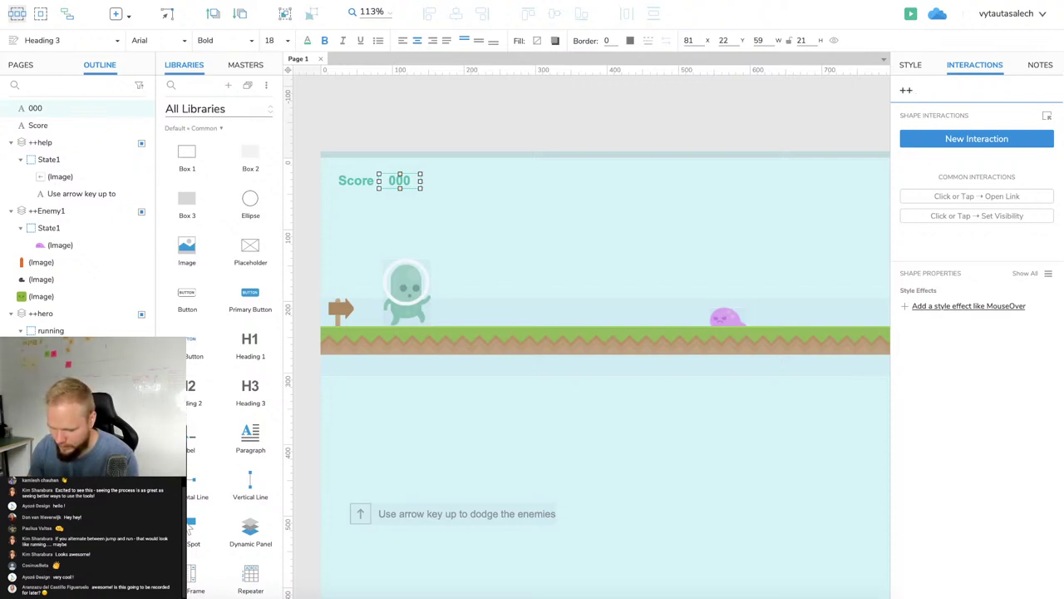
type("Score1")
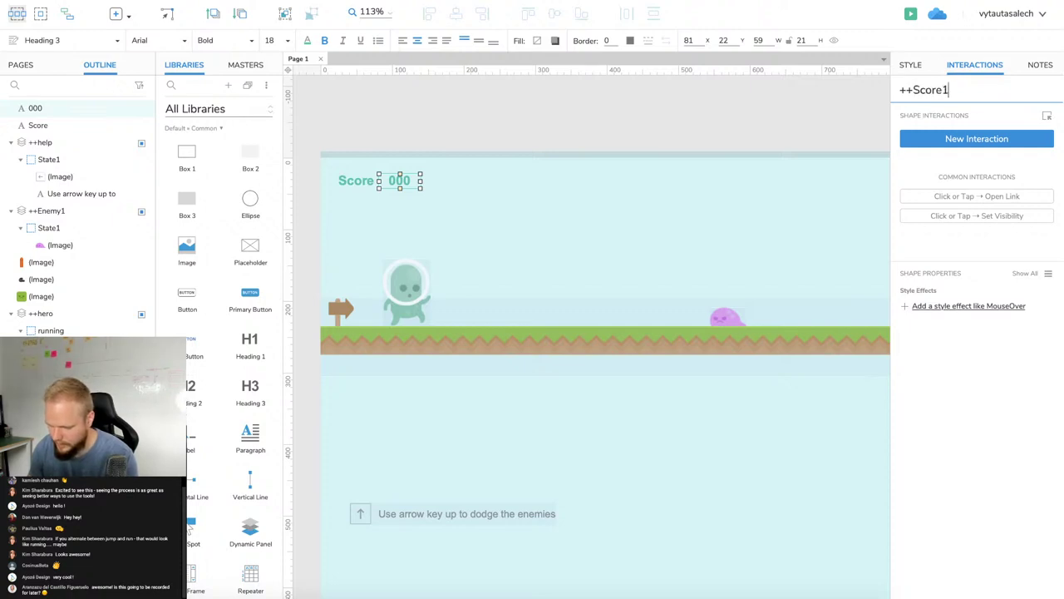
left_click(751, 107)
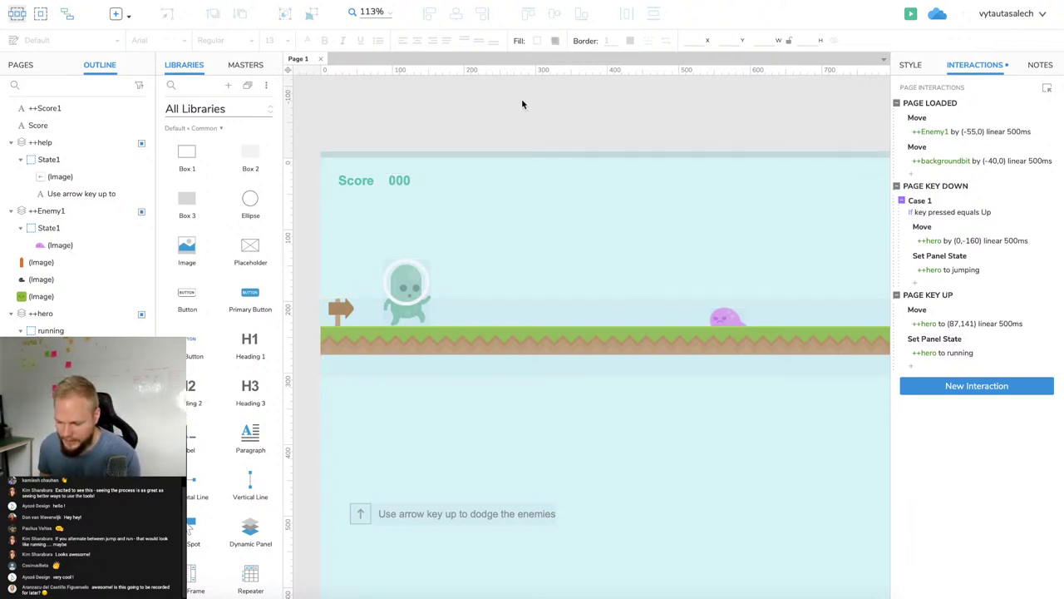
left_click(397, 183)
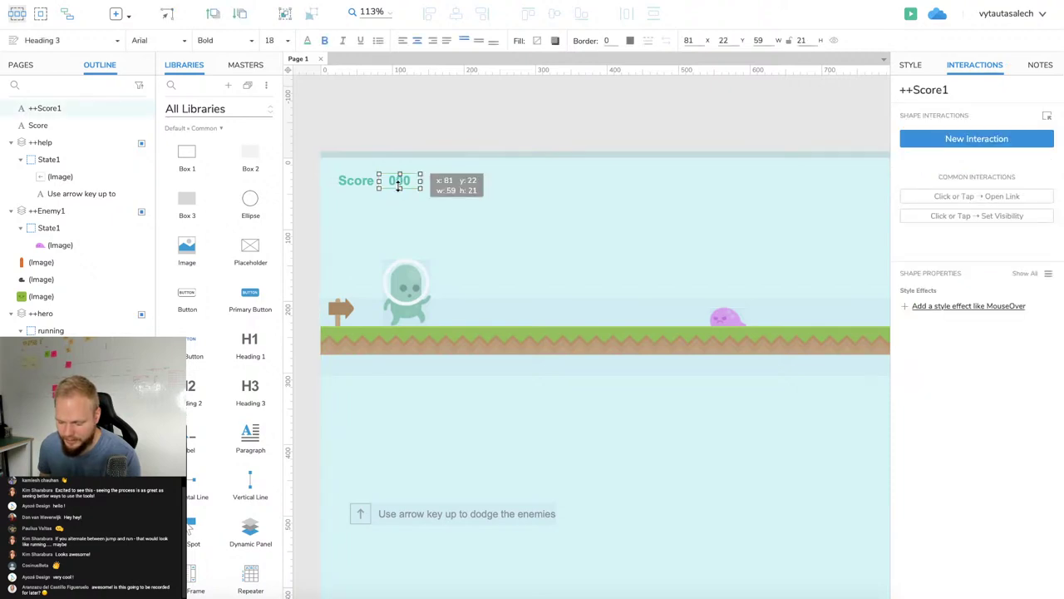
left_click(462, 129)
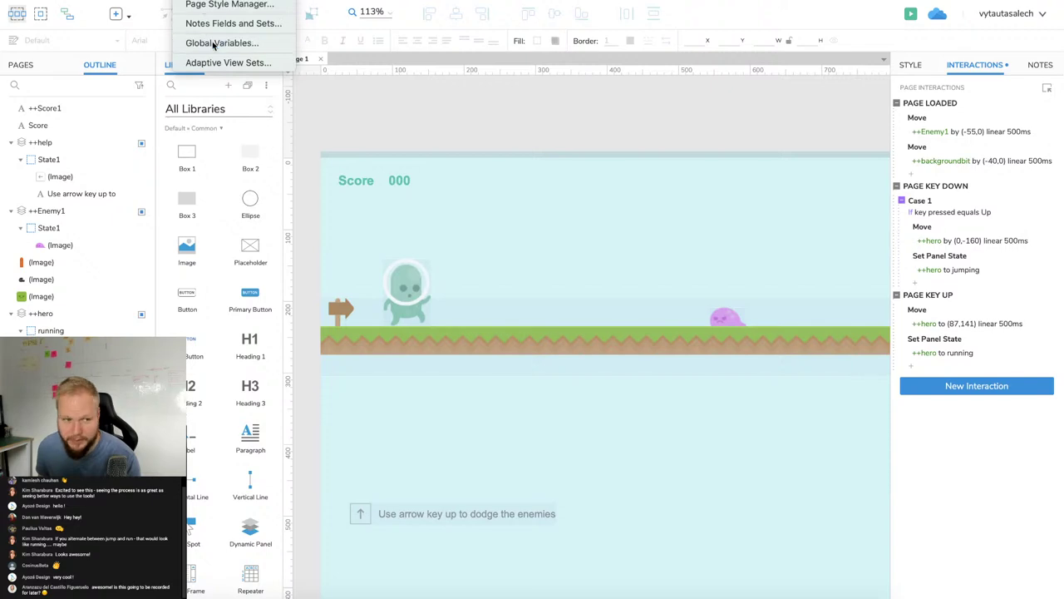
Add a global variable named score to the project's global variables.
left_click(212, 41)
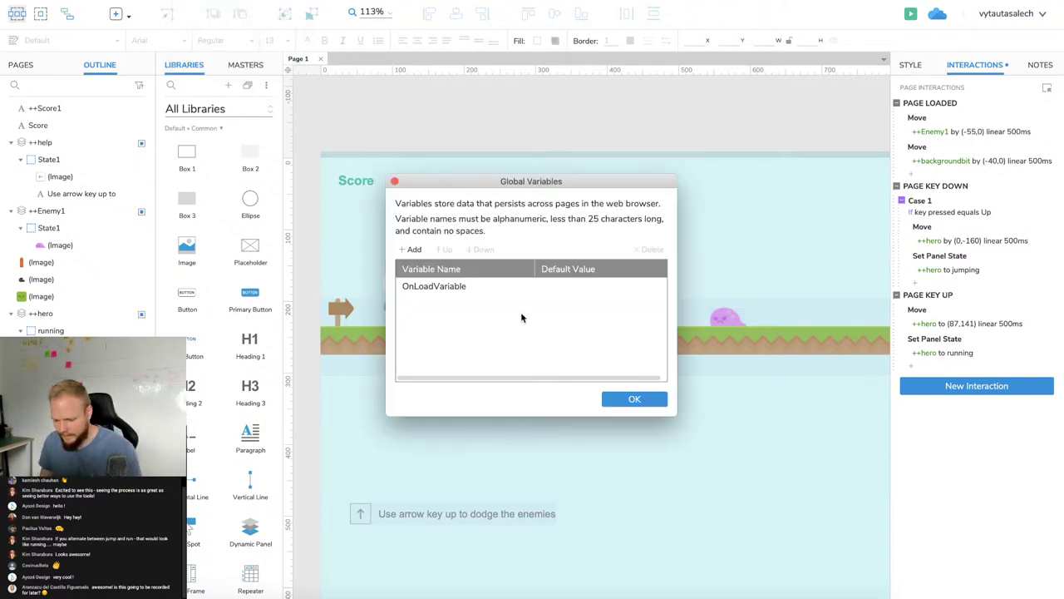
left_click(412, 250)
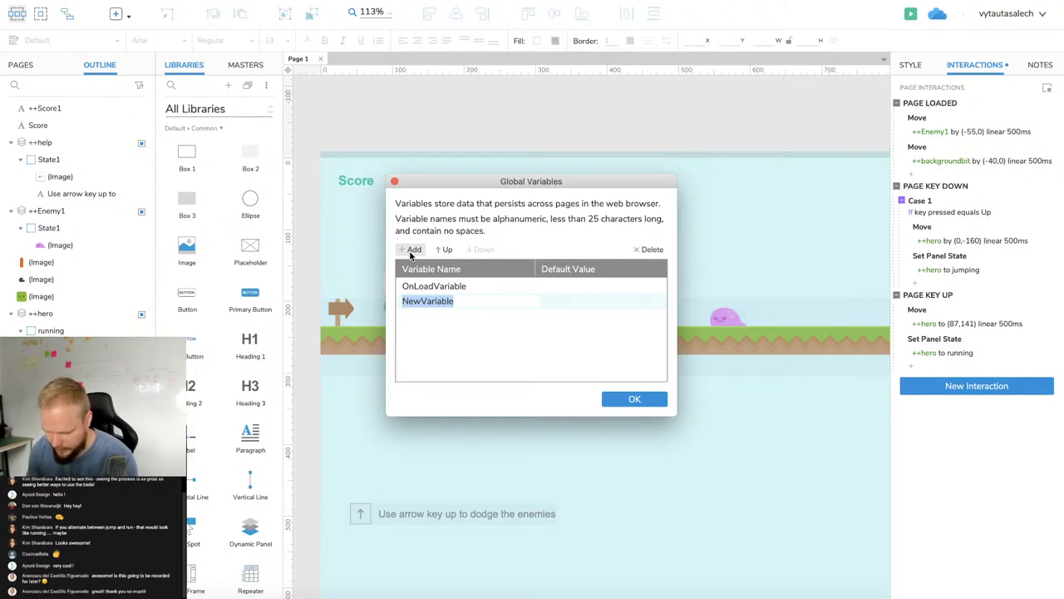
type("score")
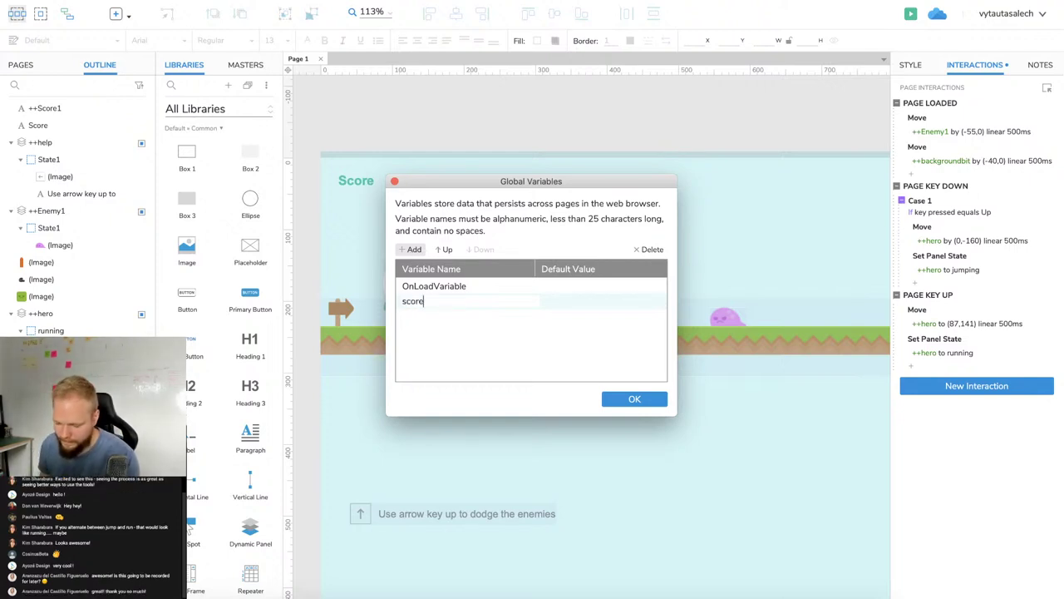
key("Return")
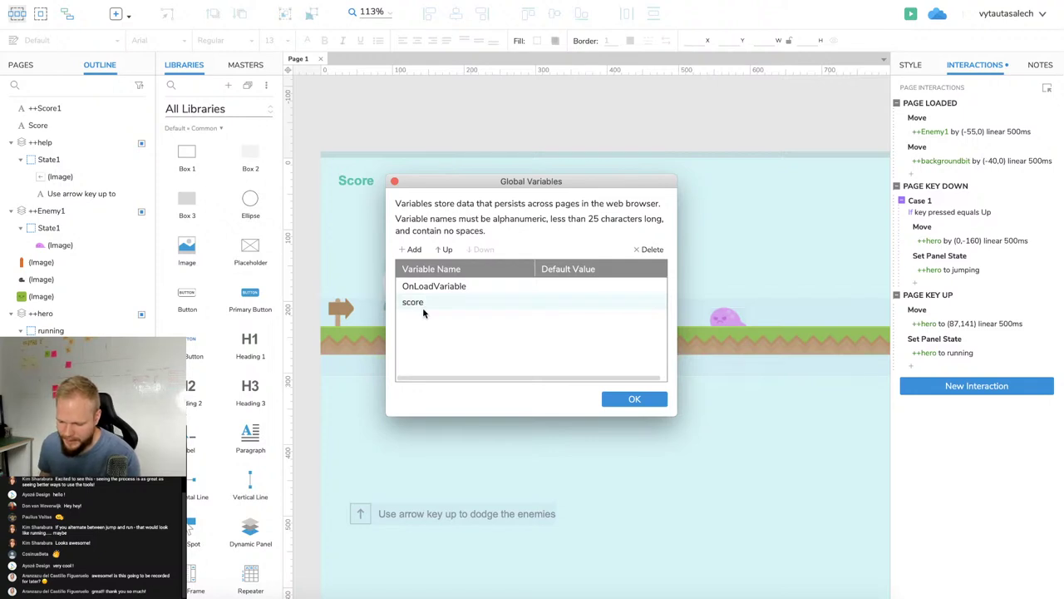
left_click(421, 305)
type("Score")
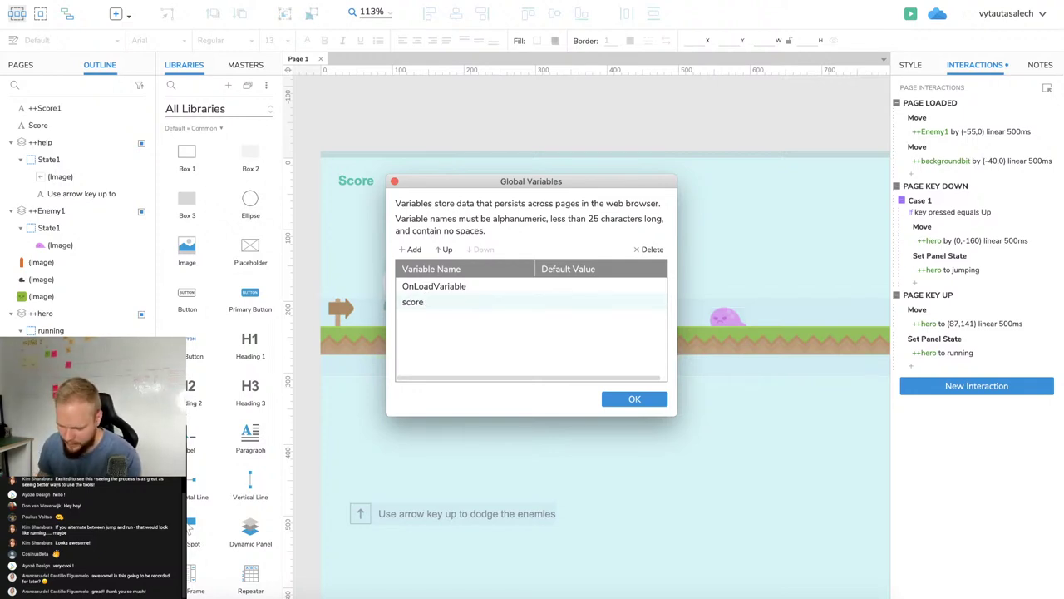
left_click(614, 401)
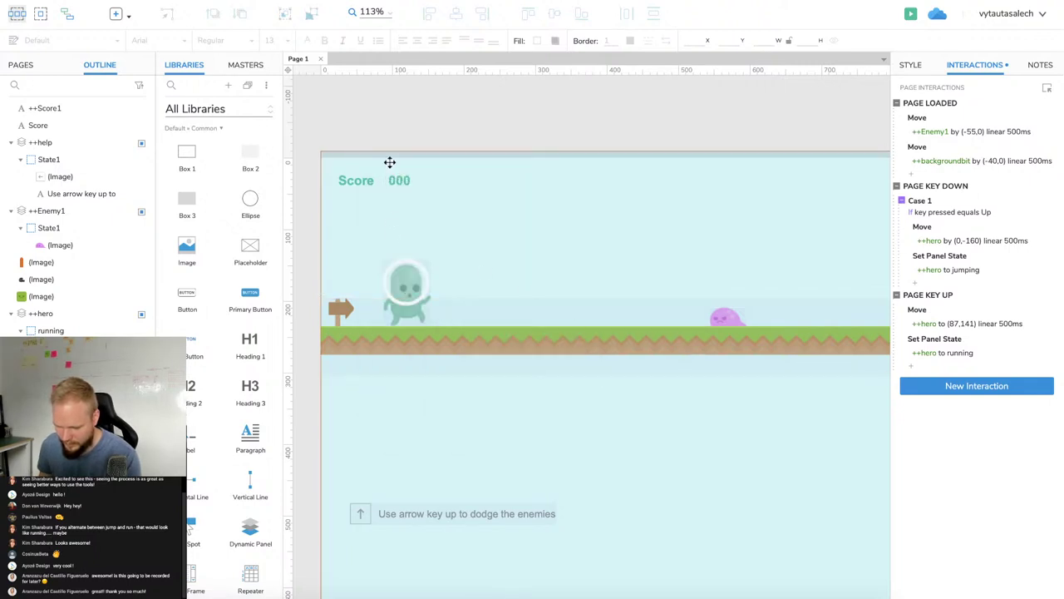
Set the default value of the score global variable to 0.
left_click(183, 1)
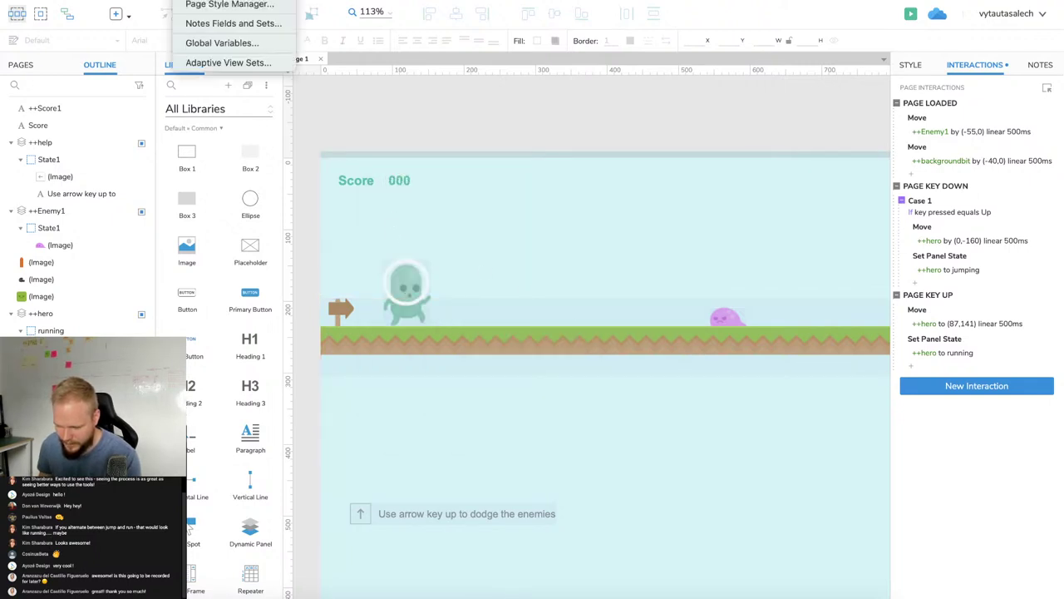
left_click(228, 44)
left_click(596, 301)
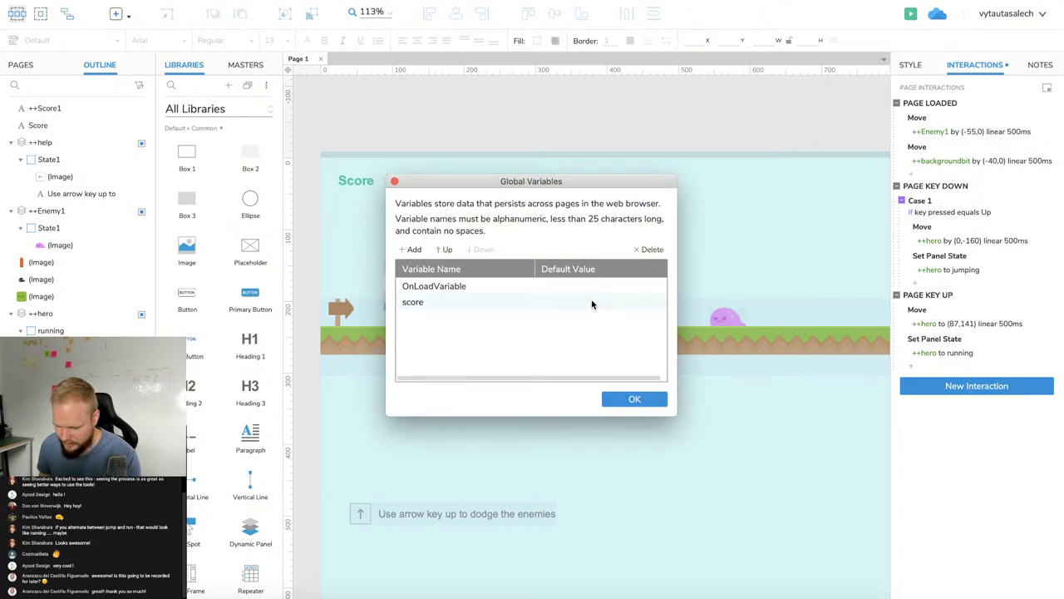
left_click(581, 302)
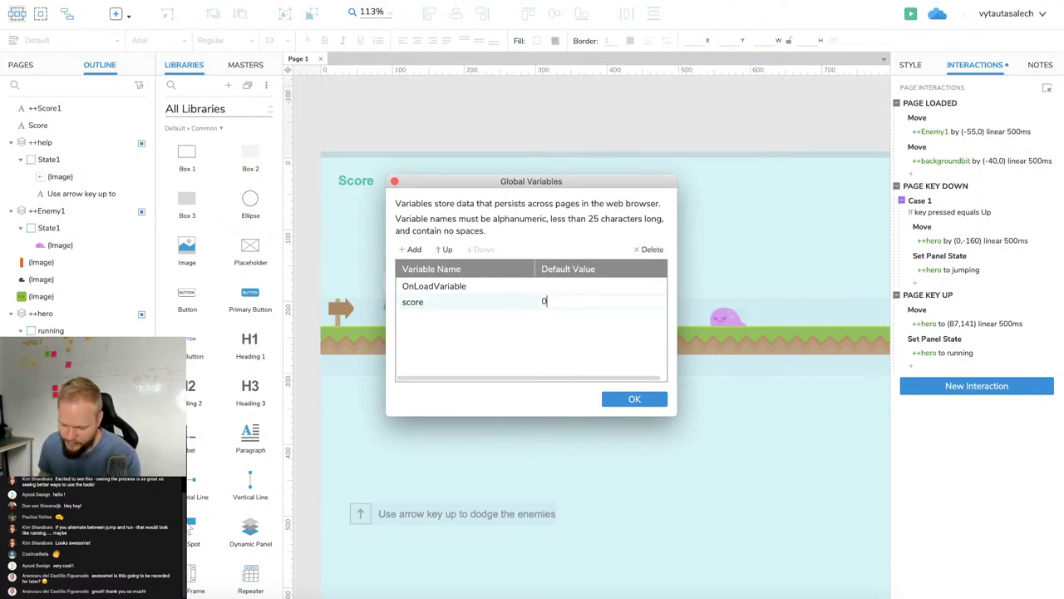
left_click(654, 399)
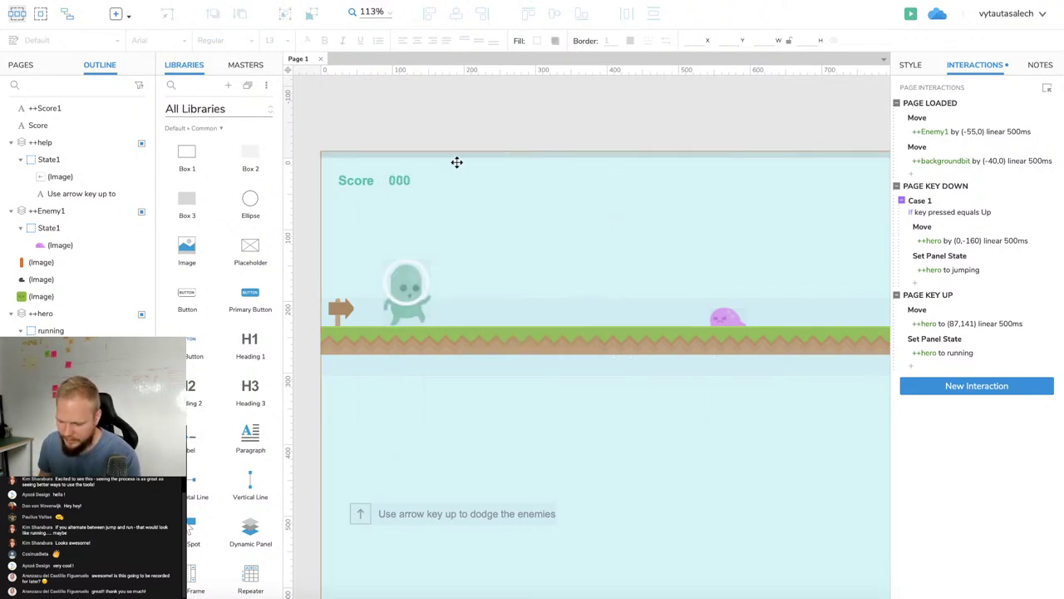
Add a Set Text action to the Page Loaded event that sets ++Score1 to the value of the variable score.
left_click(920, 174)
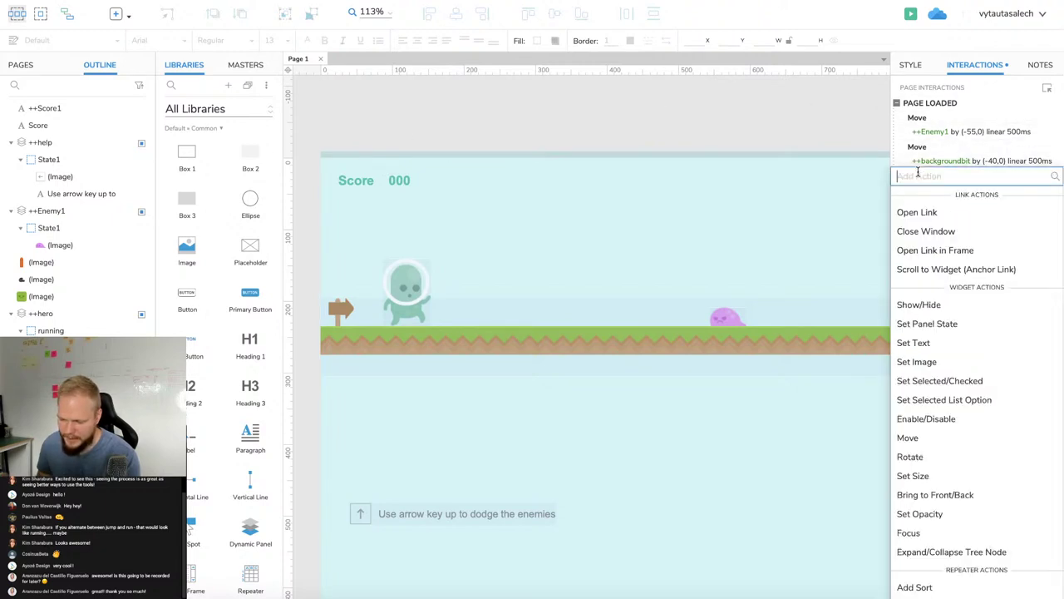
left_click(929, 347)
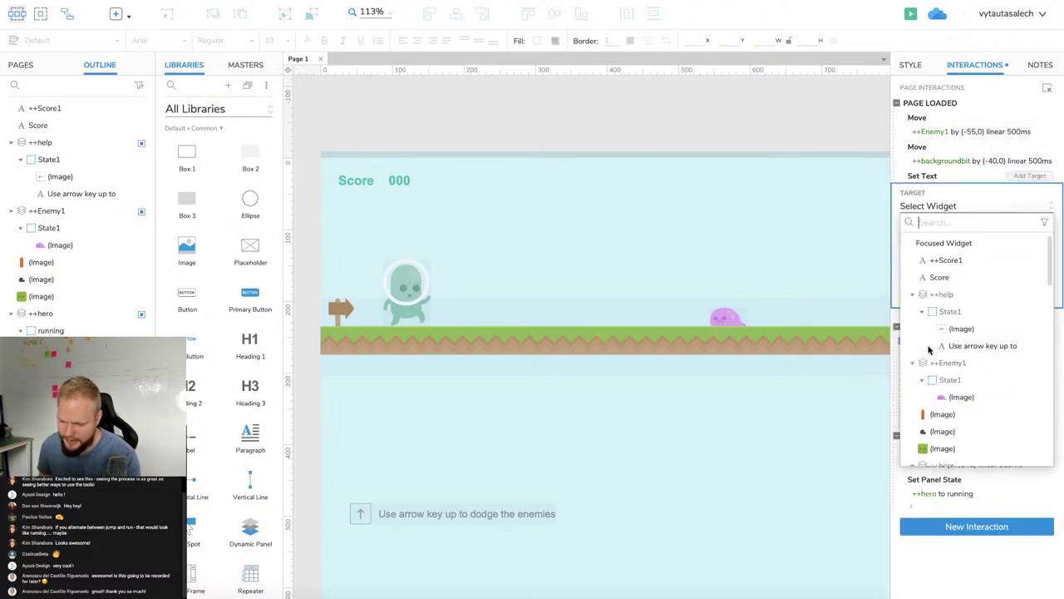
left_click(945, 260)
left_click(937, 255)
left_click(954, 307)
left_click(947, 286)
left_click(946, 321)
left_click(1031, 311)
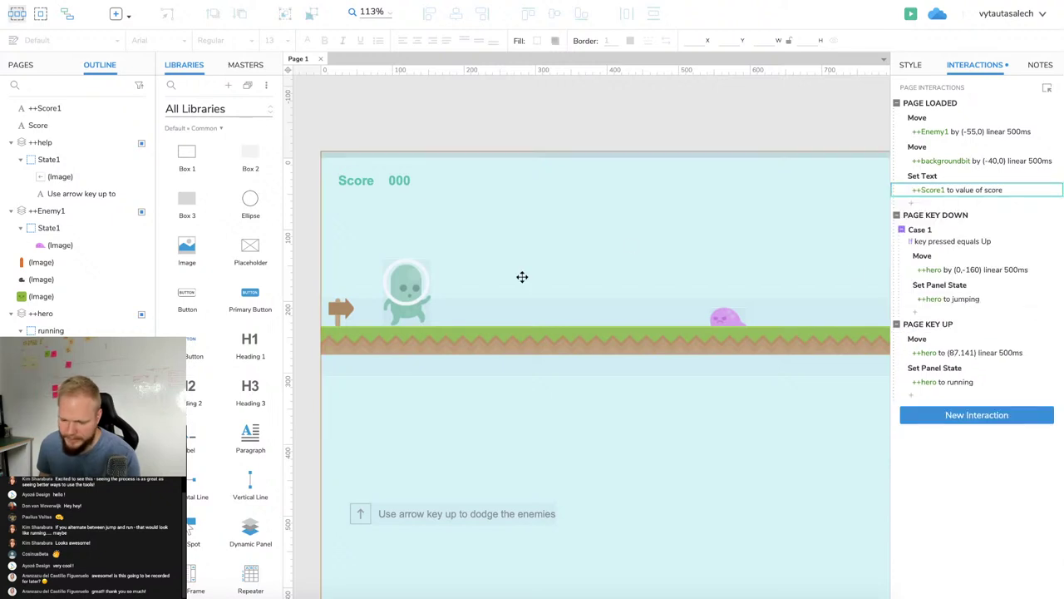
Preview the page in the browser, check the score display and the hero's jump, and close the preview.
left_click(910, 14)
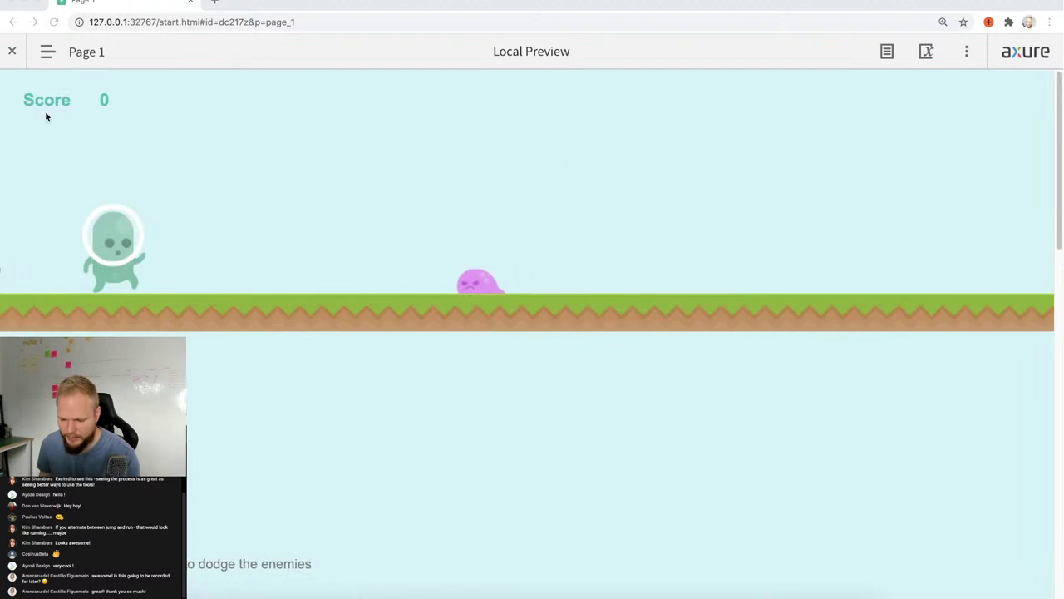
scroll(199, 149, "down", 1)
left_click(194, 128)
scroll(194, 128, "up", 1)
left_click(202, 143)
key("Up")
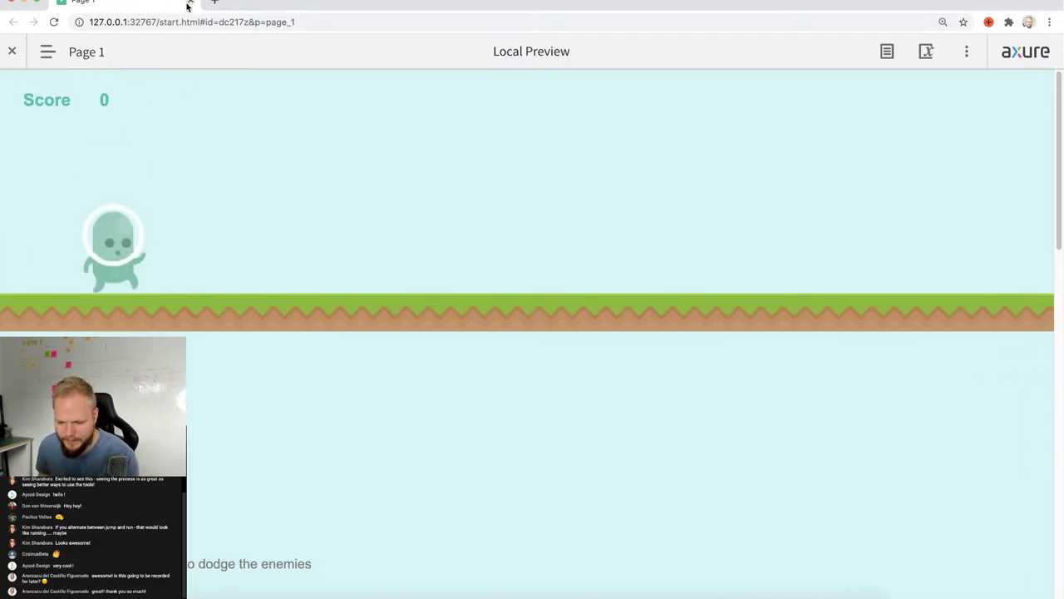
left_click(190, 2)
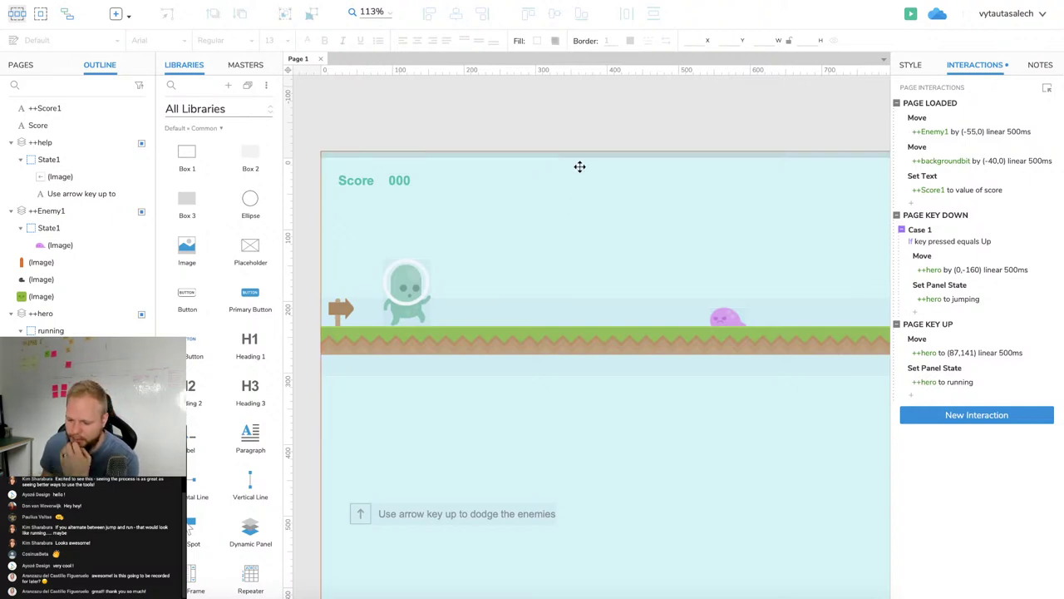
scroll(588, 130, "left", 2)
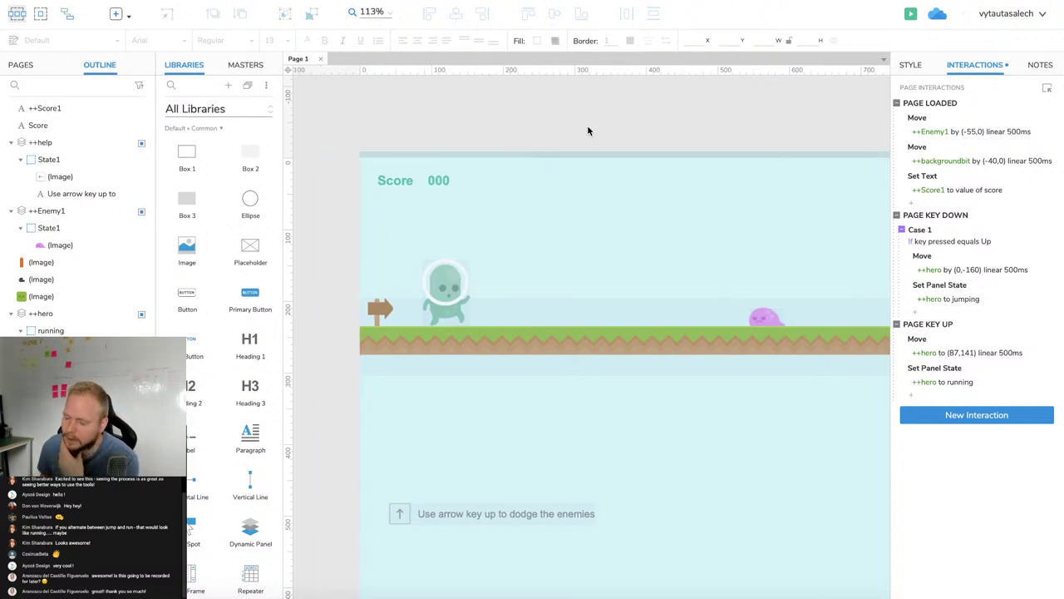
scroll(588, 130, "right", 4)
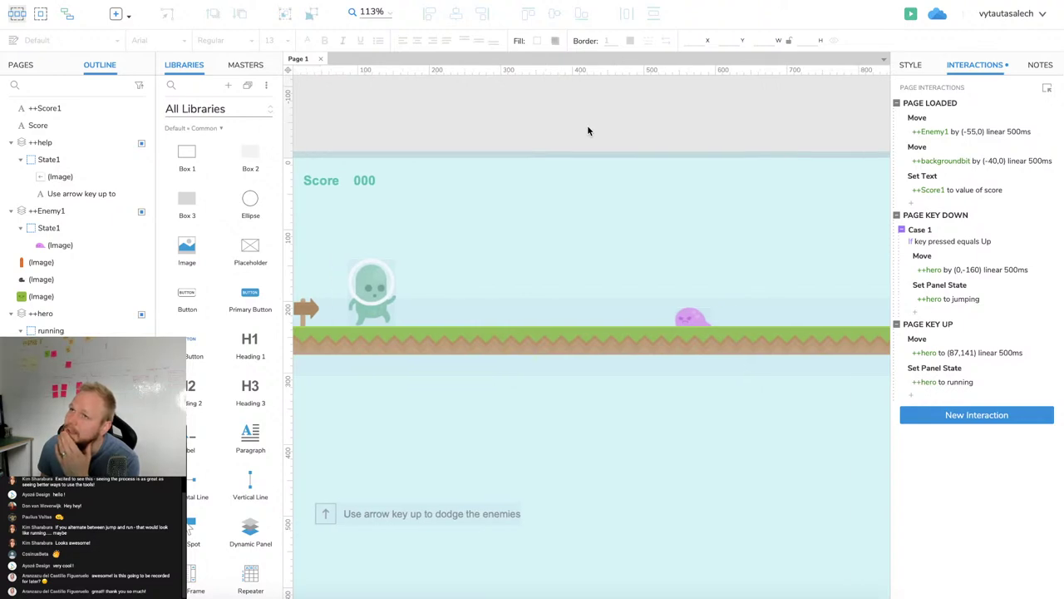
scroll(565, 124, "left", 2)
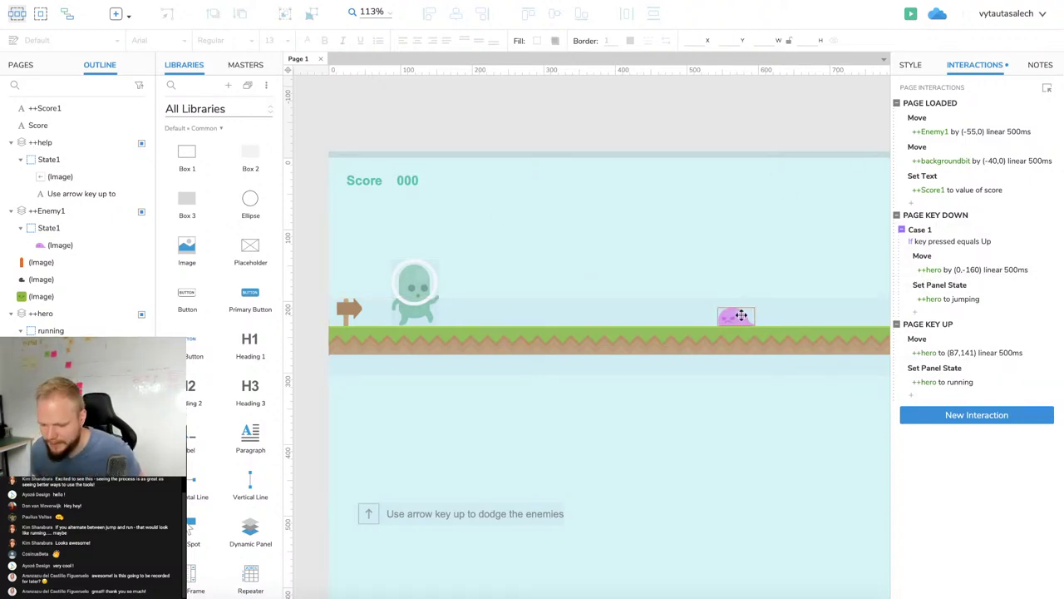
Add a Set Variable Value action to the Moved event of ++backgroundbit, targeting score and set to a value.
left_click(724, 351)
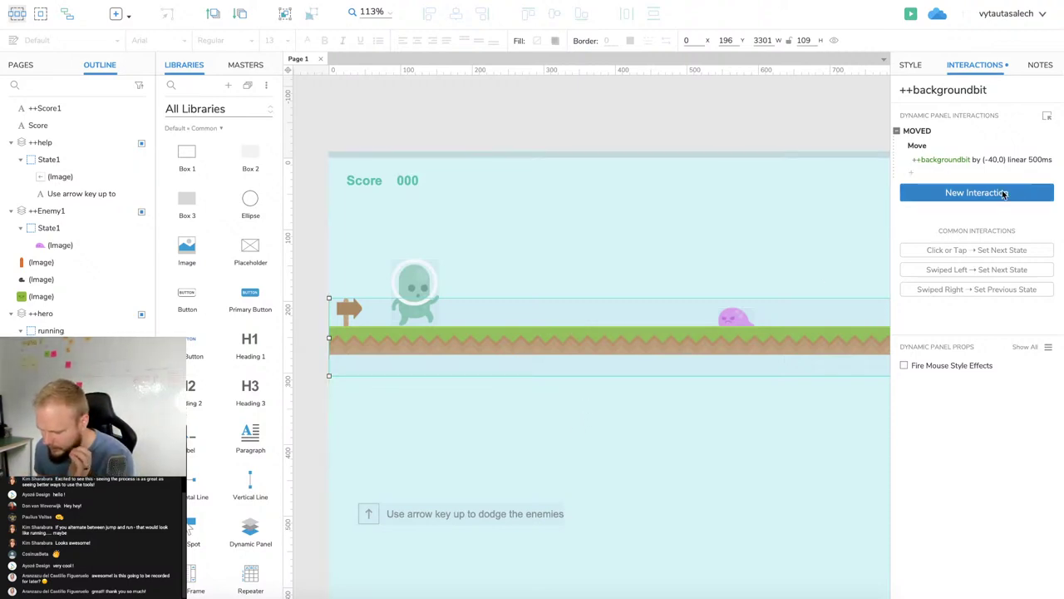
left_click(930, 172)
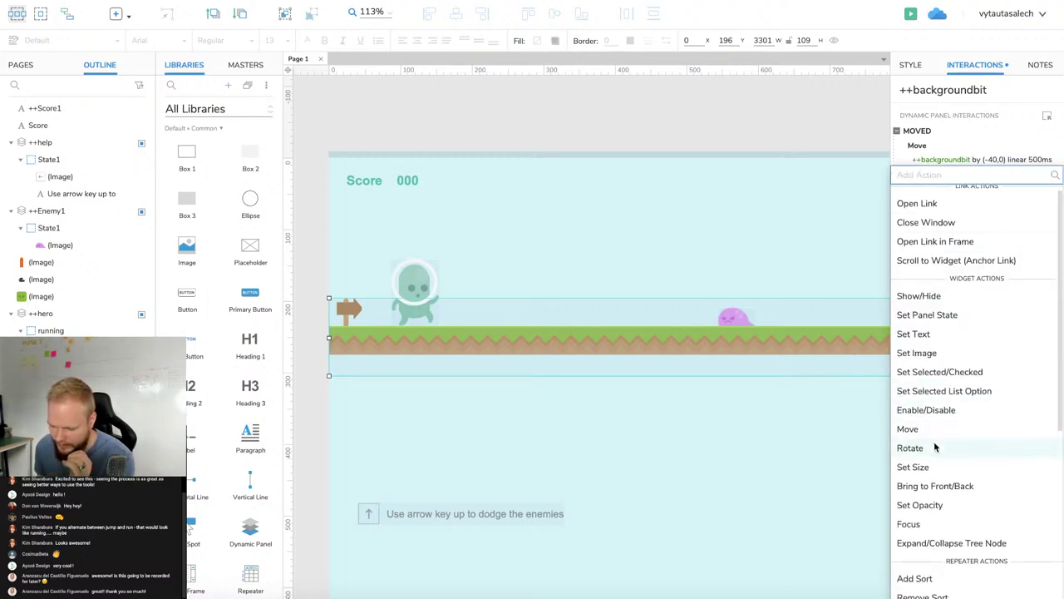
scroll(934, 446, "down", 1)
scroll(935, 446, "down", 5)
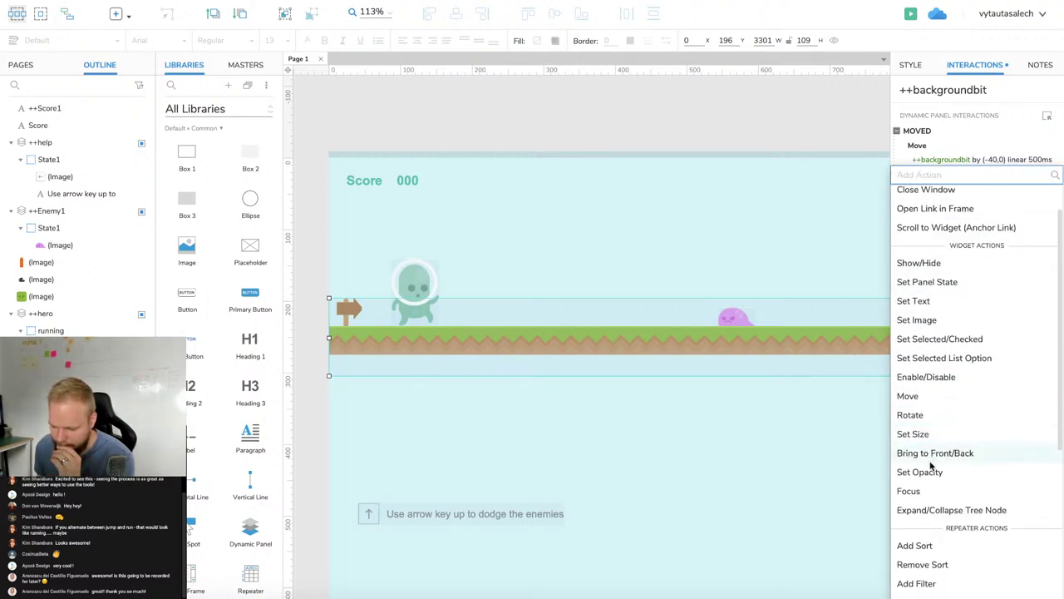
scroll(943, 499, "down", 3)
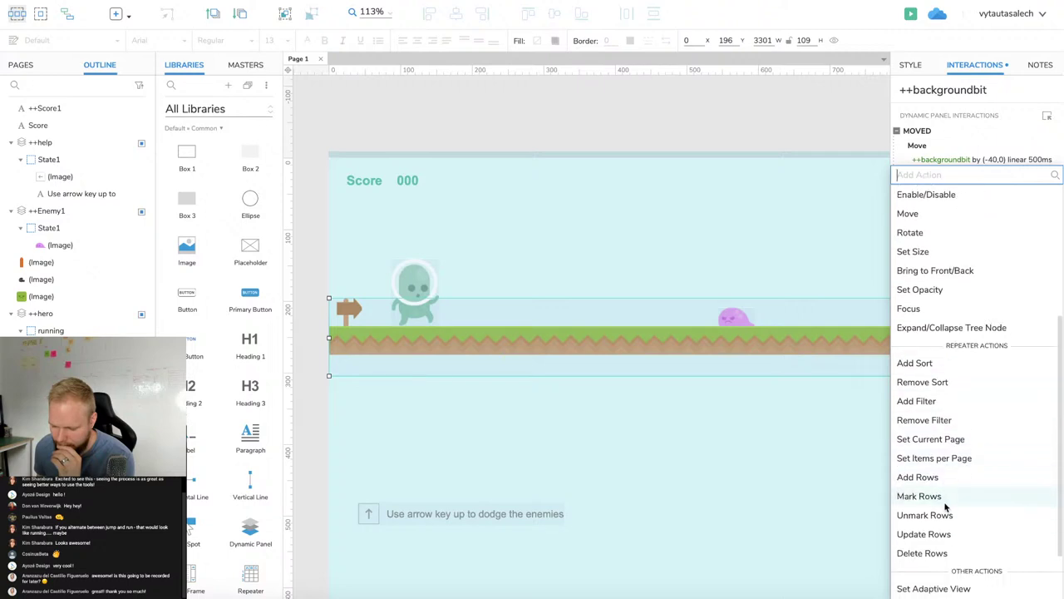
scroll(941, 516, "down", 1)
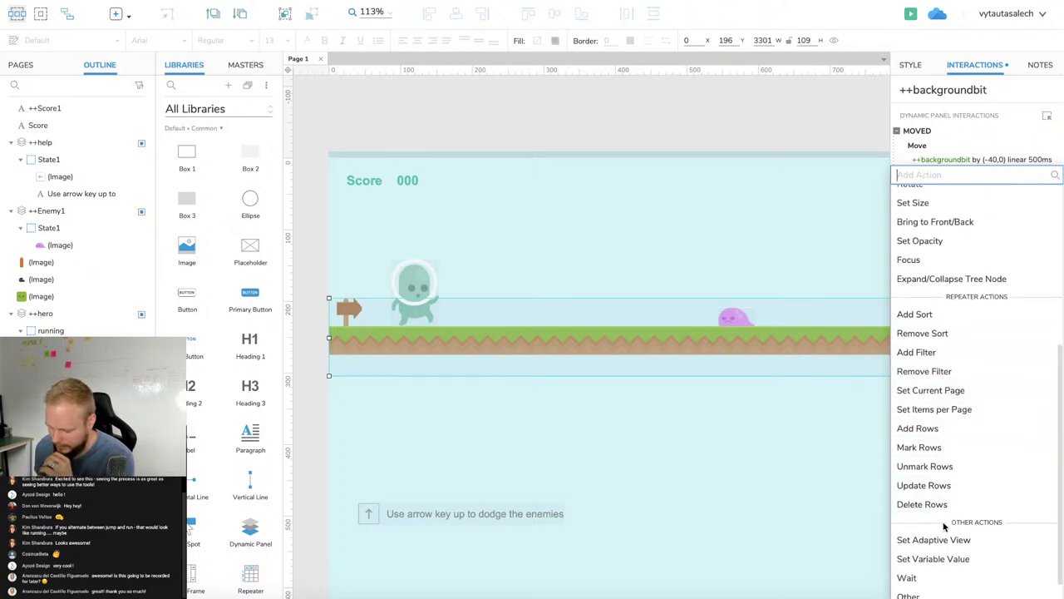
left_click(946, 561)
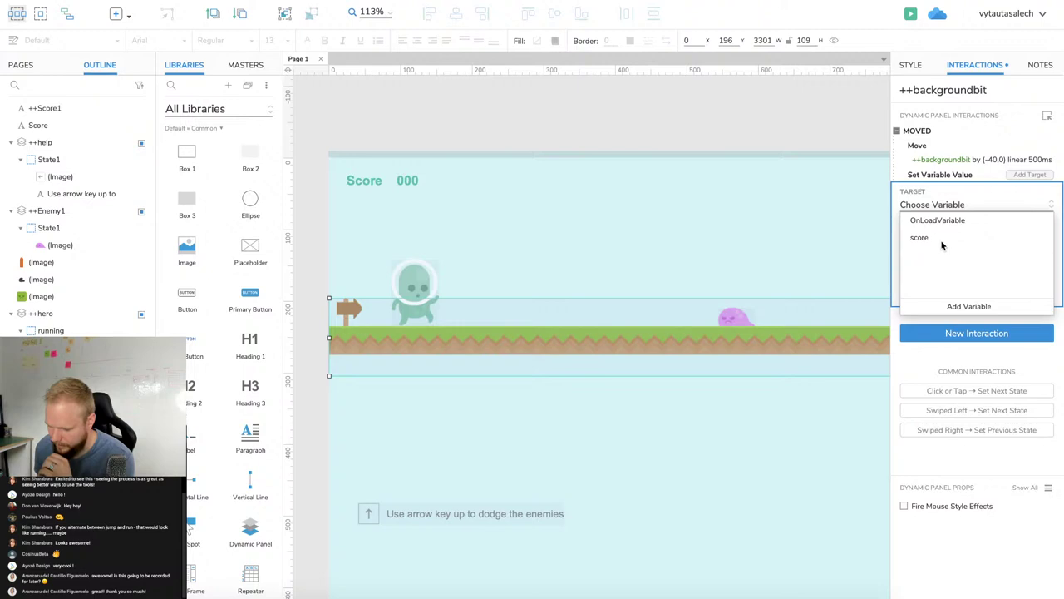
left_click(940, 238)
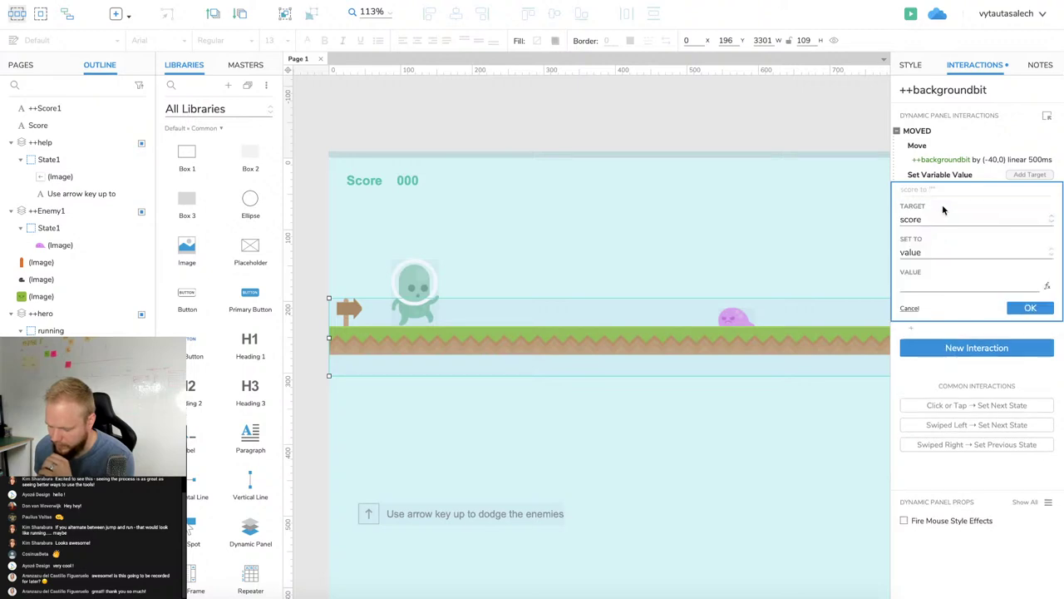
left_click(947, 253)
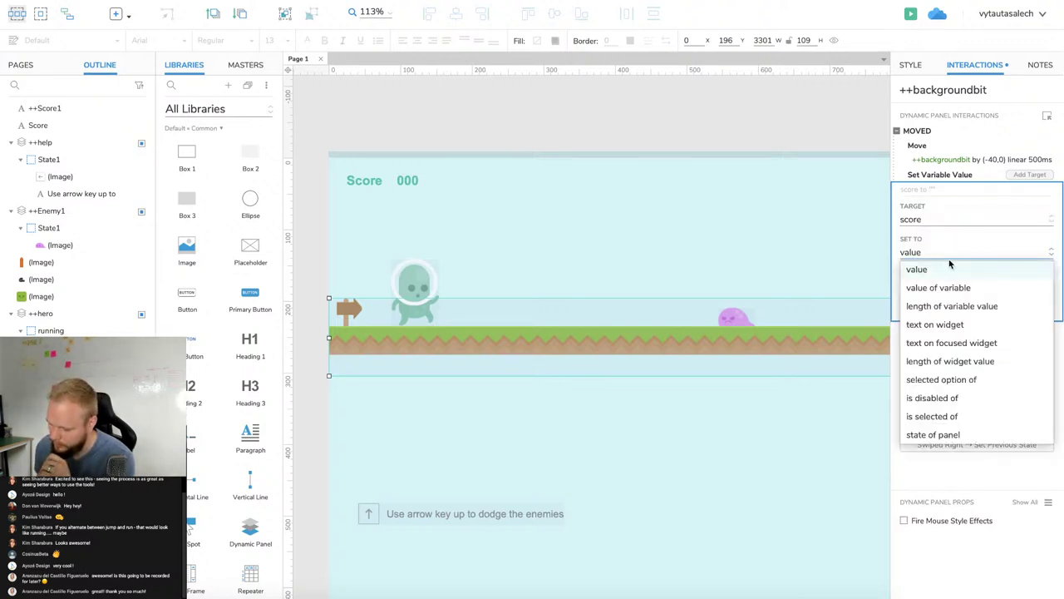
left_click(953, 255)
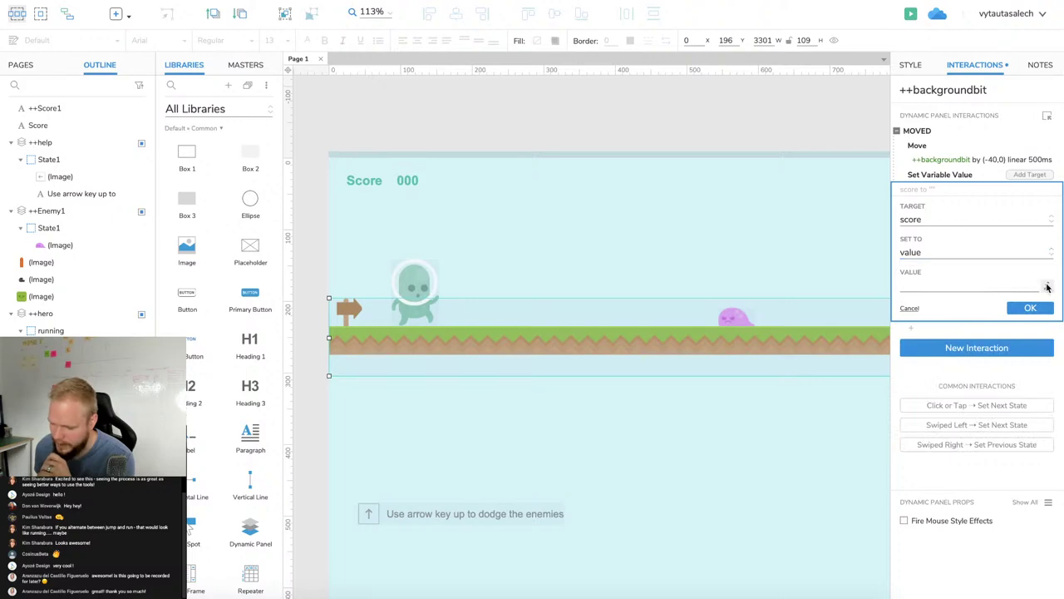
Create the local variable LVAR1 for the score value expression and define it as the value of variable score.
left_click(1047, 287)
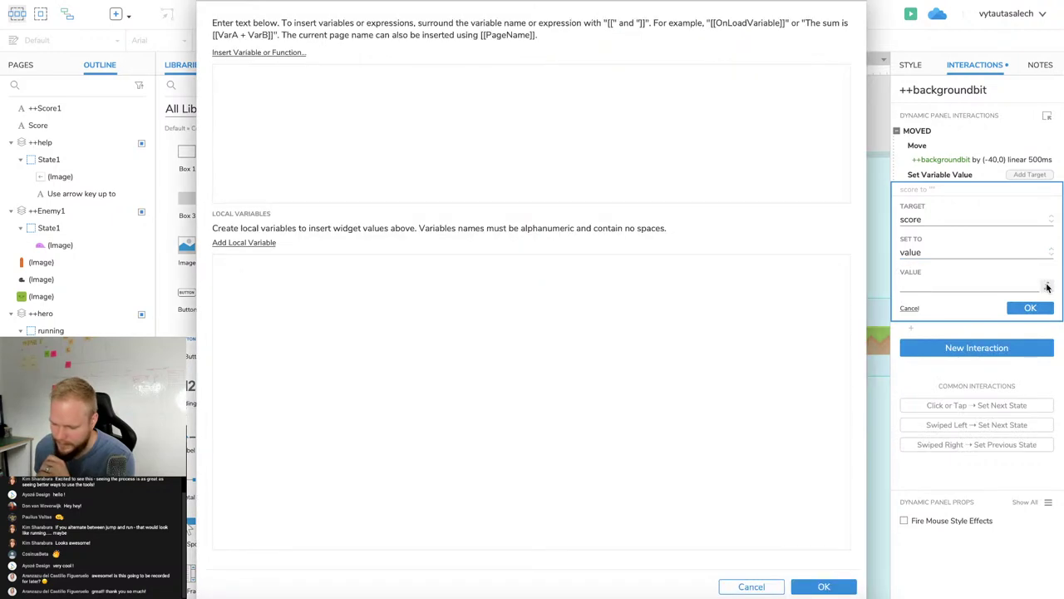
left_click(260, 244)
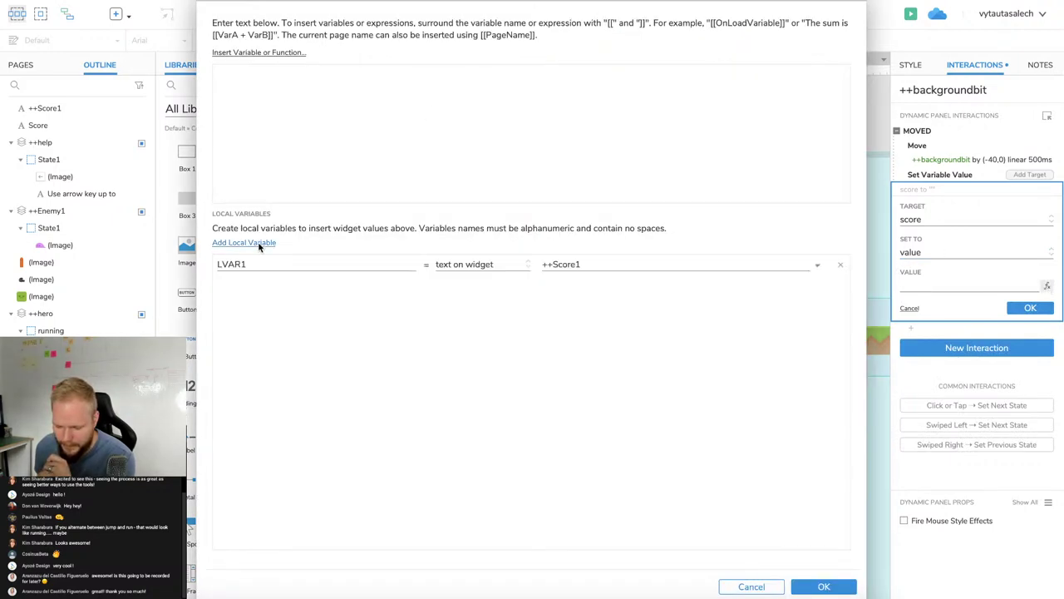
left_click(617, 261)
left_click(483, 264)
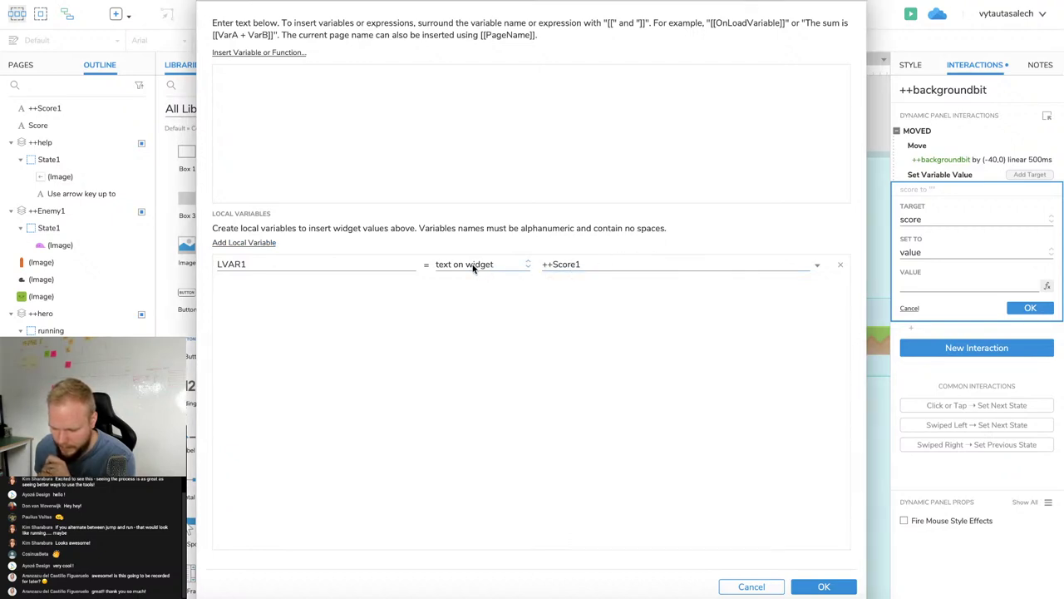
left_click(479, 264)
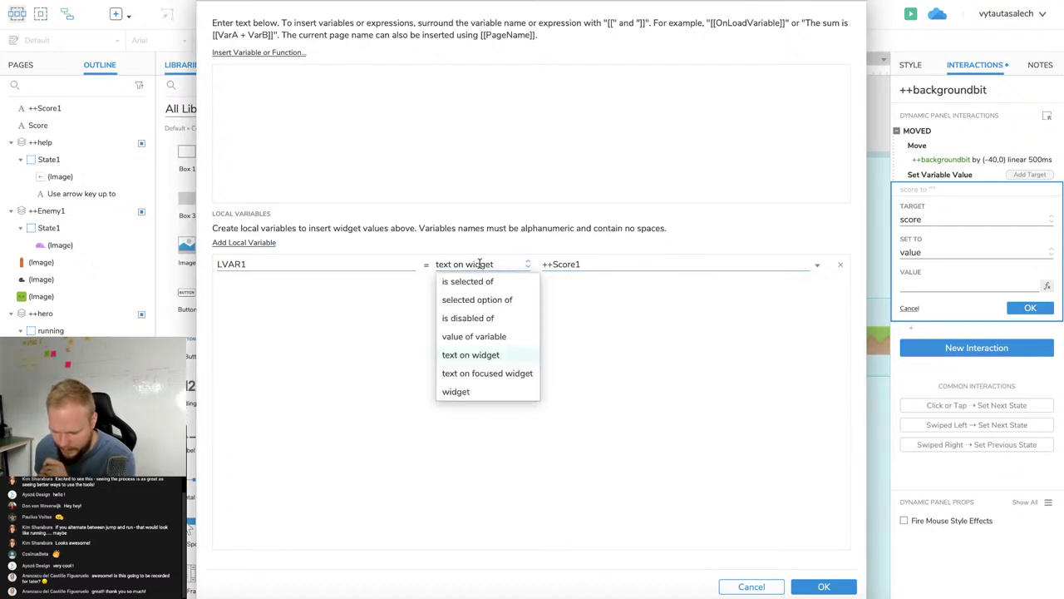
left_click(494, 337)
left_click(608, 266)
left_click(597, 297)
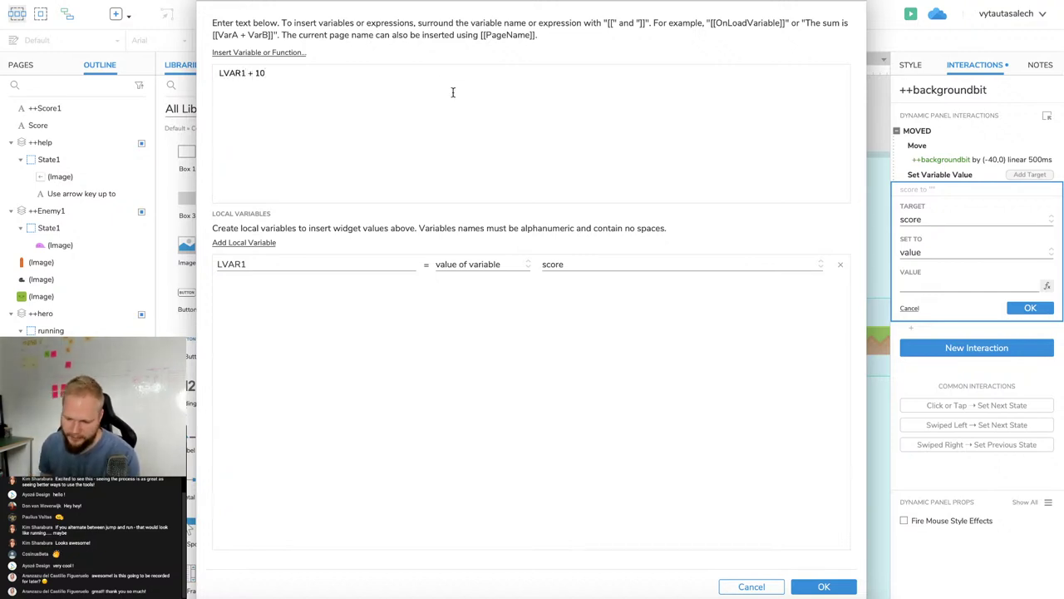
Set the score value expression to LVAR1 + 5 and accept it.
key("BackSpace")
key("BackSpace")
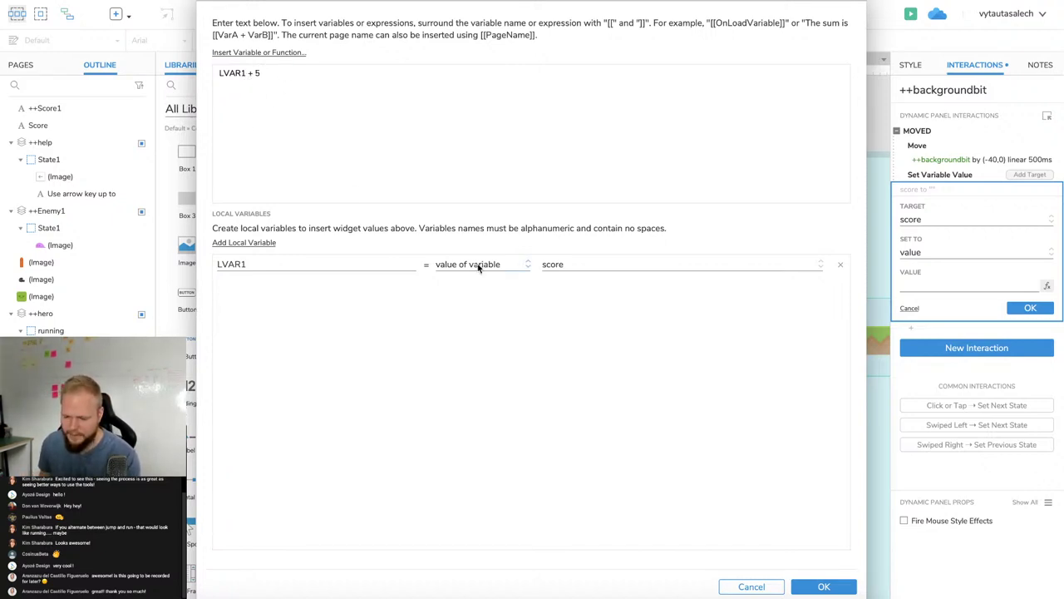
left_click(811, 586)
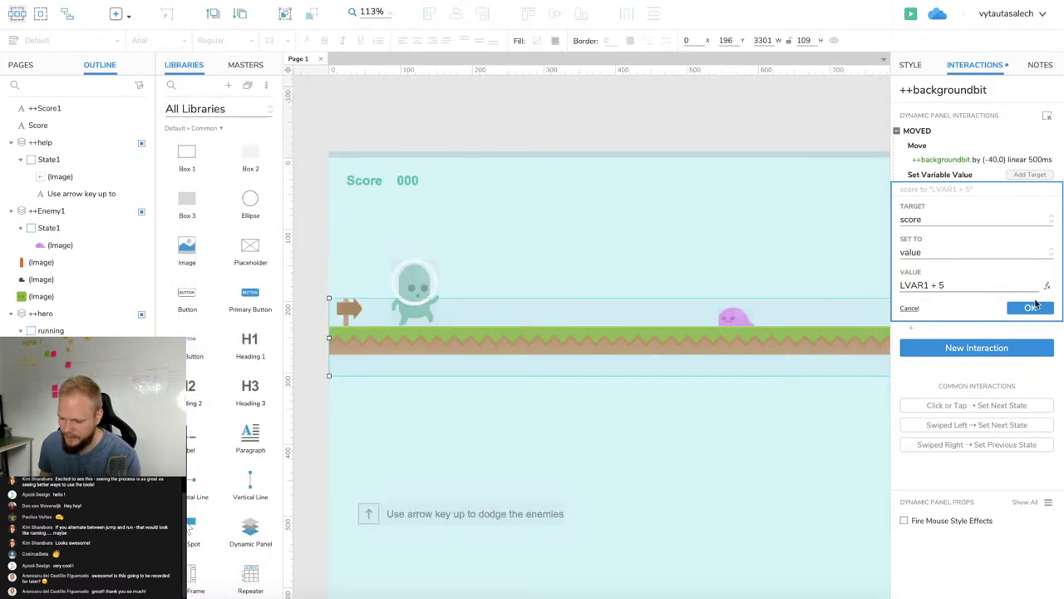
Accept the score variable action and add a Set Text action on ++backgroundbit's Moved event setting ++Score1 to the value of variable score.
left_click(1031, 308)
left_click(930, 203)
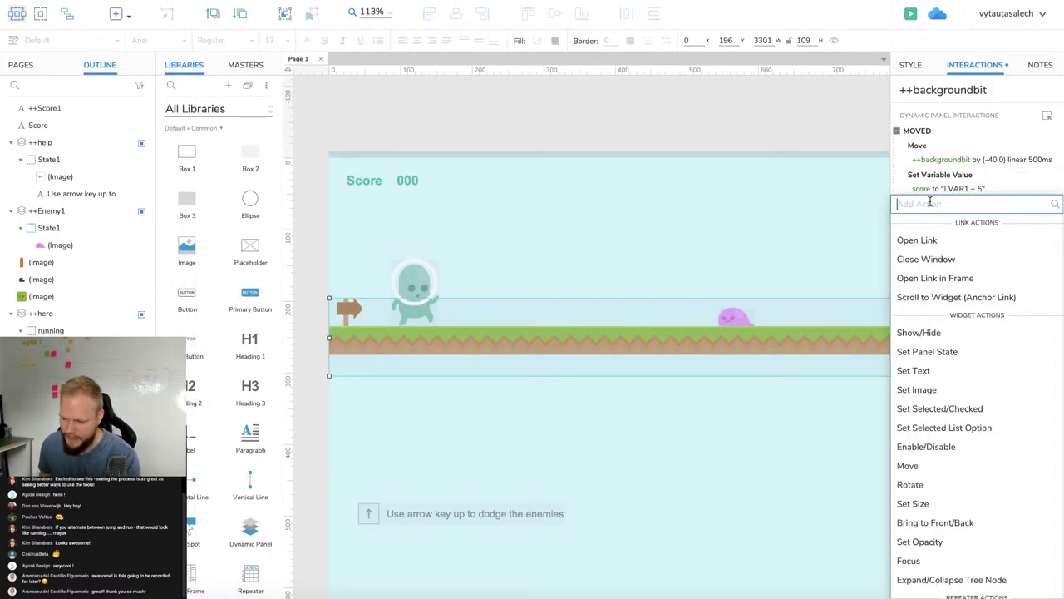
left_click(924, 372)
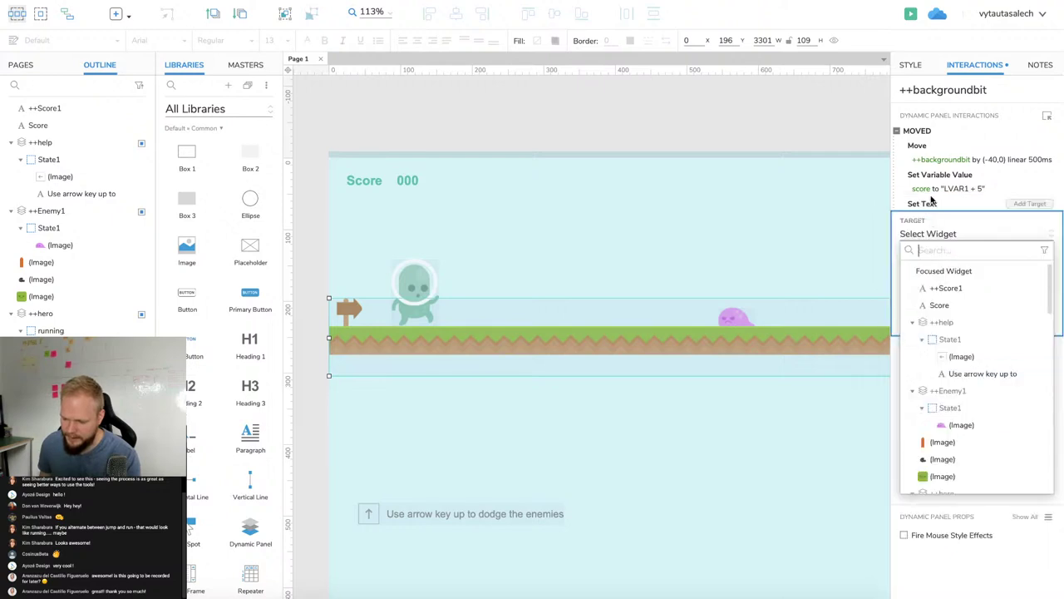
left_click(957, 290)
left_click(958, 284)
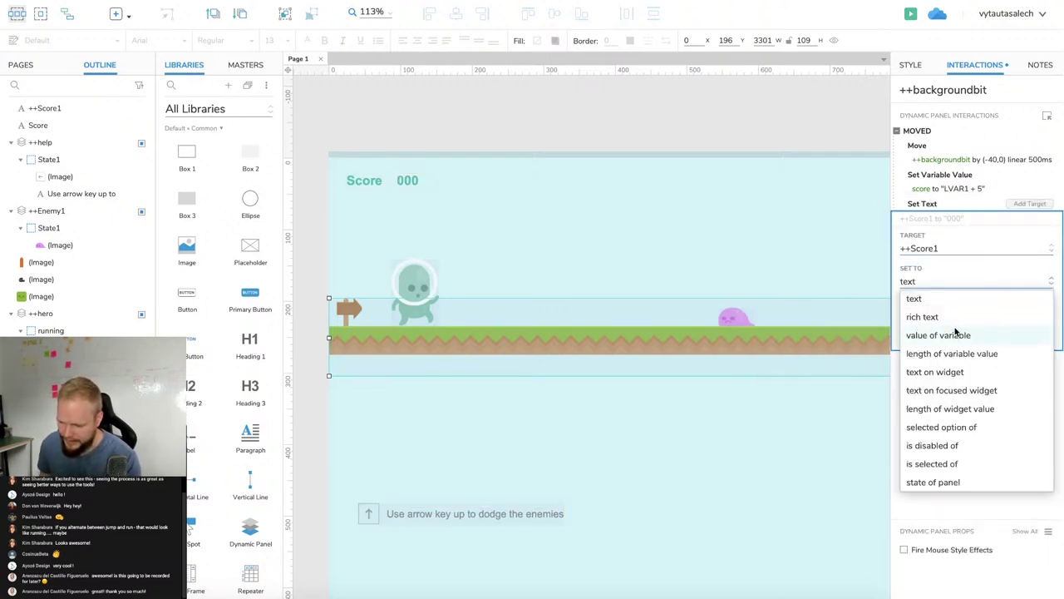
left_click(957, 334)
left_click(961, 314)
left_click(923, 349)
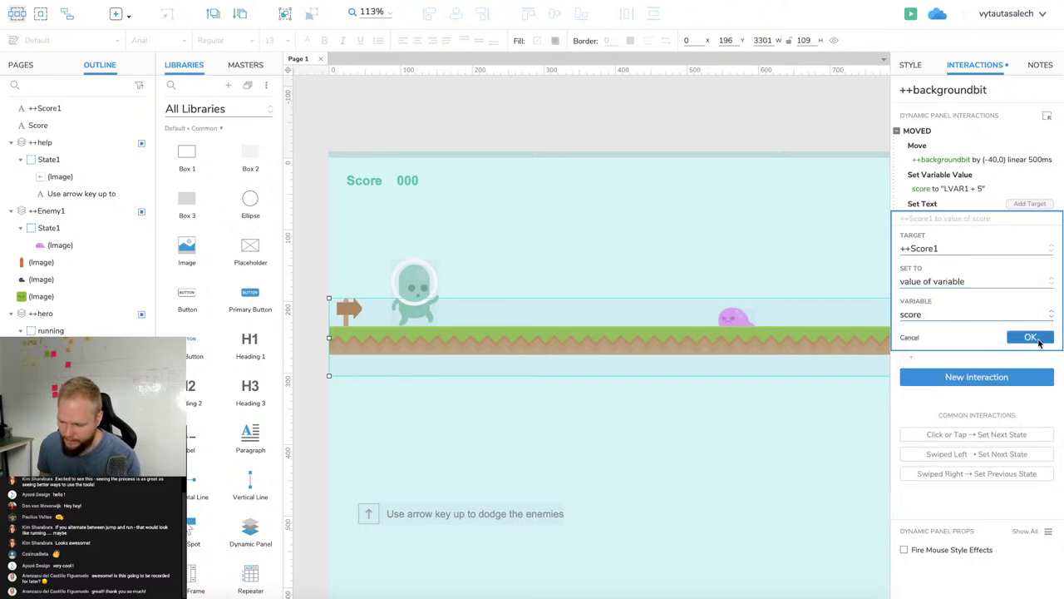
left_click(1031, 337)
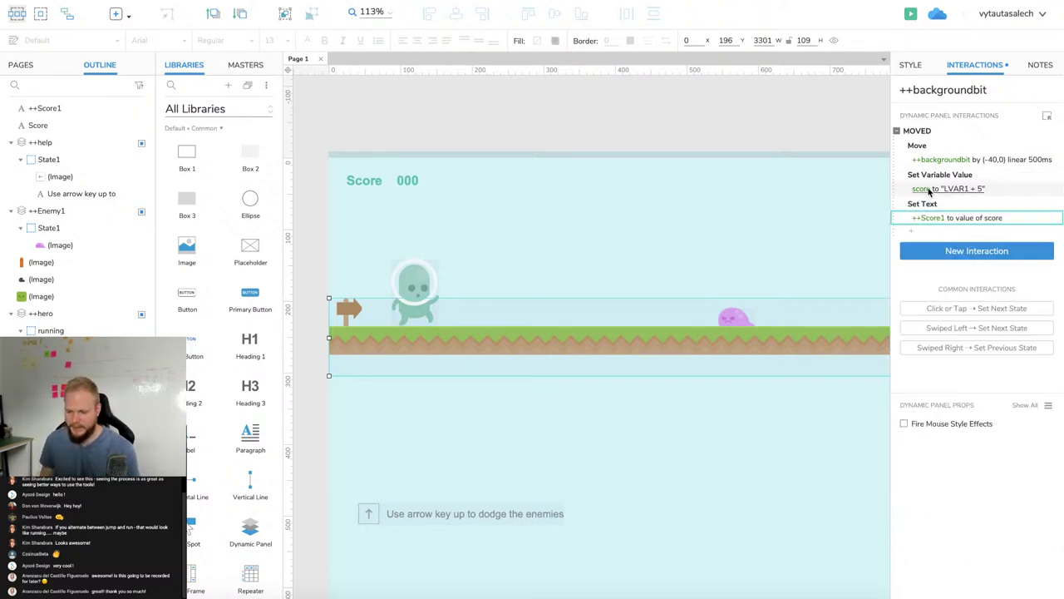
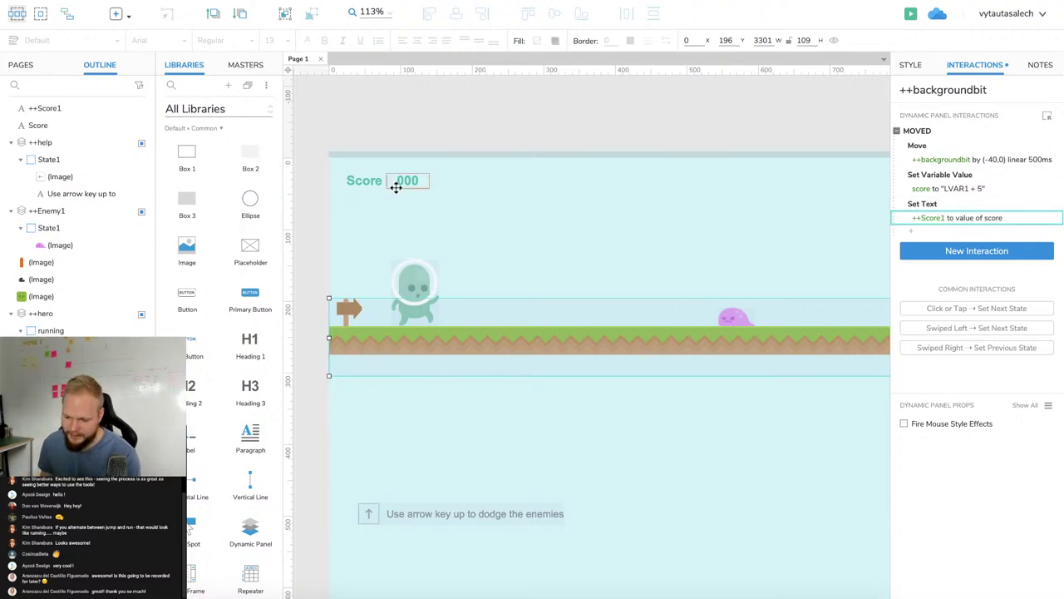
Preview the page in the browser, check how the score is displayed while the background moves, and close the preview.
left_click(697, 87)
left_click(911, 12)
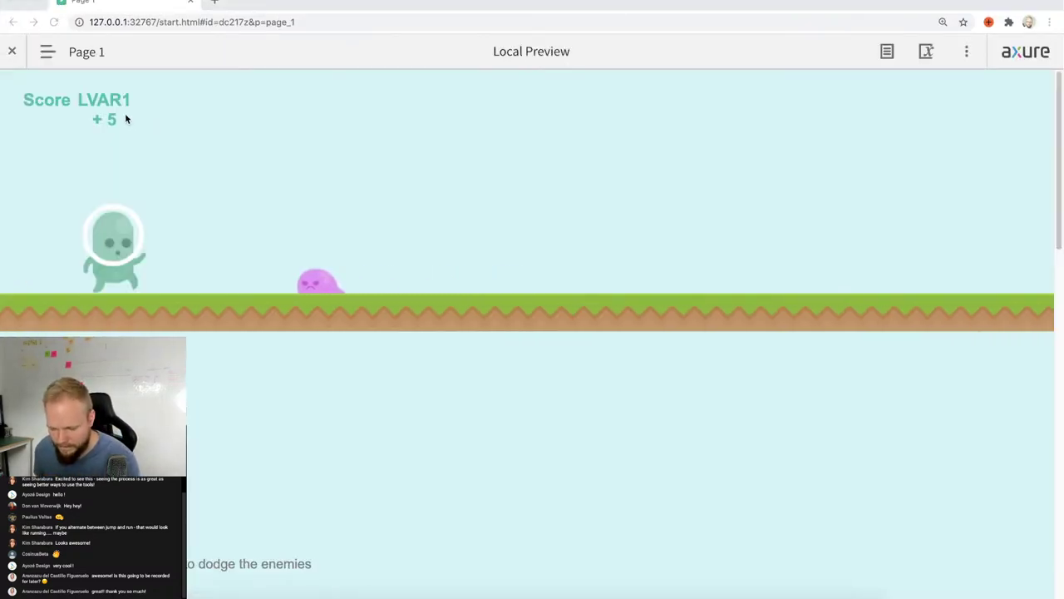
left_click(191, 5)
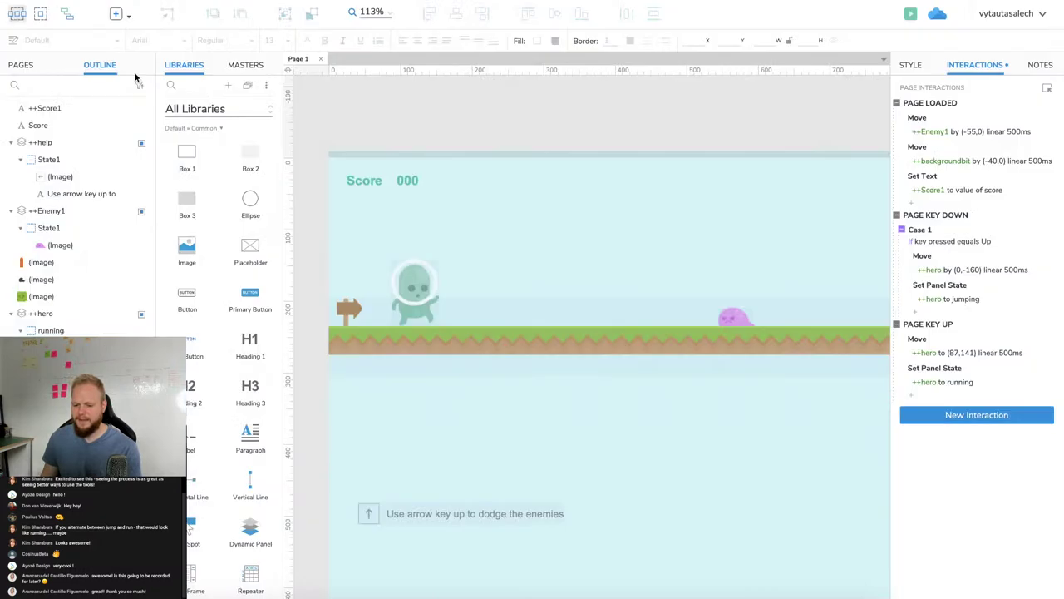
left_click(408, 181)
key("Escape")
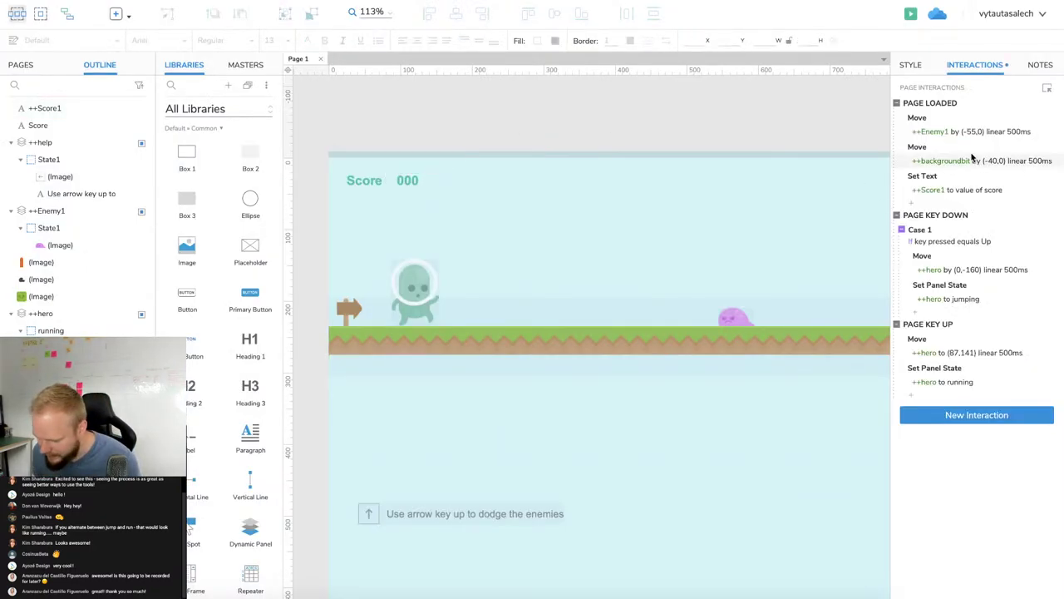
Change the score value expression in ++backgroundbit's Moved event to [[LVAR1]] + 5 and check the score in a browser preview.
left_click(798, 323)
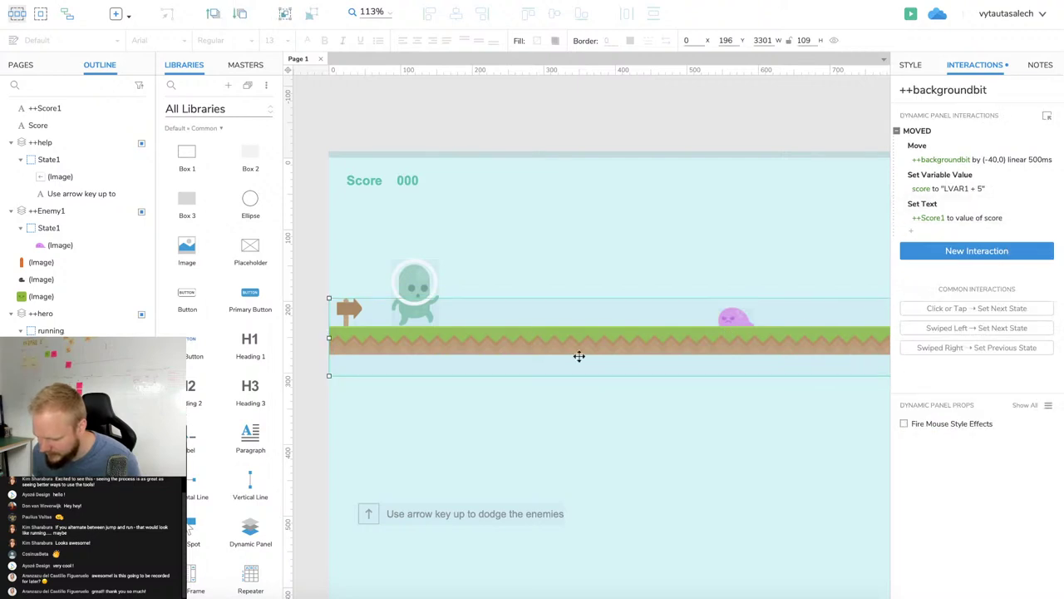
left_click(960, 188)
left_click(1046, 287)
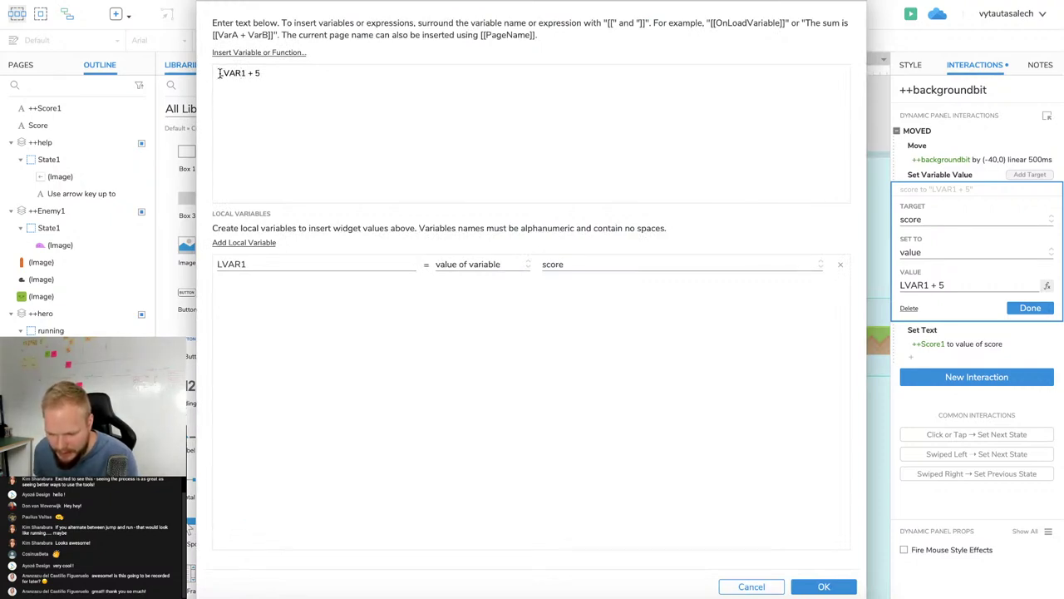
type("[[")
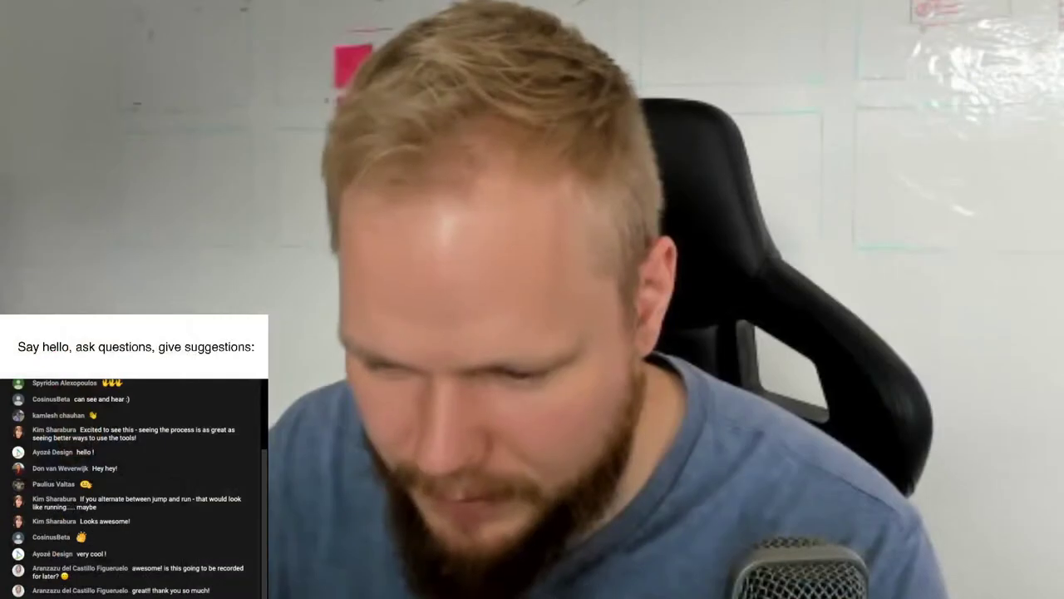
type("]]")
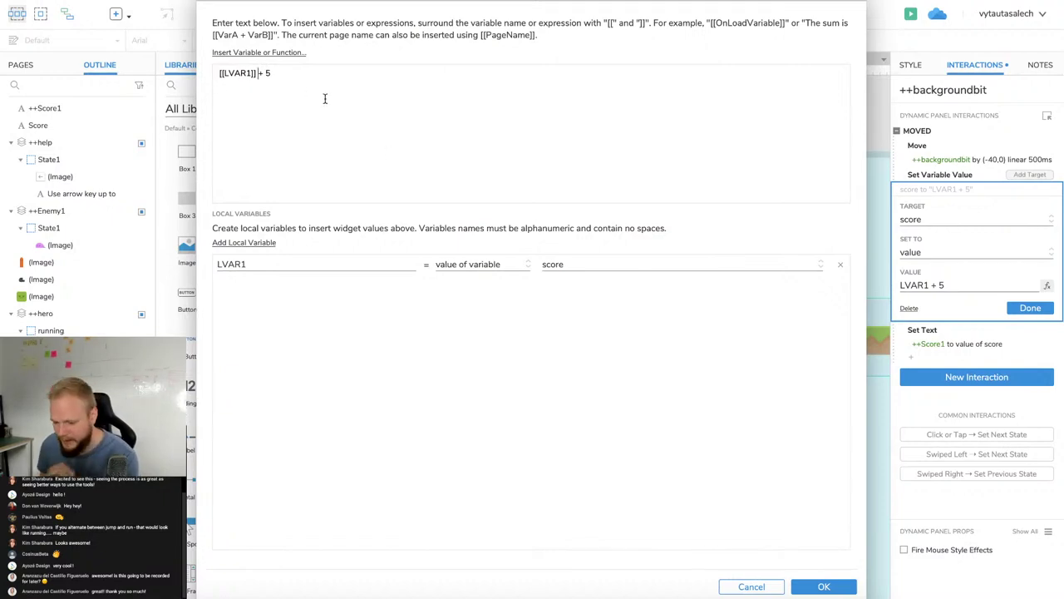
left_click(824, 588)
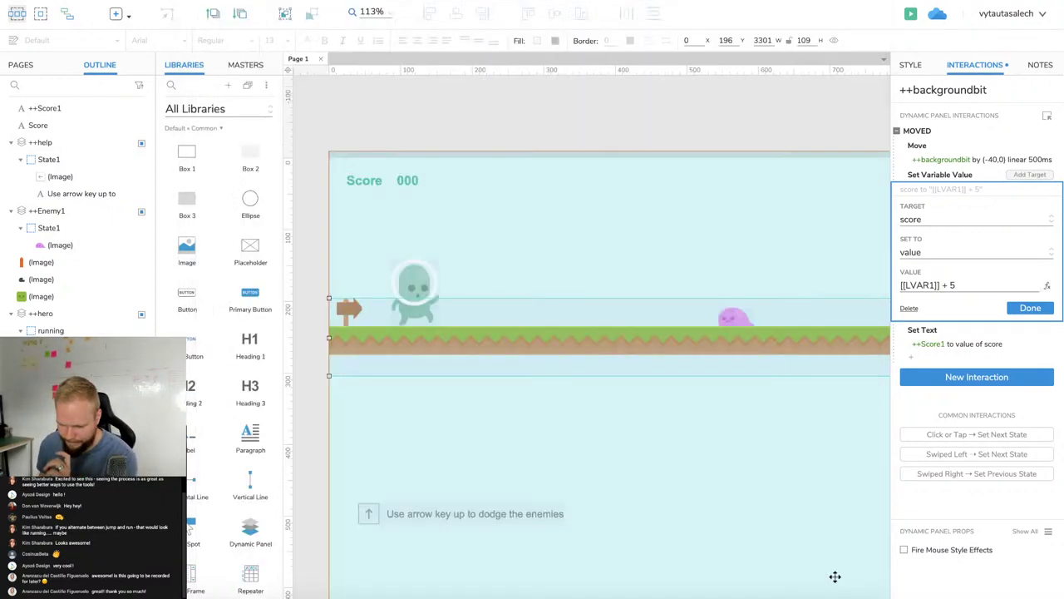
left_click(910, 15)
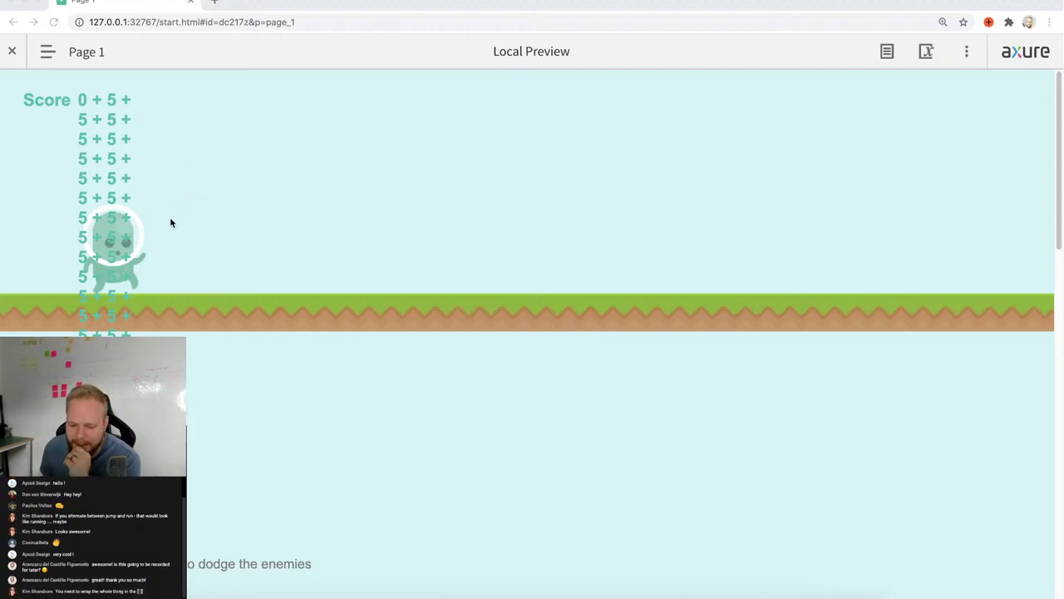
left_click(192, 7)
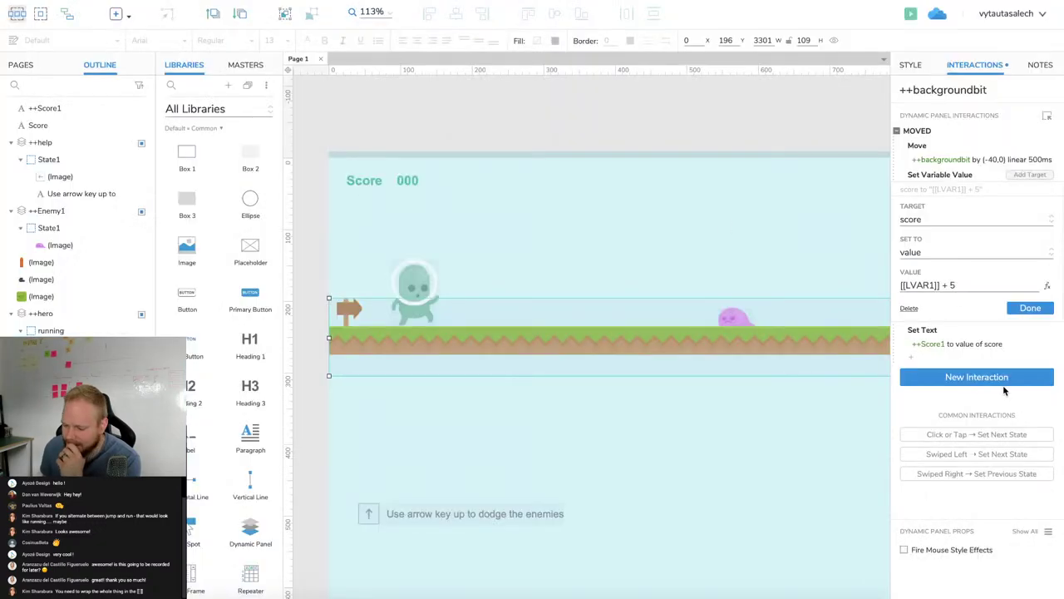
Change the score variable's value to [[LVAR1+5]] so the whole expression is wrapped in double brackets.
left_click(969, 282)
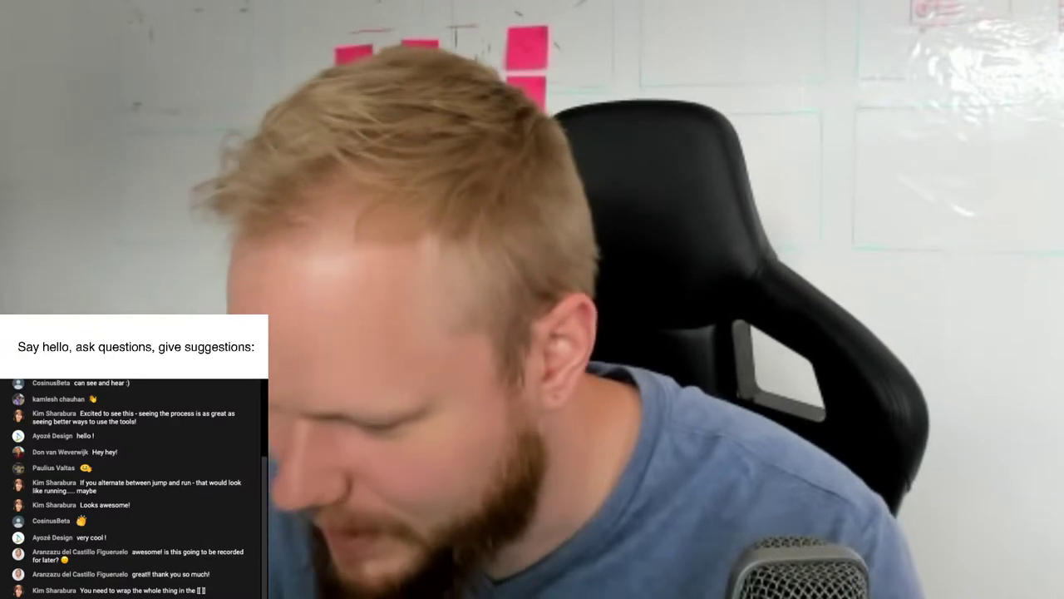
key("BackSpace")
key("BackSpace")
key("BackSpace")
key("BackSpace")
type("+5")
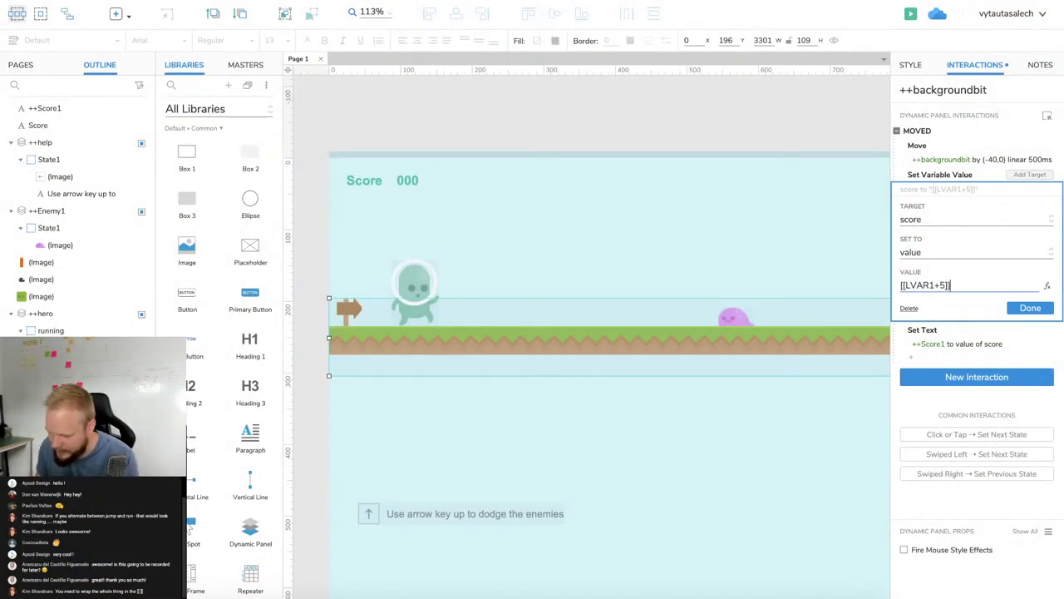
left_click(1030, 310)
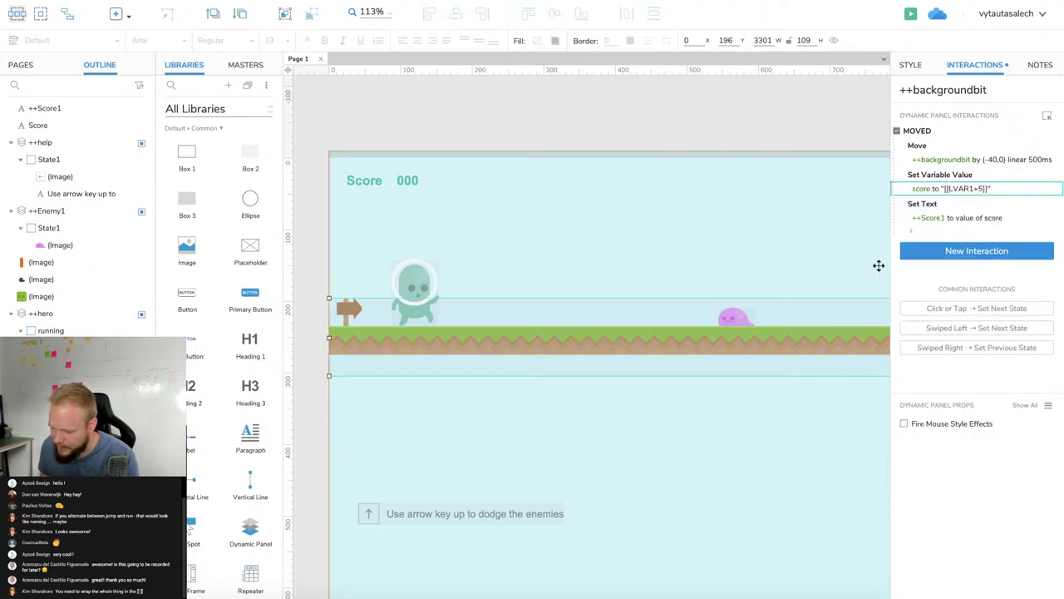
Preview the page in the browser, check the score counting and the hero's jump, and close the preview.
left_click(910, 13)
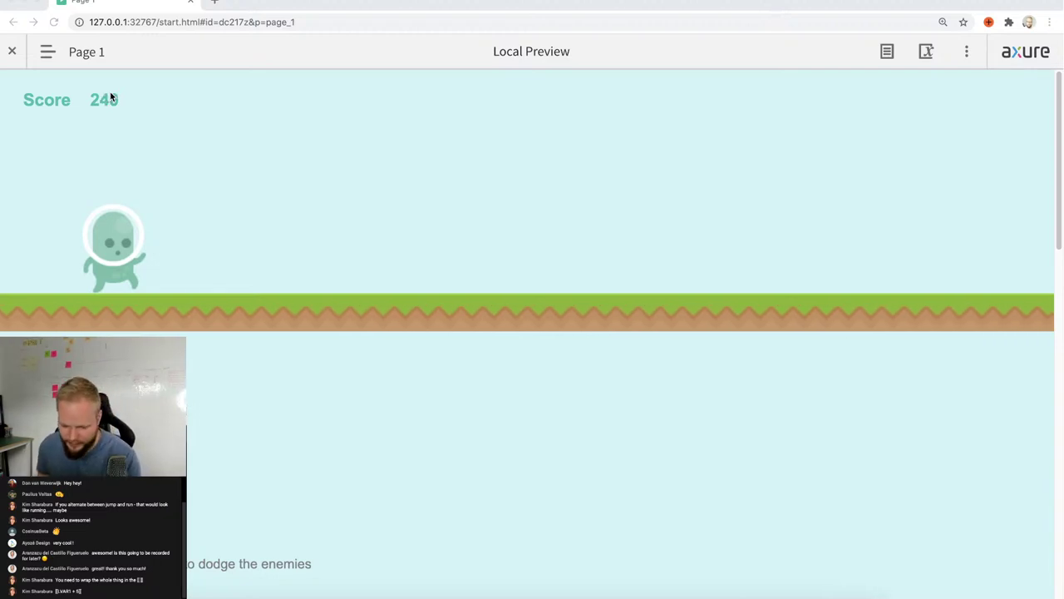
left_click(114, 173)
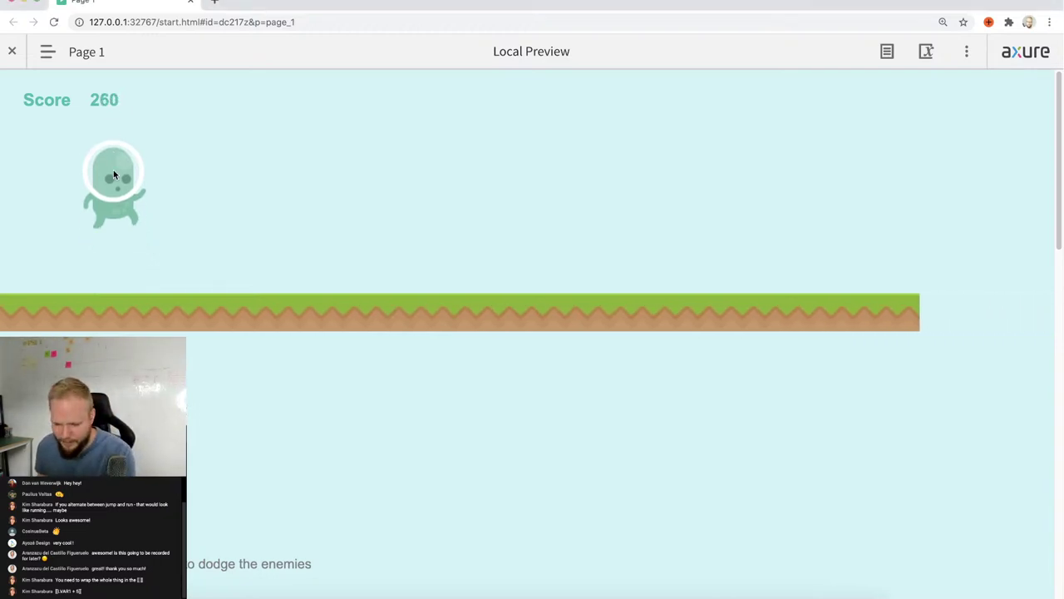
left_click(189, 3)
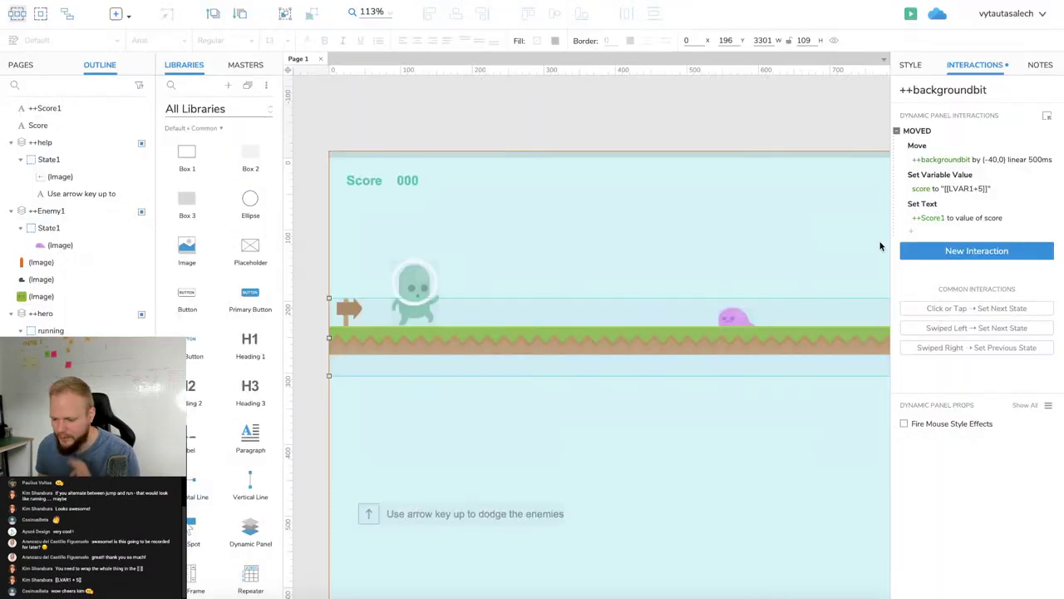
left_click(638, 128)
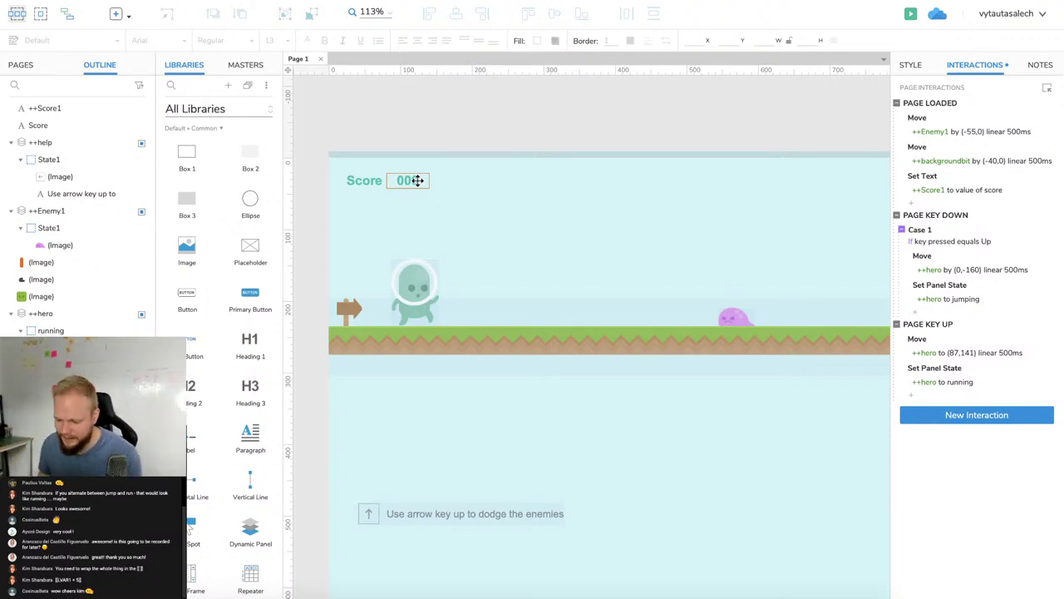
Duplicate the ++Score1 text beside the original at about X 140, Y 22, and clear the copy's text.
left_click(723, 311)
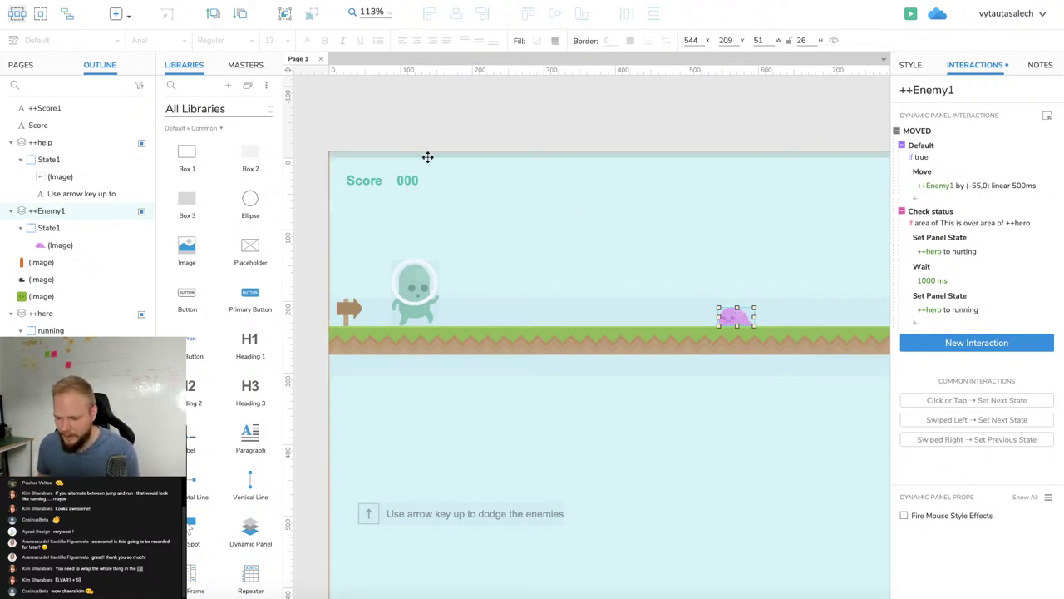
left_click(408, 181)
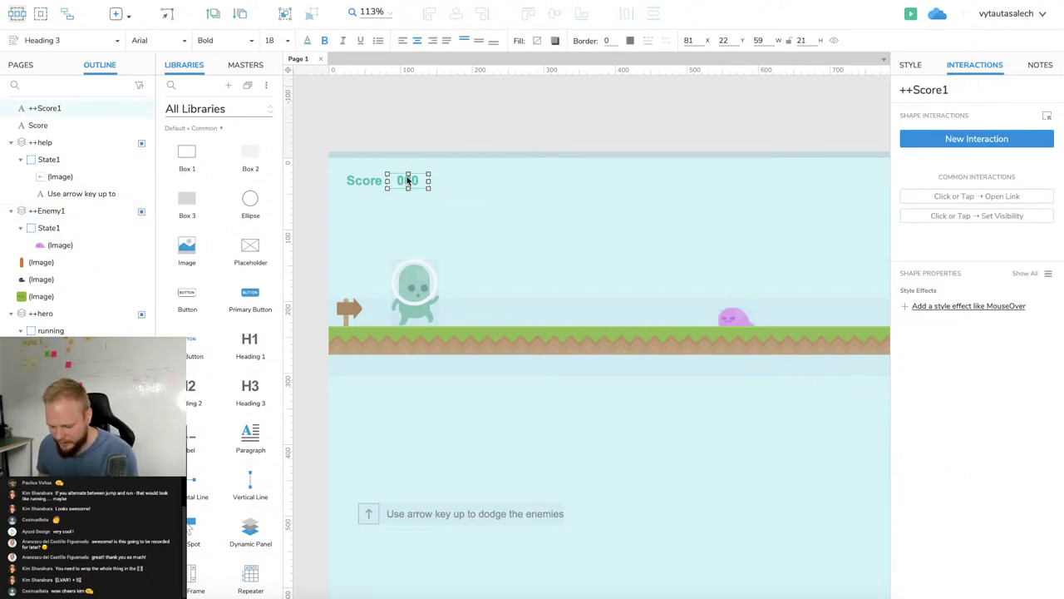
left_click_drag(407, 180, 450, 181)
double_click(449, 185)
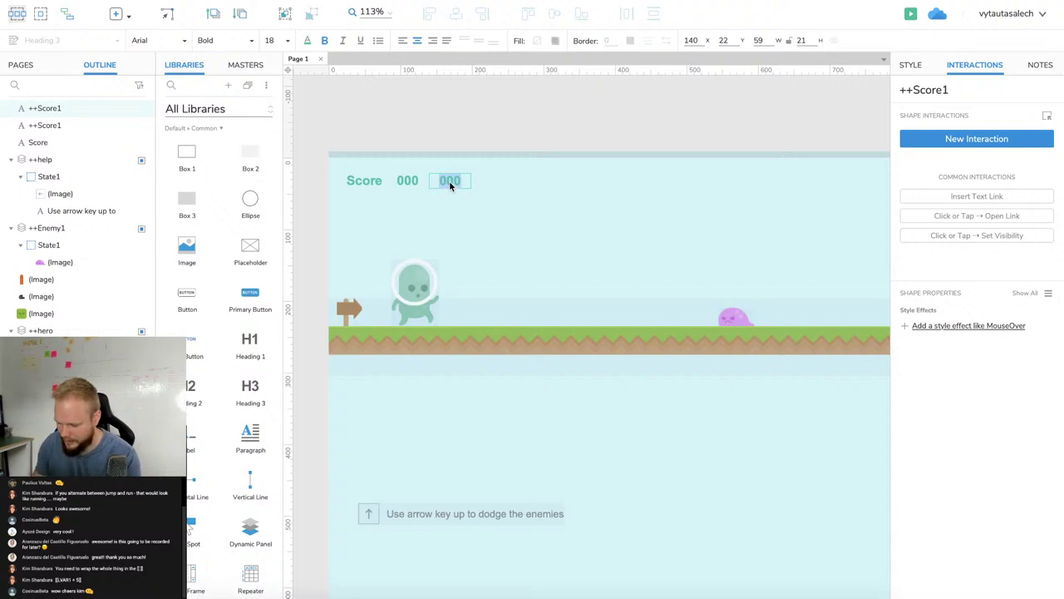
key("BackSpace")
left_click(475, 132)
left_click(463, 183)
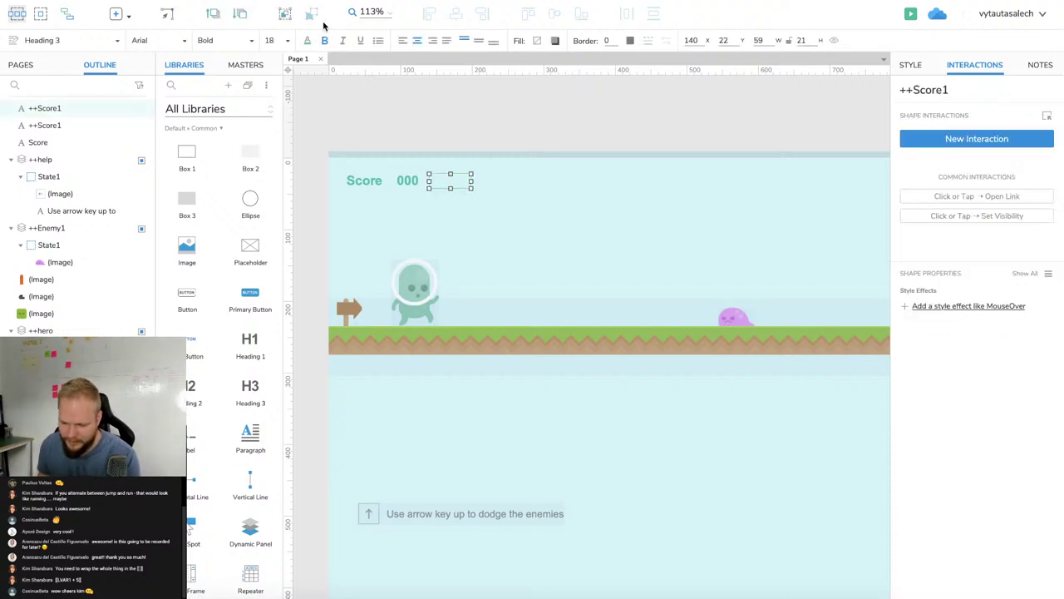
Set the text color of the empty ++Score1 copy to black (#000000).
left_click(307, 40)
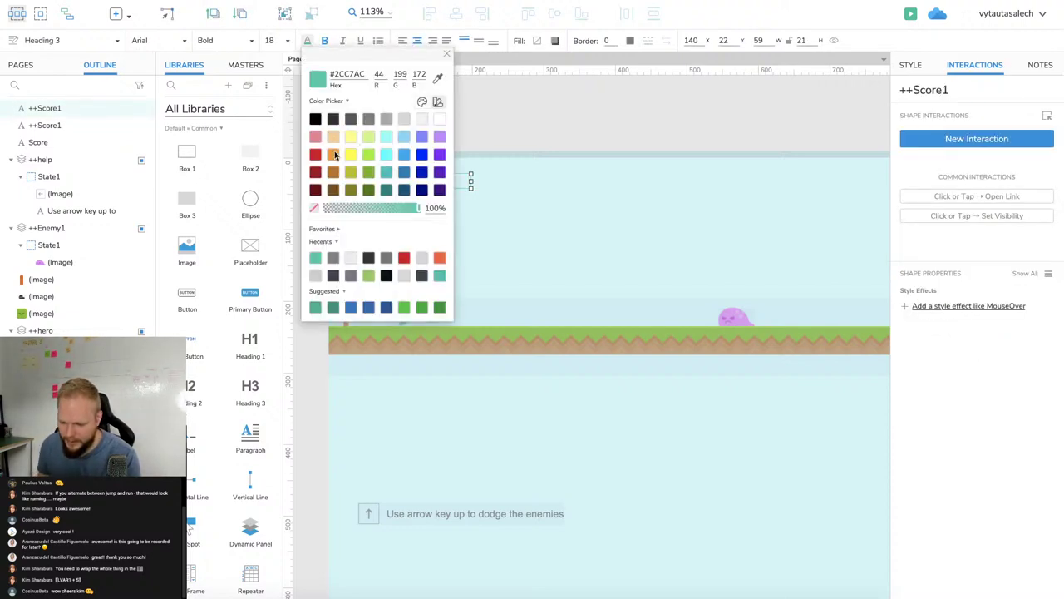
left_click(316, 119)
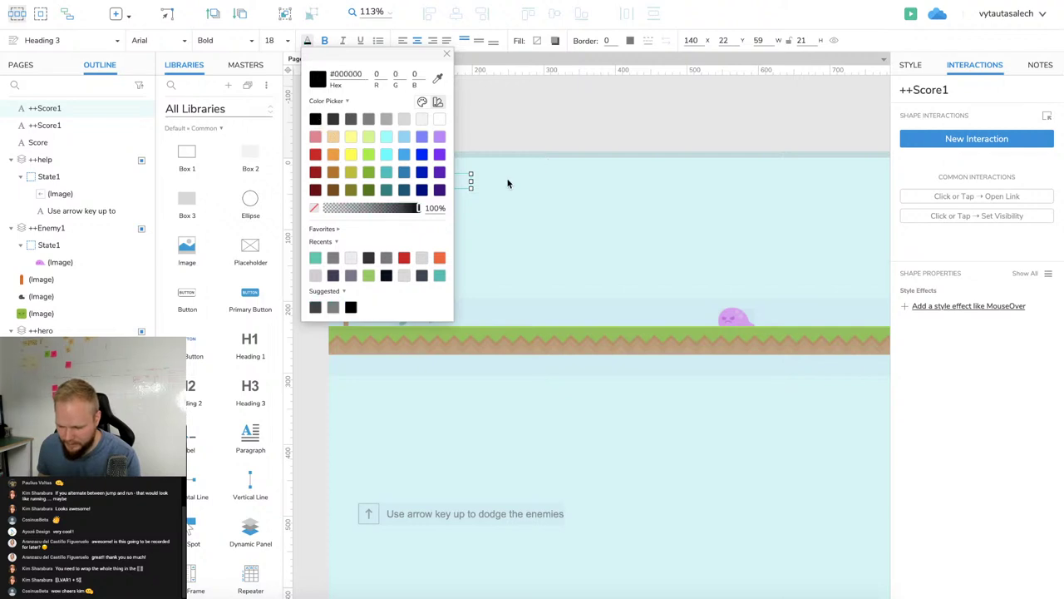
left_click(522, 133)
left_click(462, 181)
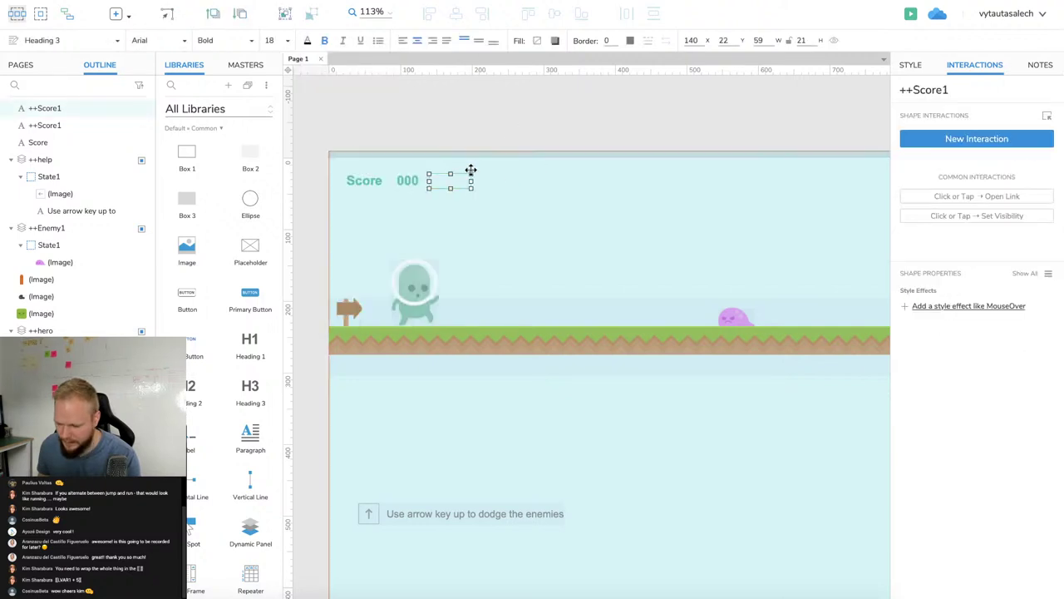
left_click(479, 123)
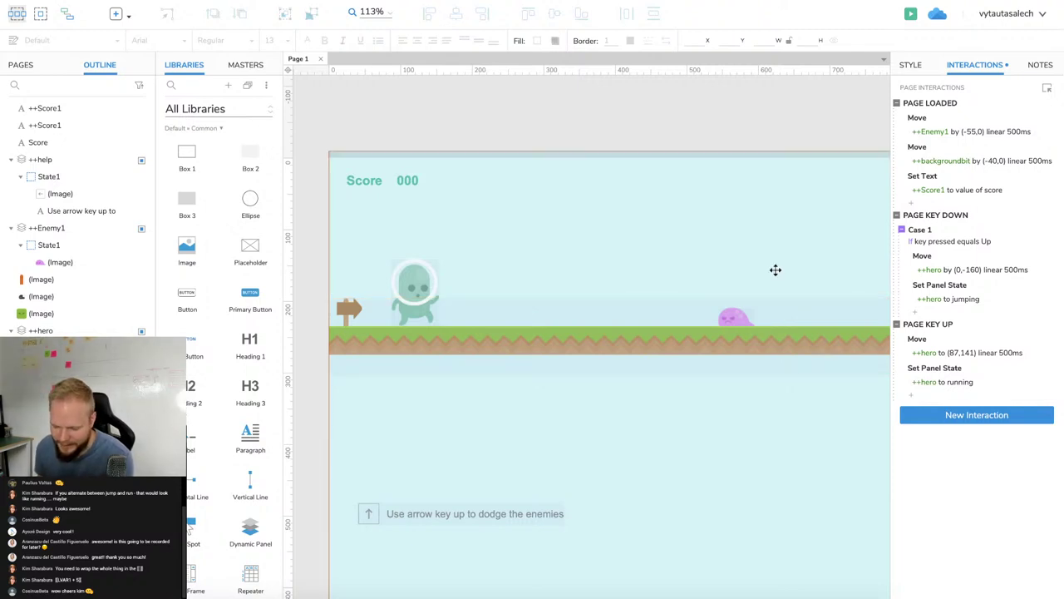
Add a Set Variable Value action to the Check status case of ++Enemy1 that sets score to 0.
left_click(418, 281)
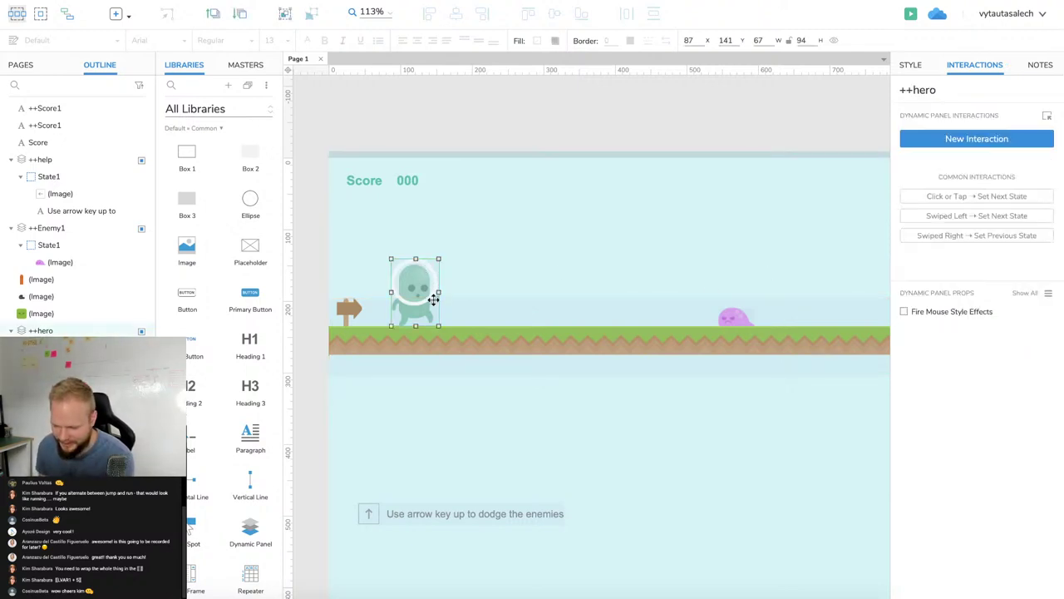
left_click(733, 310)
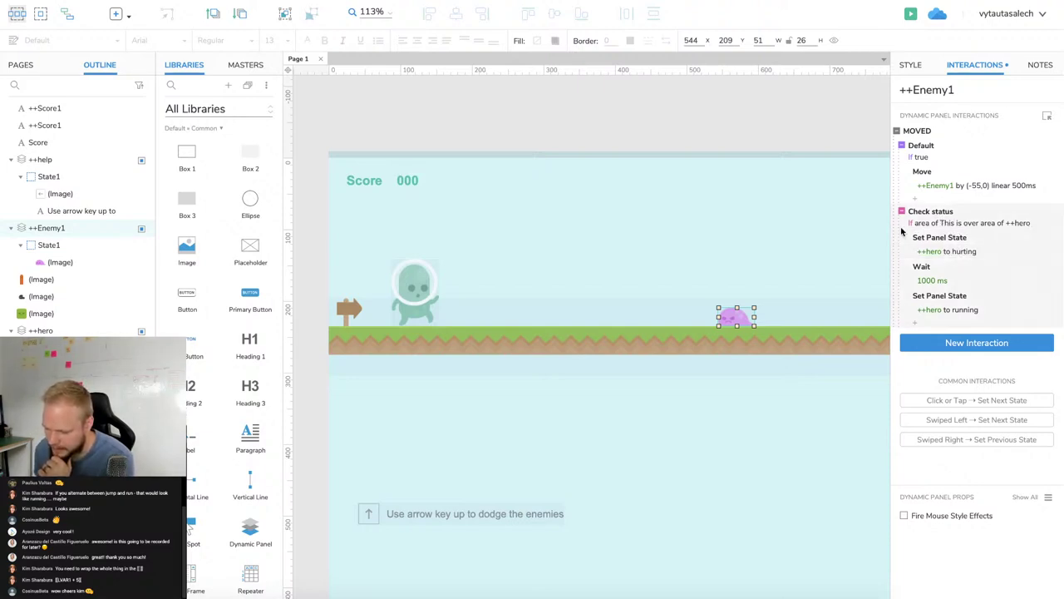
left_click(735, 315)
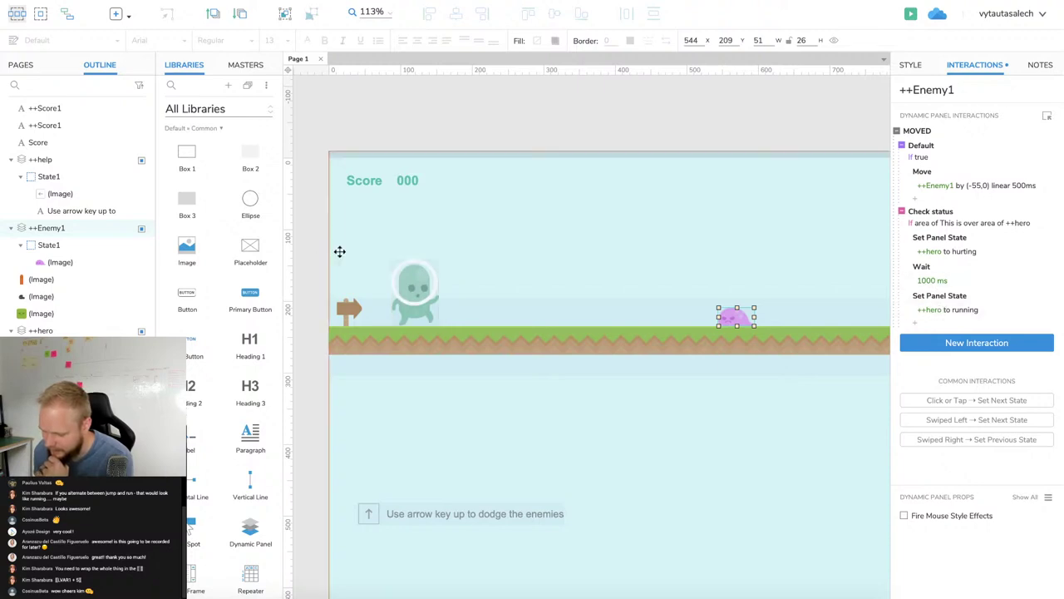
left_click(946, 273)
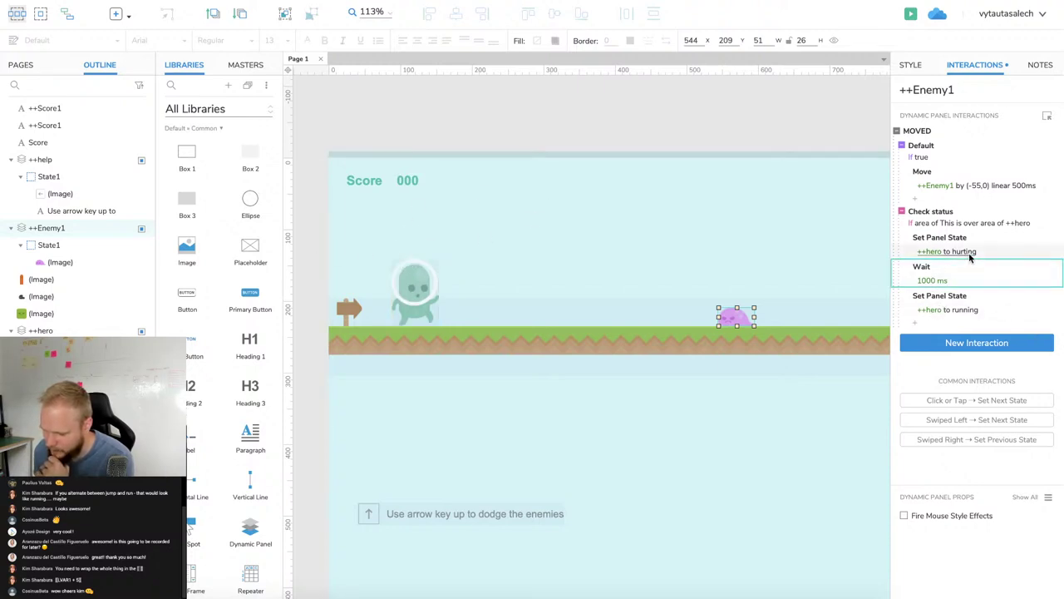
left_click(967, 250)
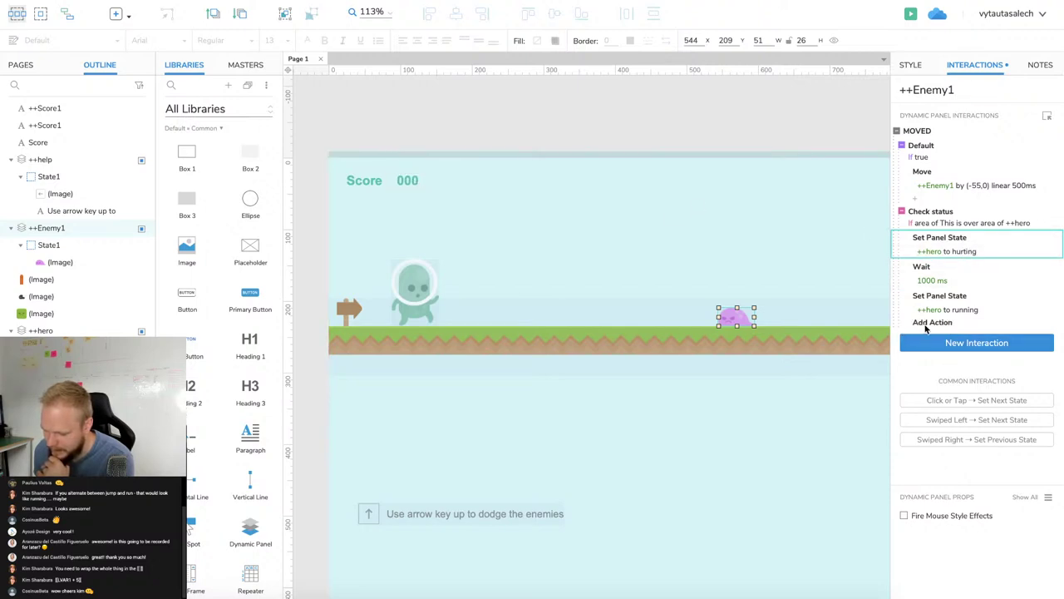
left_click(925, 328)
scroll(945, 483, "down", 2)
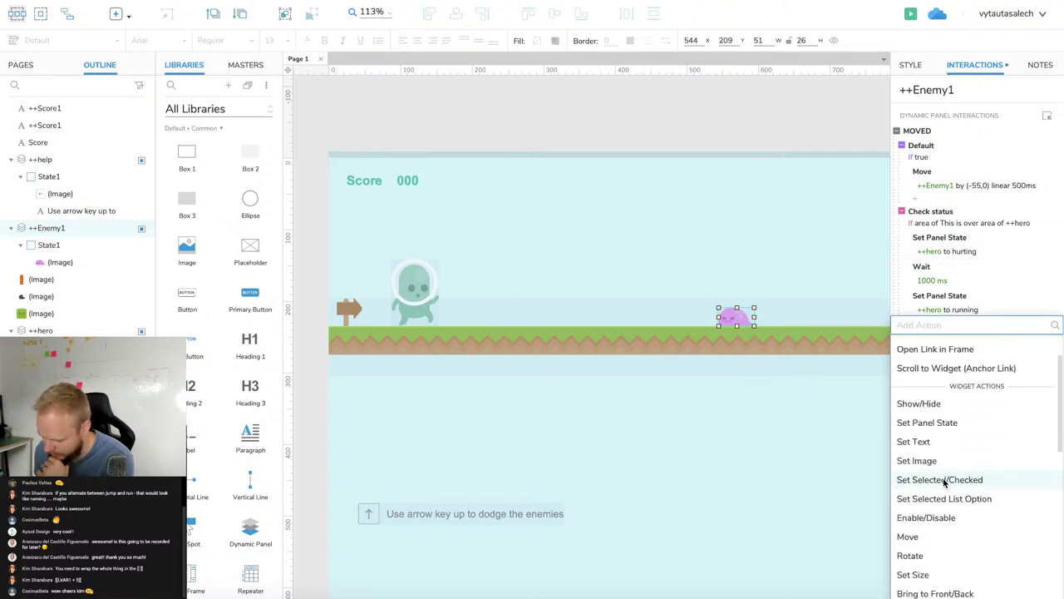
scroll(948, 489, "down", 3)
scroll(959, 496, "down", 5)
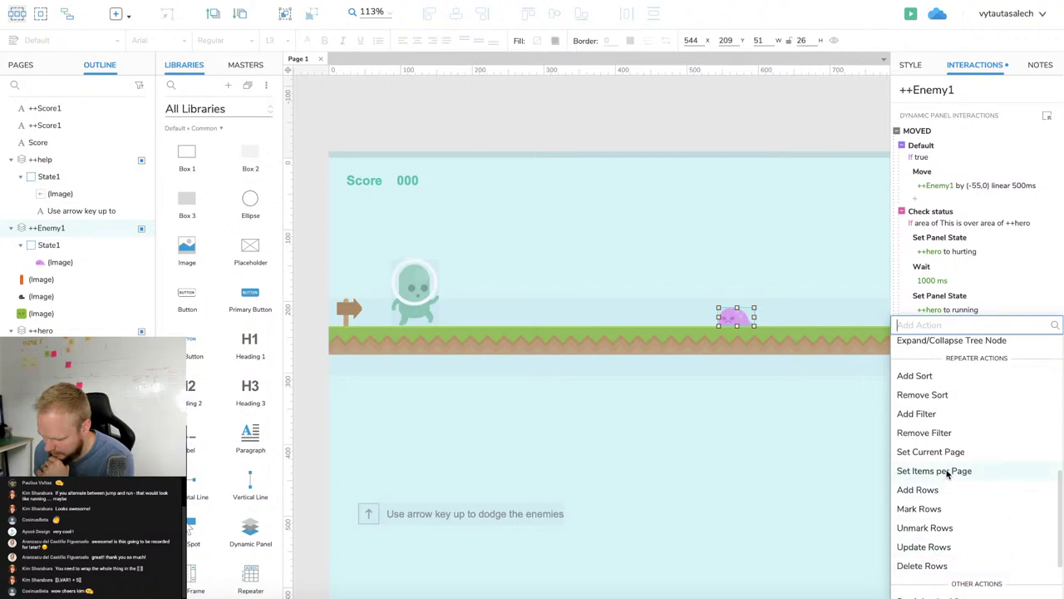
scroll(947, 474, "up", 8)
scroll(933, 459, "up", 2)
scroll(935, 478, "down", 10)
scroll(940, 502, "down", 3)
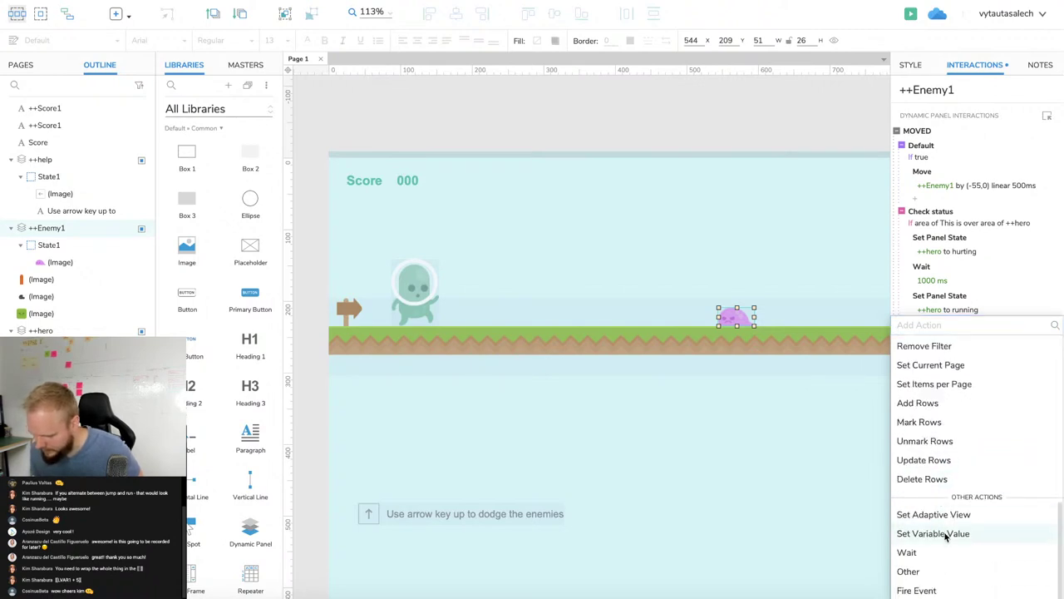
left_click(933, 533)
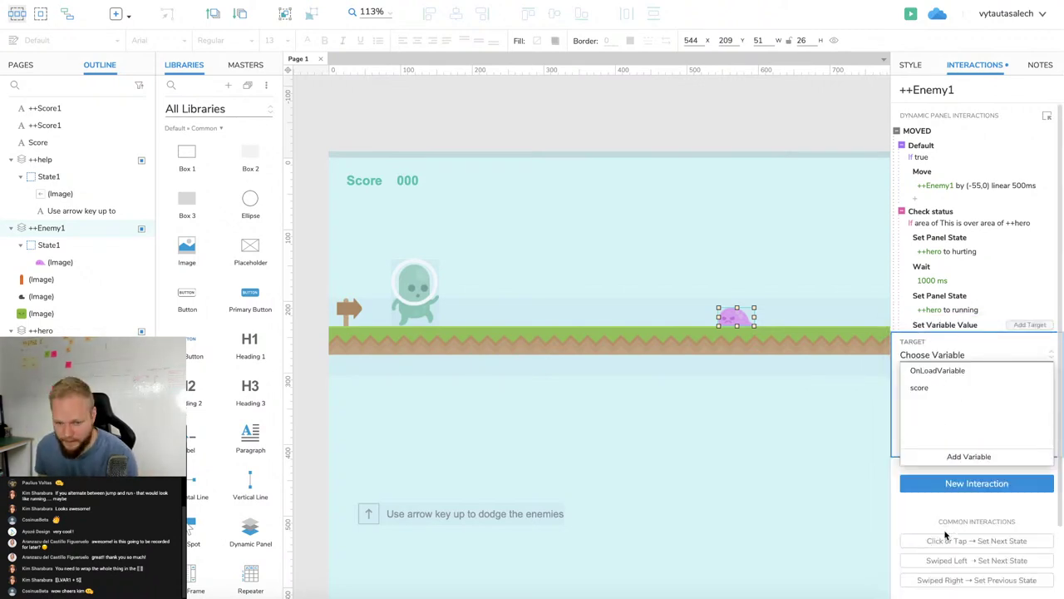
left_click(920, 388)
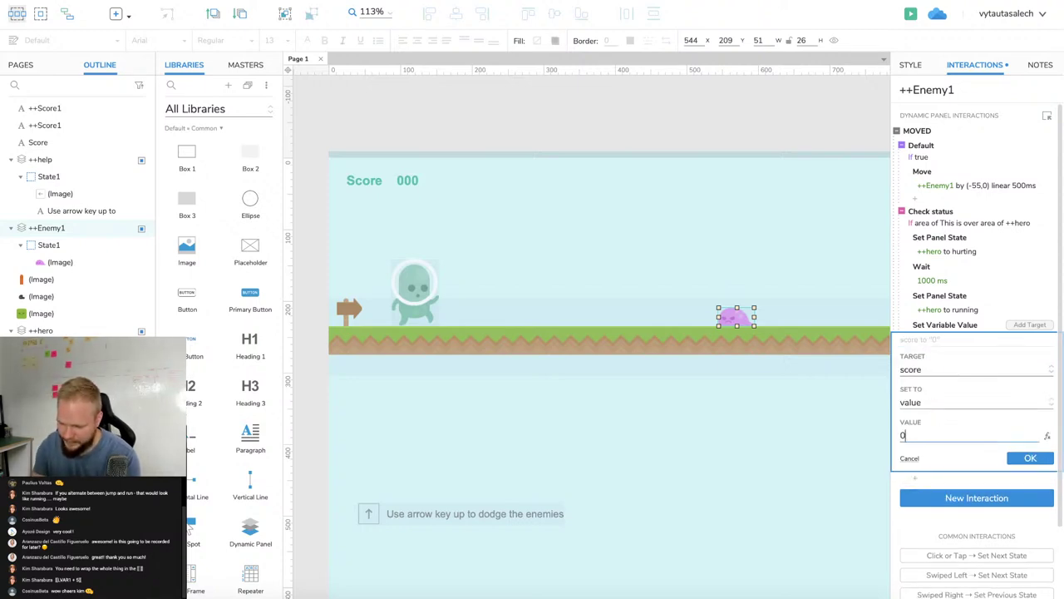
left_click(1030, 459)
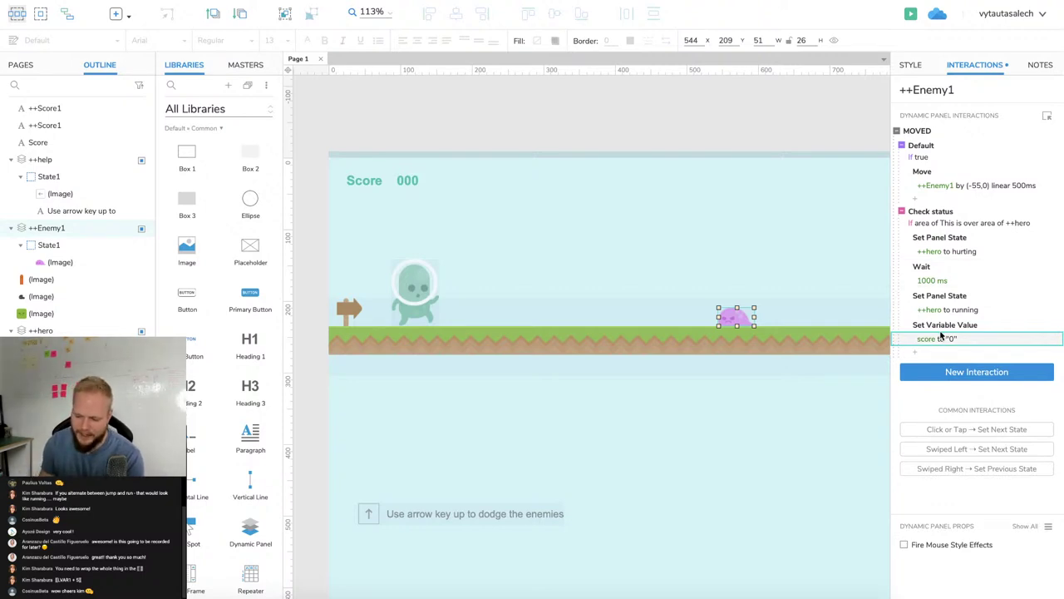
Preview the page in the browser to check the score reset on an enemy hit, and close the preview.
left_click(912, 17)
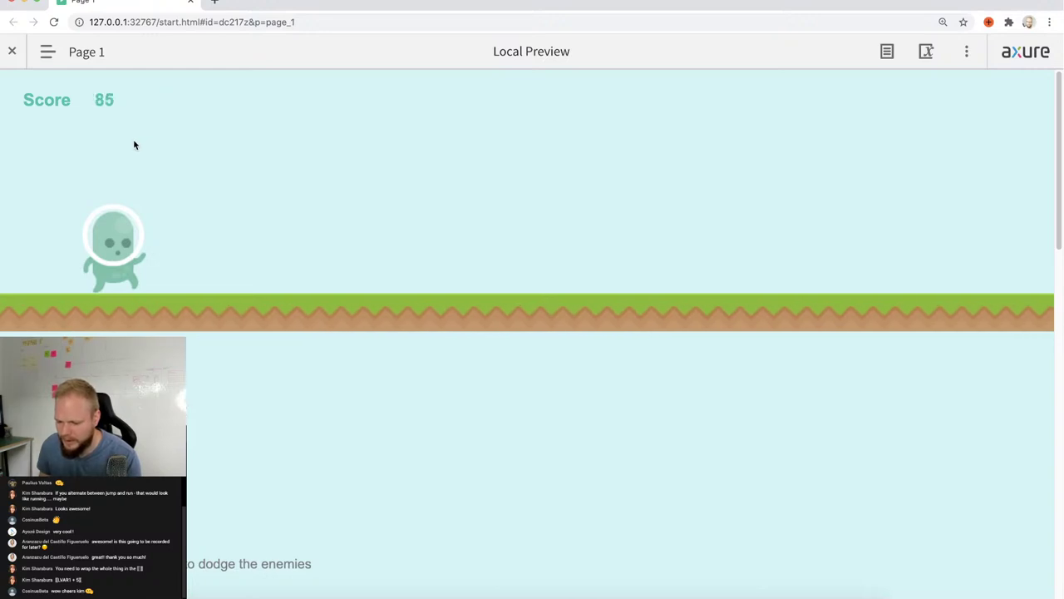
left_click(190, 3)
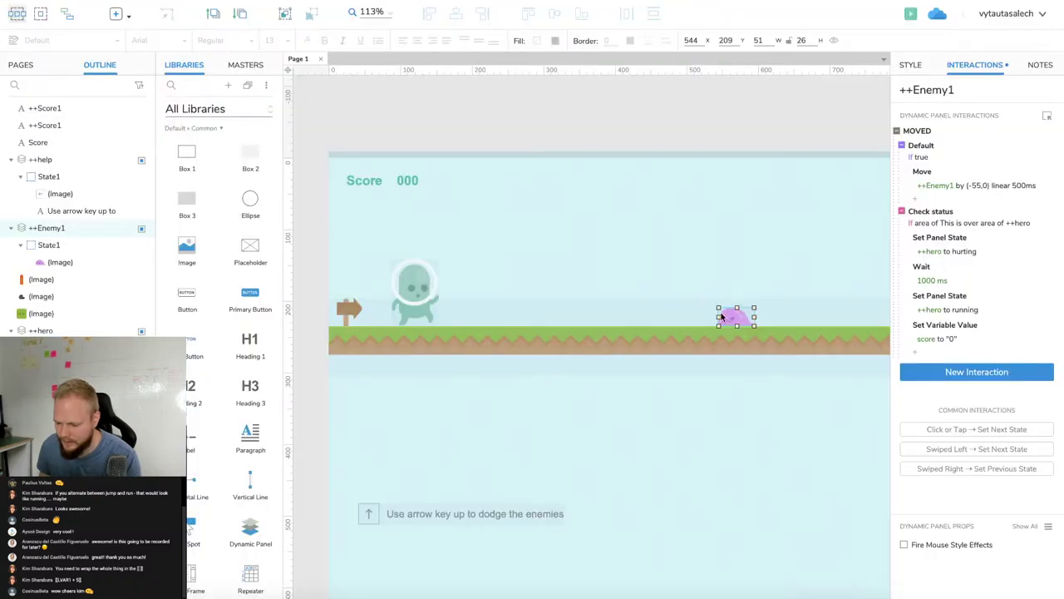
left_click(716, 122)
In ++Enemy1's Check status case, move the score reset before the hero's running state and add a Set Text action setting ++Score1 to 000.
left_click(733, 316)
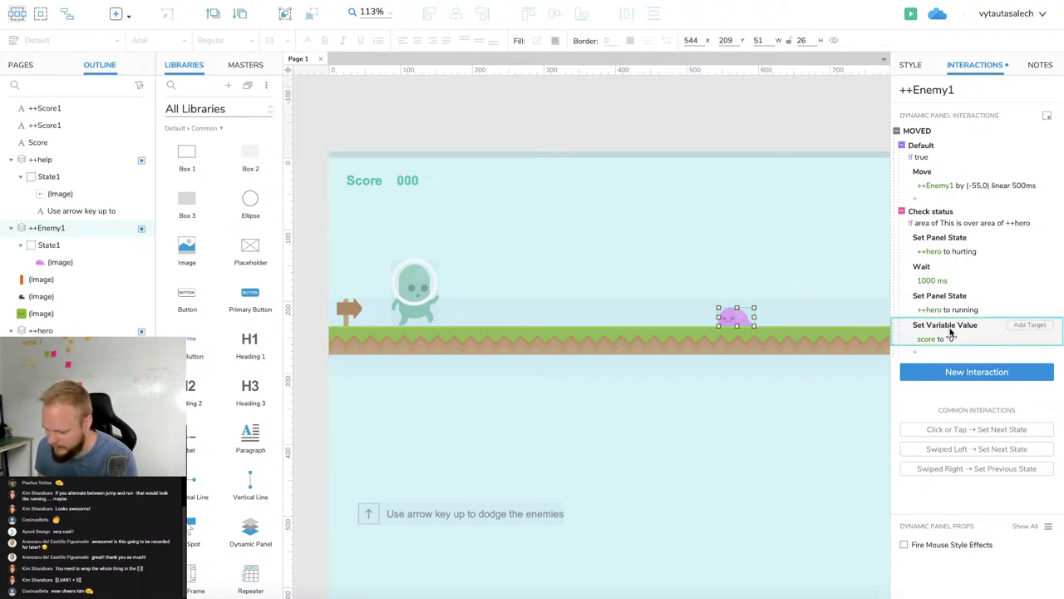
left_click_drag(955, 328, 950, 293)
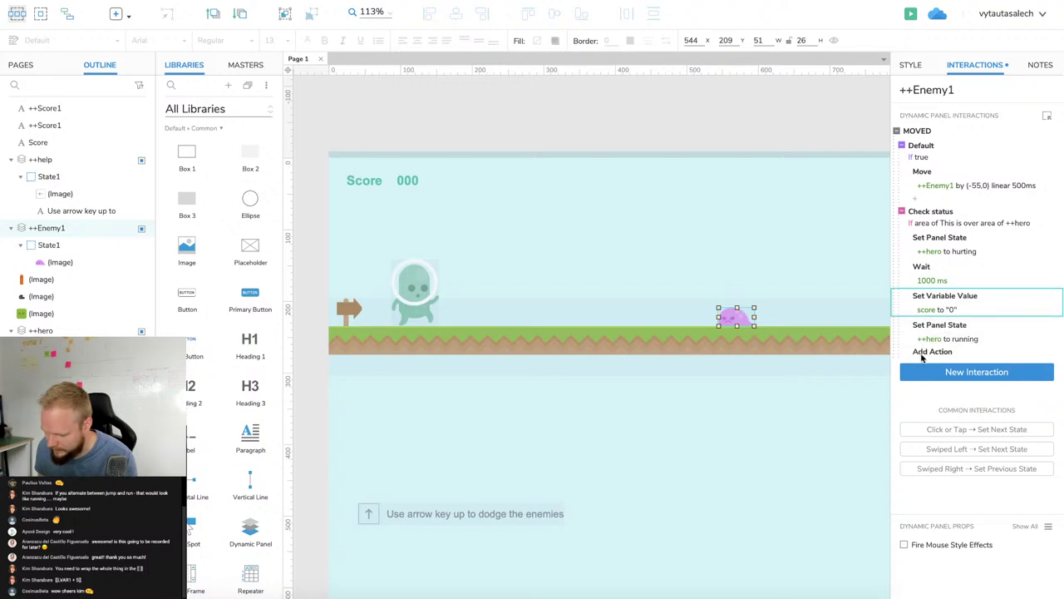
left_click(923, 352)
left_click(936, 584)
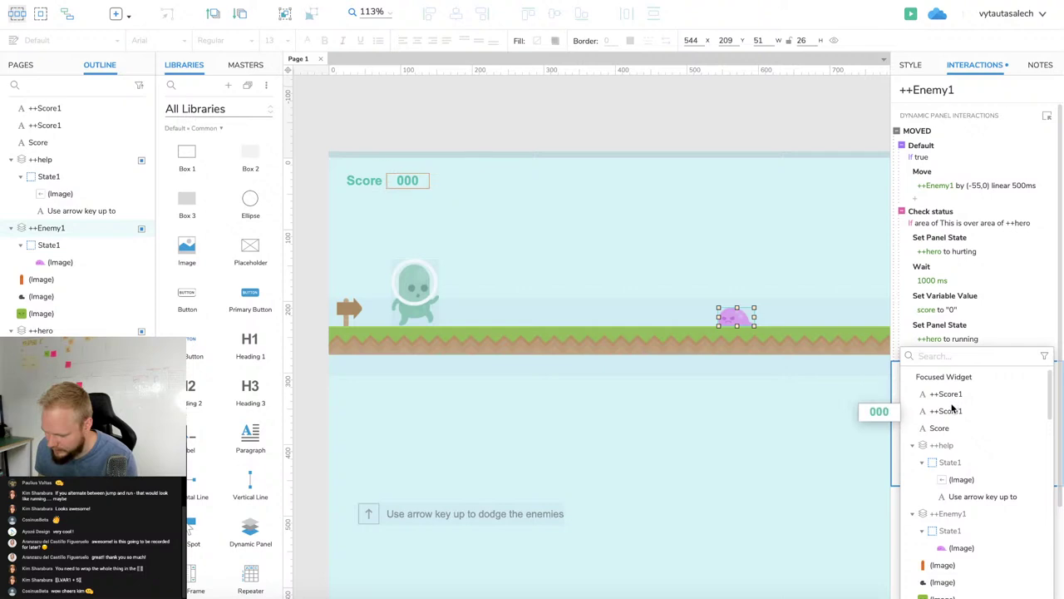
left_click(953, 407)
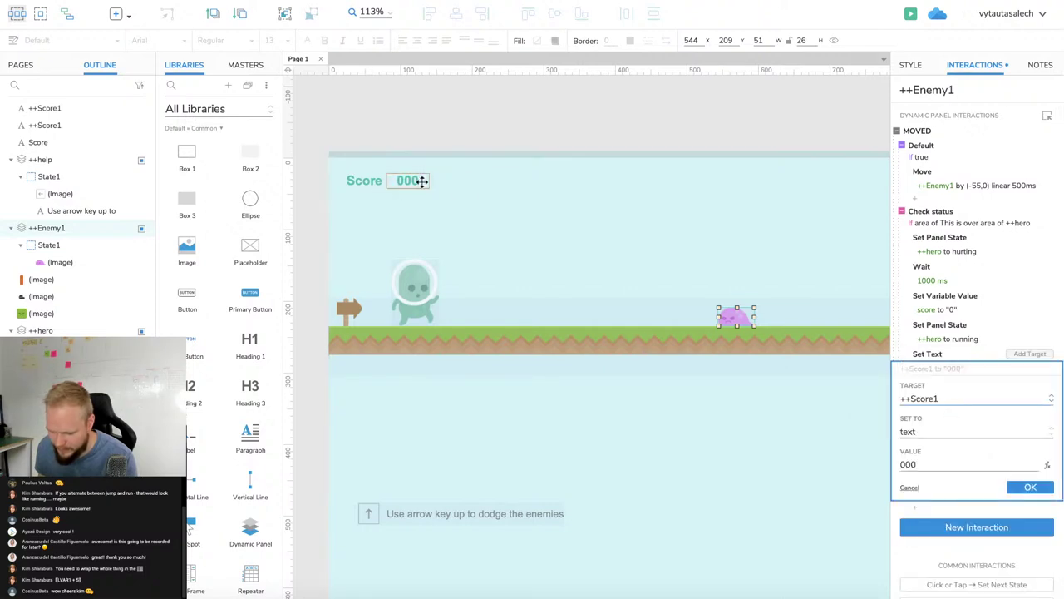
Rename the empty text beside the 000 score as ++Score2-Highscore.
left_click(443, 182)
left_click(444, 181)
left_click(965, 89)
key("BackSpace")
type("2-Highschor")
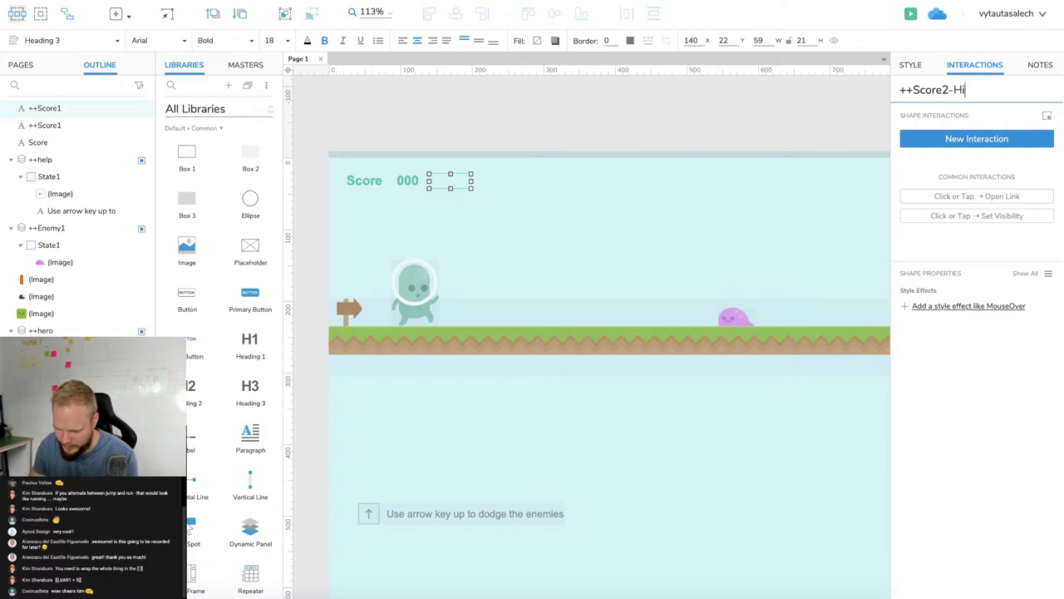
key("BackSpace")
key("BackSpace")
type("ore")
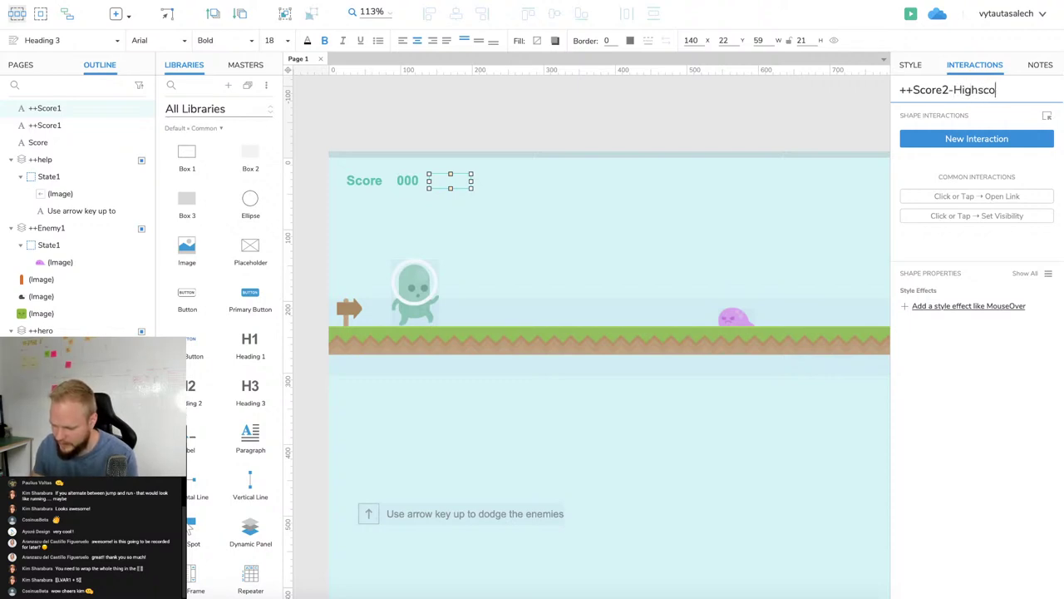
key("Return")
Change ++Enemy1's Set Text action so ++Score1 takes the value of variable score, and move it before the hero's running state.
left_click(618, 124)
left_click(407, 181)
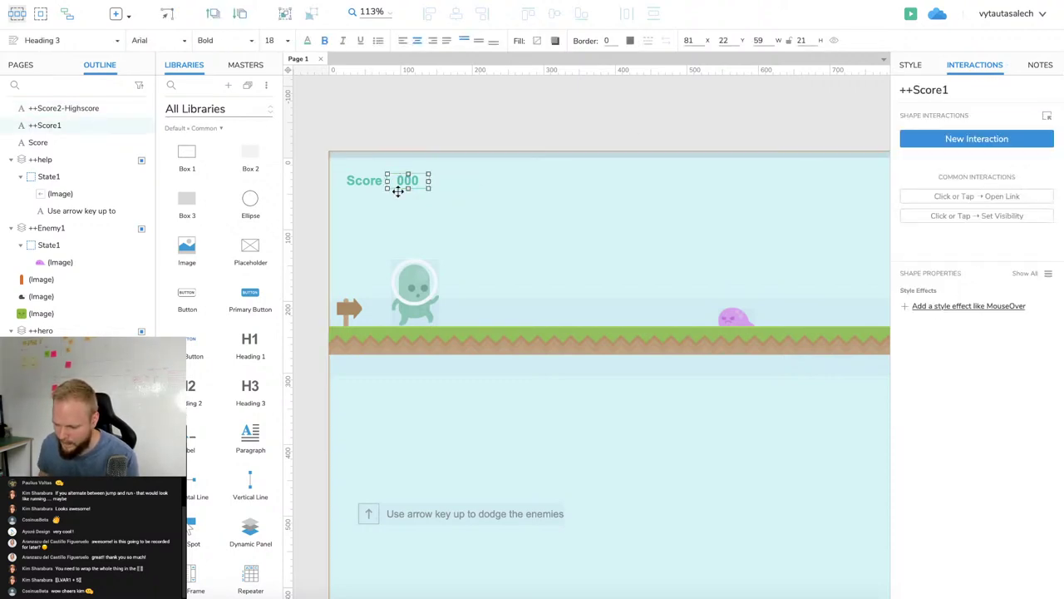
left_click(456, 125)
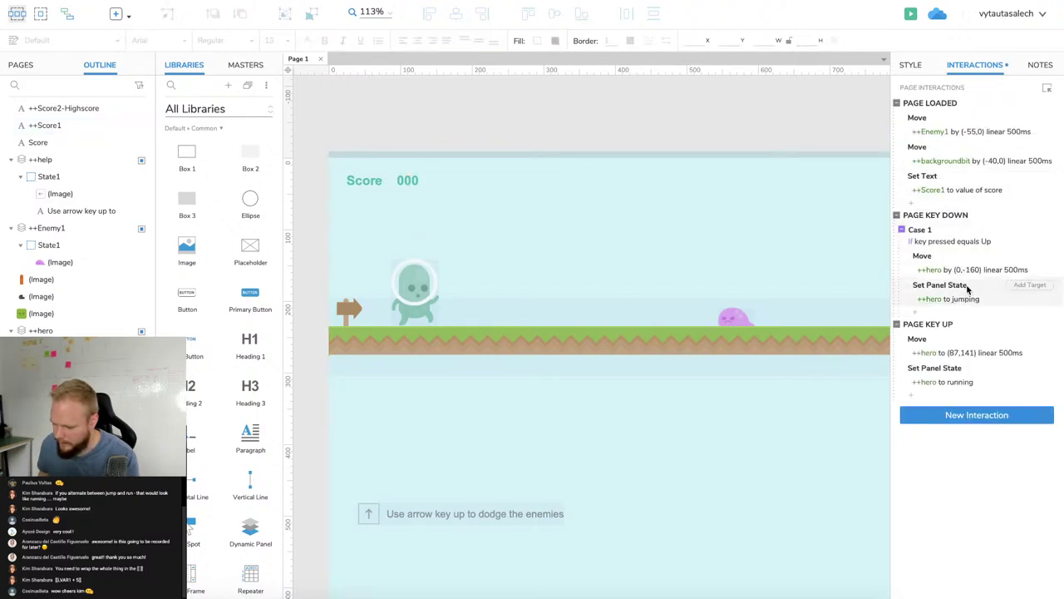
left_click(726, 317)
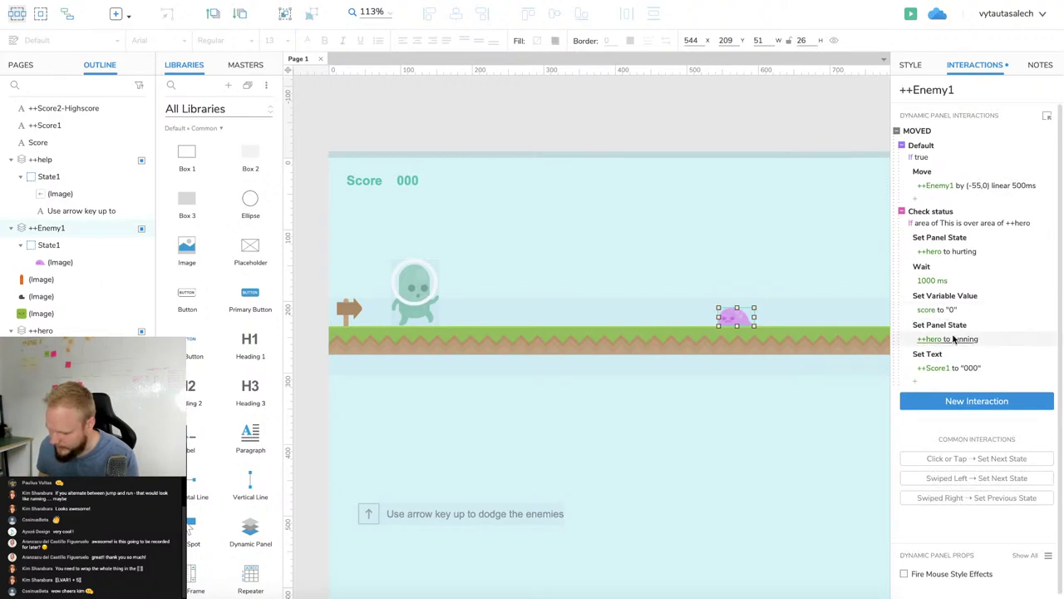
left_click(956, 368)
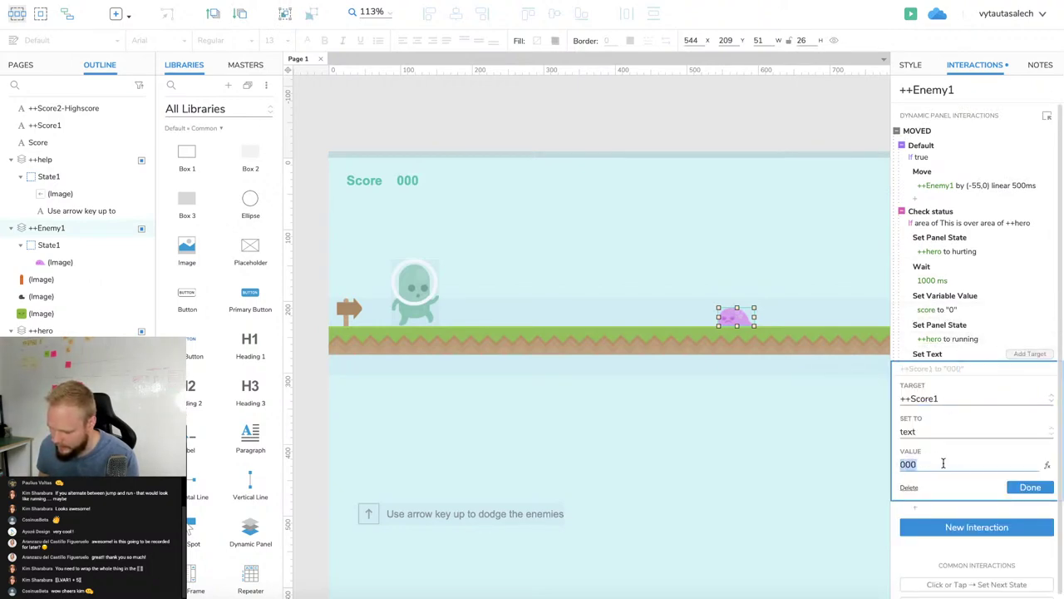
left_click(946, 431)
left_click(953, 487)
left_click(963, 462)
left_click(938, 499)
left_click_drag(938, 354, 923, 331)
left_click(798, 119)
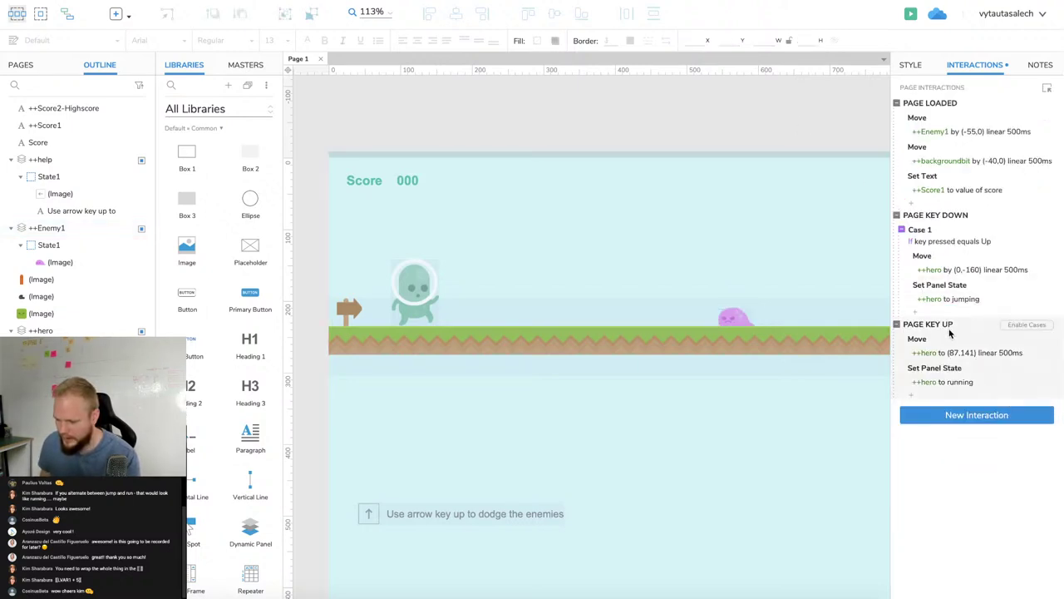
Preview the page in the browser to check the score reset, and return to Axure to review the enemy's Check status actions.
left_click(721, 315)
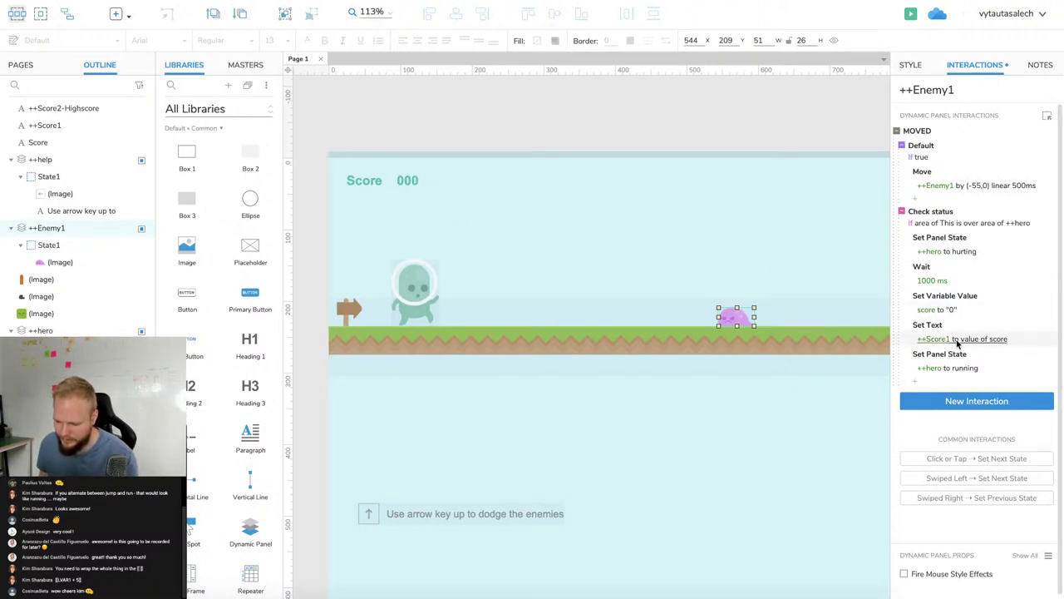
left_click(911, 16)
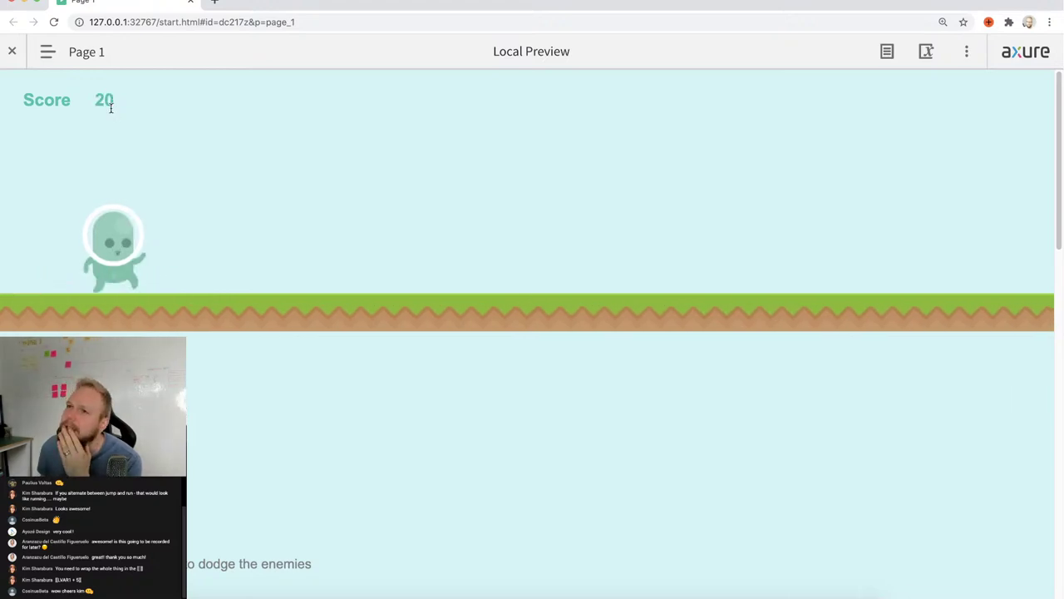
key("super+Tab")
left_click(956, 274)
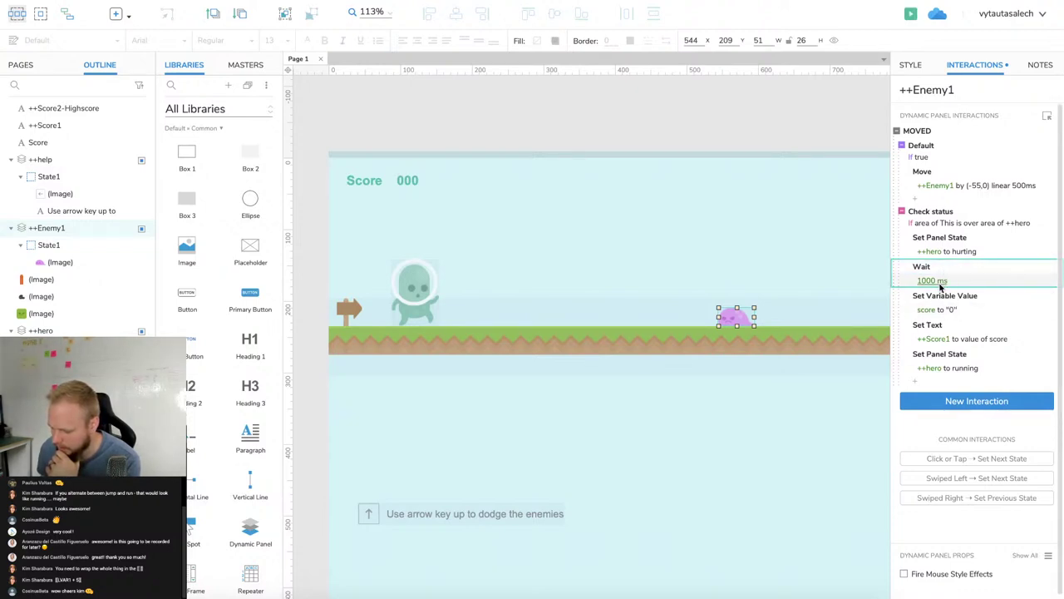
left_click(957, 305)
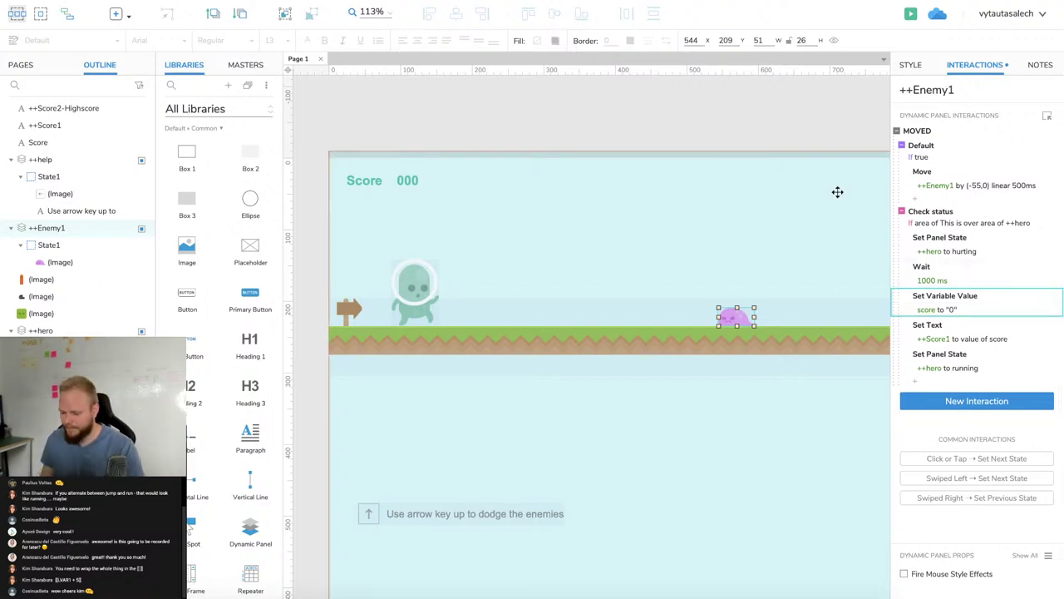
left_click(728, 122)
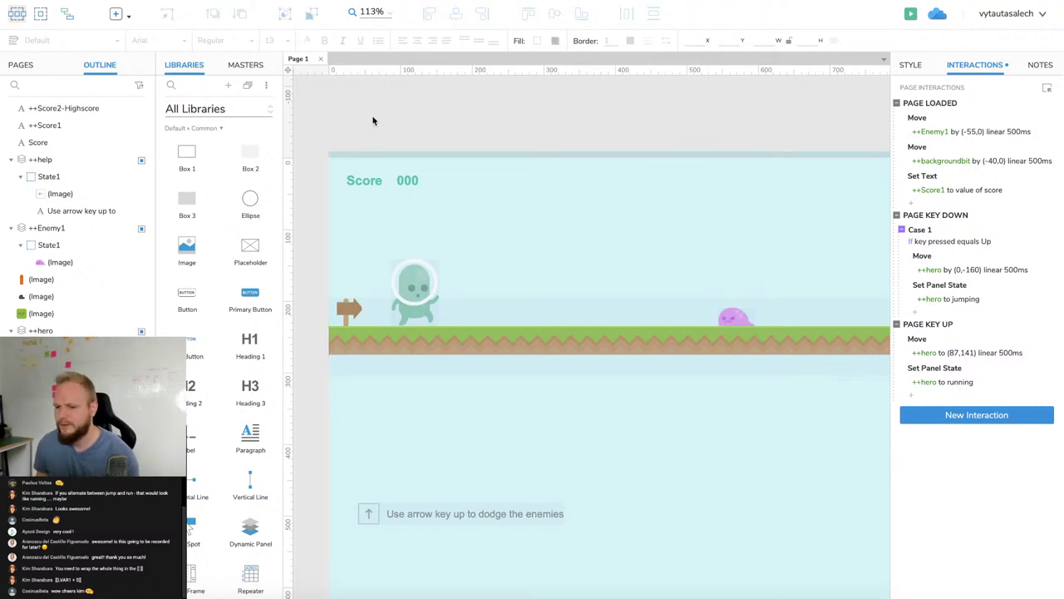
left_click(433, 180)
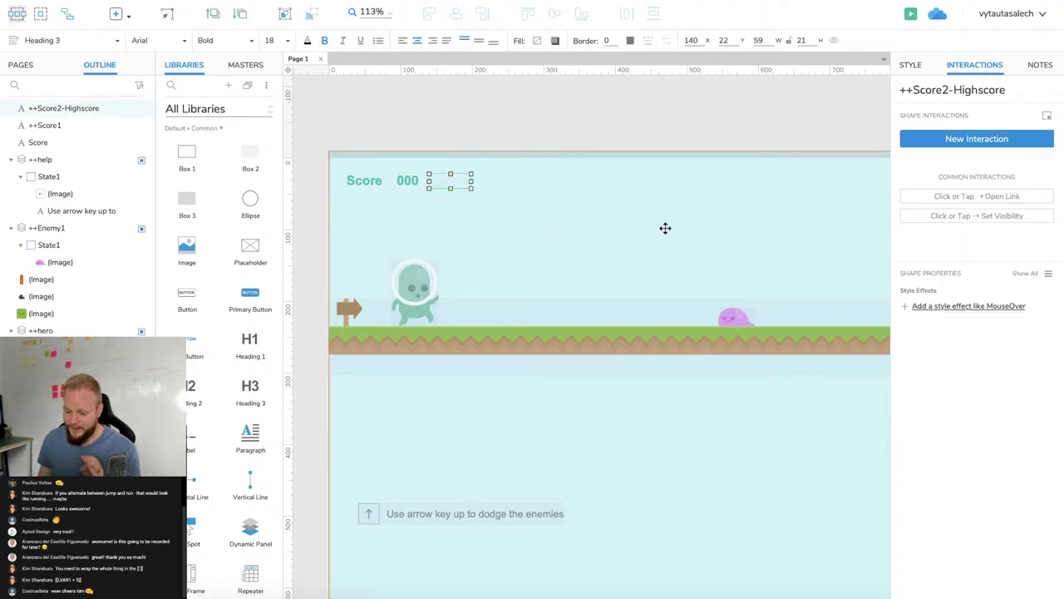
Duplicate ++Enemy1's Set Text action for ++Score1 within the Check status case and place the copy as the first action.
left_click(736, 313)
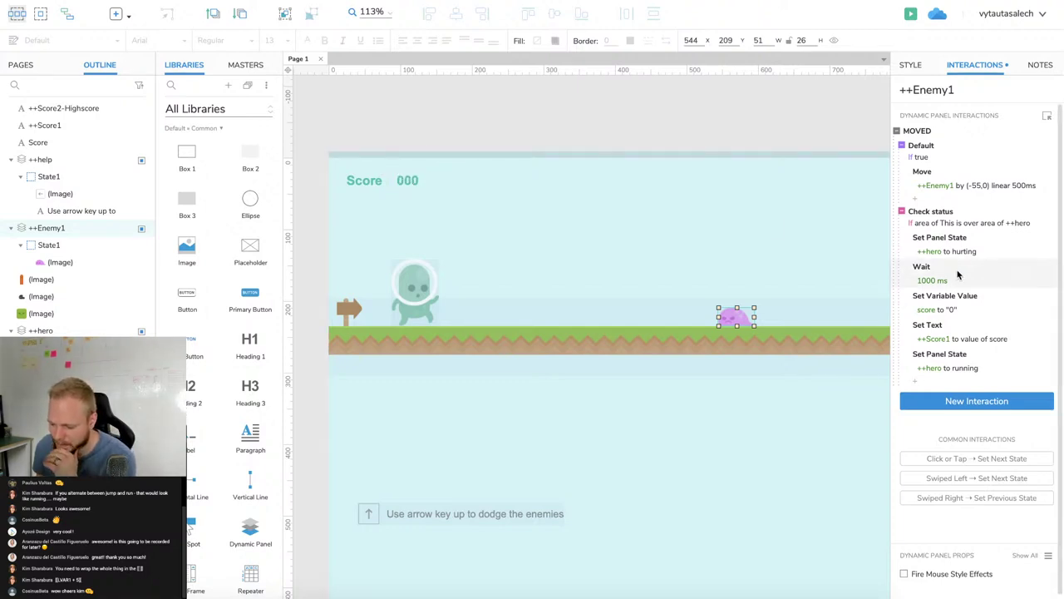
left_click(982, 241)
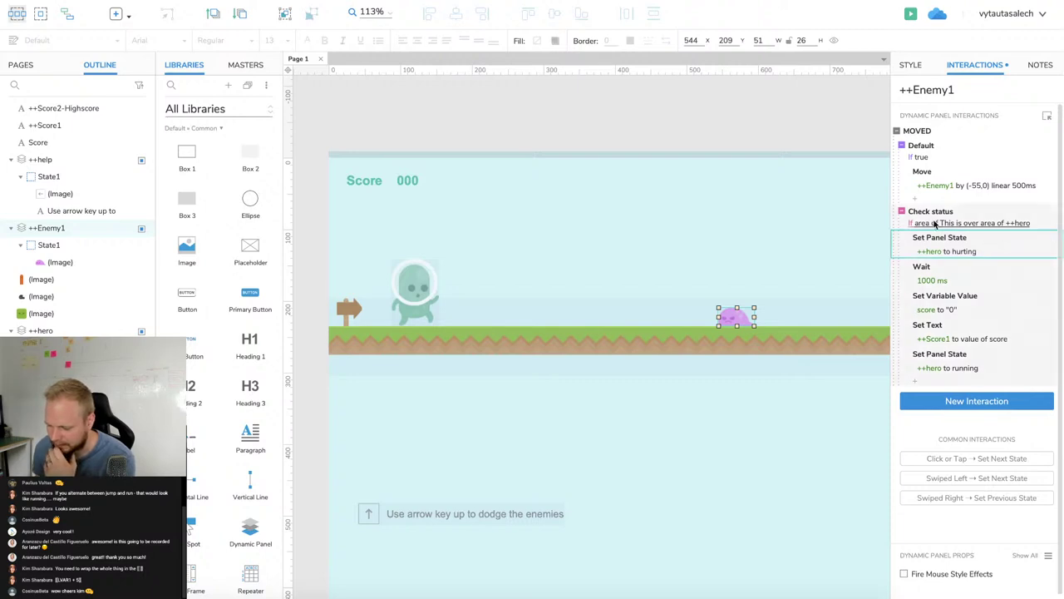
left_click(950, 226)
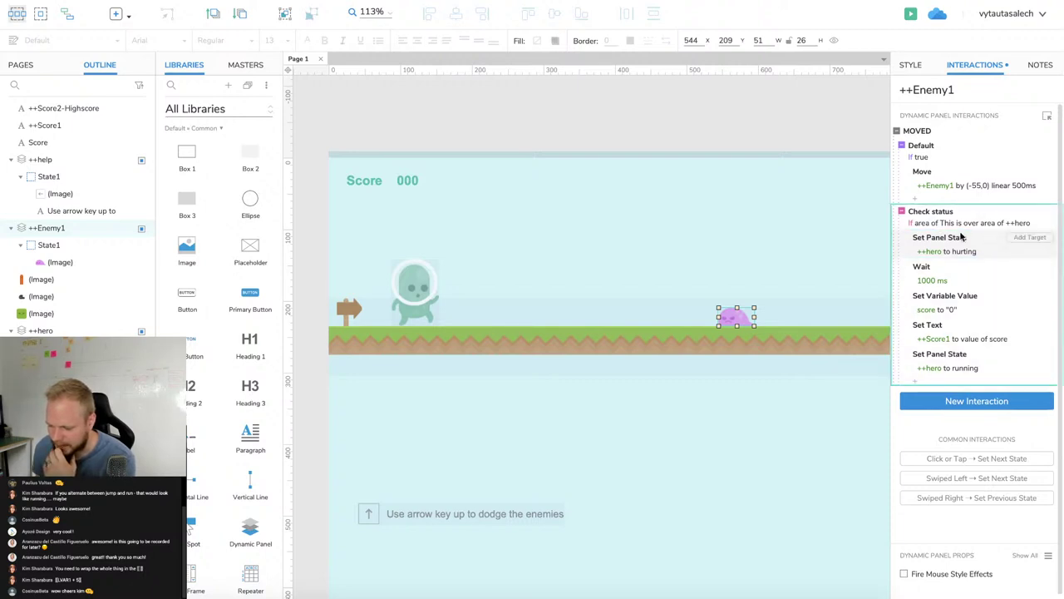
left_click(954, 329)
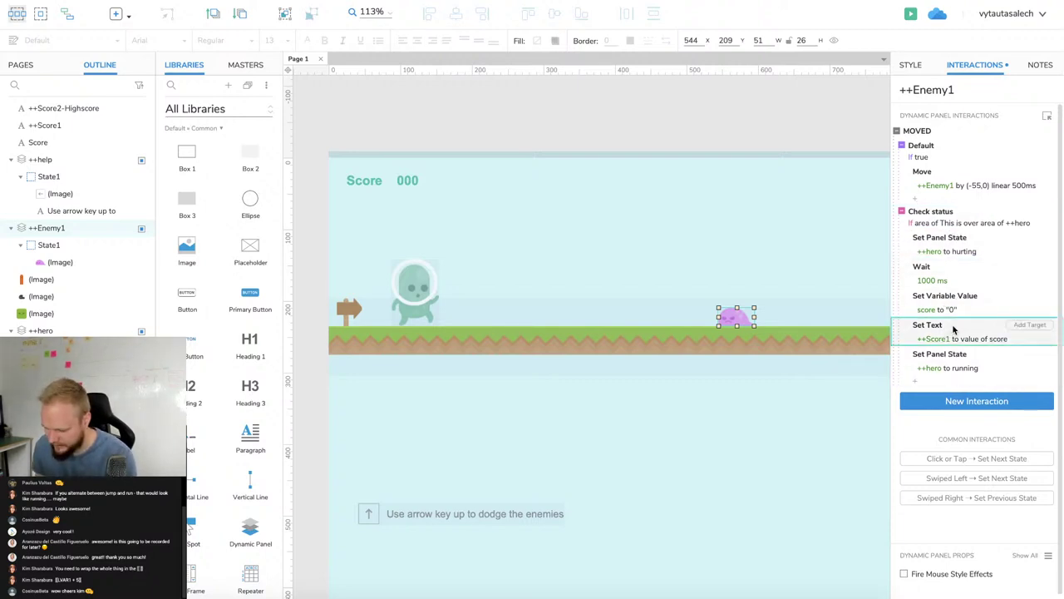
key("ctrl+c")
left_click(952, 218)
key("ctrl+v")
left_click_drag(953, 390, 951, 236)
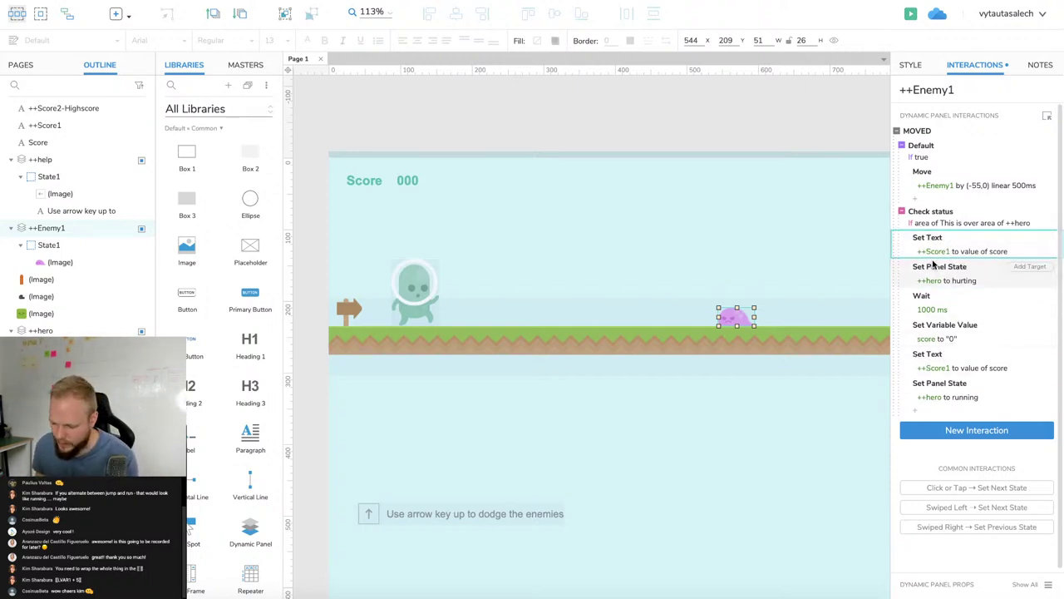
Retarget the first Set Text action in ++Enemy1's Check status case to ++Score2-Highscore.
left_click(938, 254)
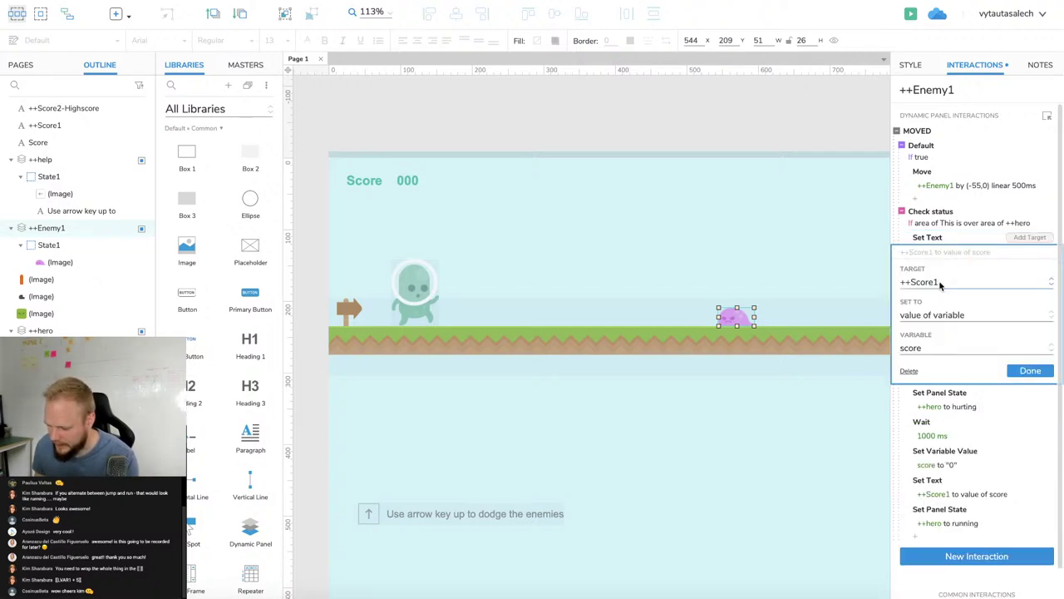
left_click(952, 282)
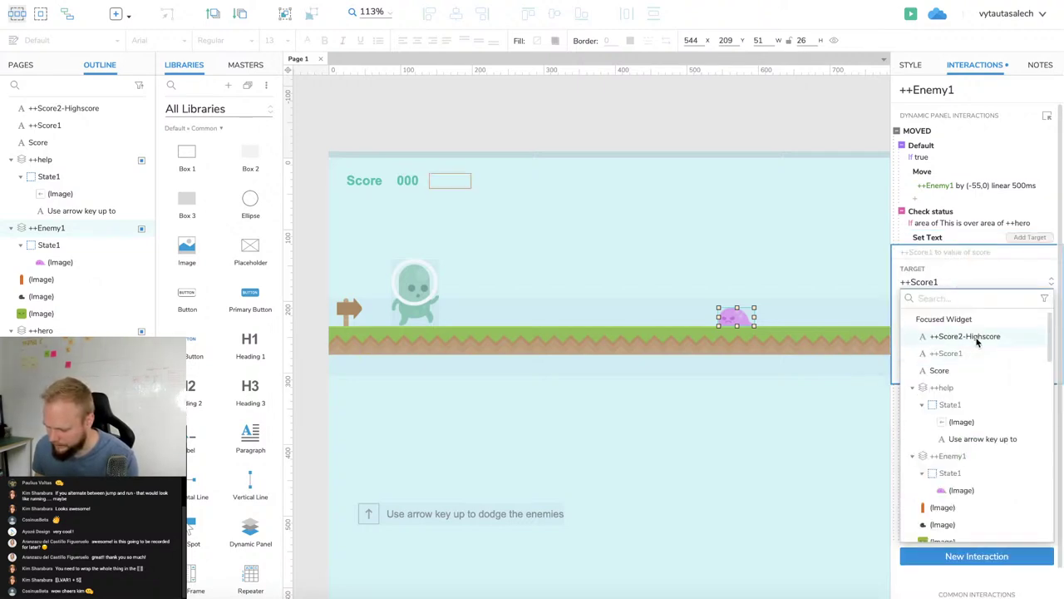
left_click(956, 335)
left_click(1030, 370)
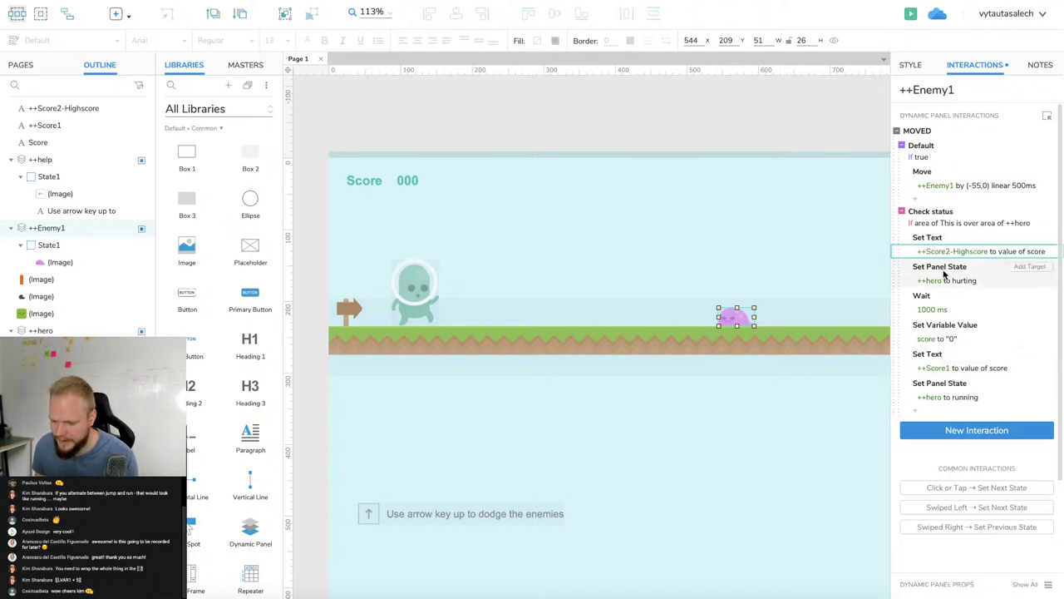
Add a global variable named high_score with a default value of 0.
left_click(491, 84)
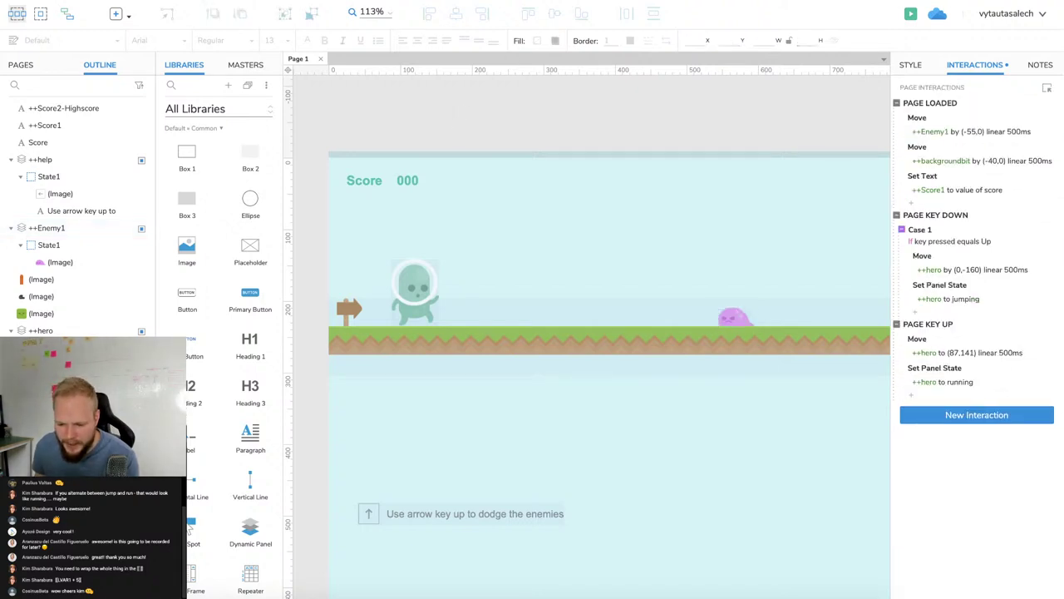
left_click(218, 41)
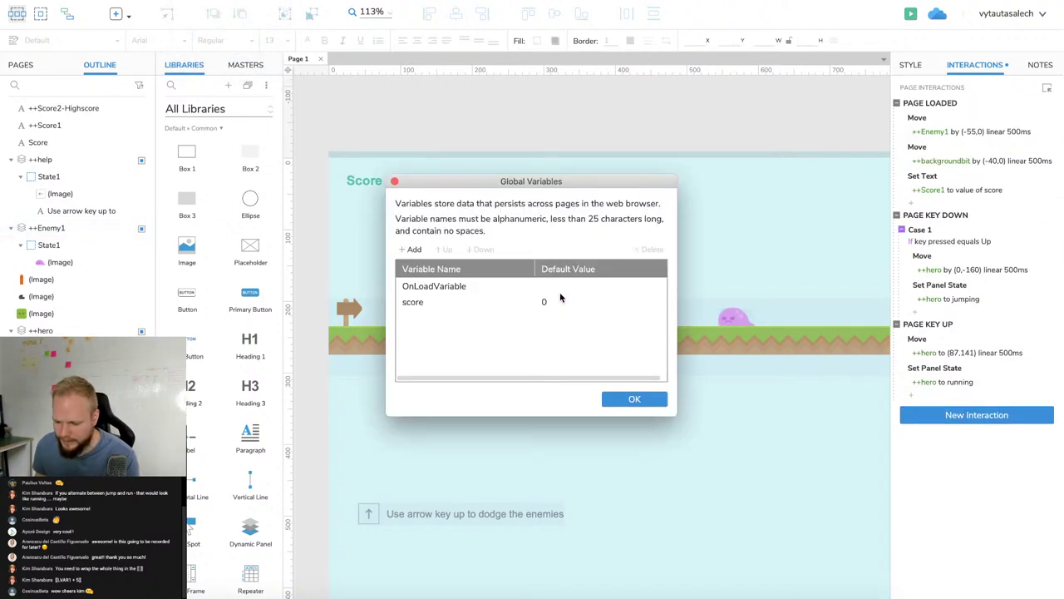
left_click(474, 302)
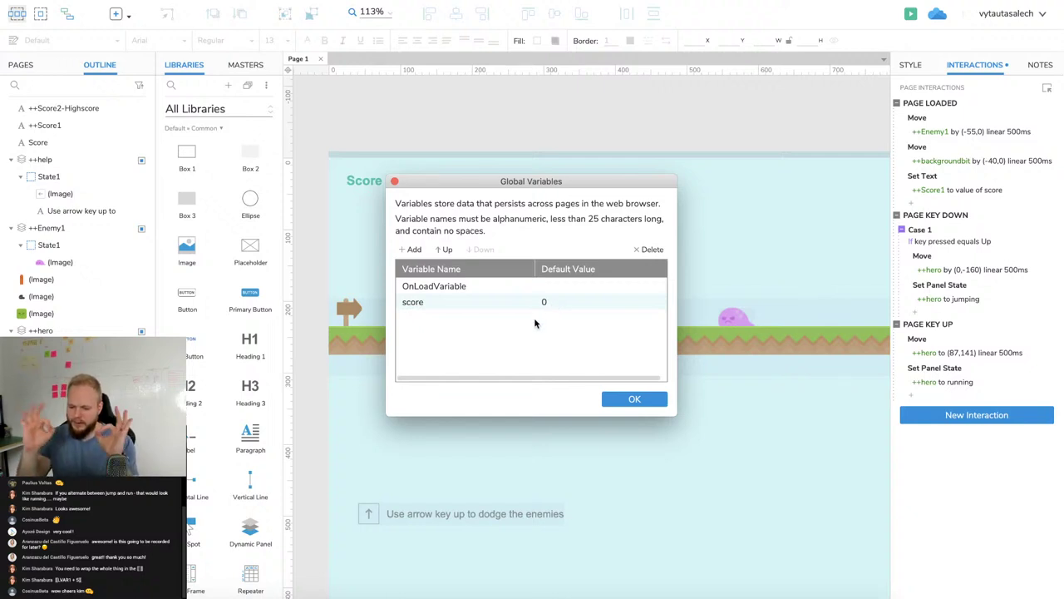
left_click(410, 250)
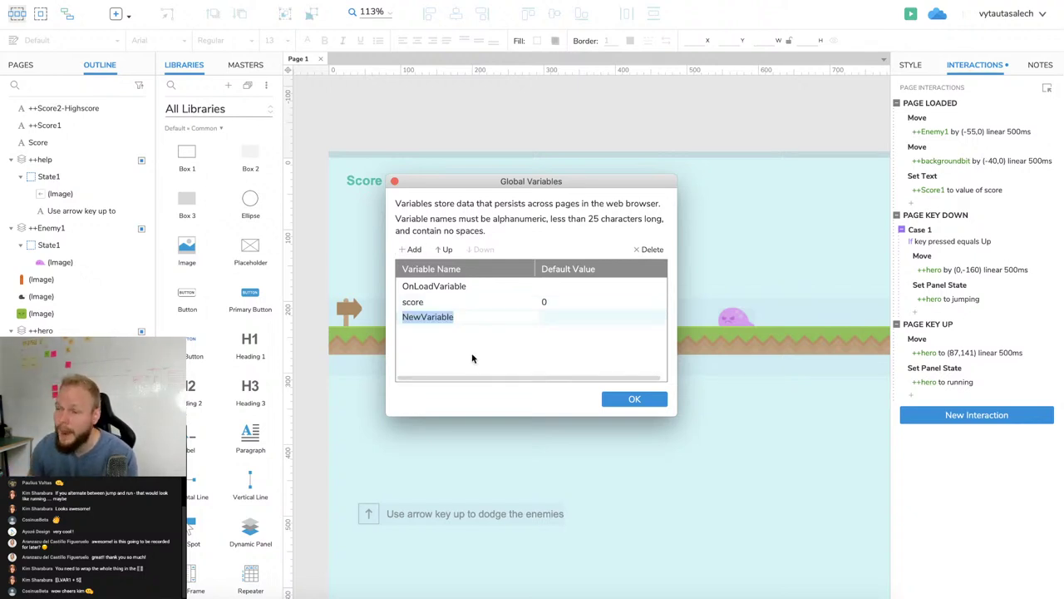
type("hi")
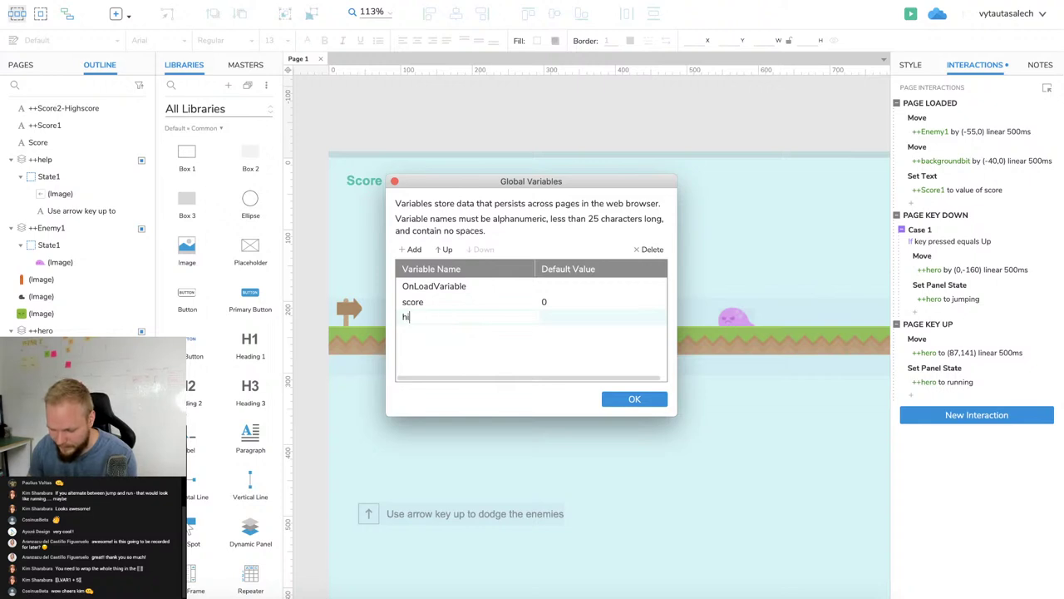
type("gh score")
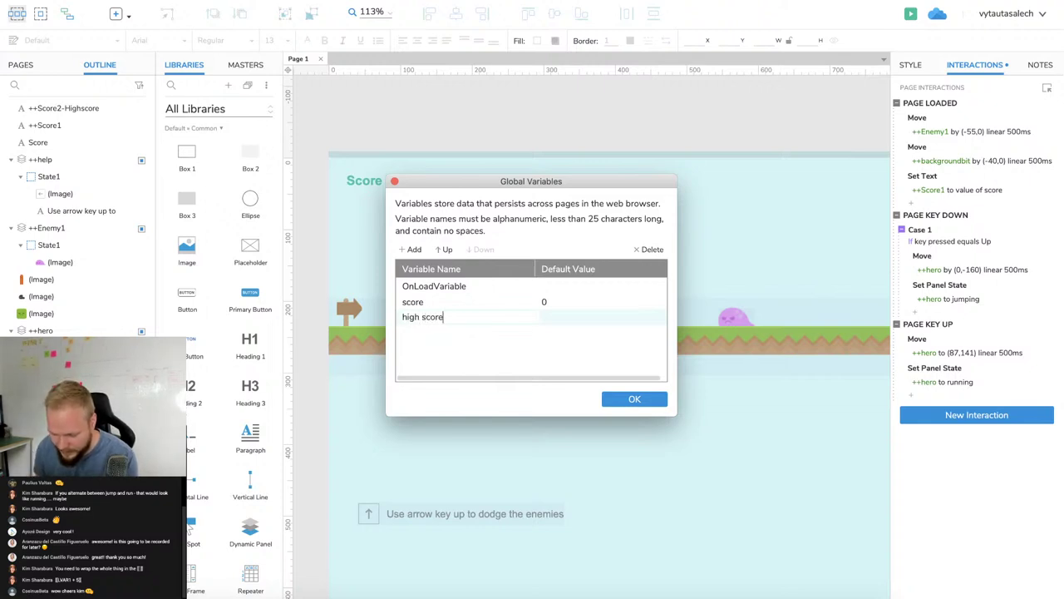
key("Return")
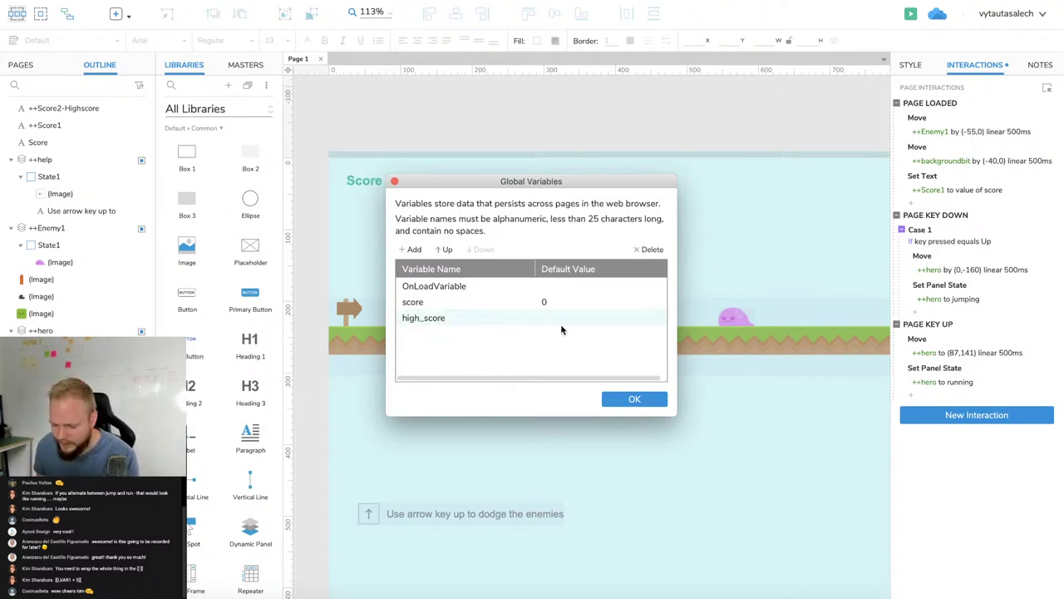
left_click(565, 319)
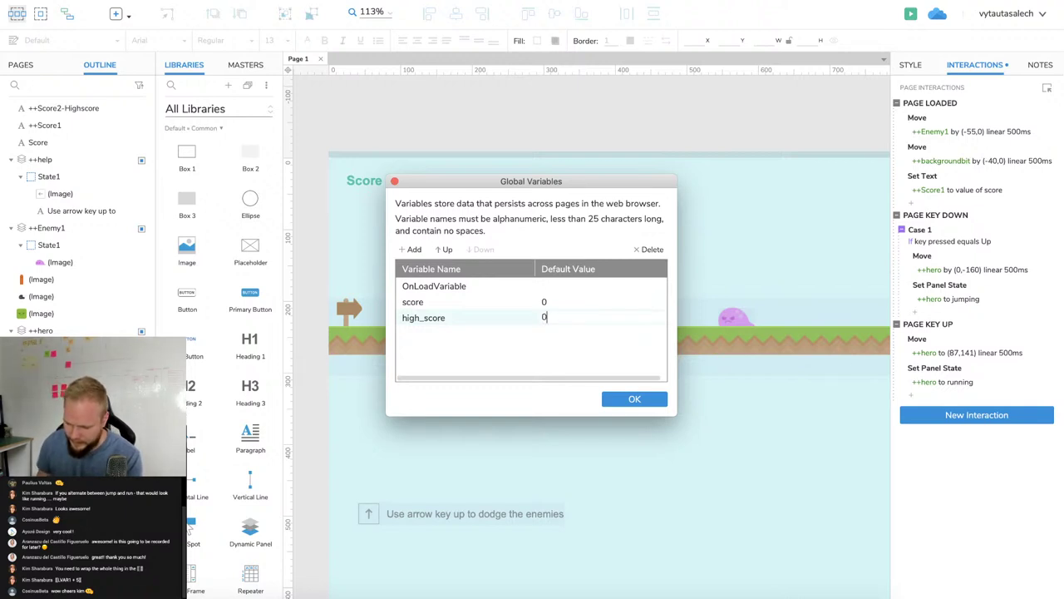
type("0")
left_click(633, 399)
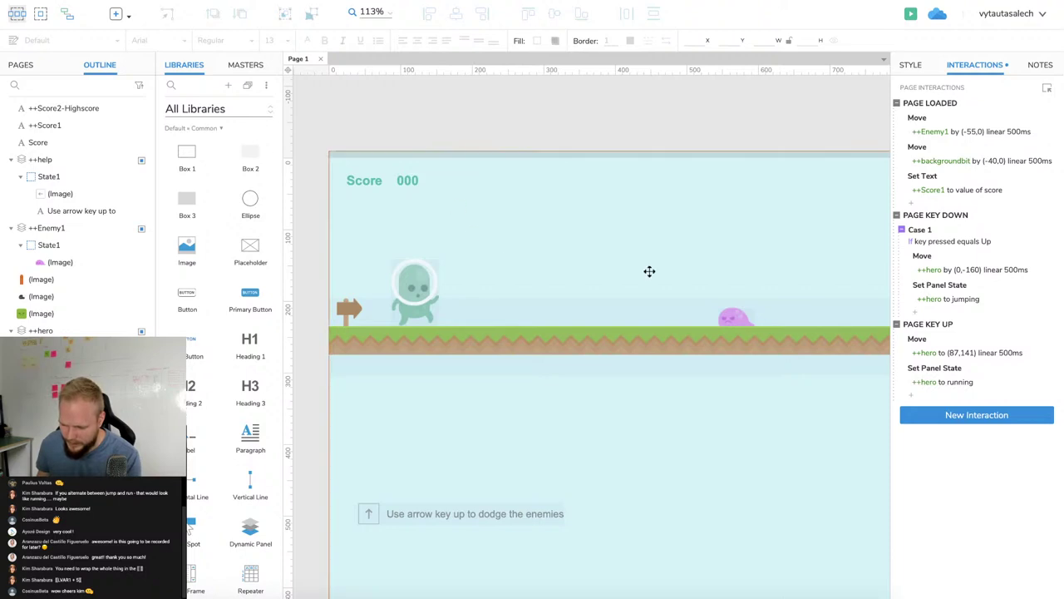
Change ++Enemy1's Set Text action for ++Score2-Highscore so it takes the value of variable high_score.
left_click(738, 313)
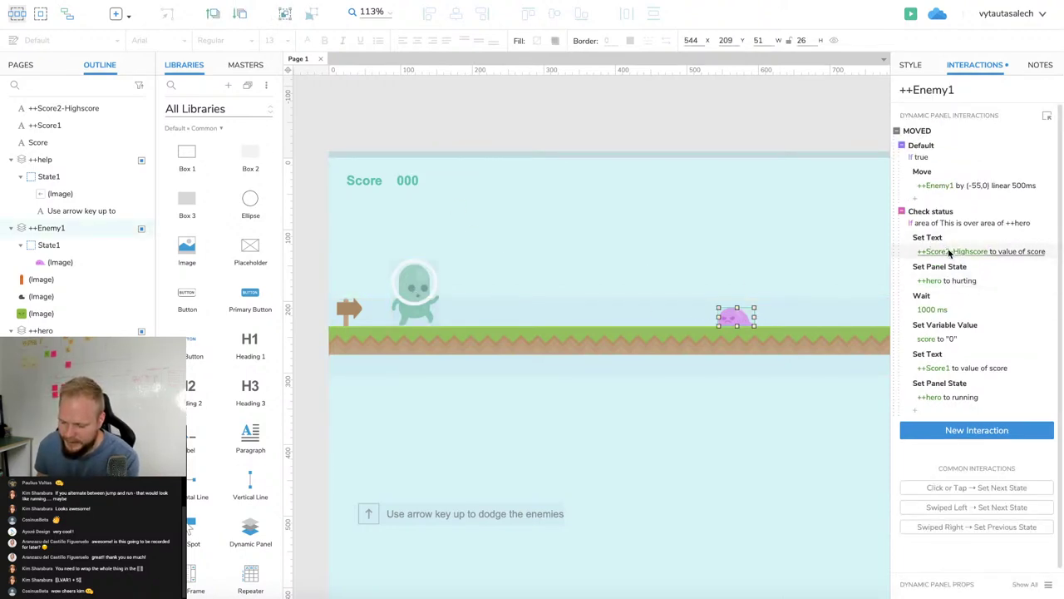
left_click(995, 252)
left_click(969, 317)
left_click(965, 314)
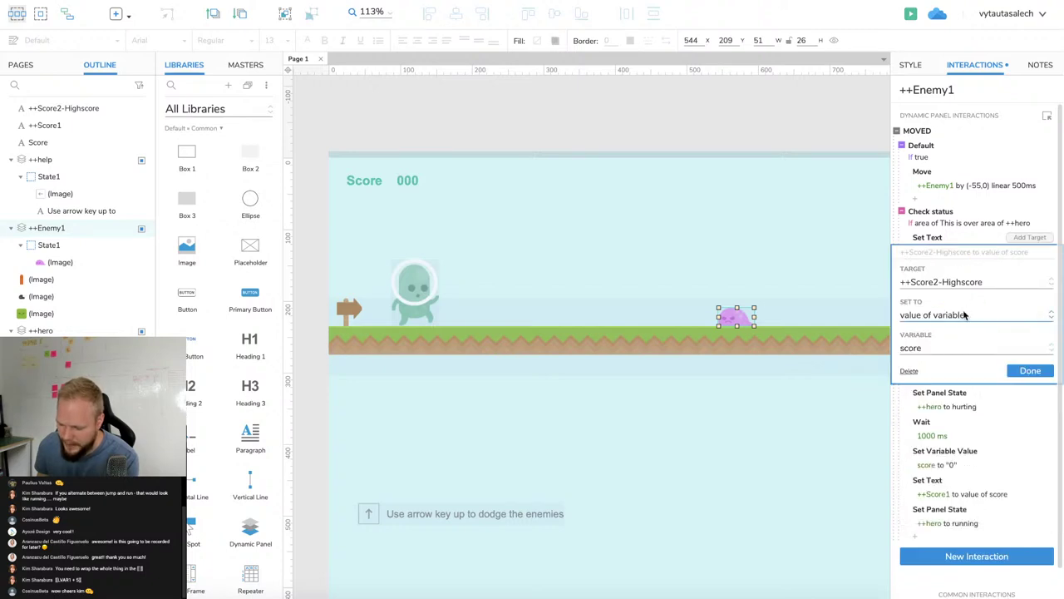
left_click(940, 353)
left_click(938, 402)
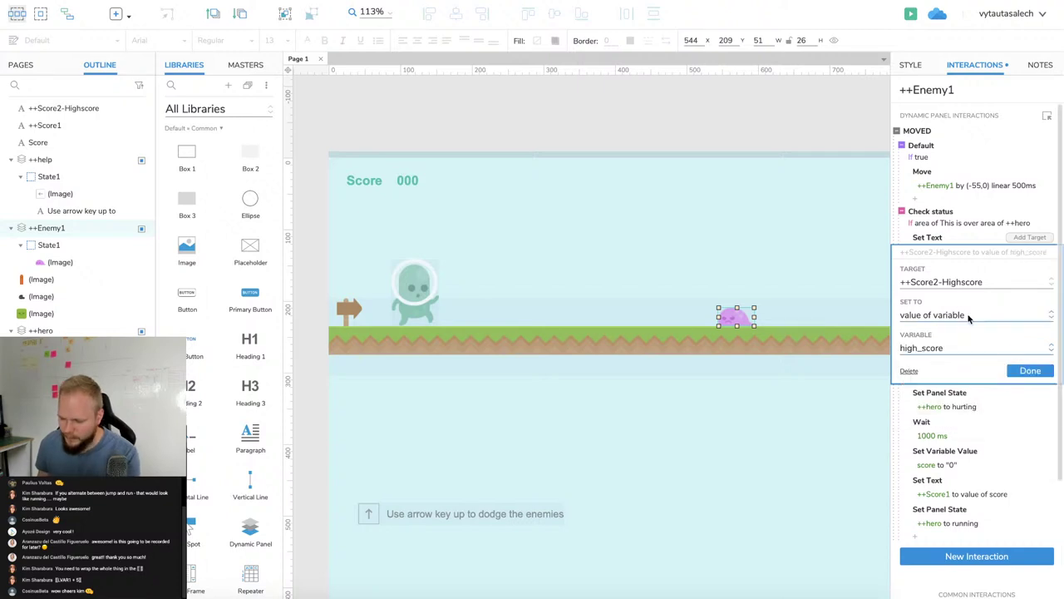
left_click(1031, 370)
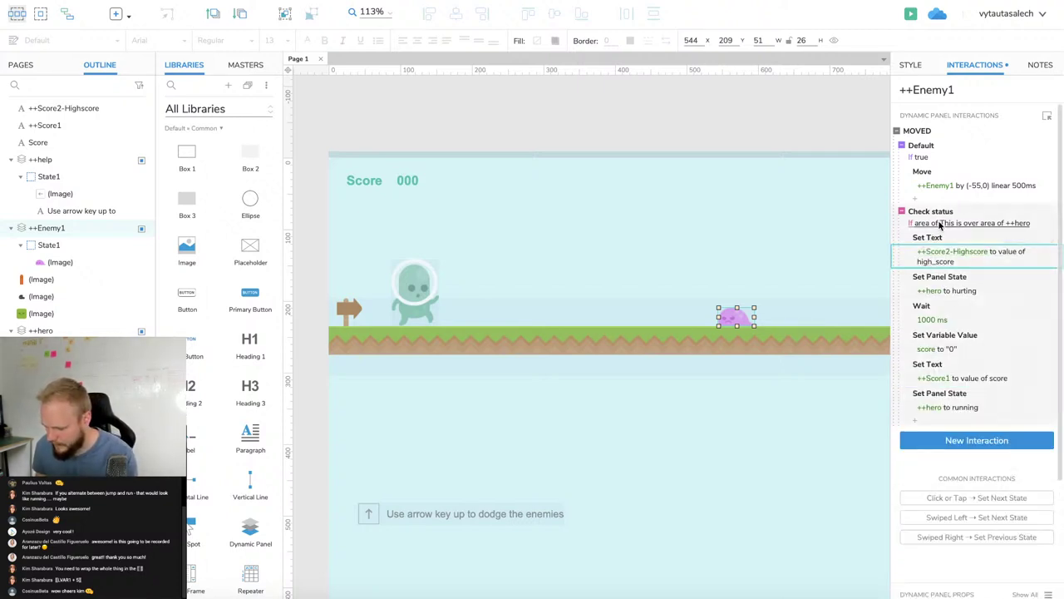
Duplicate the Set Variable Value action for score in ++Enemy1's Check status case and place the copy as the first action.
left_click(940, 223)
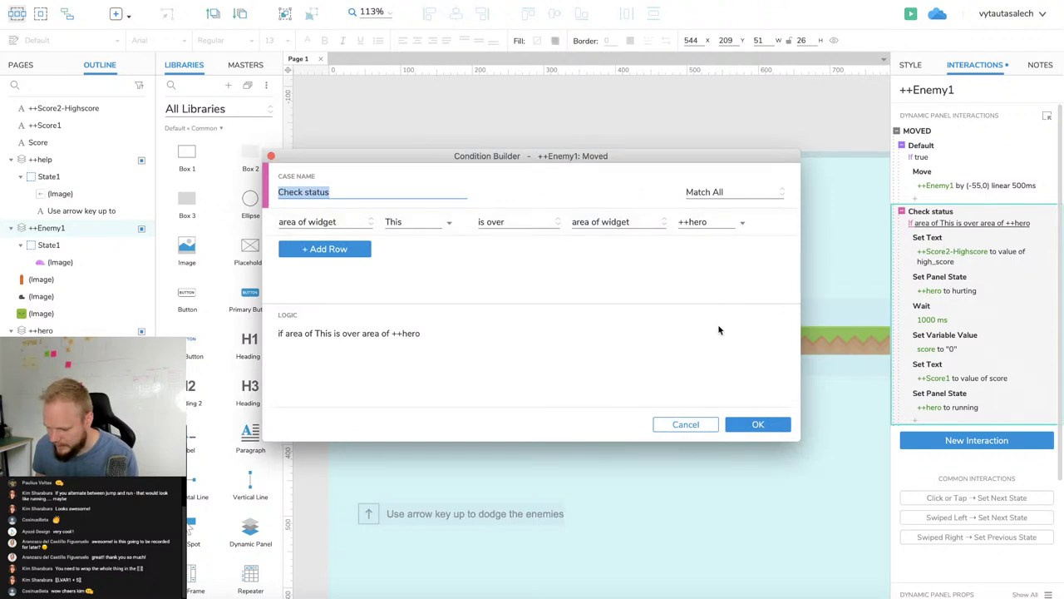
left_click(687, 424)
left_click(960, 341)
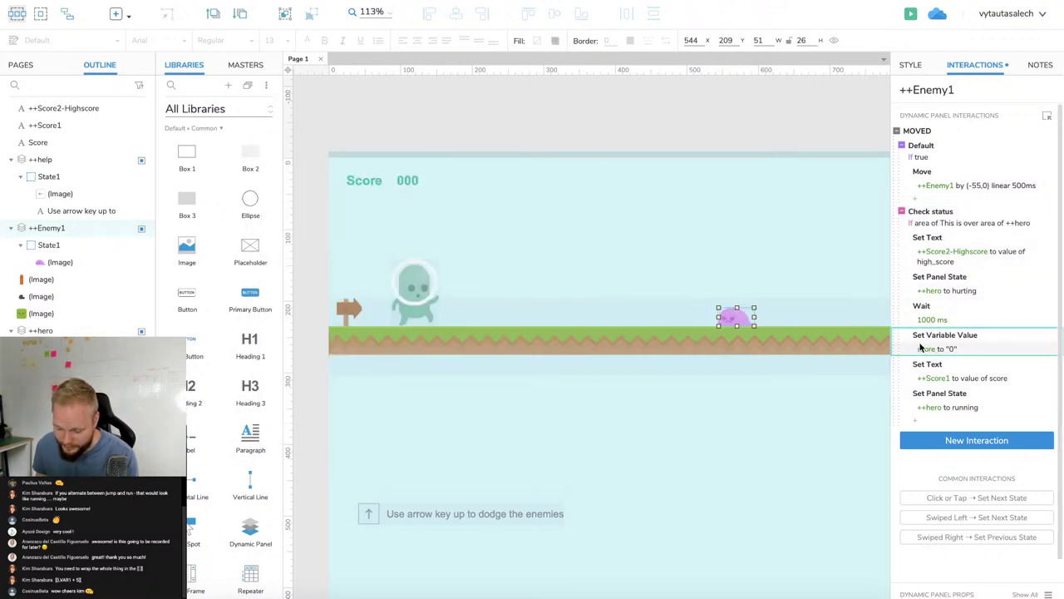
left_click(958, 223)
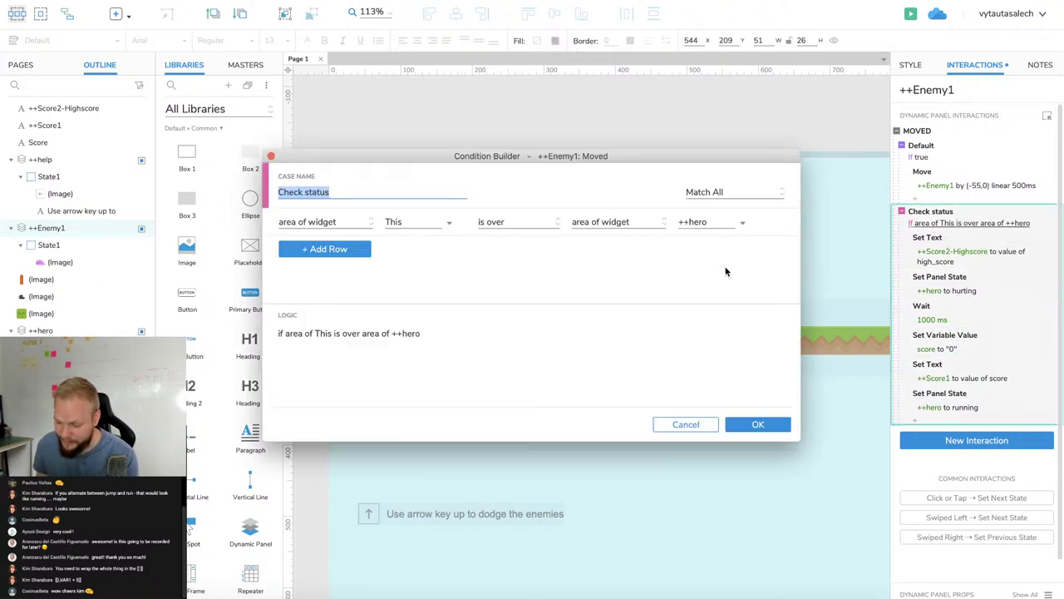
left_click(683, 425)
key("ctrl+v")
left_click_drag(962, 420, 936, 236)
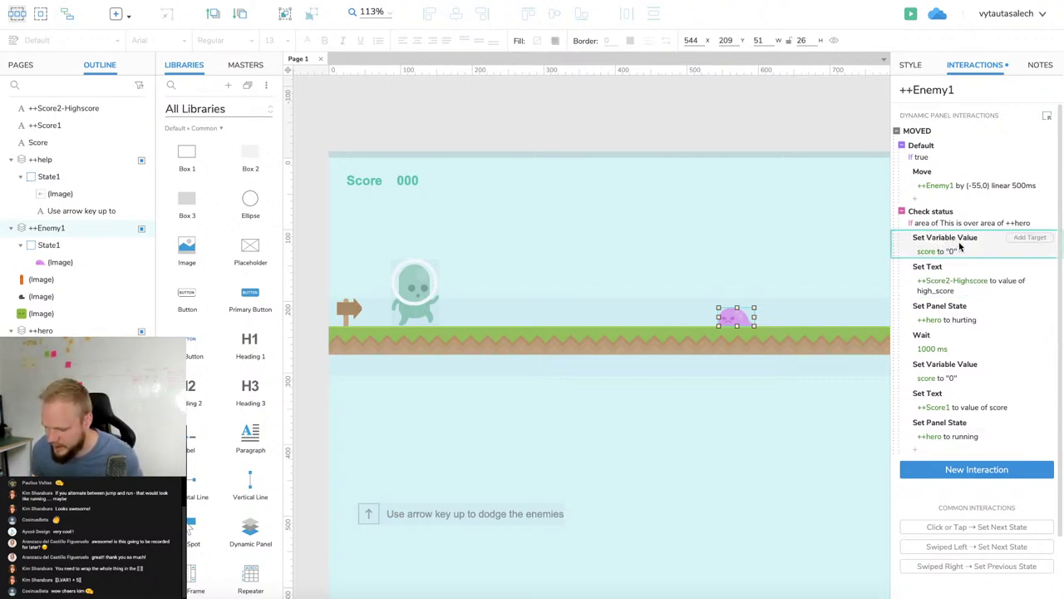
Change the first Set Variable Value action in Check status so high_score is set to the value of variable score.
double_click(961, 244)
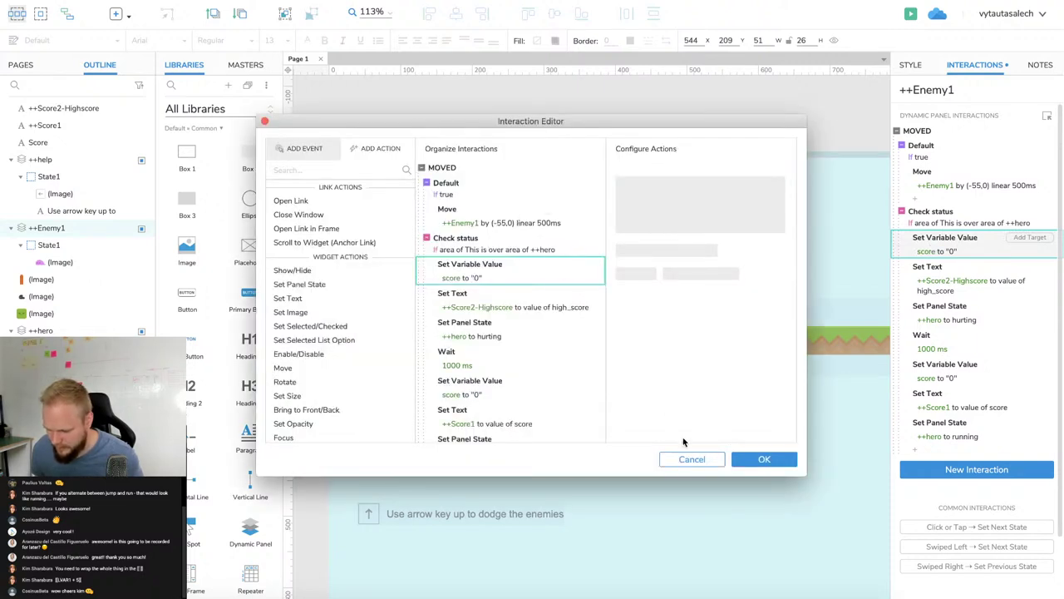
left_click(692, 459)
left_click(925, 252)
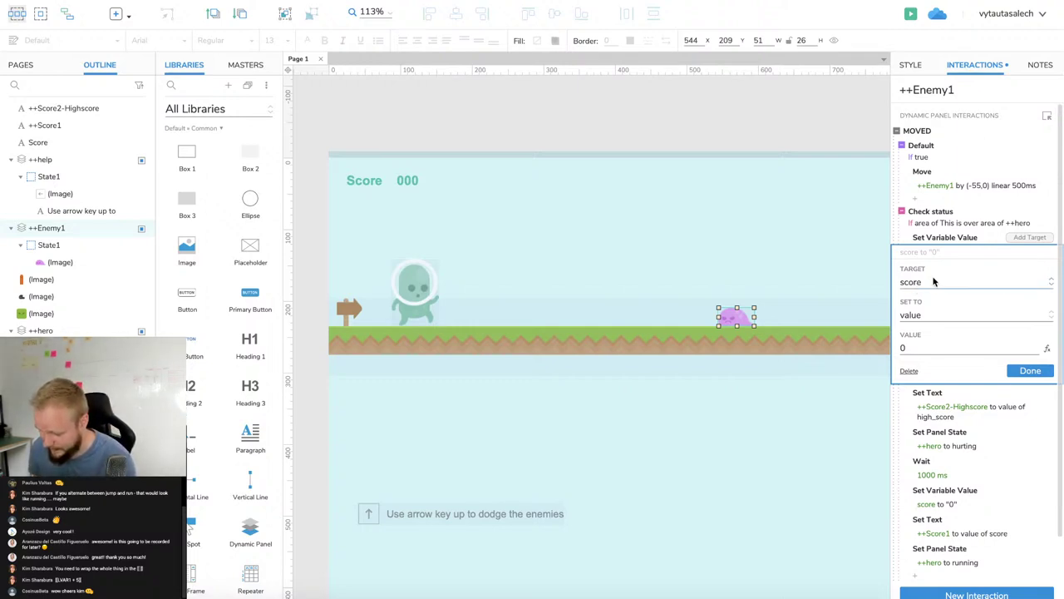
left_click(935, 283)
left_click(936, 332)
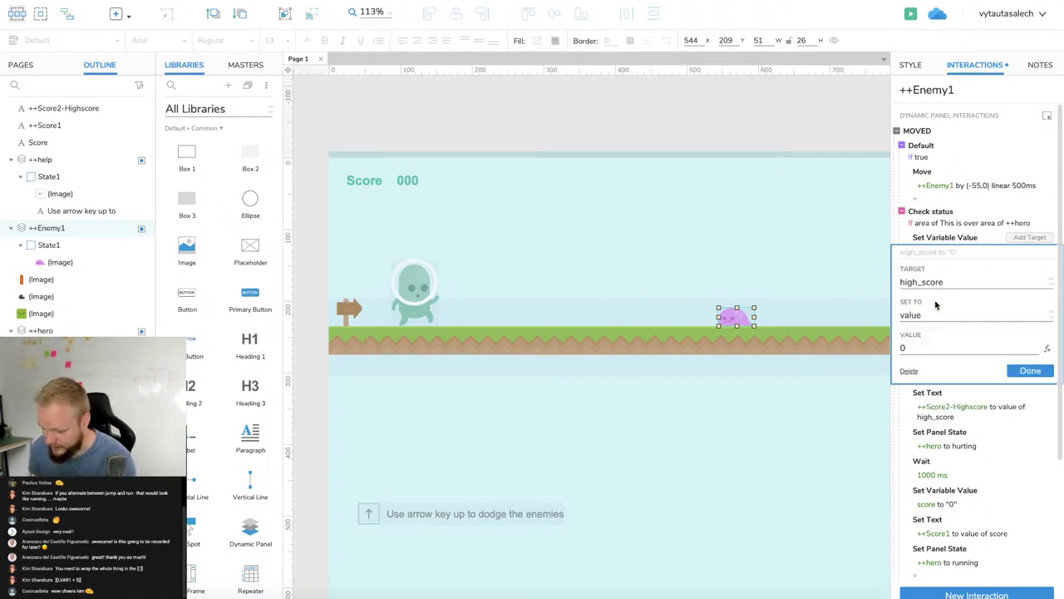
left_click(942, 316)
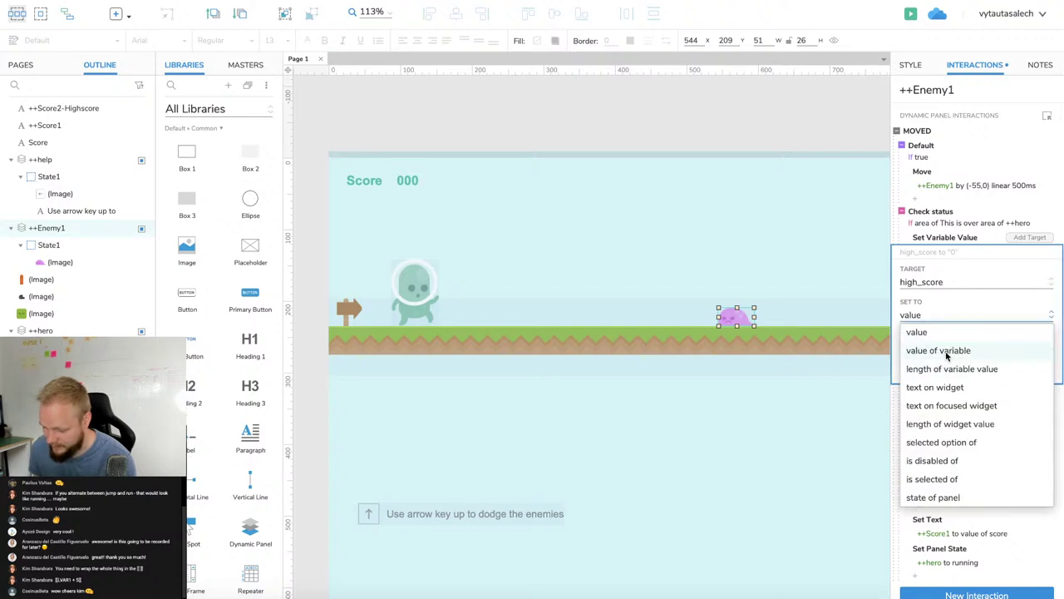
left_click(957, 351)
left_click(952, 350)
left_click(938, 381)
left_click(1031, 372)
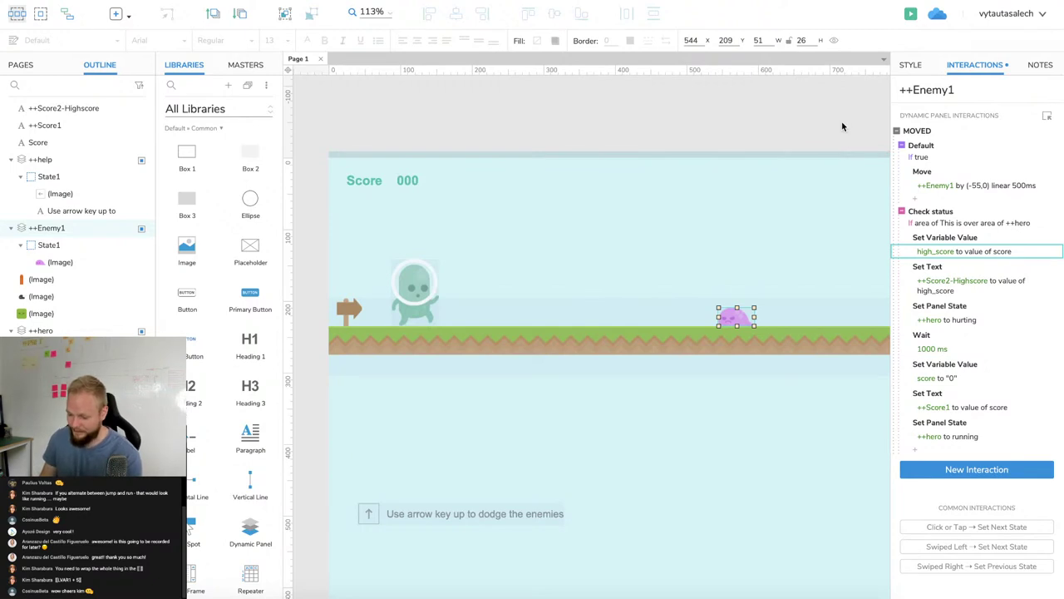
left_click(842, 121)
left_click(733, 313)
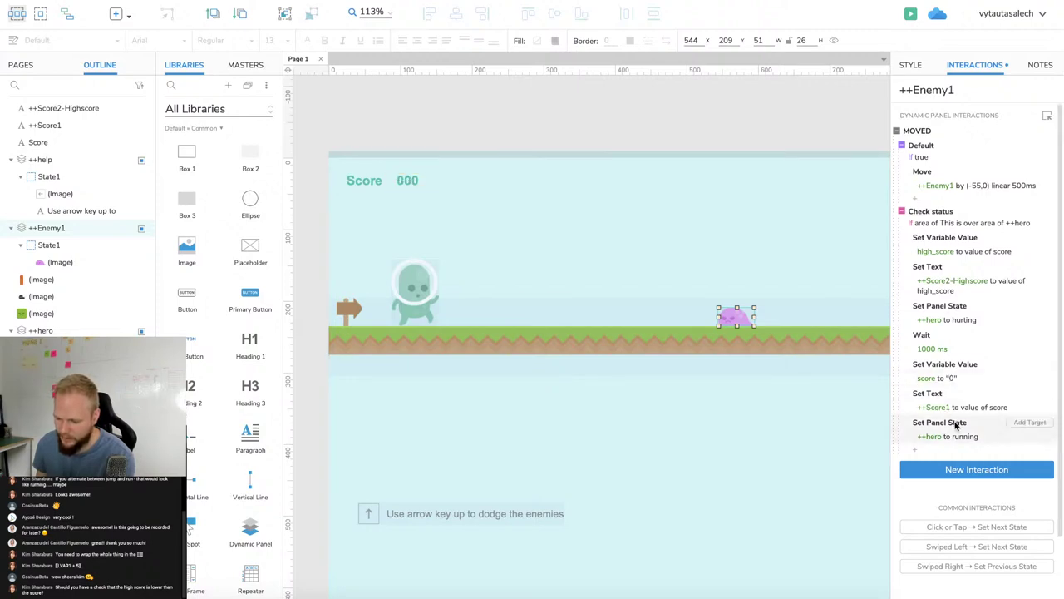
left_click(768, 125)
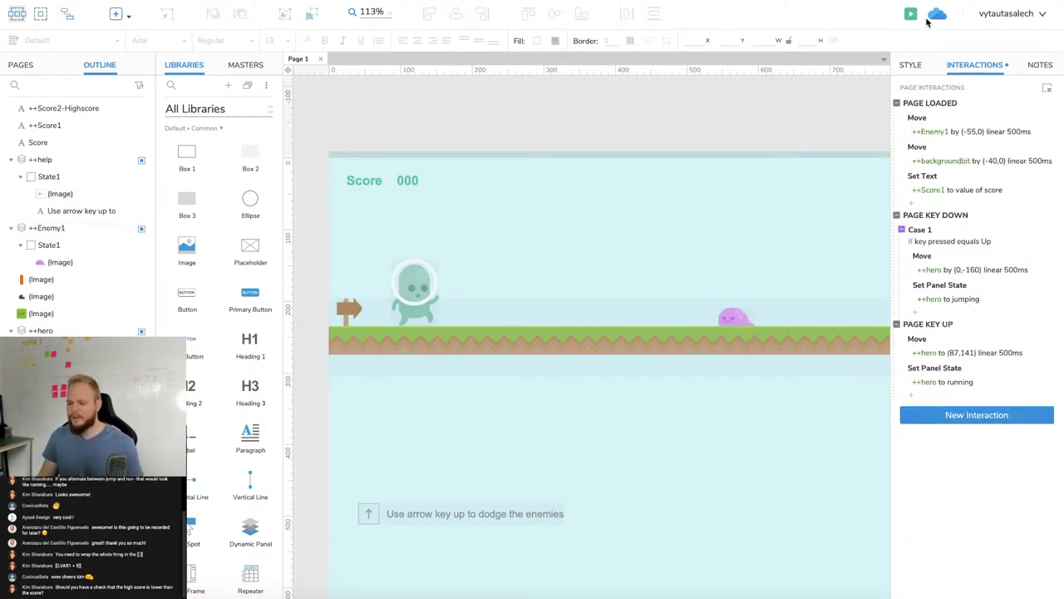
left_click(674, 329)
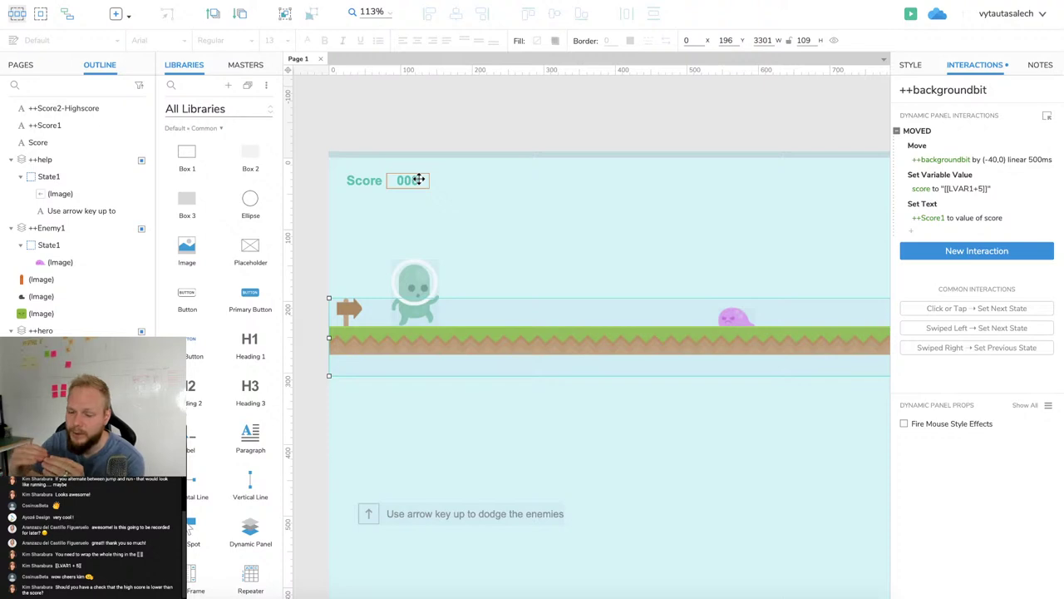
left_click(488, 130)
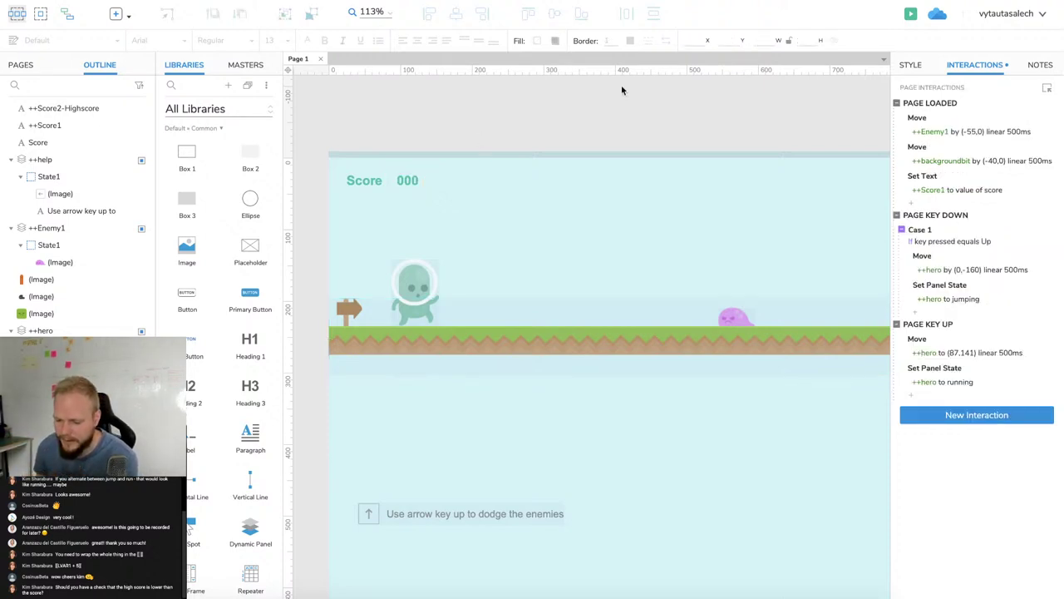
Preview the page in the browser, reload it to check how the score and high score behave on enemy hits, and return to Axure.
left_click(910, 15)
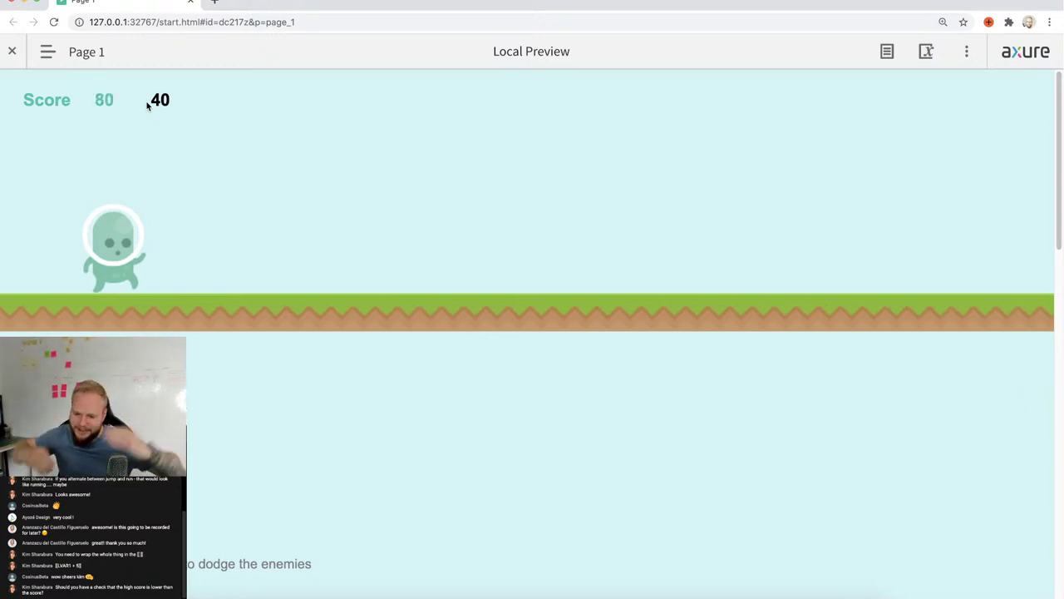
left_click(54, 22)
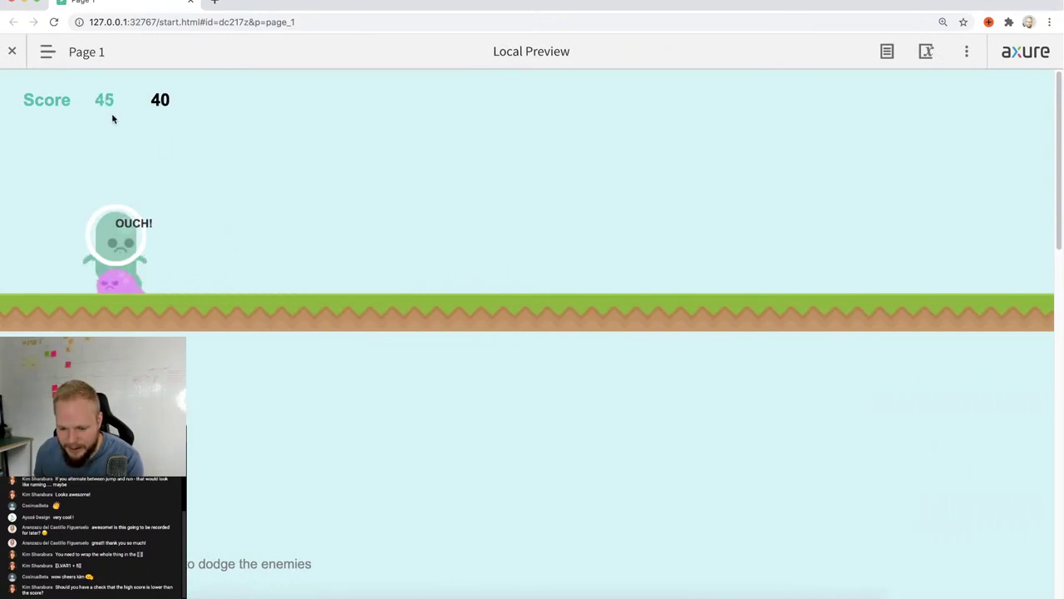
double_click(156, 98)
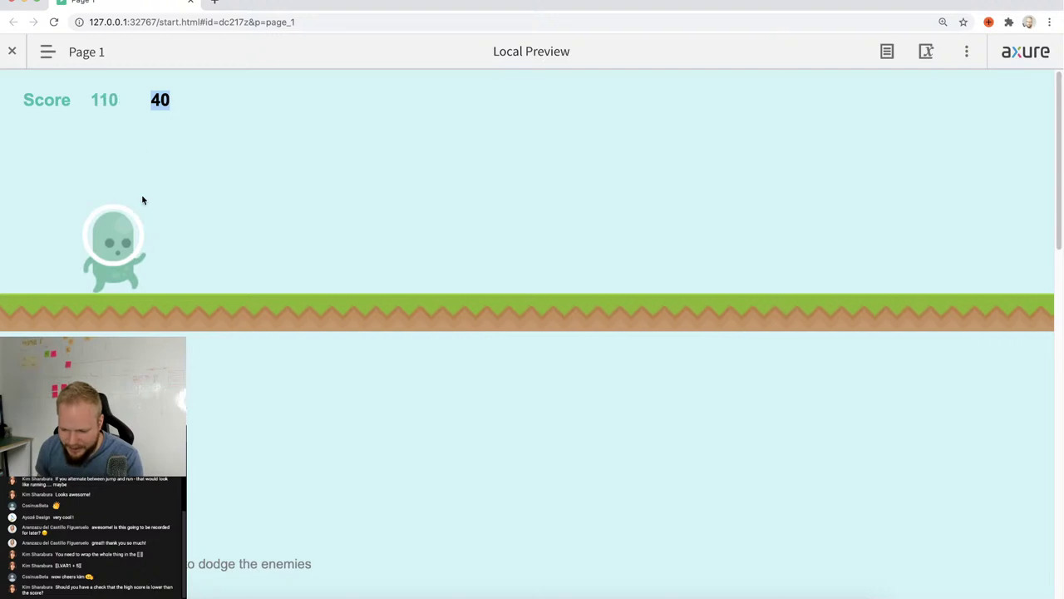
left_click(54, 22)
left_click(455, 306)
left_click(275, 248)
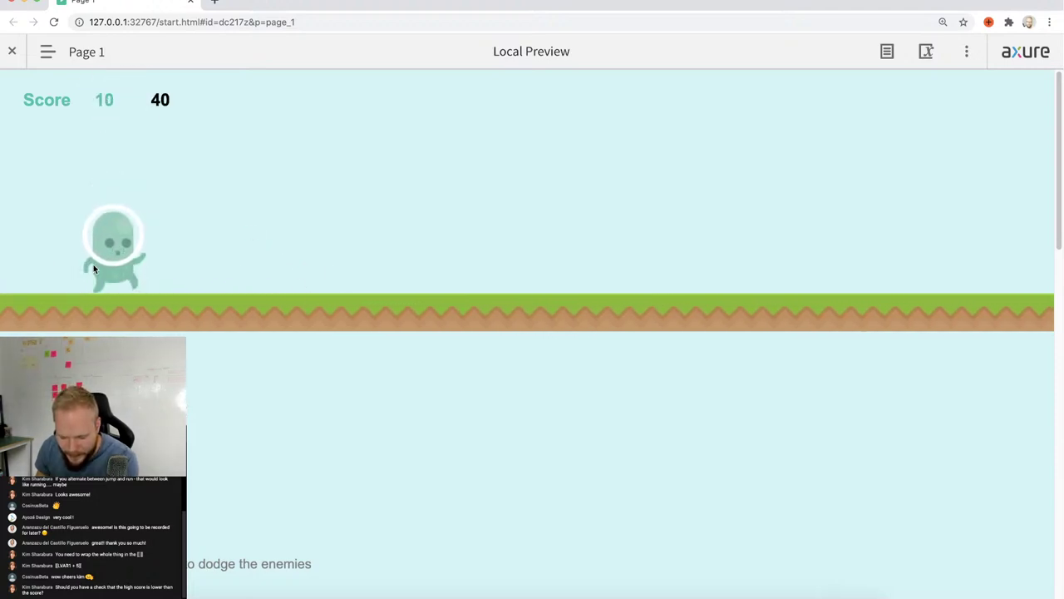
left_click(134, 231)
left_click(133, 231)
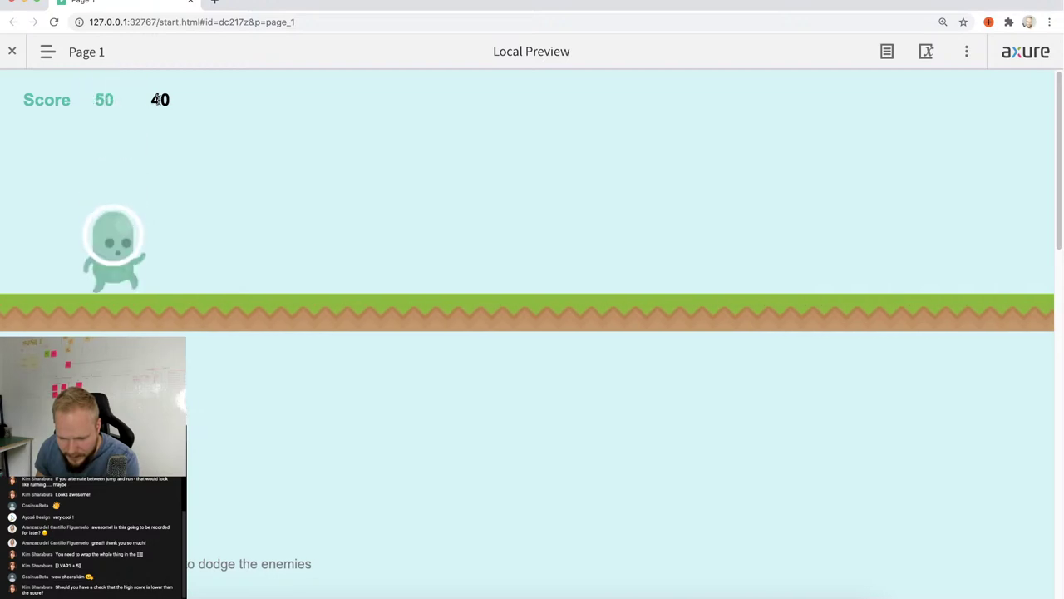
key("super+Tab")
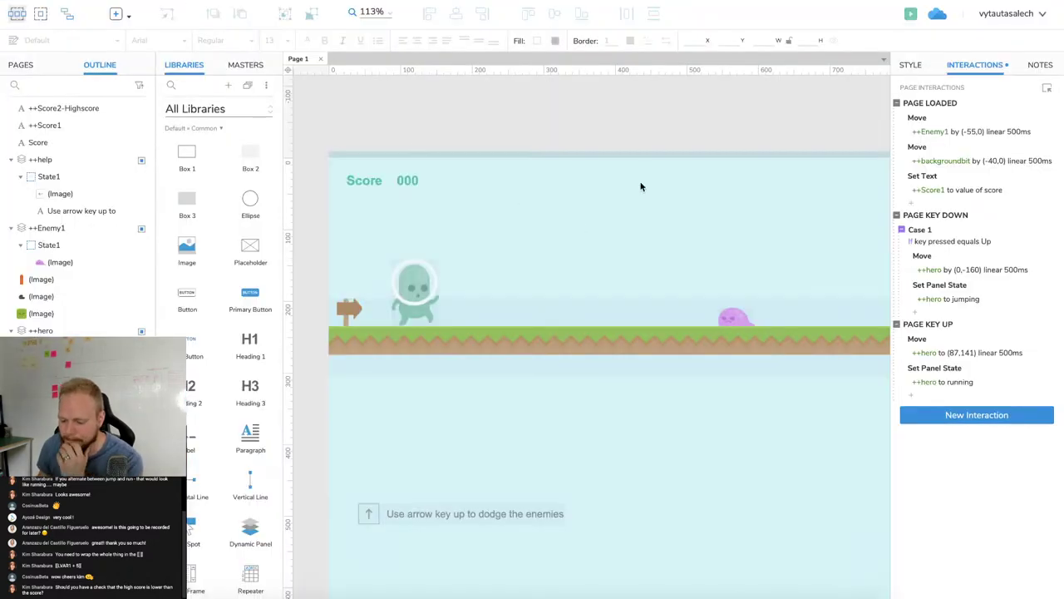
Examine the Moved actions of ++Enemy1 and the interactions of ++hero, ++Score1 and ++Score2-Highscore for the high score logic.
left_click(736, 316)
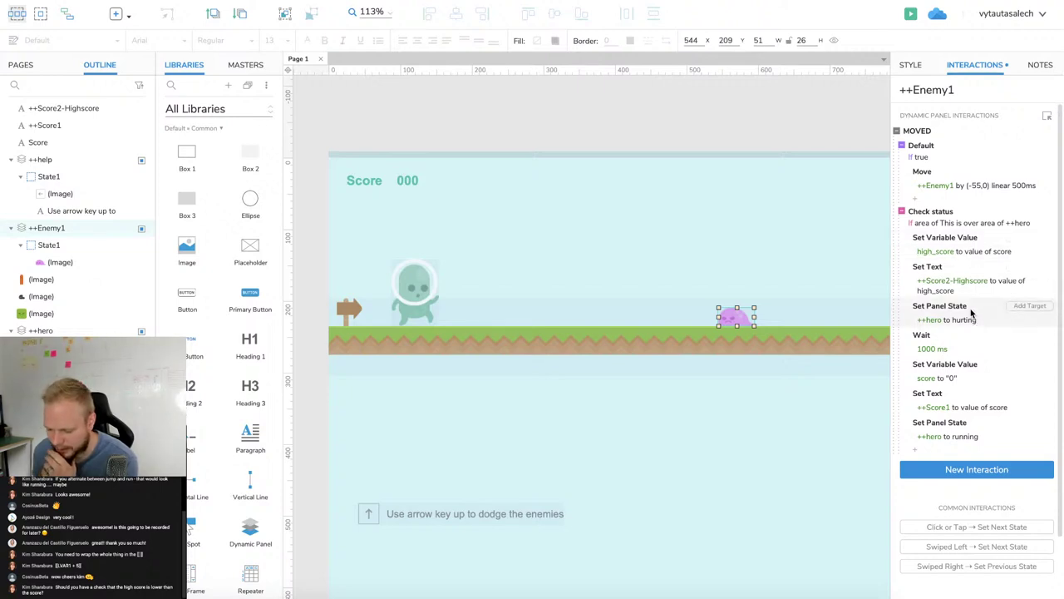
scroll(971, 313, "down", 1)
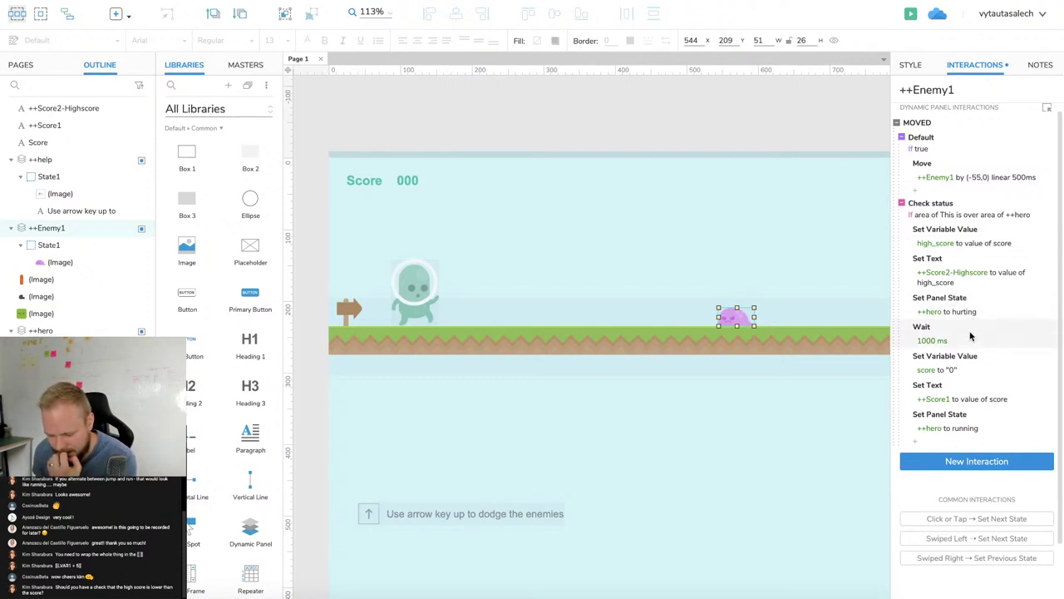
left_click(968, 360)
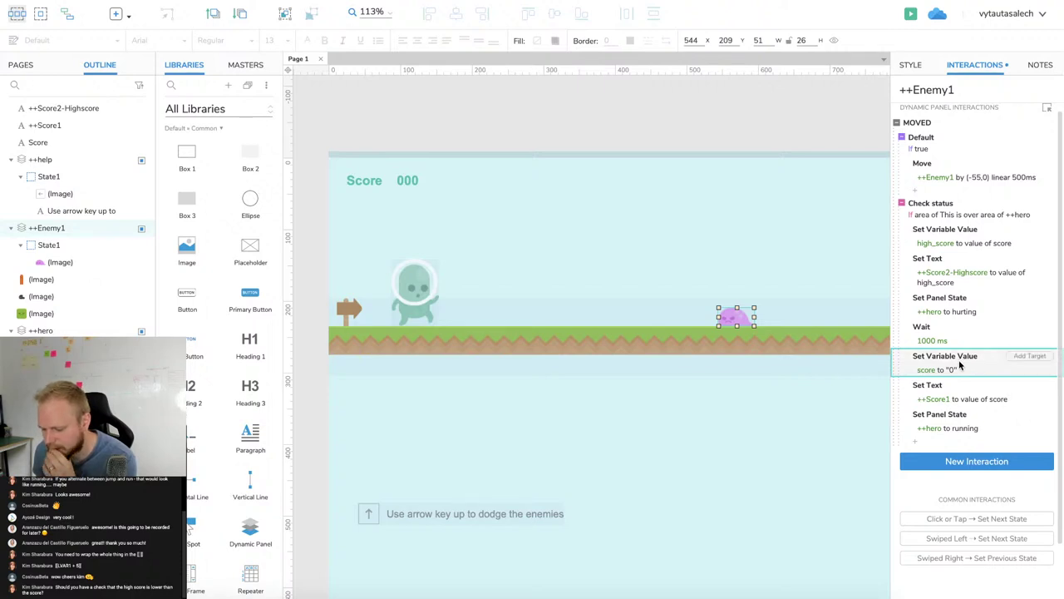
left_click(940, 237)
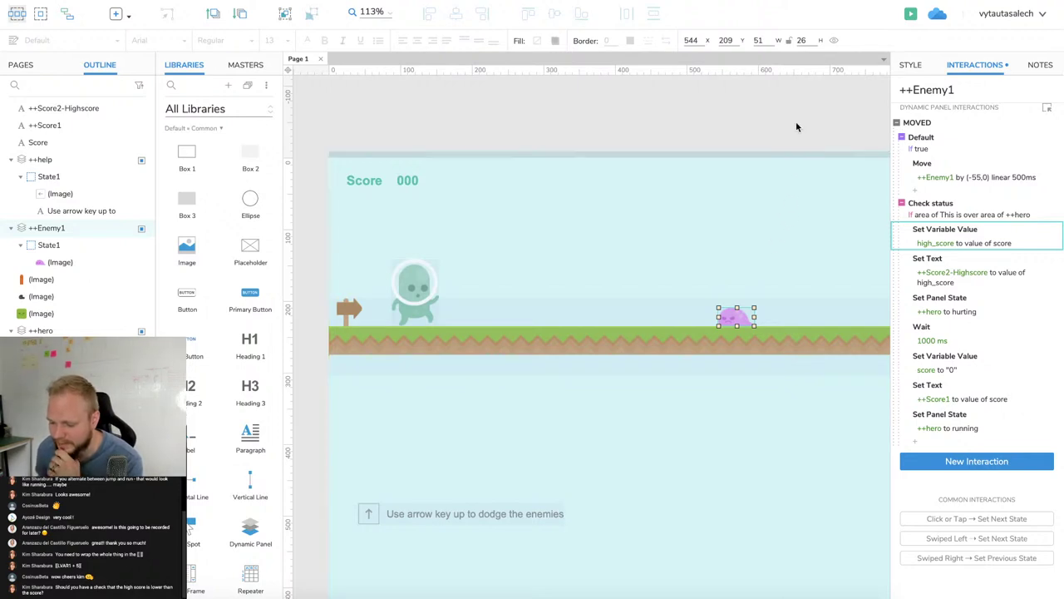
left_click(796, 121)
left_click(739, 319)
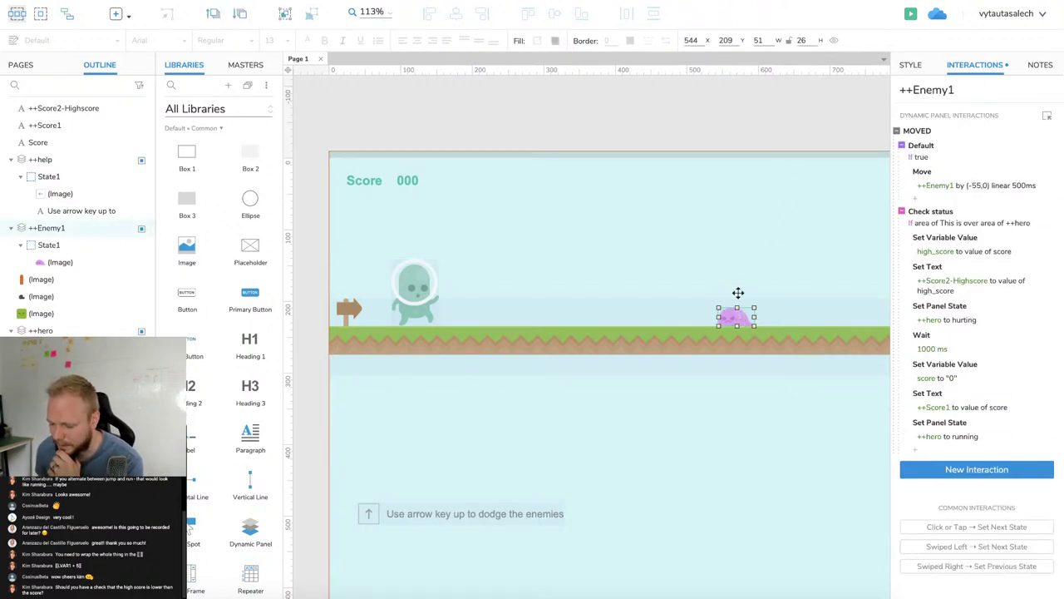
left_click(438, 298)
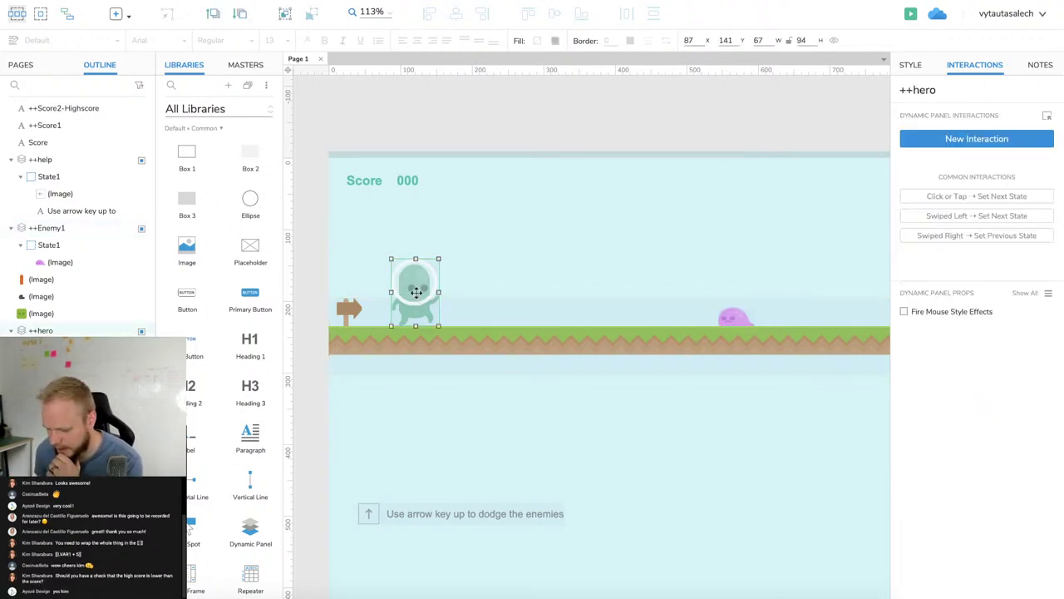
left_click(674, 133)
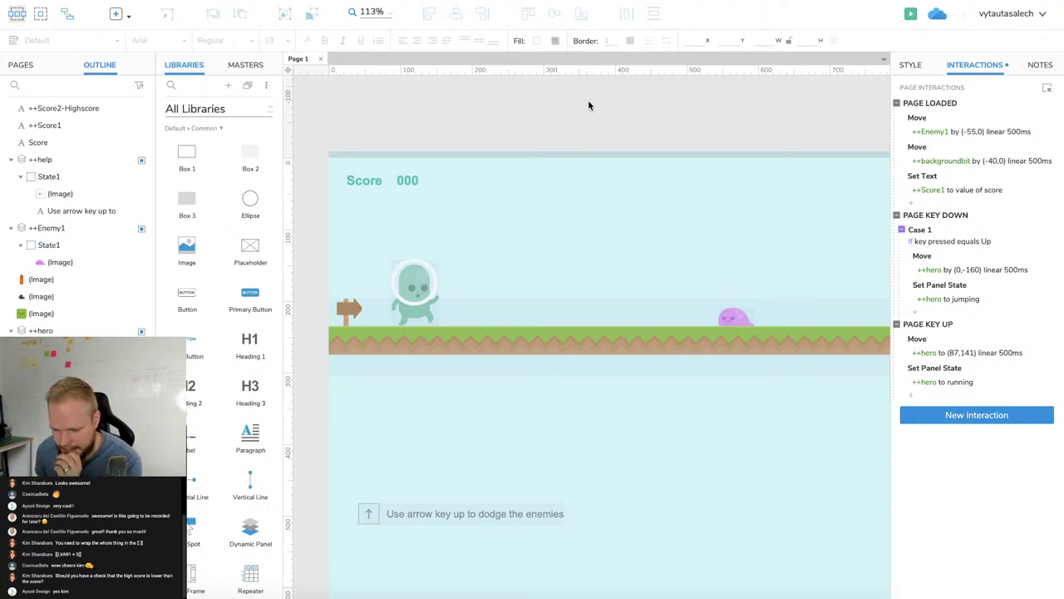
left_click(449, 181)
left_click(409, 181)
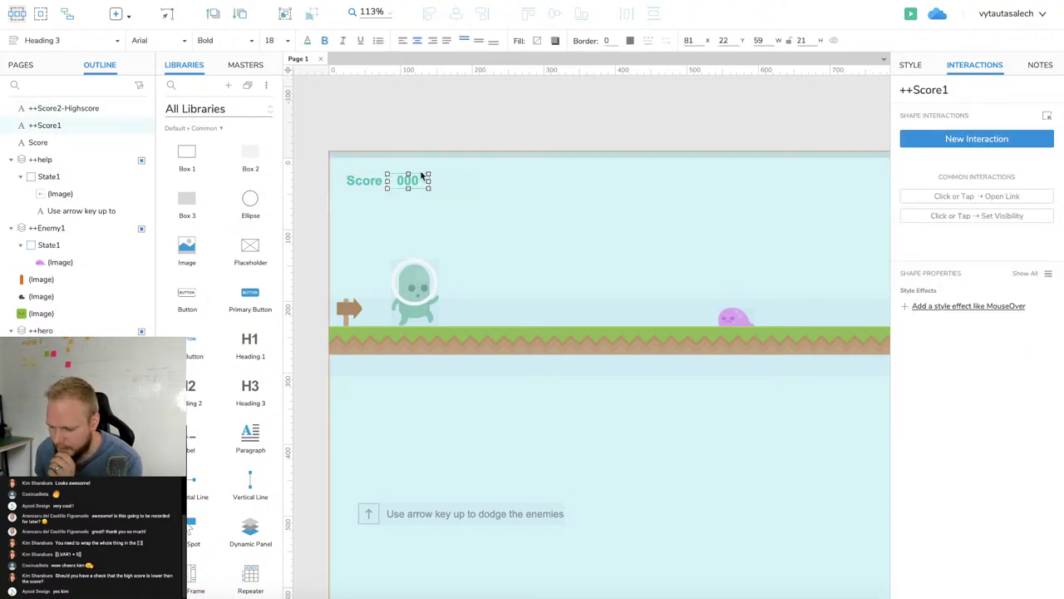
left_click(446, 186)
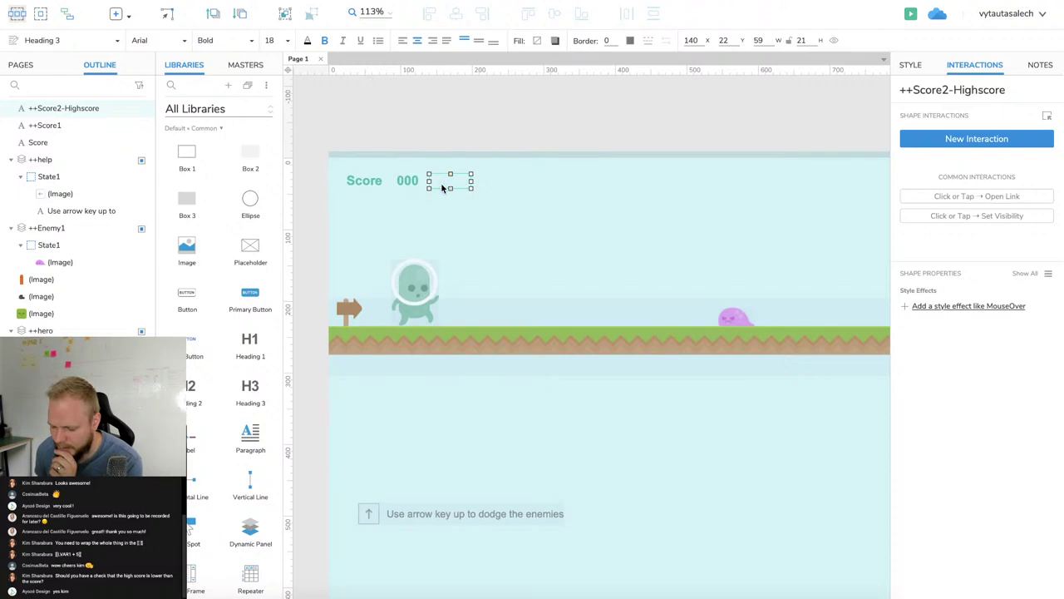
Set the Wait action in ++Enemy1's Check status case to 1500 ms.
left_click(743, 320)
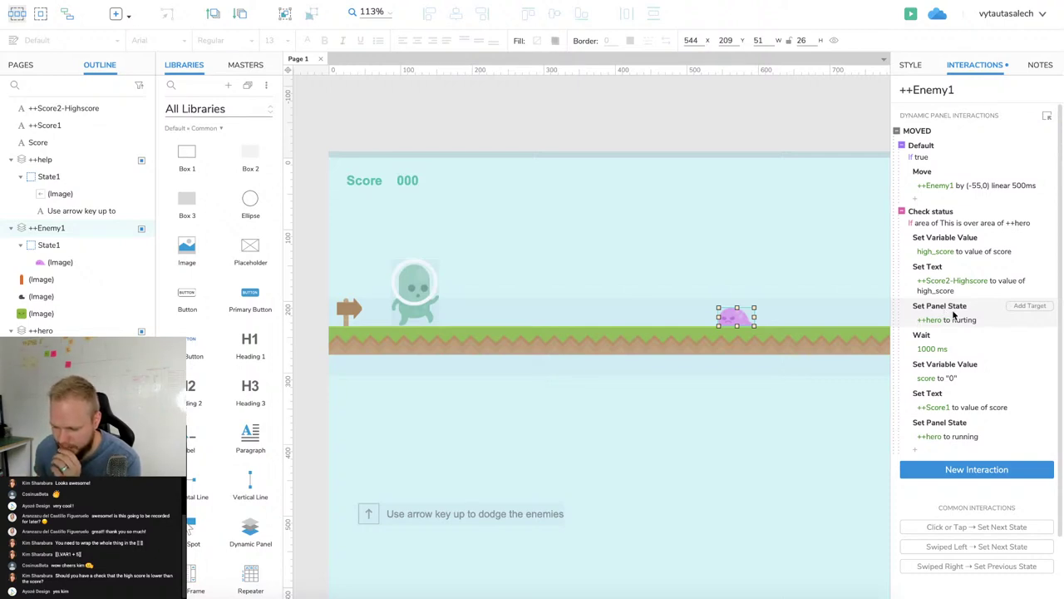
left_click(954, 342)
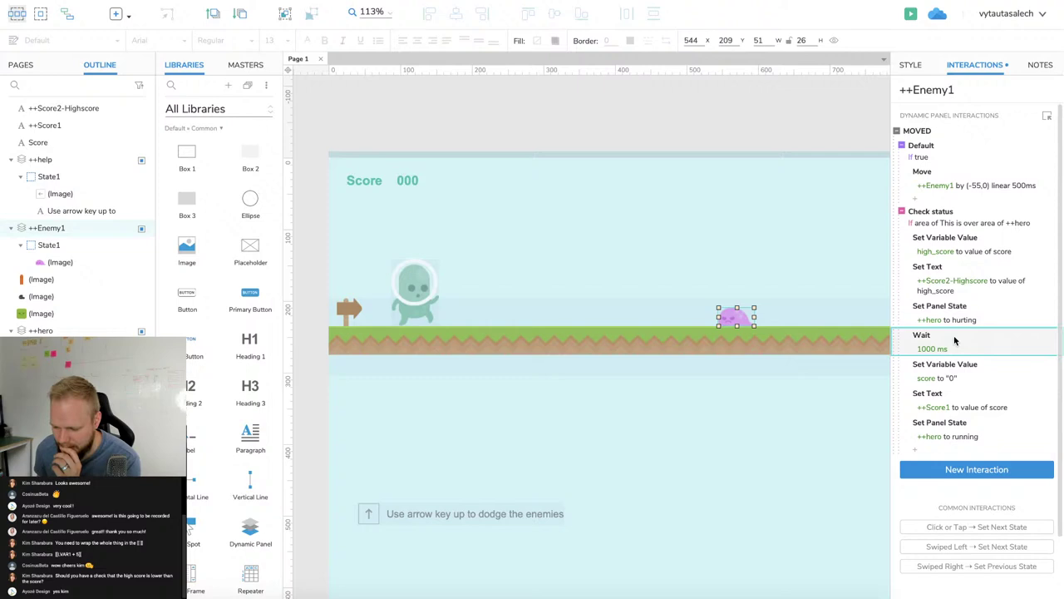
left_click(935, 350)
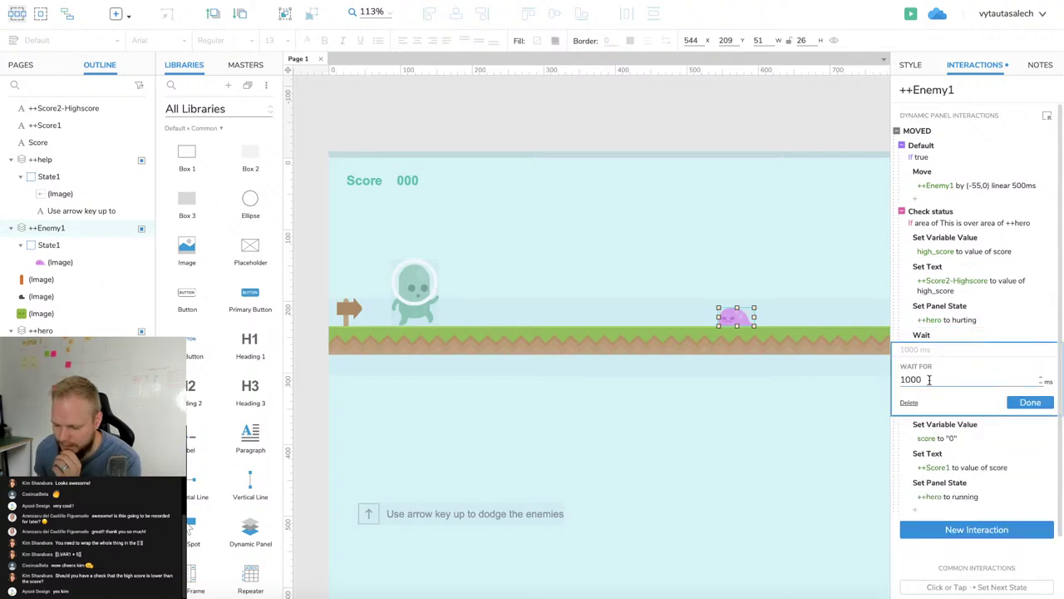
left_click(1031, 403)
left_click(939, 353)
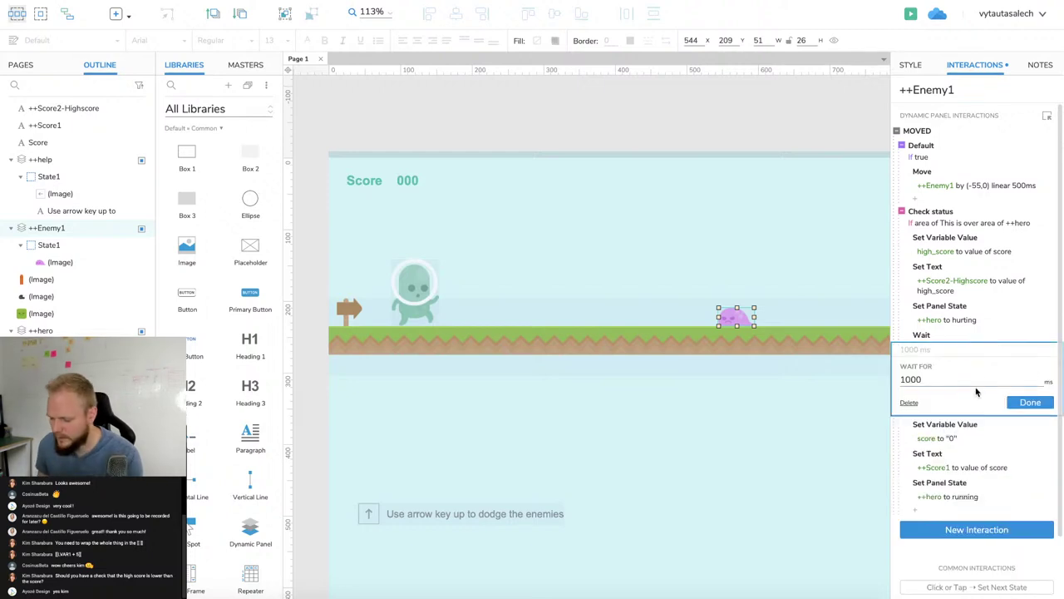
left_click_drag(967, 380, 829, 374)
type("1500")
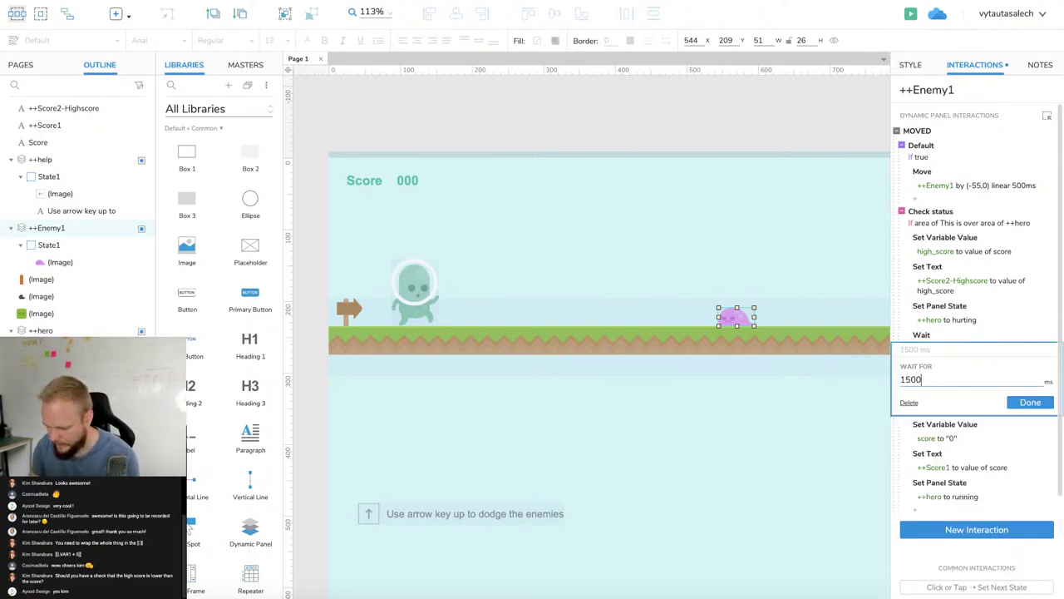
left_click(1023, 401)
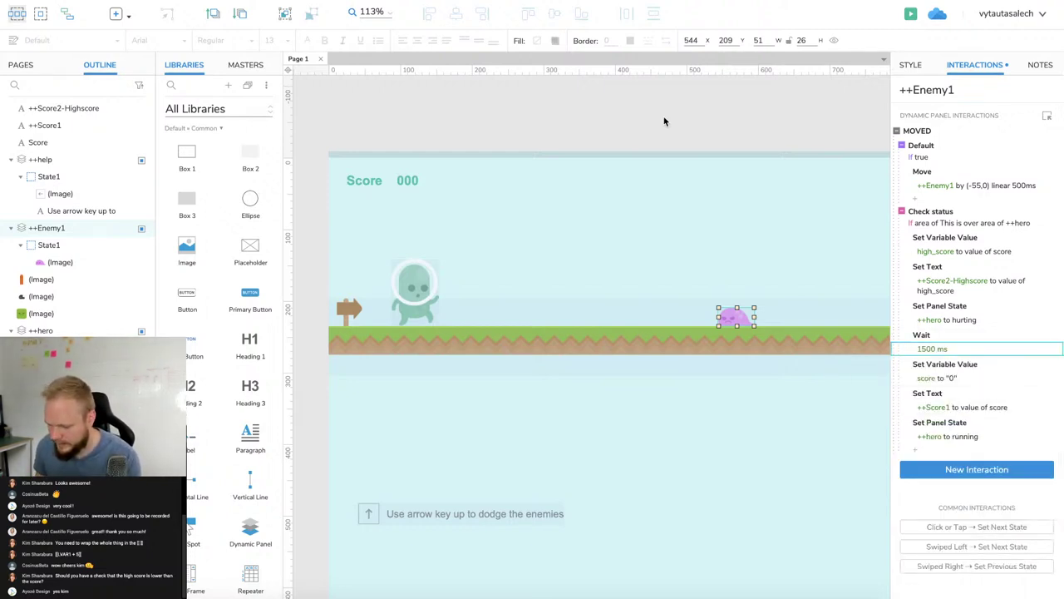
Preview the page in the browser, reload it to check the score reset after a hit, and close the preview.
left_click(582, 130)
left_click(910, 13)
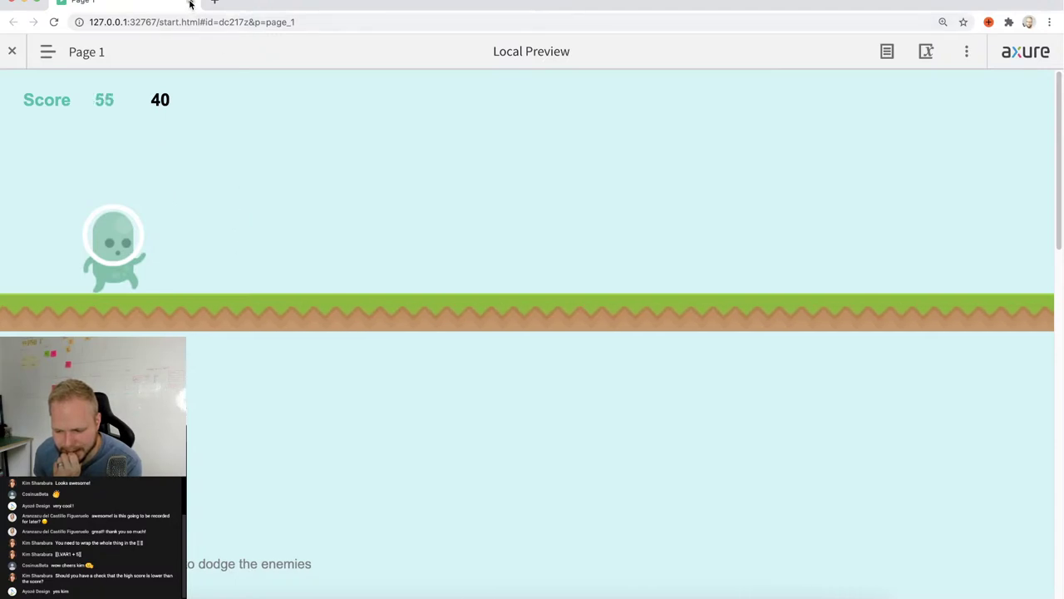
key("super+r")
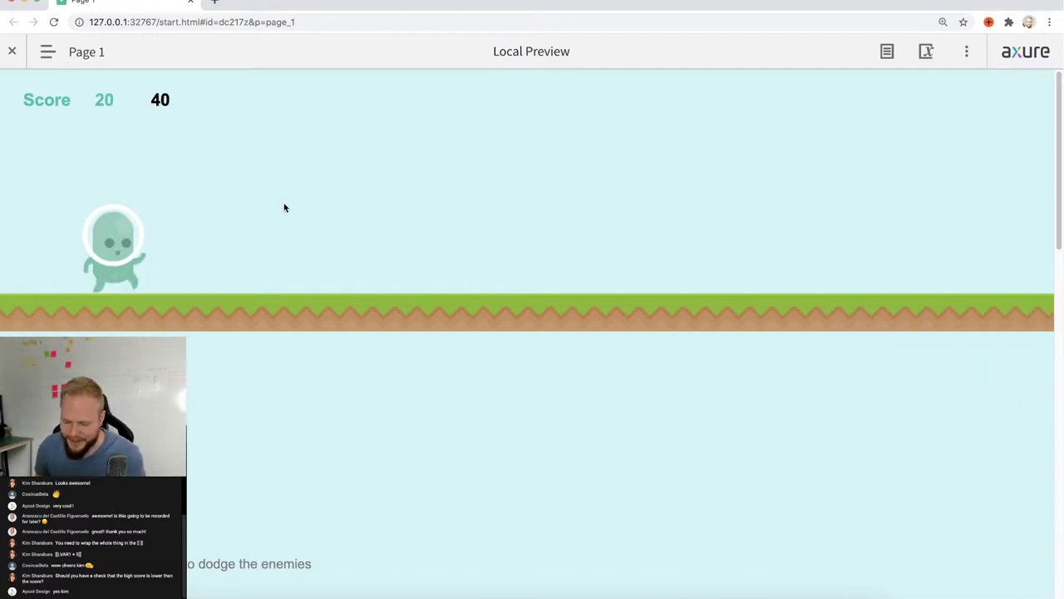
left_click(191, 3)
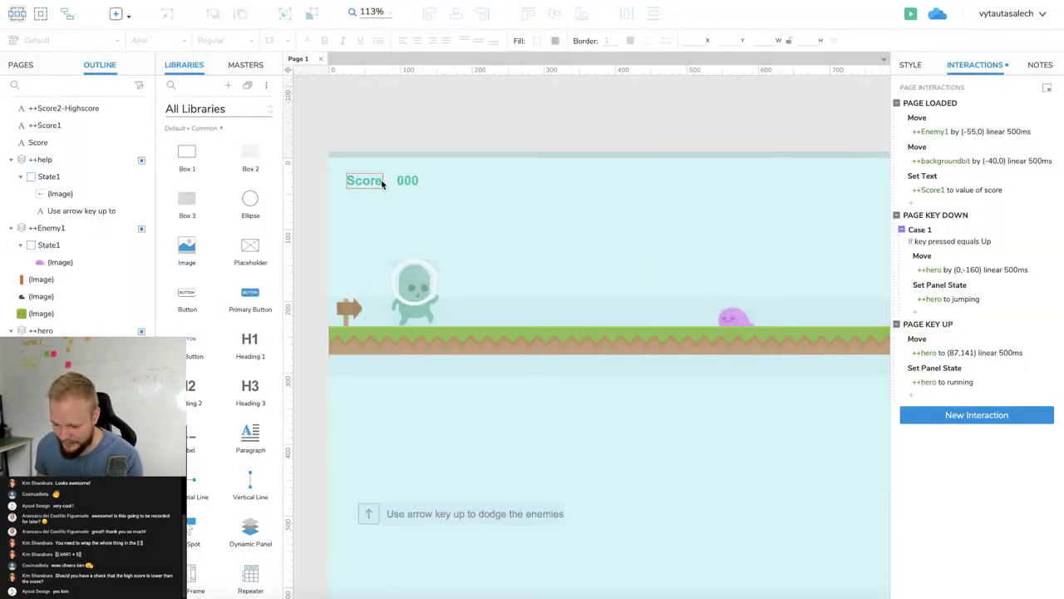
Review the ++Score1 label, the page interactions and ++Enemy1's Check status actions to see how hits are handled.
left_click(413, 182)
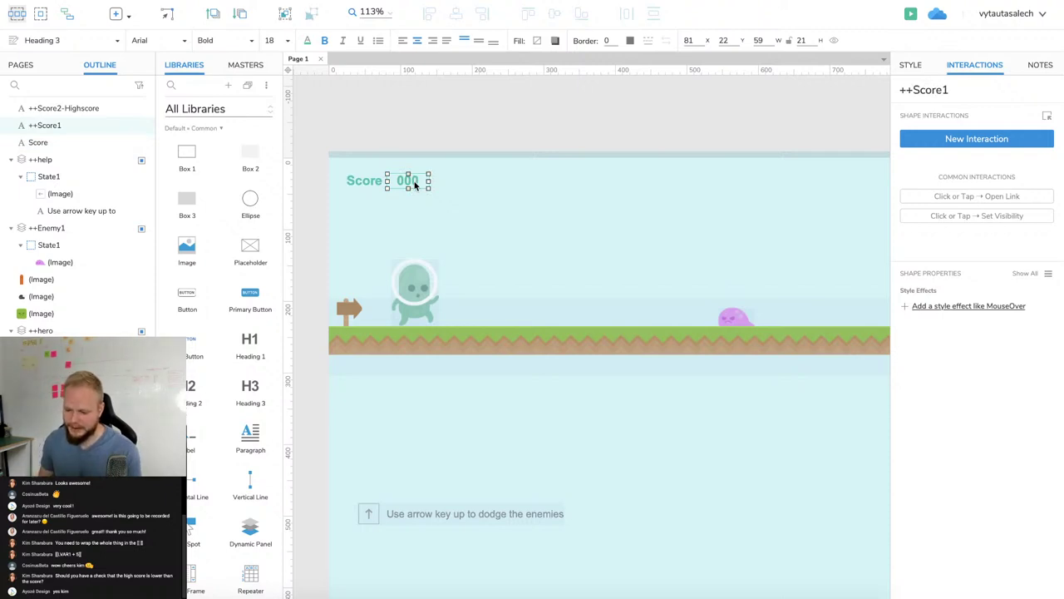
left_click(434, 110)
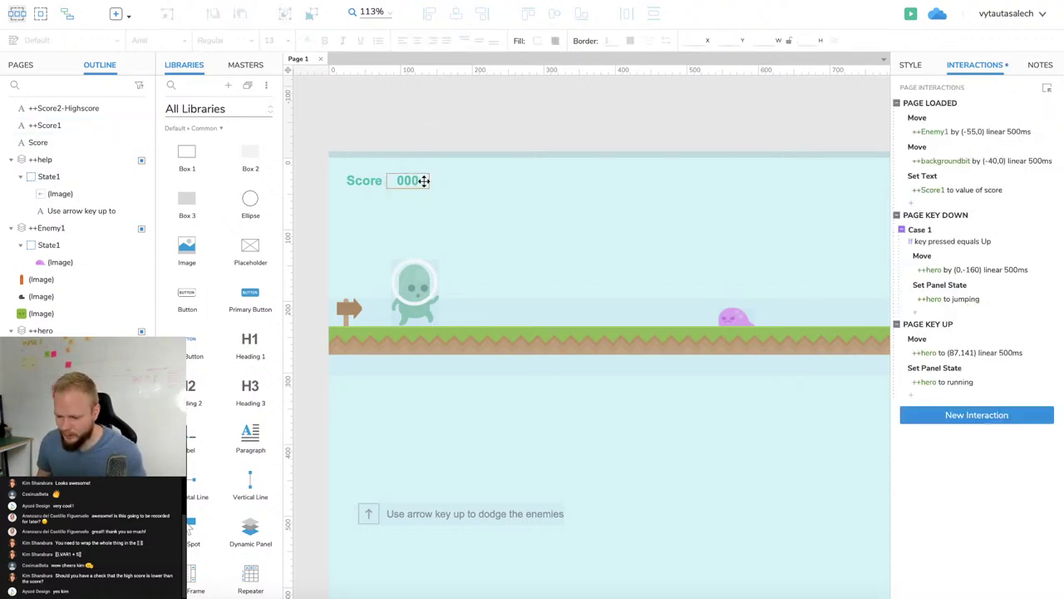
left_click(736, 316)
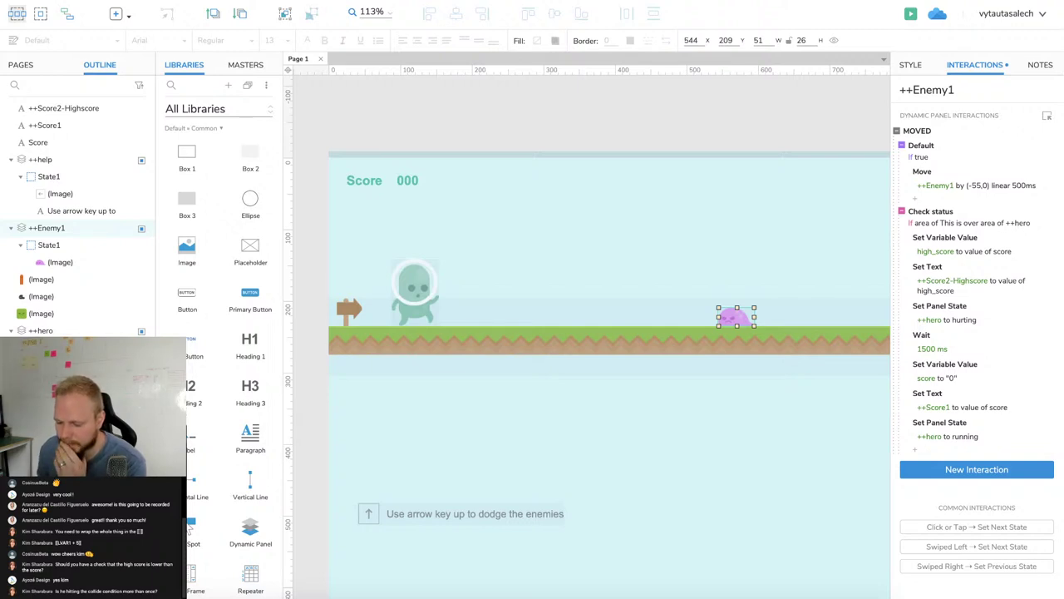
left_click(708, 109)
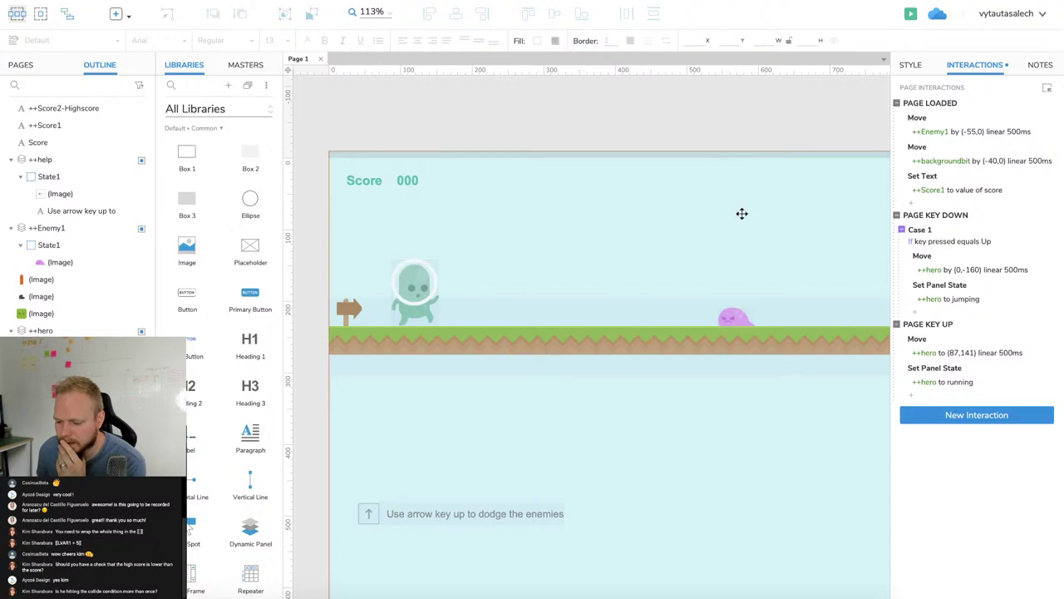
left_click(743, 311)
left_click(724, 123)
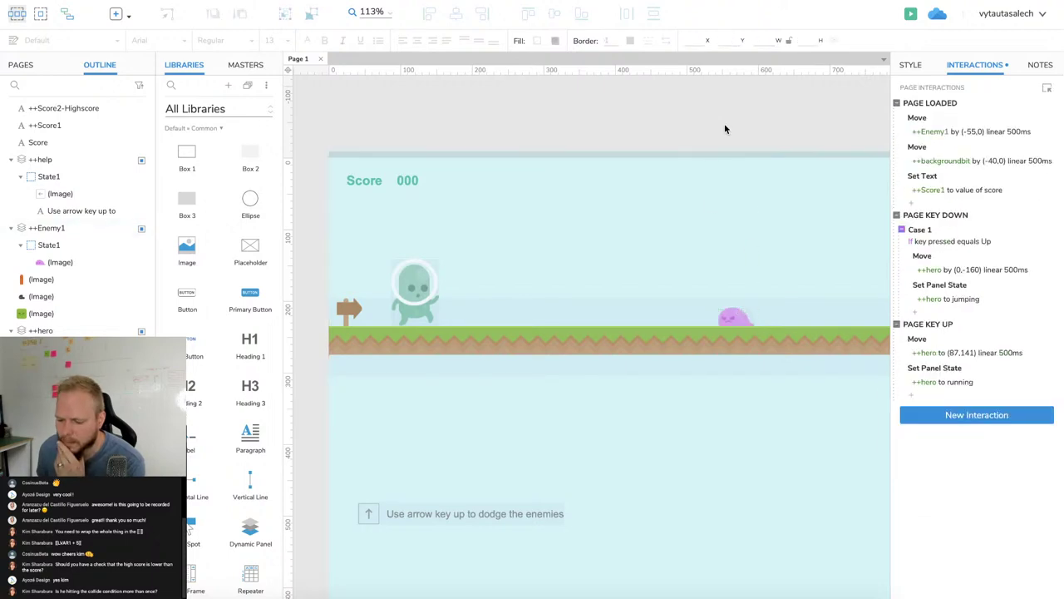
left_click(746, 320)
left_click(746, 320)
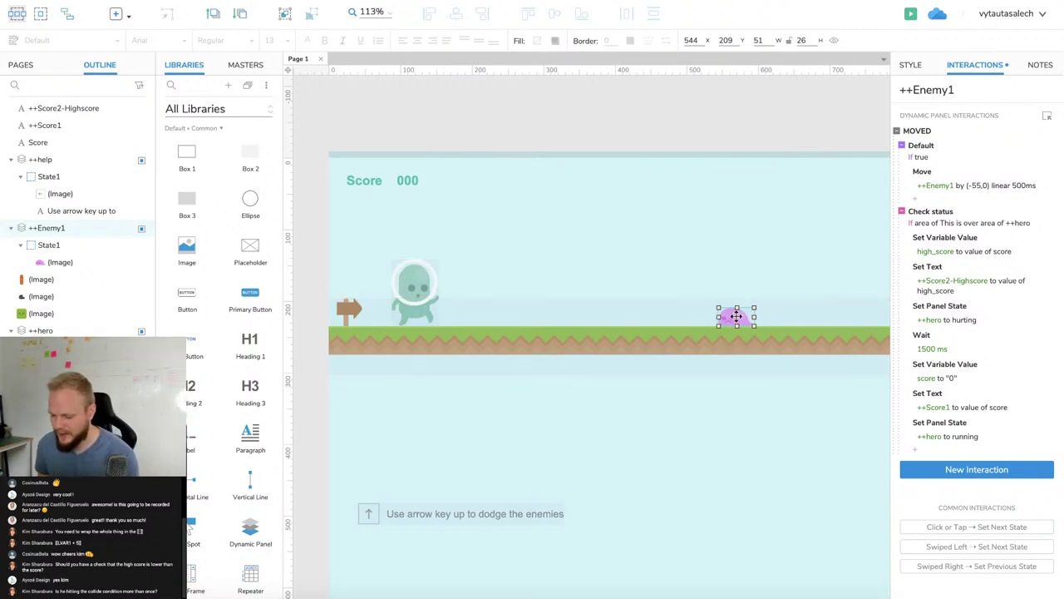
left_click(413, 285)
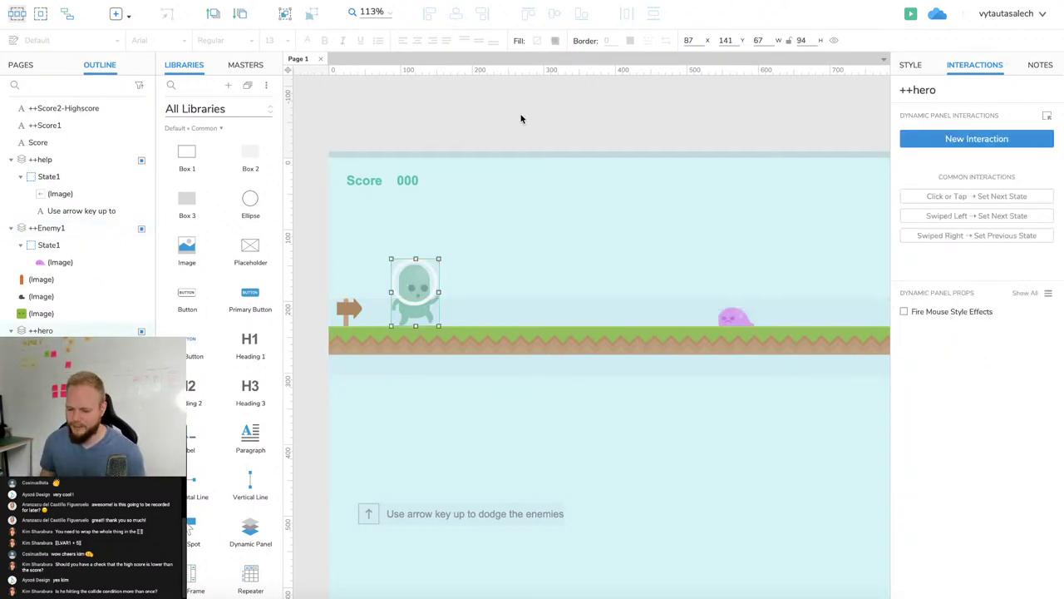
left_click_drag(411, 287, 443, 272)
key("ctrl+z")
key("ctrl+z")
key("ctrl+z")
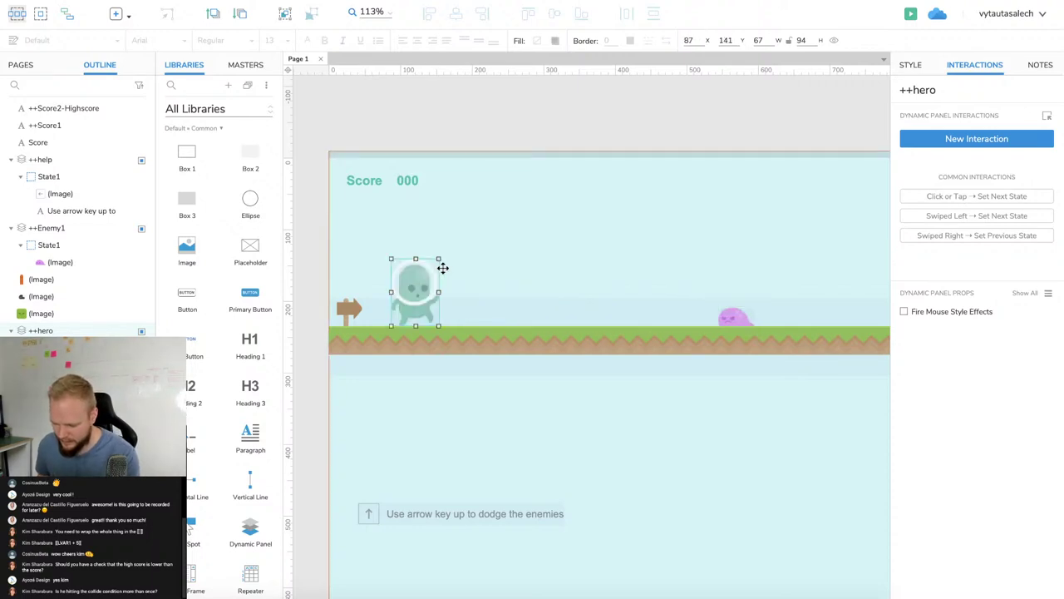
left_click(569, 99)
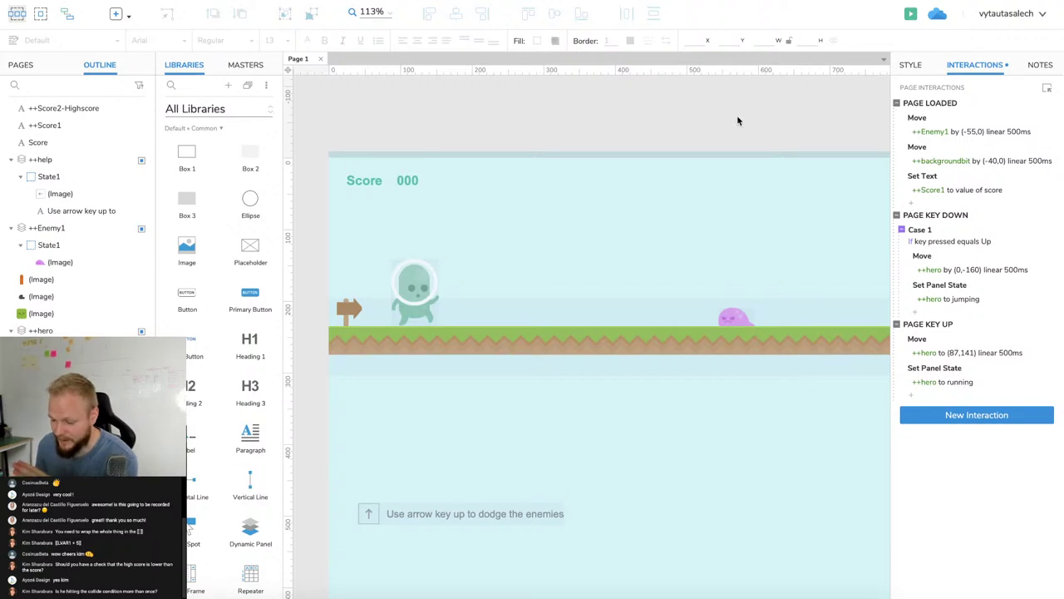
Preview the page in the browser and play it with reloads, jumping over the enemy and checking the score and high score.
left_click(913, 12)
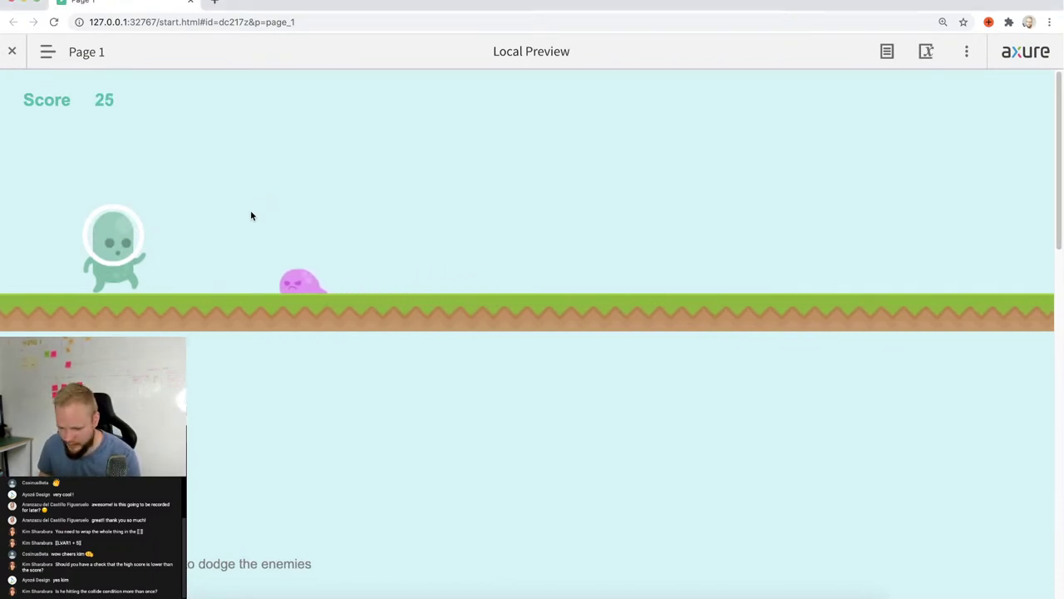
key("space")
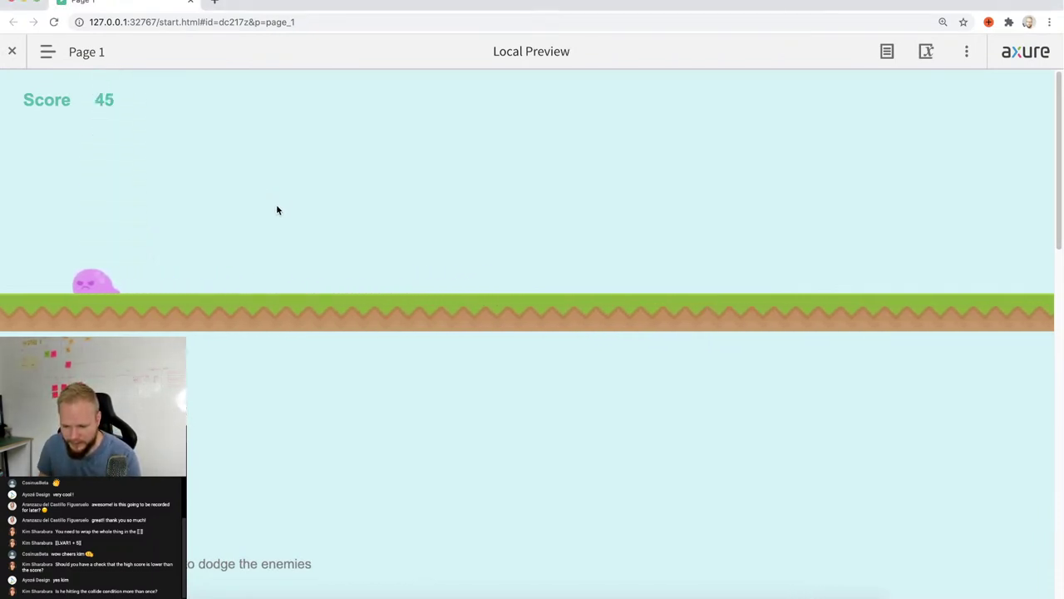
key("space")
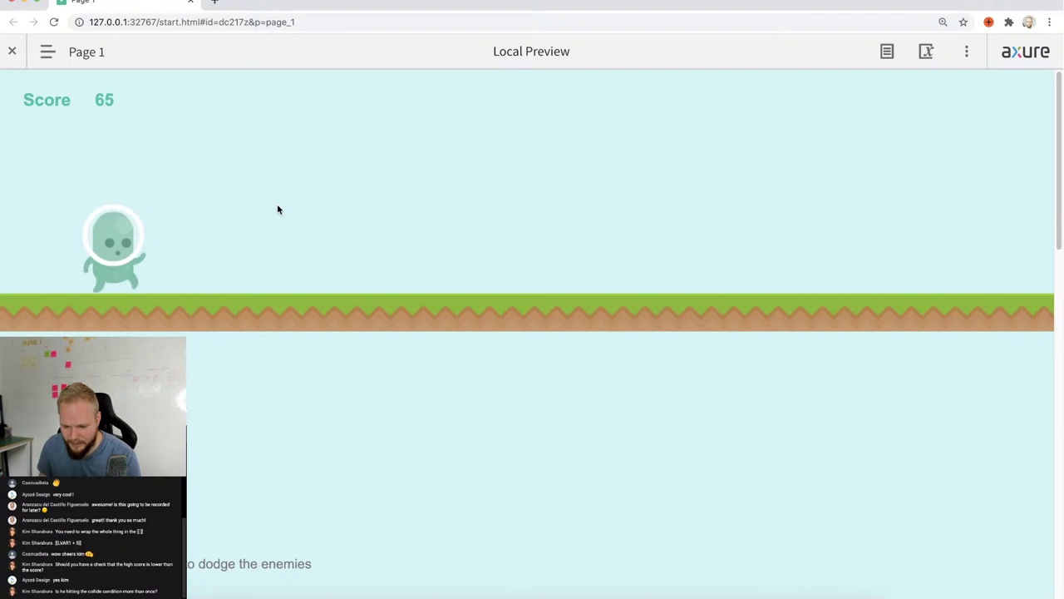
left_click(53, 22)
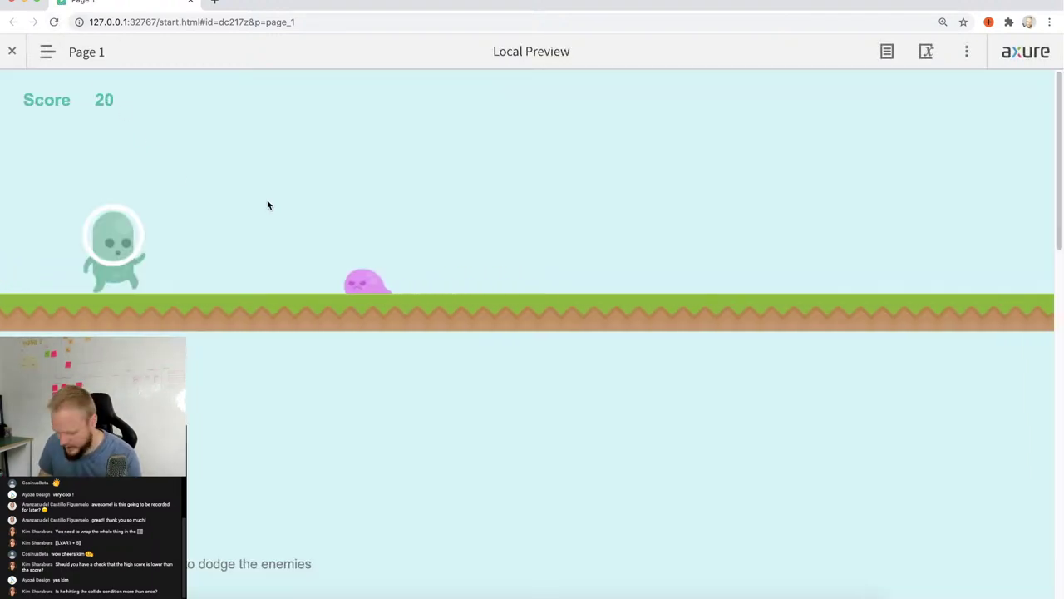
key("space")
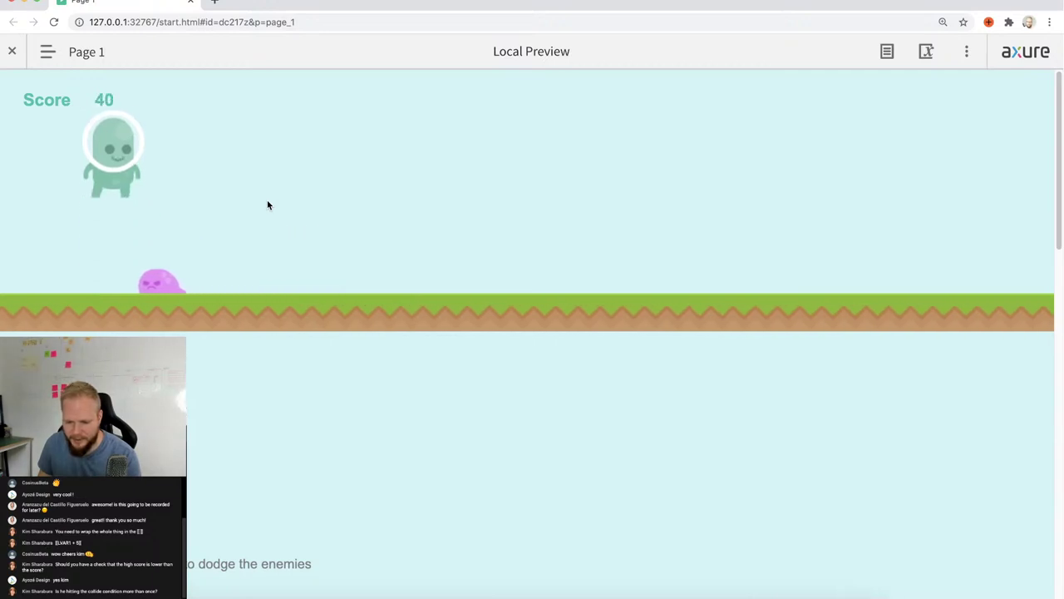
key("space")
key("space")
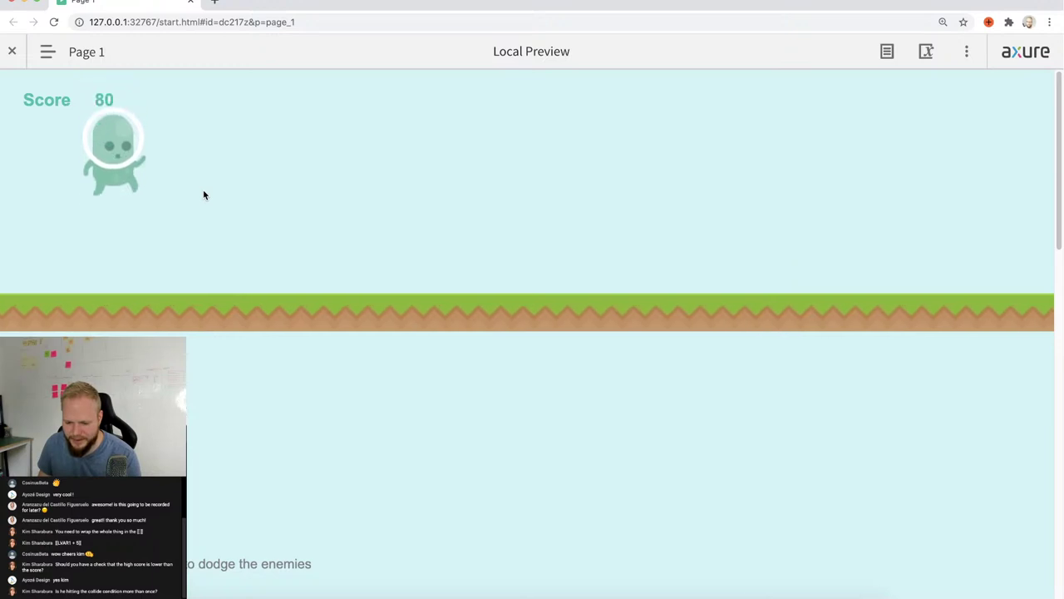
key("space")
left_click(53, 22)
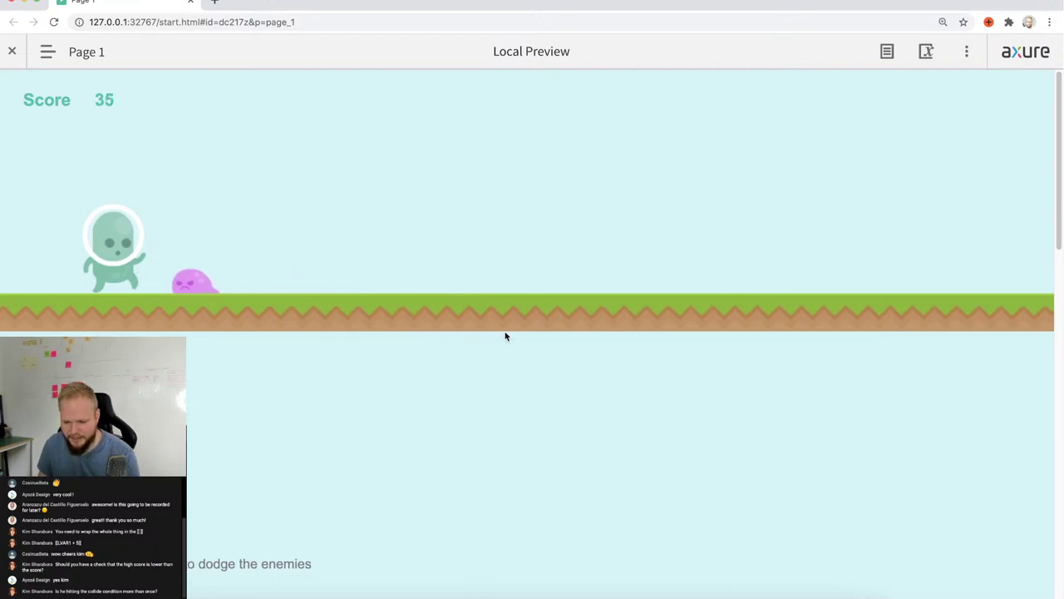
key("space")
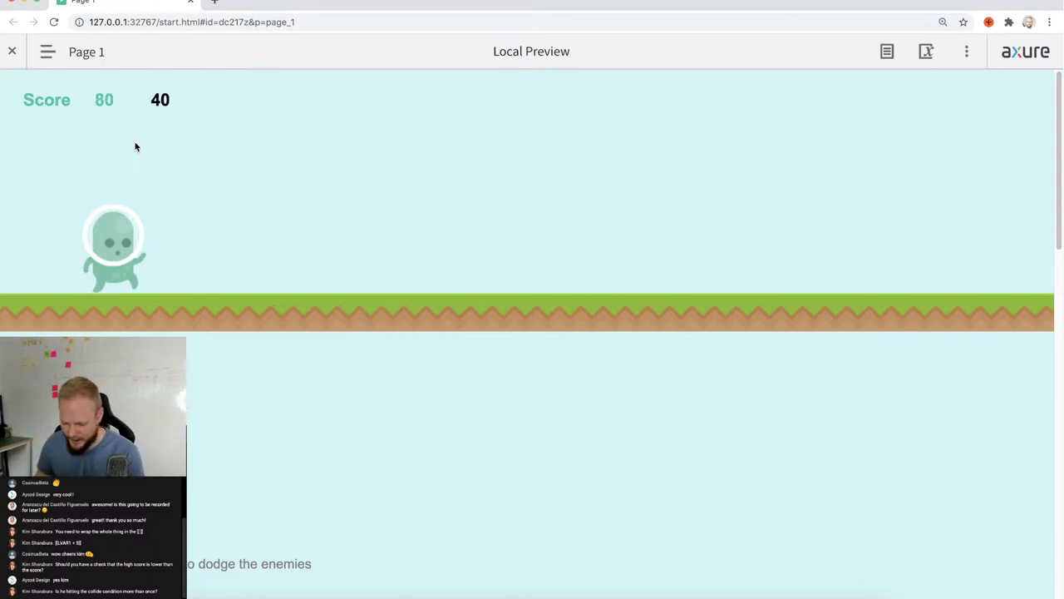
Replay the preview with several reloads, testing jumps at different distances from the enemy, and close the preview.
left_click(53, 21)
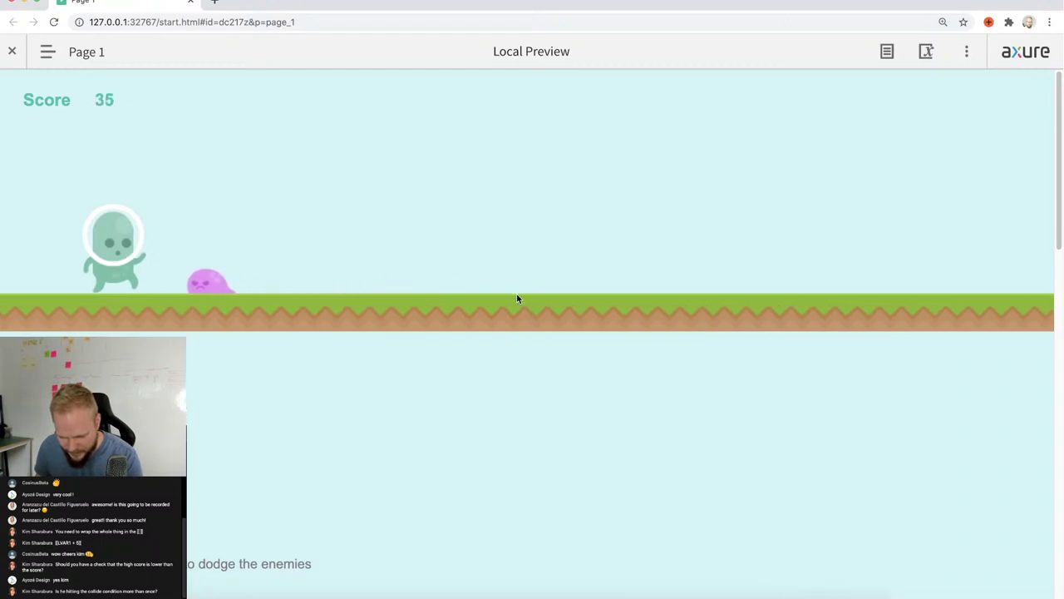
key("space")
left_click(54, 22)
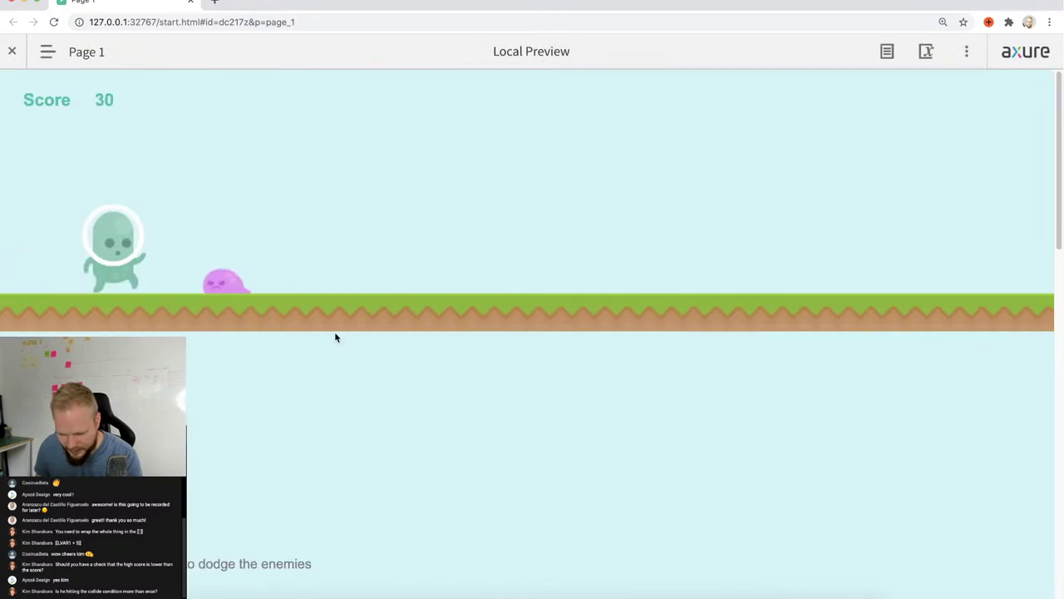
key("space")
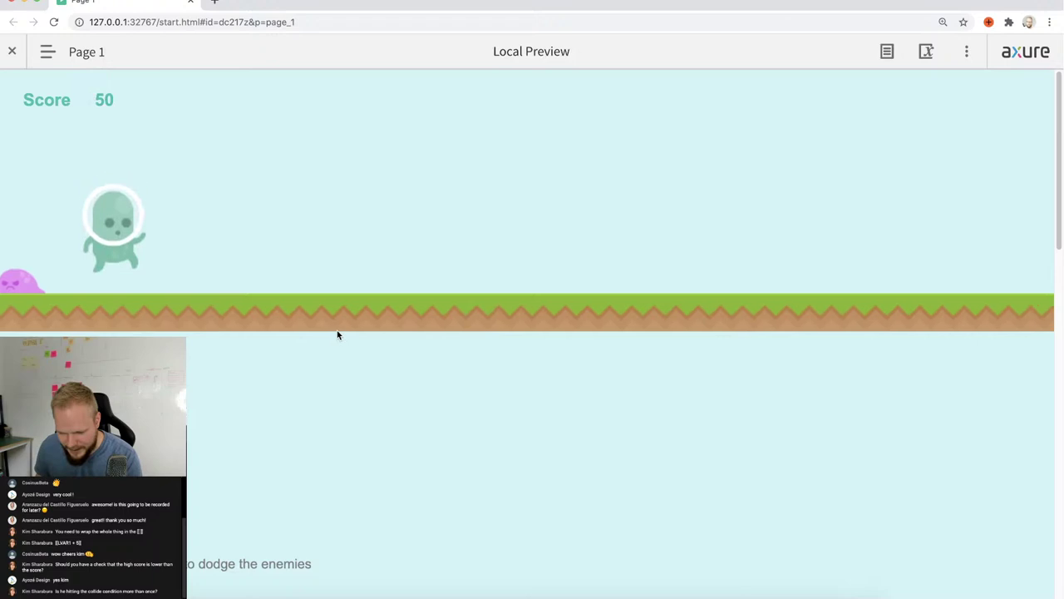
key("space")
key("space")
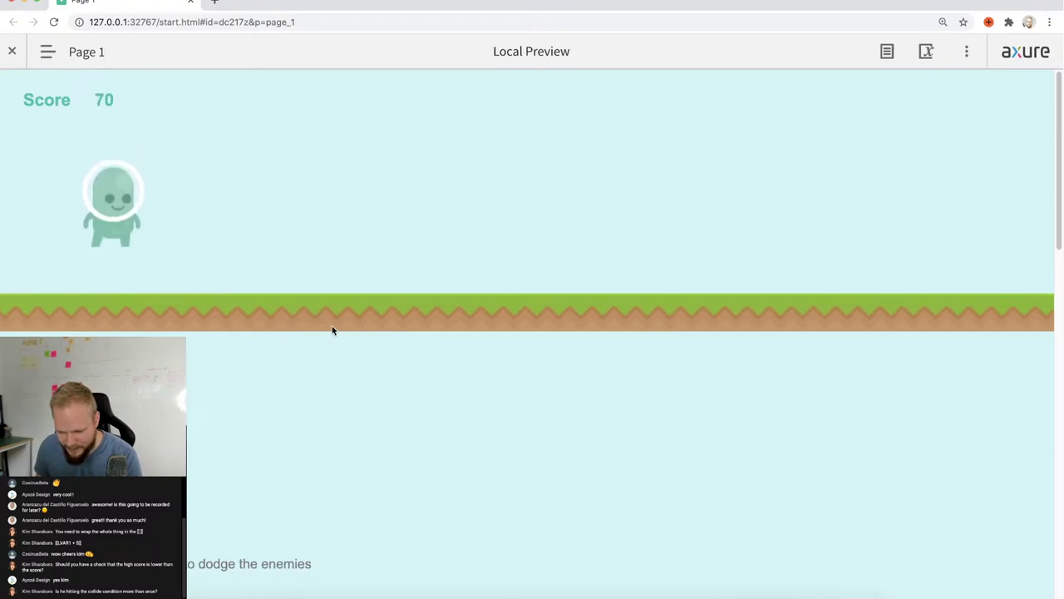
left_click(53, 22)
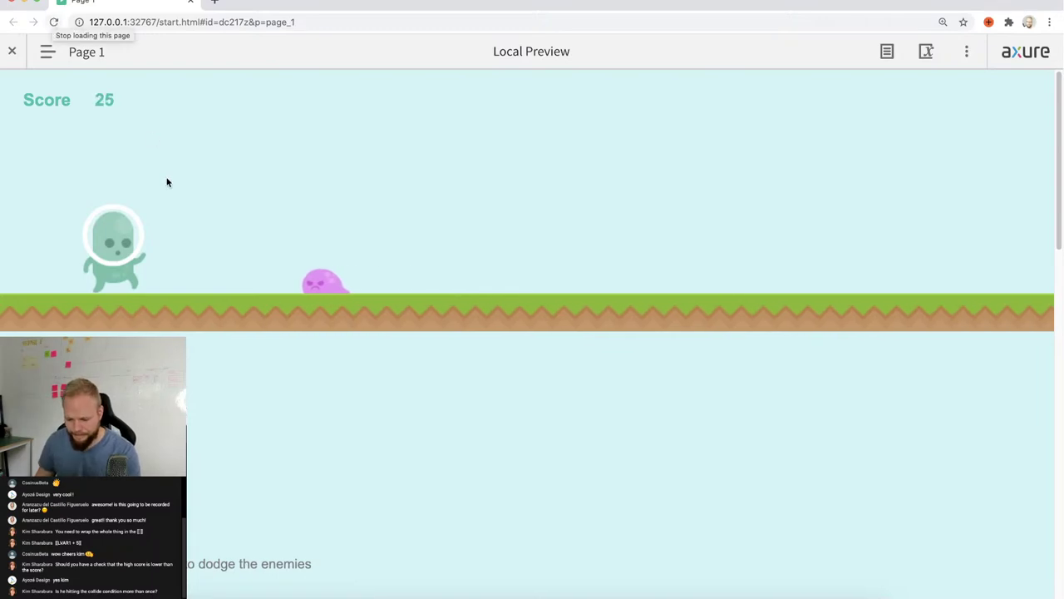
key("space")
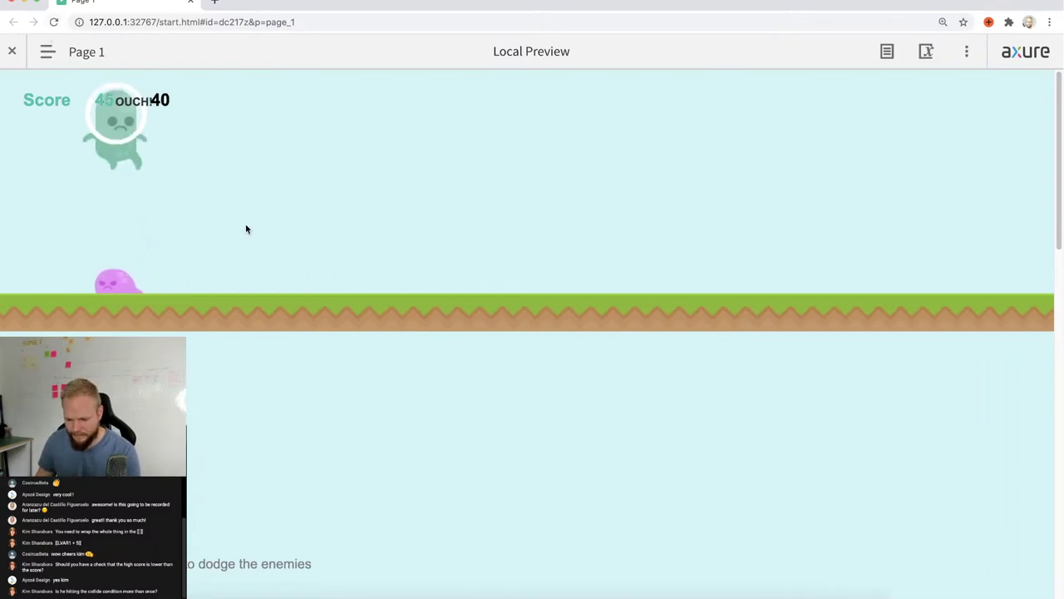
left_click(53, 22)
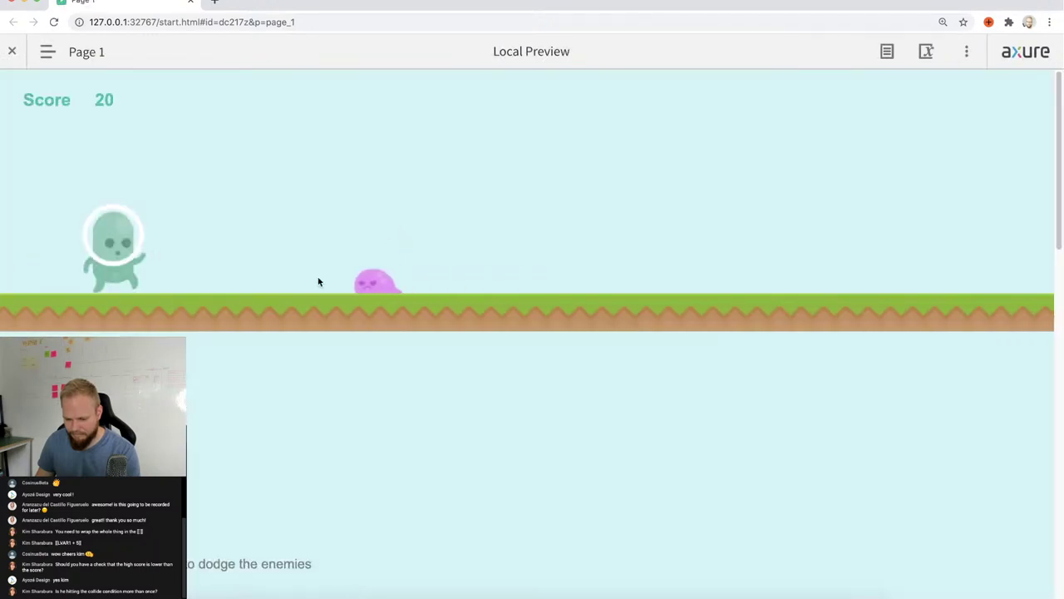
key("space")
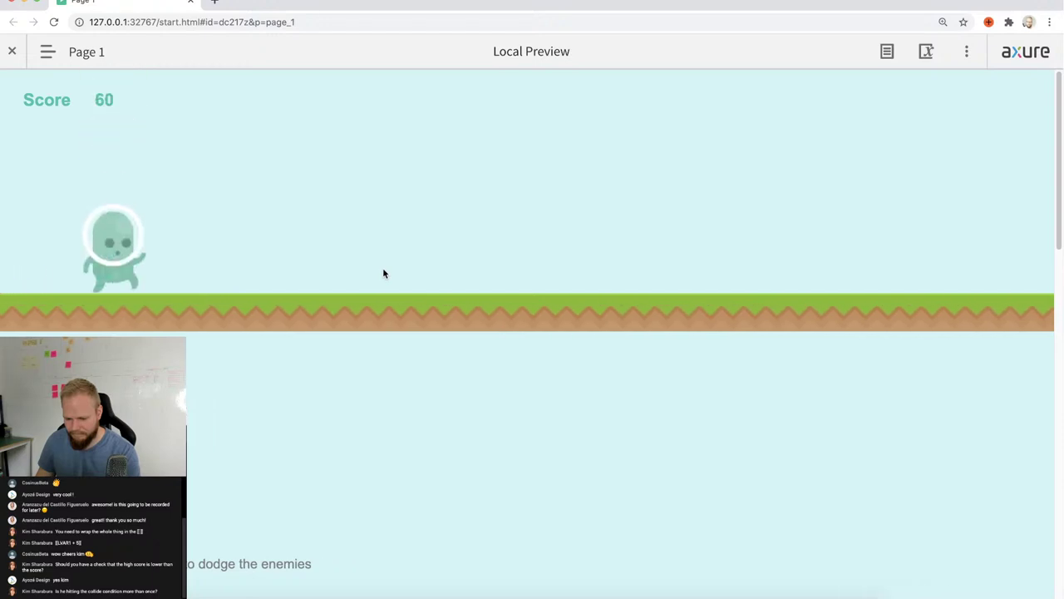
left_click(191, 2)
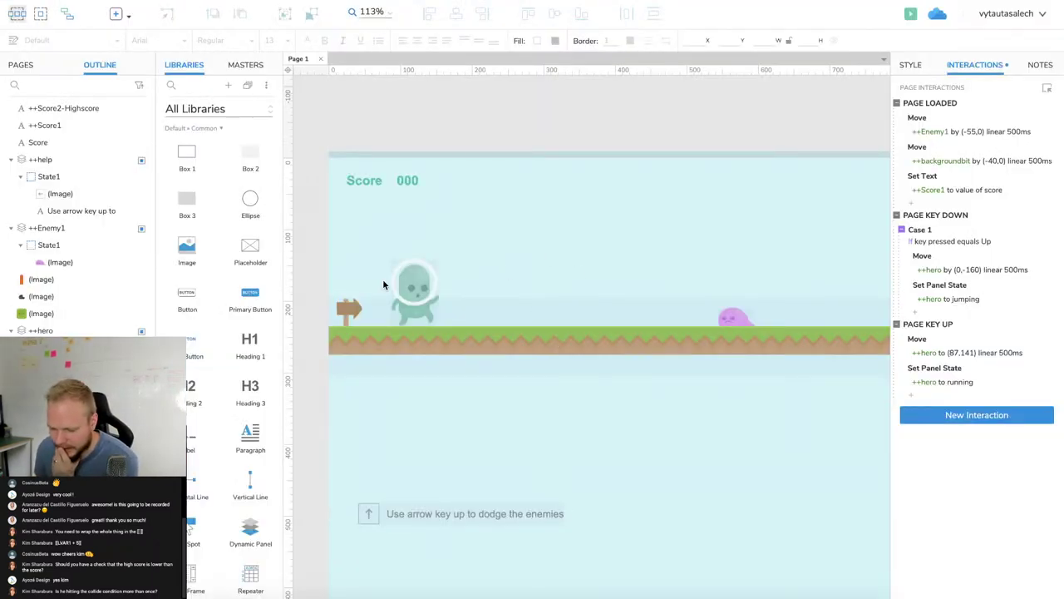
Set ++hero's Page Key Down Move action to by (0,-180) and preview the page in the browser.
left_click(977, 273)
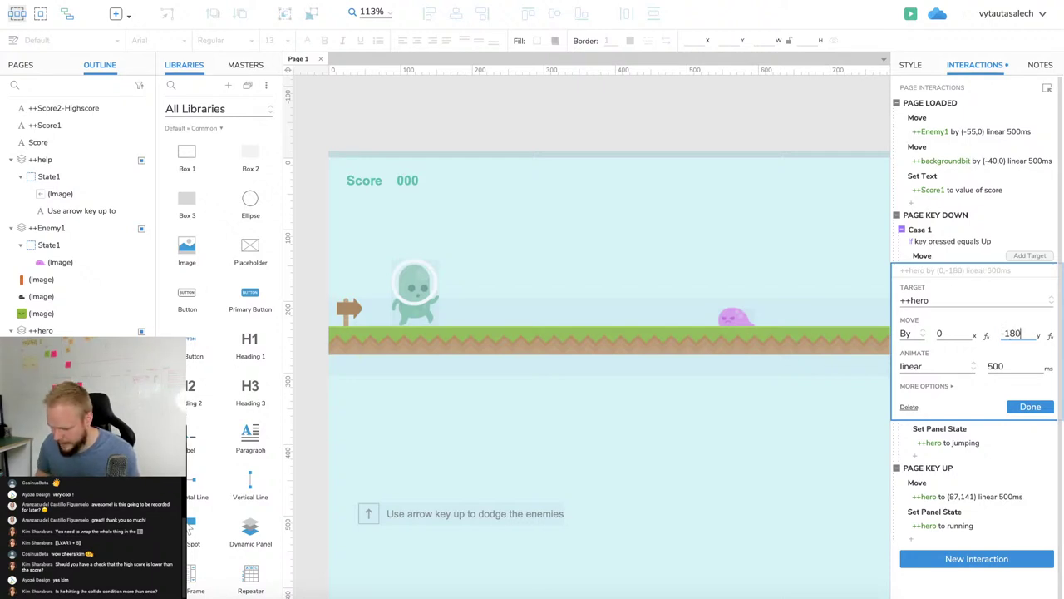
left_click(1031, 407)
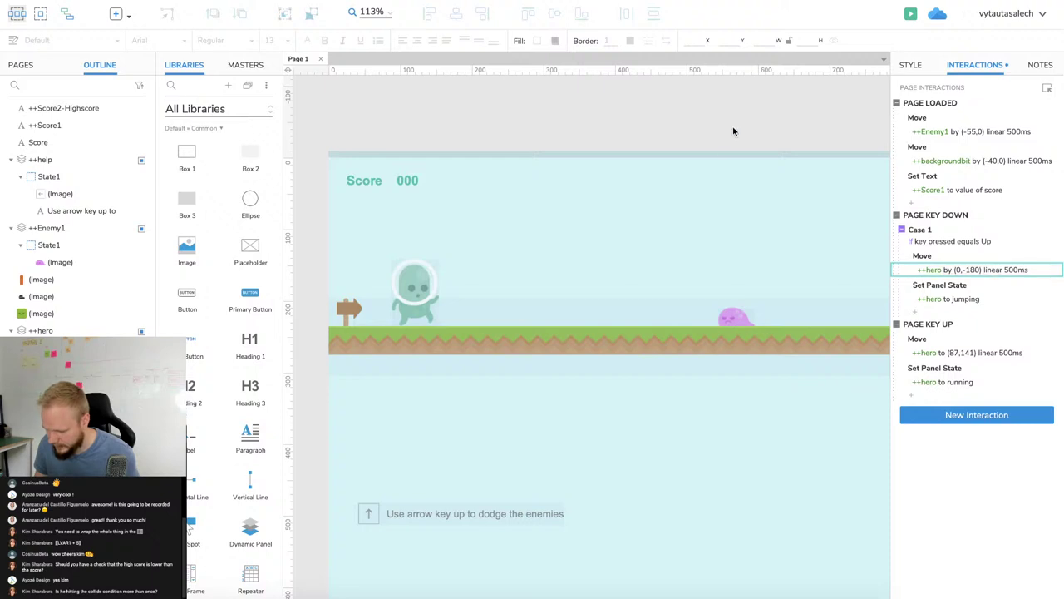
key("super+period")
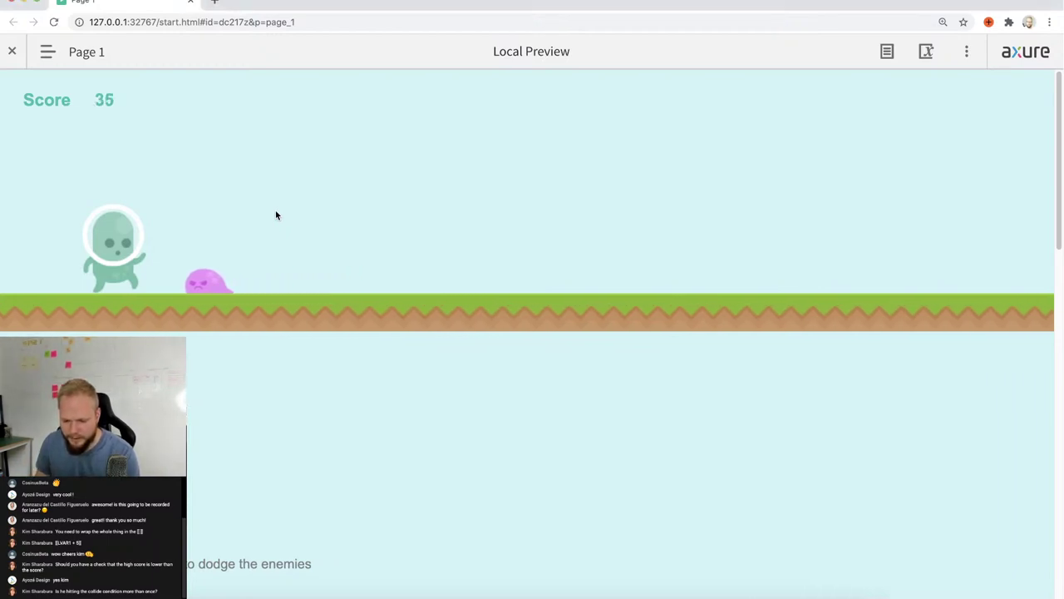
Play the preview with reloads to test whether the hero's jump clears the enemy, and return to the Axure RP editor.
key("space")
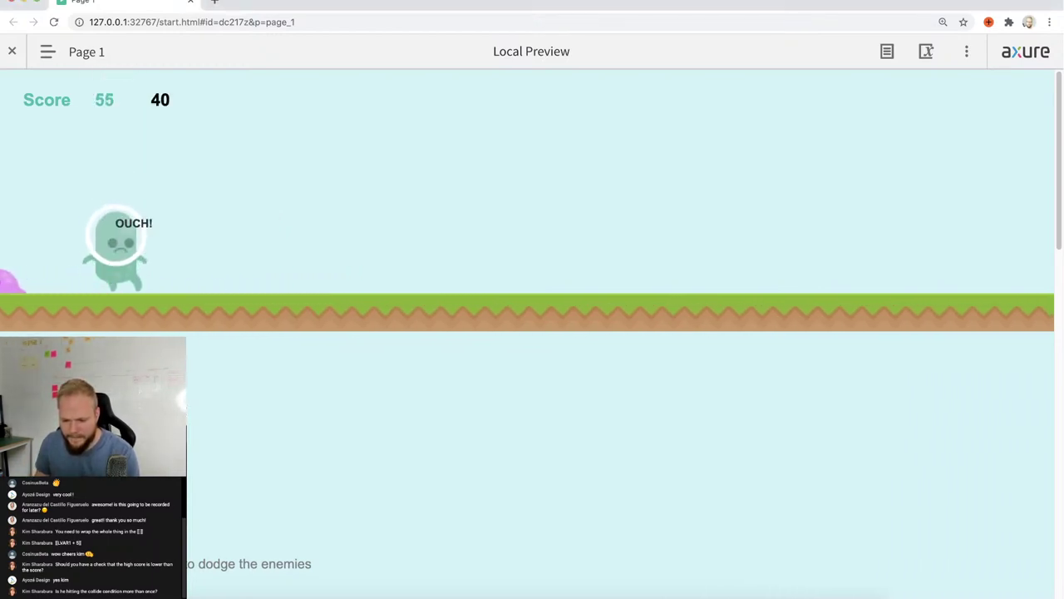
left_click(54, 22)
left_click(54, 22)
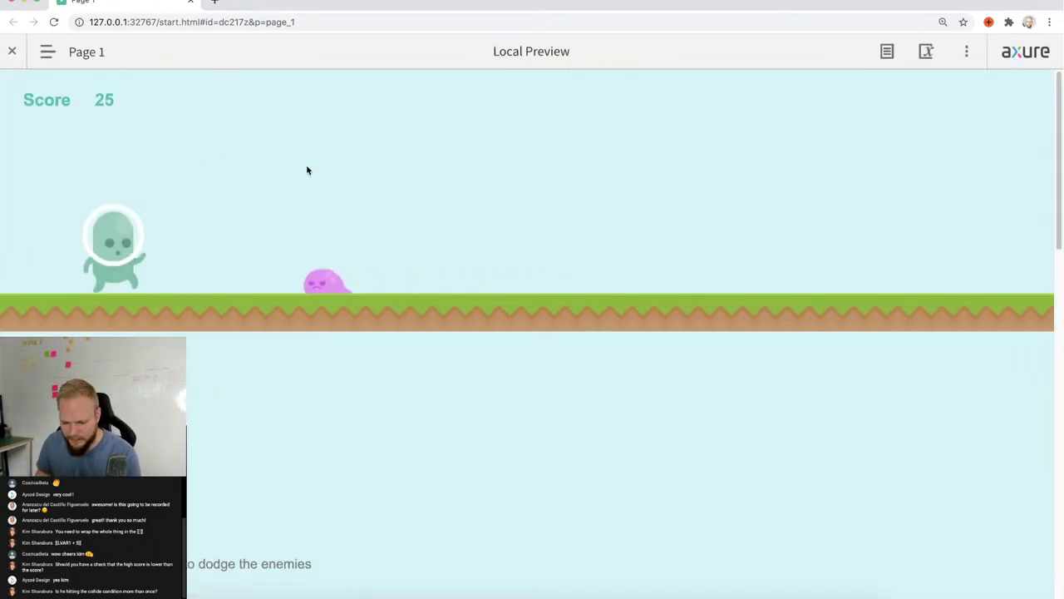
key("space")
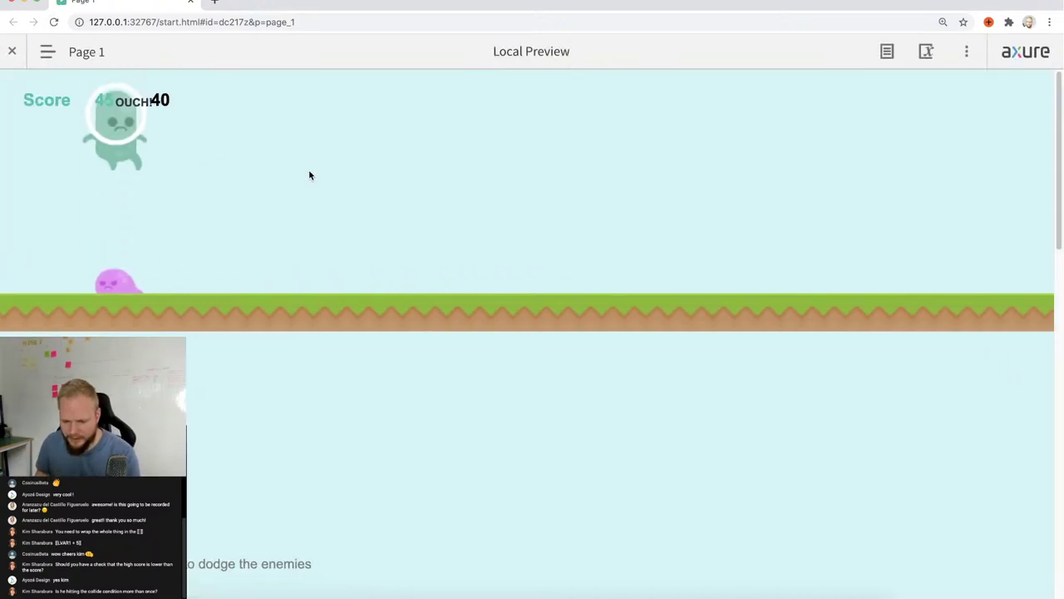
key("space")
left_click(55, 22)
key("space")
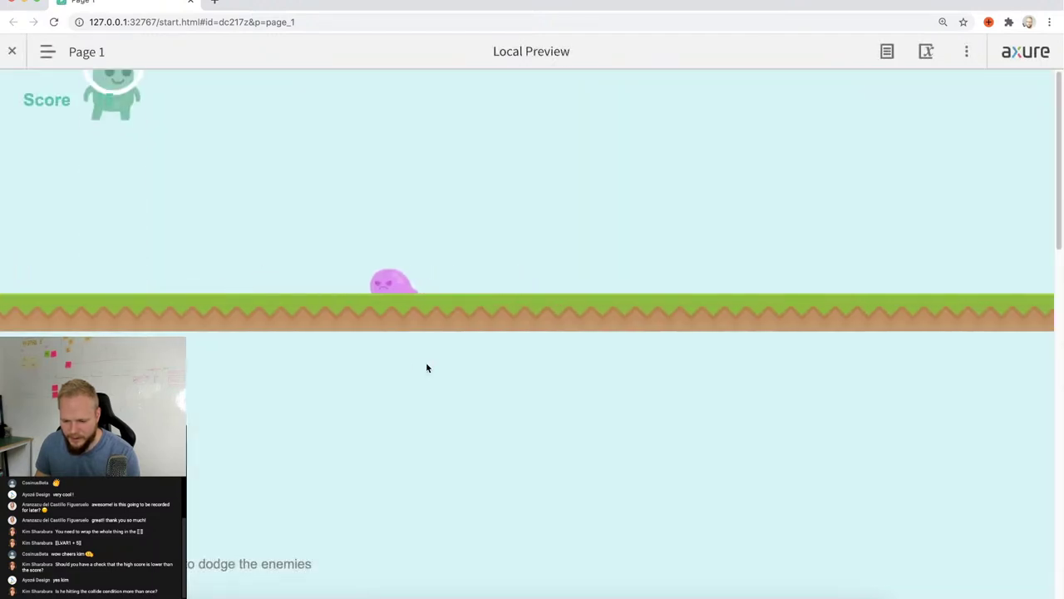
key("space")
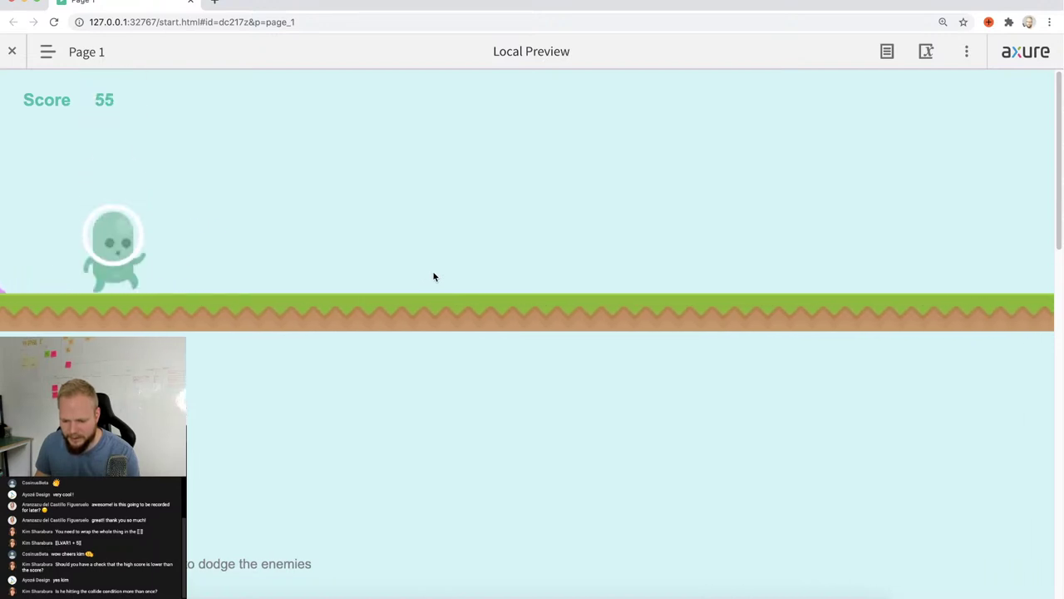
left_click(53, 23)
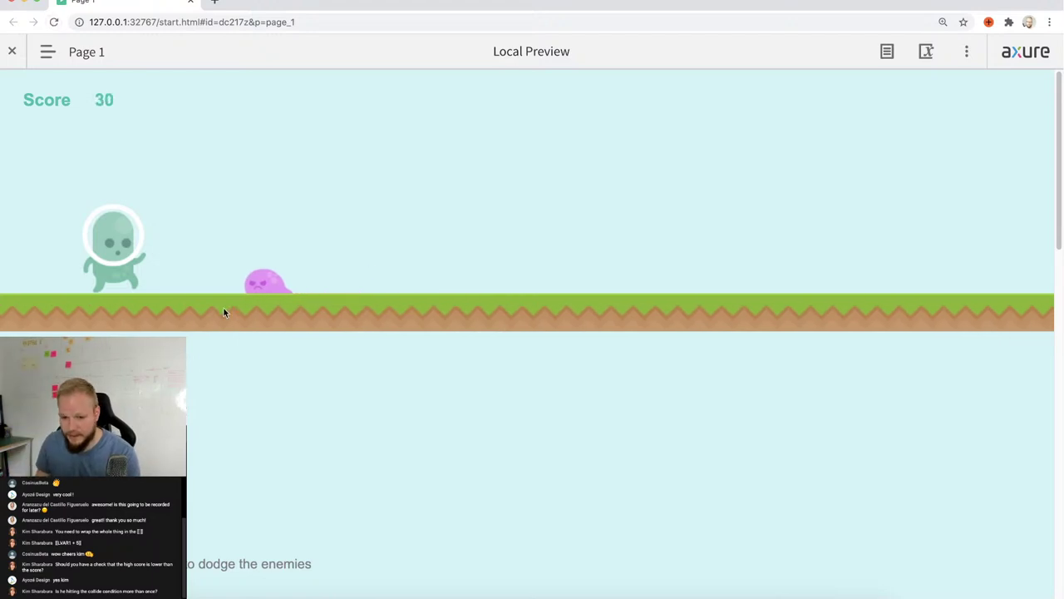
key("space")
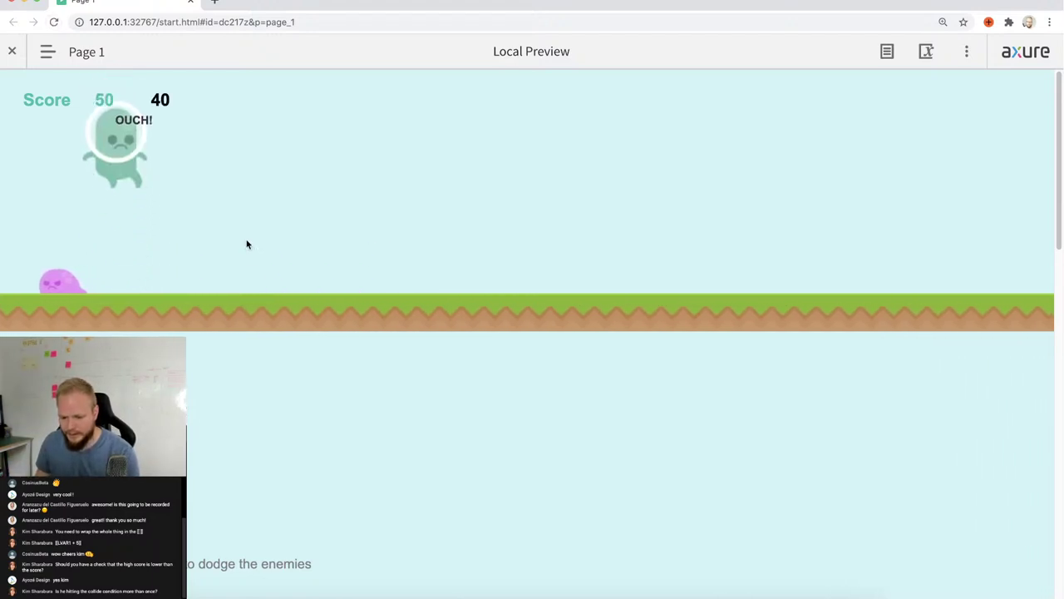
left_click(54, 22)
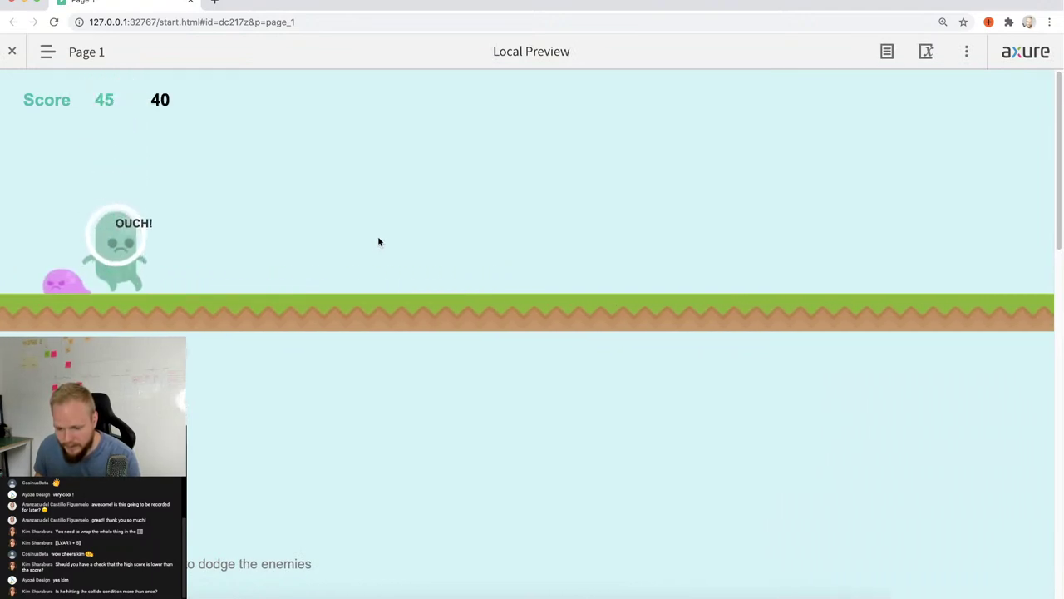
key("super+Tab")
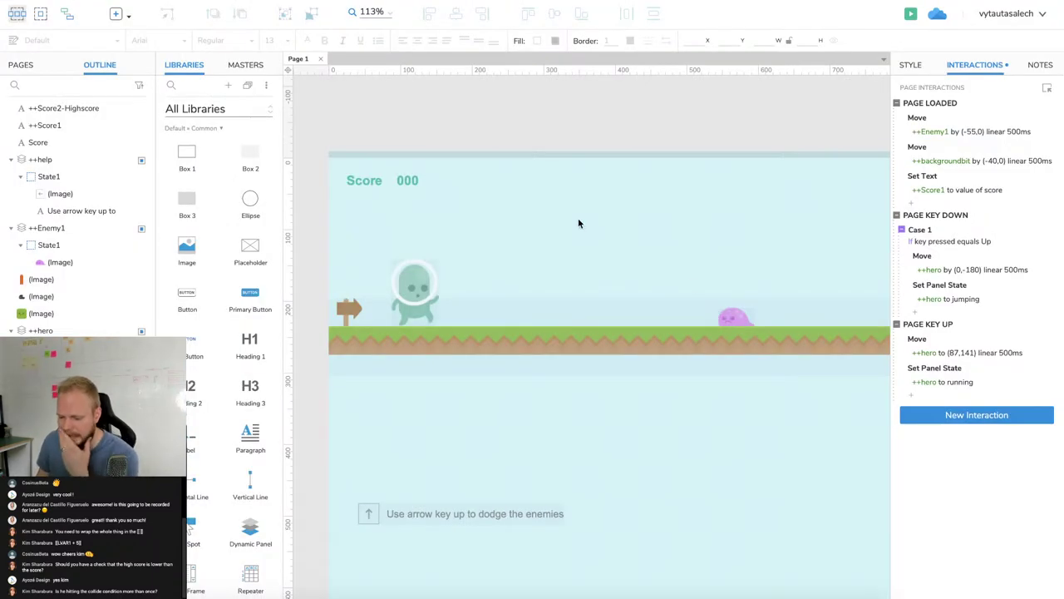
Set ++hero's Page Key Down Move action to by (0,-300).
left_click(392, 304)
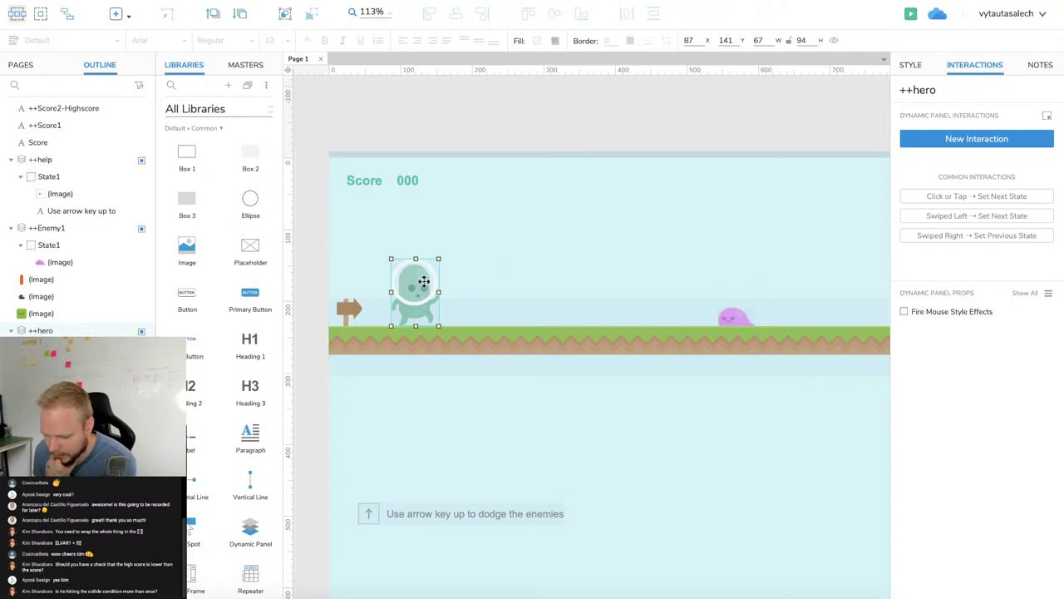
left_click(792, 105)
left_click(969, 271)
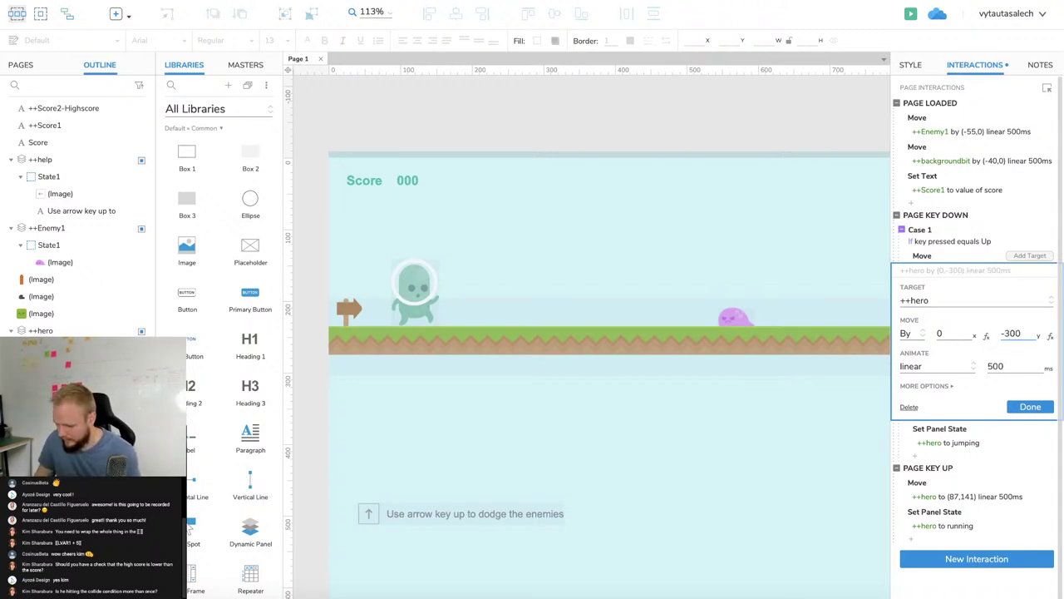
left_click(1032, 408)
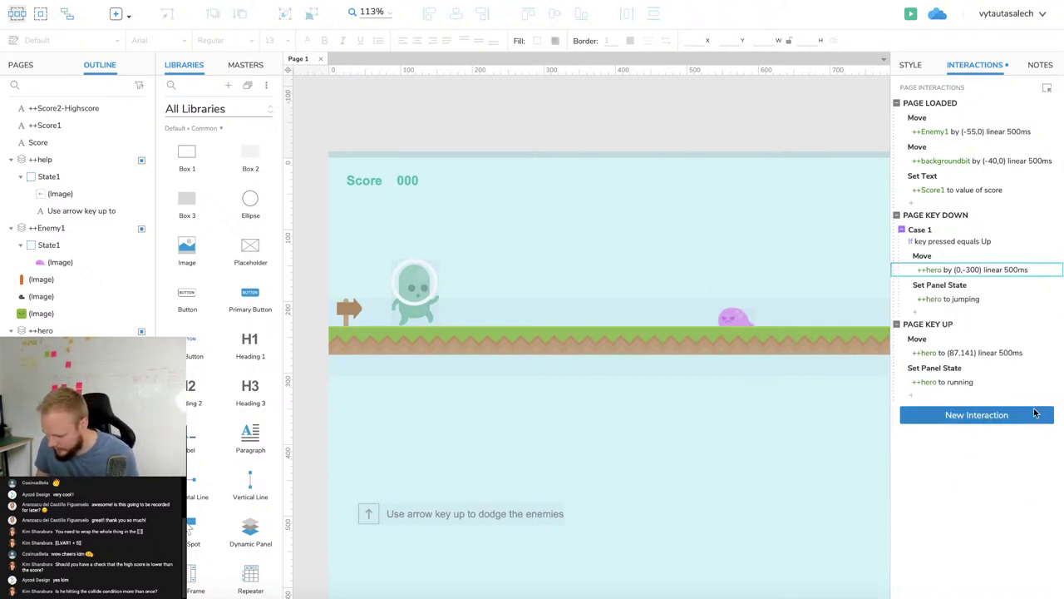
Set the animation time of ++hero's Page Key Up Move action to 800 ms and preview the page.
left_click(1004, 355)
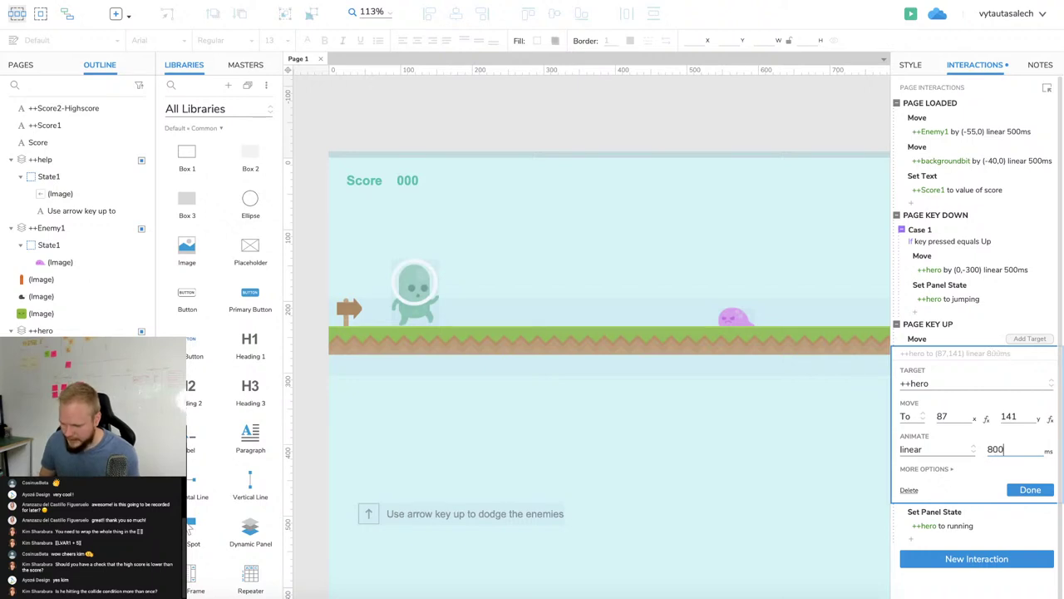
left_click(1031, 489)
left_click(912, 14)
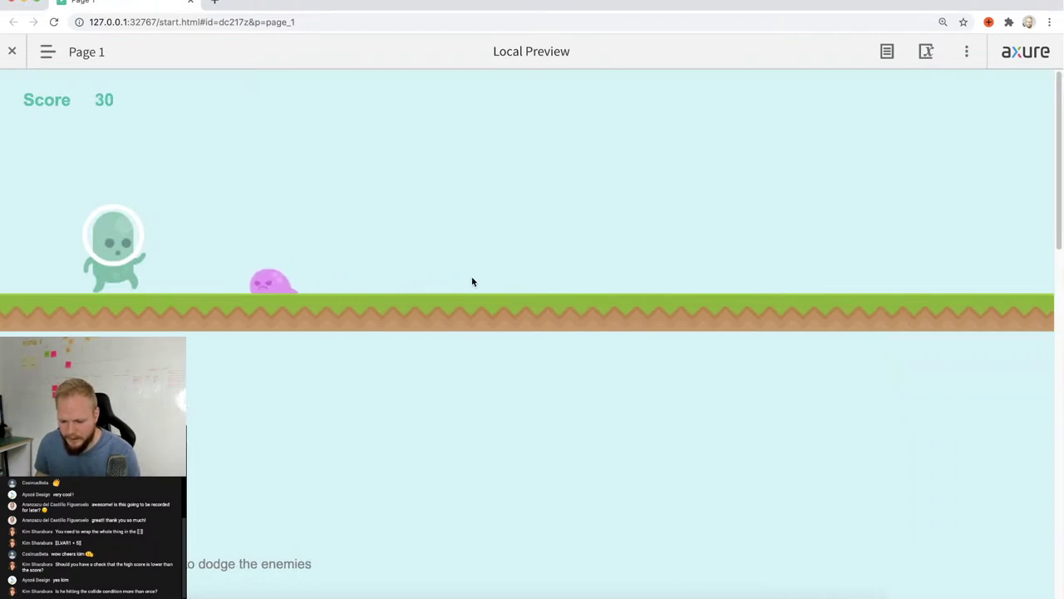
Test the hero's higher jump and slower landing against the enemy in the preview, reloading between attempts.
key("space")
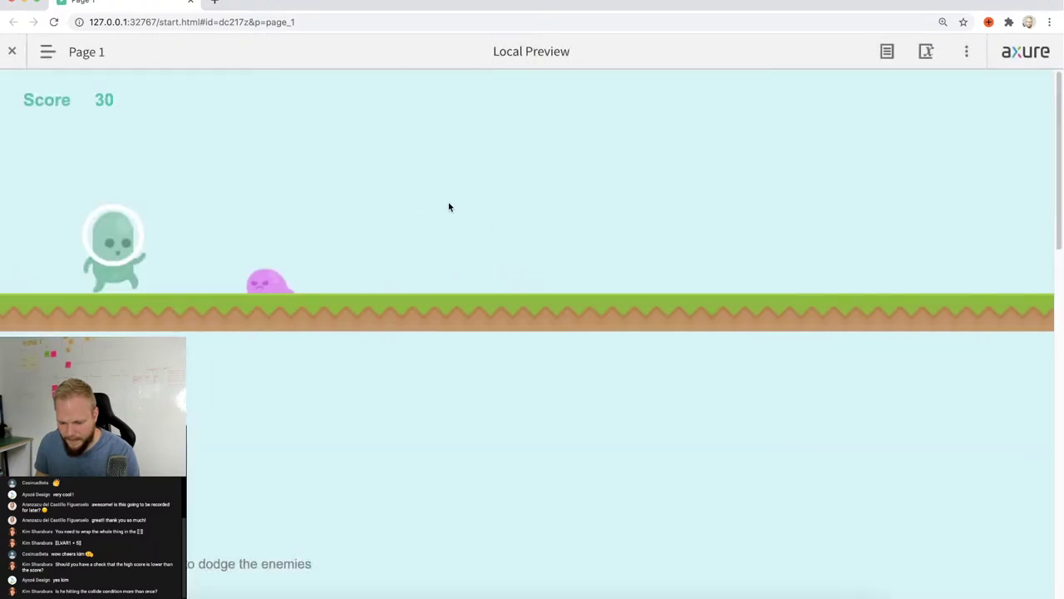
key("space")
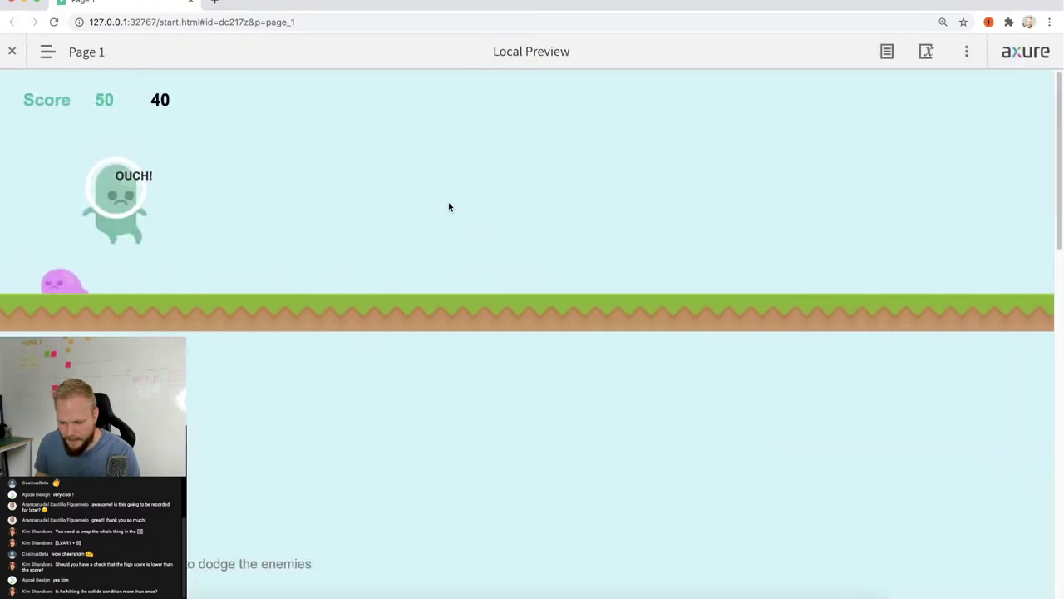
left_click(54, 22)
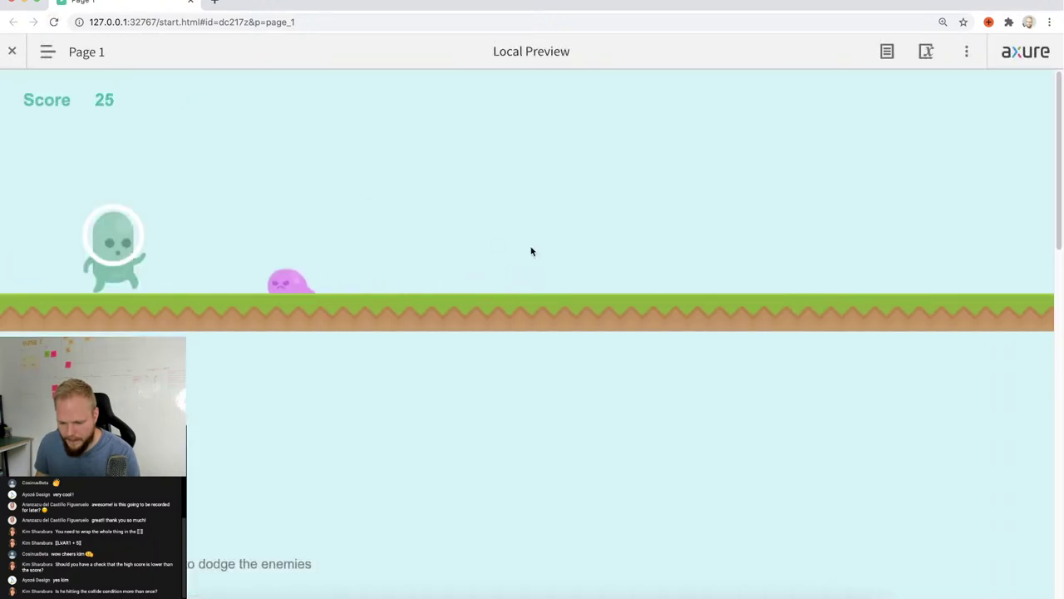
key("space")
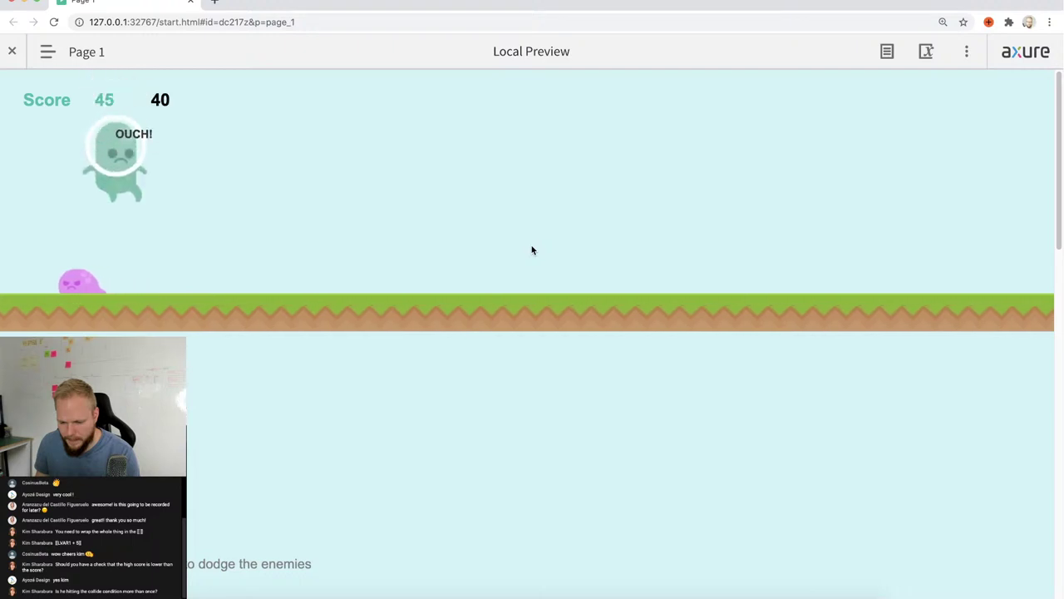
left_click(54, 23)
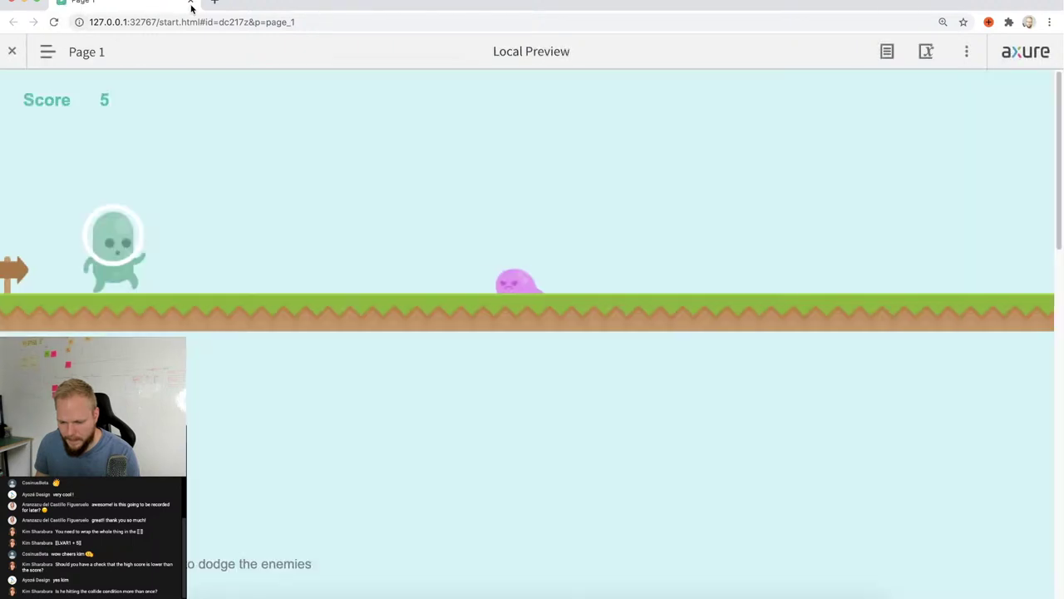
Return to the Axure RP editor and set the animation time of ++hero's Page Key Up Move action to 500 ms.
key("super+Tab")
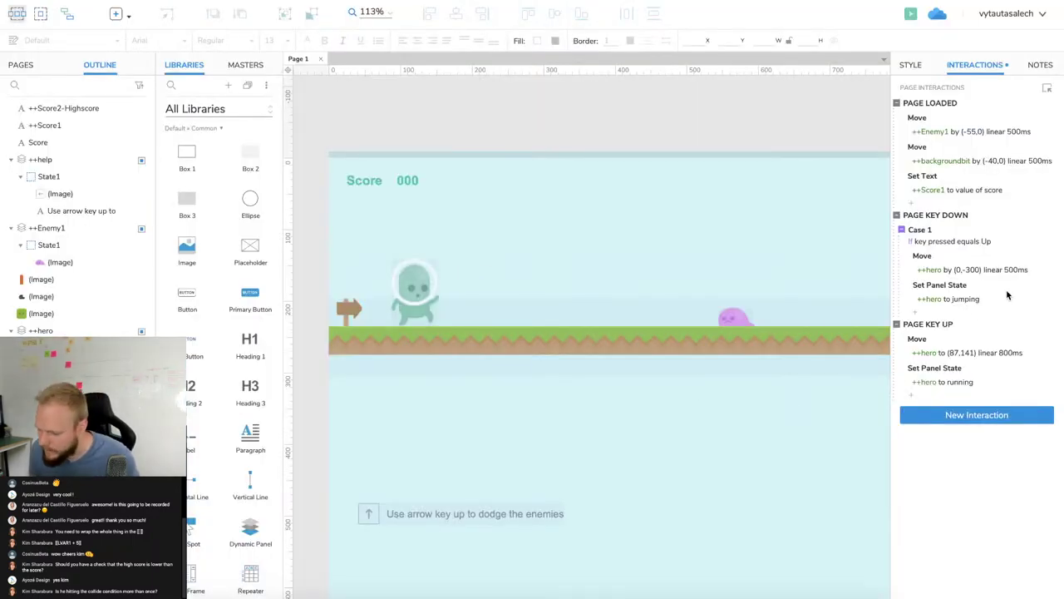
left_click(1011, 358)
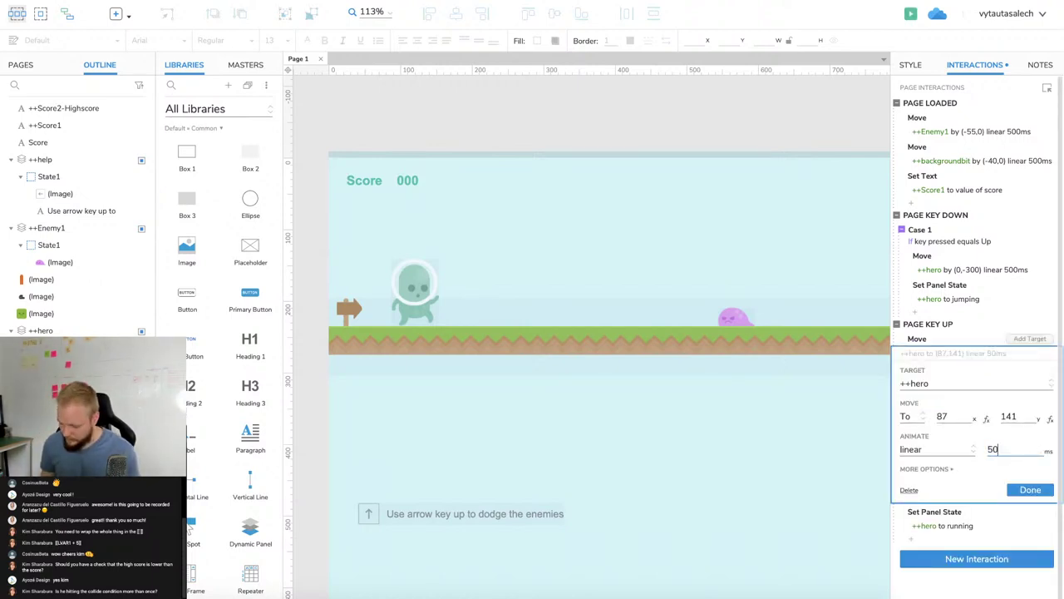
left_click(1028, 489)
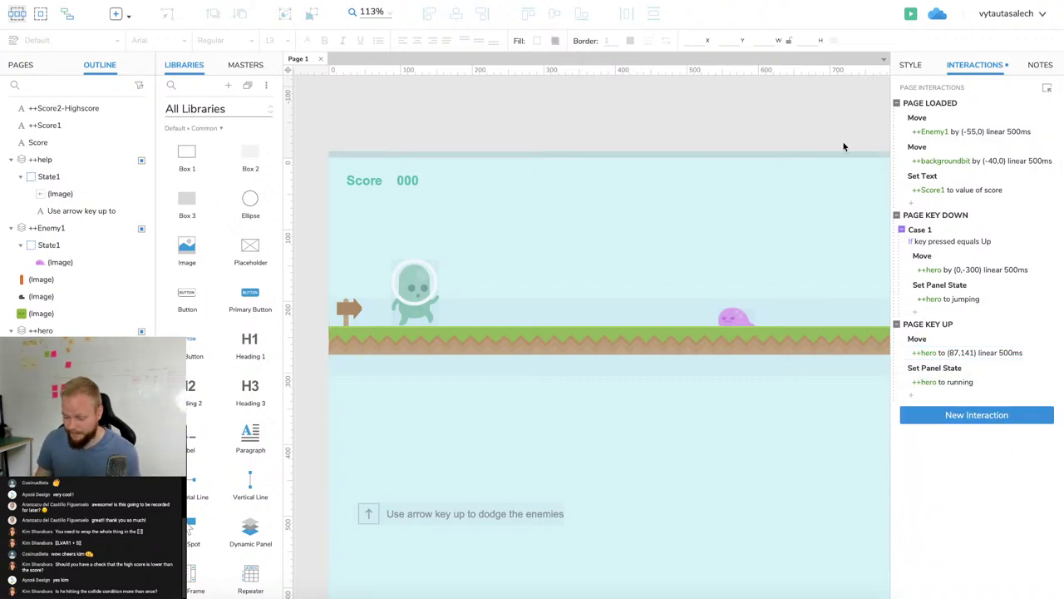
Set ++hero's Page Key Down Move action to by (0,-180) with an 800 ms linear animation, and preview the page.
left_click(981, 271)
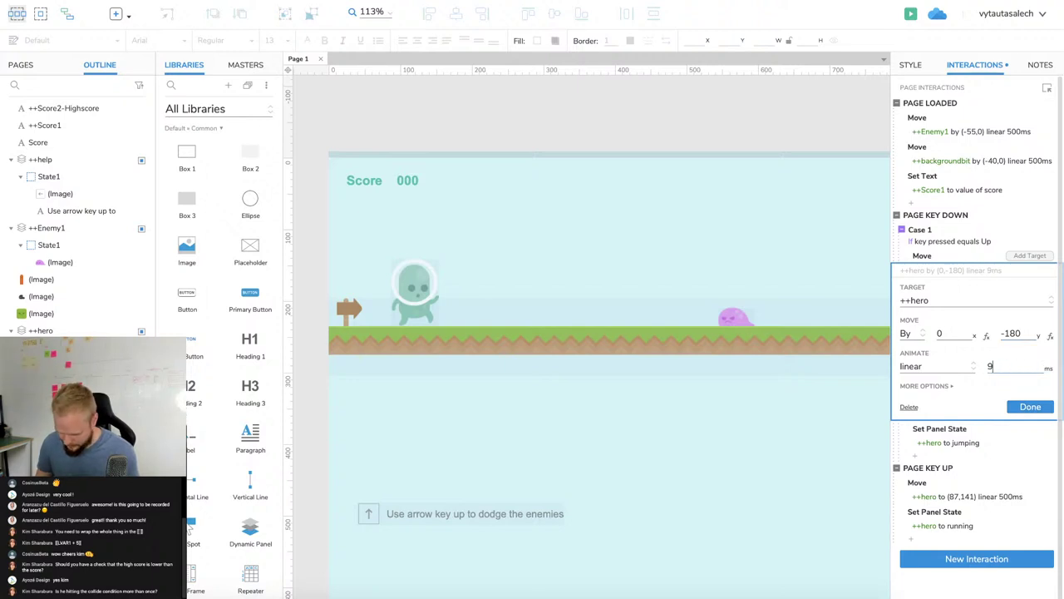
key("Return")
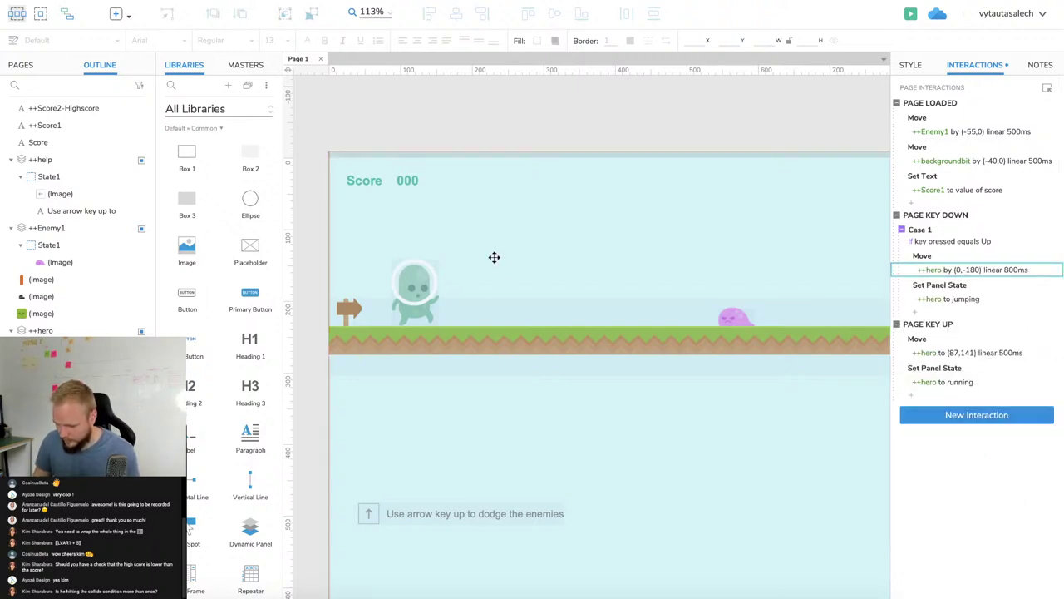
left_click(911, 15)
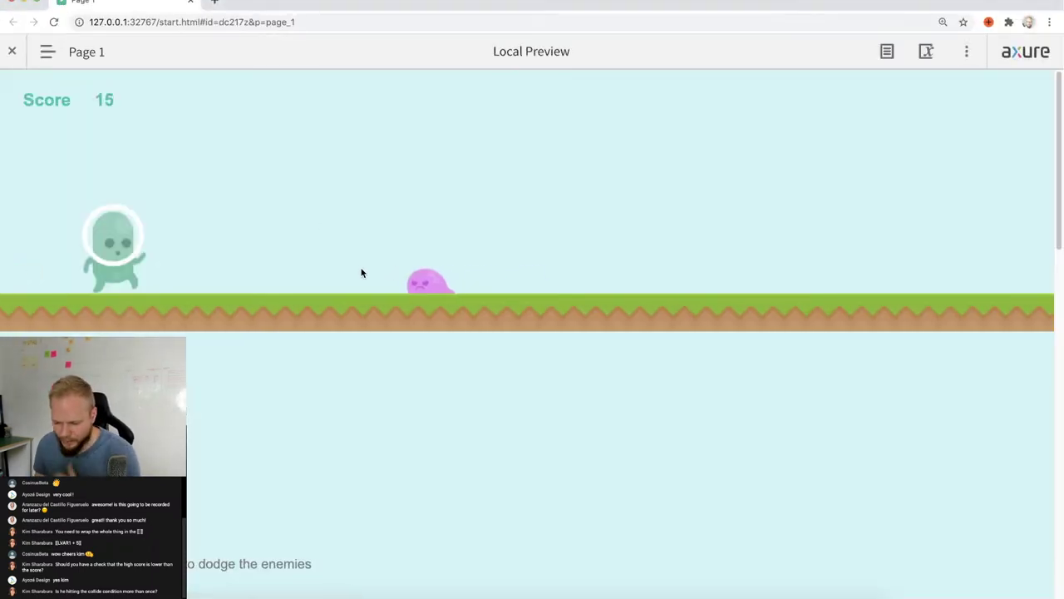
Test the hero's lower, slower jump over the purple enemy in the preview, reloading the page for a second attempt.
left_click(128, 251)
left_click(129, 255)
left_click(134, 249)
left_click(117, 223)
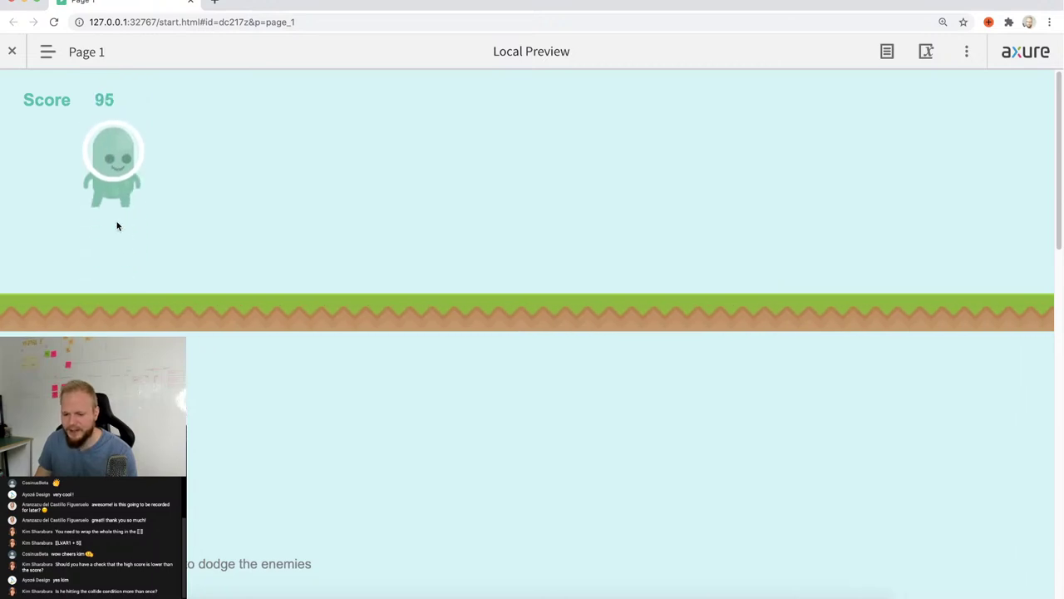
left_click(120, 116)
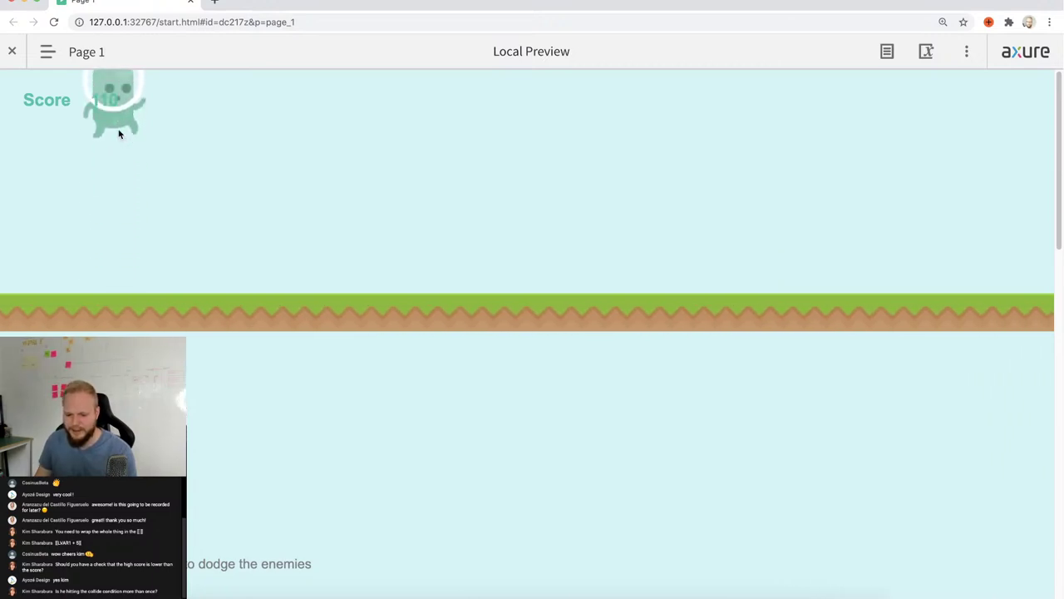
left_click(120, 131)
left_click(54, 23)
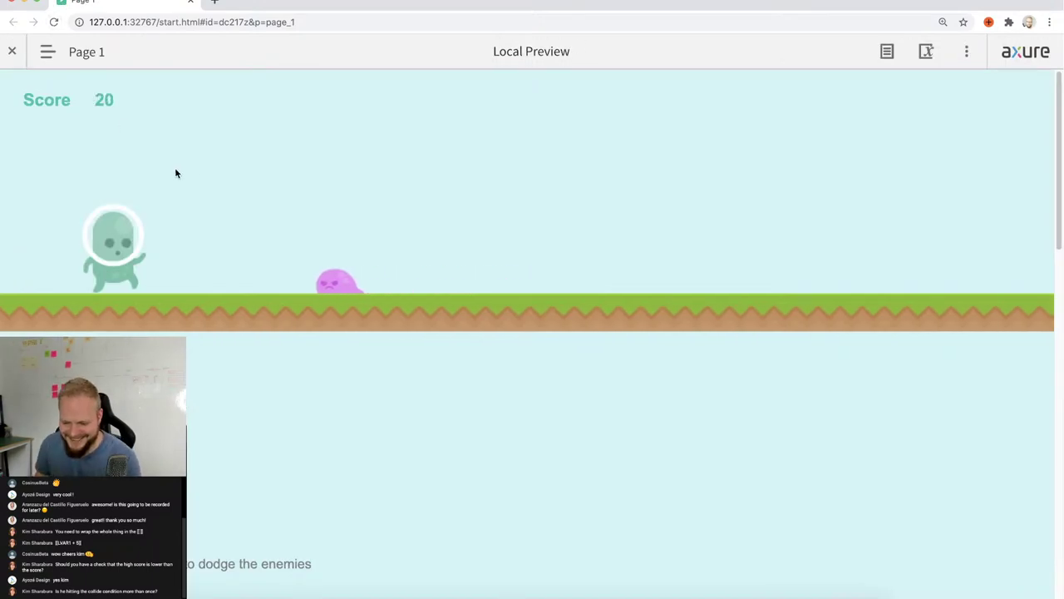
left_click(245, 180)
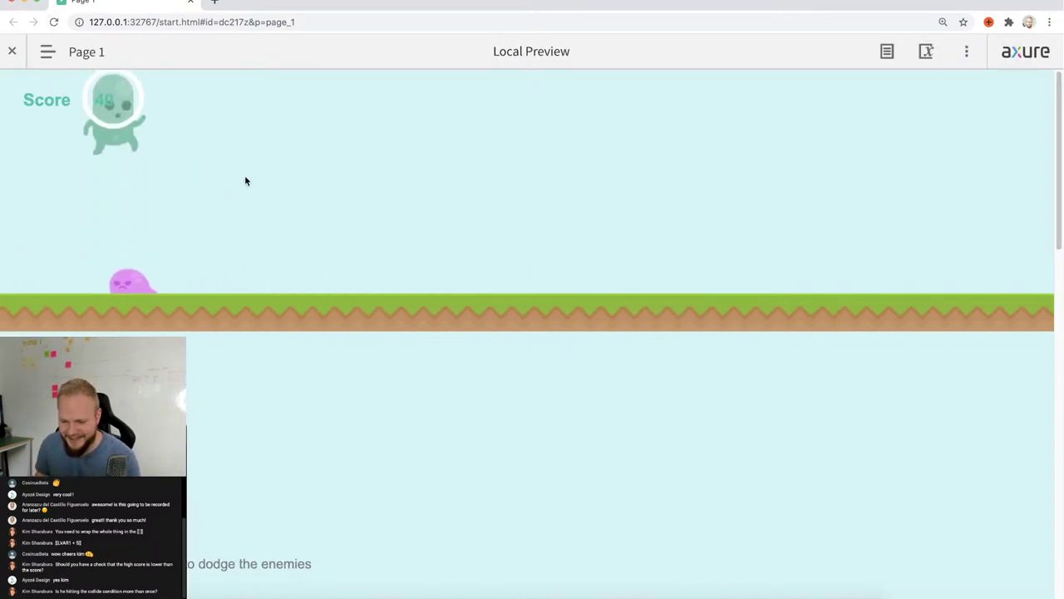
left_click(245, 181)
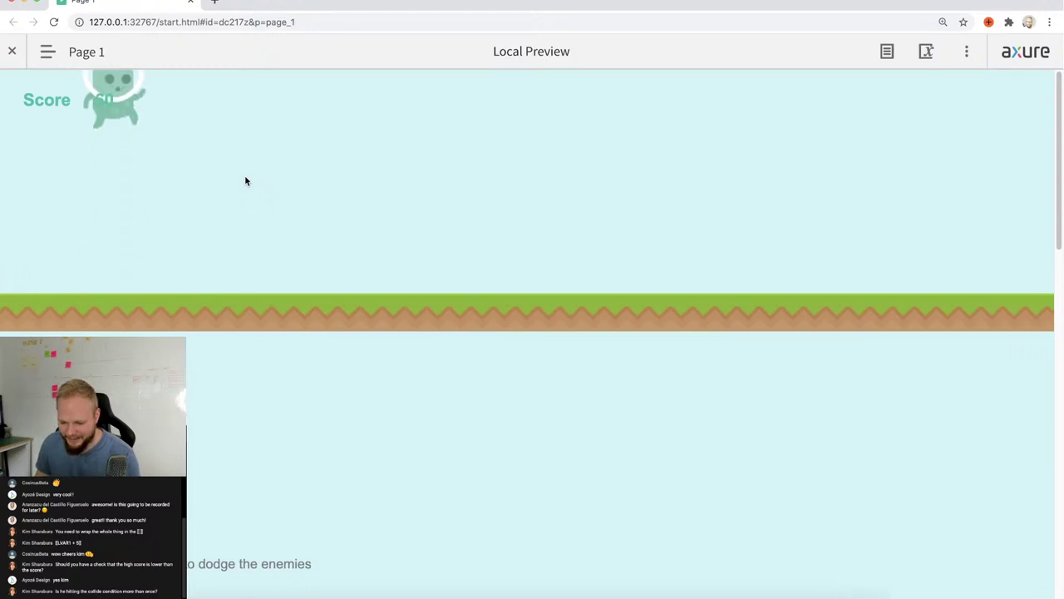
left_click(246, 180)
left_click(245, 181)
left_click(246, 180)
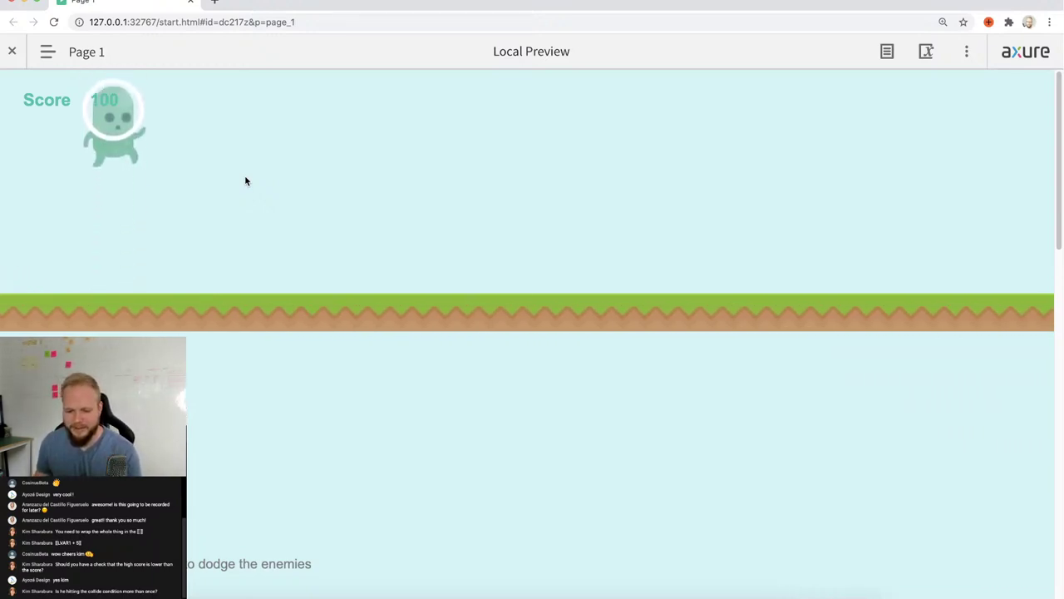
left_click(108, 103)
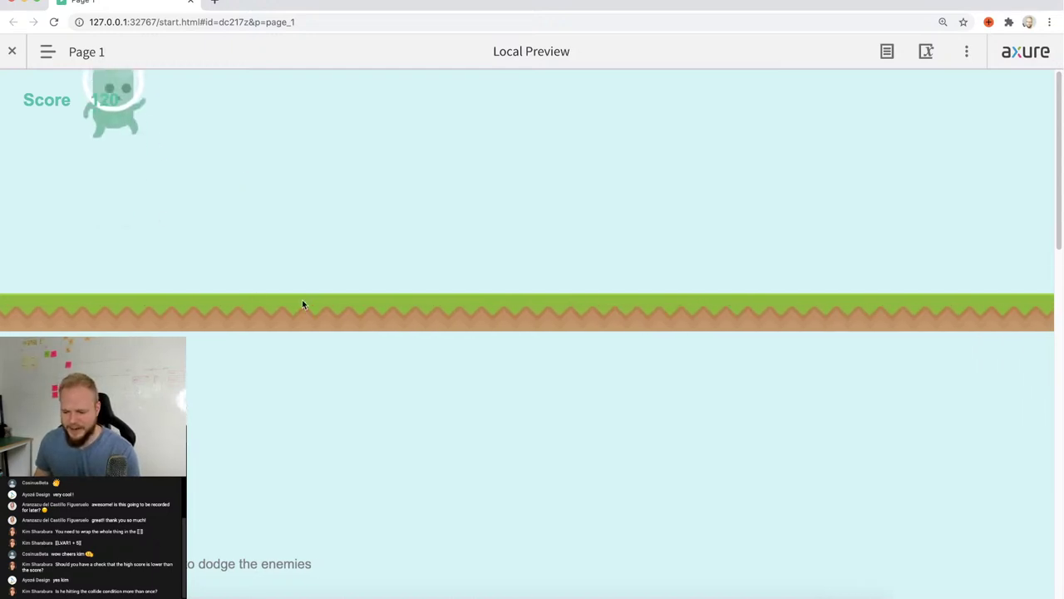
left_click(161, 92)
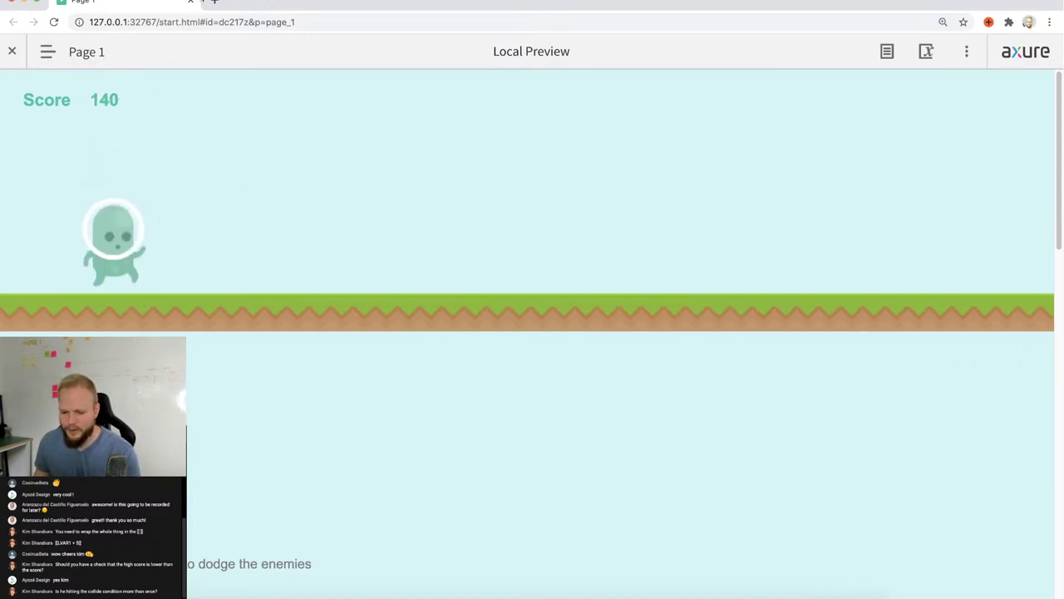
Return to the Axure RP editor and move the green block enemy onto the ground, a short distance after the purple enemy.
key("super+Tab")
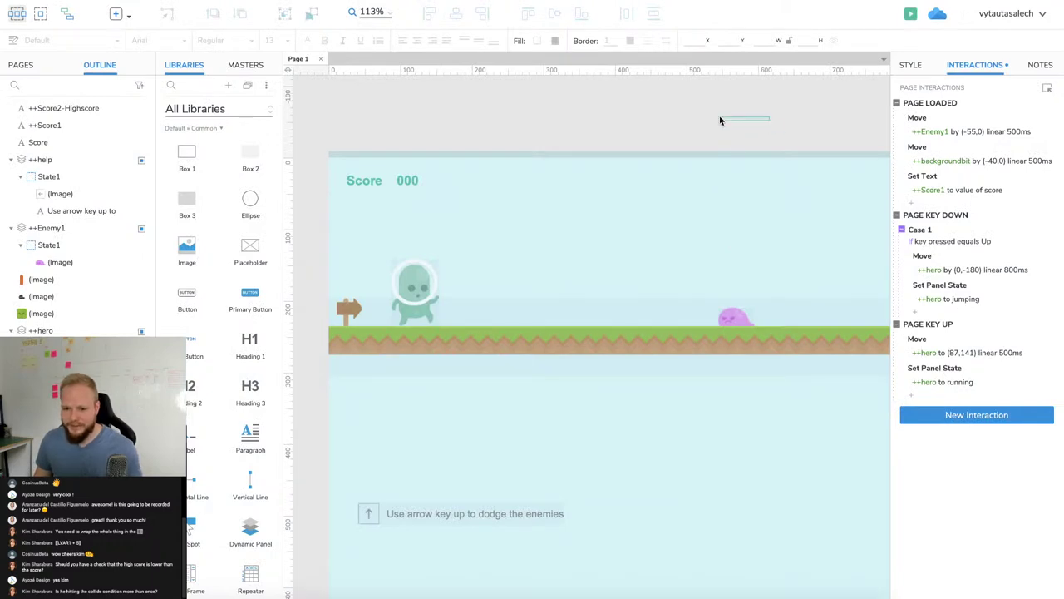
scroll(720, 120, "down", 1)
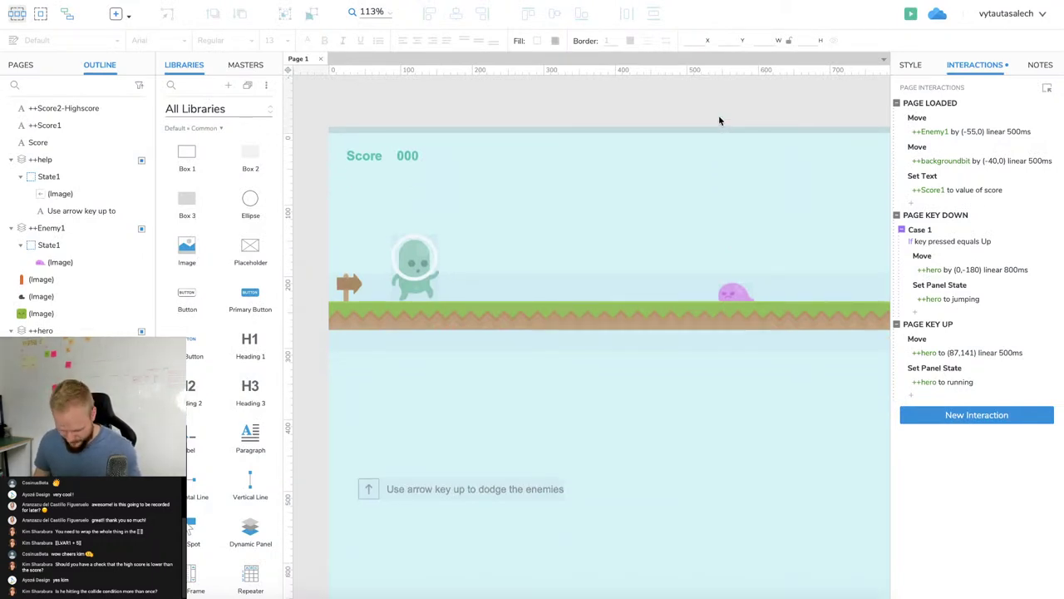
scroll(720, 121, "down", 3)
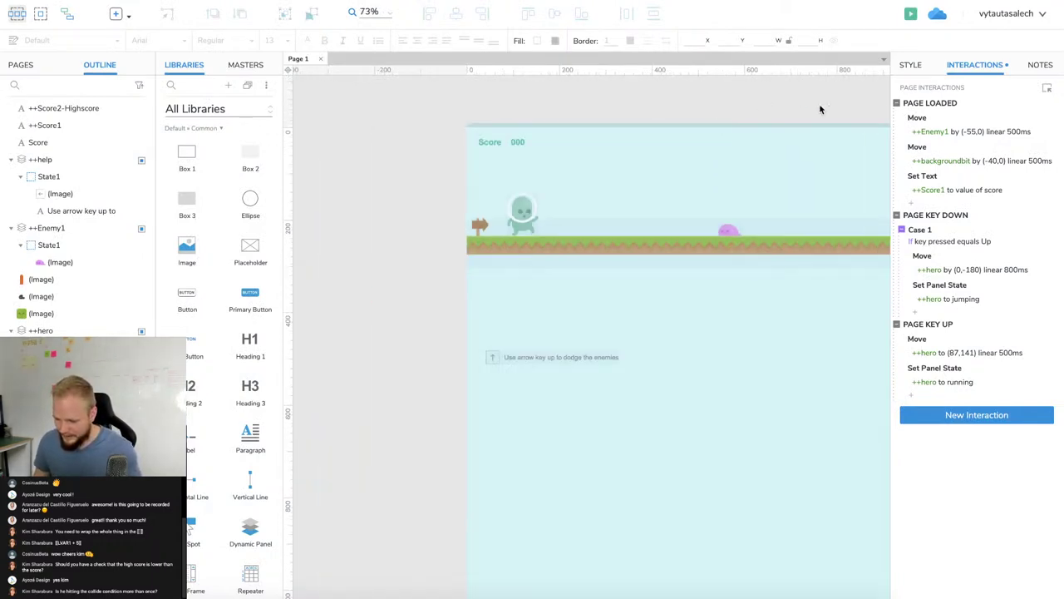
scroll(812, 137, "right", 5)
scroll(812, 137, "left", 3)
scroll(812, 138, "left", 1)
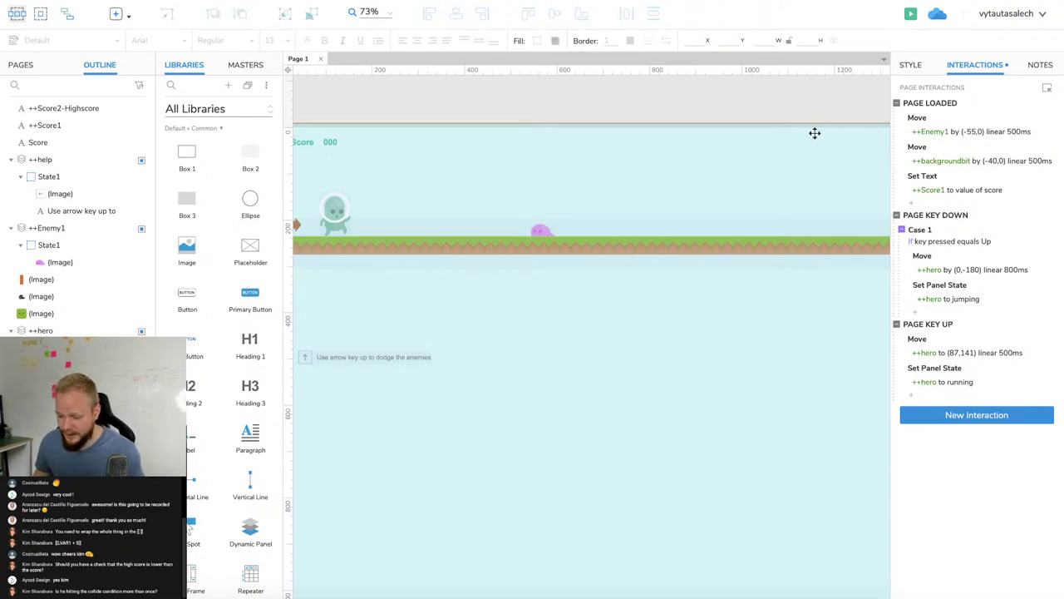
scroll(806, 131, "right", 1)
scroll(806, 131, "left", 2)
scroll(806, 131, "right", 3)
scroll(807, 131, "right", 3)
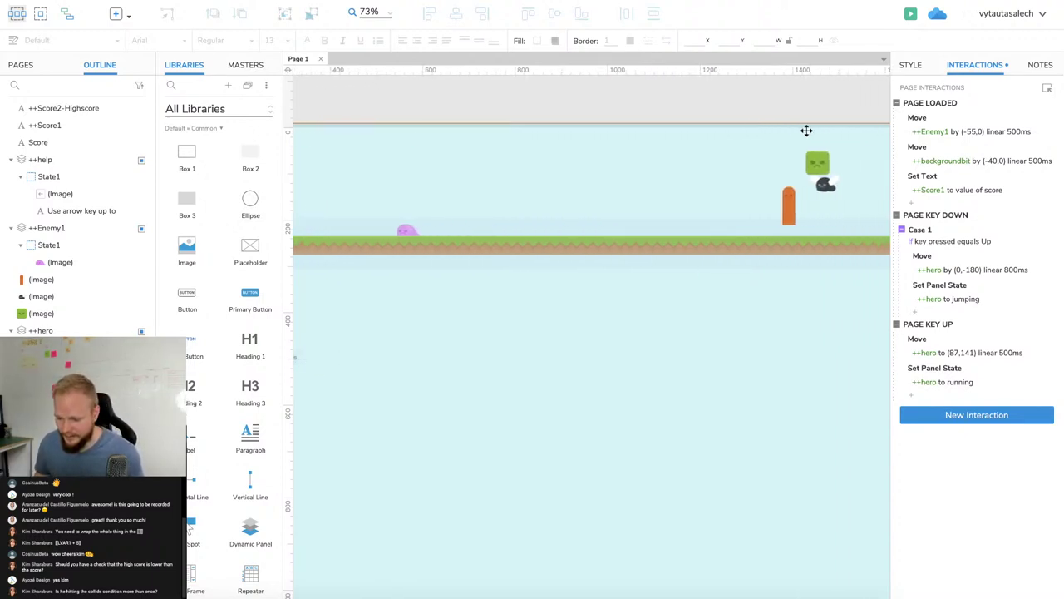
left_click(813, 164)
left_click_drag(813, 165, 511, 226)
Move the orange enemy image down onto the ground well beyond the green block, at about (1190,153).
double_click(781, 206)
left_click(699, 339)
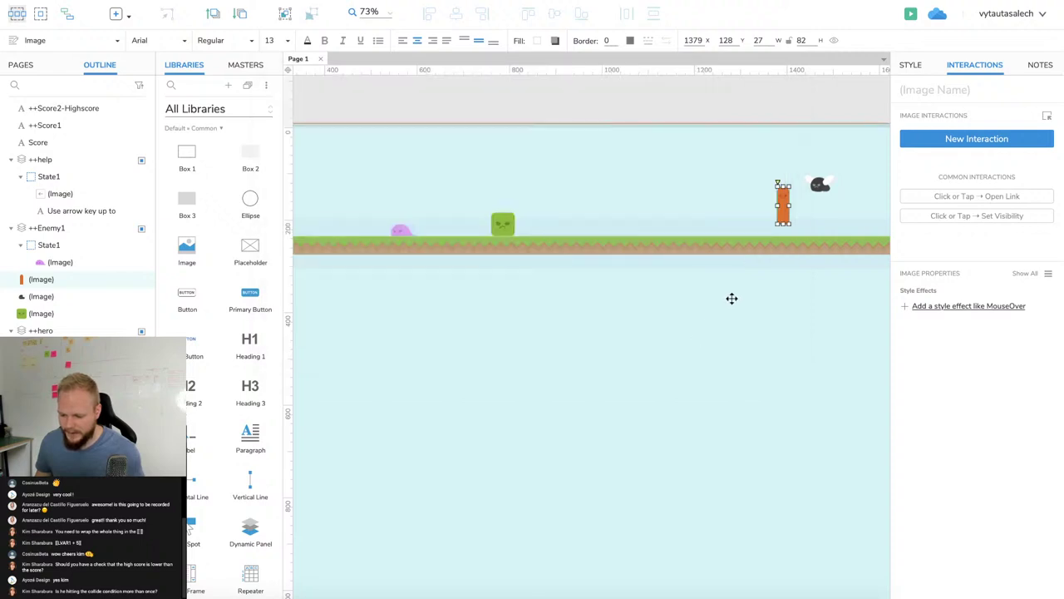
left_click_drag(795, 201, 708, 213)
scroll(632, 204, "left", 5)
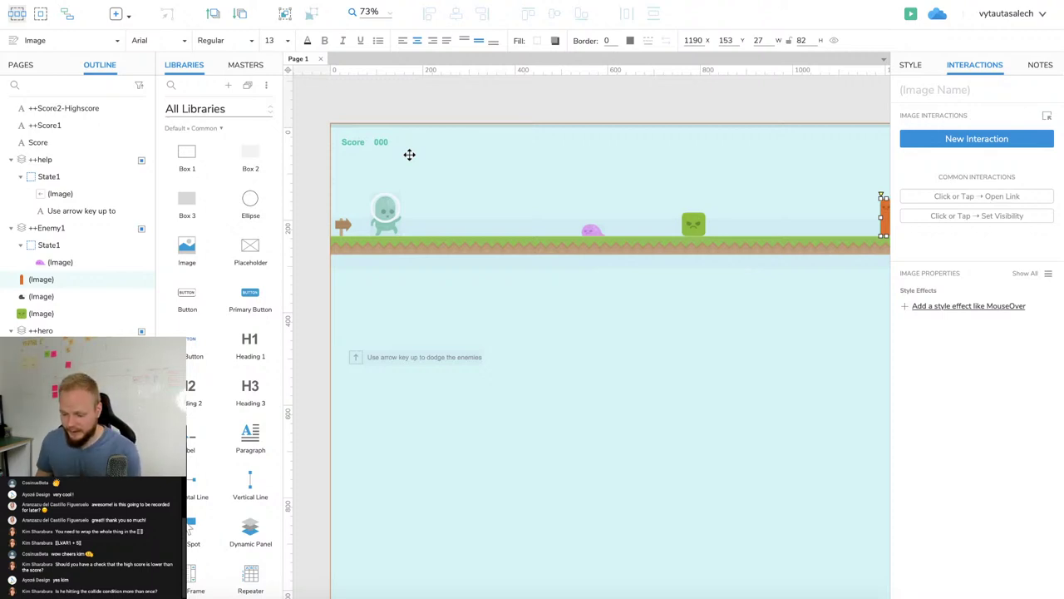
left_click(728, 103)
Move the black flying enemy into the air between the green block and the orange enemy.
scroll(729, 103, "right", 5)
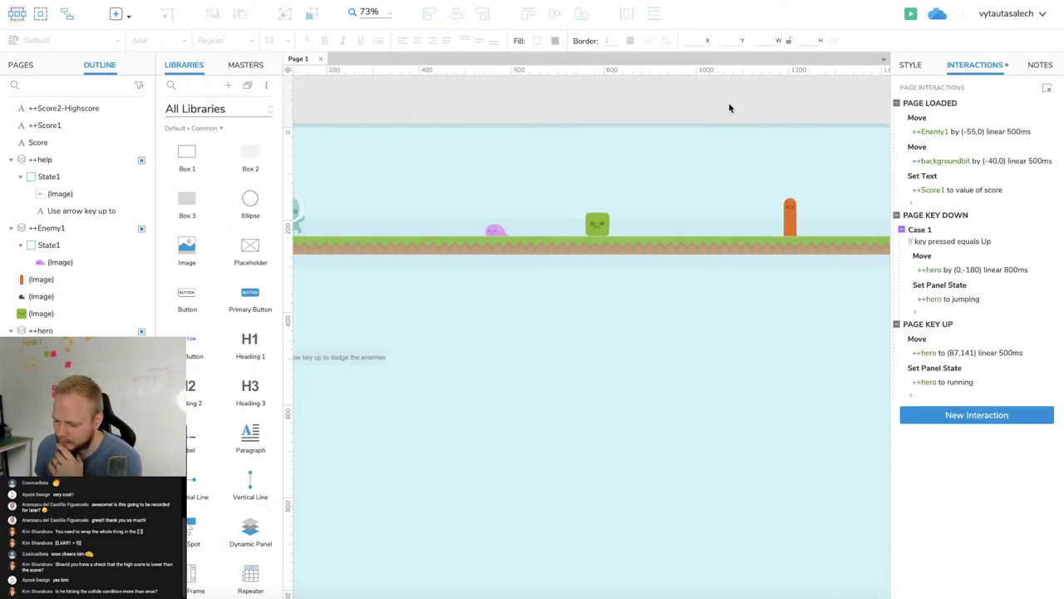
left_click_drag(847, 185, 658, 193)
left_click(624, 100)
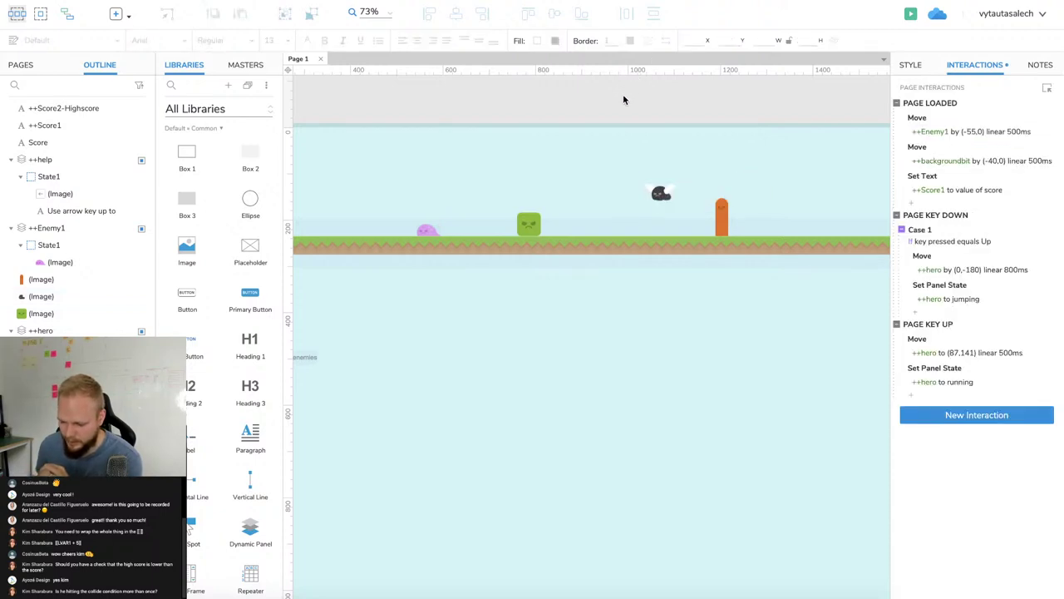
scroll(623, 100, "left", 5)
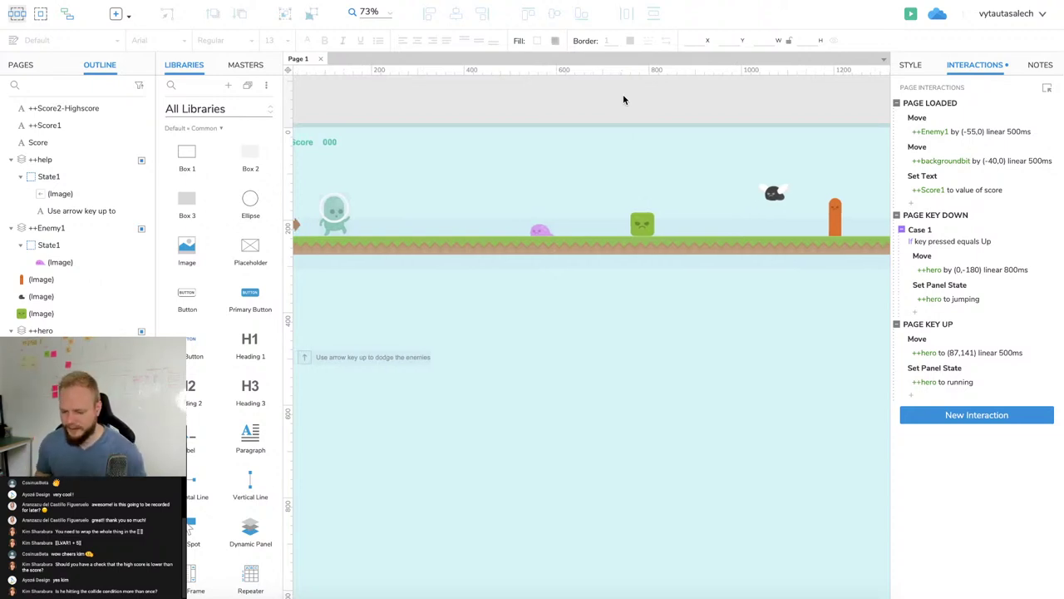
Preview the page with the added enemies, test the hero's jumps and the scoring, and close the preview.
key("super+period")
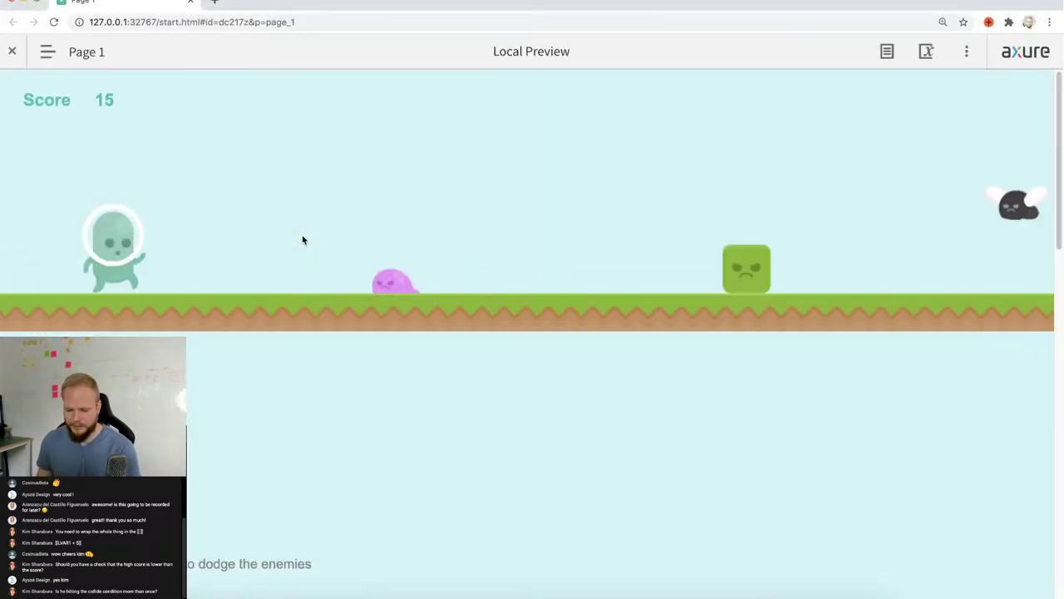
key("space")
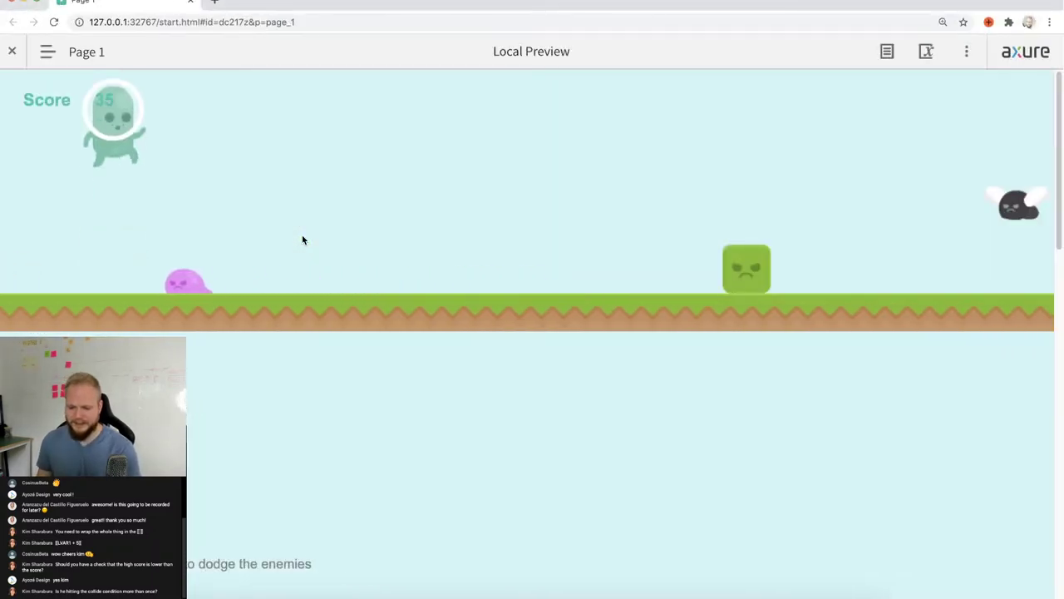
key("space")
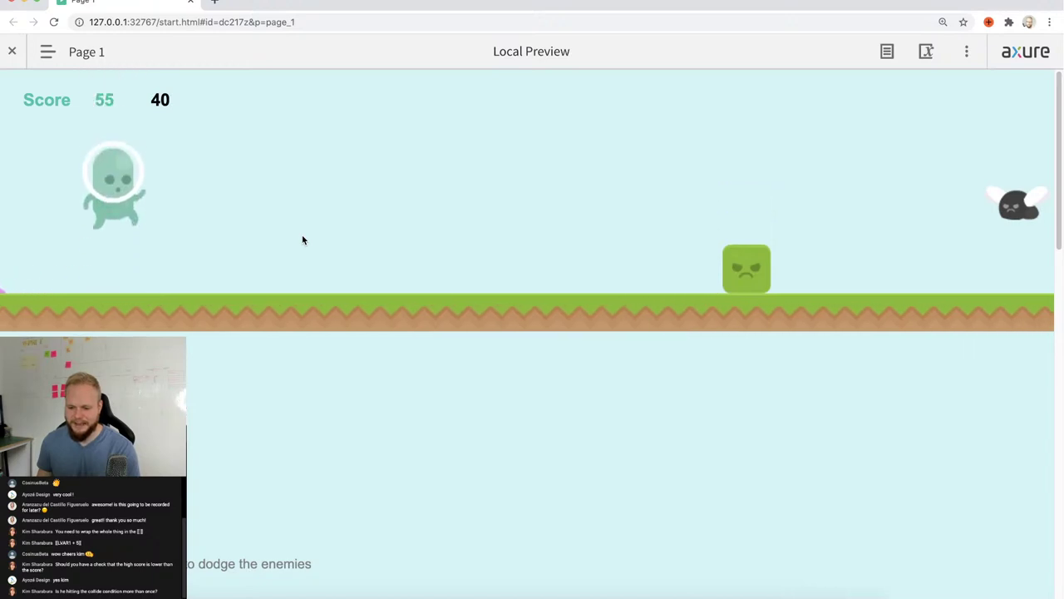
key("space")
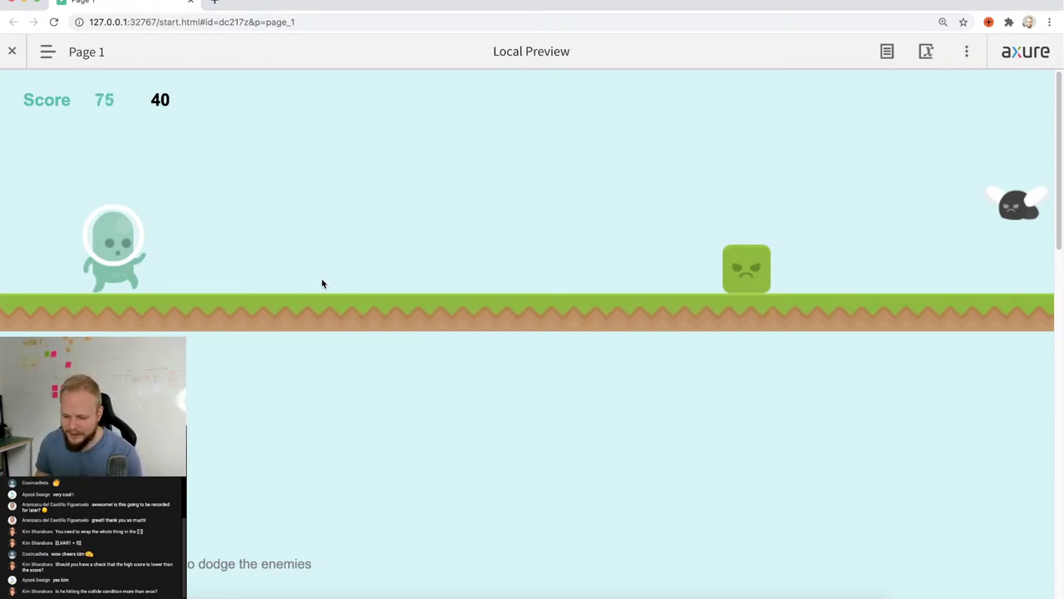
key("space")
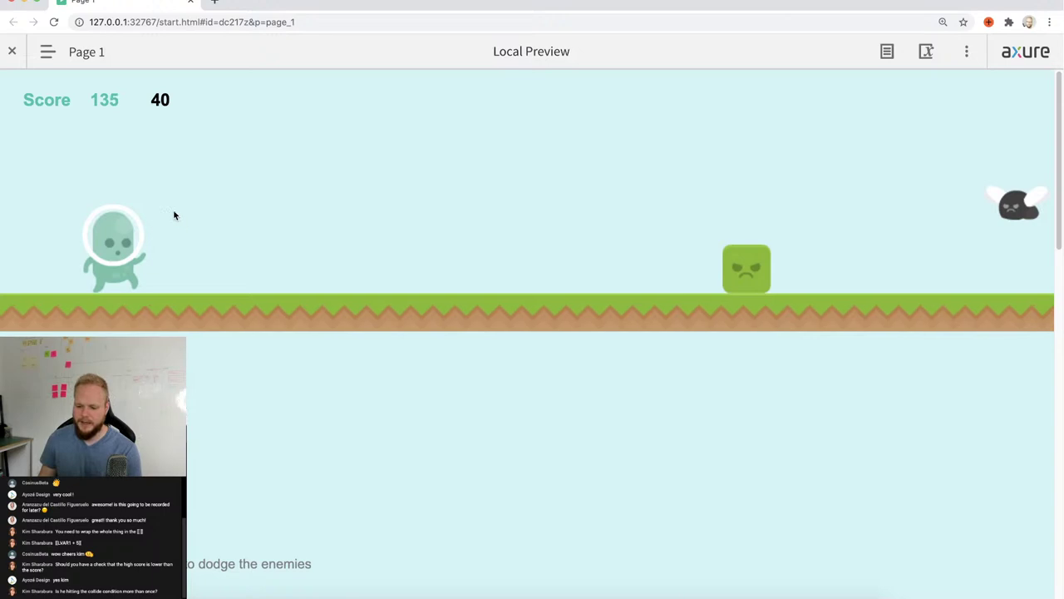
key("space")
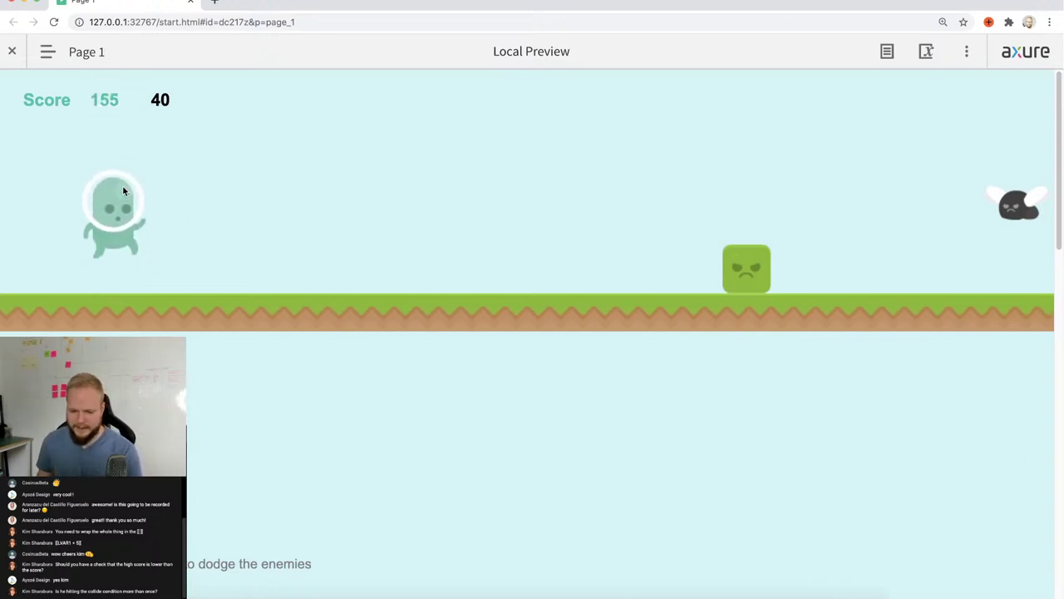
key("space")
key("space")
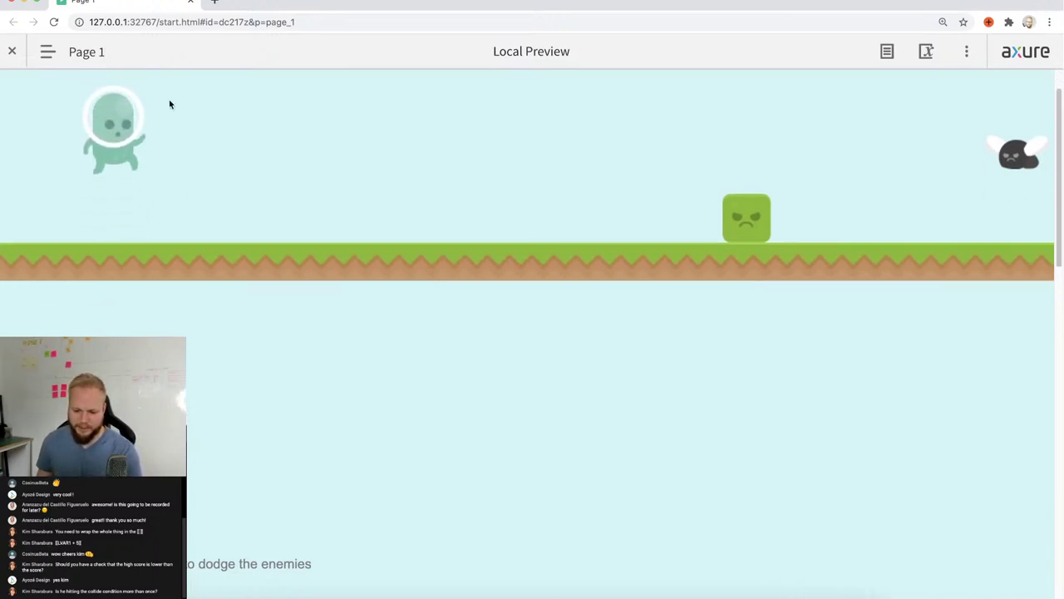
left_click(192, 2)
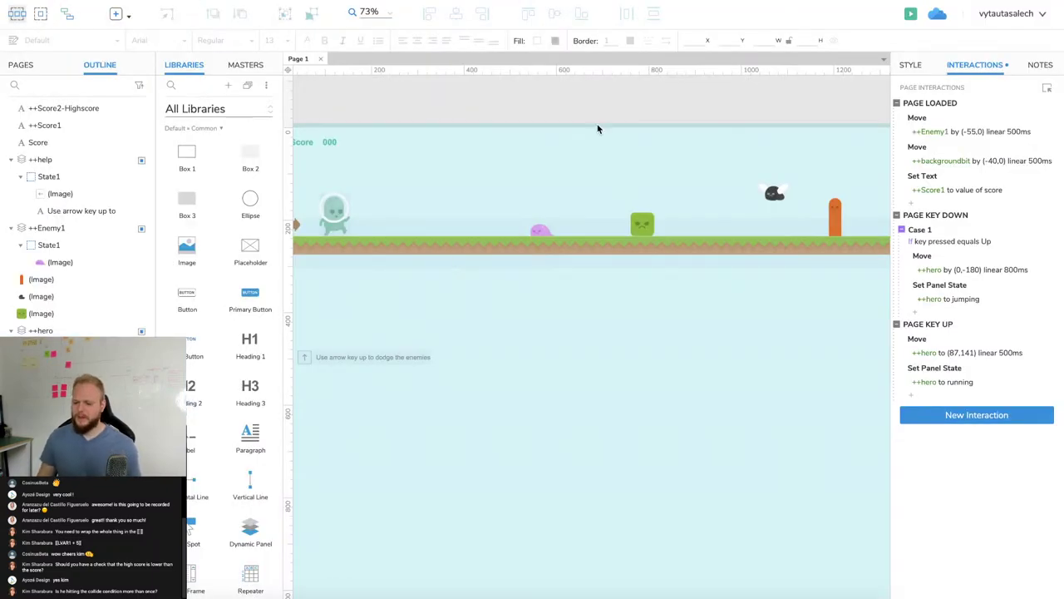
left_click(549, 112)
key("Escape")
scroll(484, 97, "left", 5)
scroll(484, 96, "right", 5)
scroll(484, 98, "left", 2)
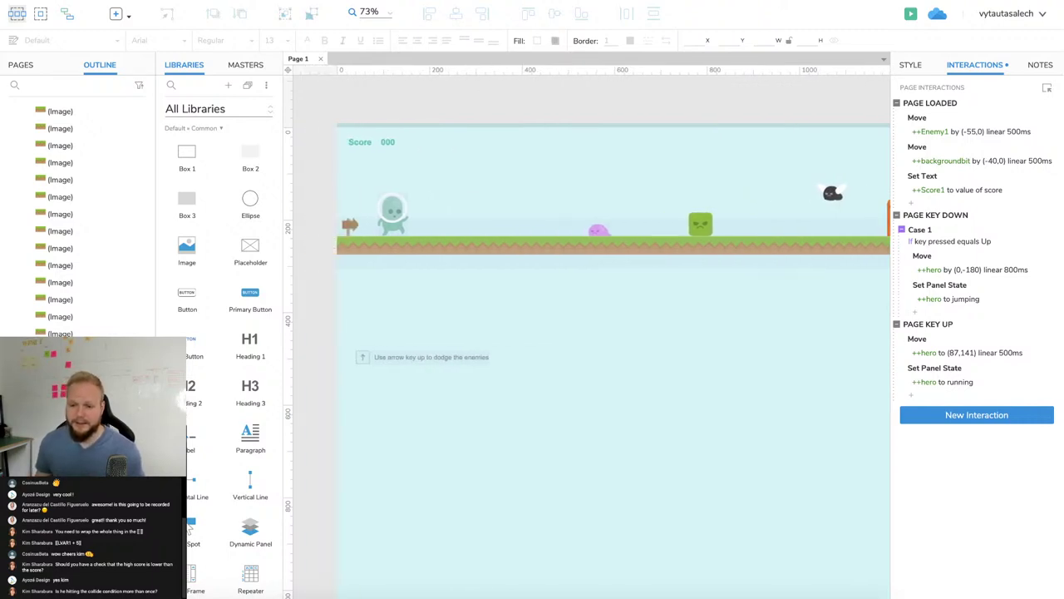